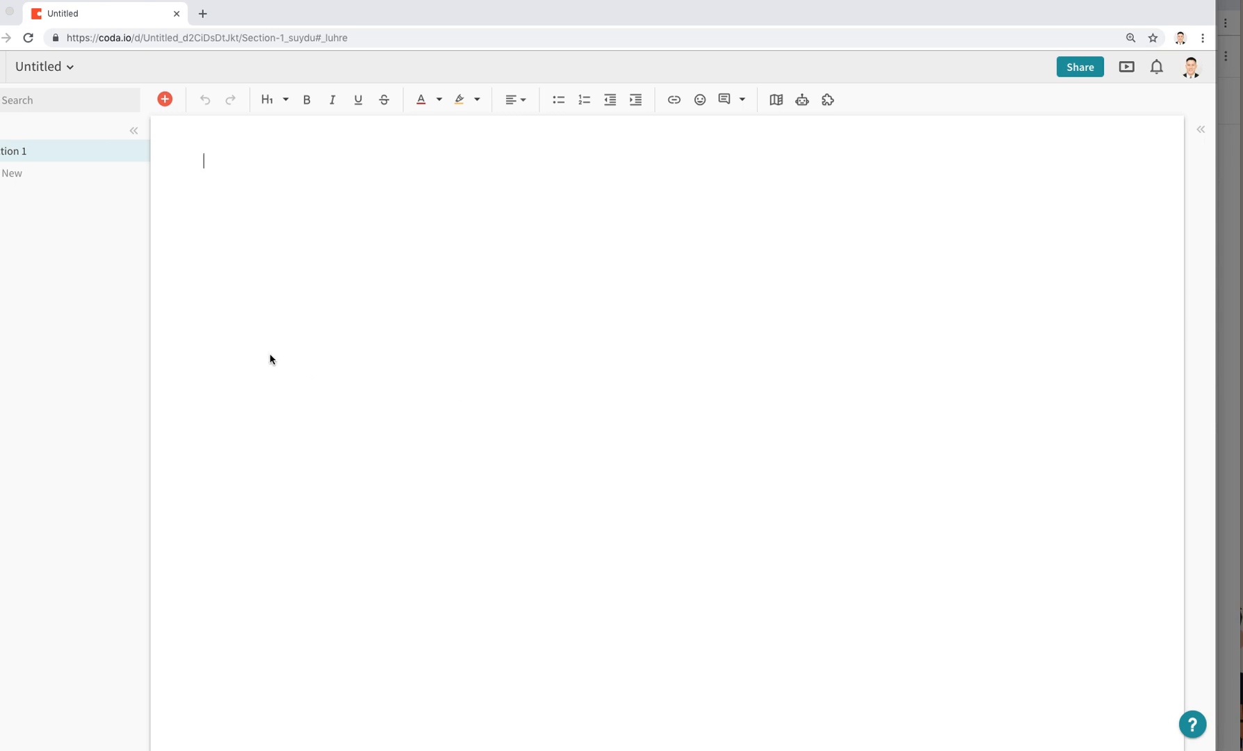
Open the template gallery at coda.io/templates in a new browser tab.
click(202, 14)
text(coda.io/template)
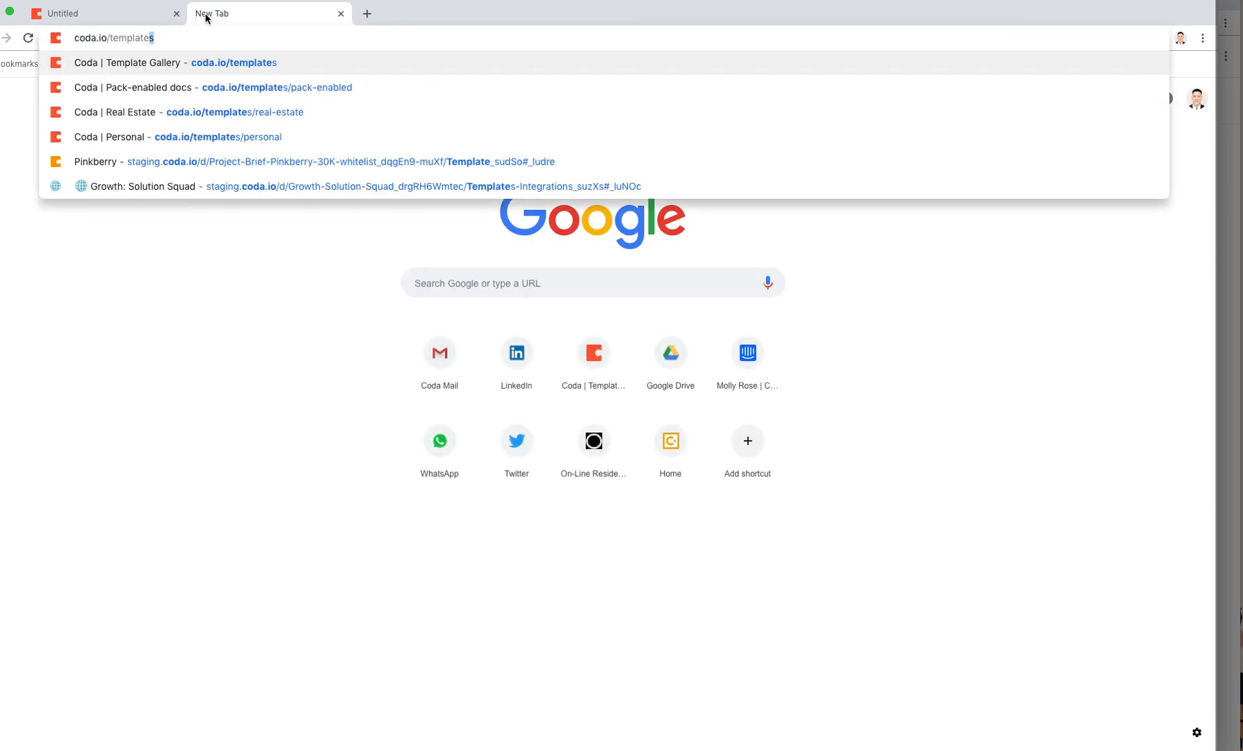
key(Return)
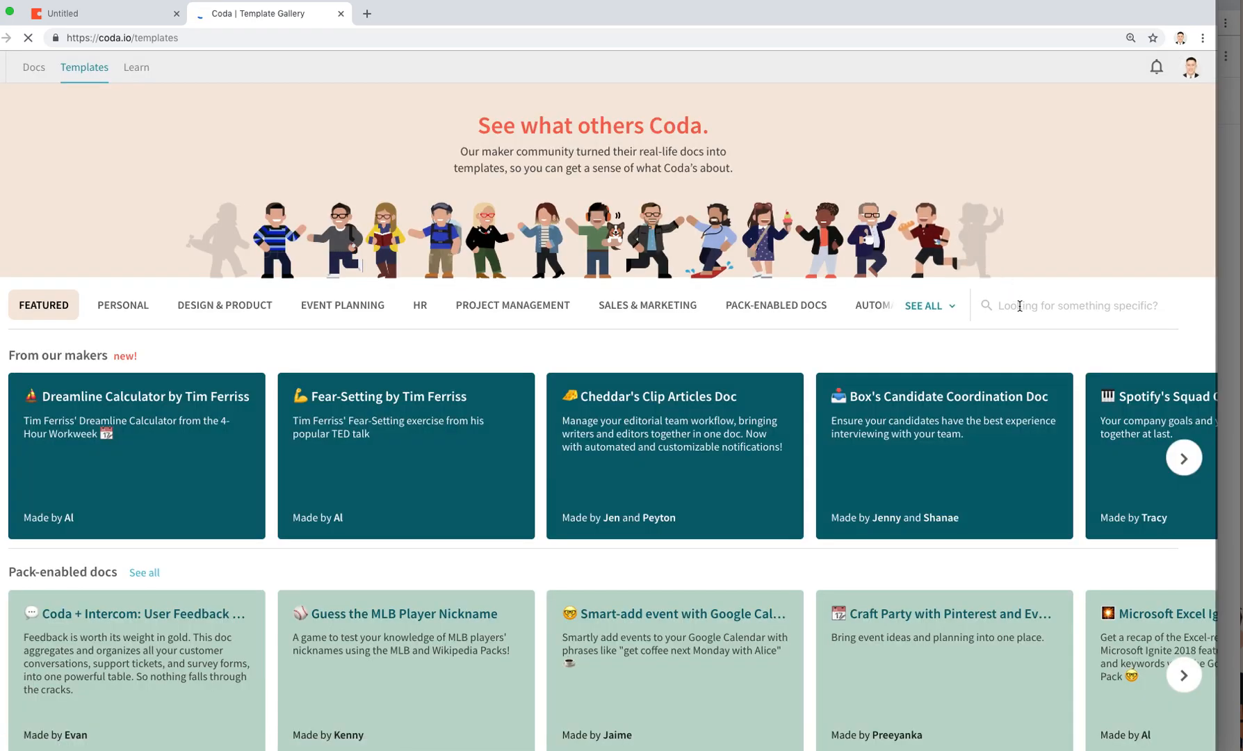
Search the template gallery for "product road".
click(1019, 306)
text(product pla)
key(BackSpace)
key(BackSpace)
text(f)
key(BackSpace)
key(BackSpace)
text(road)
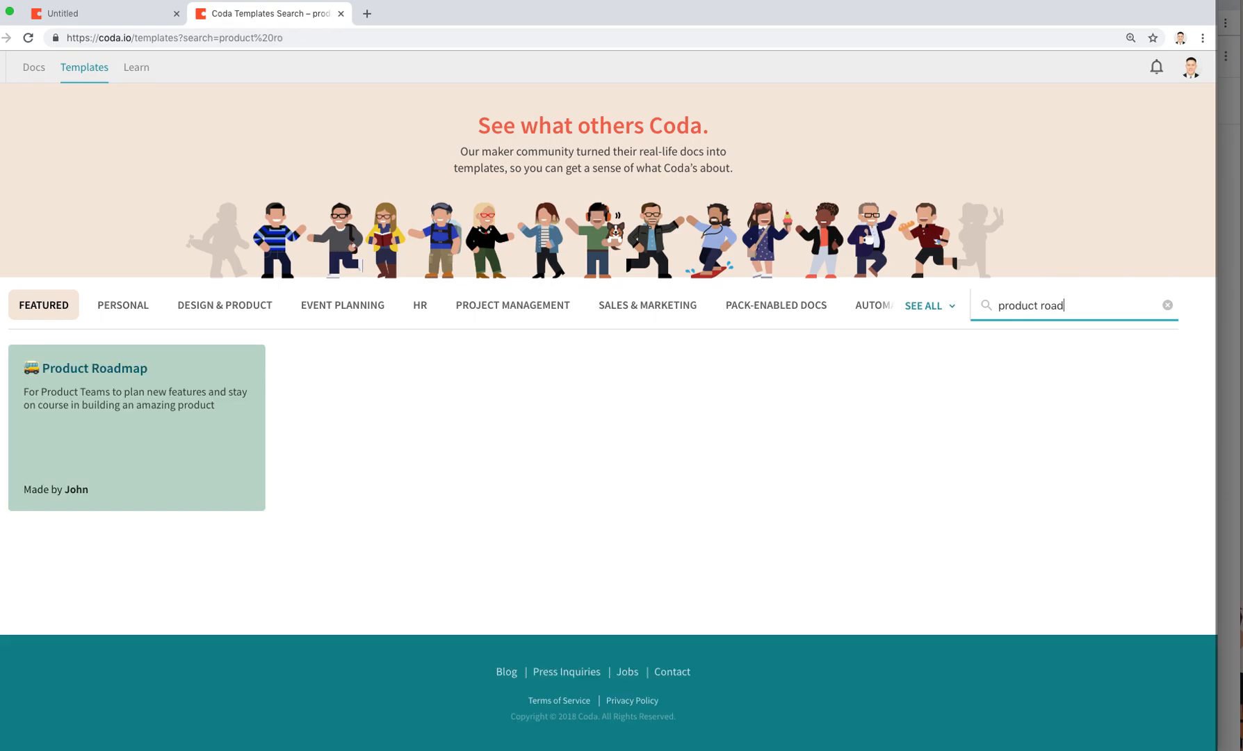
Preview the Product Roadmap template's demo, look over its Feature Roadmap and About This Doc pages, and close the template.
click(194, 423)
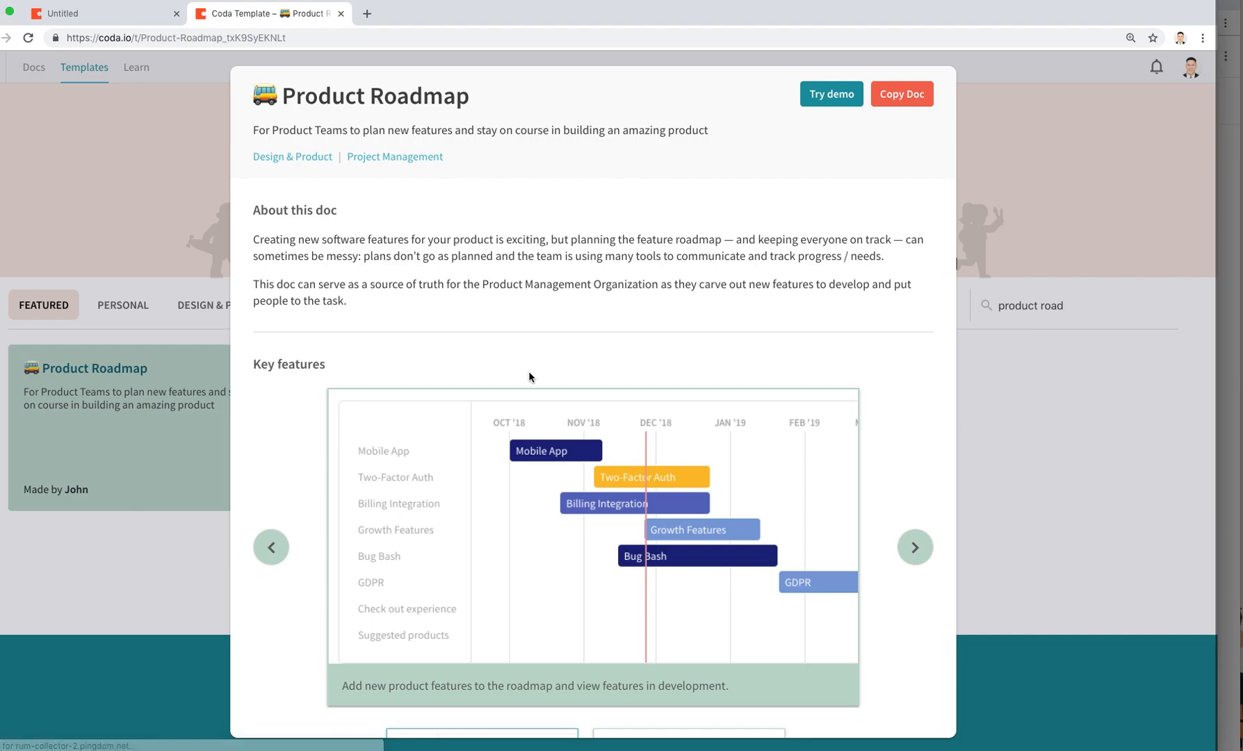
click(829, 93)
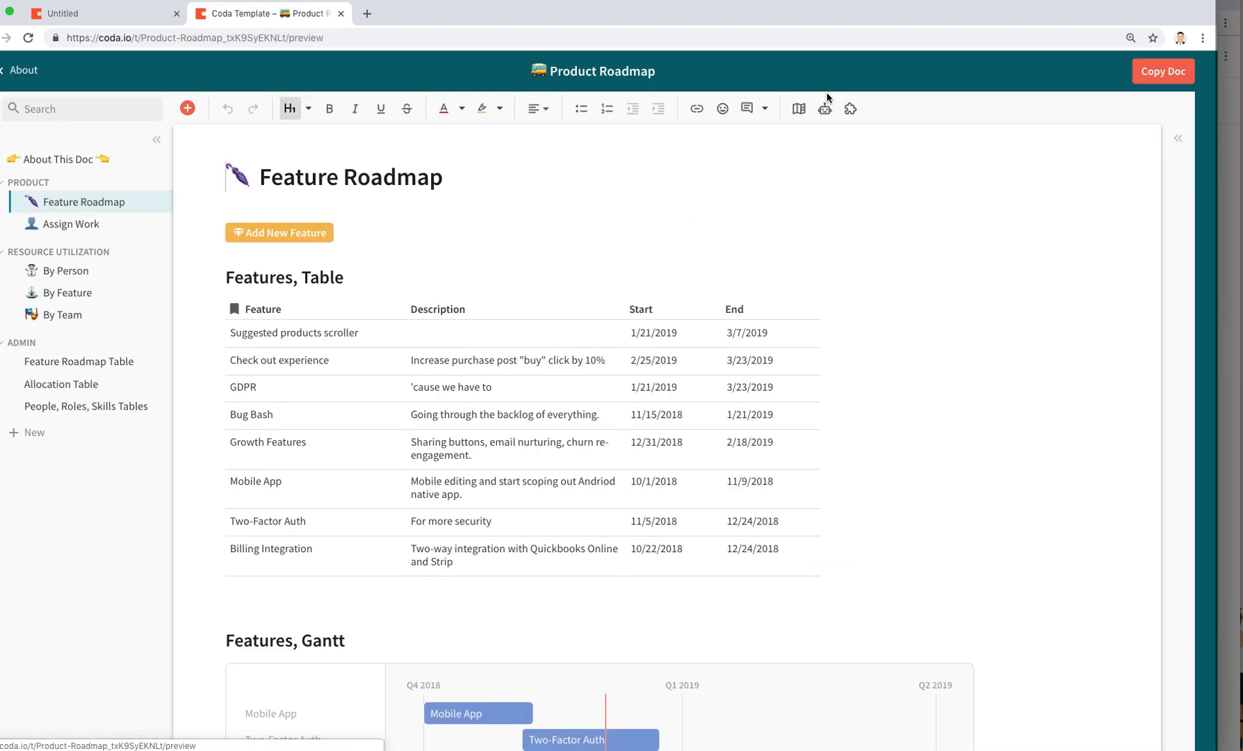
scroll(382, 361, down, 2)
scroll(375, 340, up, 2)
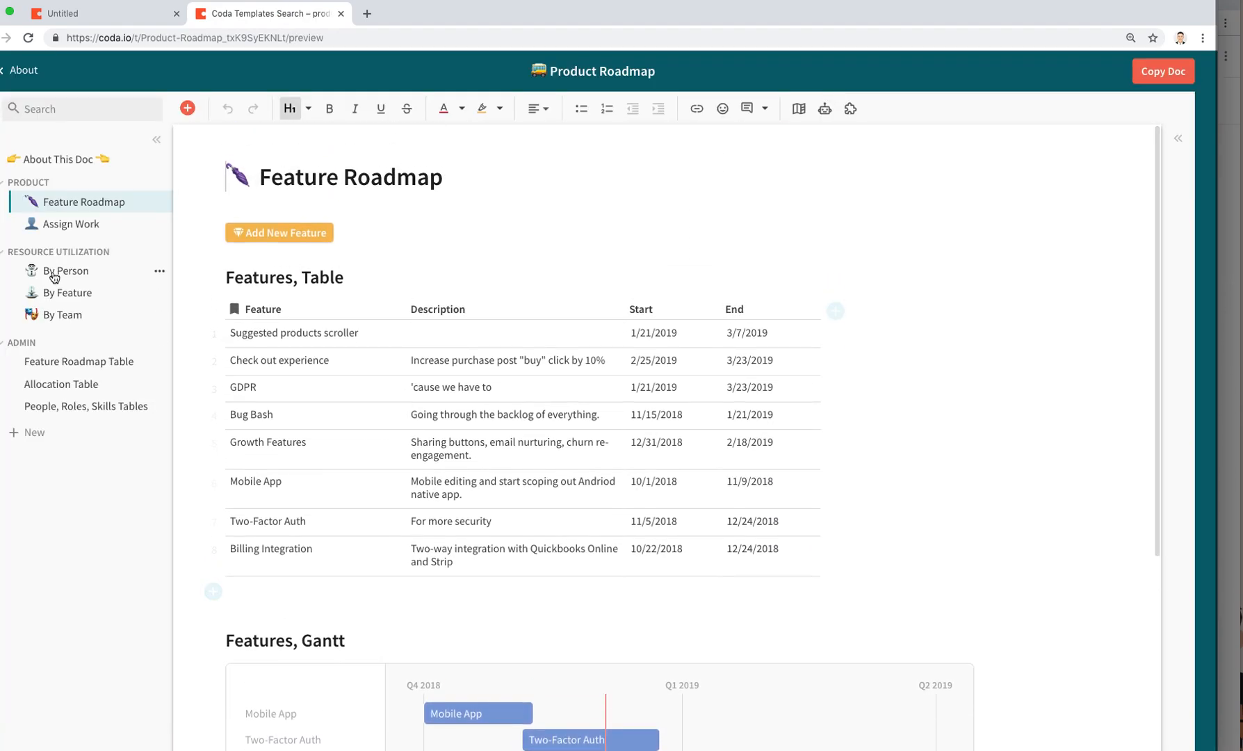
click(76, 159)
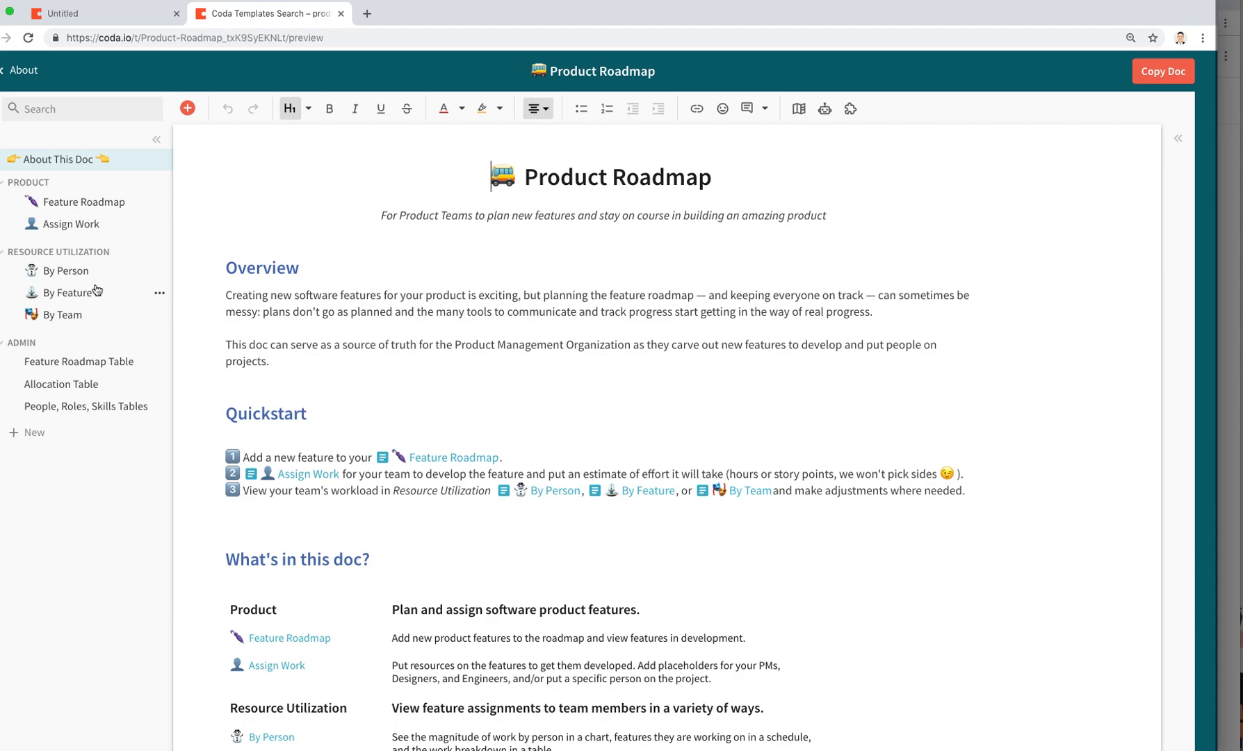
click(341, 13)
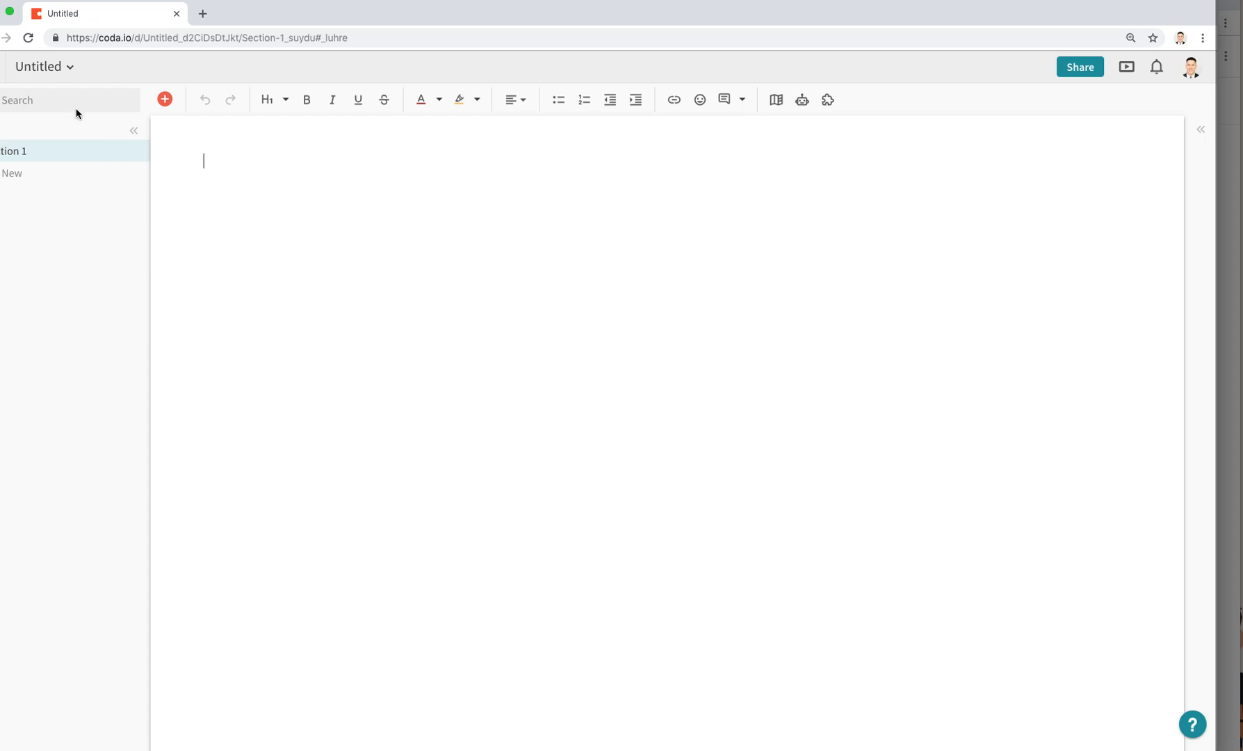
Rename the untitled document as Product Roadmap.
click(50, 64)
text(Product Roadm)
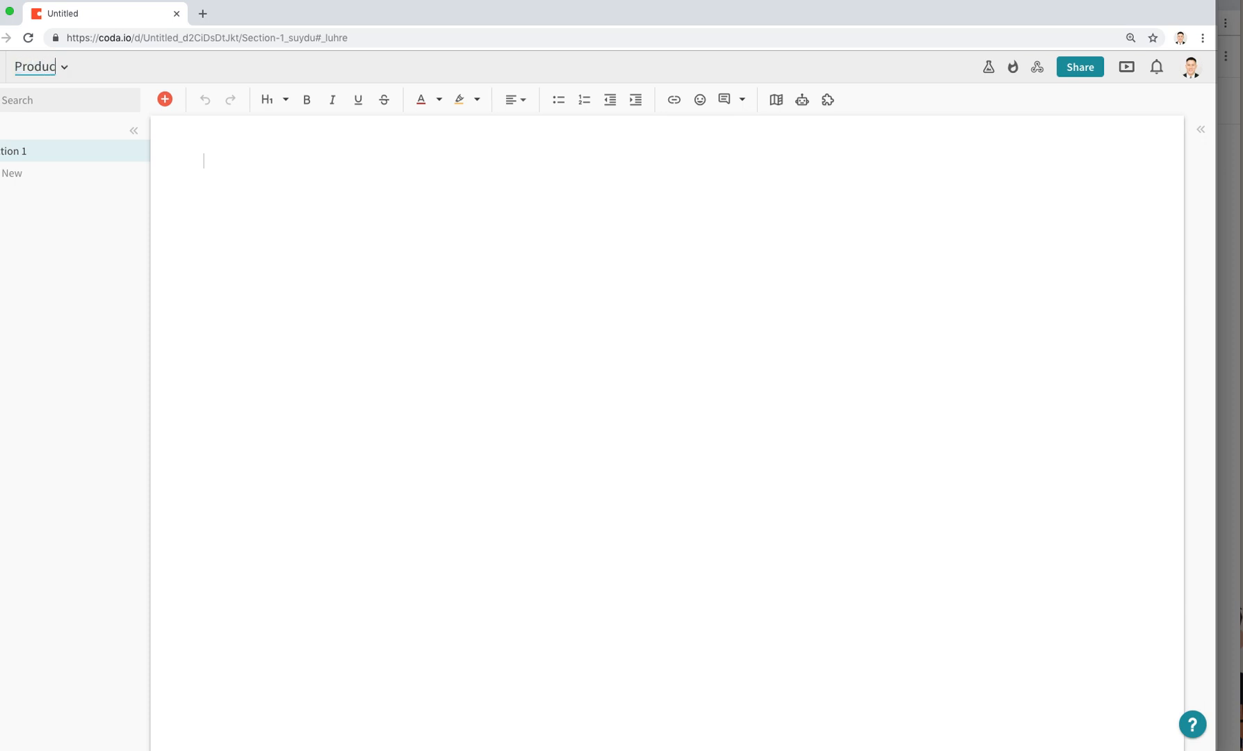
text(ap)
key(Return)
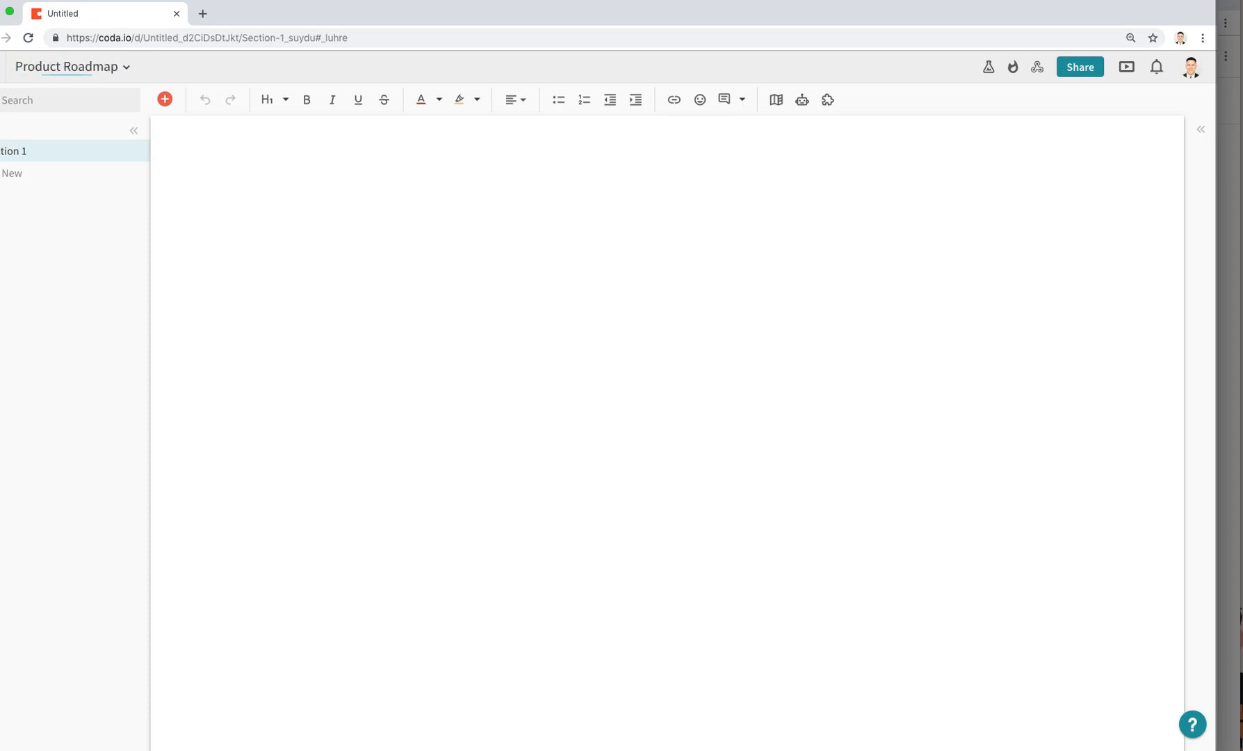
Add the level 1 heading "Product Roadmap" at the start of the page.
text(#)
text( R)
key(BackSpace)
text(Produc)
key(BackSpace)
text(t)
key(BackSpace)
text(ct Roadmap)
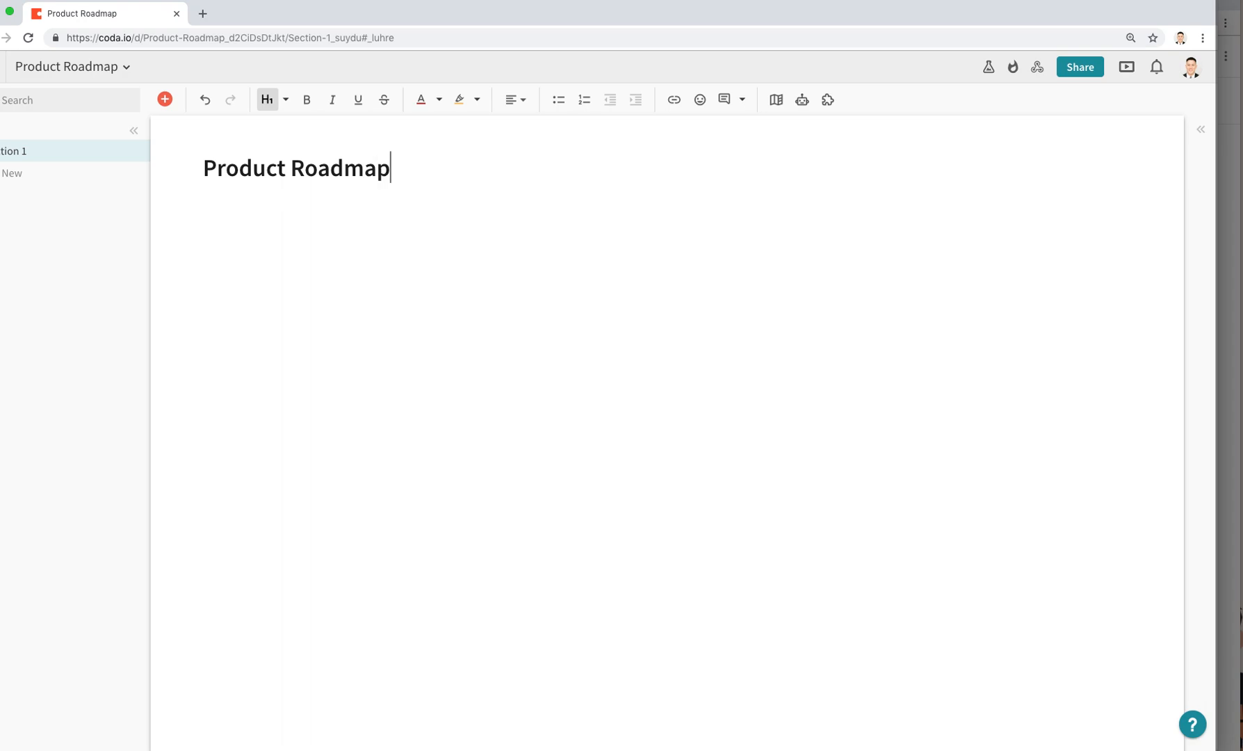
key(Return)
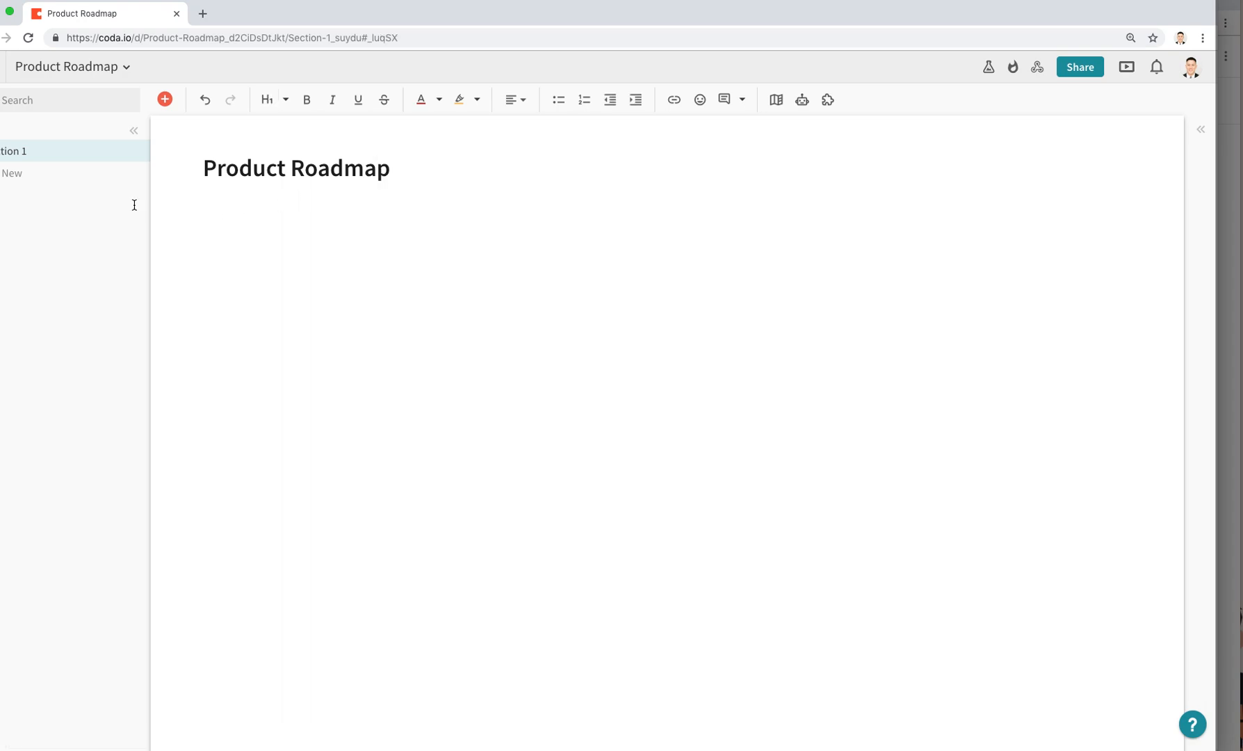
Rename Section 1 as Intro Section.
double_click(38, 151)
key(BackSpace)
text(Intro Section)
key(Return)
Write "This is our team's awesome product roadmap!" on the line below the heading.
click(606, 170)
key(Return)
text(This is our team's awesome product roadmap!)
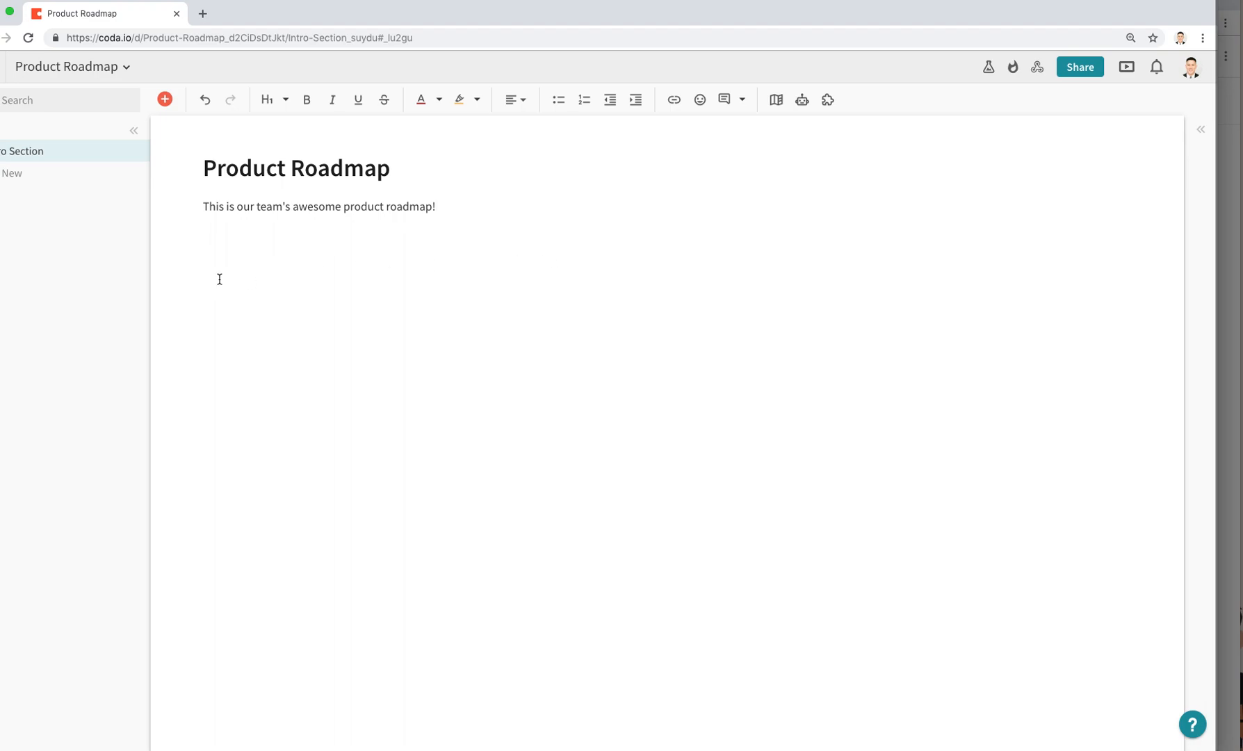
Create a new section named "People, Roles, and Skills".
click(18, 177)
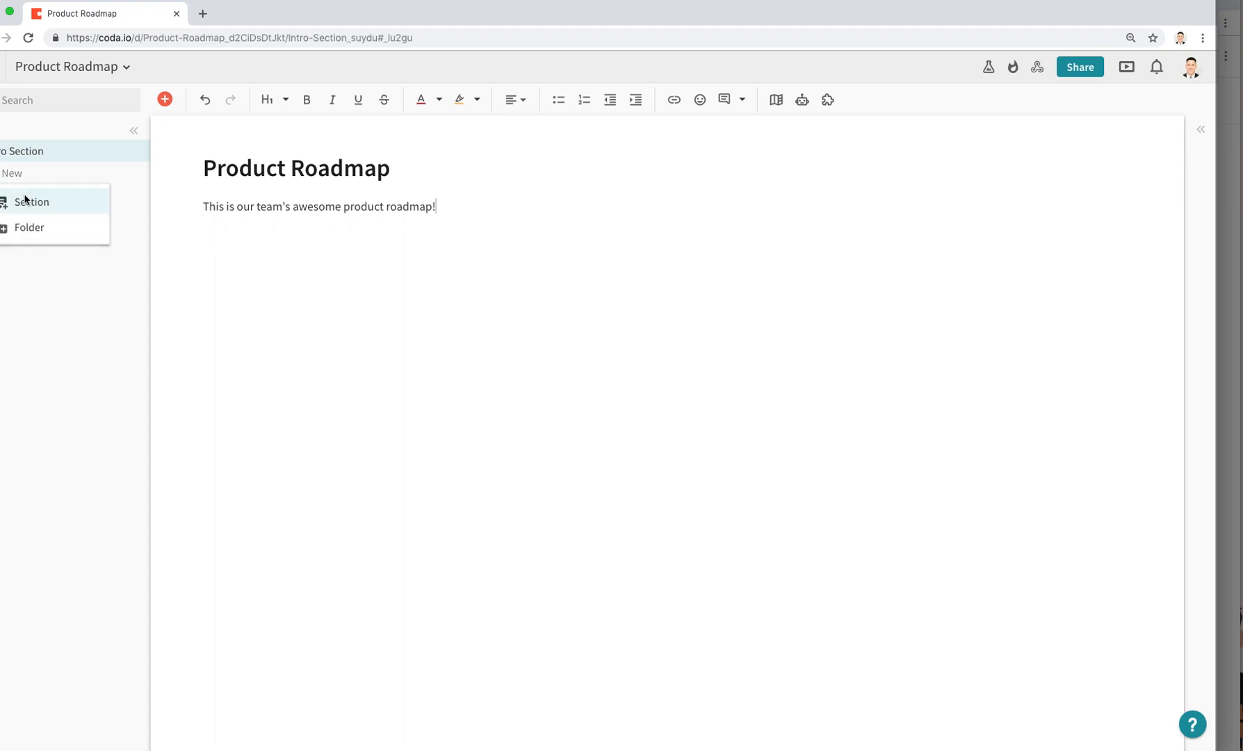
click(25, 200)
text(People, Roles, and SKil)
key(BackSpace)
key(BackSpace)
key(BackSpace)
text(kills)
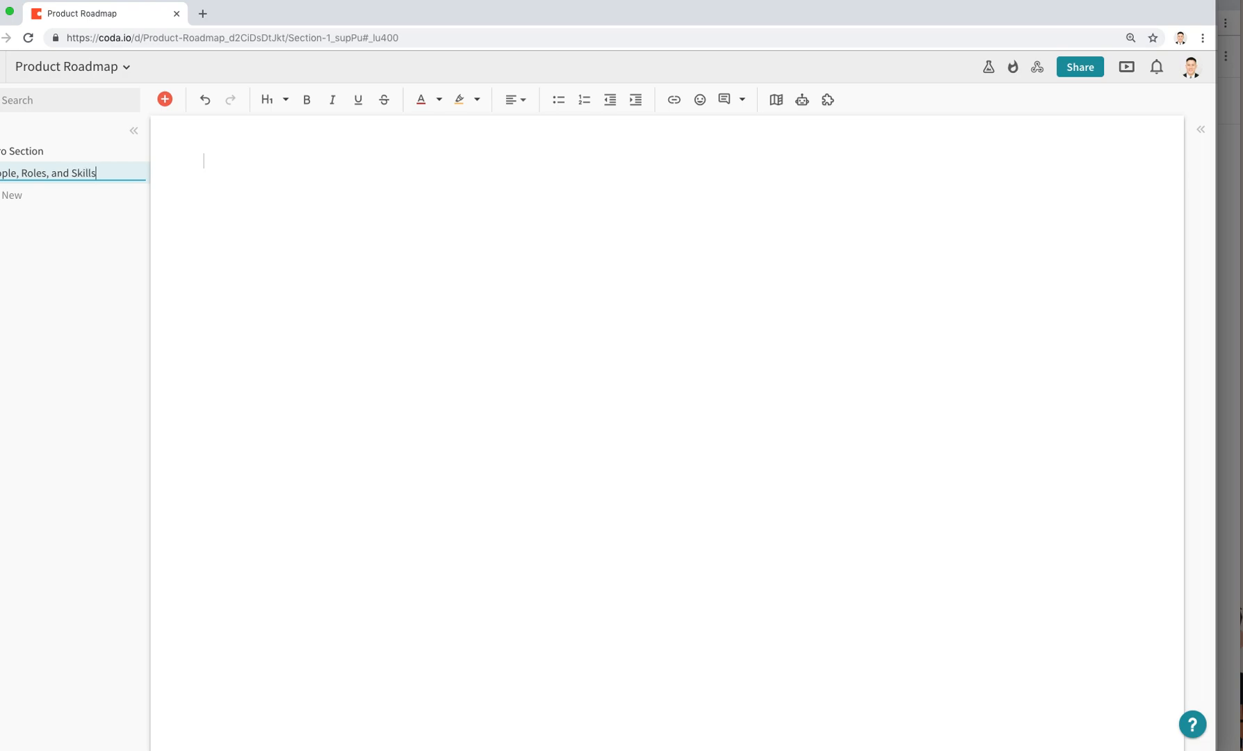
key(Return)
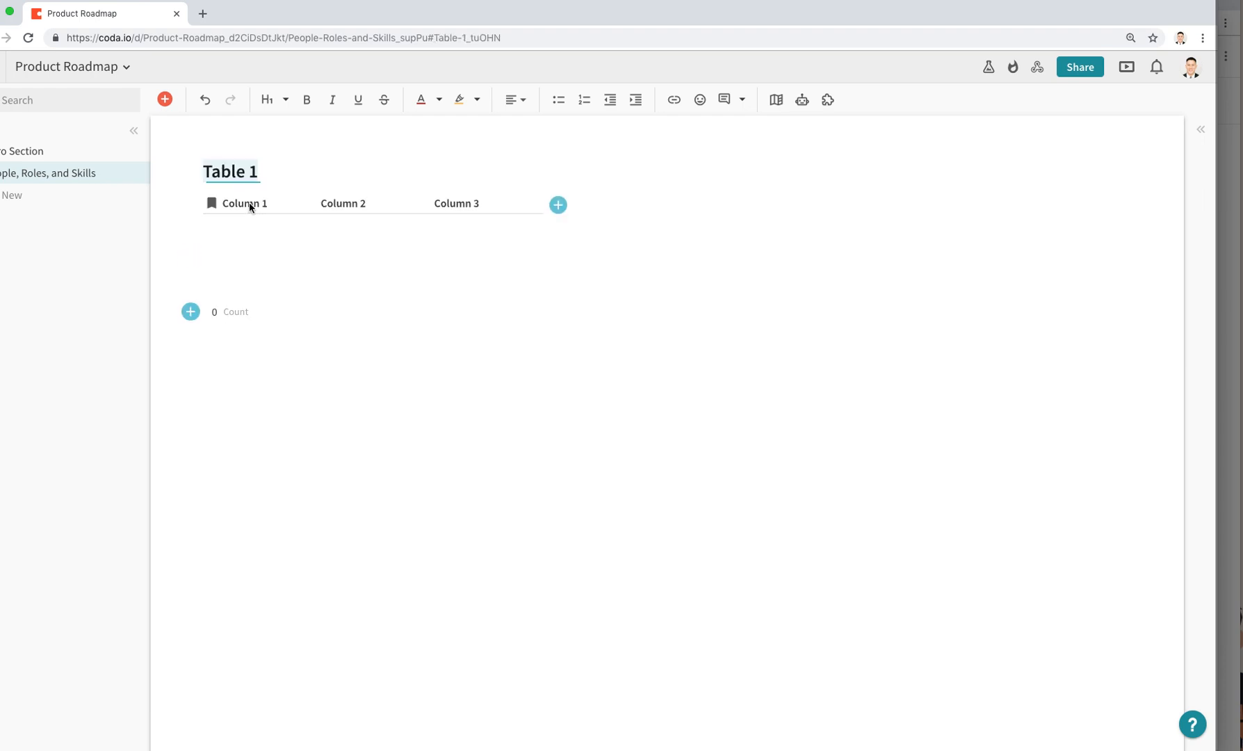
Title the new three-column table People.
text(Peopl)
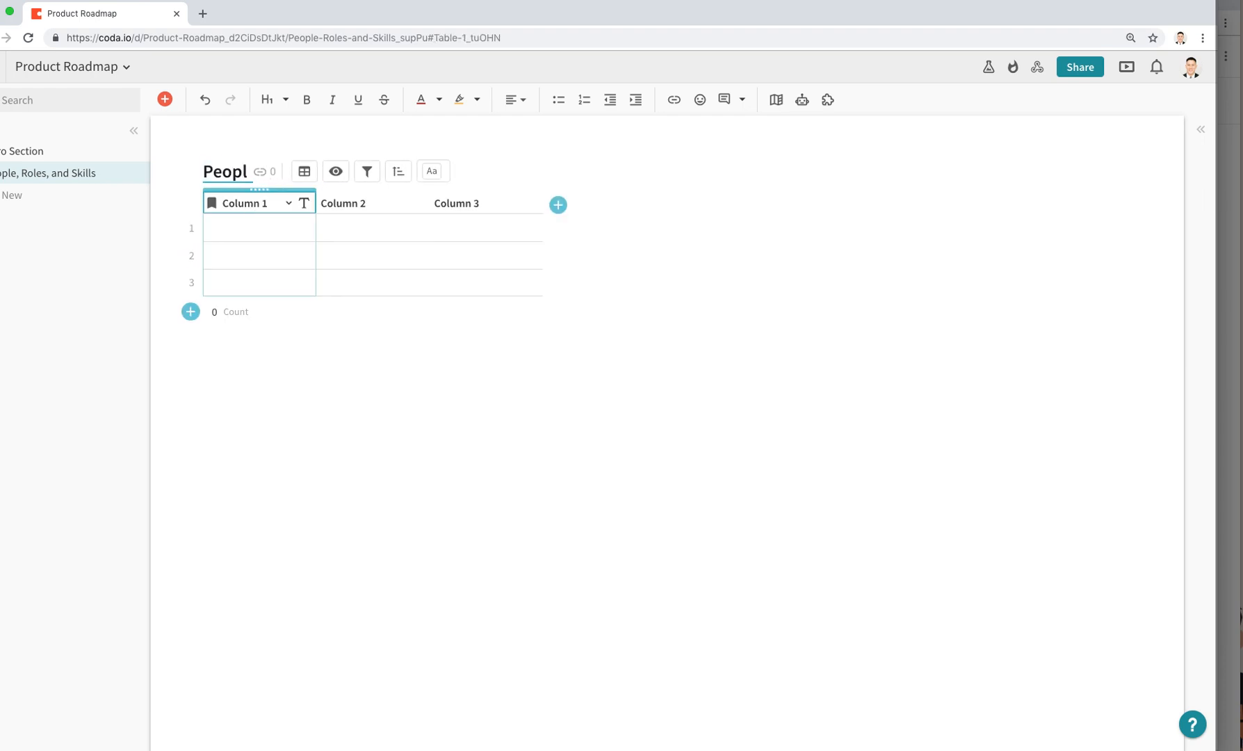
text(e)
click(497, 336)
Name the table's three columns People, Role and Skills.
click(236, 200)
double_click(236, 200)
text(People)
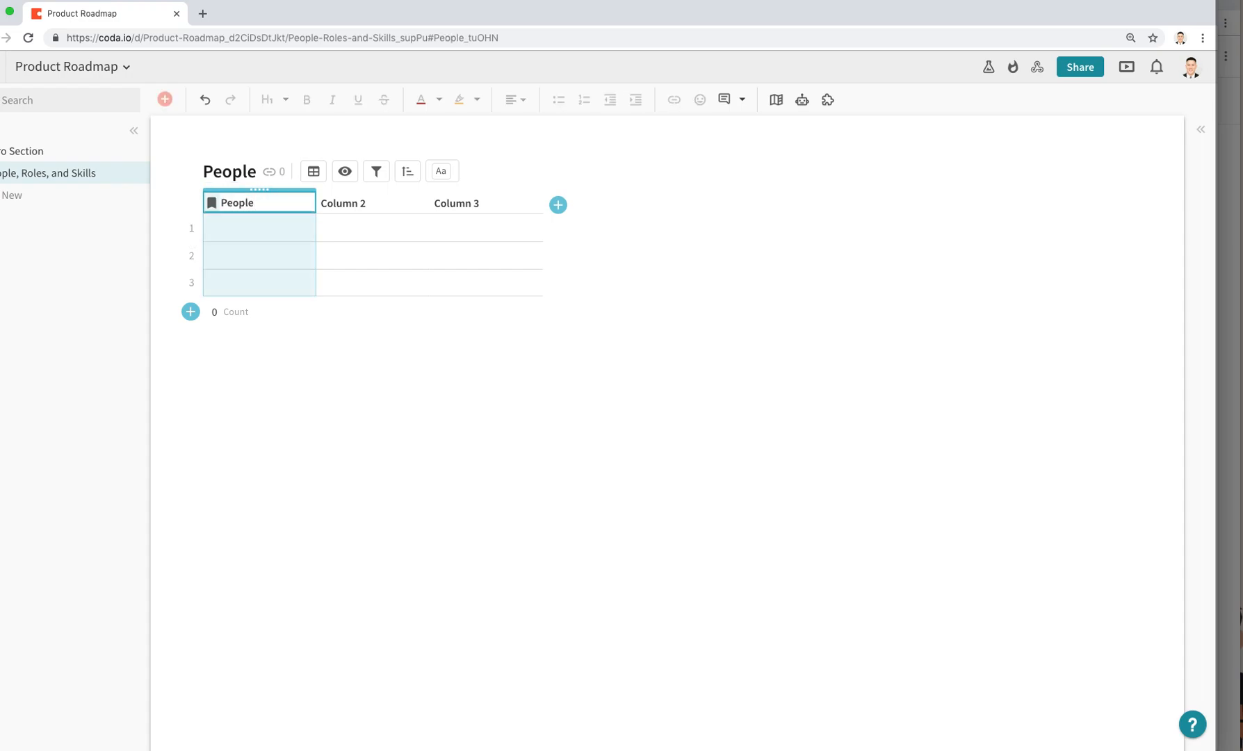
key(Tab)
text(Role)
key(Tab)
text(Skills)
key(Return)
Fill the People column with the first names of the eleven team members, one per row.
key(super+equal)
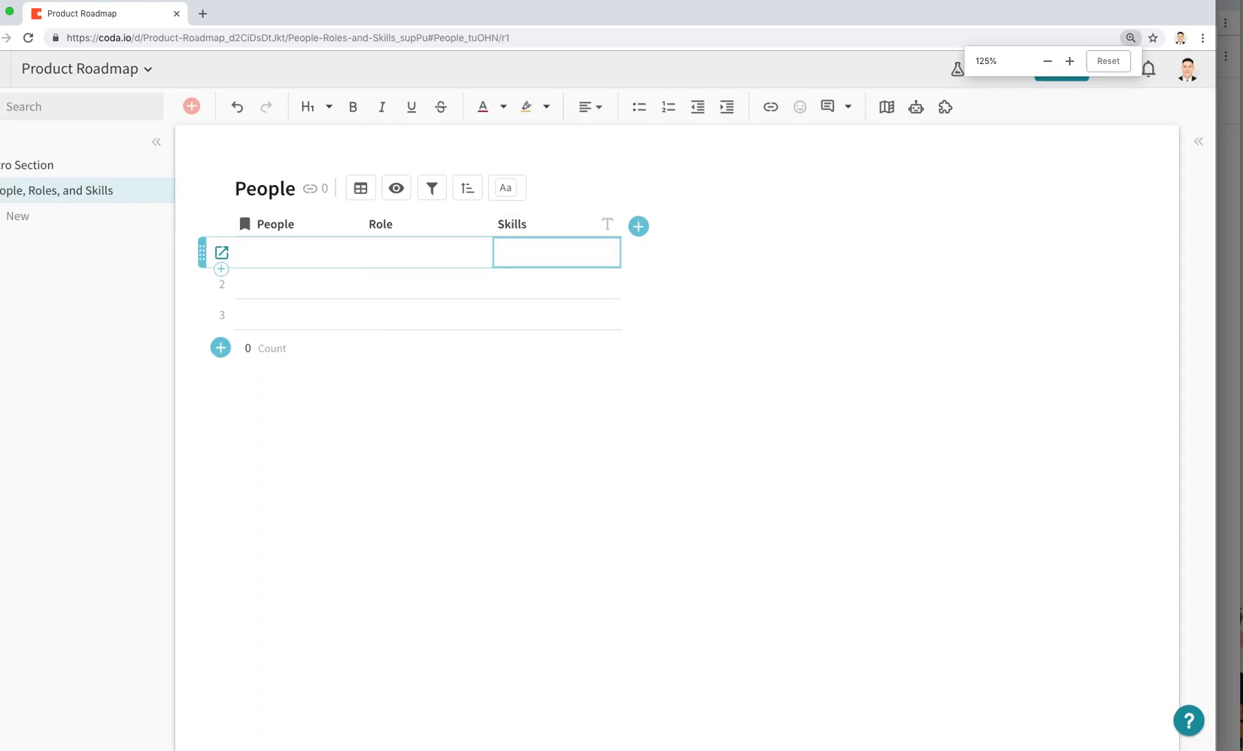
key(super+equal)
click(391, 320)
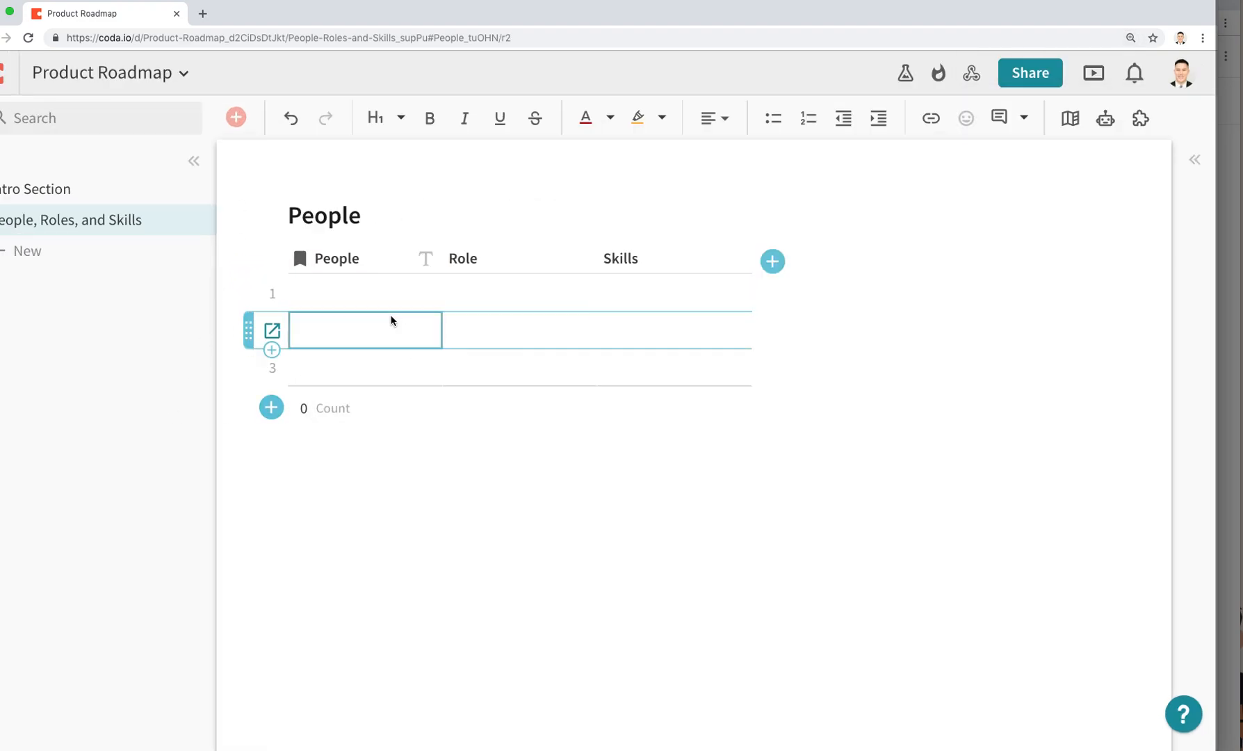
click(400, 309)
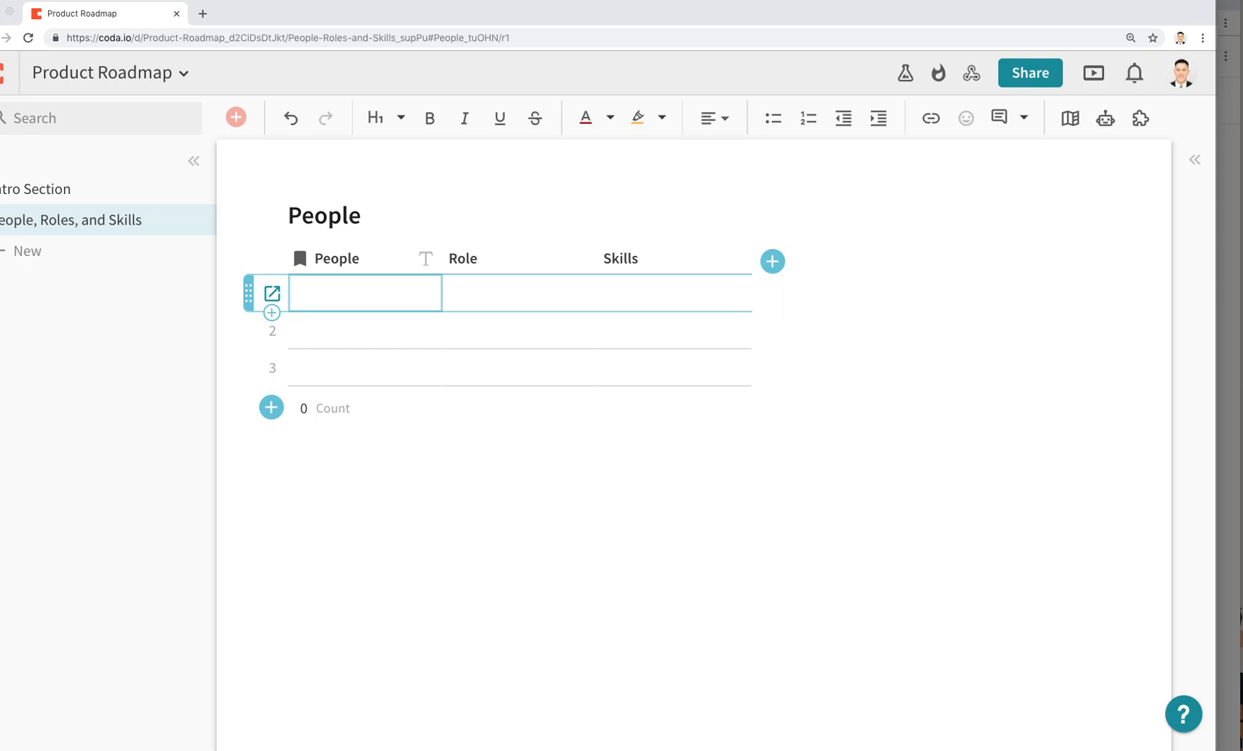
click(356, 295)
key(Escape)
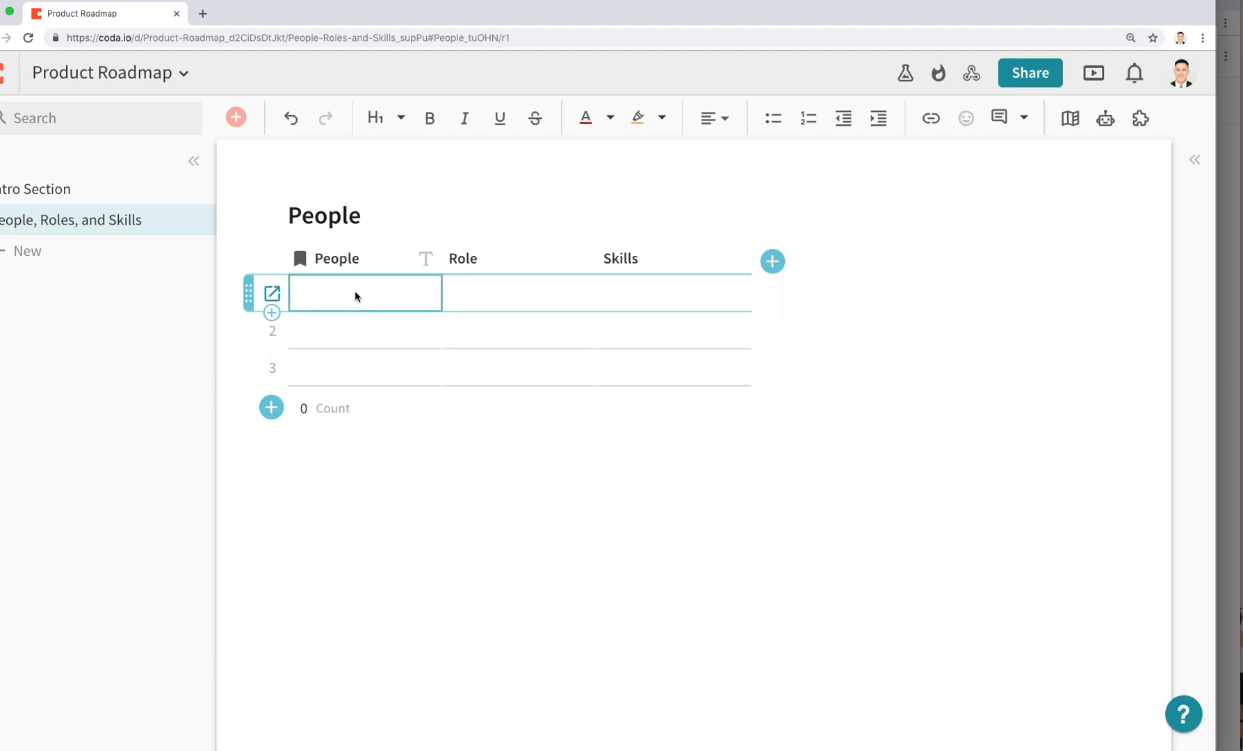
text(Alden Krunal Betty Jason Moriah YuBeen Jeremy John Nathan Jaime Erica)
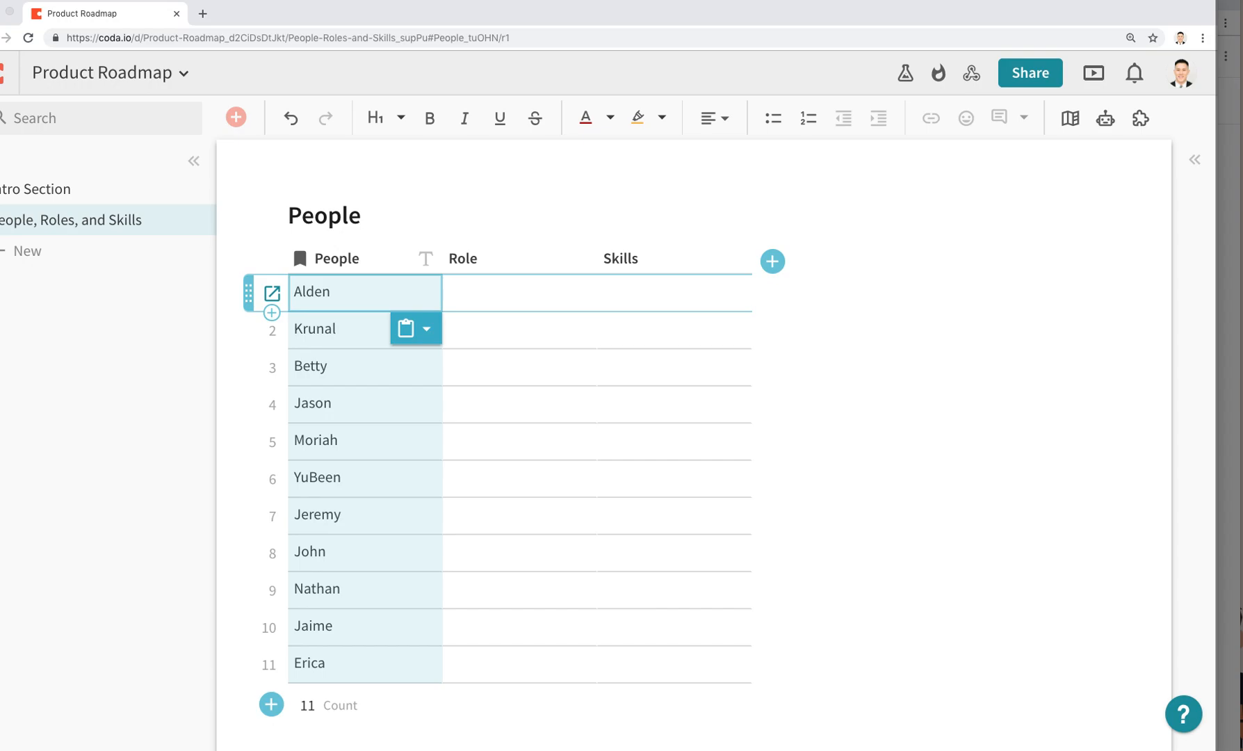
Insert a second table below the People table and title it Team.
click(481, 294)
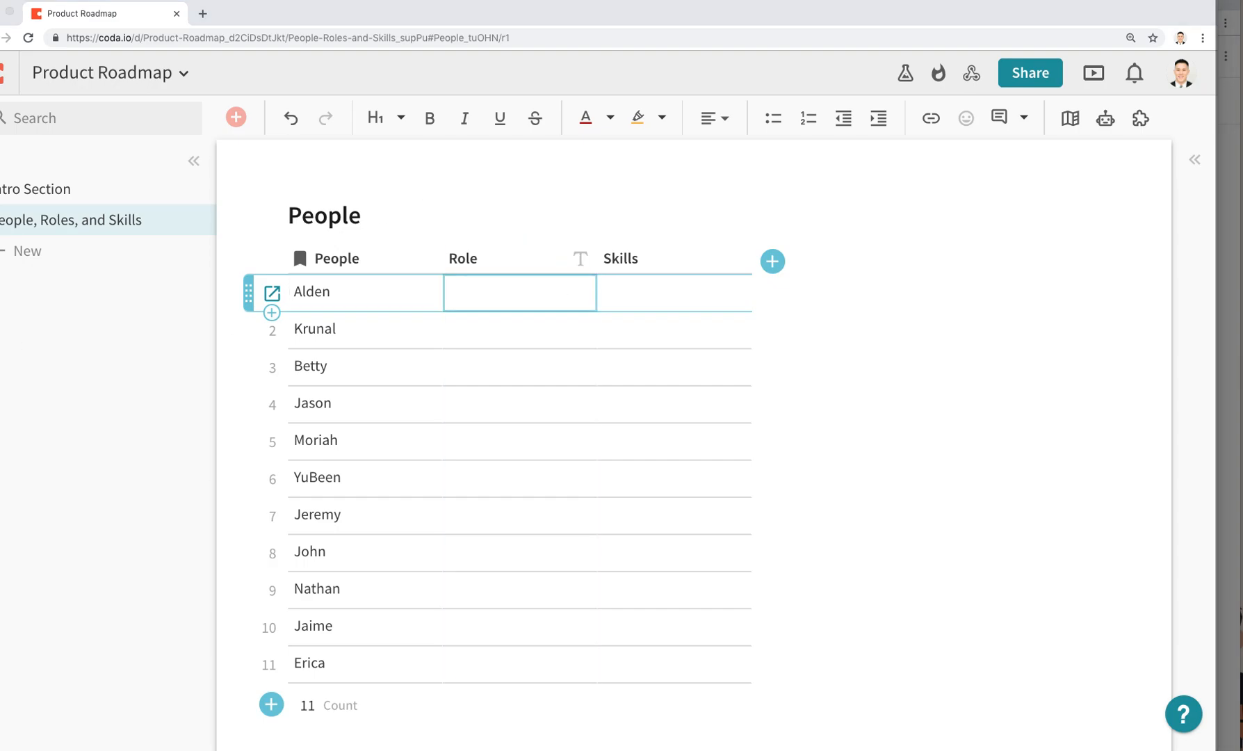
click(940, 580)
key(Return)
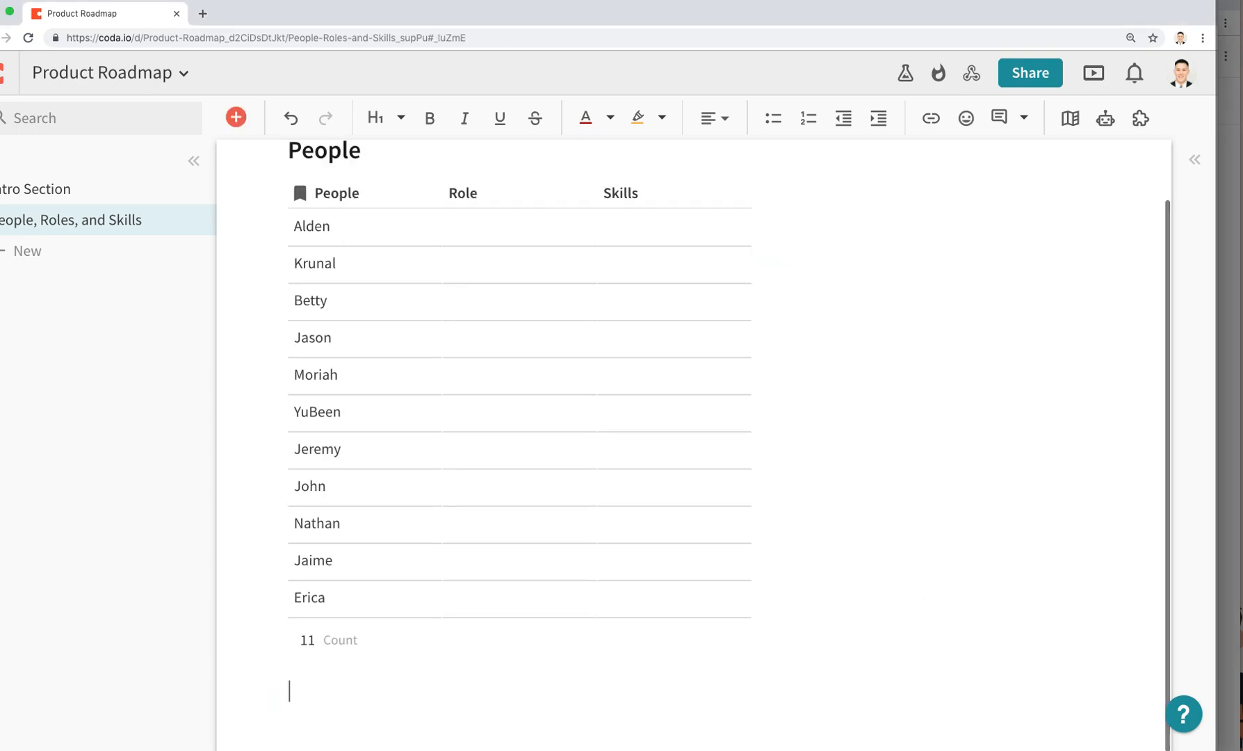
key(super+alt+t)
text(Team)
key(Return)
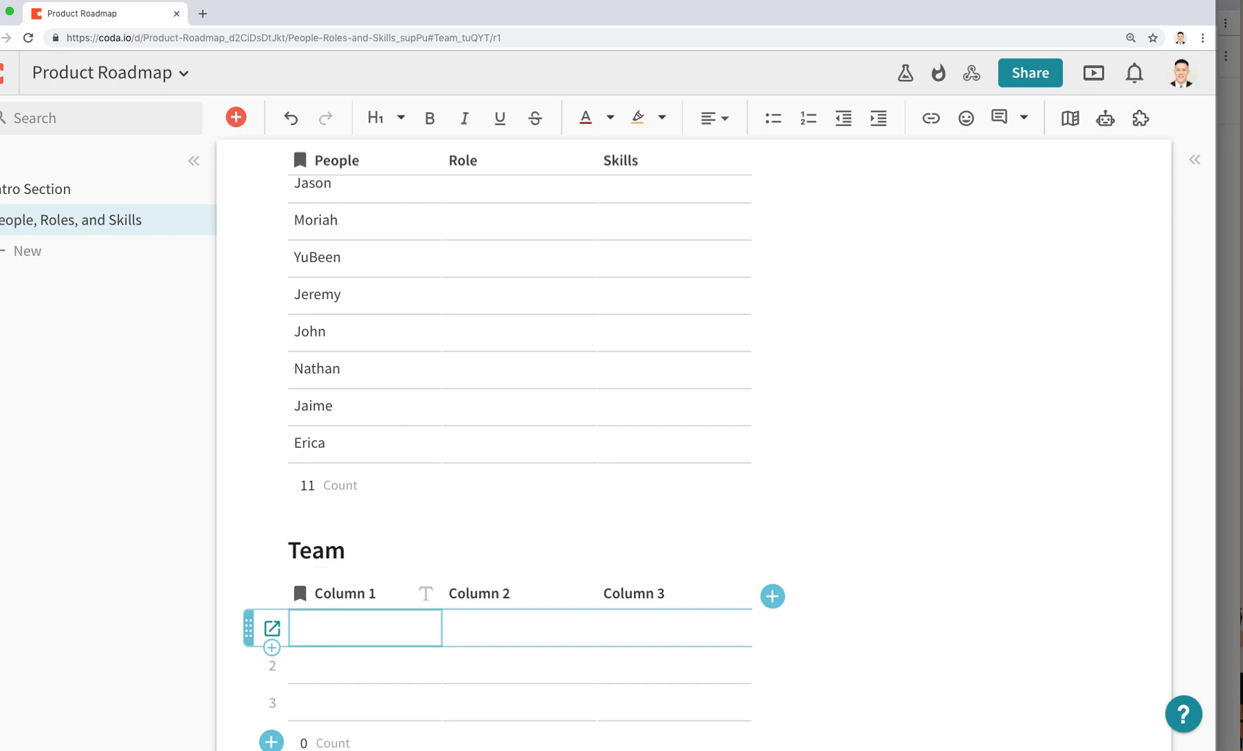
Name the Team table's first two columns Team and Team Member and delete the third column.
scroll(361, 563, down, 1)
click(361, 536)
click(361, 536)
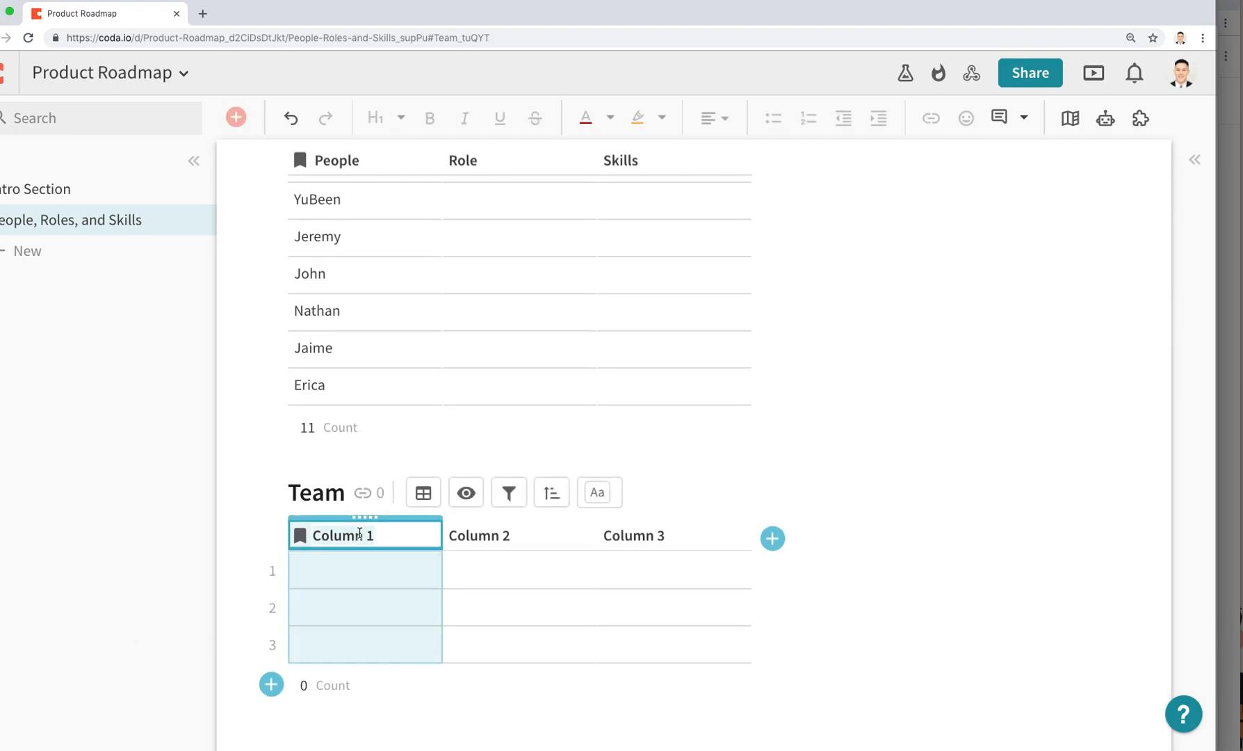
text(Team)
key(Tab)
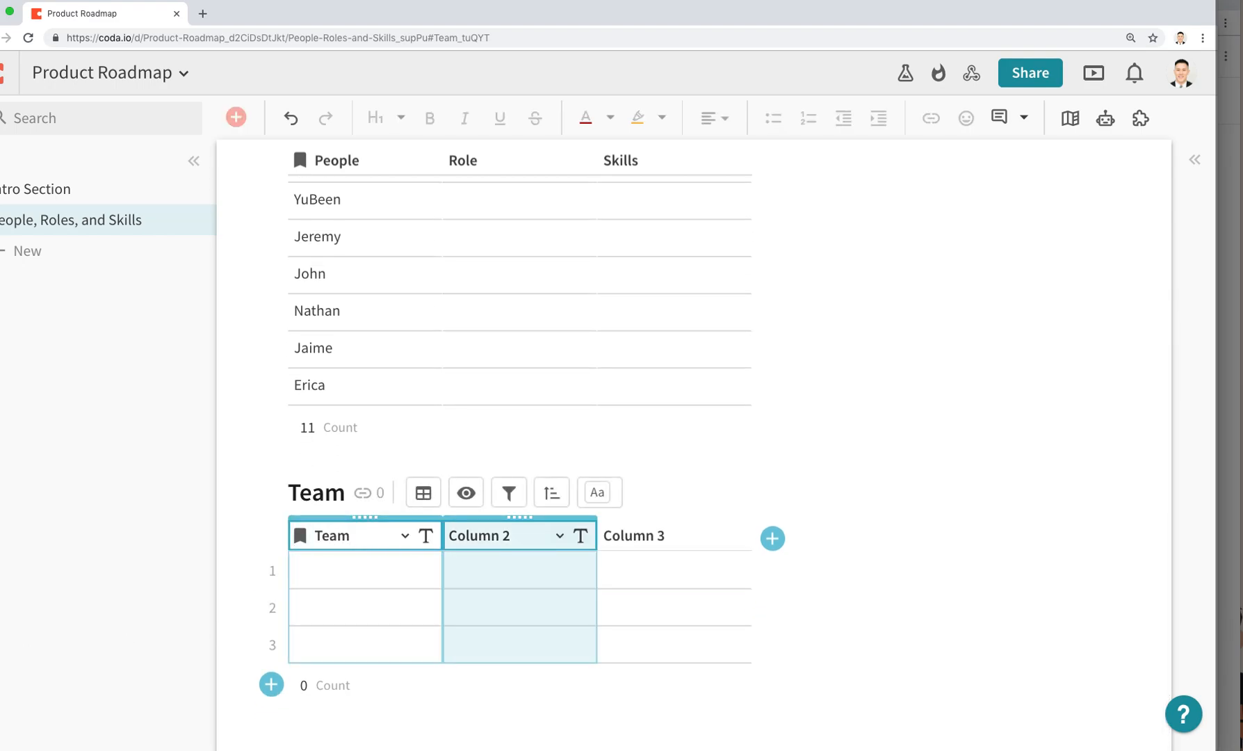
text(Team Member)
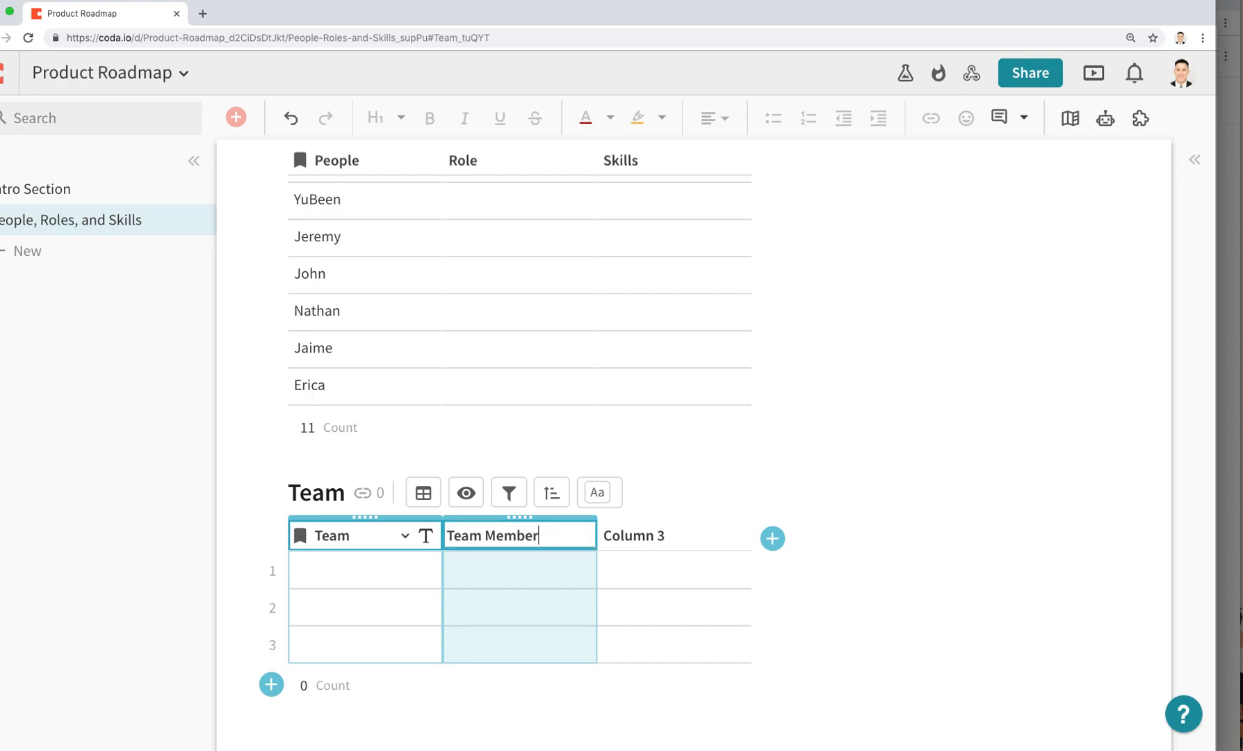
key(Tab)
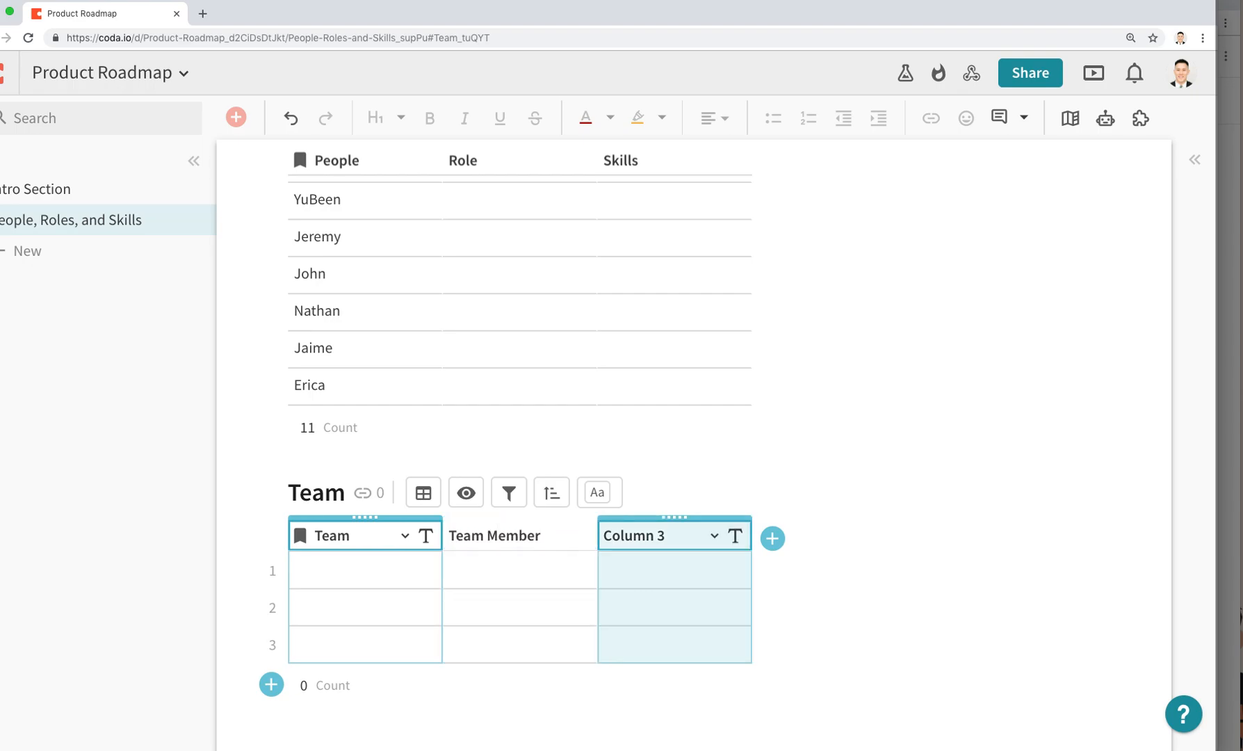
key(Delete)
Enter Engineer, Designer and Product Manager in the three rows of the Team column.
click(397, 561)
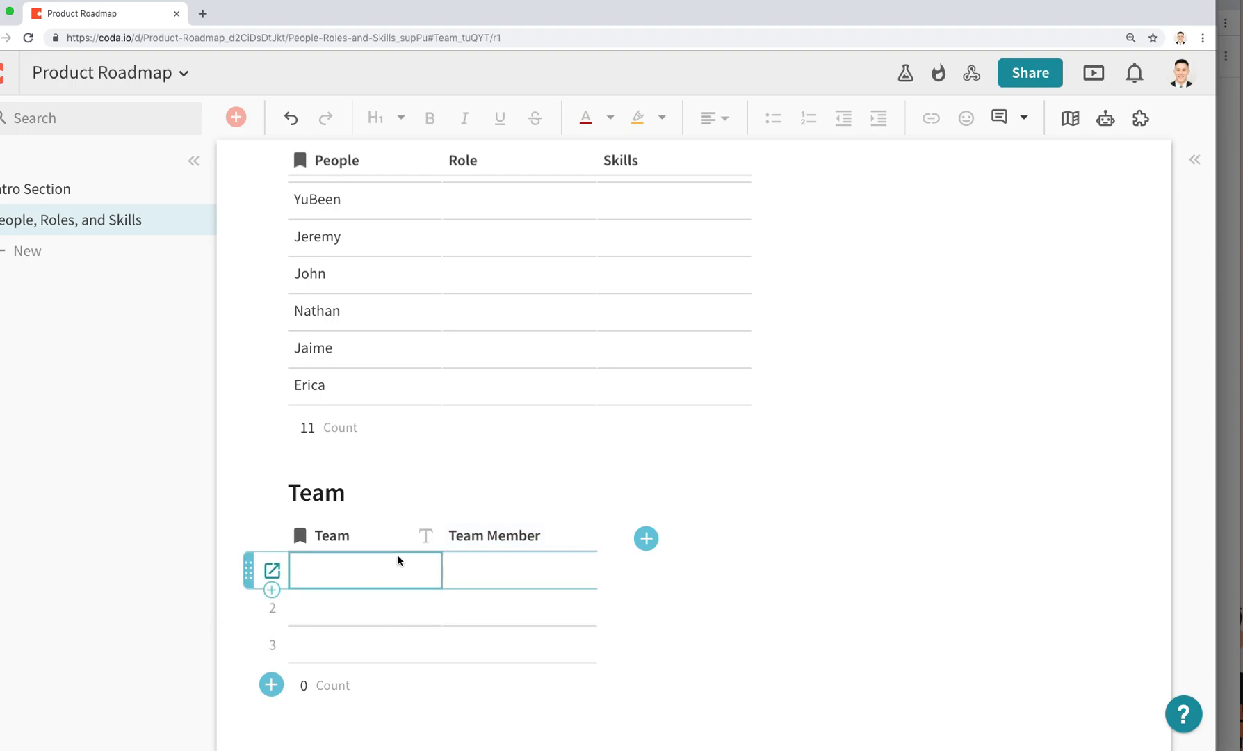
text(Engineer)
key(Return)
text(Designer)
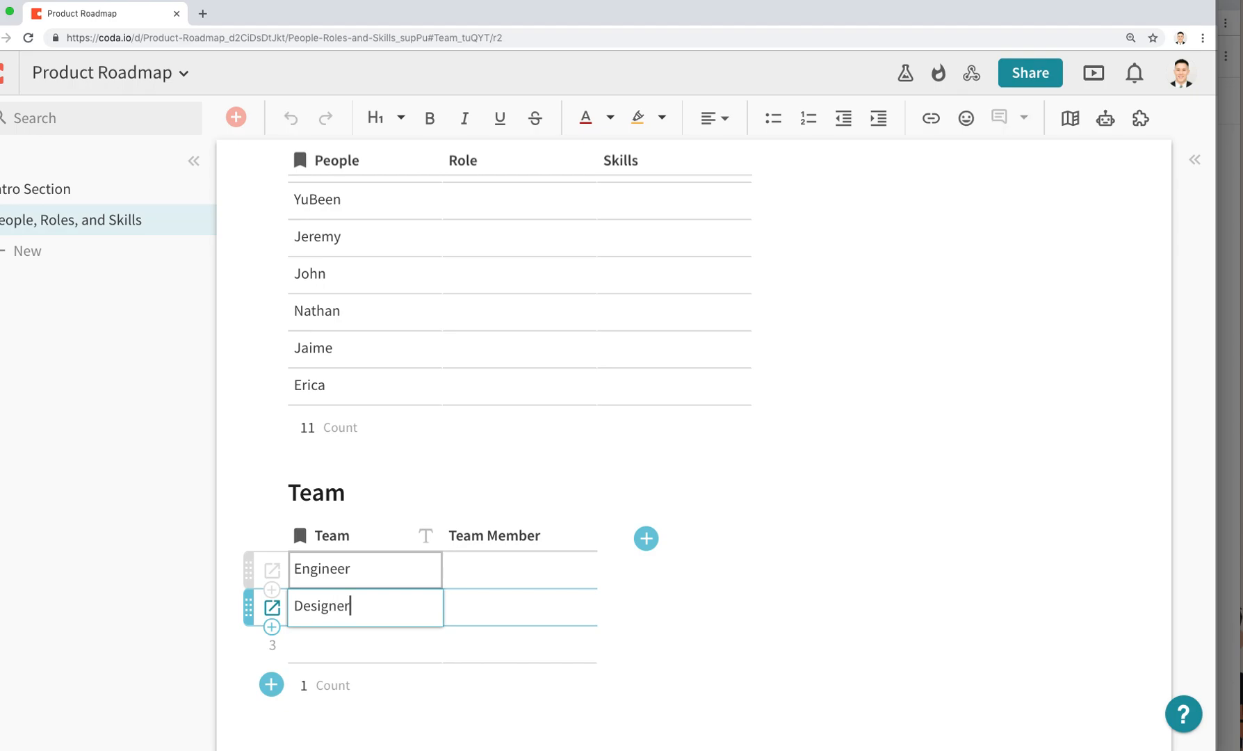
key(Return)
text(Product Manager)
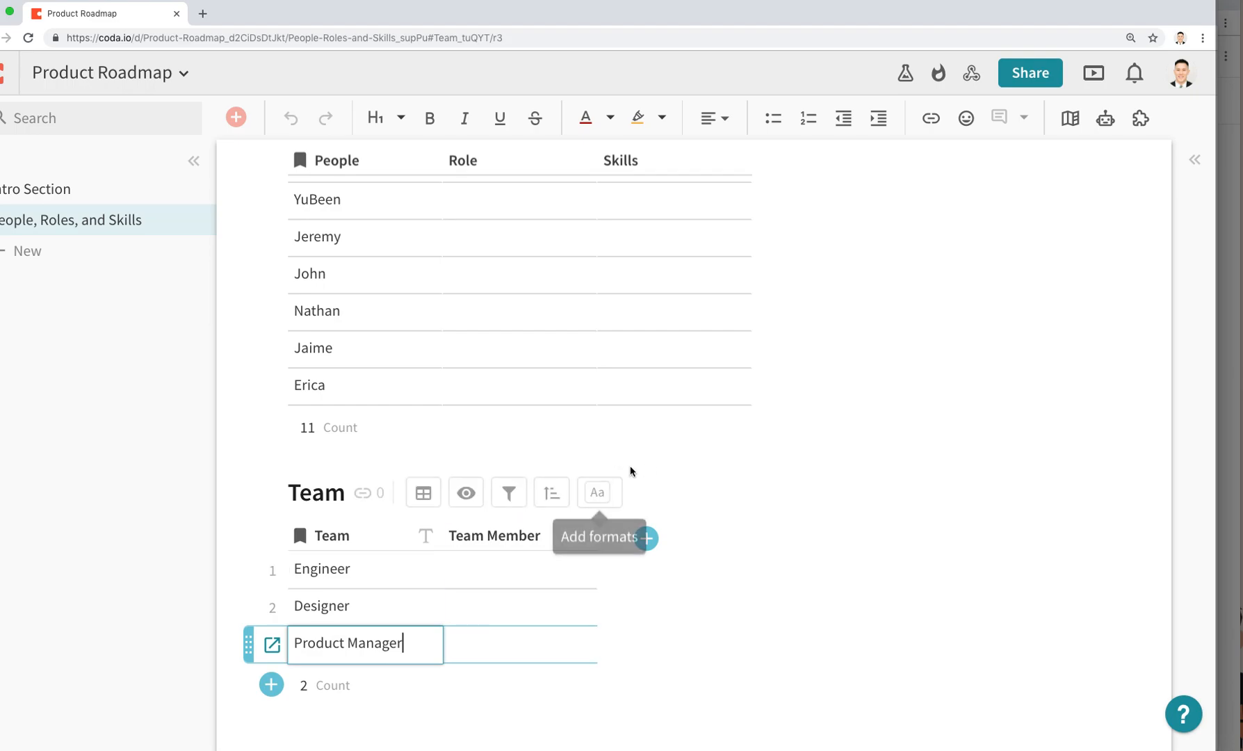
click(669, 462)
scroll(534, 457, up, 3)
scroll(534, 457, up, 1)
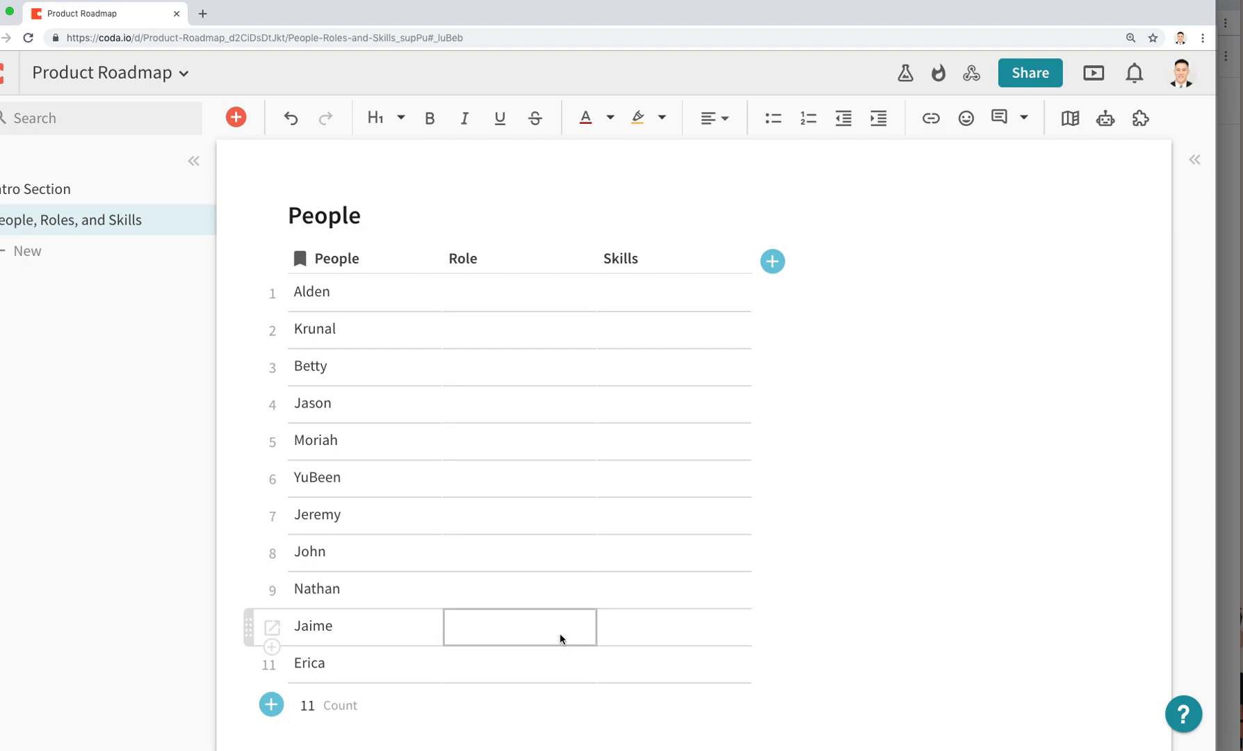
key(super+minus)
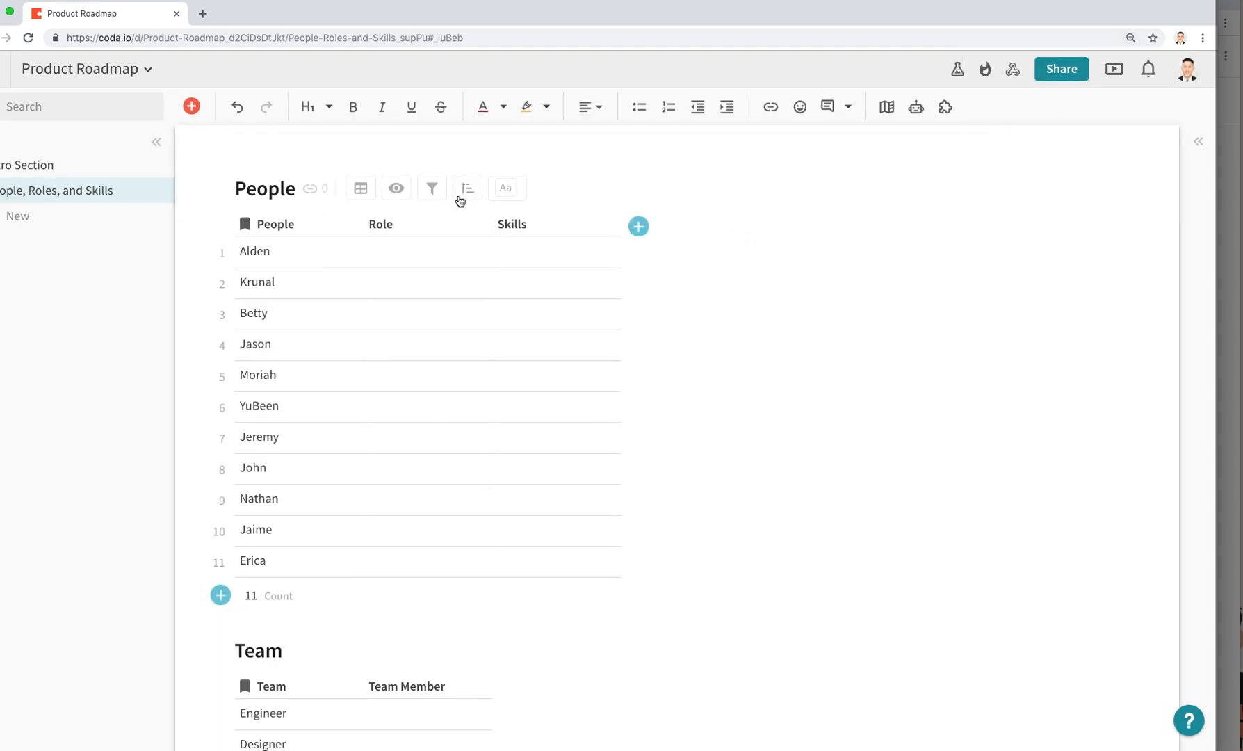
Format the Role column of the People table as a lookup from the Team table, with single selection.
click(478, 225)
click(570, 296)
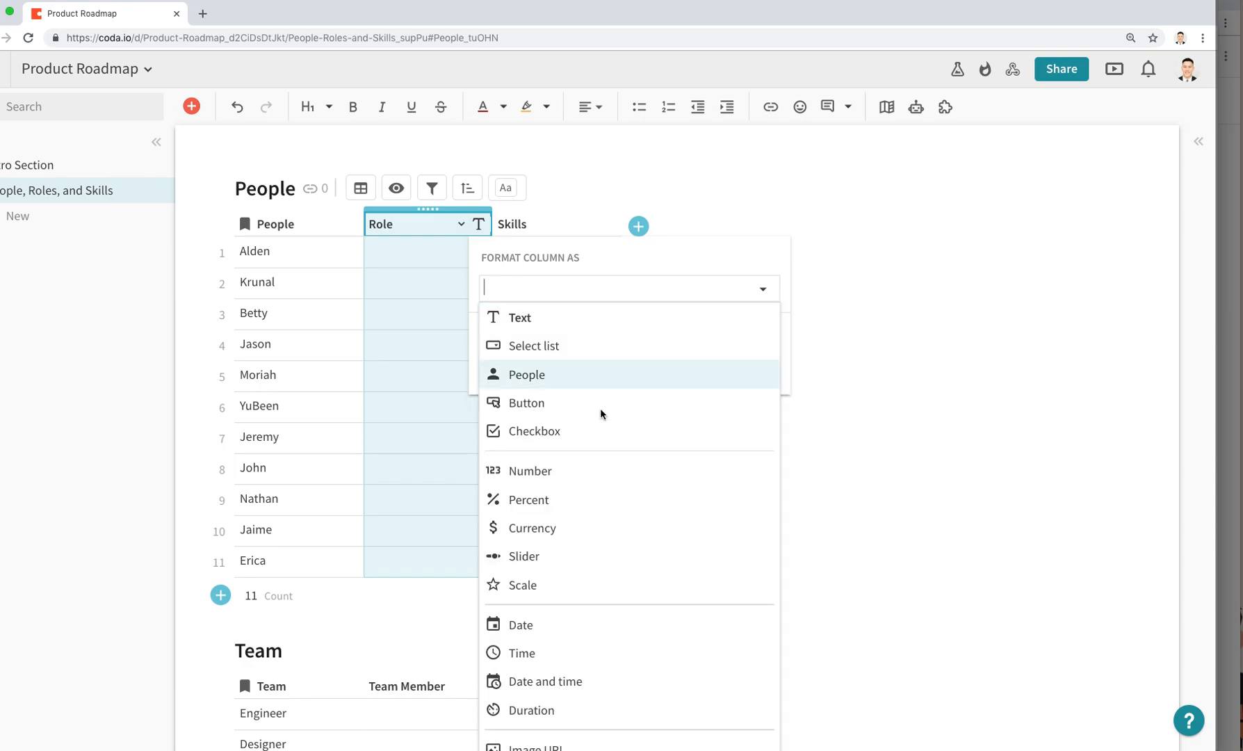
scroll(613, 476, down, 1)
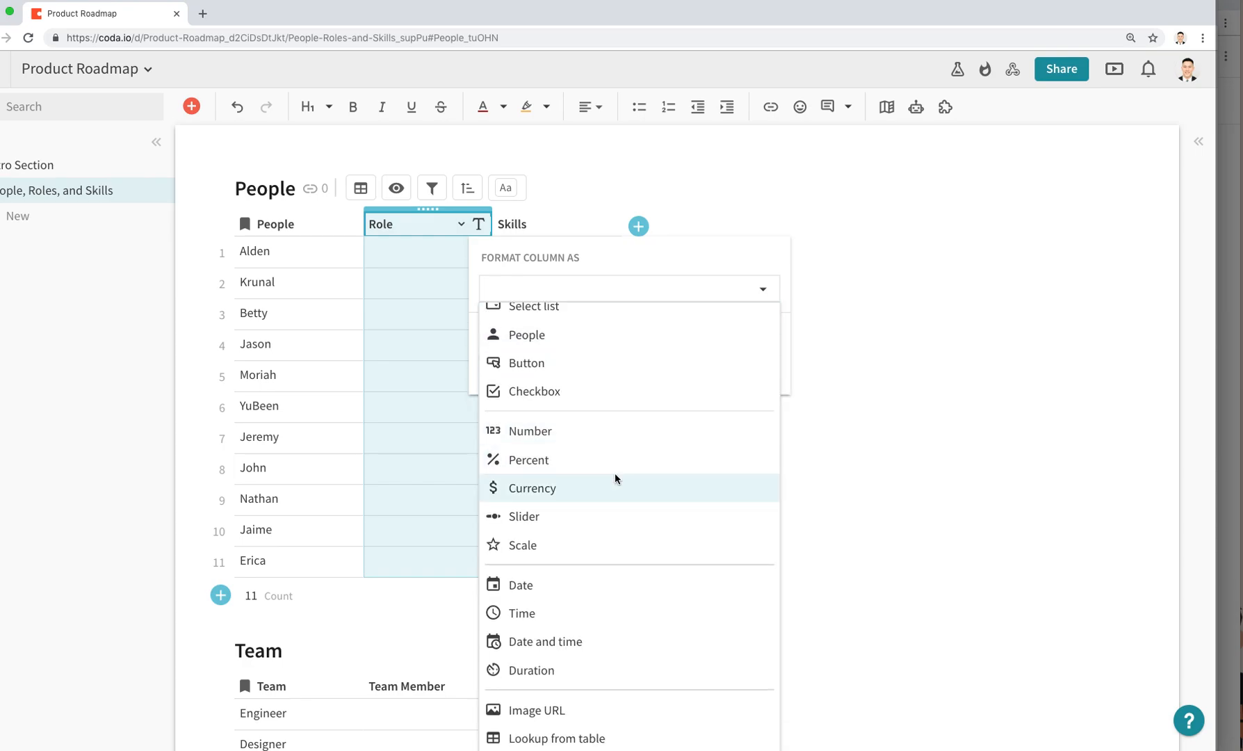
click(605, 742)
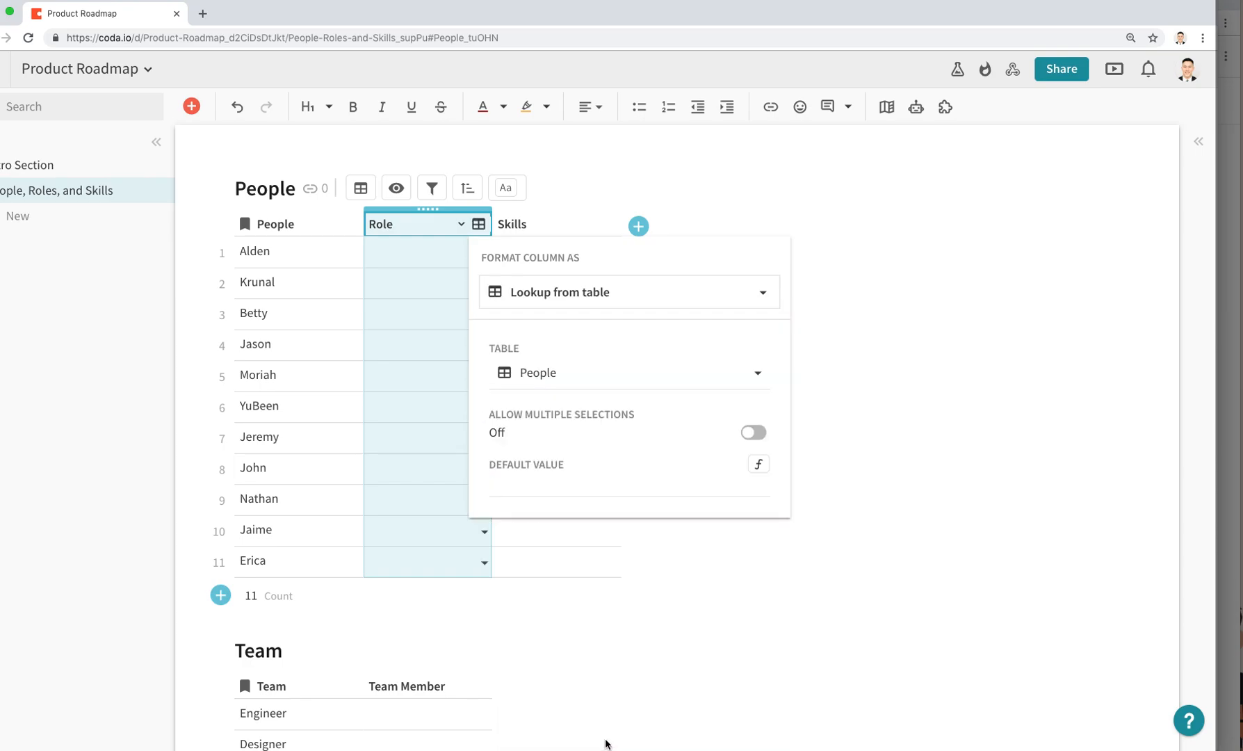
click(587, 370)
click(572, 426)
click(760, 652)
Check the role choices offered in the fifth row of the People table's Role column.
scroll(722, 599, down, 1)
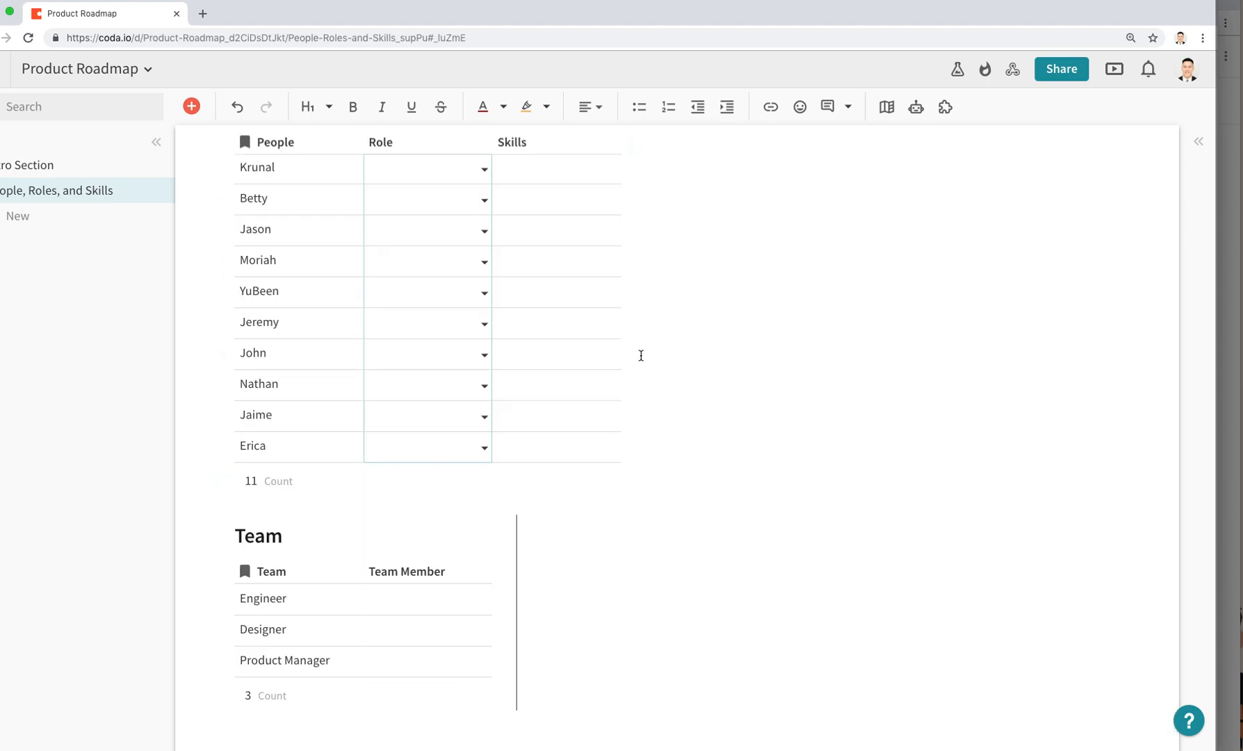
click(484, 298)
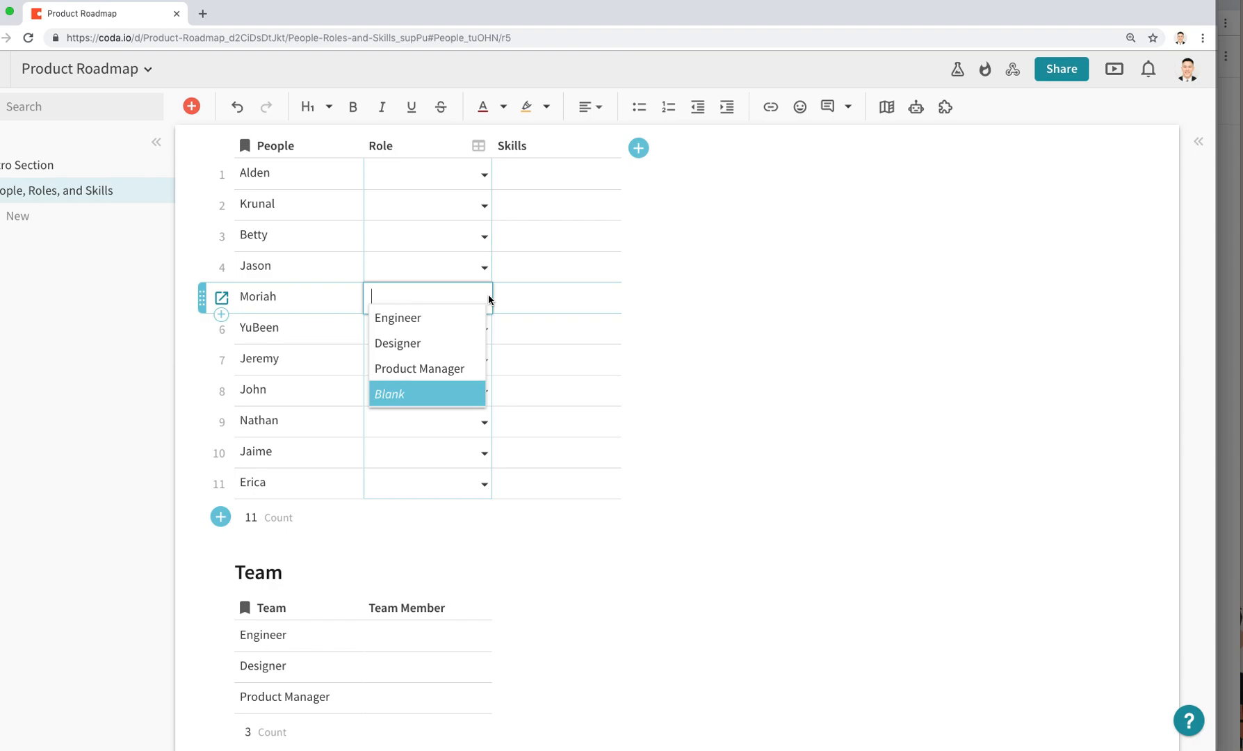
mouse_move(434, 370)
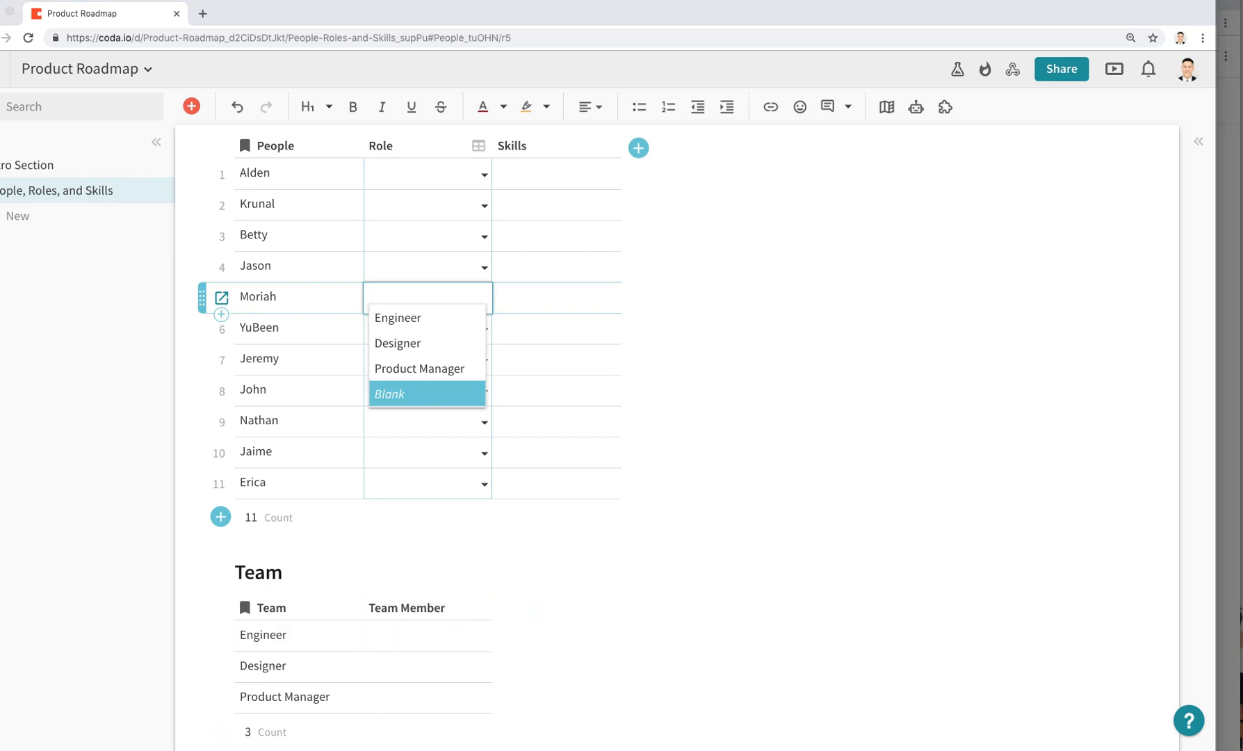
scroll(583, 358, up, 2)
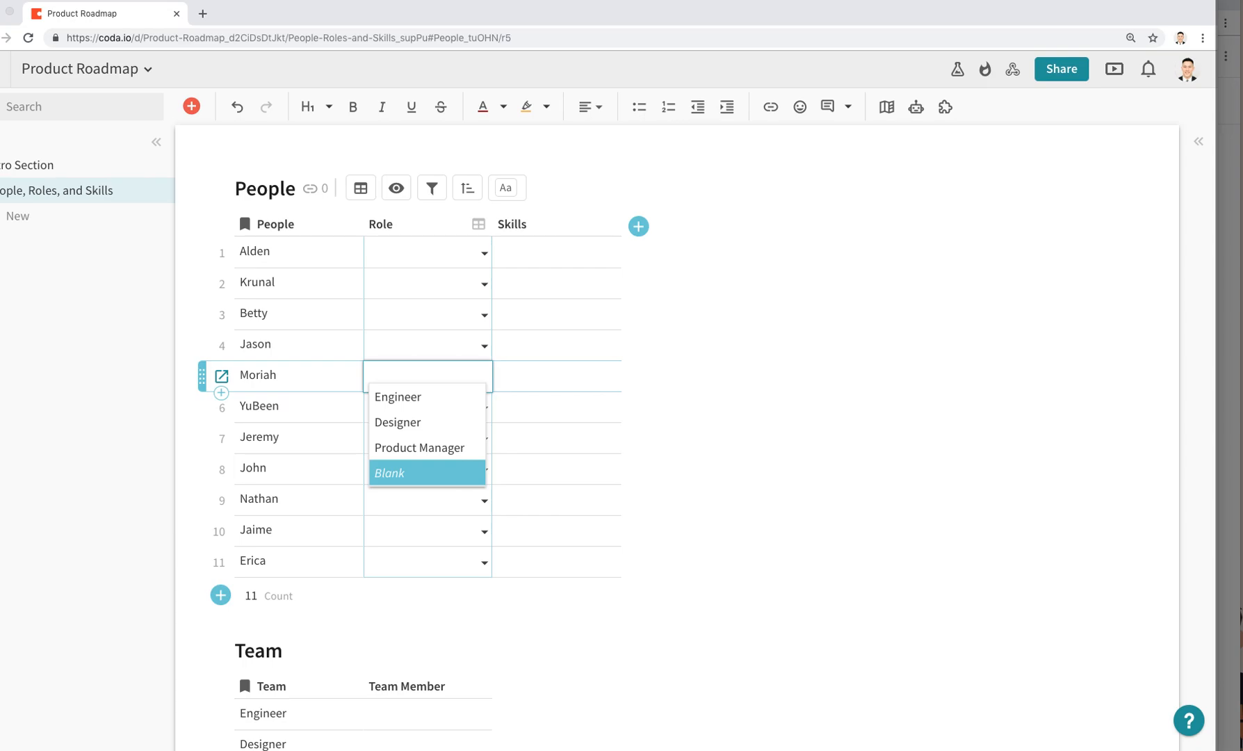
click(503, 314)
Fill the Role column with Engineer in rows 1 to 5, Designer in rows 6 to 8 and Product Manager in rows 9 to 11.
click(430, 287)
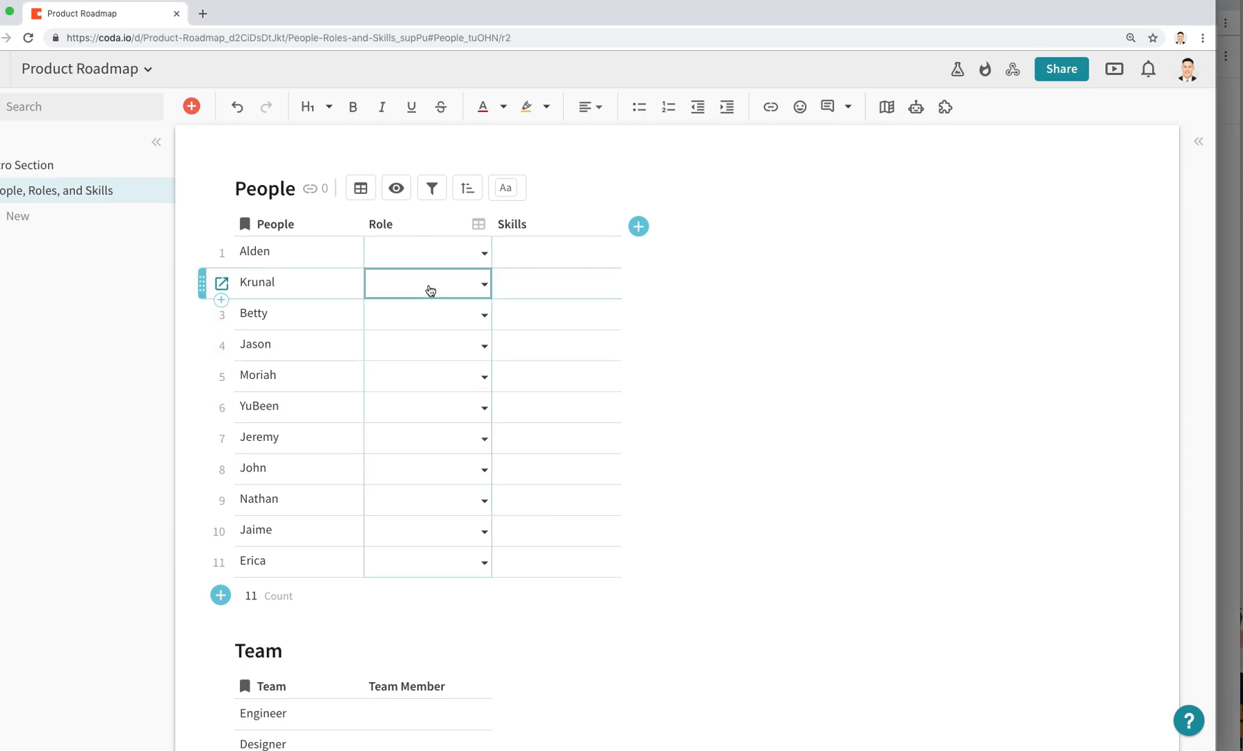
click(433, 260)
text(Engineer Engineer Engineer Engineer Designer Designer Designer Designer Product Manager Product Manager Product Manager)
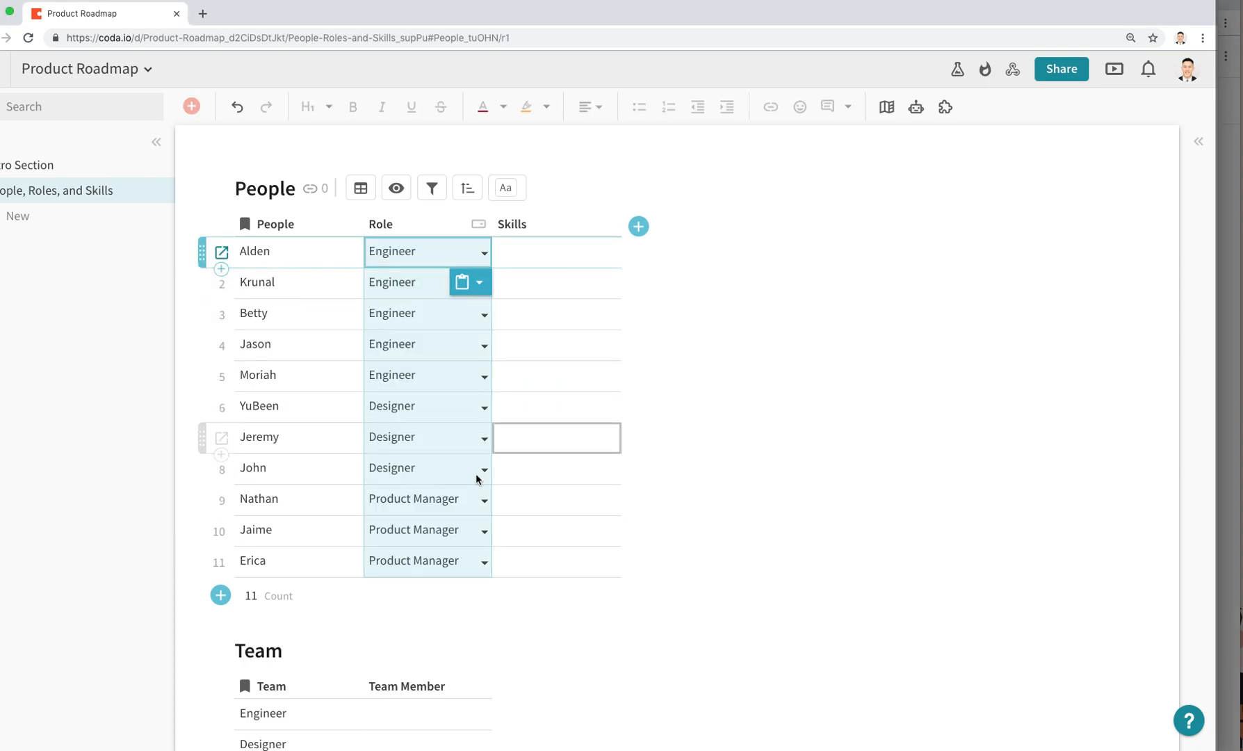
click(485, 378)
click(471, 389)
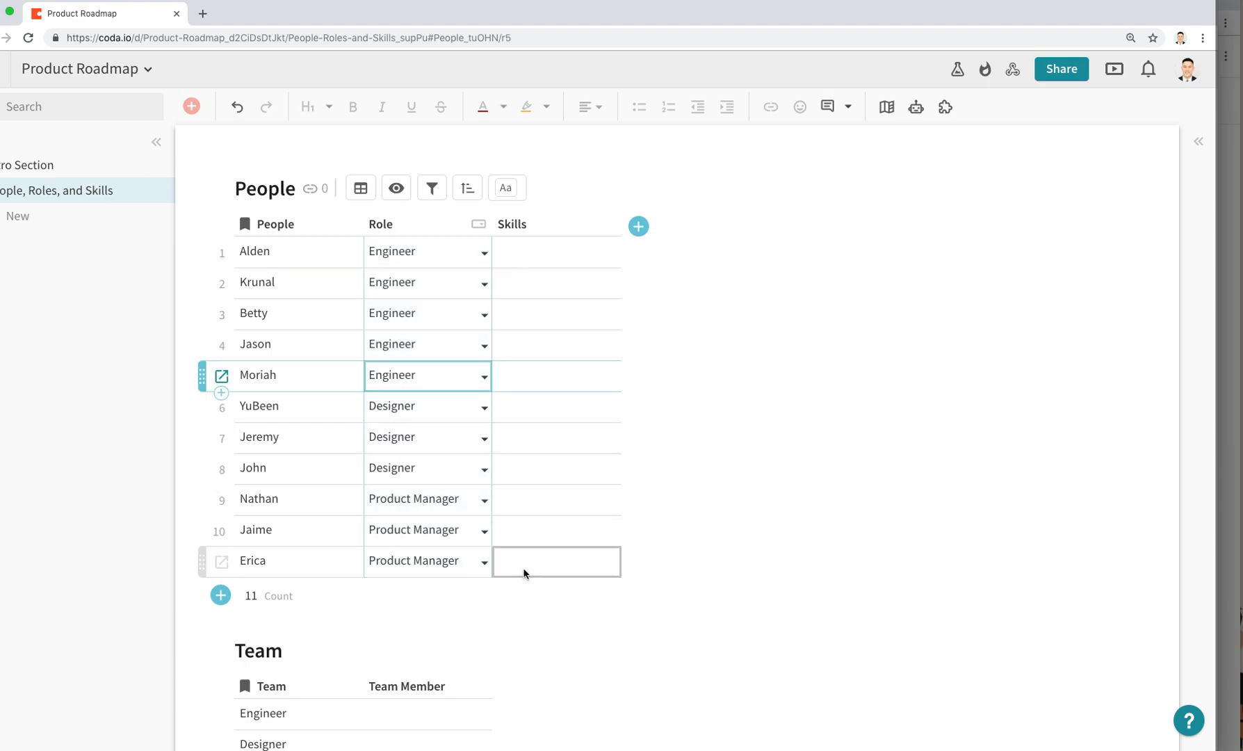
Enter the formula Lookup(People,Role,thisRow) in the Team Member column of the Team table.
scroll(486, 574, down, 2)
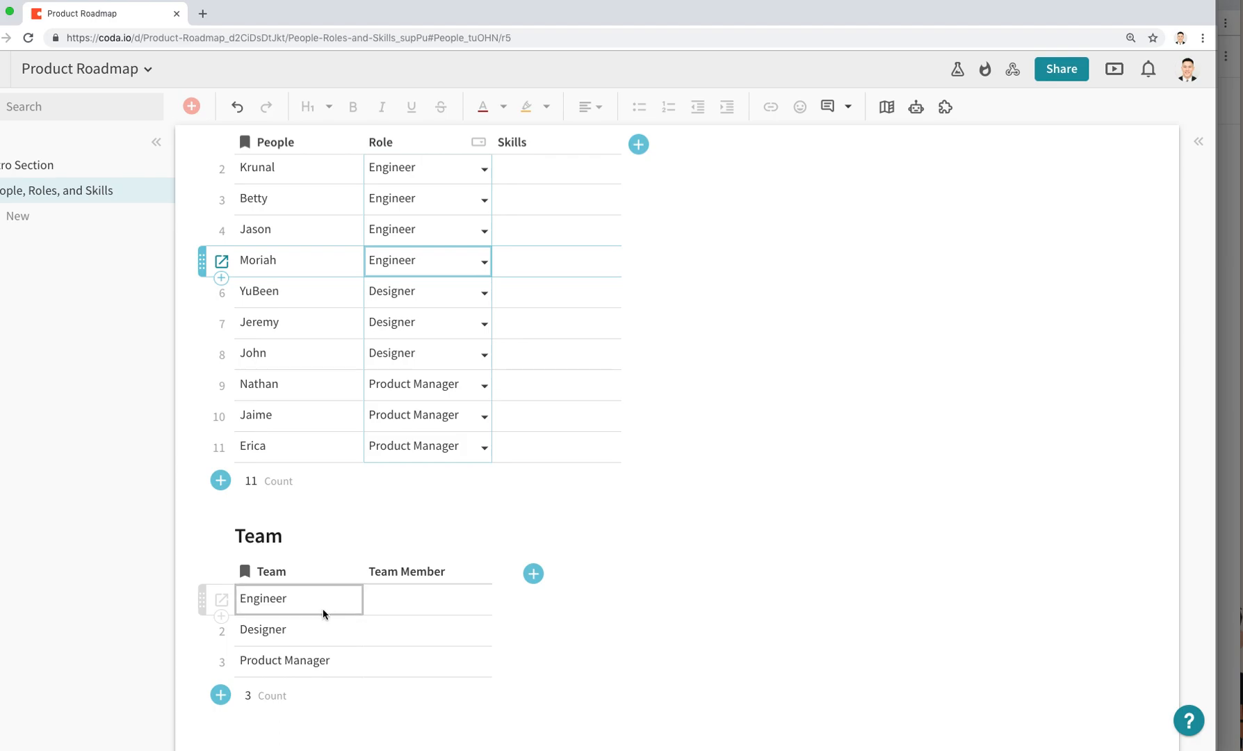
scroll(323, 611, up, 3)
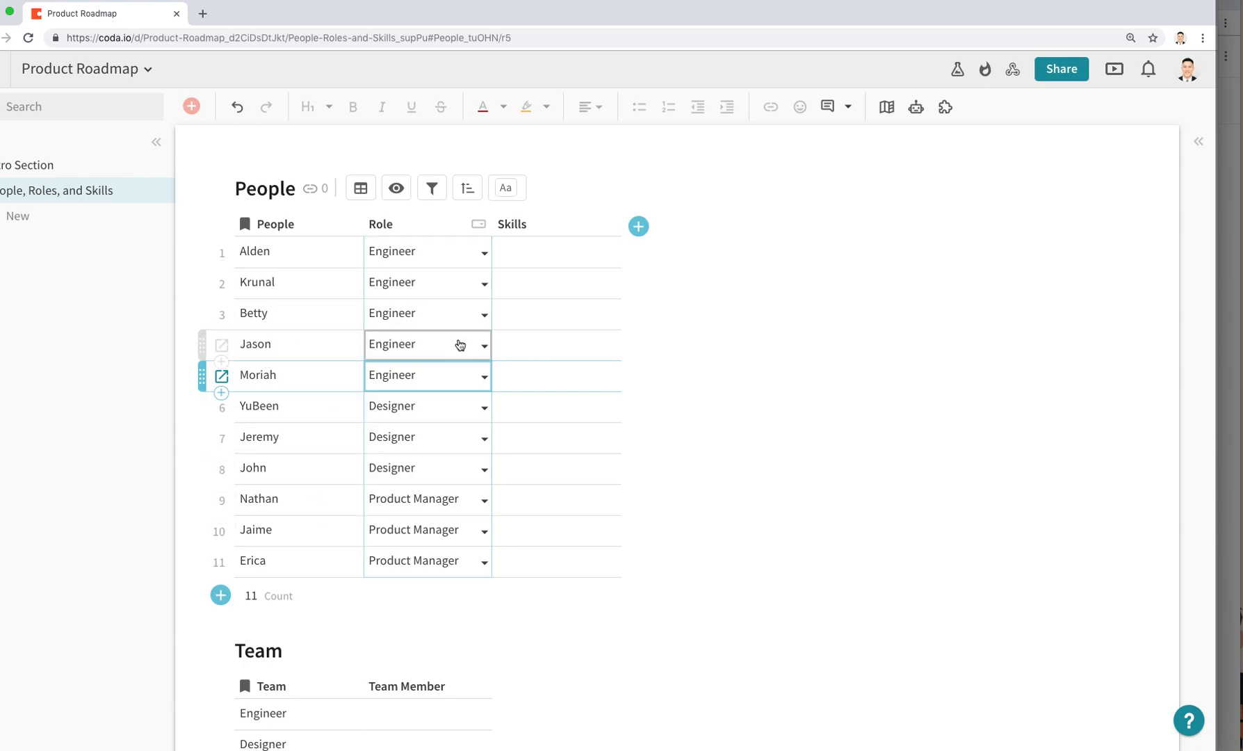
scroll(410, 655, down, 2)
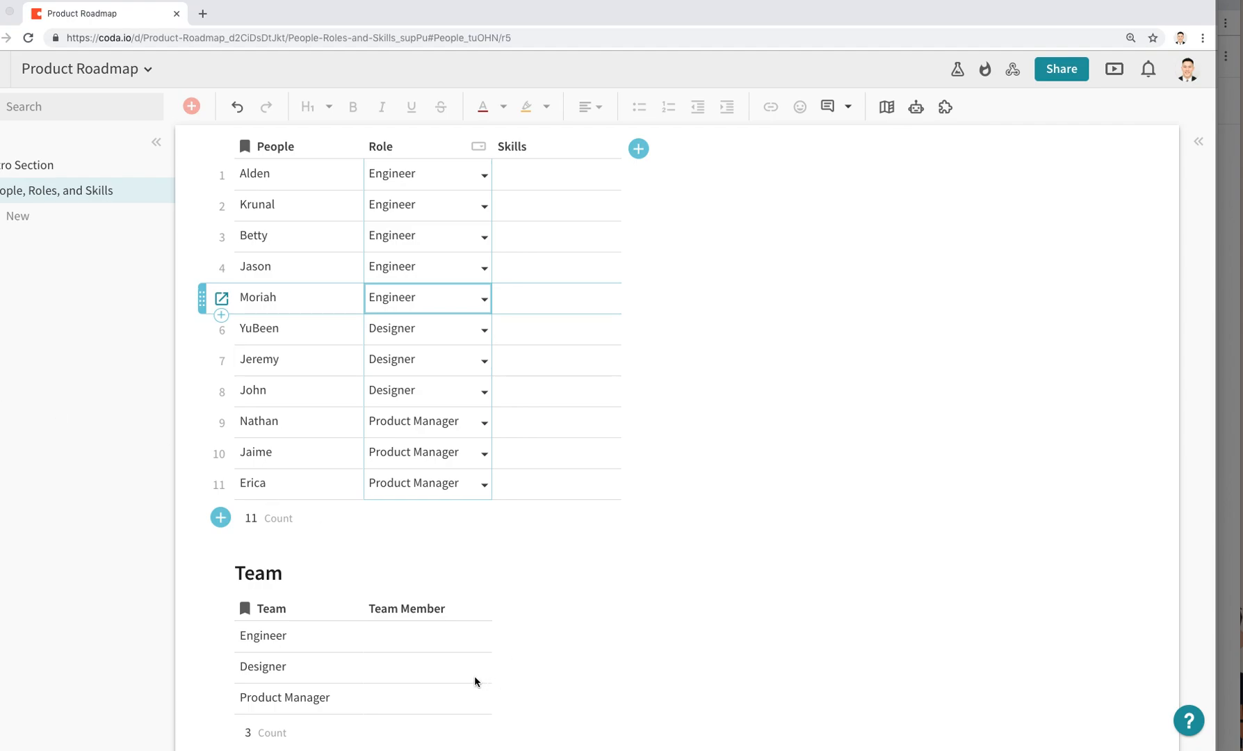
click(438, 648)
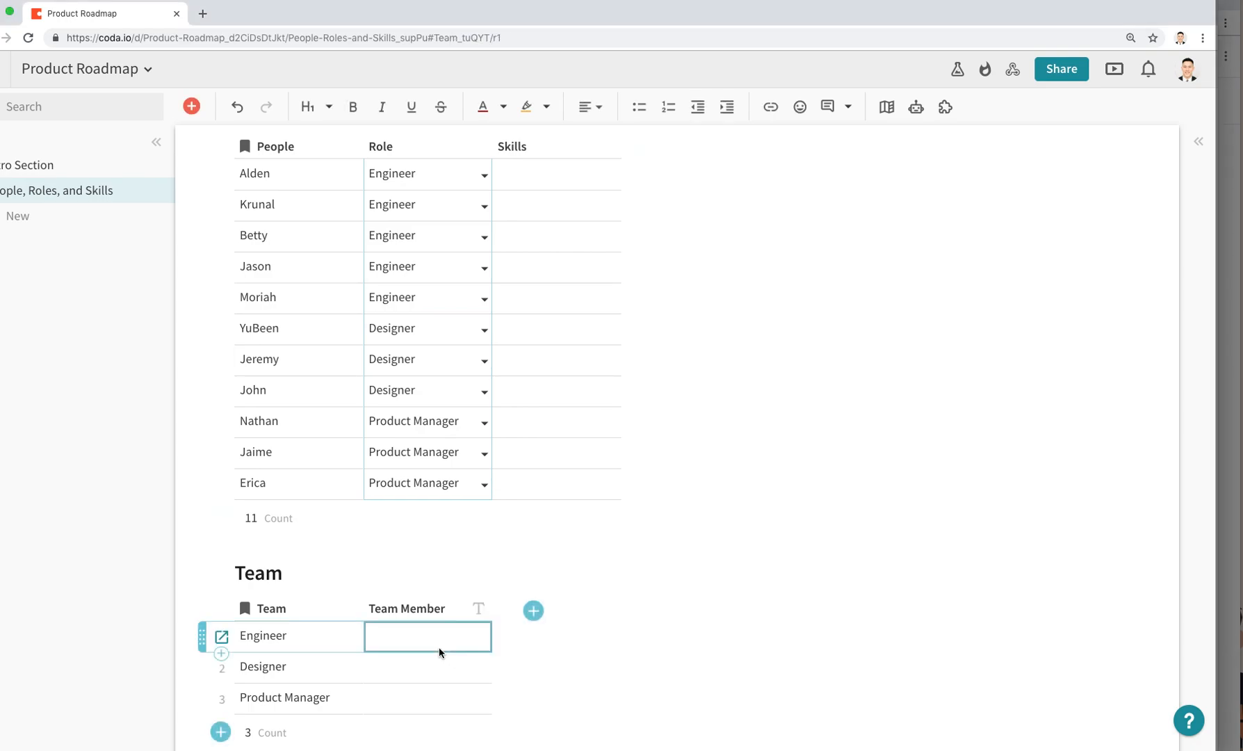
click(439, 648)
text(Look)
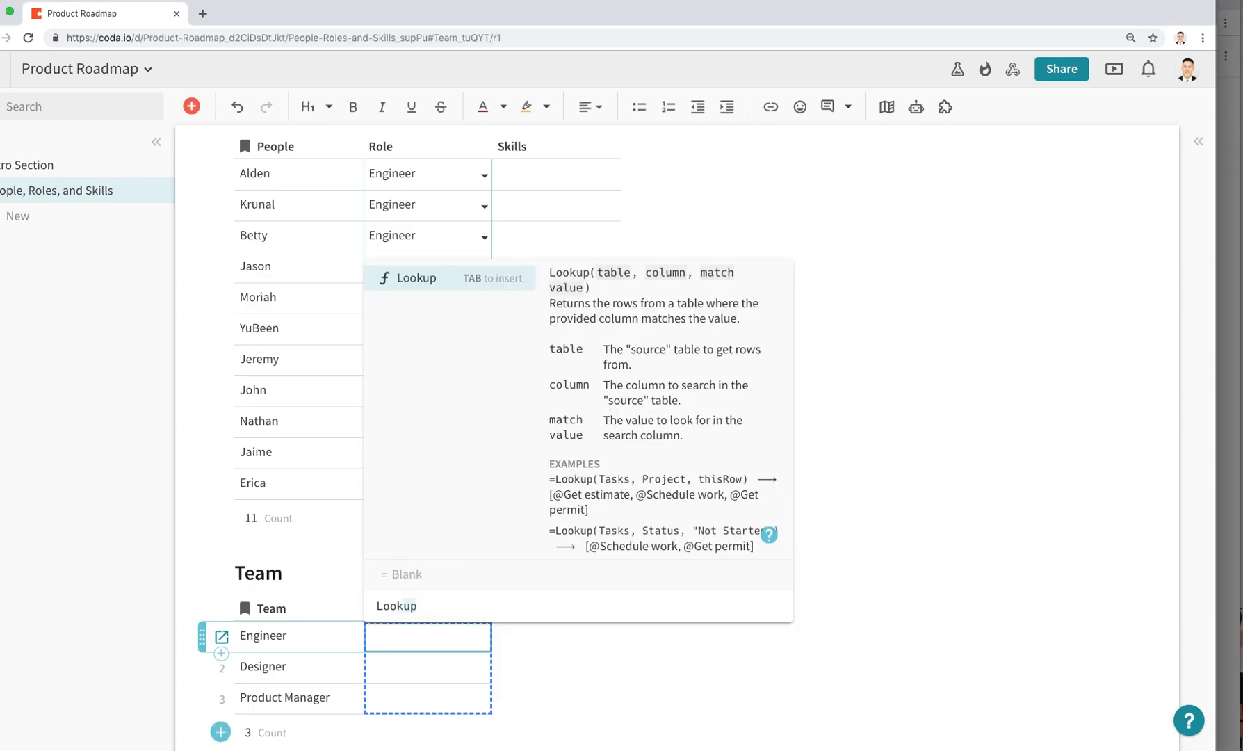
text(up)
key(Tab)
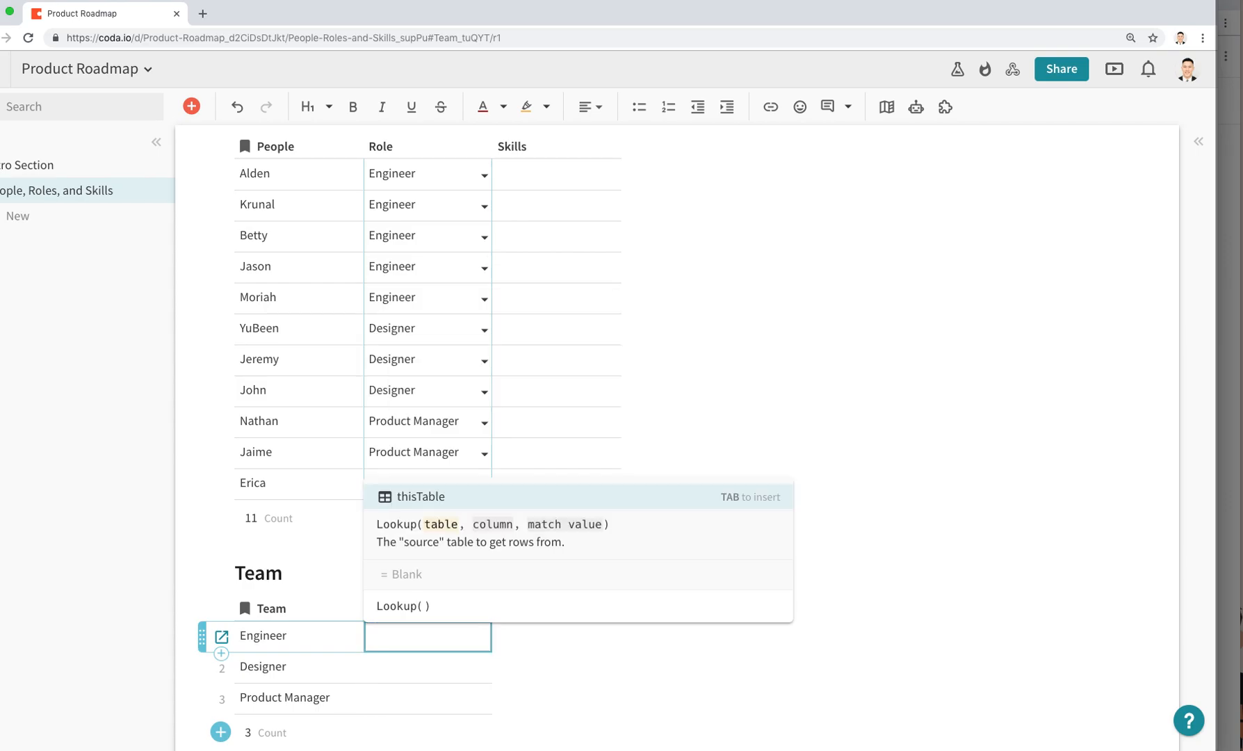
text(People)
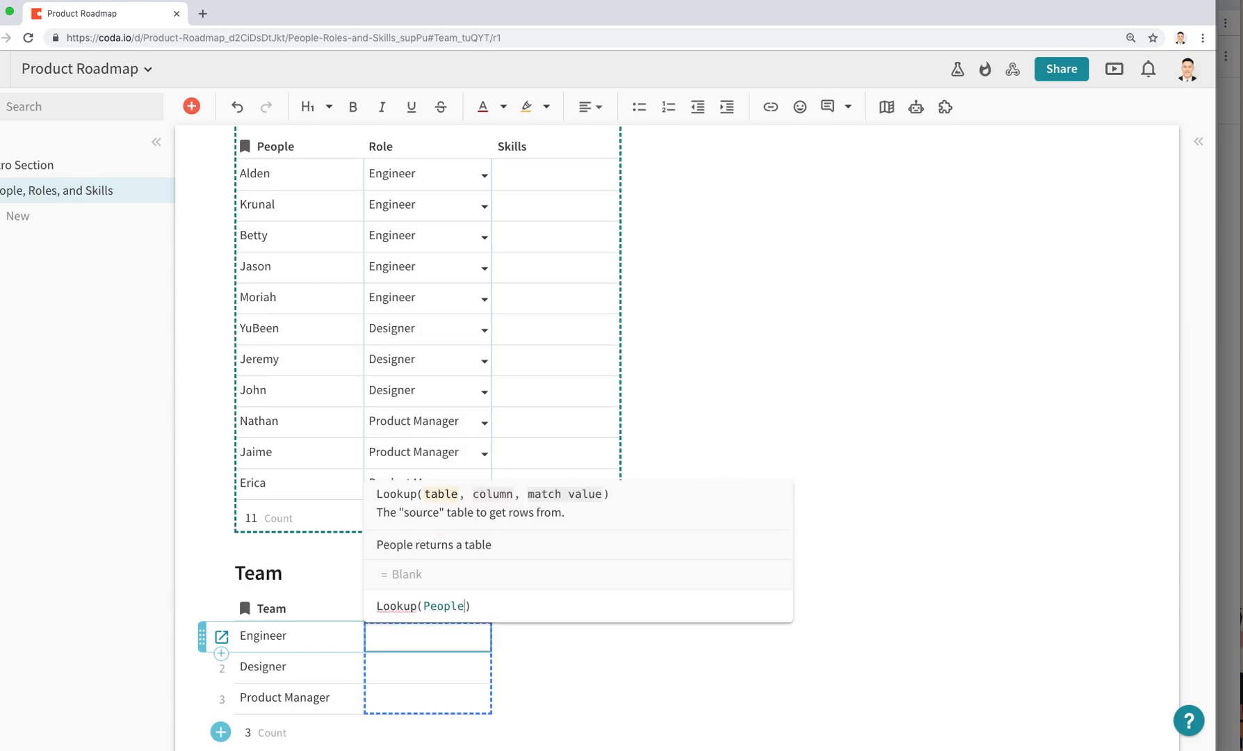
text(,Role)
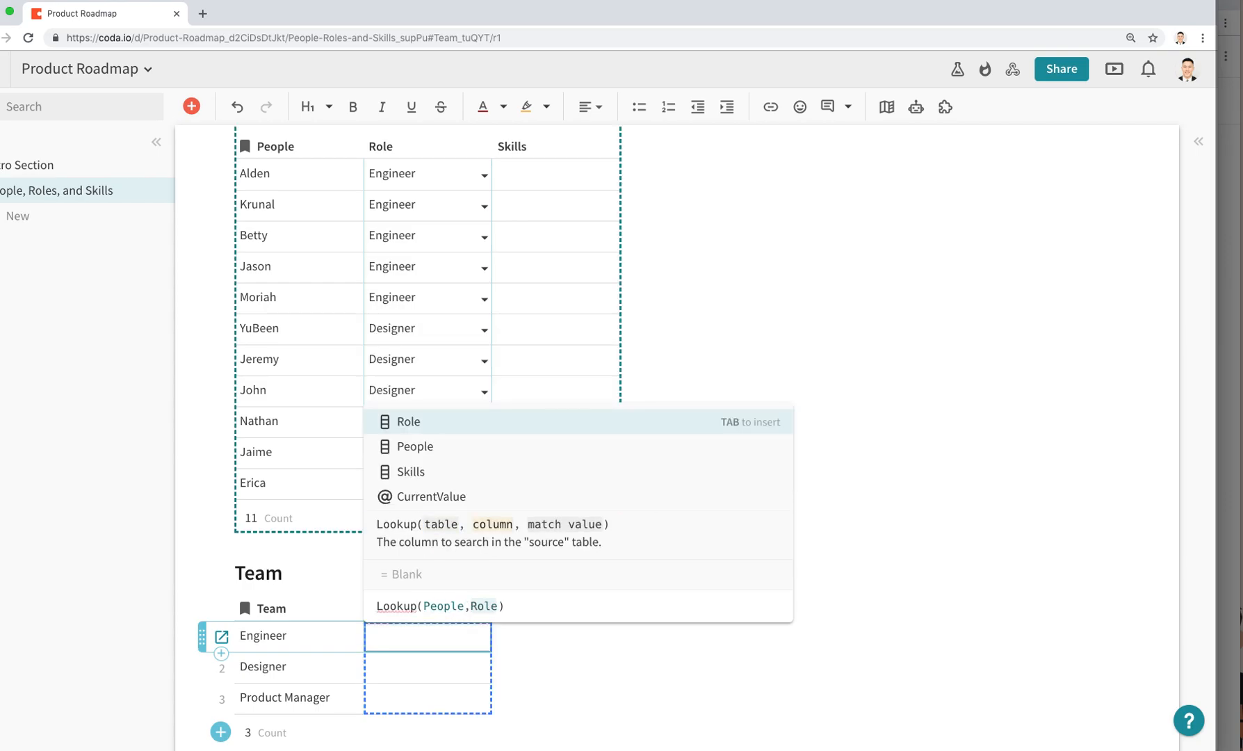
key(Tab)
text(,this)
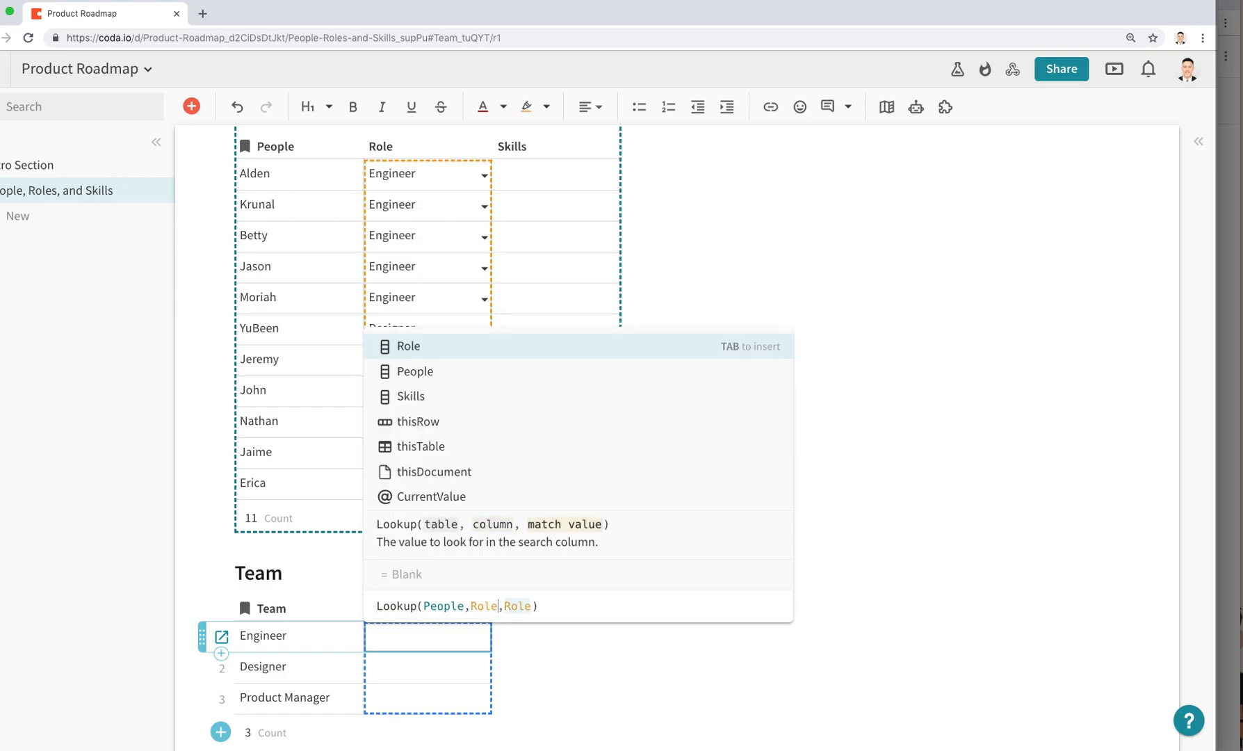
key(Tab)
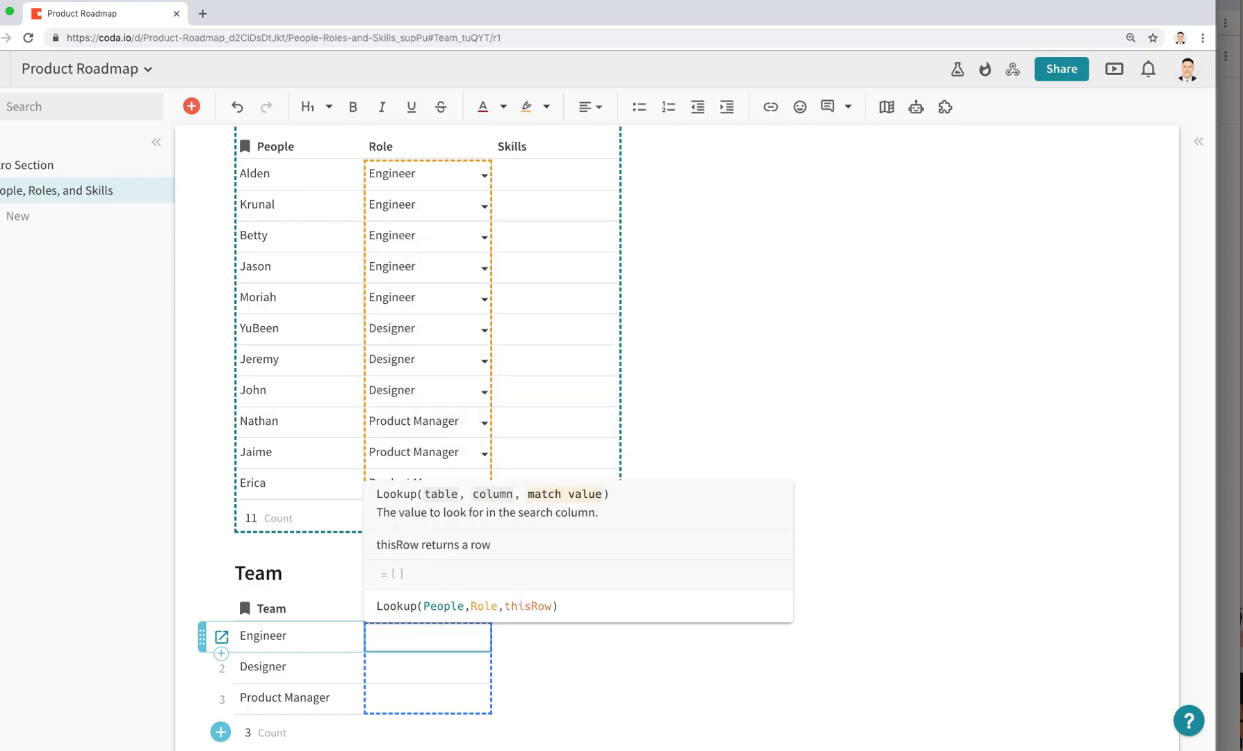
key(Right)
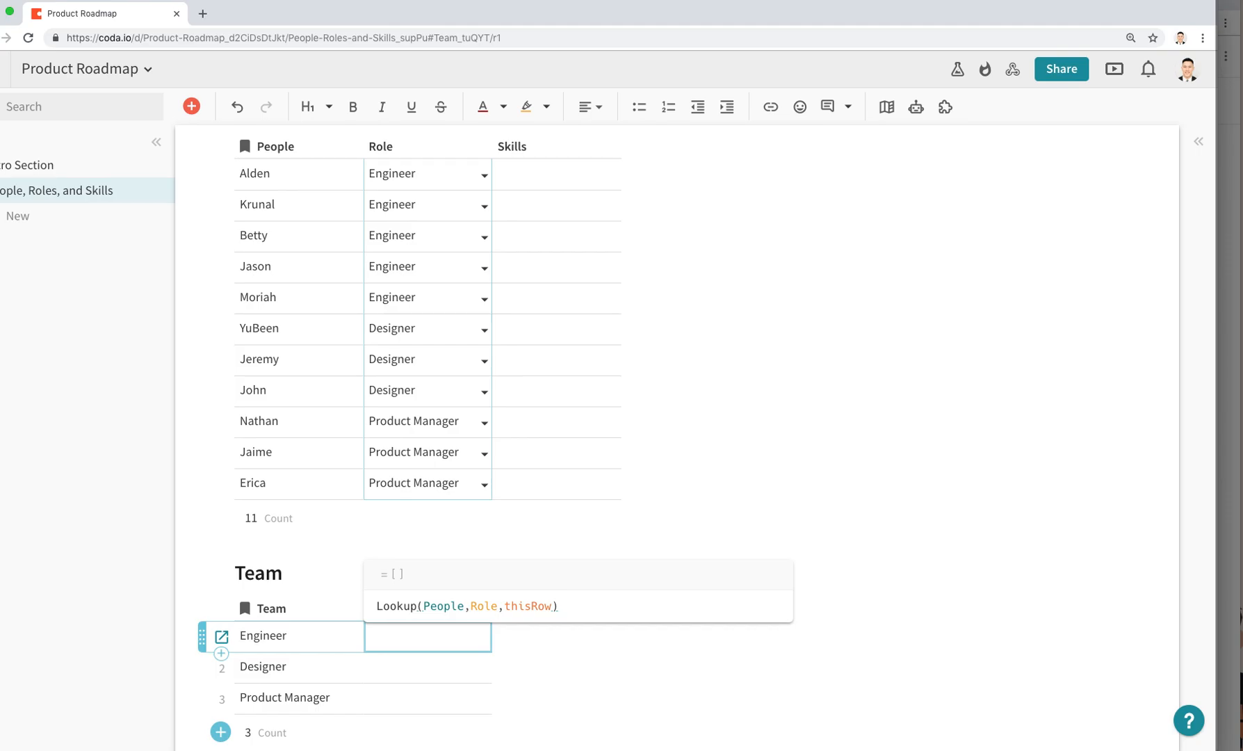
Extend the Team Member formula with .People to return the People column and apply it.
text(.)
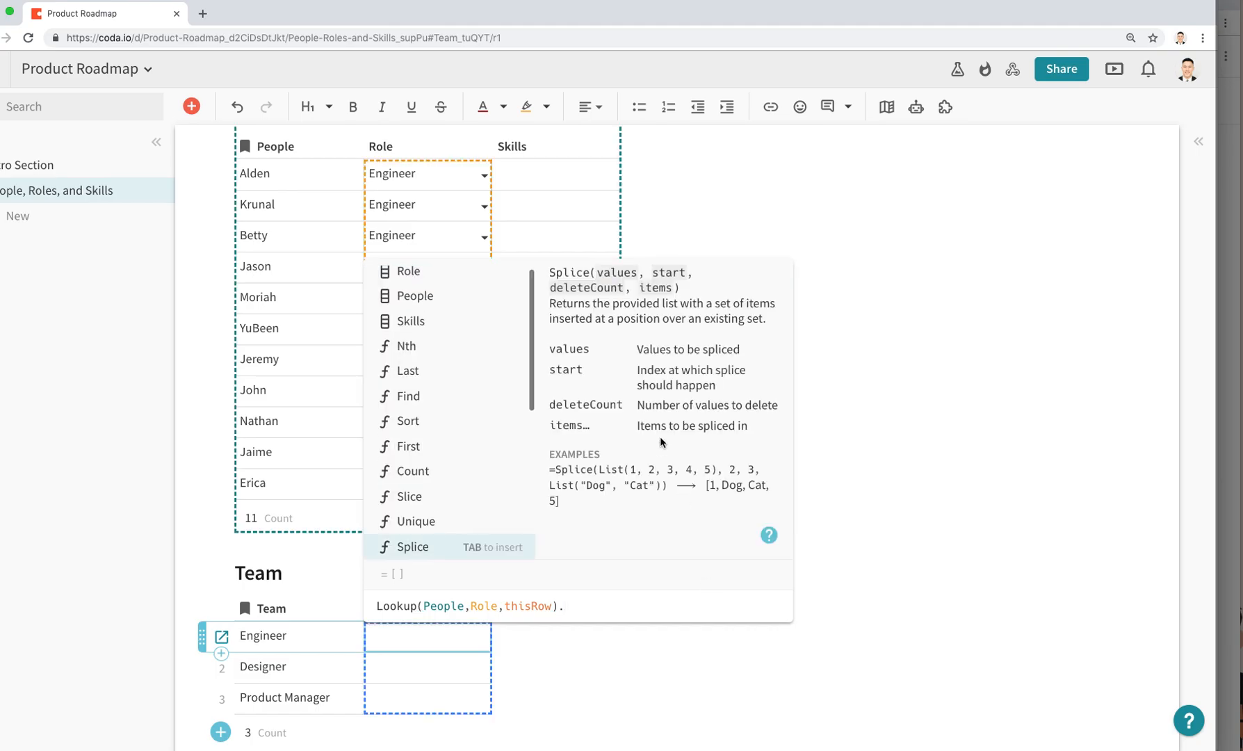
click(420, 304)
key(Return)
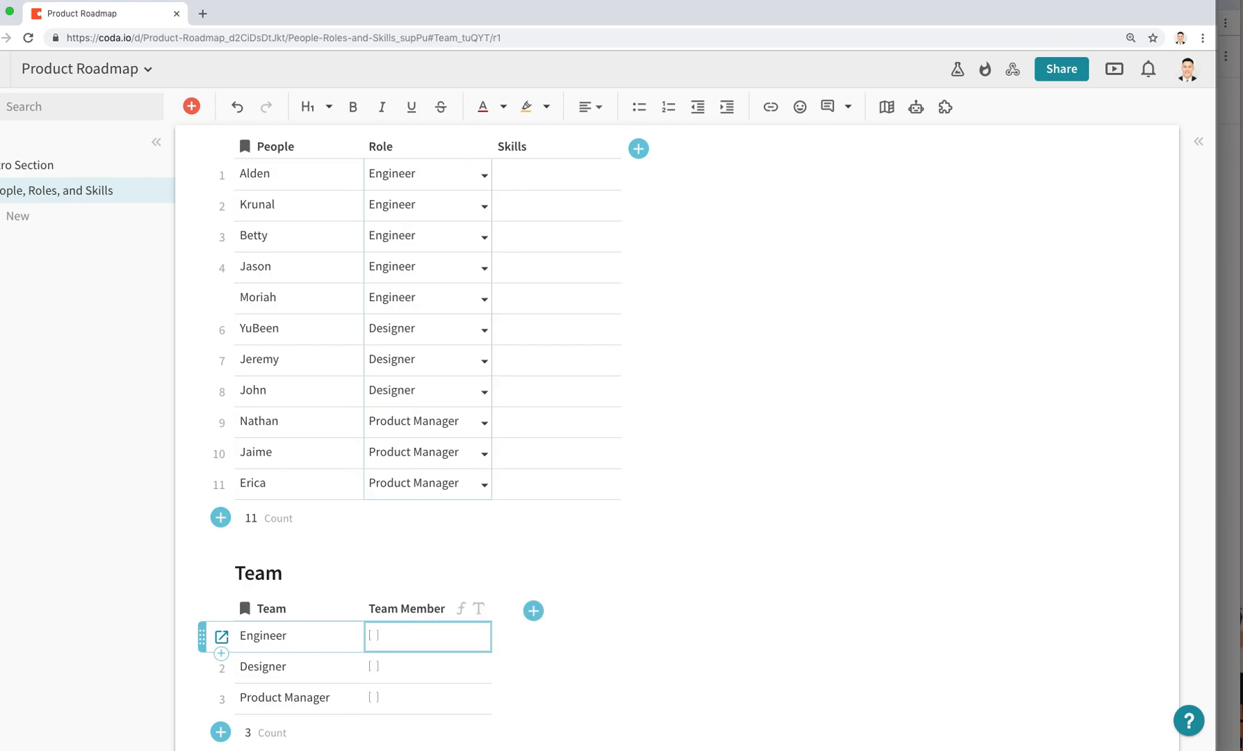
Change the match value in the Team Member formula to thisRow.Team and apply it.
scroll(607, 543, up, 2)
scroll(608, 545, down, 3)
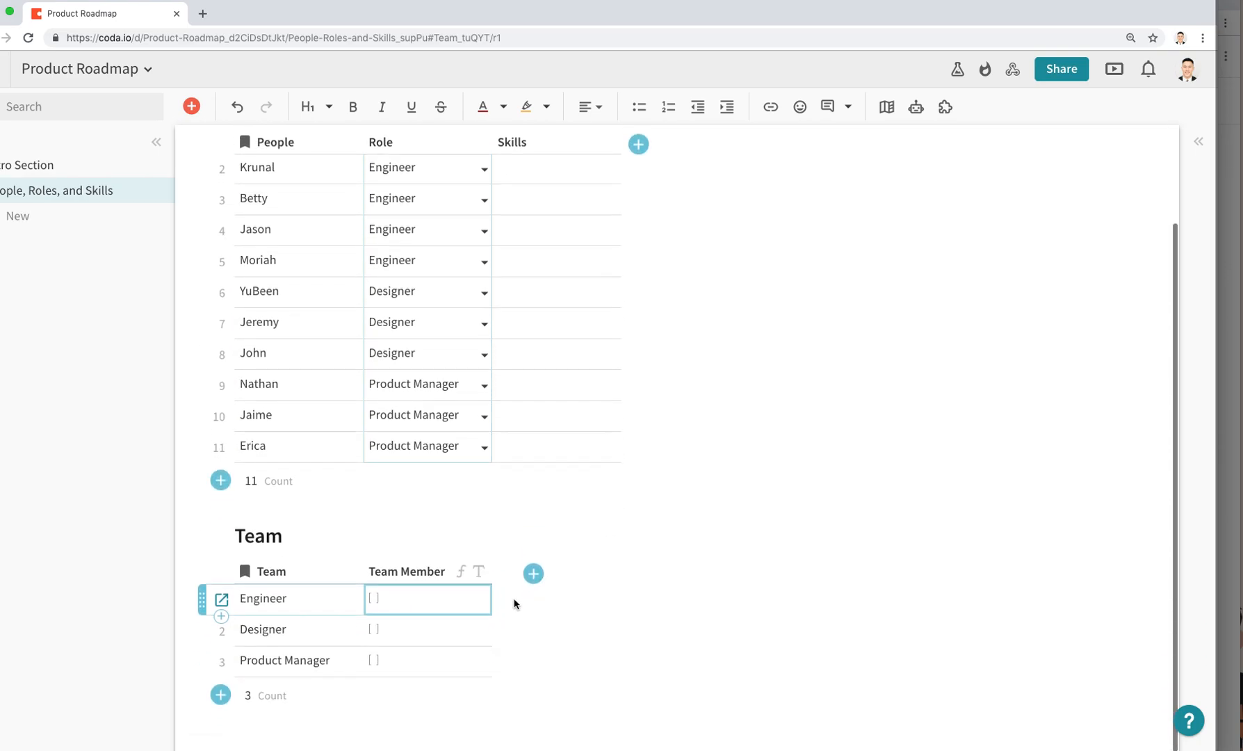
double_click(472, 594)
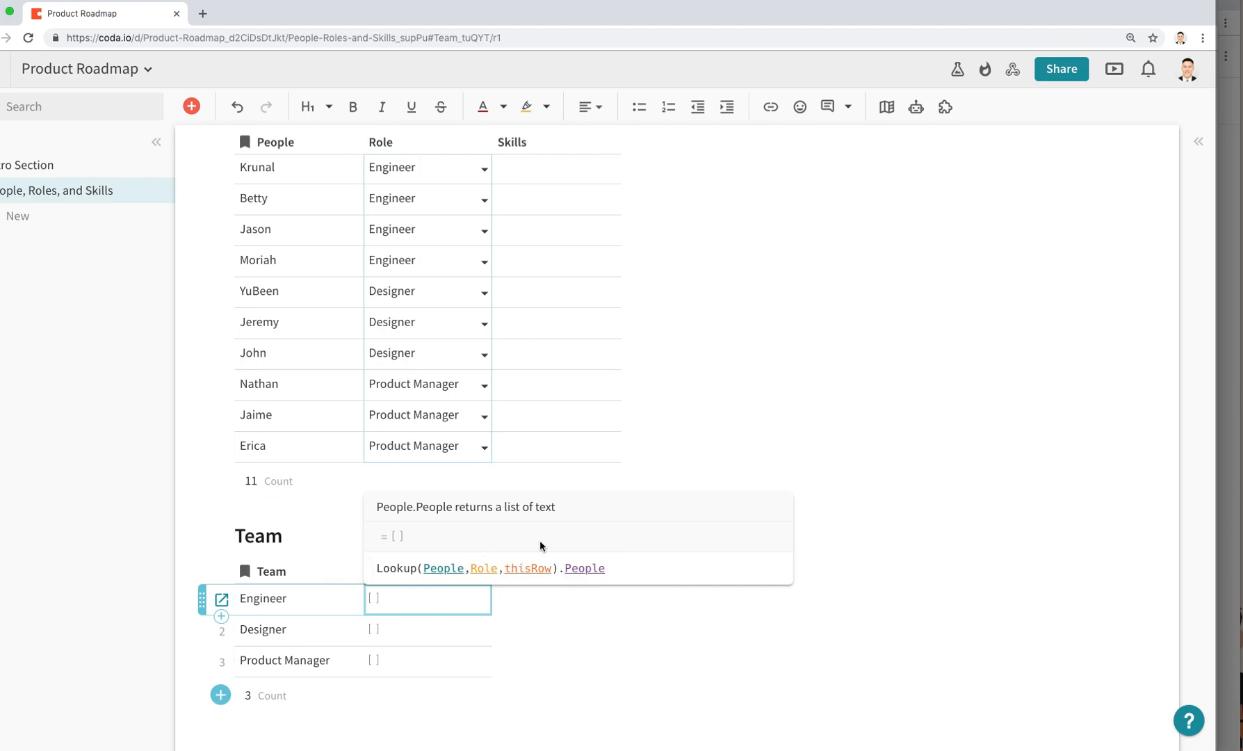
click(454, 574)
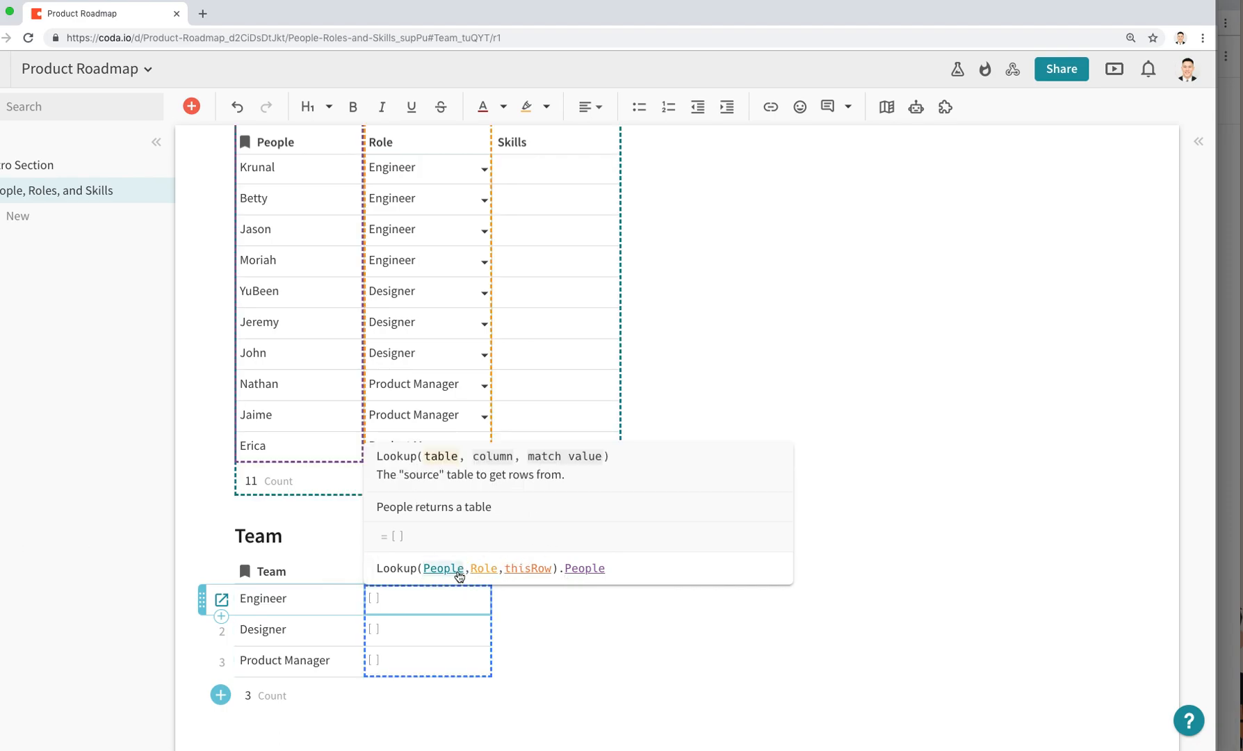
click(554, 571)
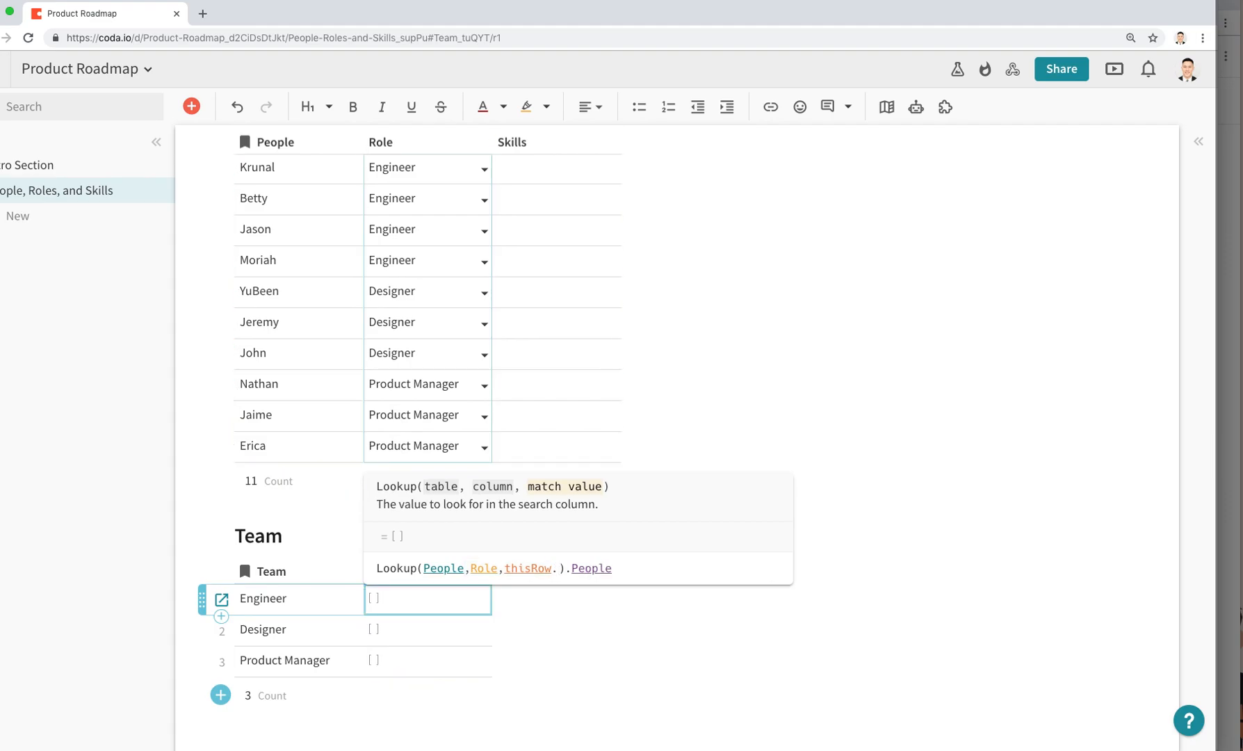
text(.Team)
key(Return)
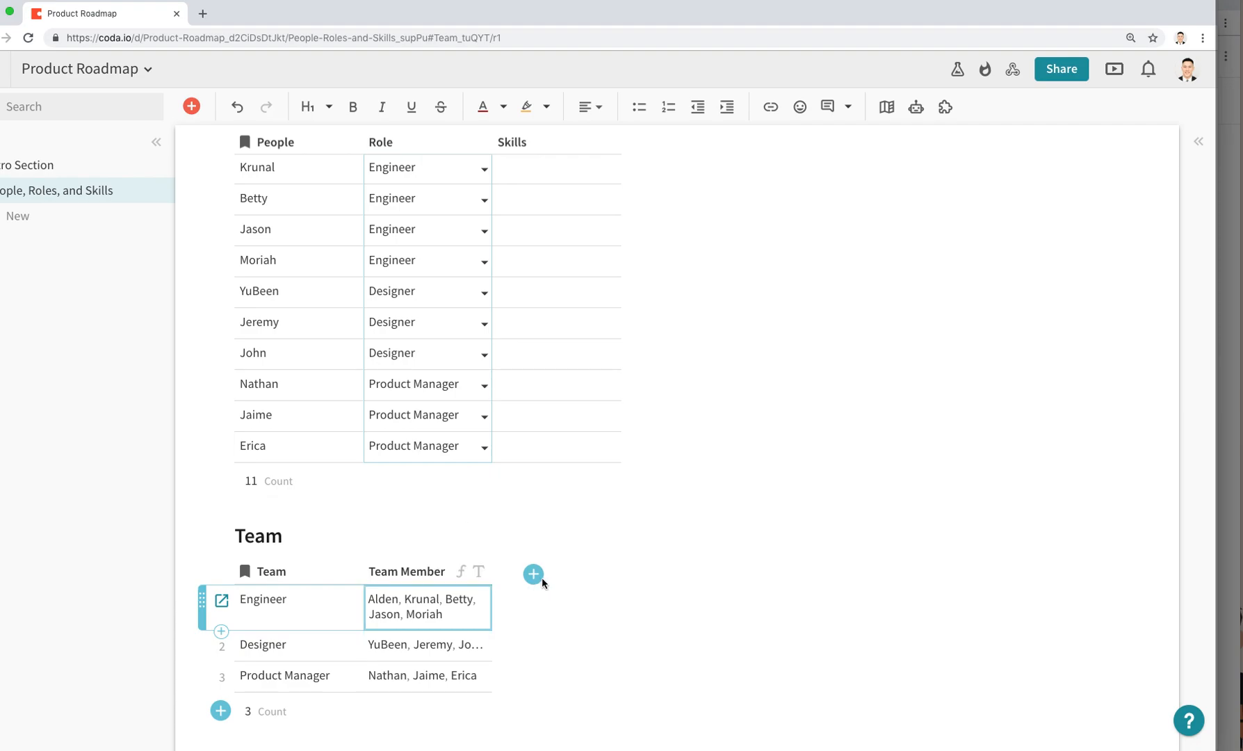
Widen the Team Member column so that each team's member list fits on one line.
drag(492, 571, 564, 571)
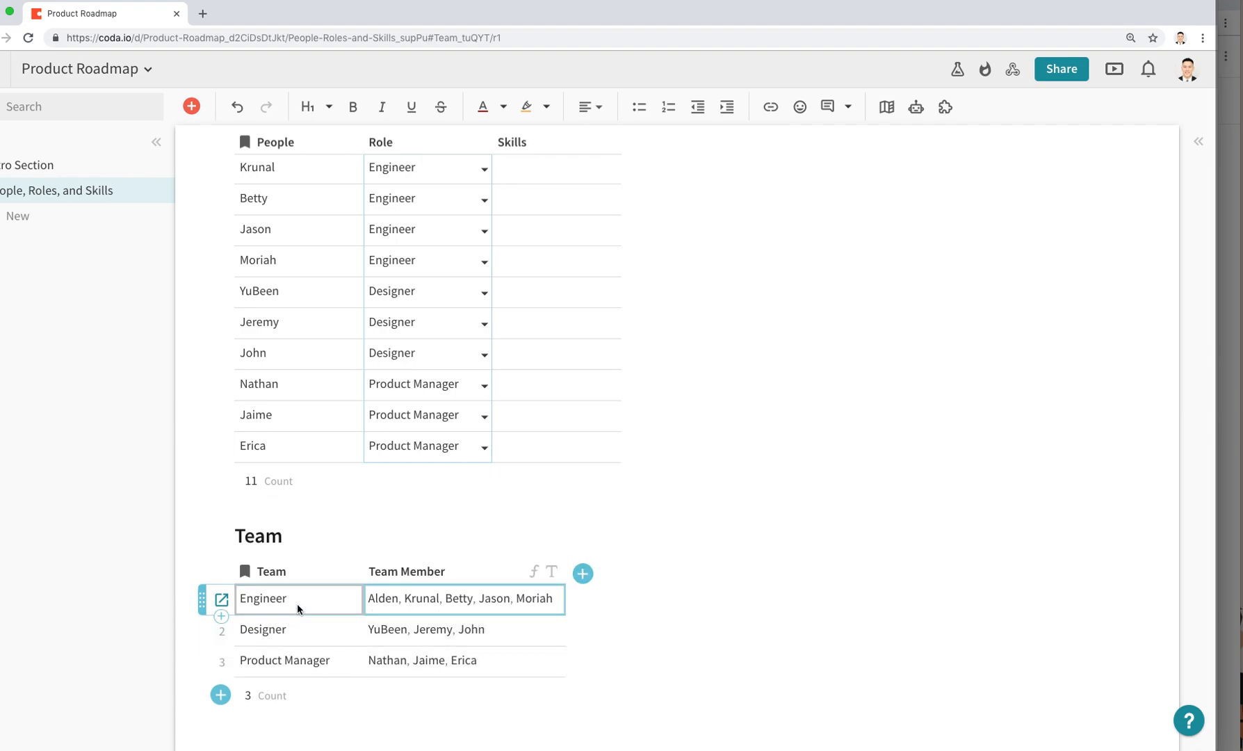
scroll(348, 607, up, 2)
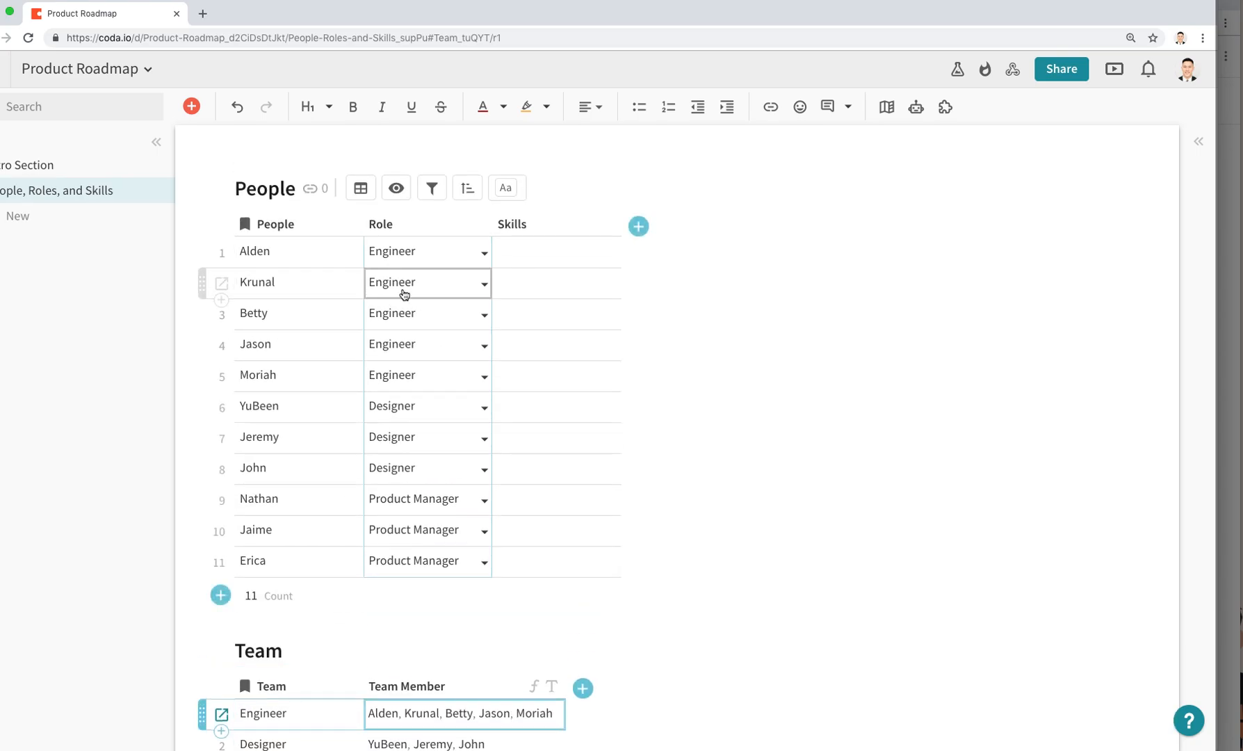
scroll(466, 629, down, 2)
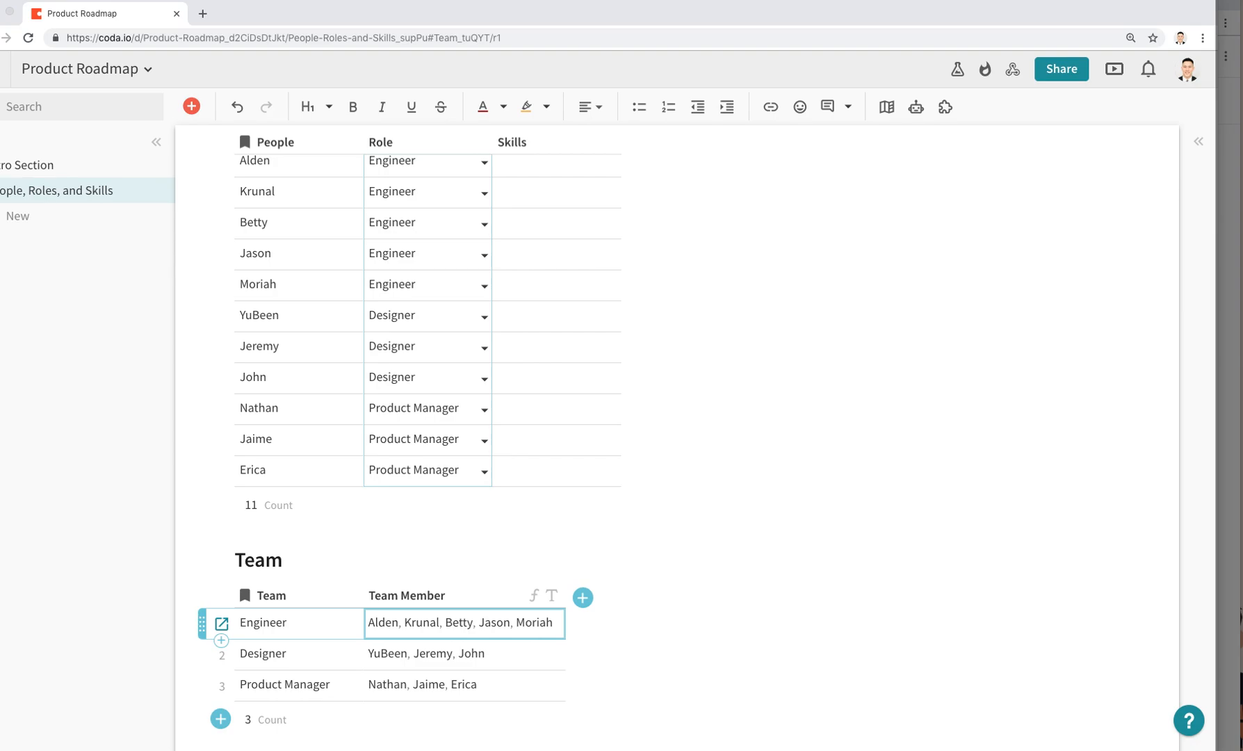
Insert a new table titled Skills below the Team table.
click(706, 419)
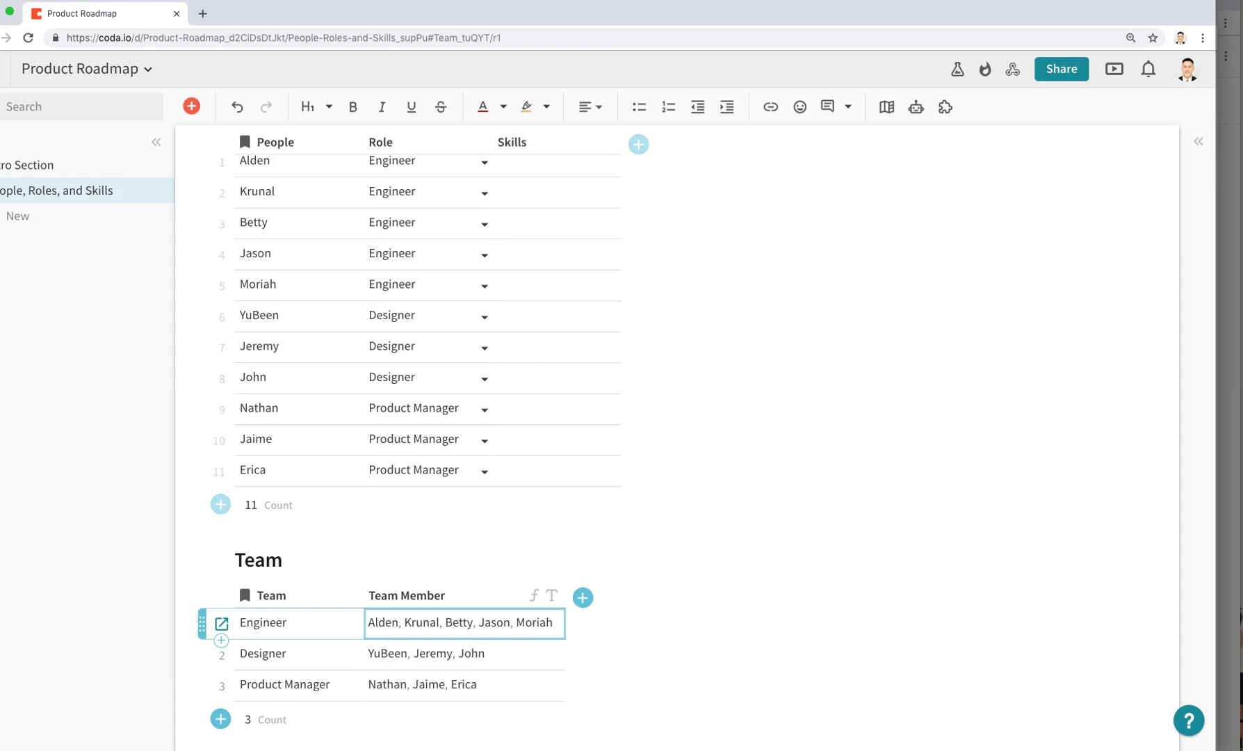
click(544, 258)
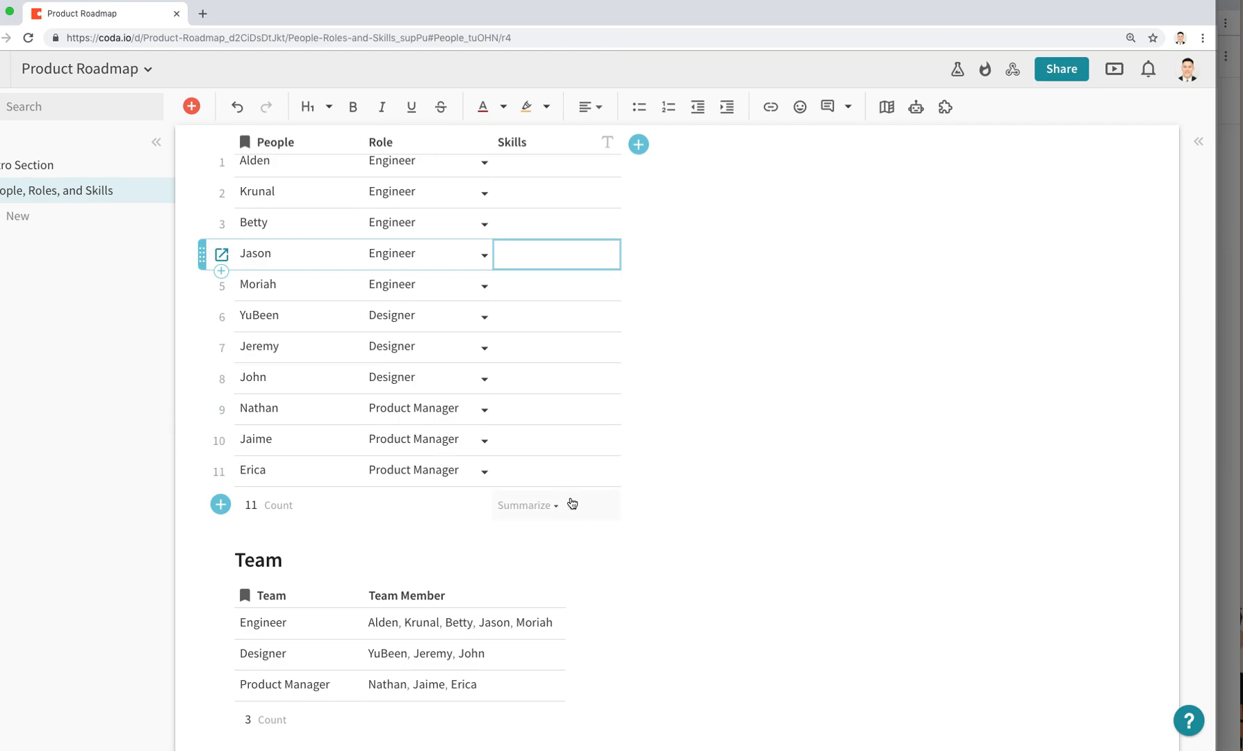
scroll(569, 505, down, 1)
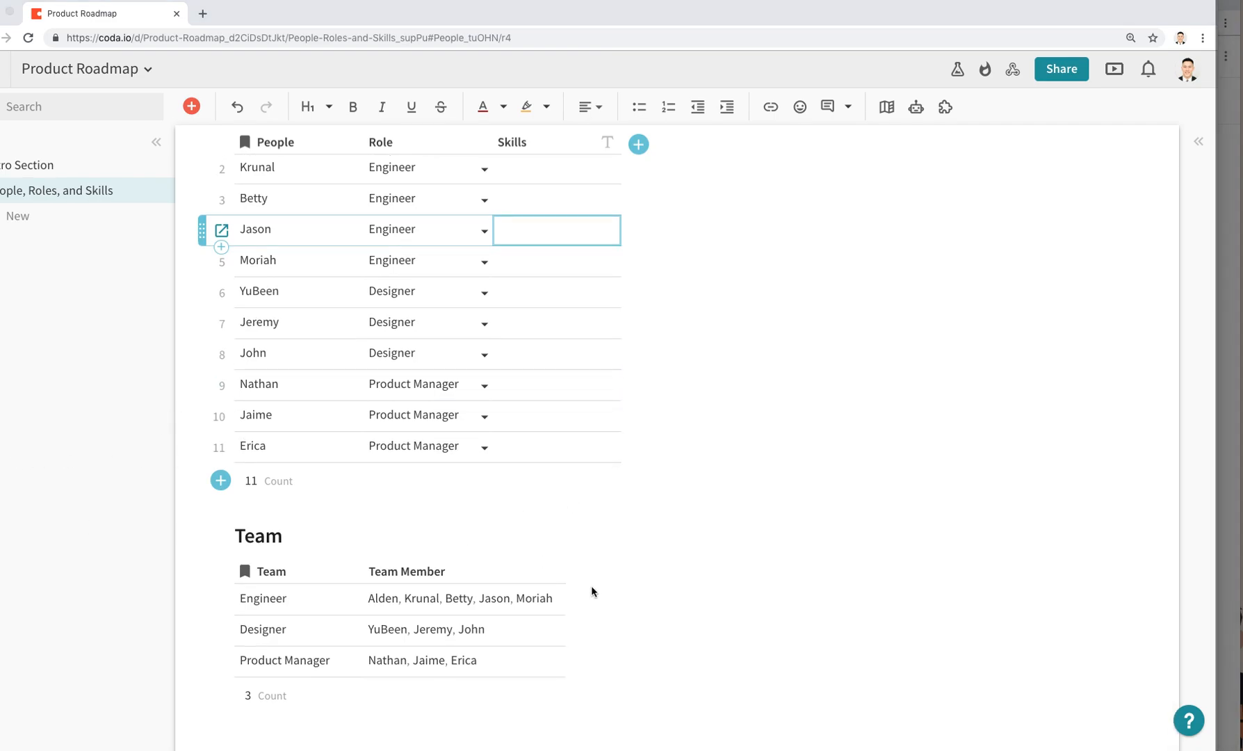
click(645, 624)
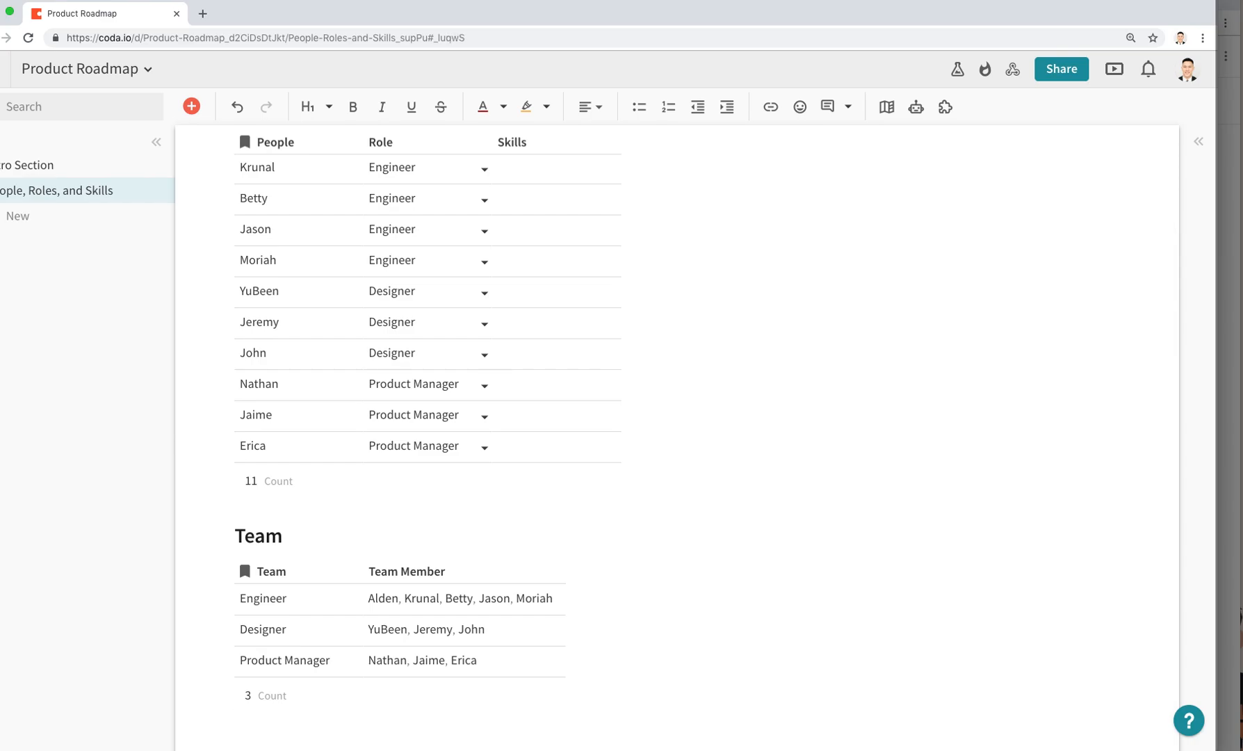
text(Skills)
key(Return)
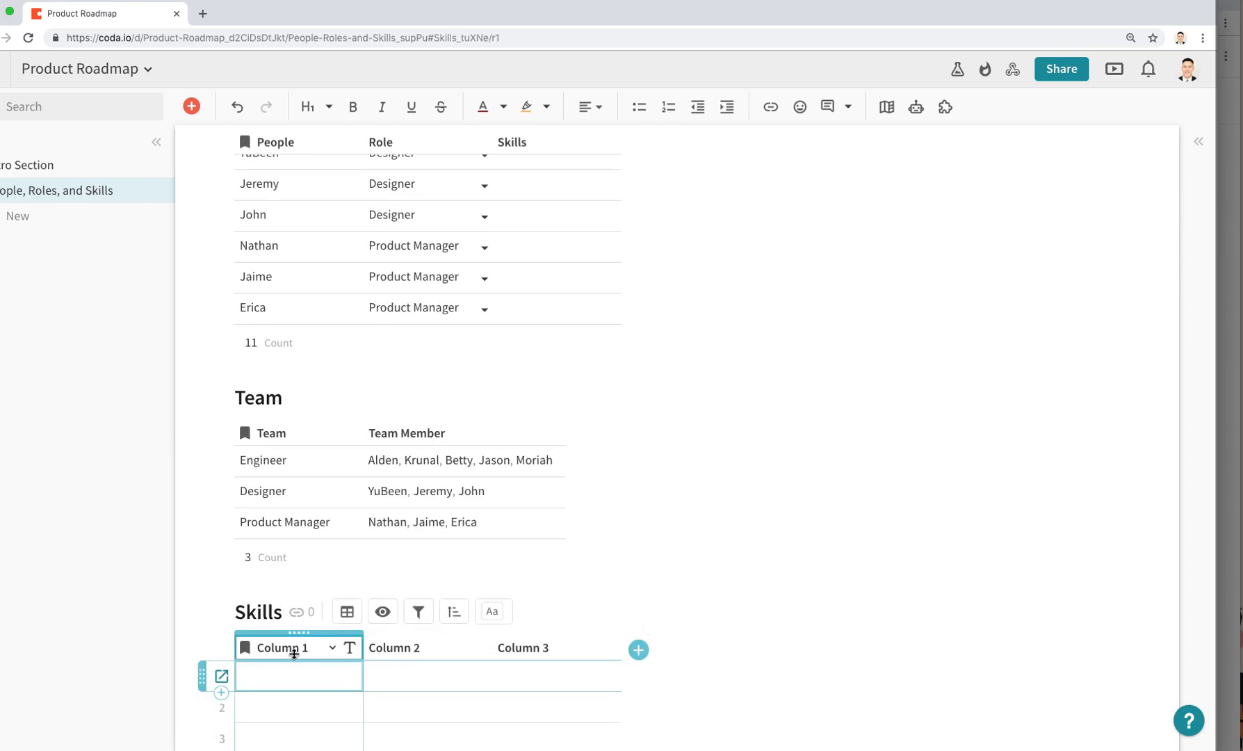
Reduce the Skills table to one column called Name and fill it with Front End, Back End, Figma, Sketch, Level 1 and Level 2.
scroll(382, 634, down, 2)
click(300, 571)
text(Name)
key(Tab)
key(BackSpace)
key(Tab)
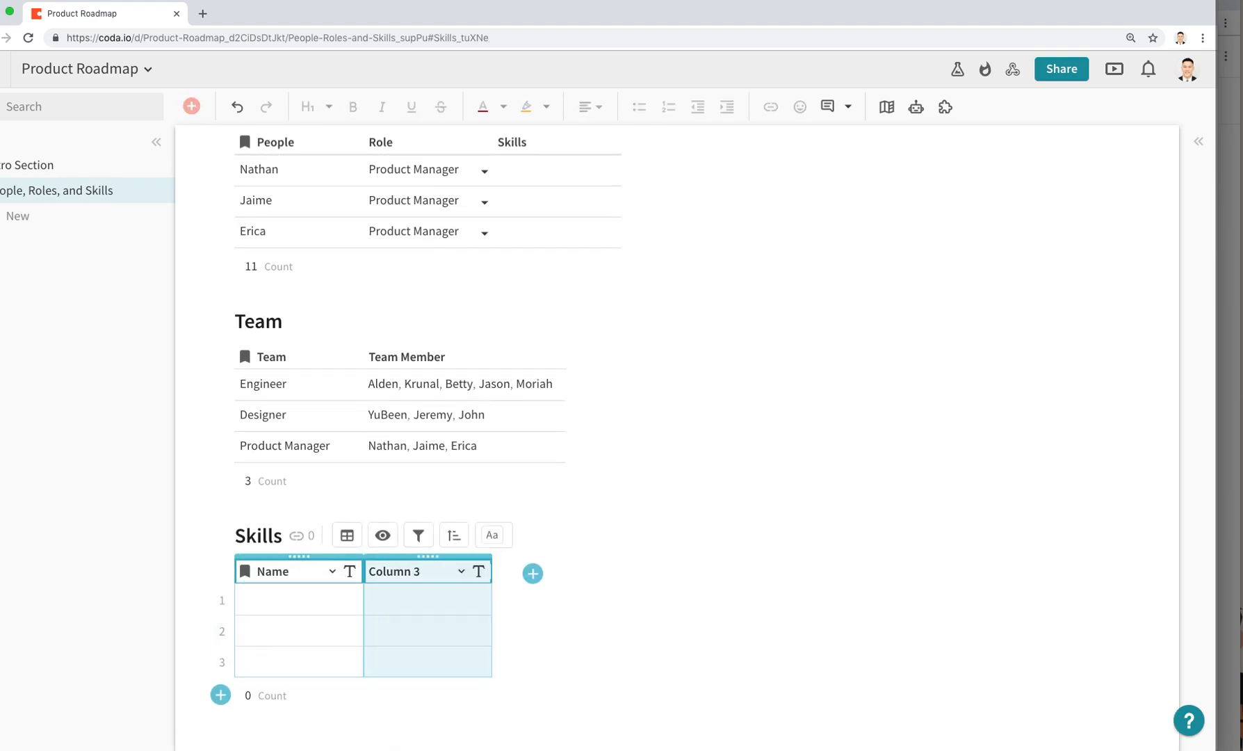
key(BackSpace)
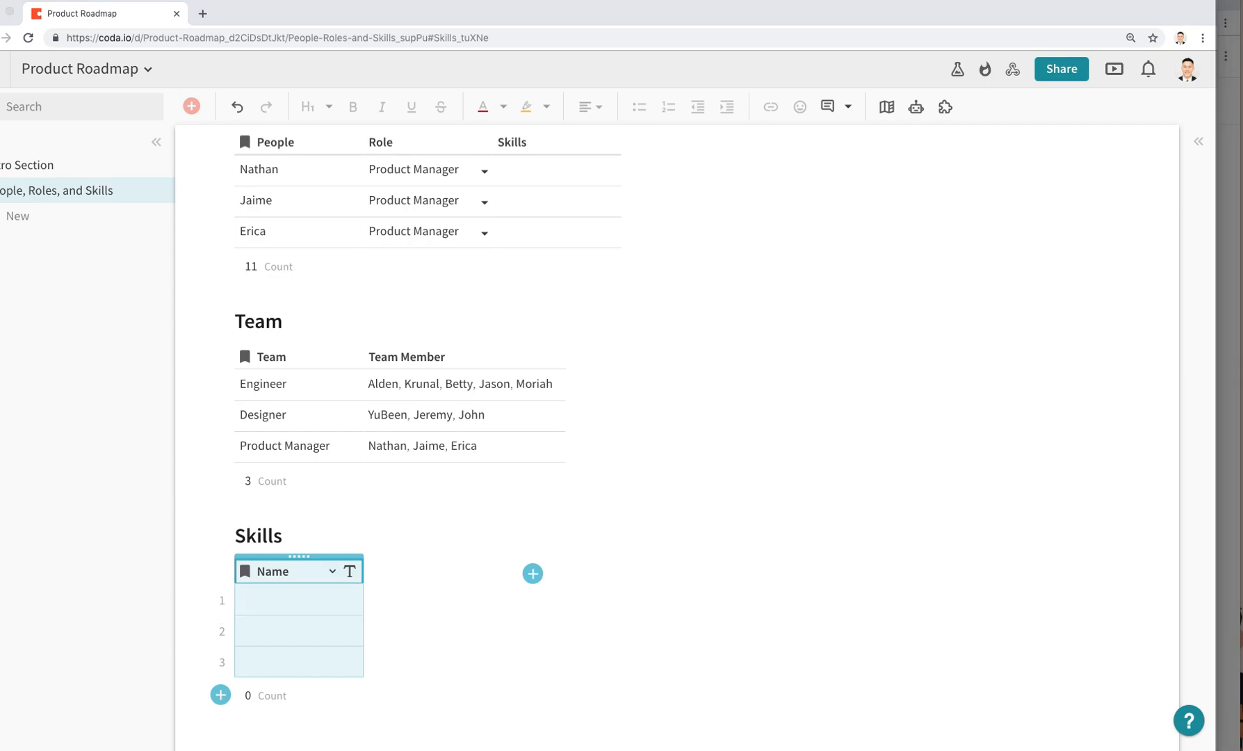
click(299, 602)
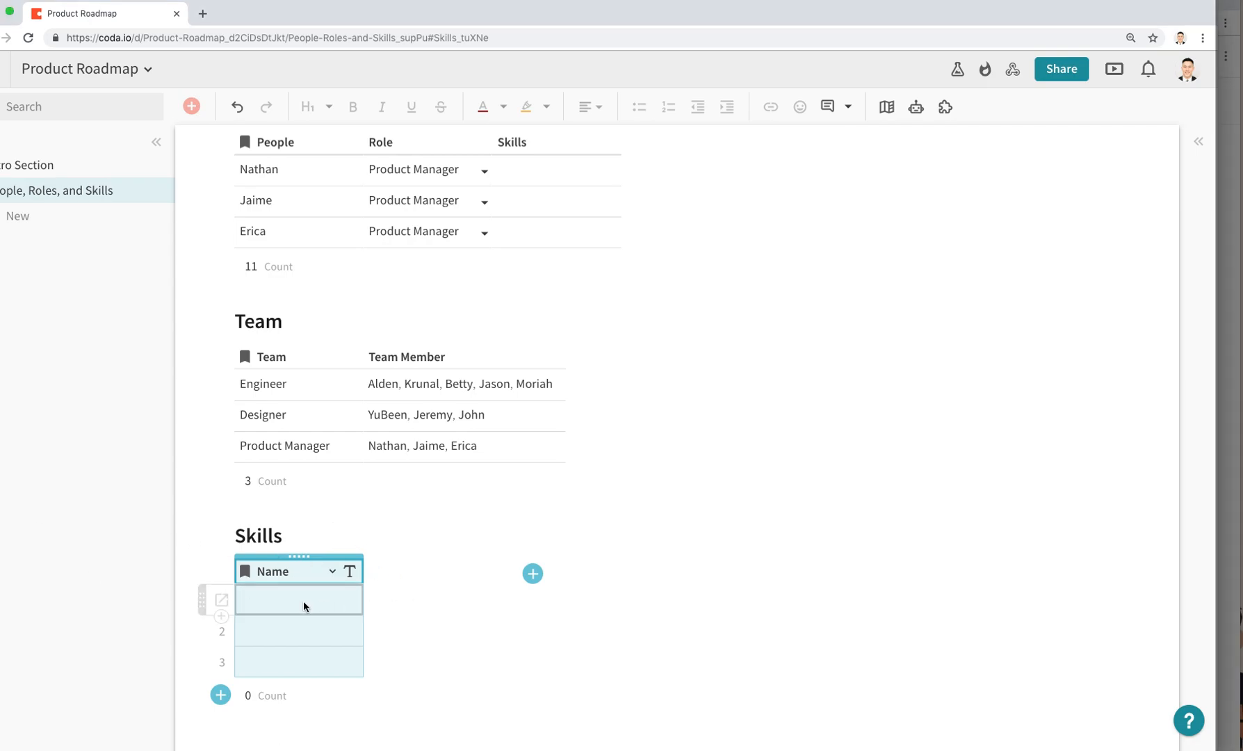
key(super+v)
Format the People table's Skills column as a lookup from the Skills table with multiple selections allowed.
scroll(612, 515, up, 5)
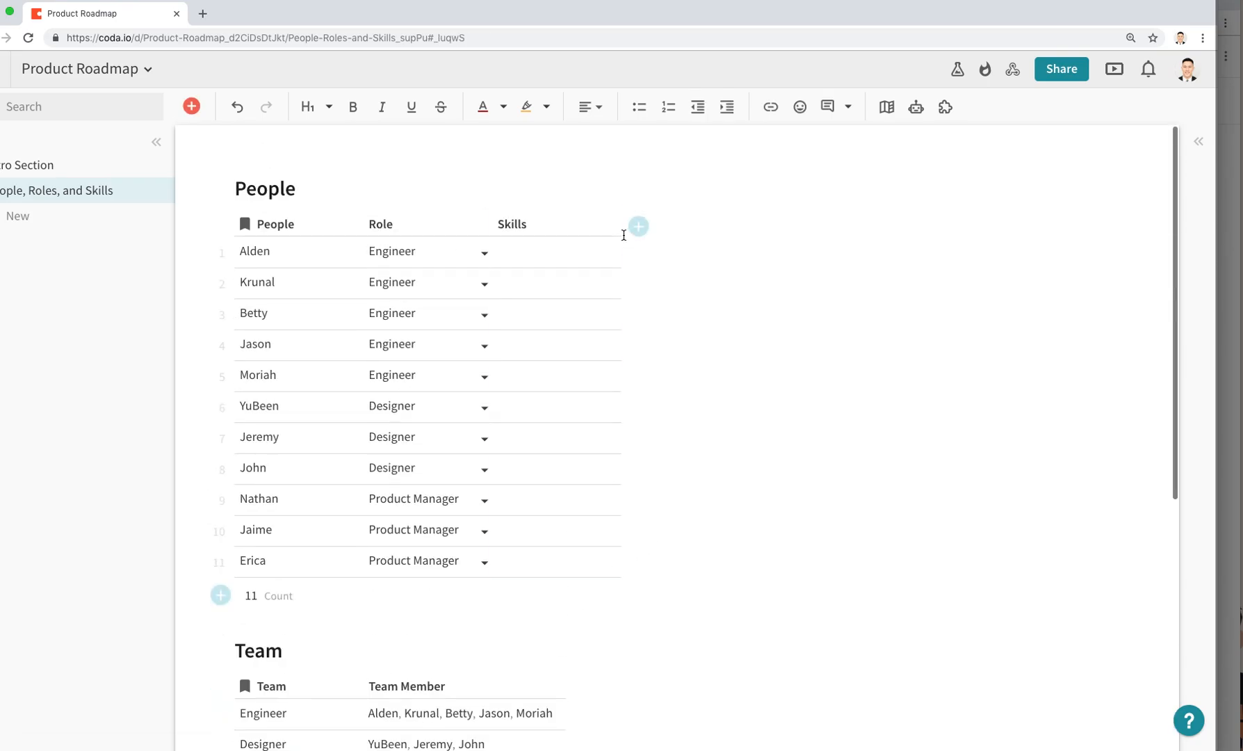
click(610, 227)
click(607, 224)
click(704, 303)
scroll(741, 487, down, 2)
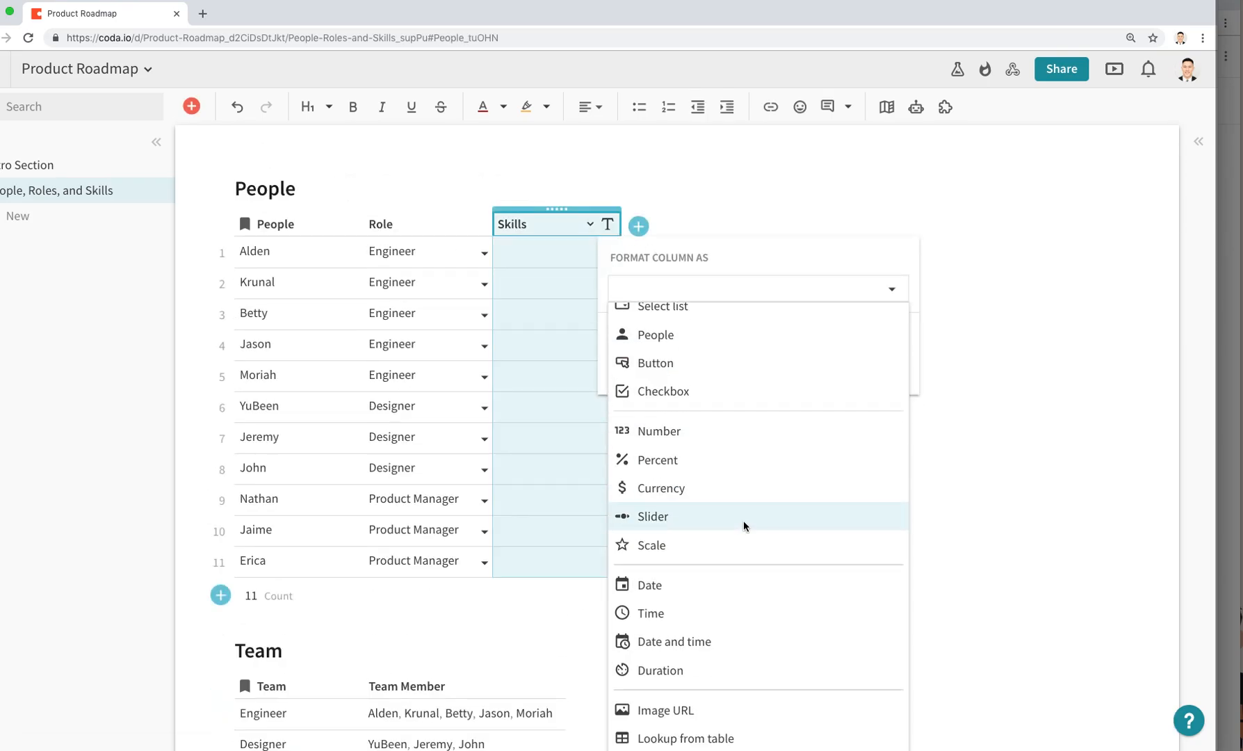
click(712, 738)
click(672, 373)
click(683, 426)
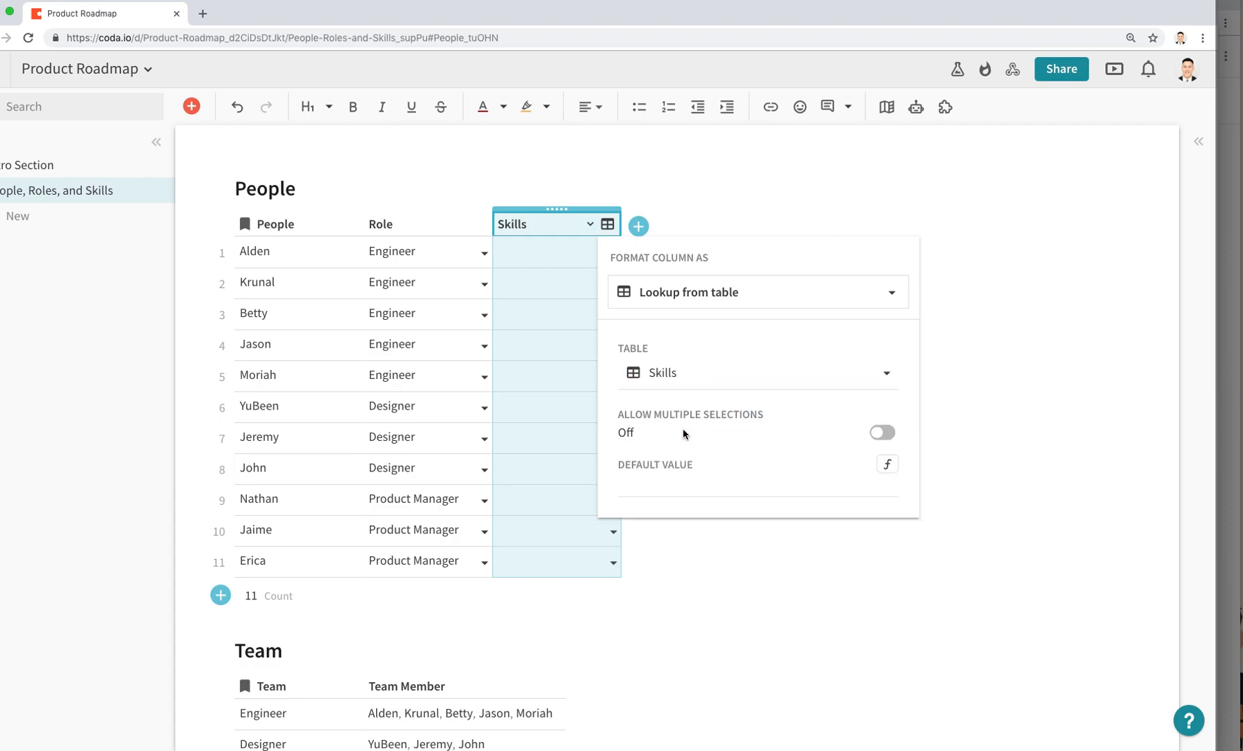
click(884, 436)
click(797, 560)
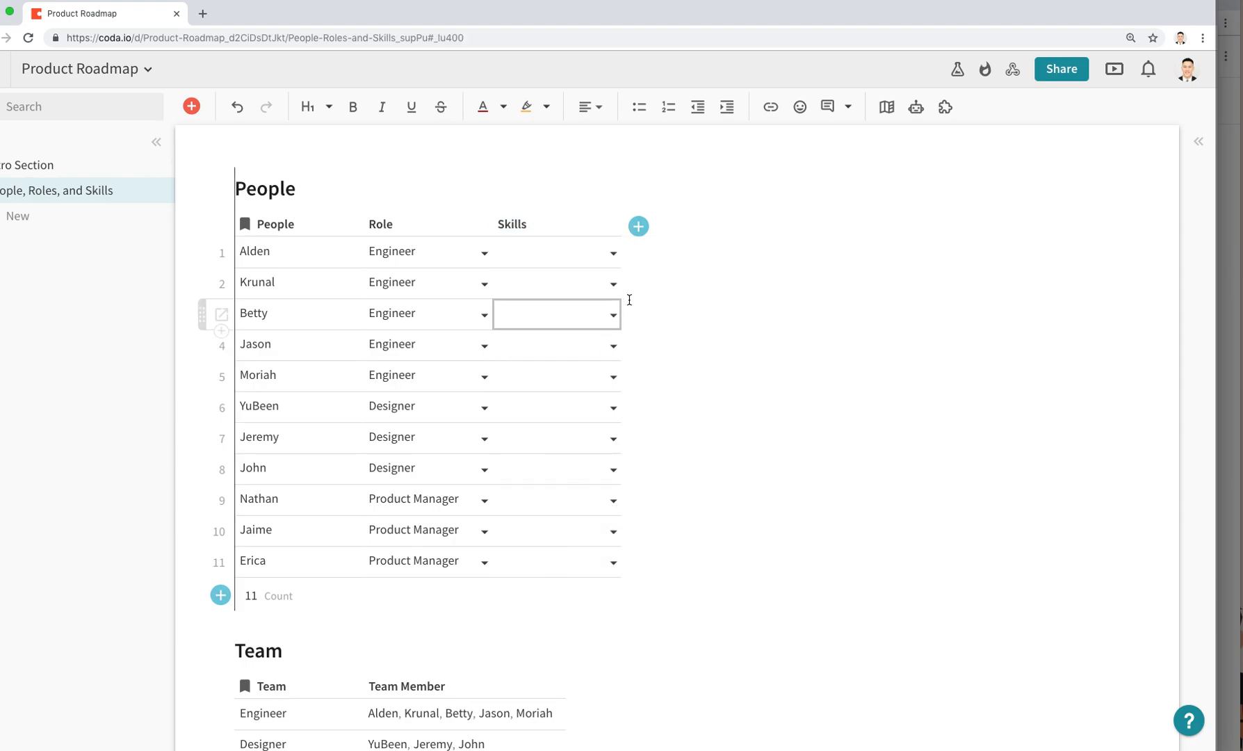
Fill the People table's Skills downward: Front End+Back End; Front End; Figma+Front End; Back End; Back End; Sketch; Figma; Level 1; Level 2; Level 2; Level 1.
click(614, 253)
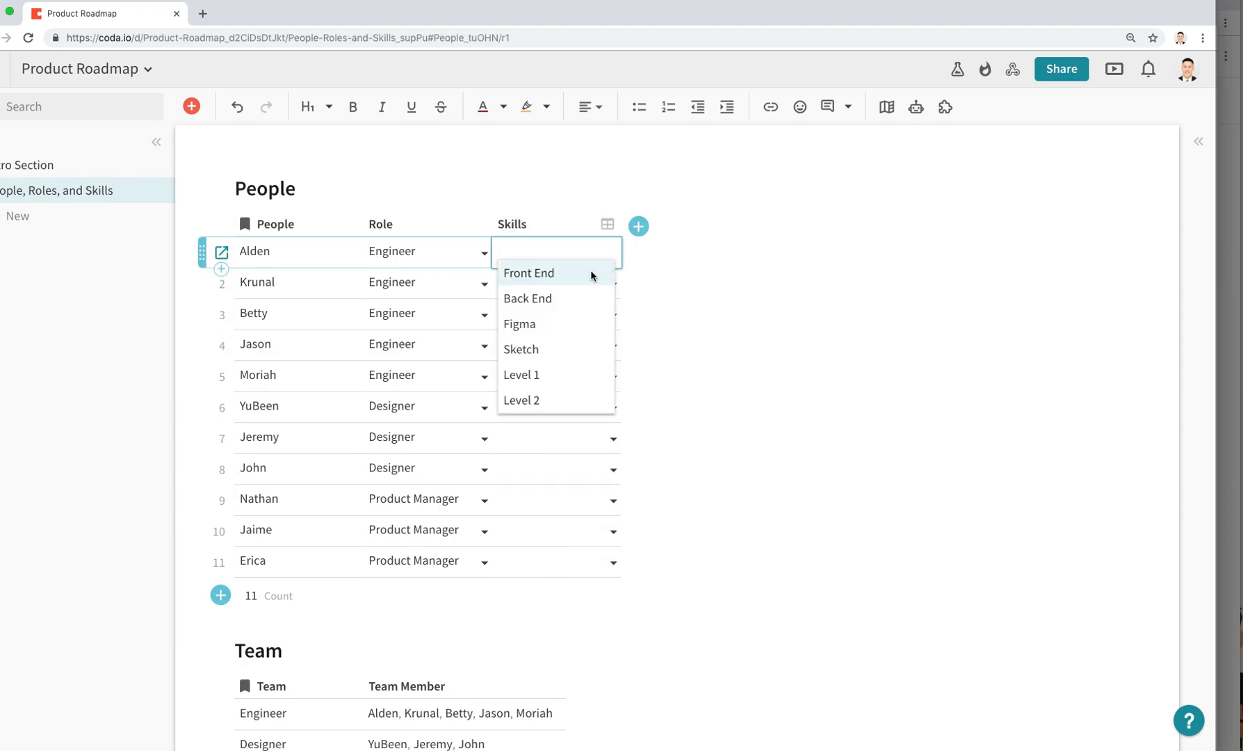
click(773, 425)
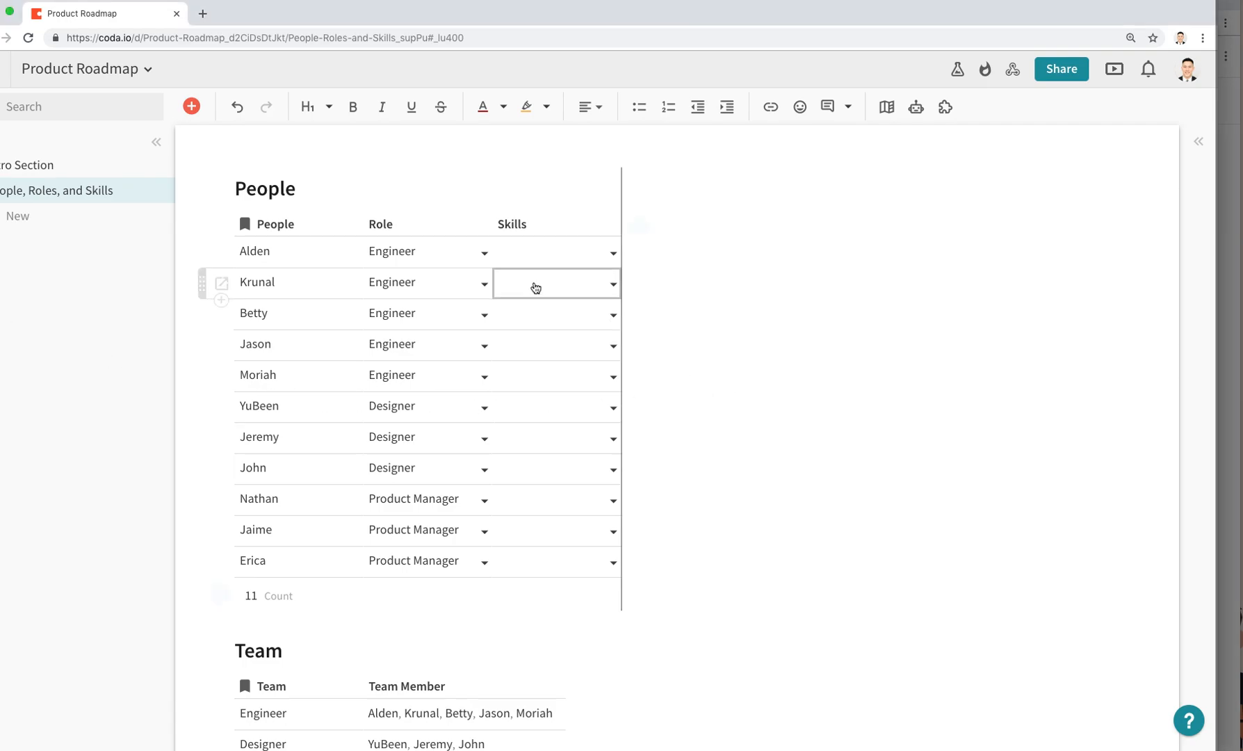
click(553, 255)
text(Front End, Back End Front End Figma, Front End Back End Back End Sketch Figma Level 1 Level 2 Level 2 Level 1)
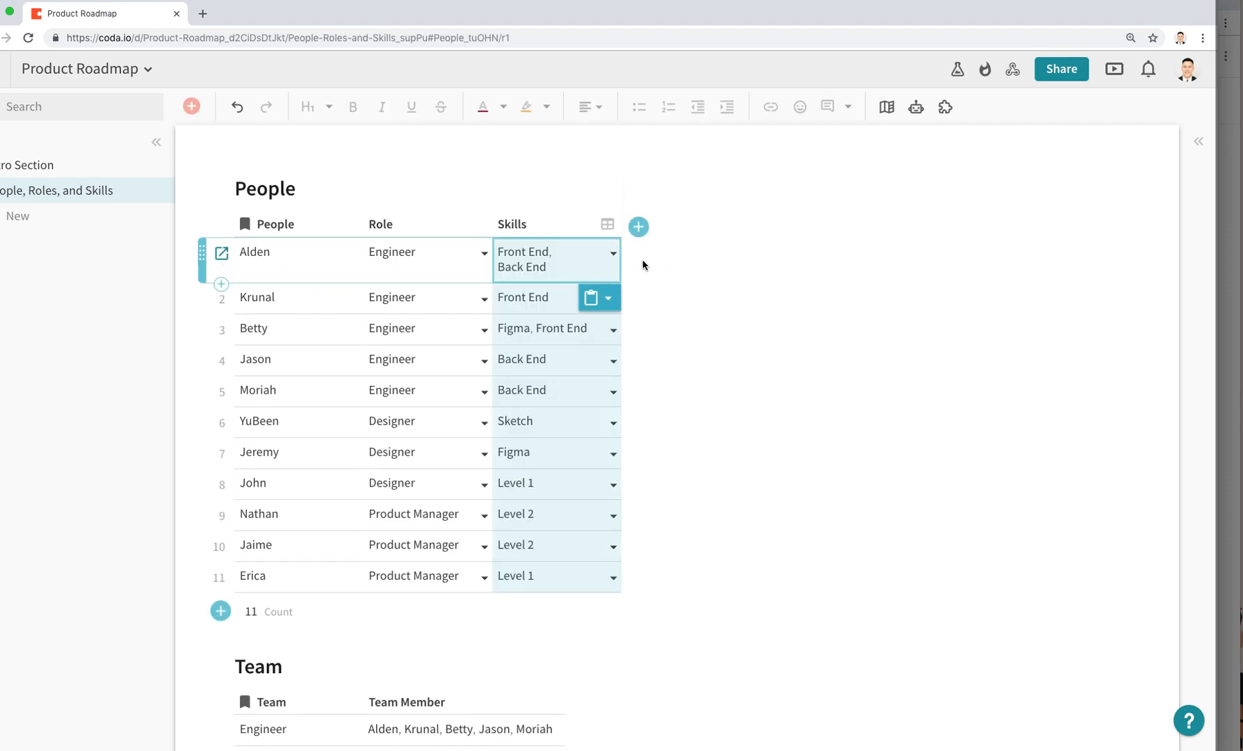
Examine the skill choices in the People table and look over the Team and Skills tables.
click(615, 253)
click(649, 366)
click(613, 393)
click(613, 393)
click(741, 404)
scroll(743, 401, down, 2)
scroll(743, 402, down, 4)
scroll(748, 397, up, 6)
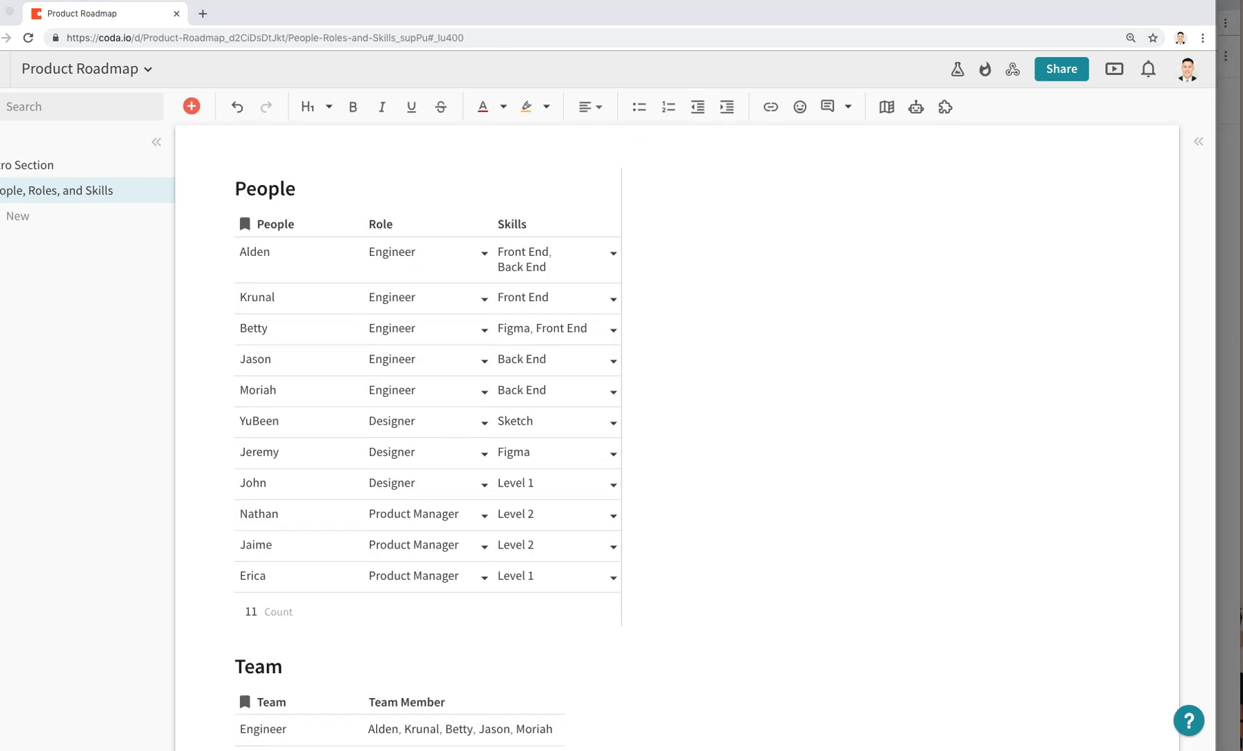
scroll(505, 664, down, 6)
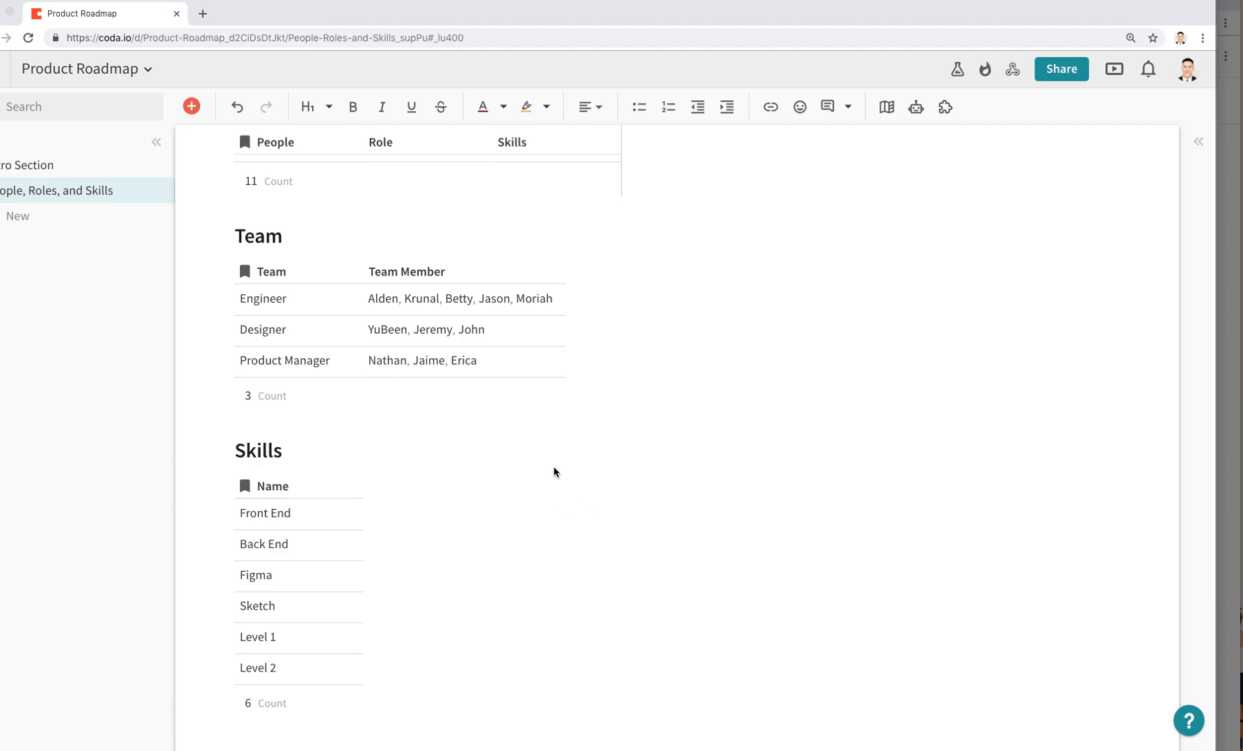
Add a new section to the document and name it Features.
click(19, 216)
click(27, 248)
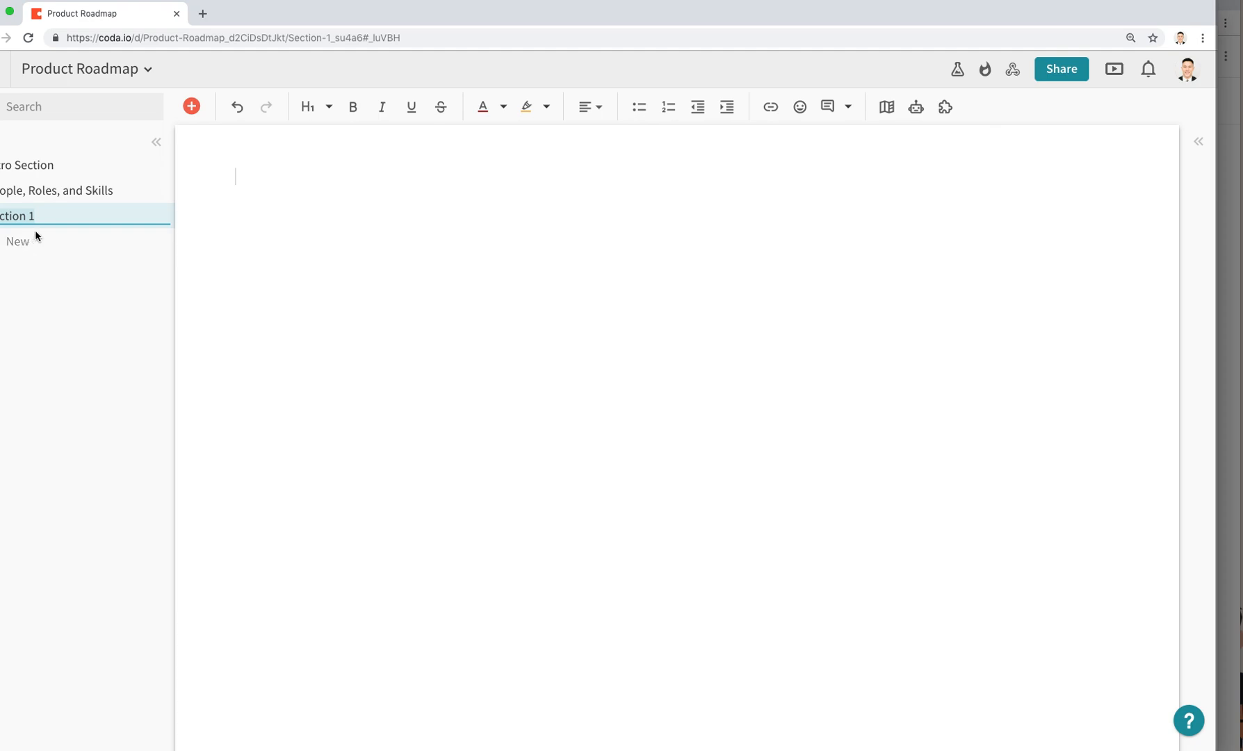
text(Features)
key(Return)
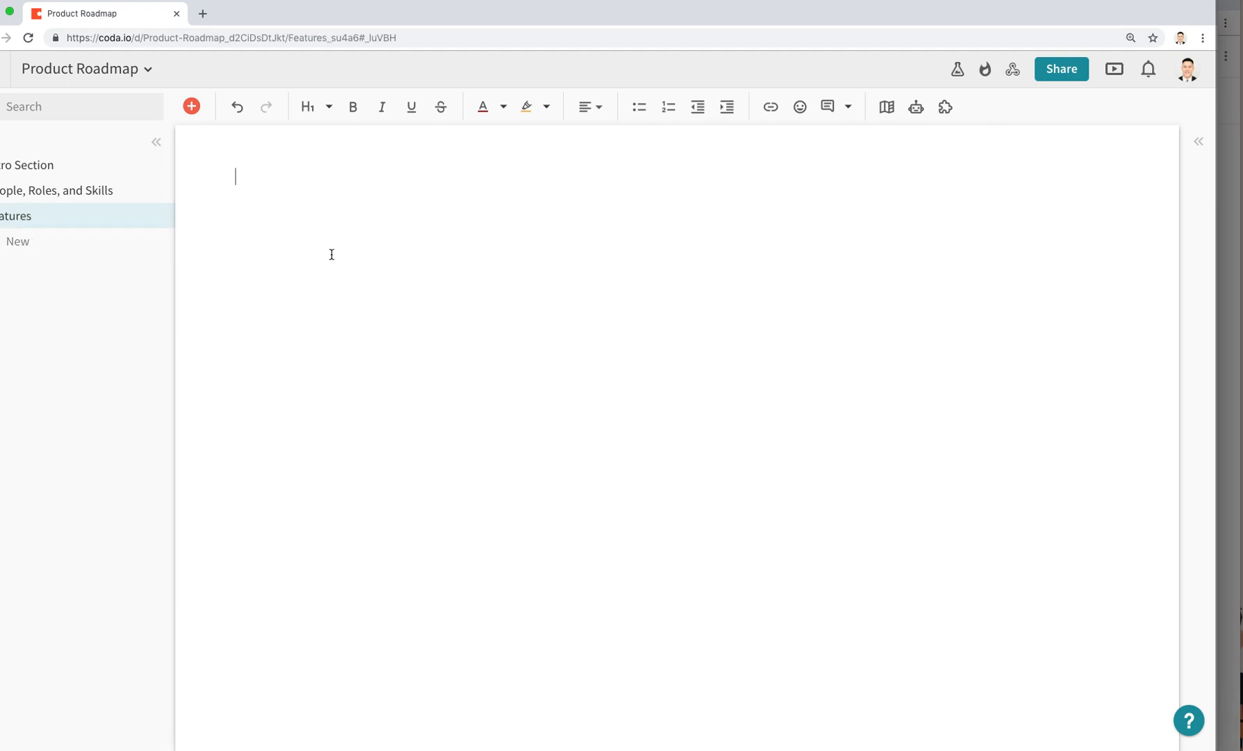
Insert a table titled Features in the empty Features section.
key(super+alt+t)
text(Features)
key(Return)
Name the three columns of the Features table Feature, Description and Lead.
key(super+equal)
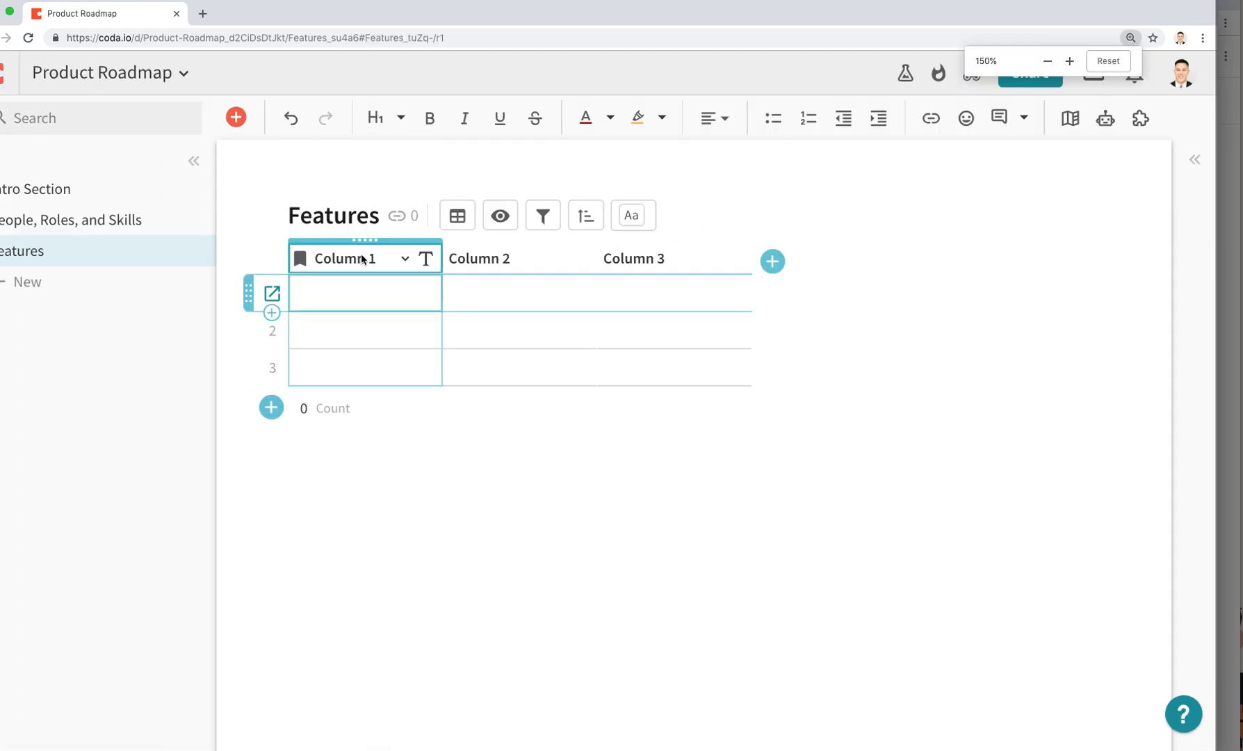
click(484, 298)
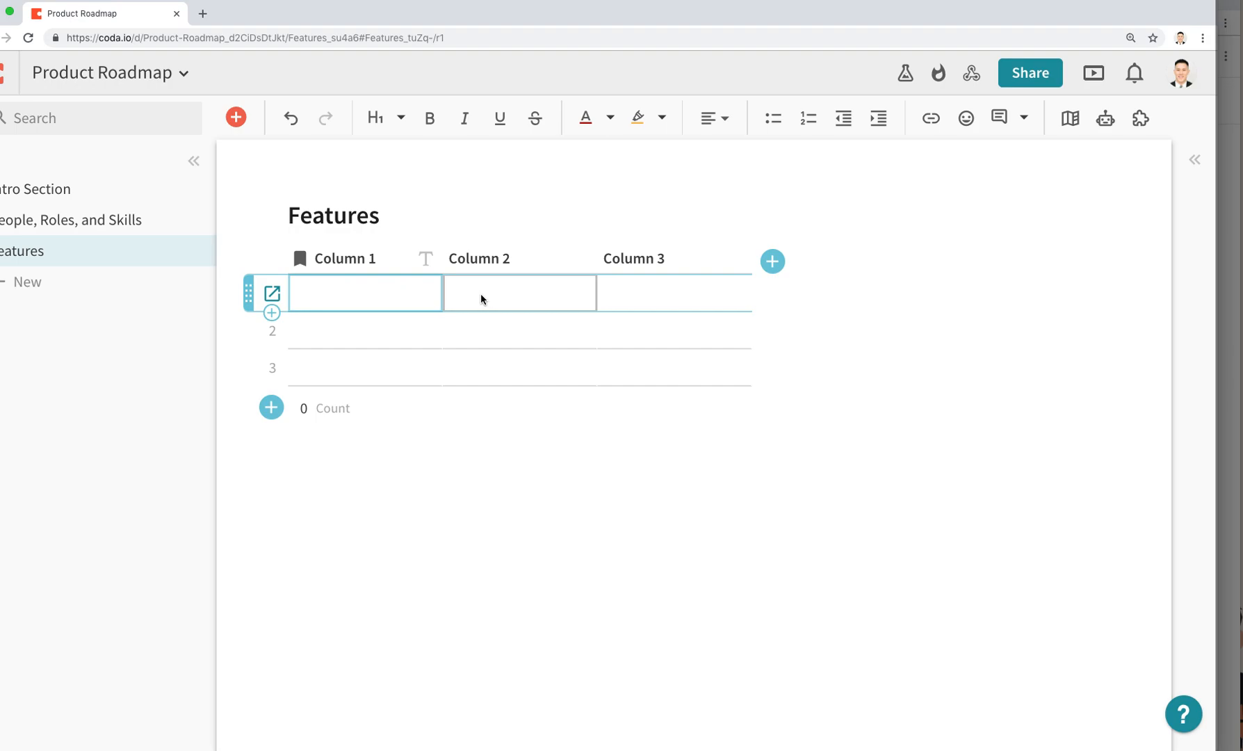
click(382, 264)
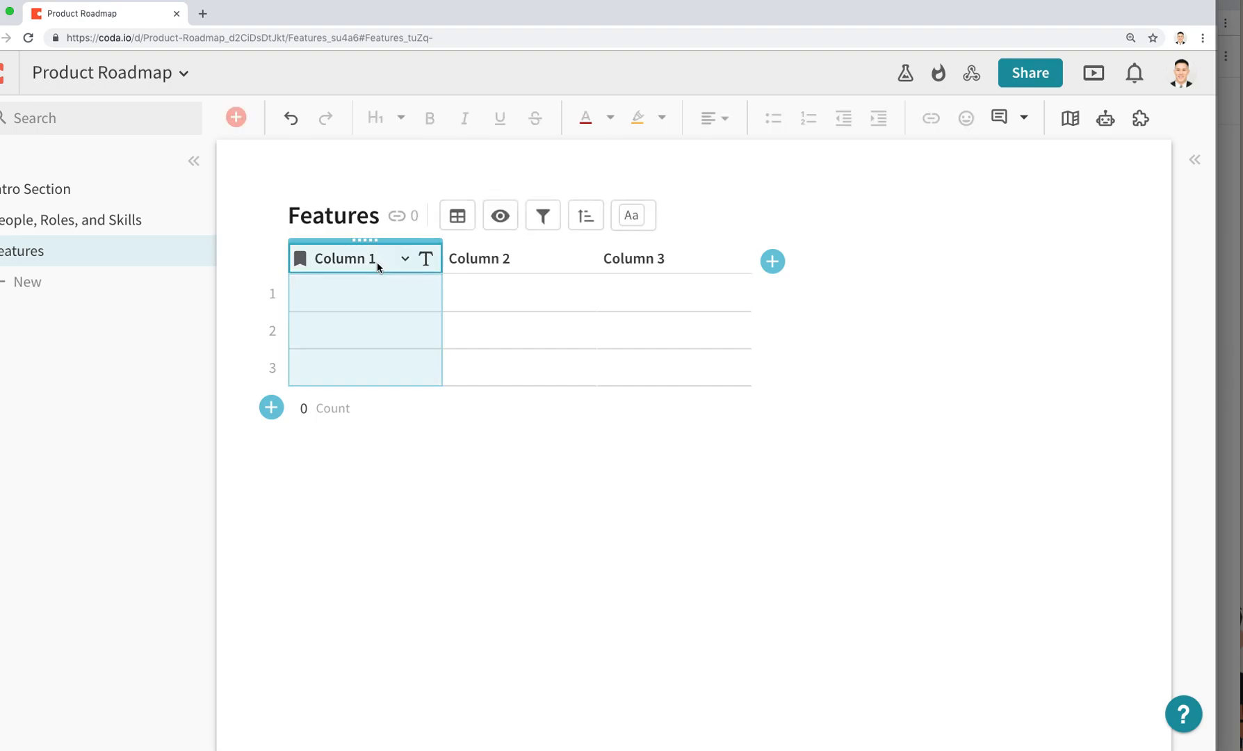
text(Feature)
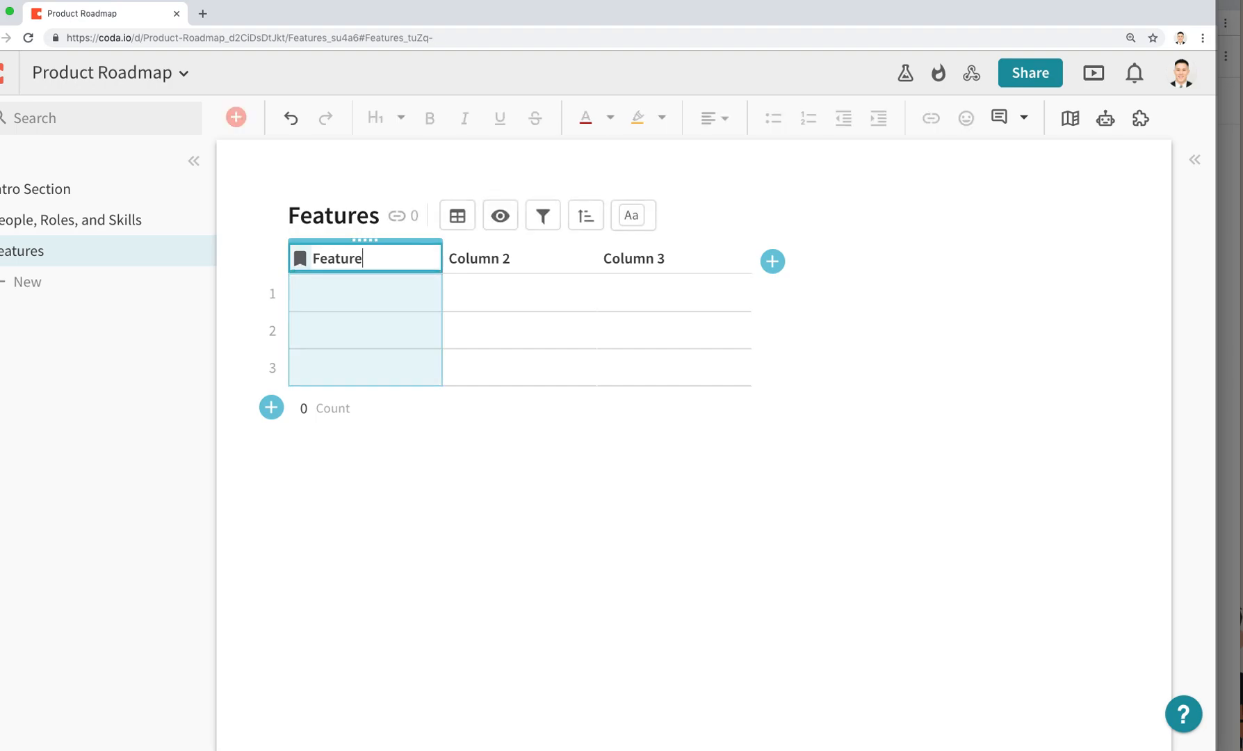
key(Tab)
text(Descrioption)
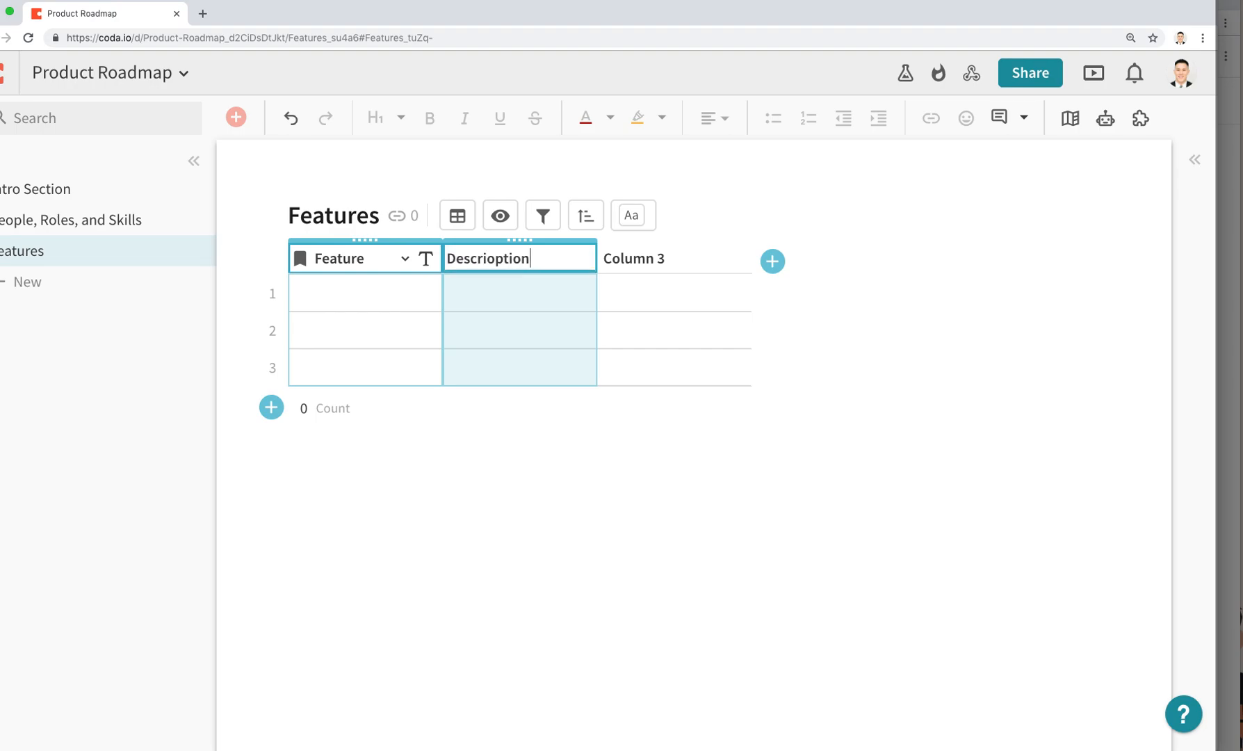
key(BackSpace)
key(BackSpace)
key(BackSpace)
key(BackSpace)
key(BackSpace)
key(BackSpace)
text(ption)
key(Tab)
text(Lead)
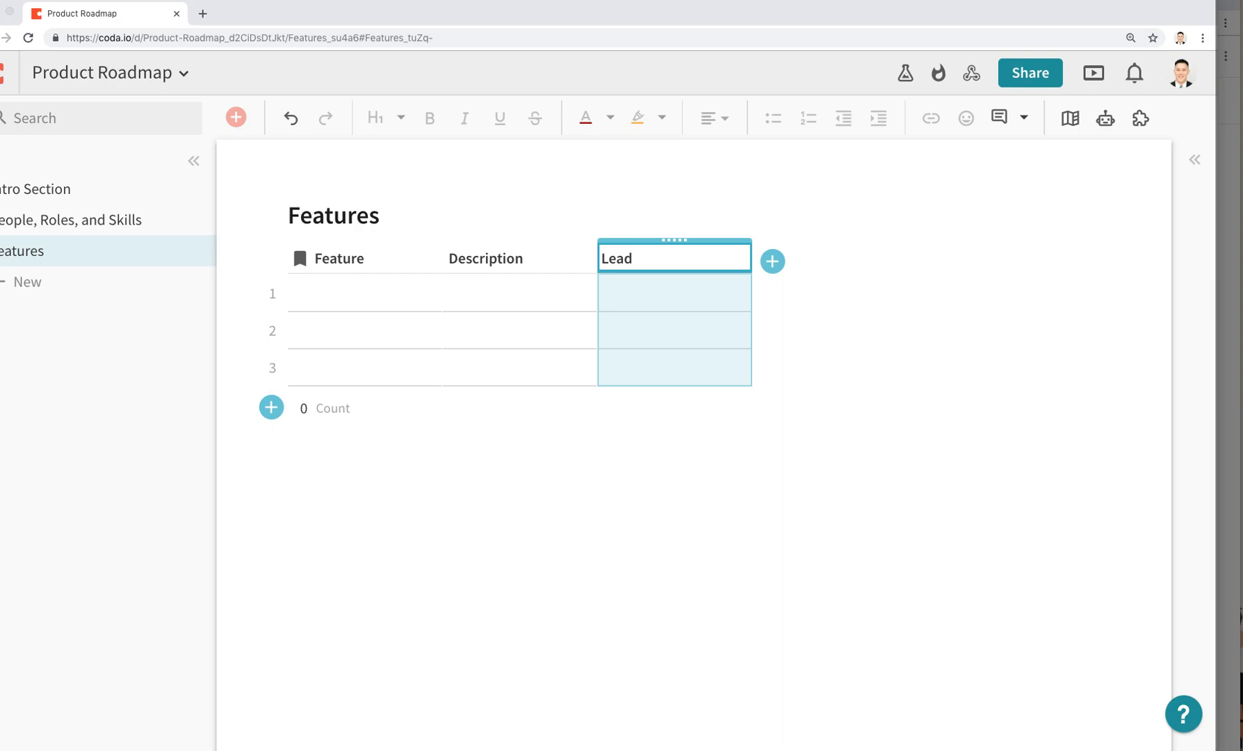
Narrow the Lead column of the Features table to roughly the width of its heading.
click(732, 257)
drag(755, 260, 660, 260)
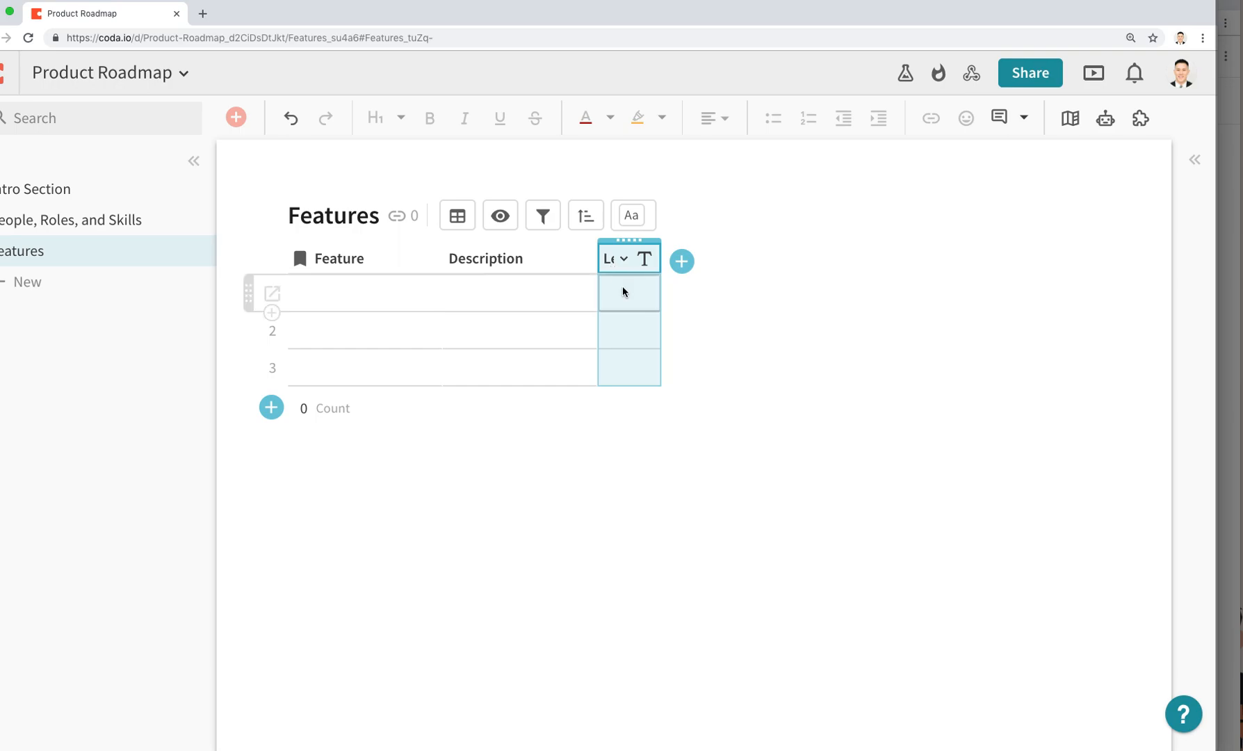
click(622, 291)
click(615, 258)
click(609, 292)
click(620, 259)
Add Start and End columns after Lead and narrow both of them.
click(681, 261)
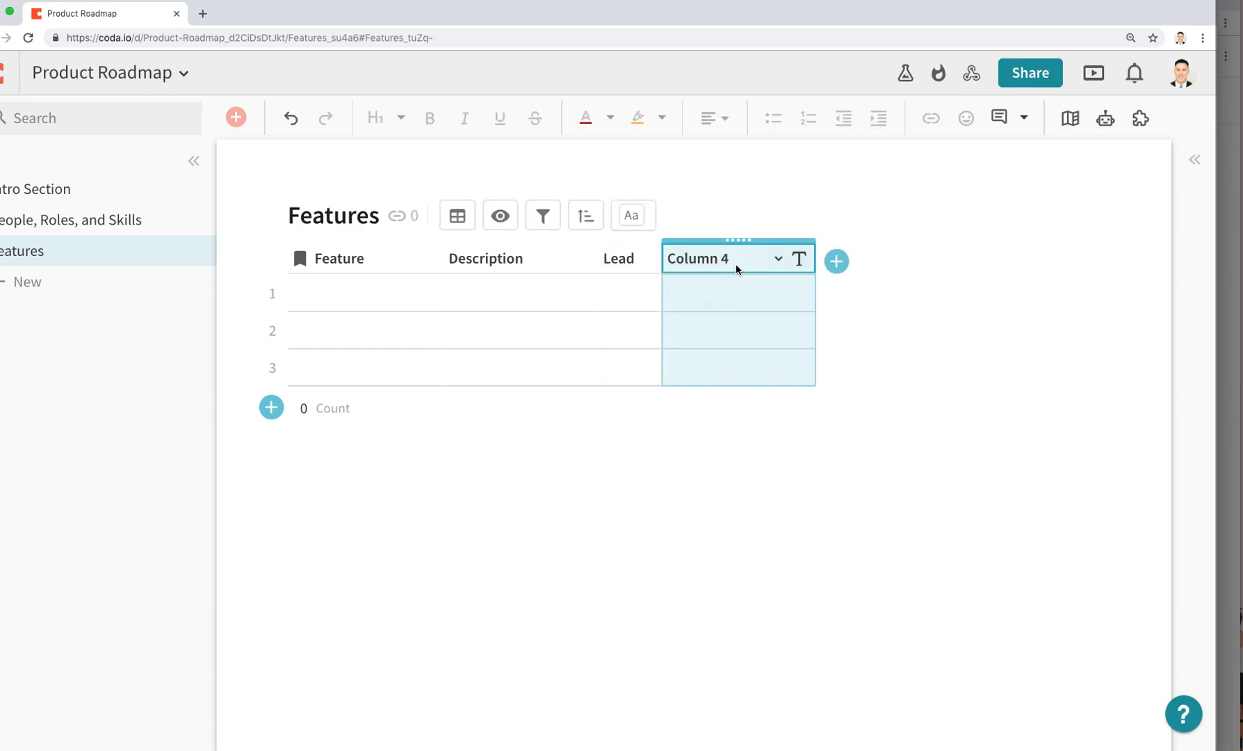
text(Start)
key(Return)
text(End)
key(Return)
drag(813, 257, 739, 258)
drag(889, 257, 807, 261)
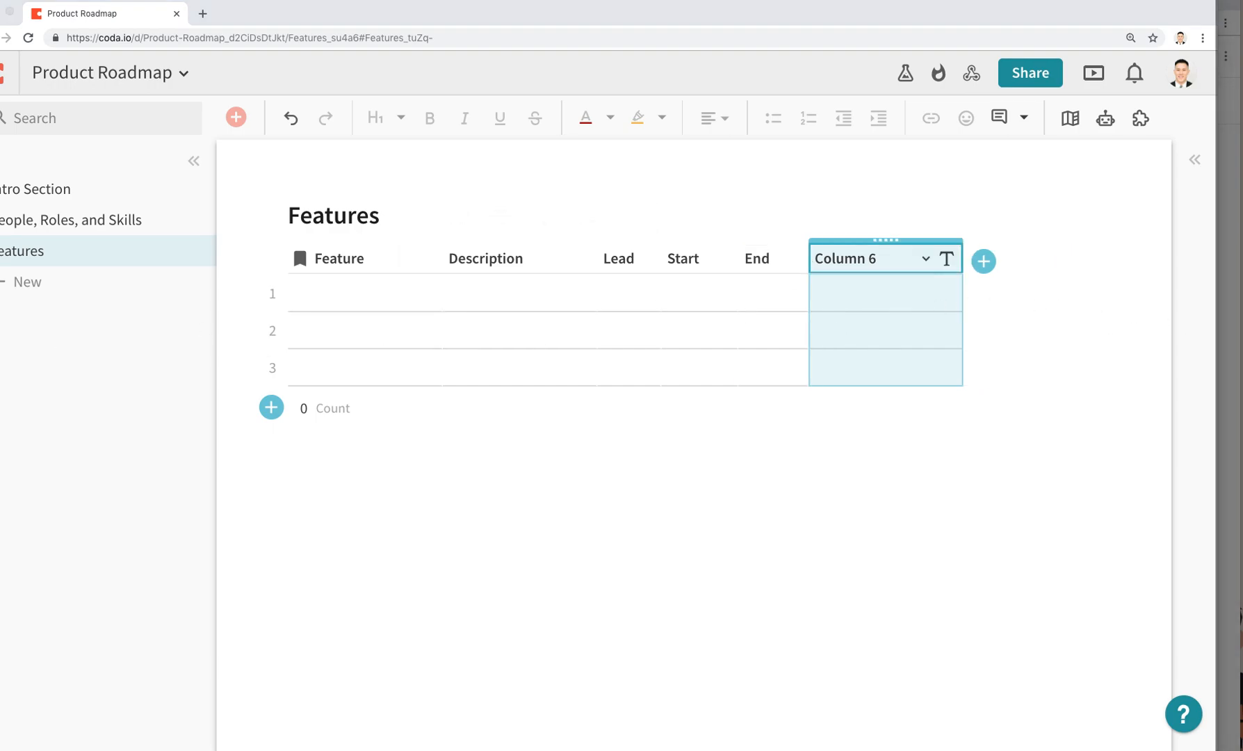
Rename Column 6 of the Features table to Working Days and add an Effort column after it.
click(503, 565)
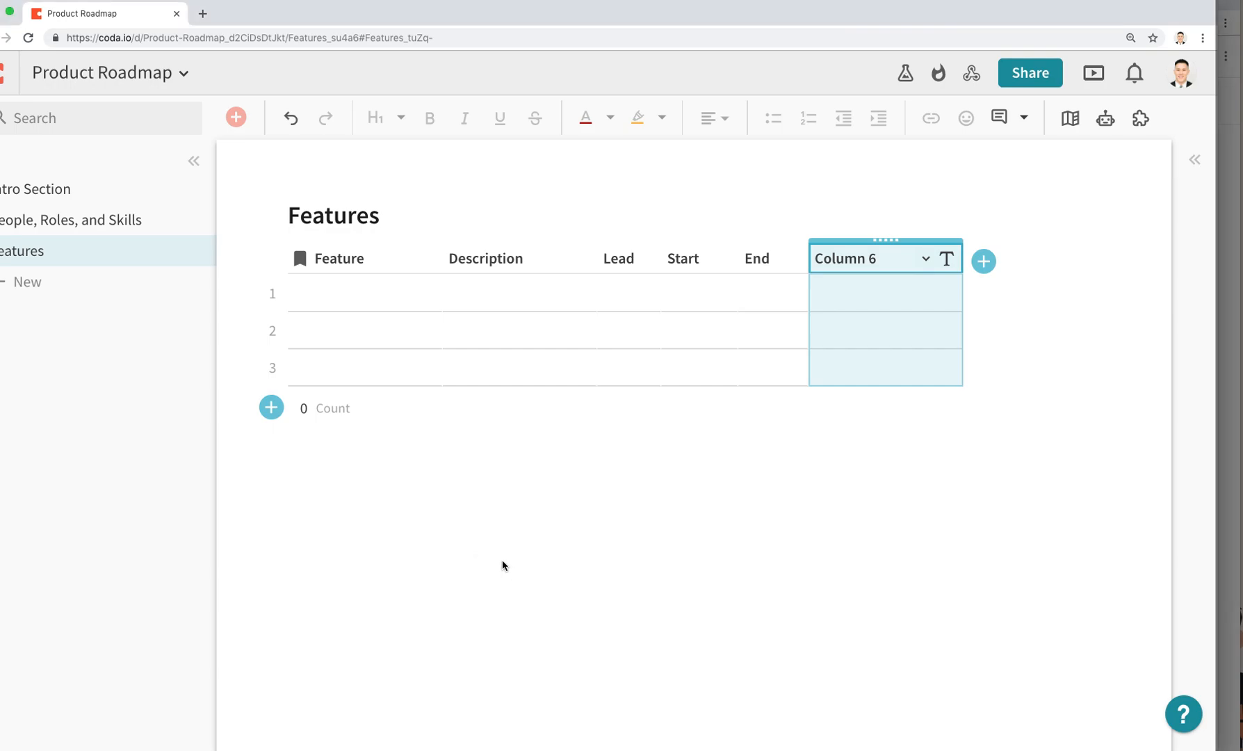
key(super+minus)
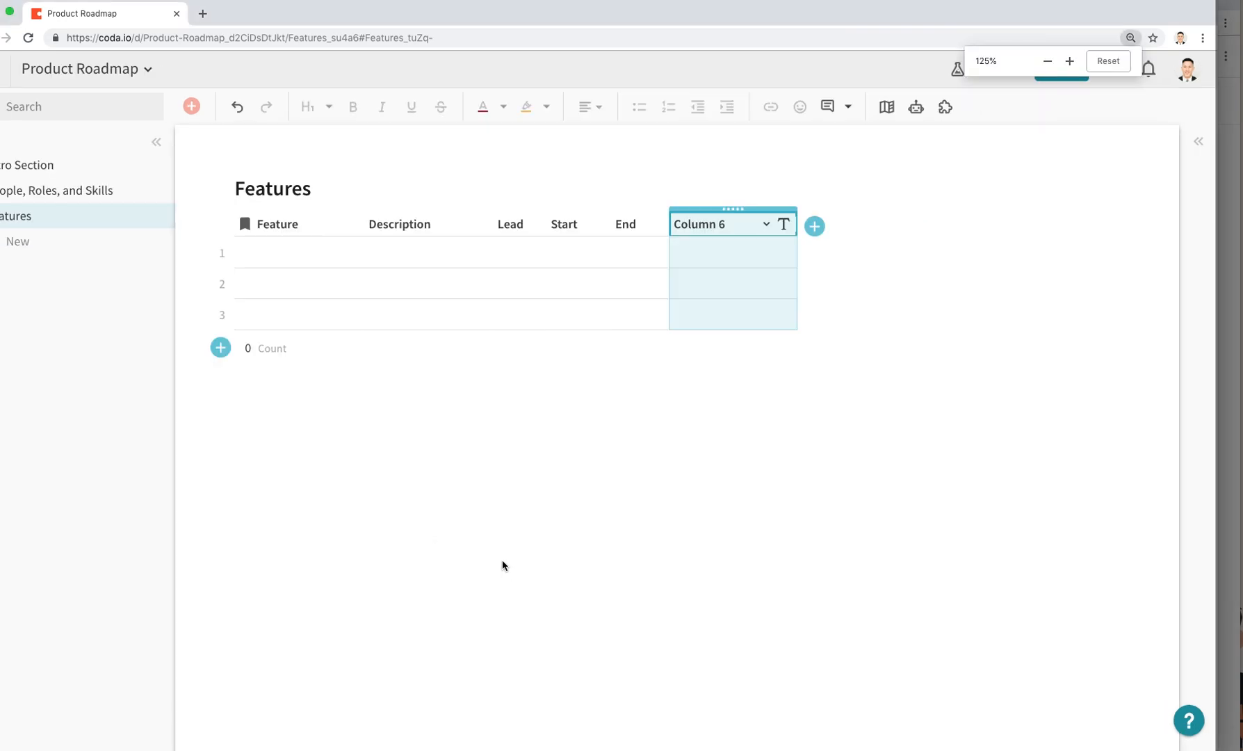
double_click(706, 230)
text(Working Days)
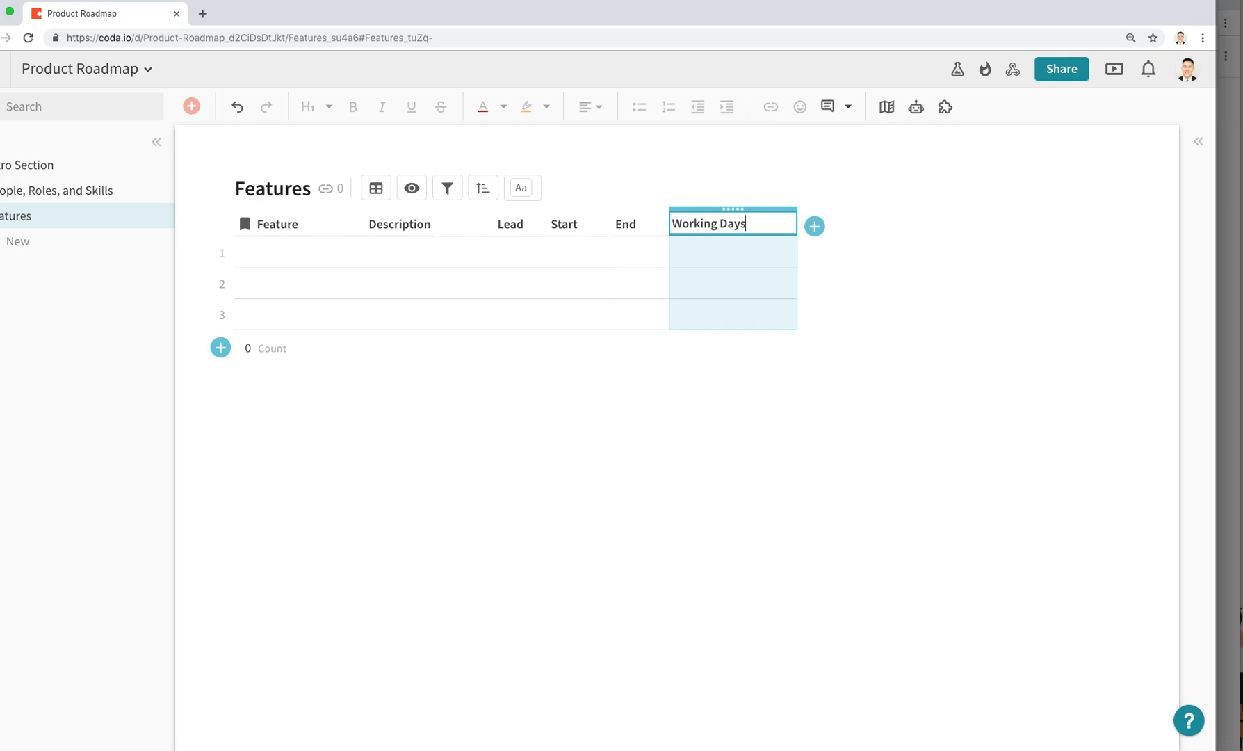
key(Return)
text(Eff)
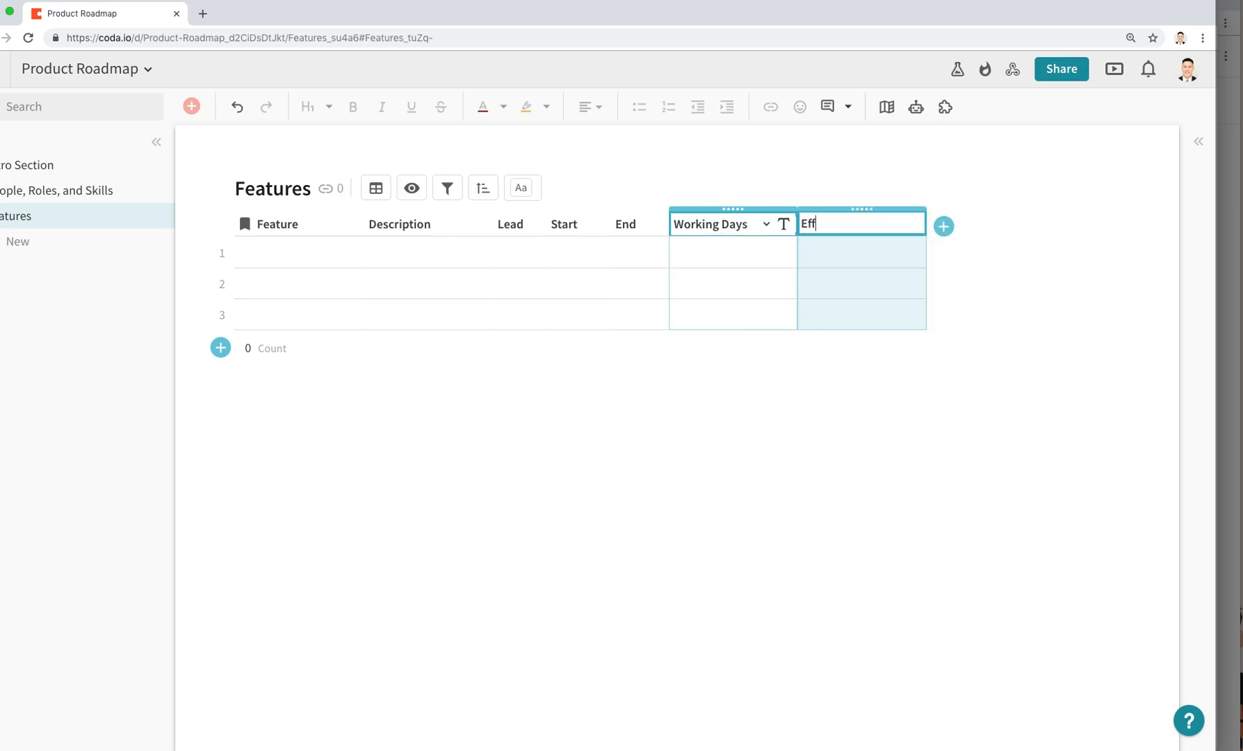
text(ort)
key(Return)
Add two more columns named Effort per day and Assignees to the end of the Features table.
text(Effort)
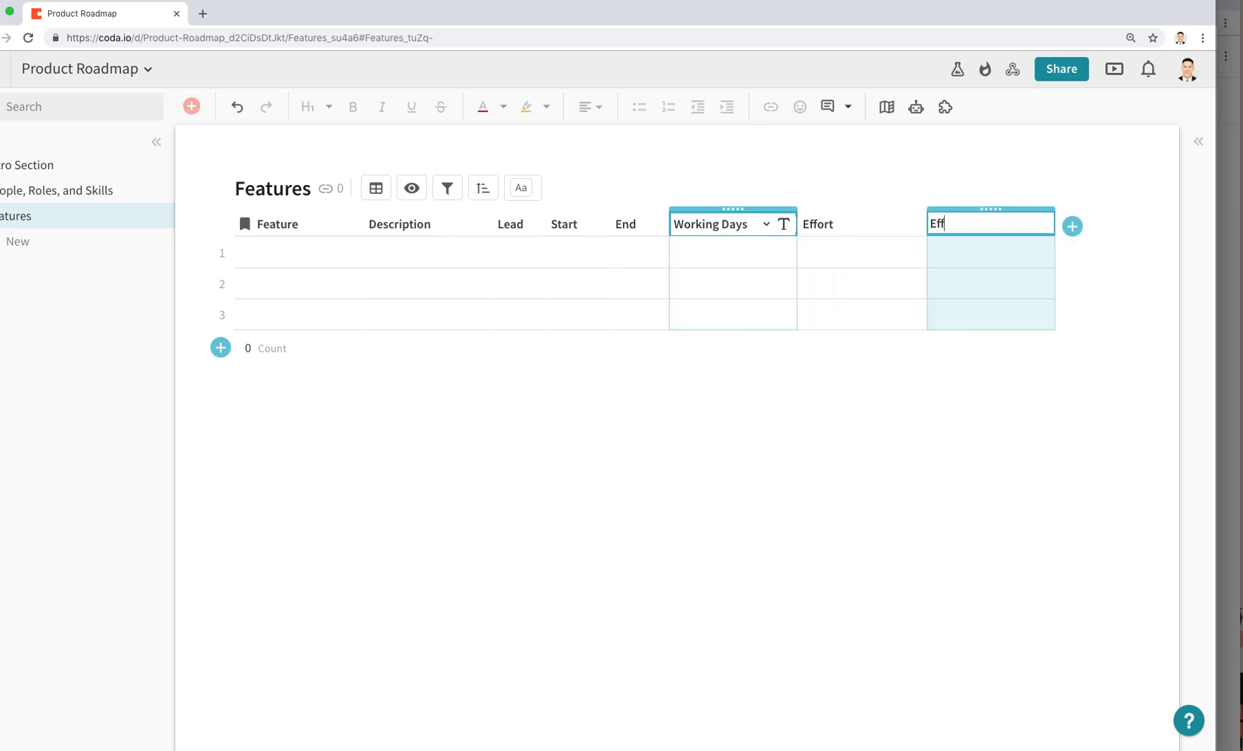
text( per day)
key(Return)
text(Si)
key(BackSpace)
key(BackSpace)
text(Assignees)
key(Return)
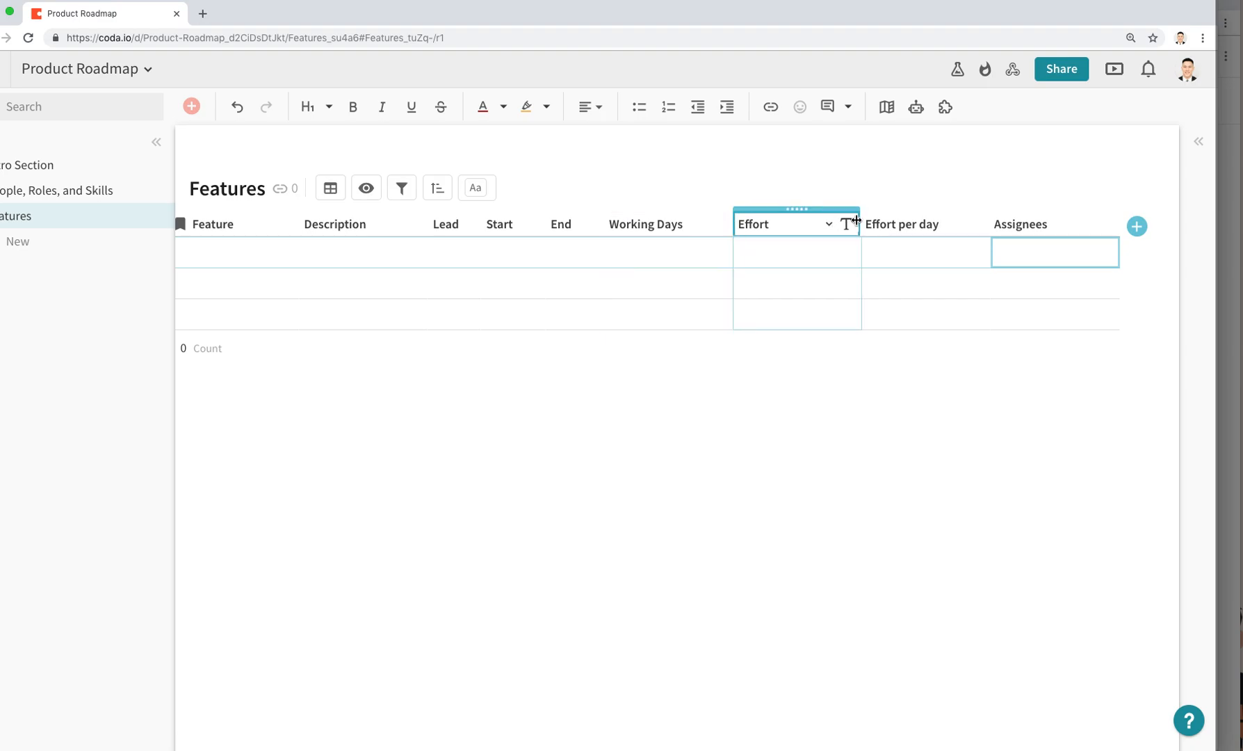
Narrow the Effort and Effort per day columns of the Features table.
drag(856, 220, 826, 221)
drag(987, 227, 962, 229)
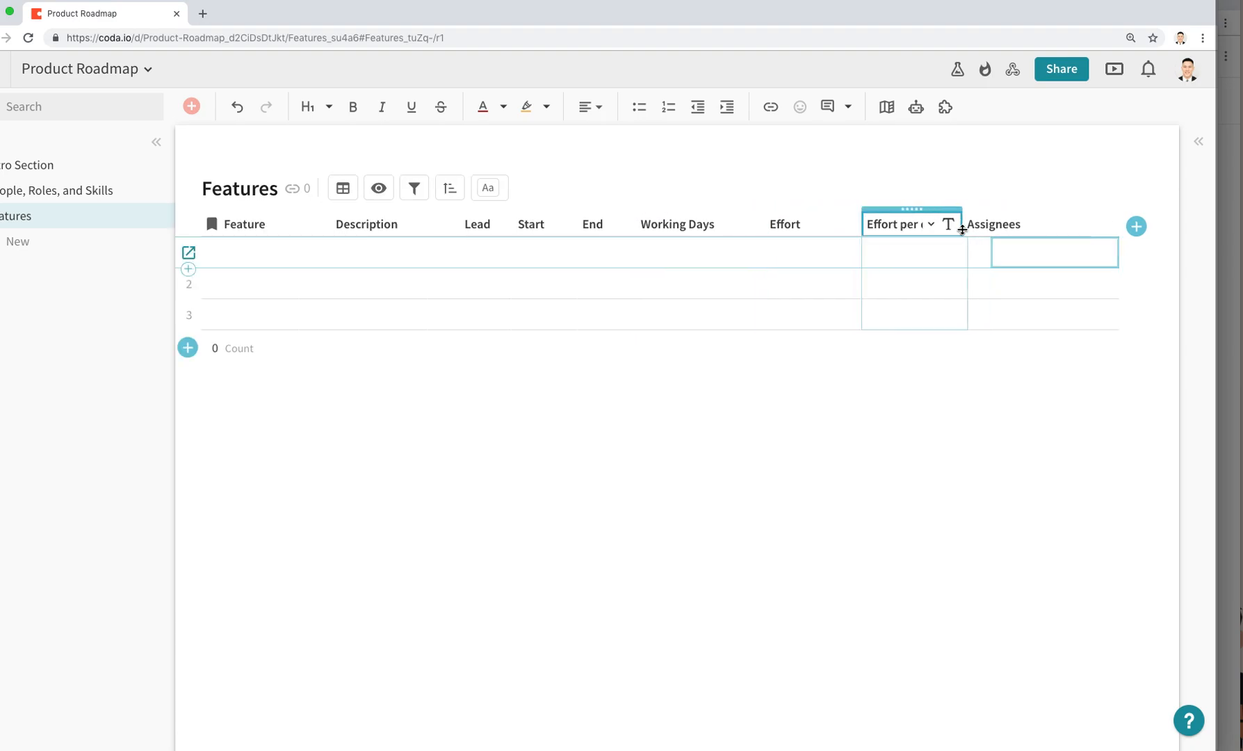
Narrow the Assignees column of the Features table so its right edge moves in.
click(1104, 235)
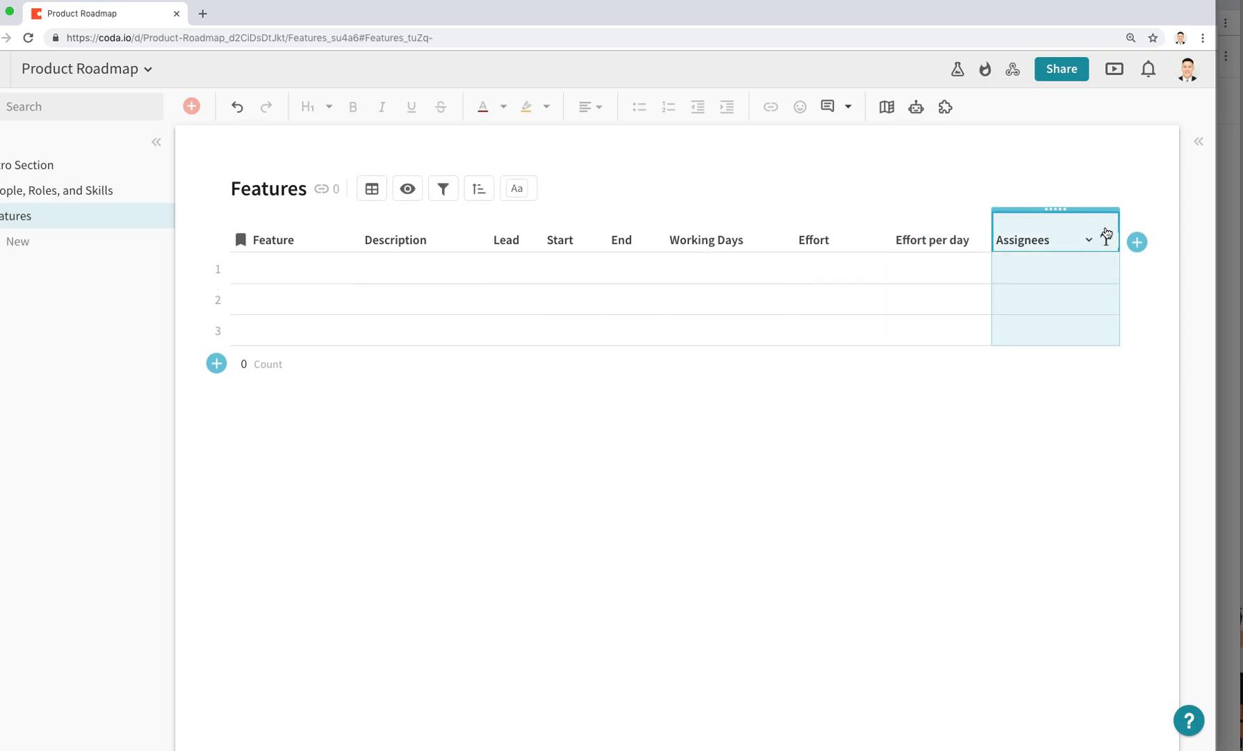
drag(1114, 222, 963, 238)
Fill the Feature column with Mobile App, Two-Factor Auth, Billing Integration, Growth Features, Bug Bash, GDPR, Check out experience and Suggested products scroller.
click(258, 271)
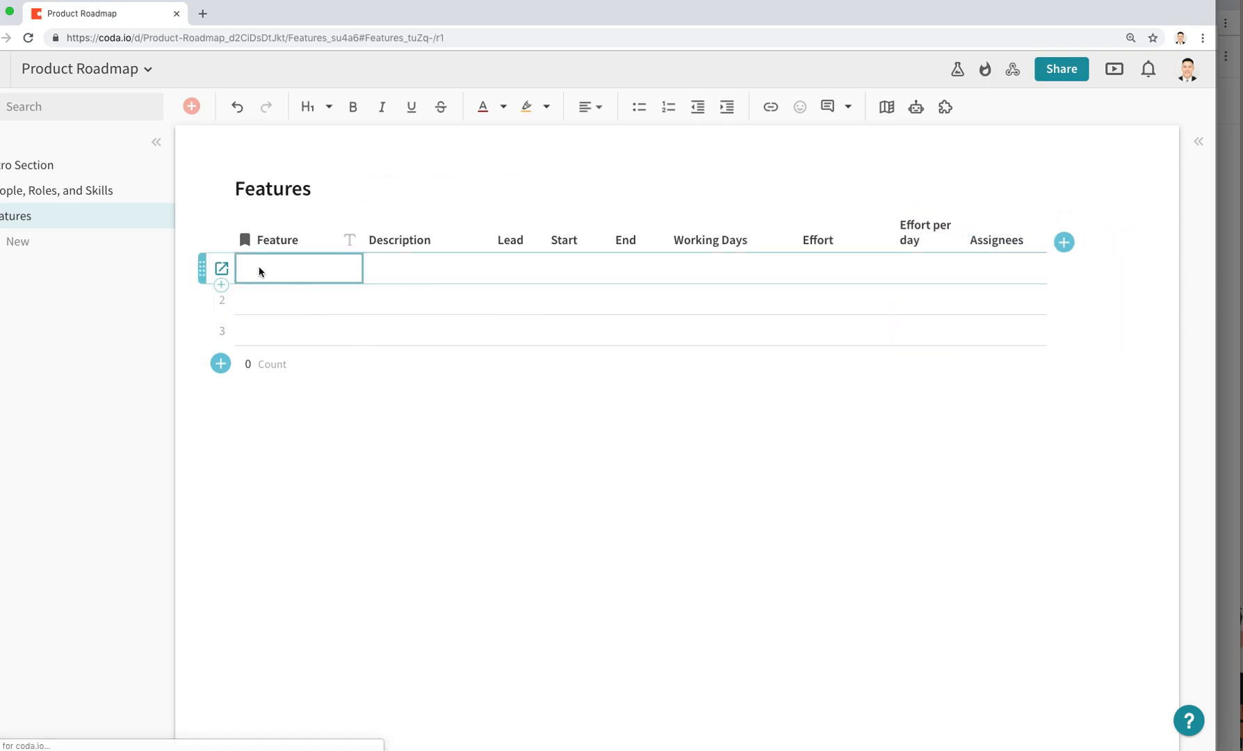
key(super+Tab)
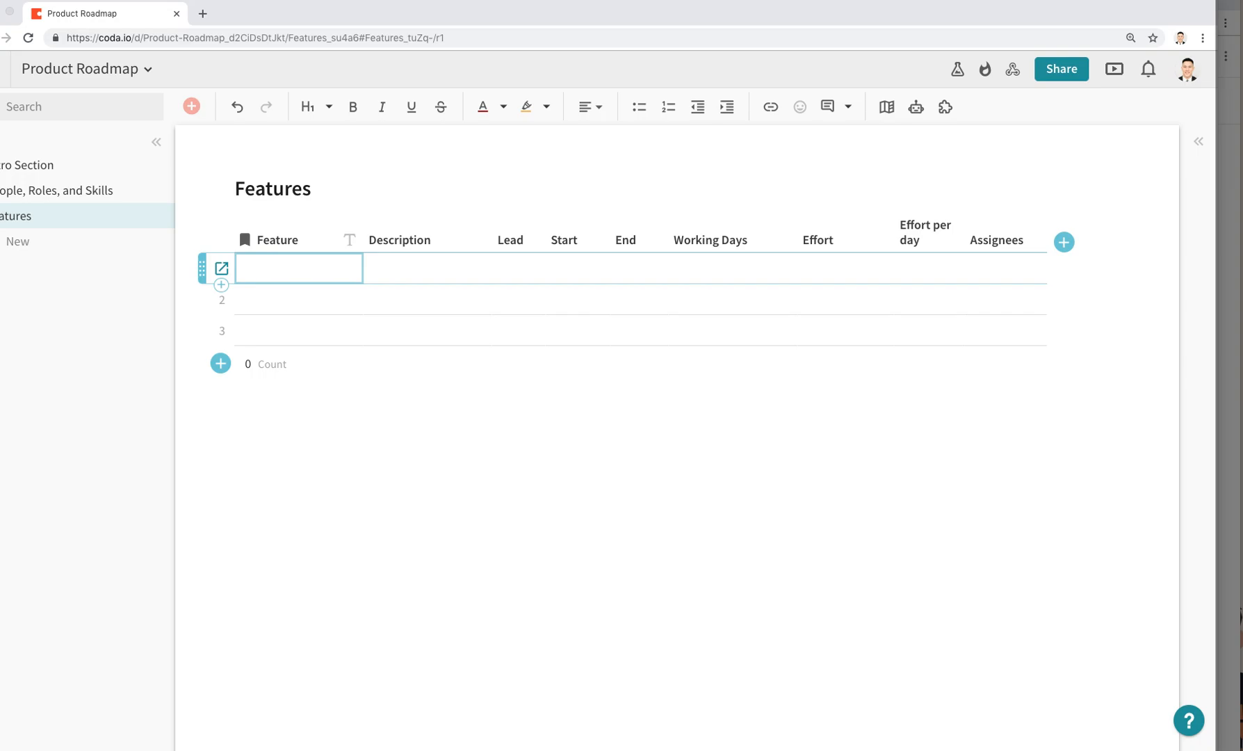
click(309, 276)
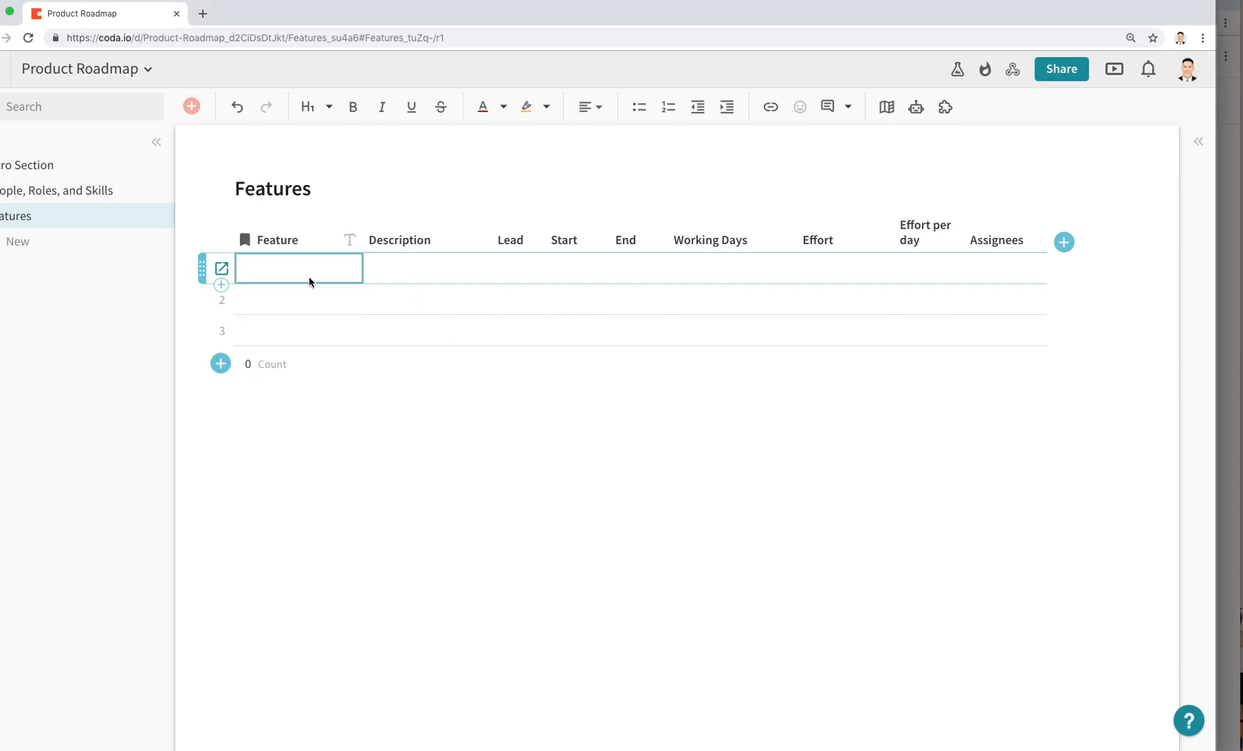
text(Mobile App Two-Factor Authentication Billing Integration Growth Features Bug Bash GDPR Check out experience Suggested products scroller)
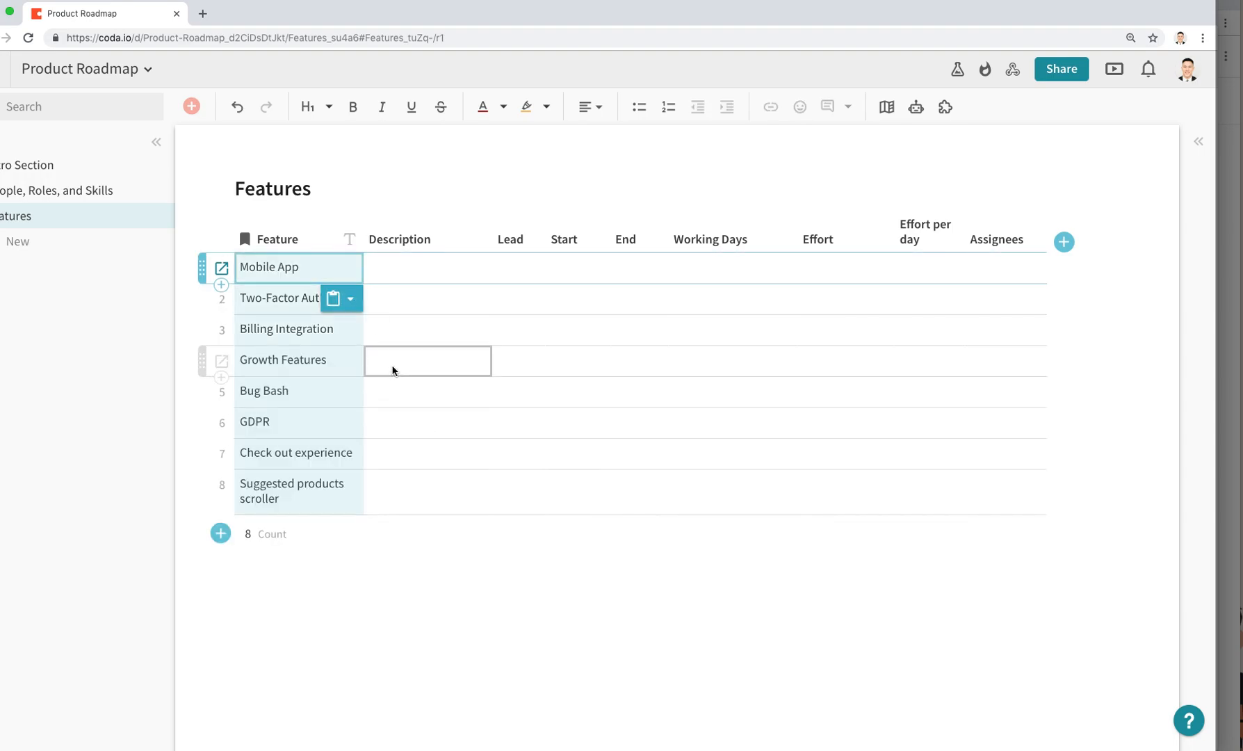
click(321, 332)
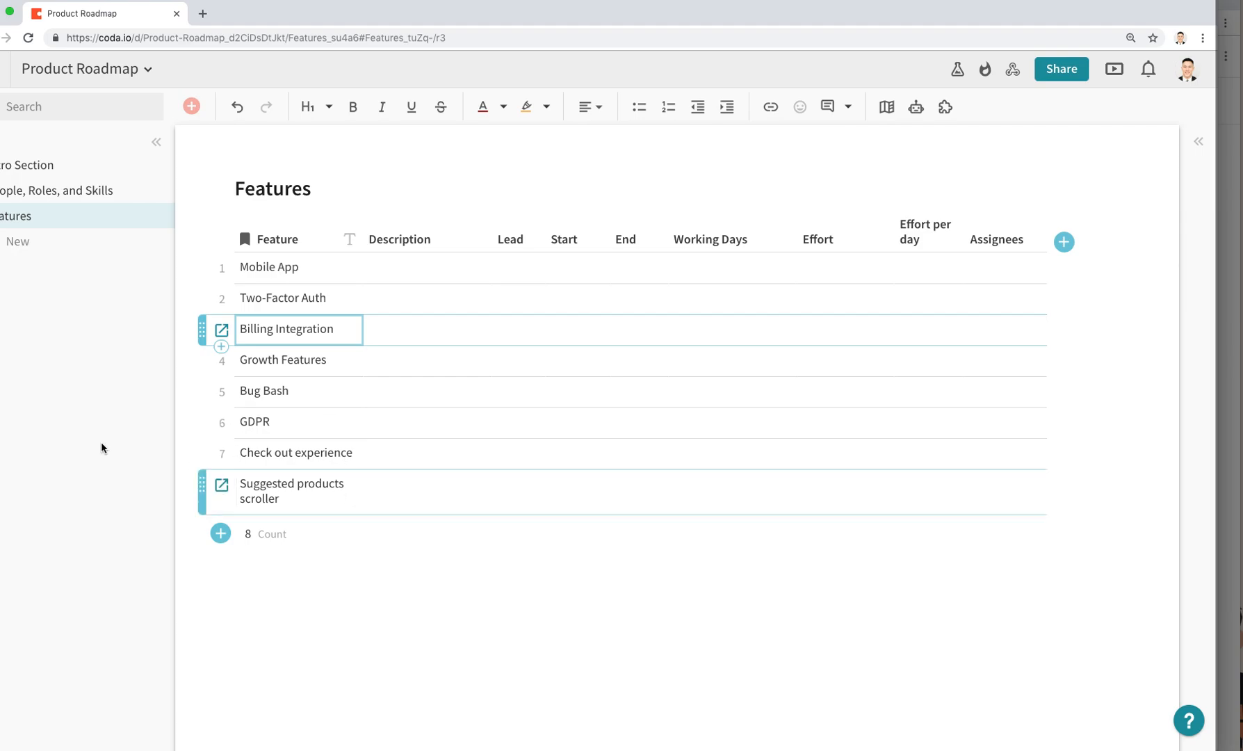
Paste the copied feature descriptions into the Description column, starting at the Mobile App row with "Mobile editing and start scoping out Andriod native app.".
click(301, 279)
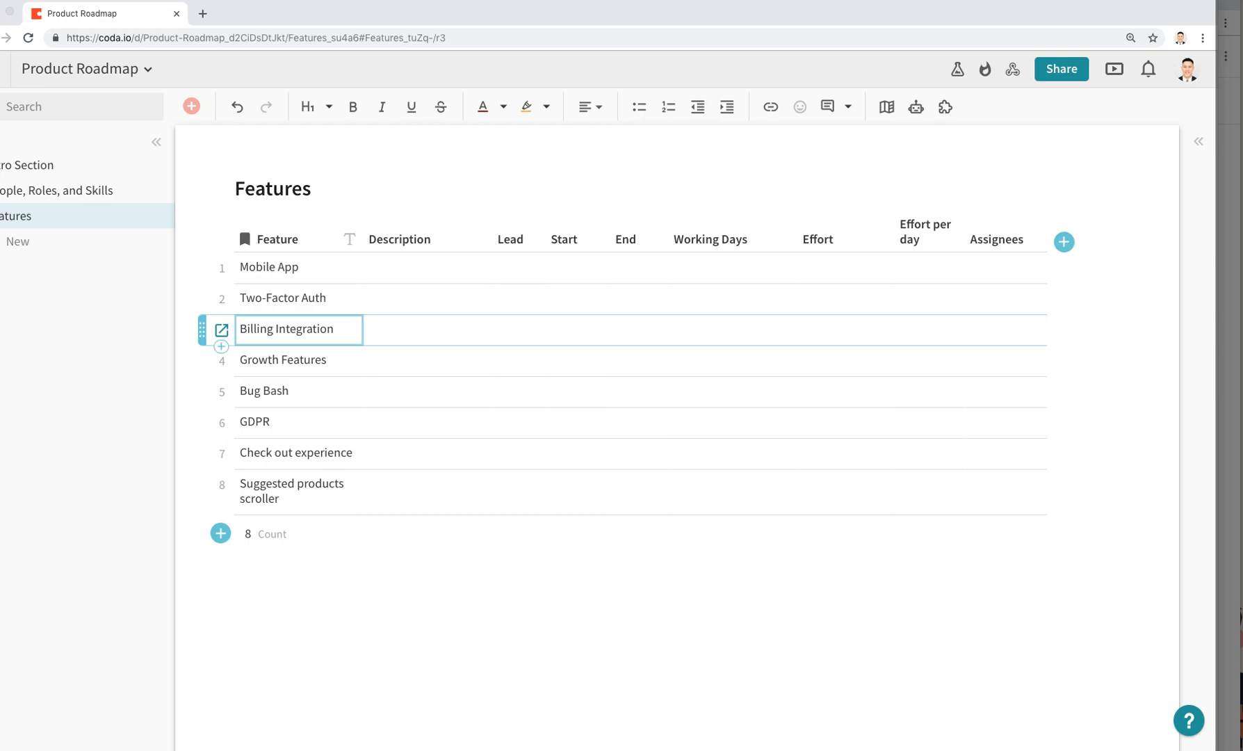
click(409, 269)
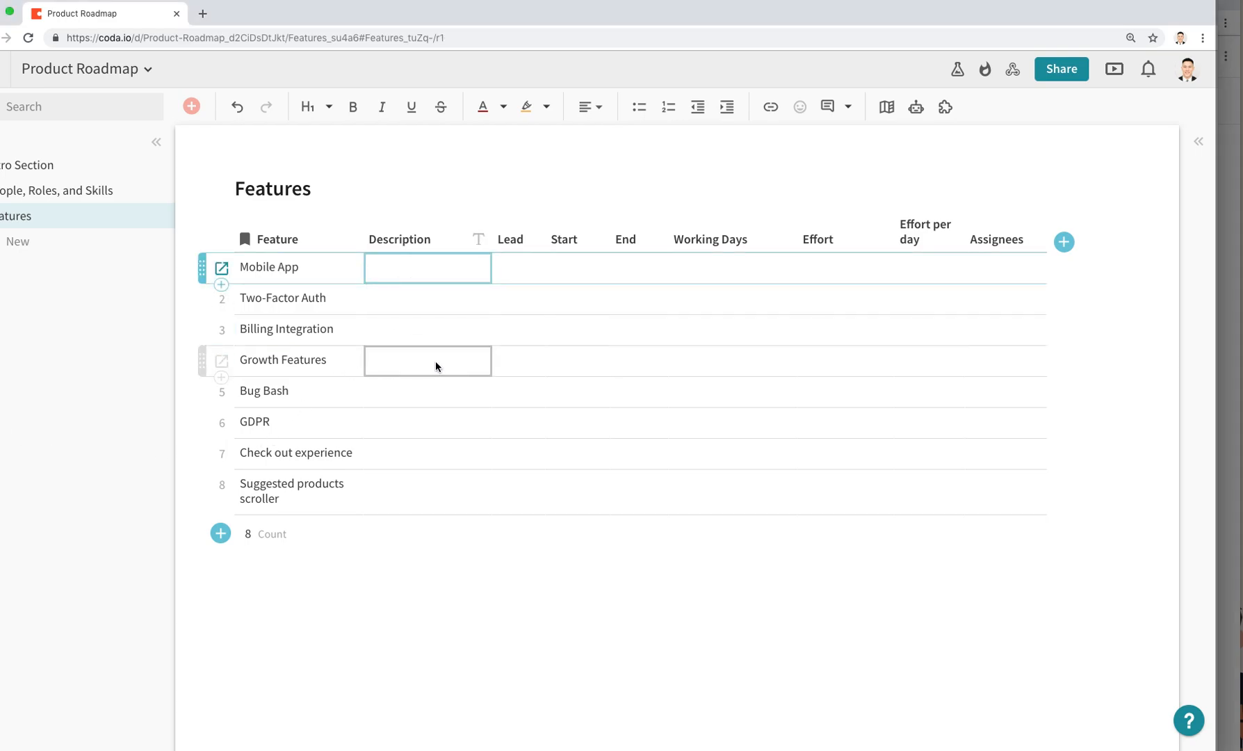
key(ctrl+v)
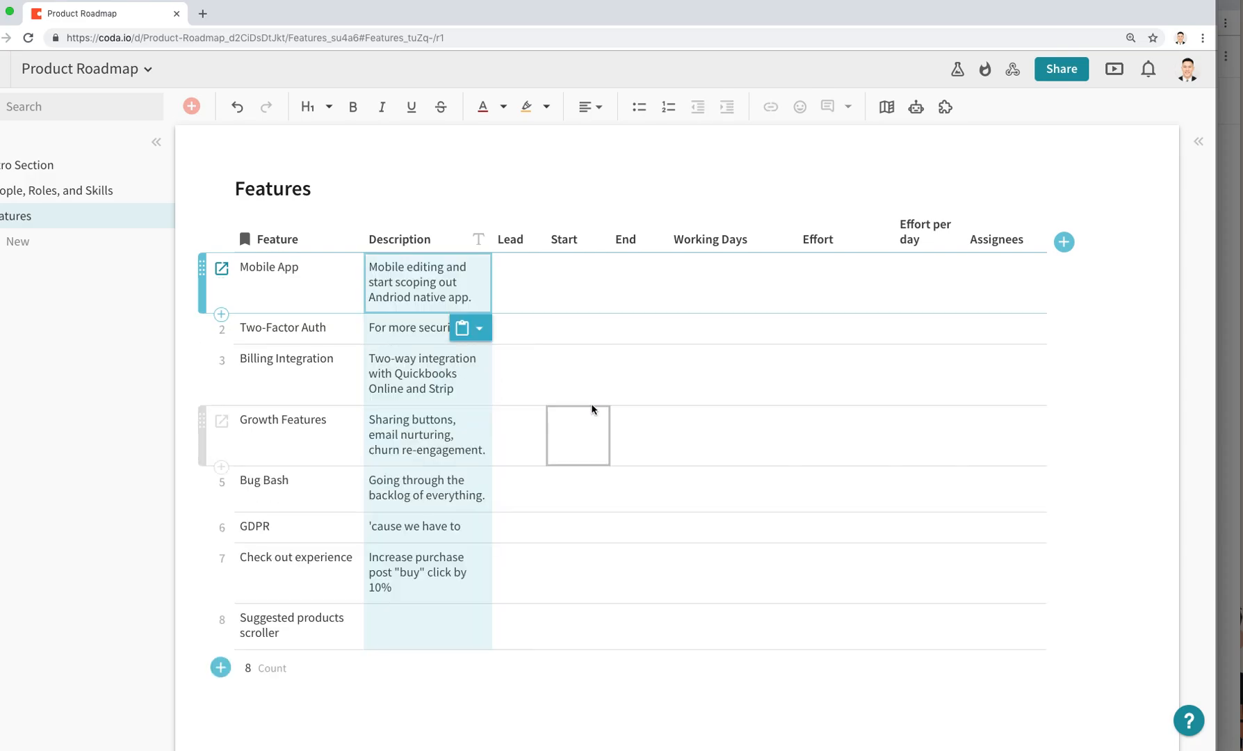
Widen the Description column so its texts wrap less, and narrow the Feature column slightly.
drag(492, 237, 603, 239)
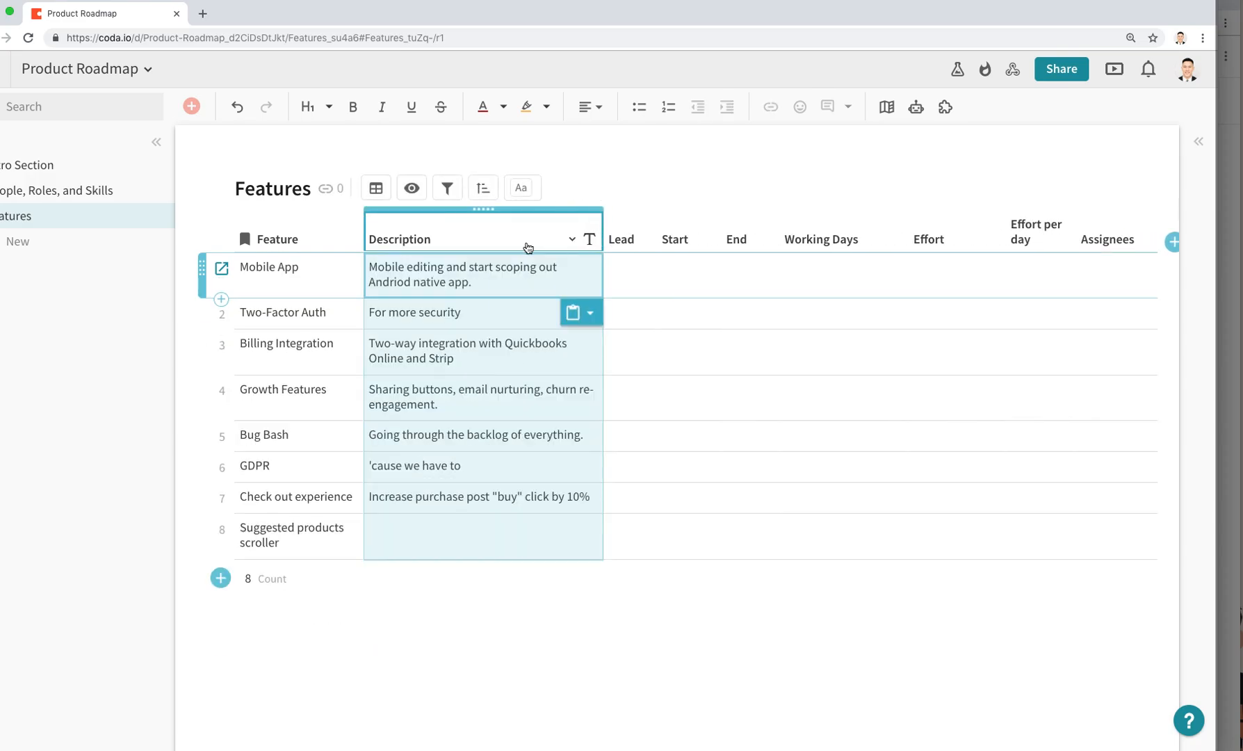
drag(363, 238, 361, 238)
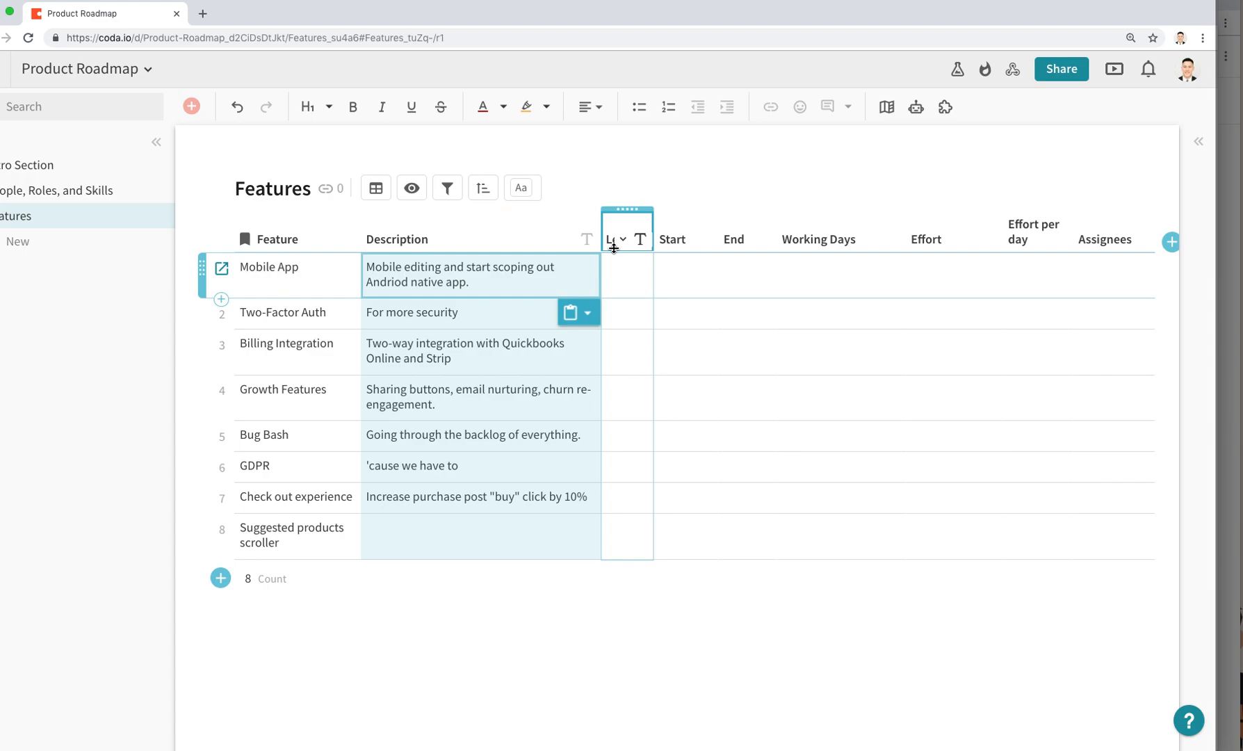
drag(601, 238, 583, 240)
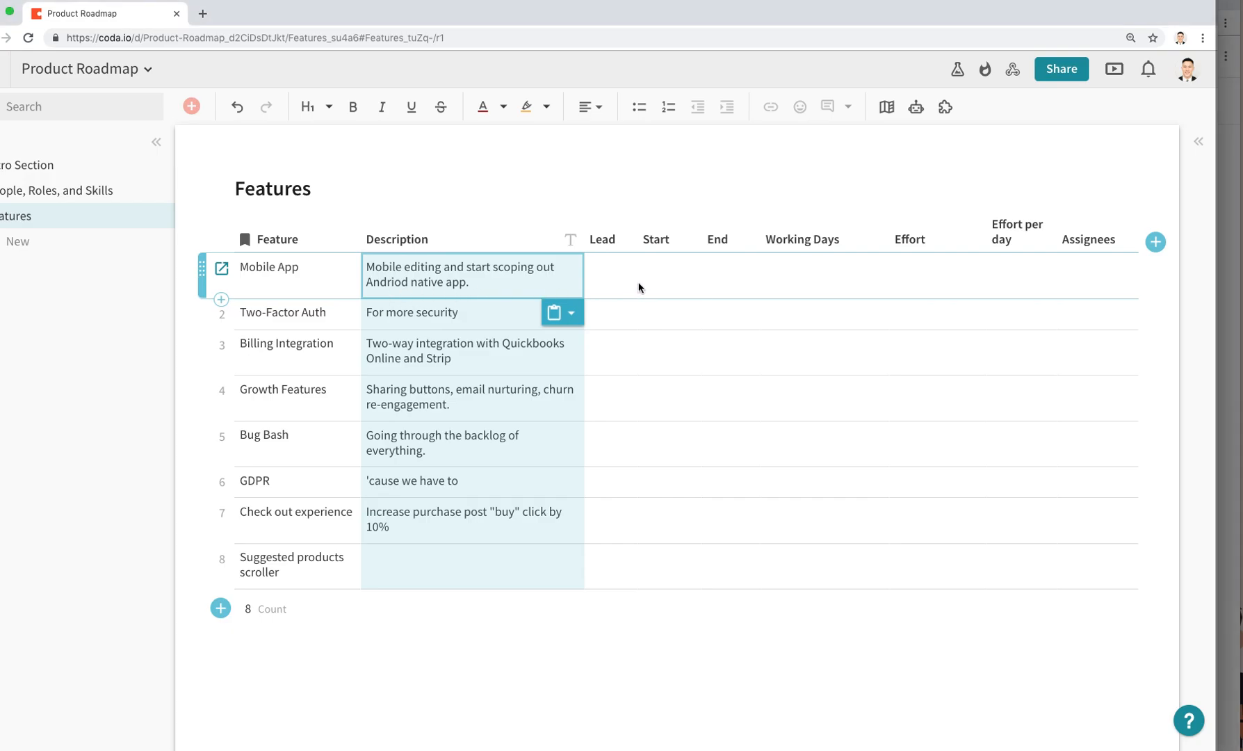
Format the Start column of the Features table as Date.
click(673, 239)
click(688, 239)
click(730, 305)
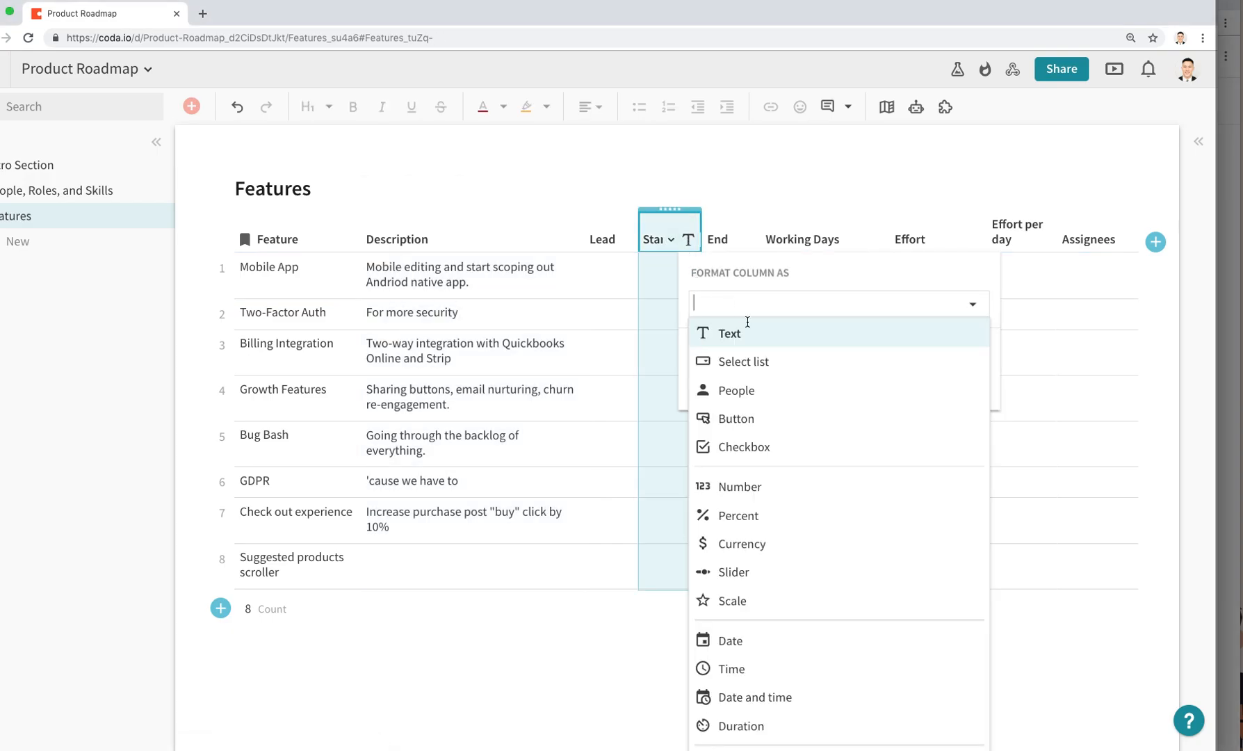
click(744, 640)
Format the End column as Date and widen it slightly.
click(715, 239)
click(747, 239)
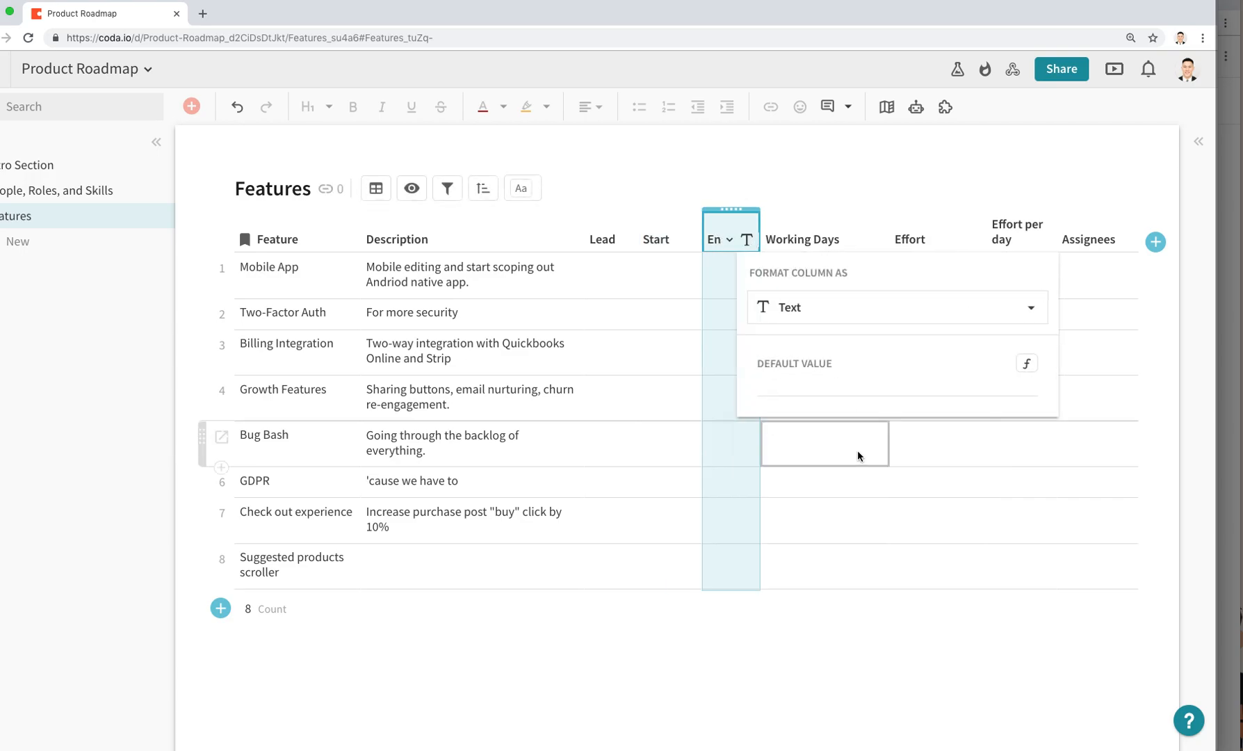
click(849, 304)
scroll(836, 514, down, 1)
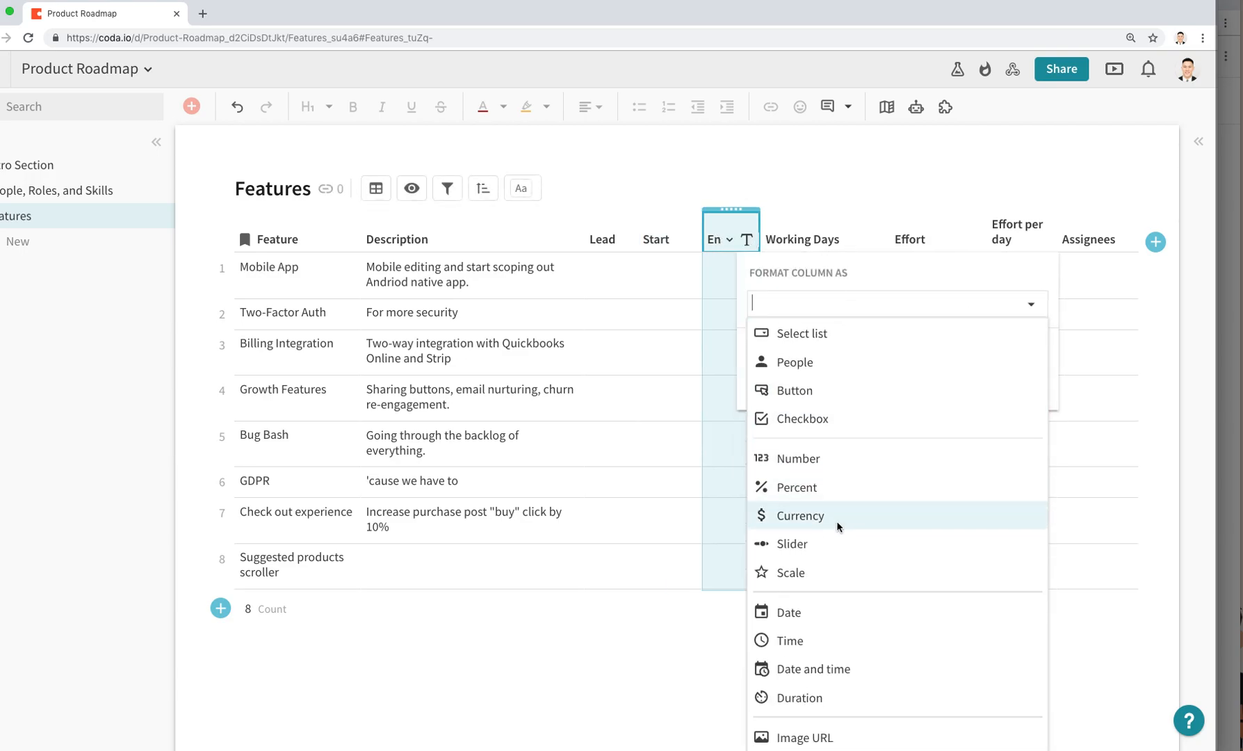
click(814, 608)
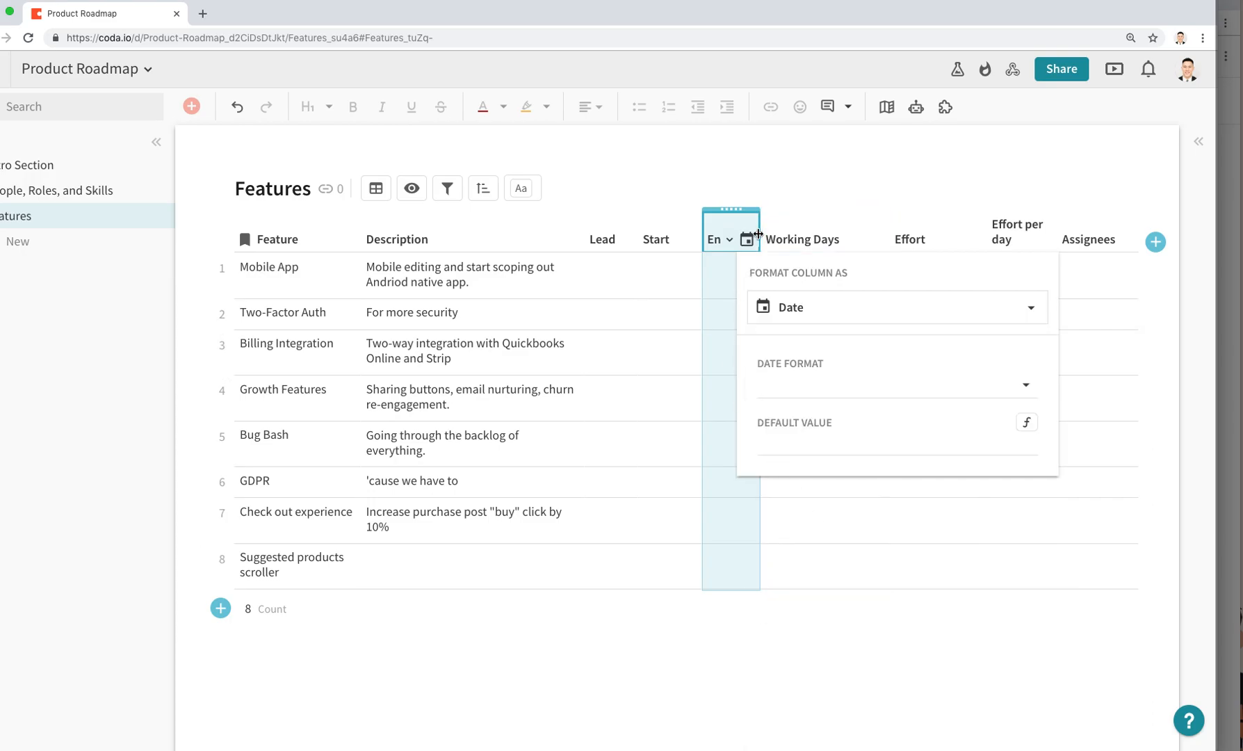
drag(758, 234, 776, 234)
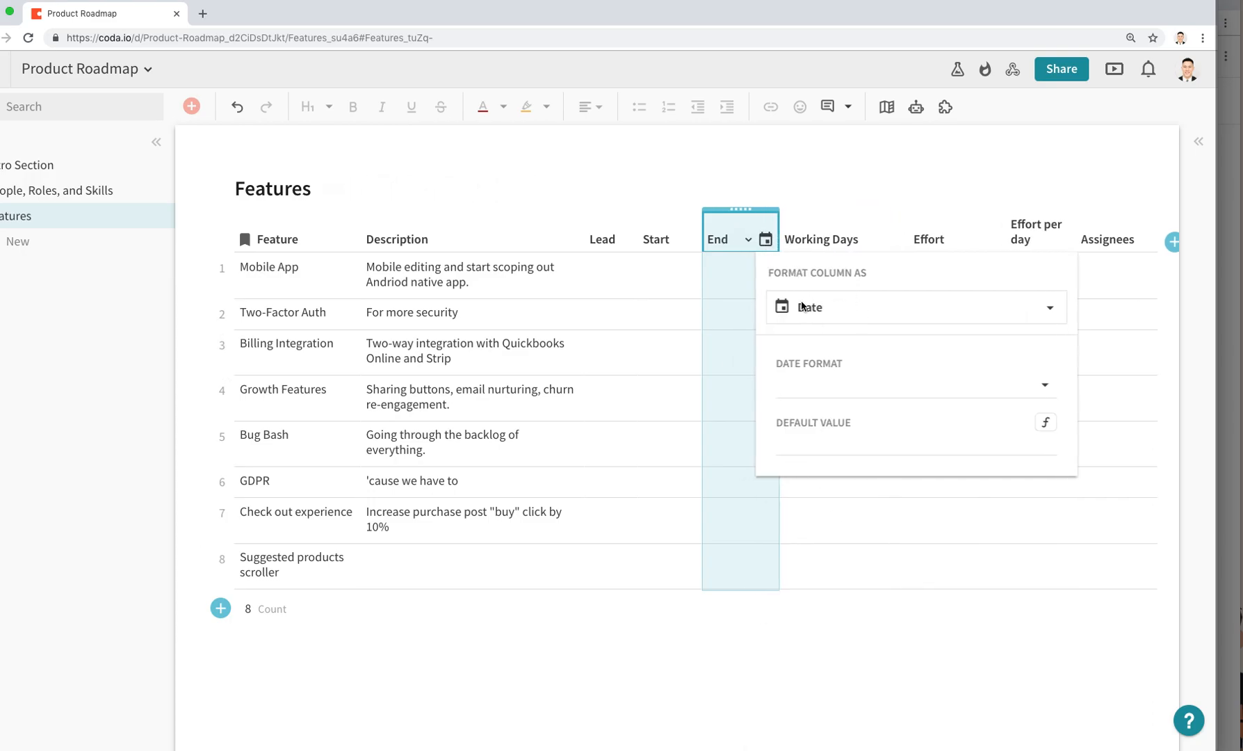
click(673, 264)
click(646, 280)
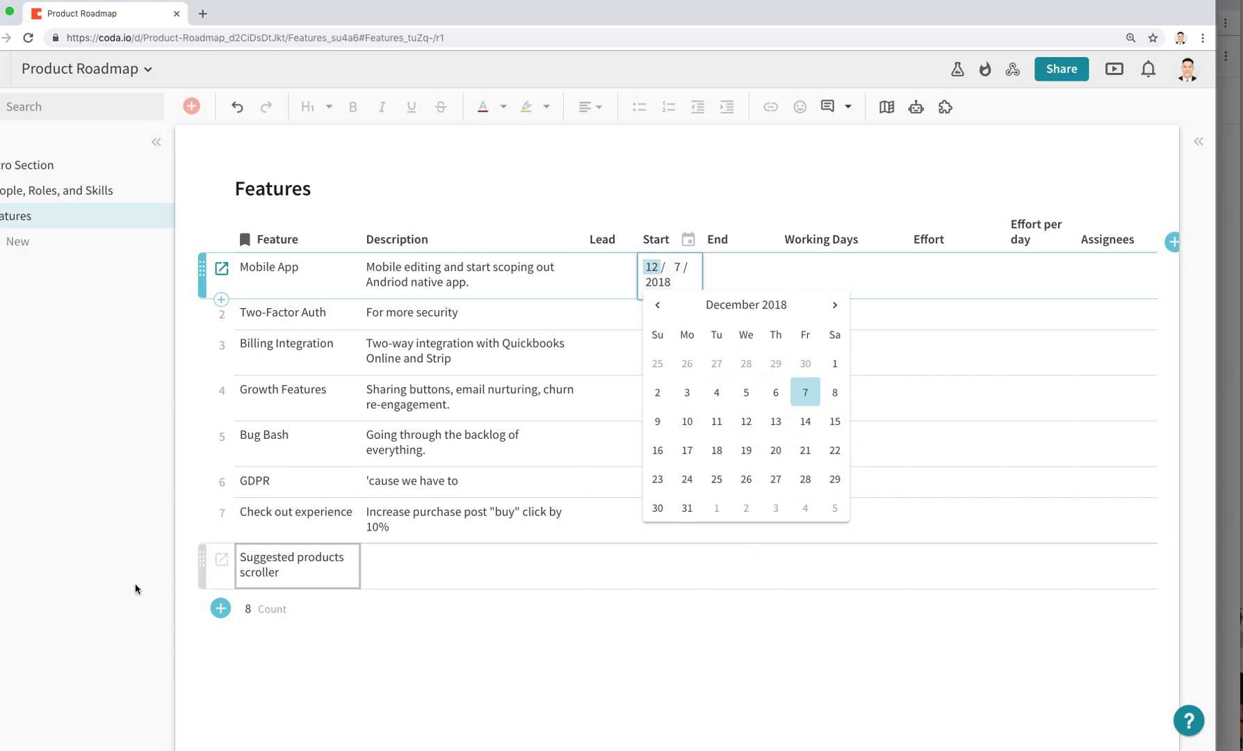
key(Escape)
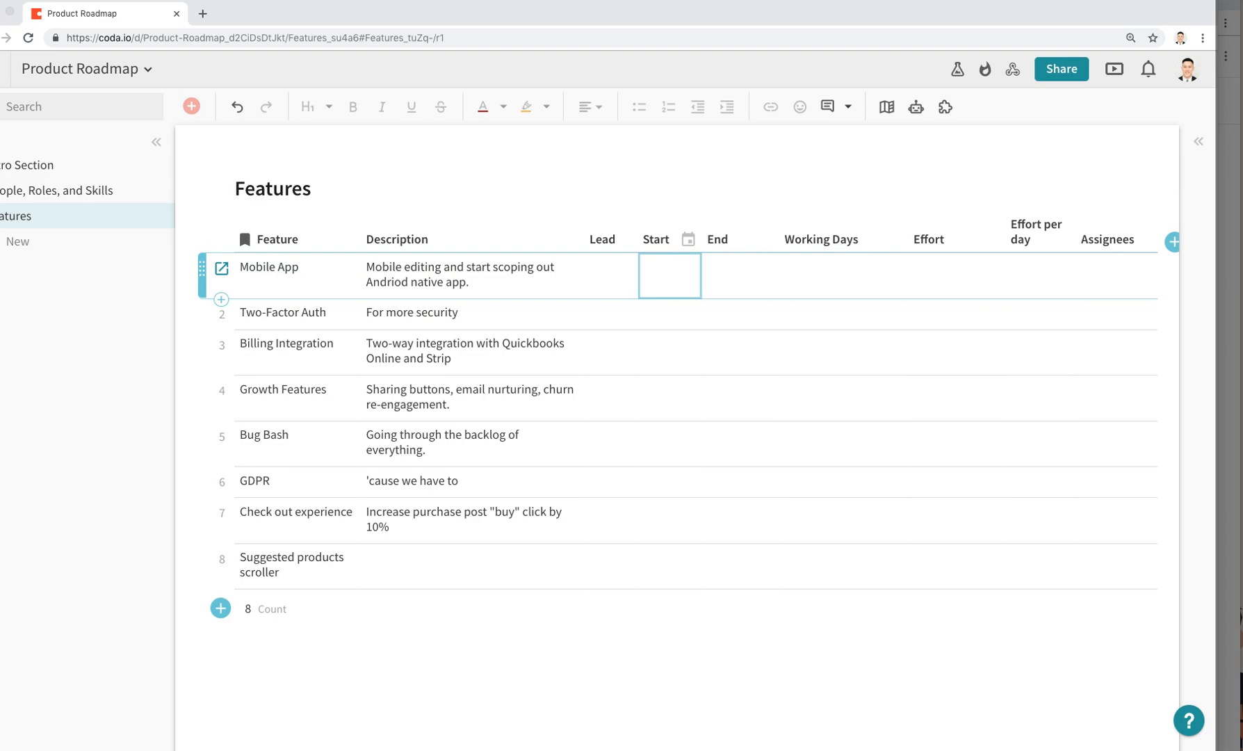
Paste the copied start and end dates for all eight features, beginning with 10/1/2018 and 11/9/2018 in the Mobile App row.
click(644, 290)
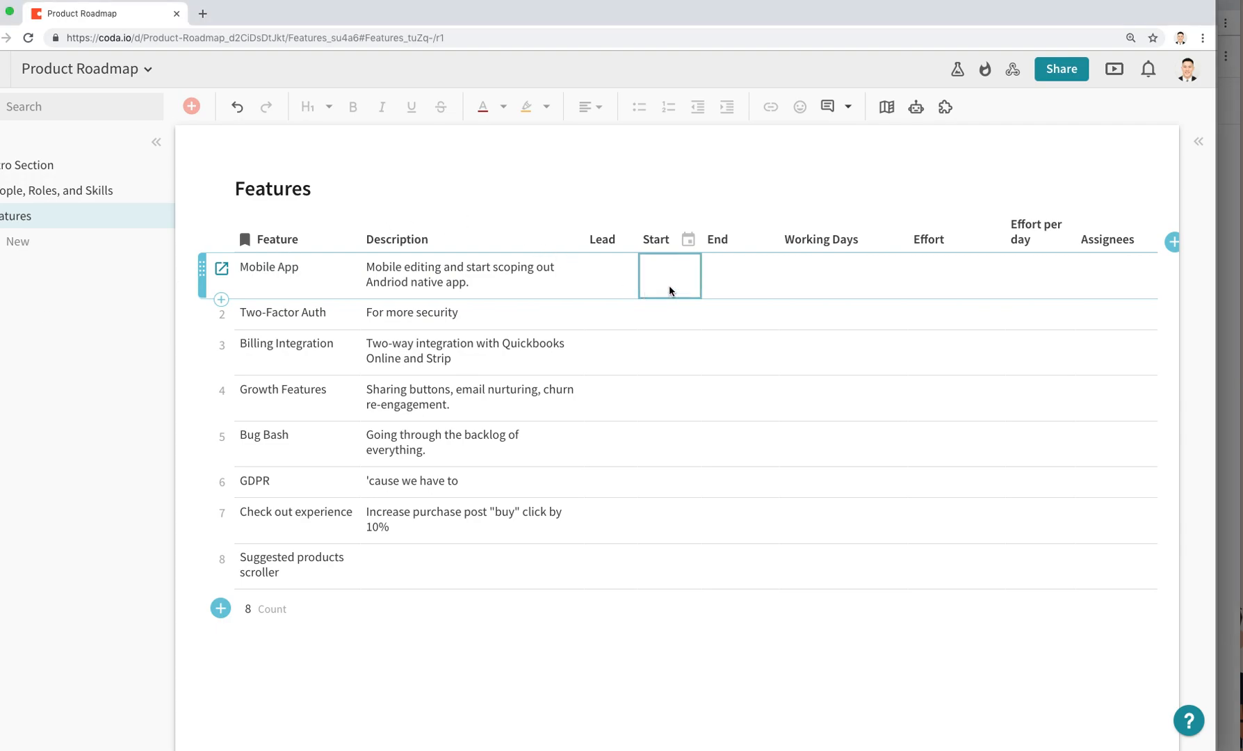
key(ctrl+v)
double_click(734, 489)
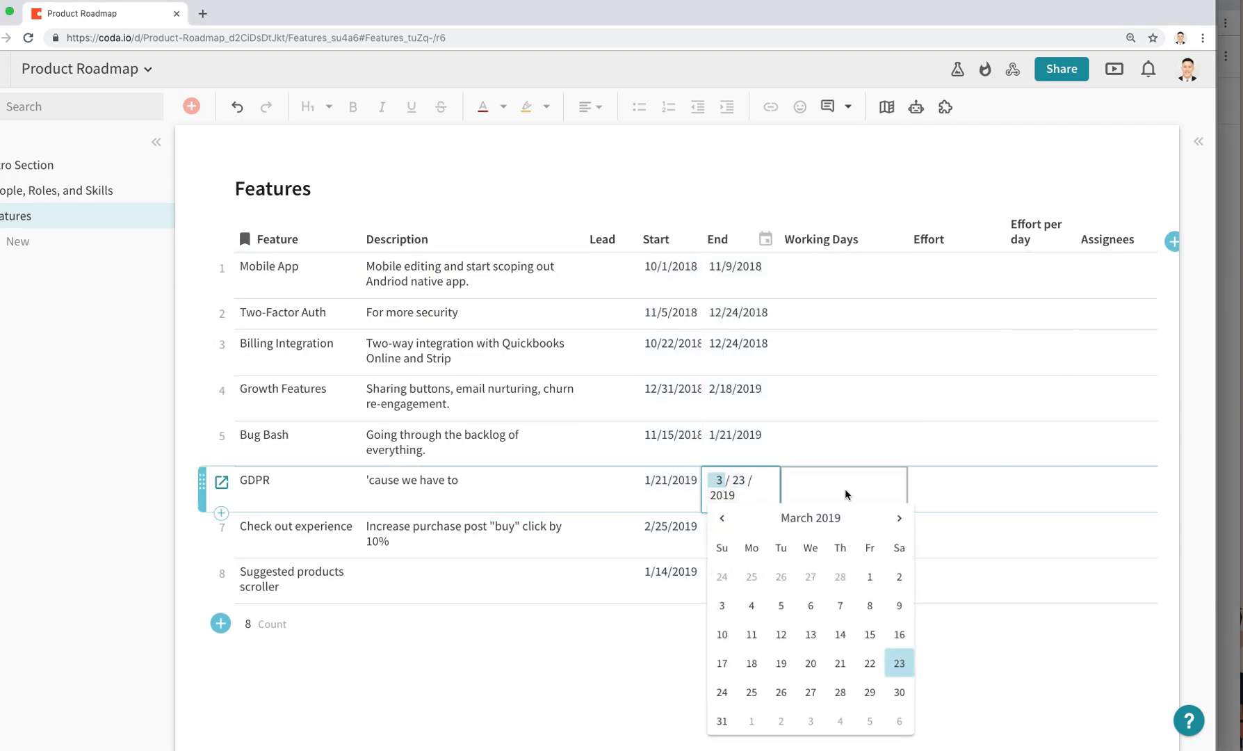
key(Escape)
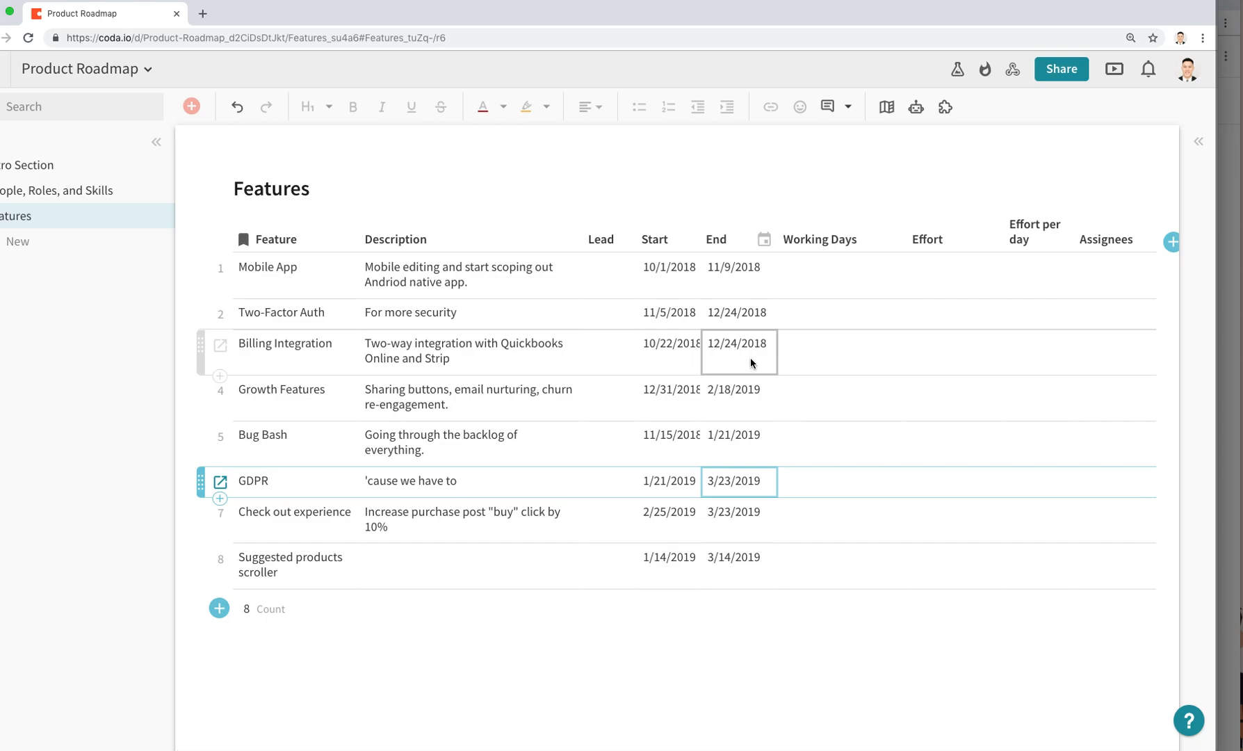
Format the Working Days column as Number and narrow it so its heading wraps onto two lines.
key(super+Tab)
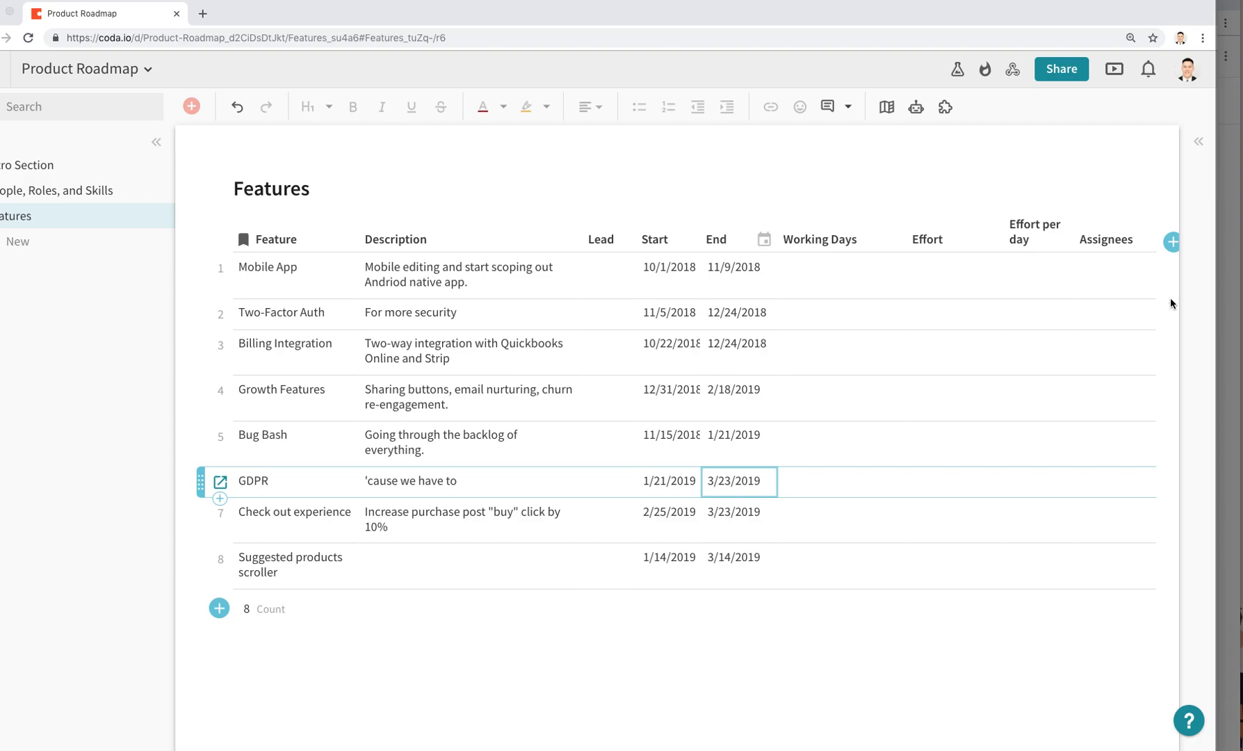
key(super+Tab)
click(848, 239)
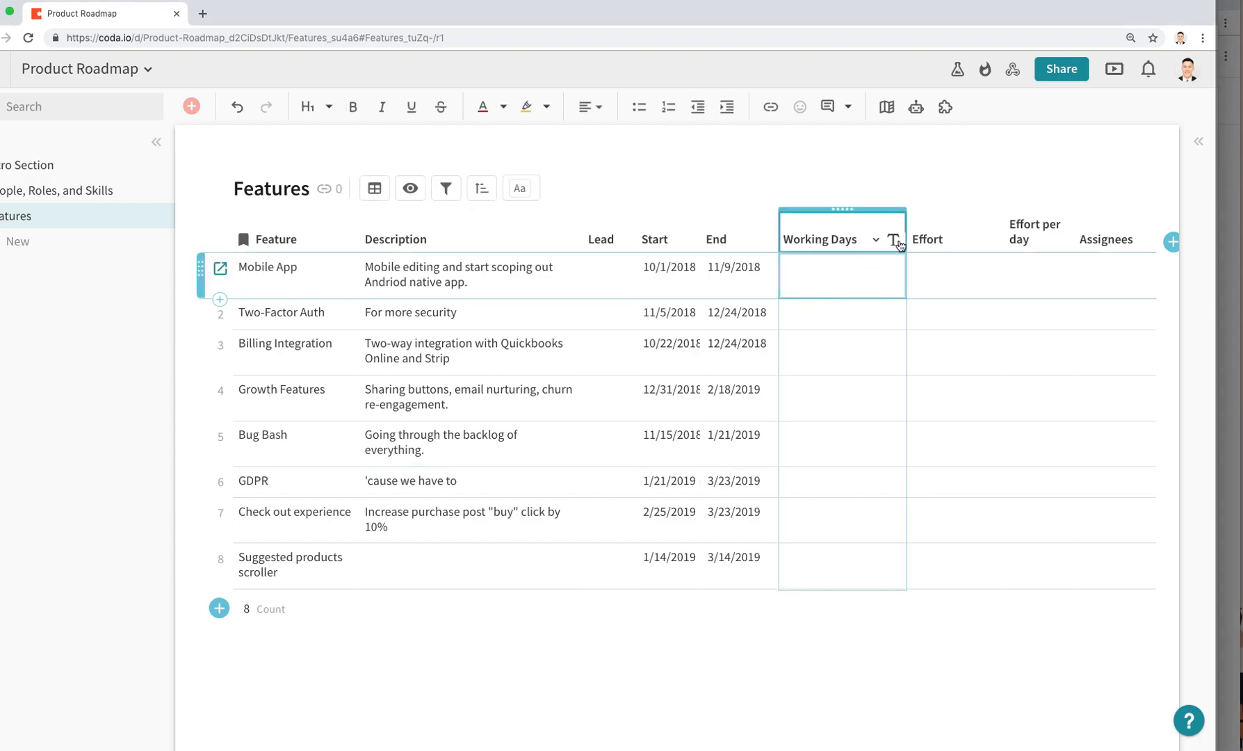
click(894, 242)
click(896, 305)
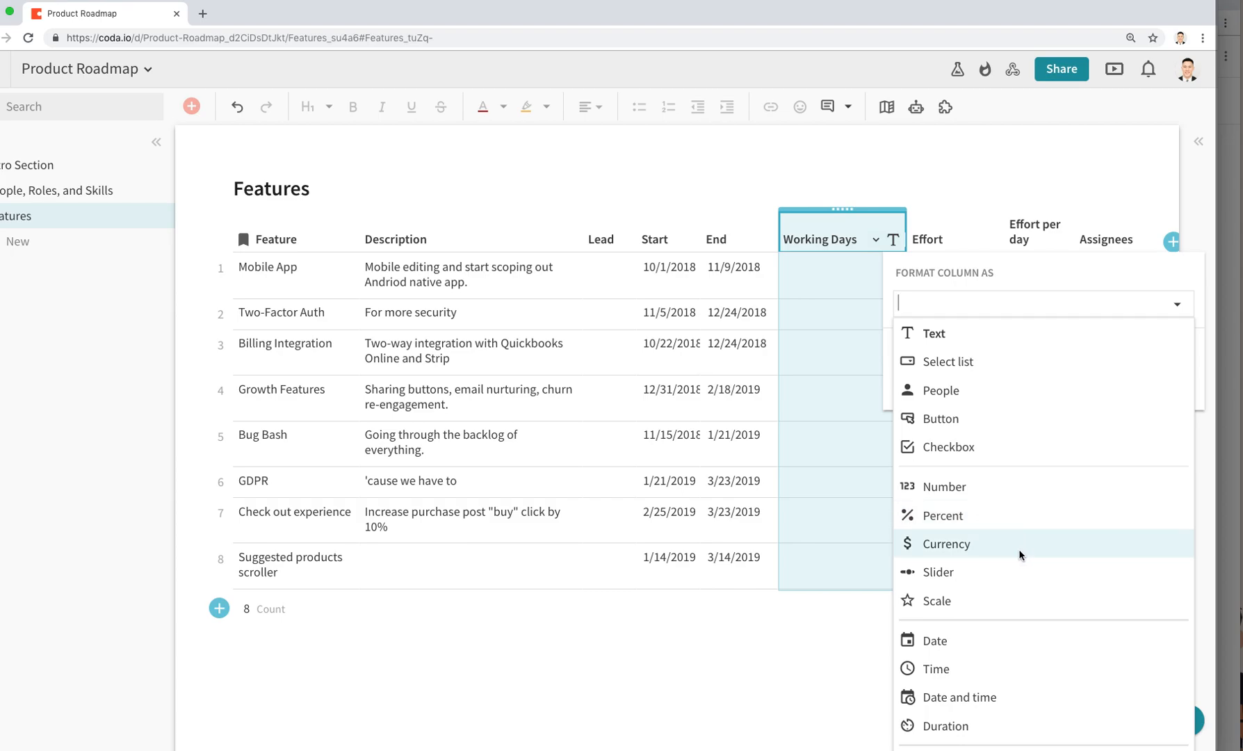
scroll(1020, 554, down, 1)
click(1003, 434)
drag(899, 244, 855, 244)
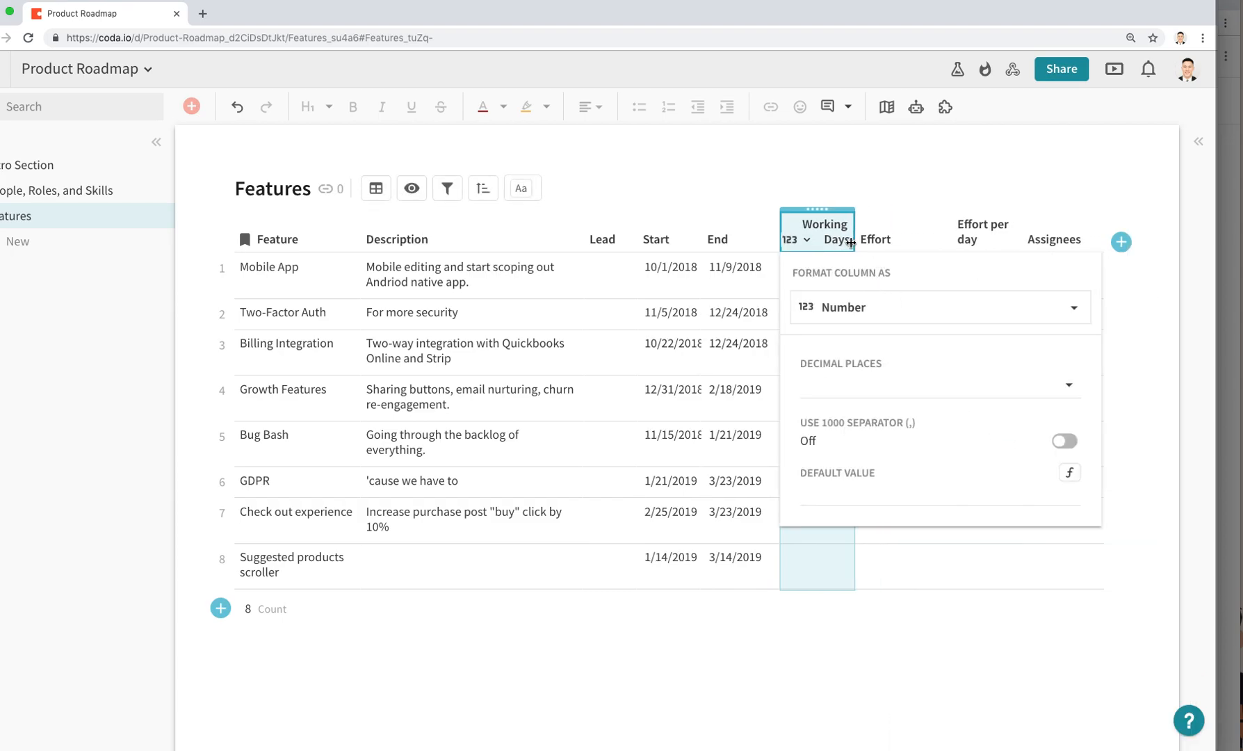
Give the Working Days column the formula NetWorkingDays(Start,End), leaving out the holidays argument.
click(860, 579)
click(827, 355)
click(809, 278)
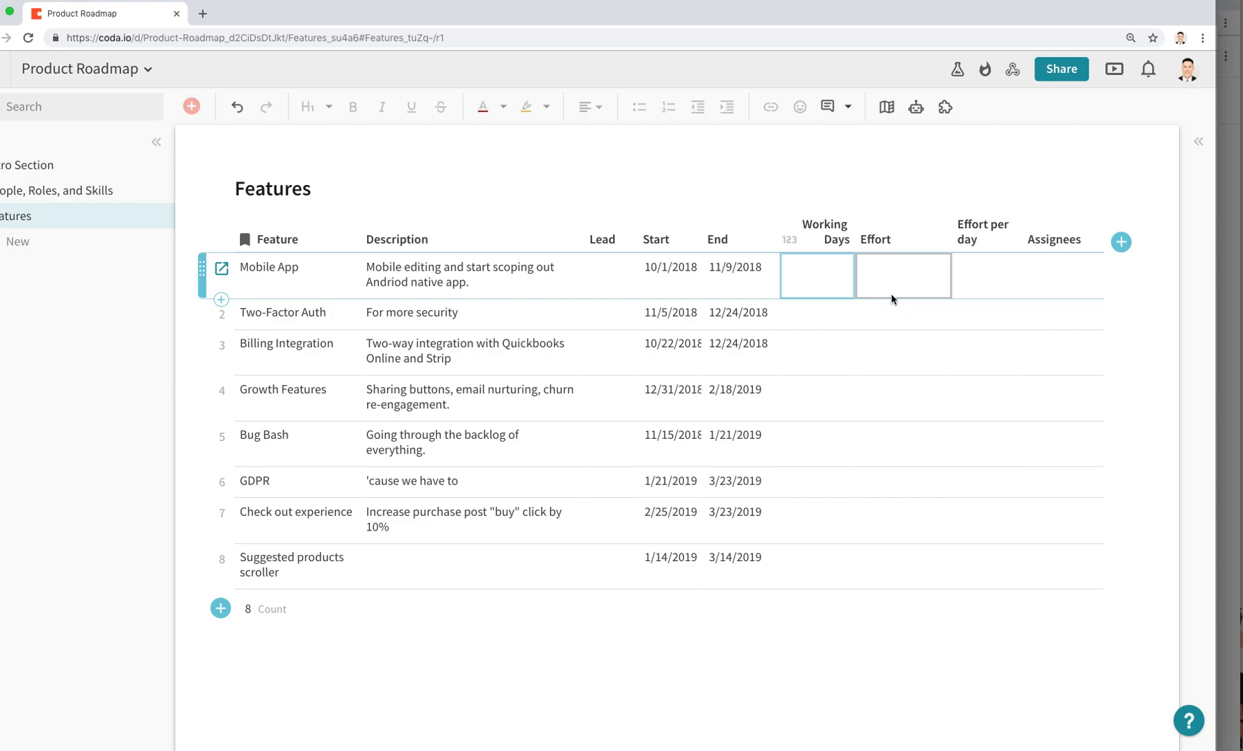
key(equal)
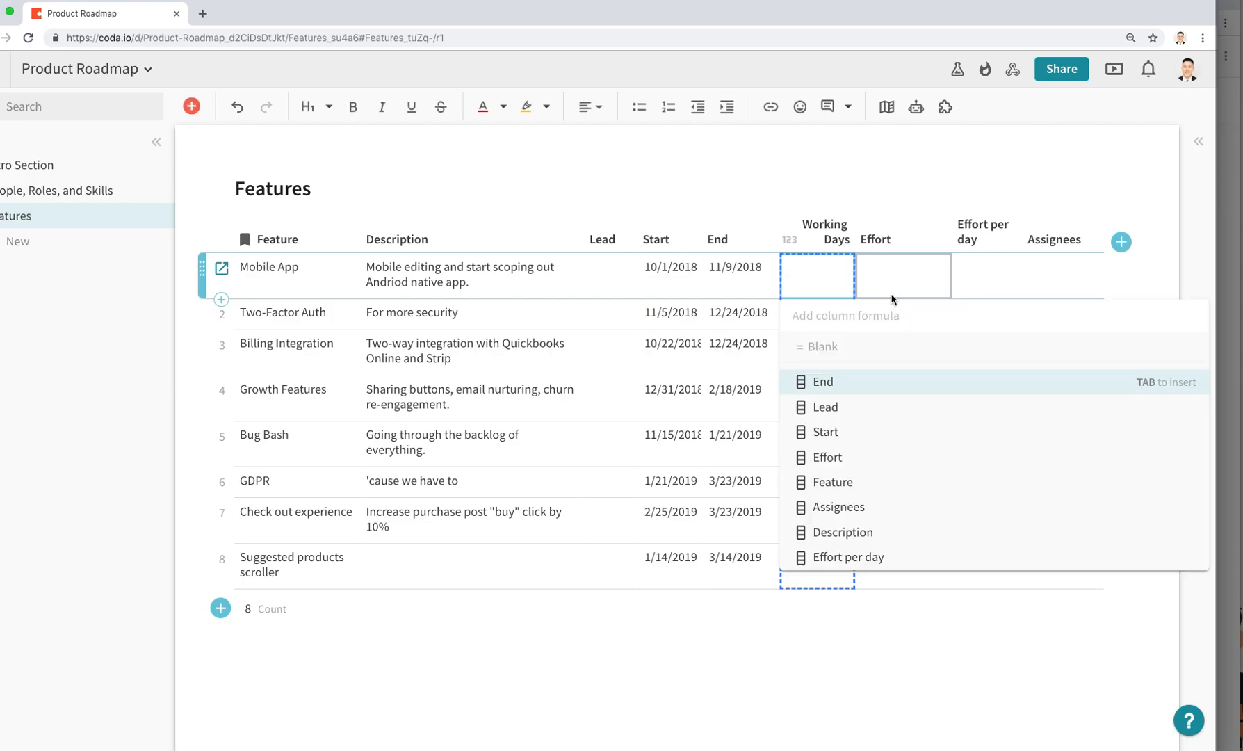
text(NetWorkingDays)
key(Tab)
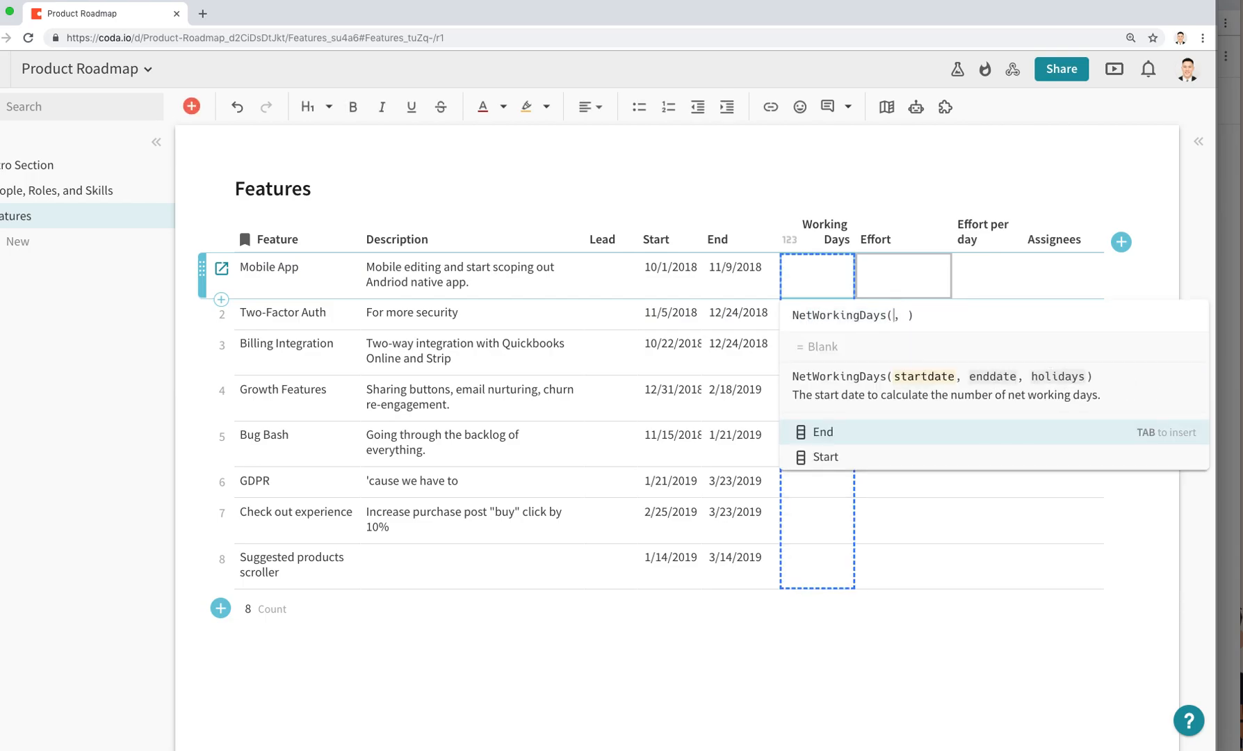
text(Start)
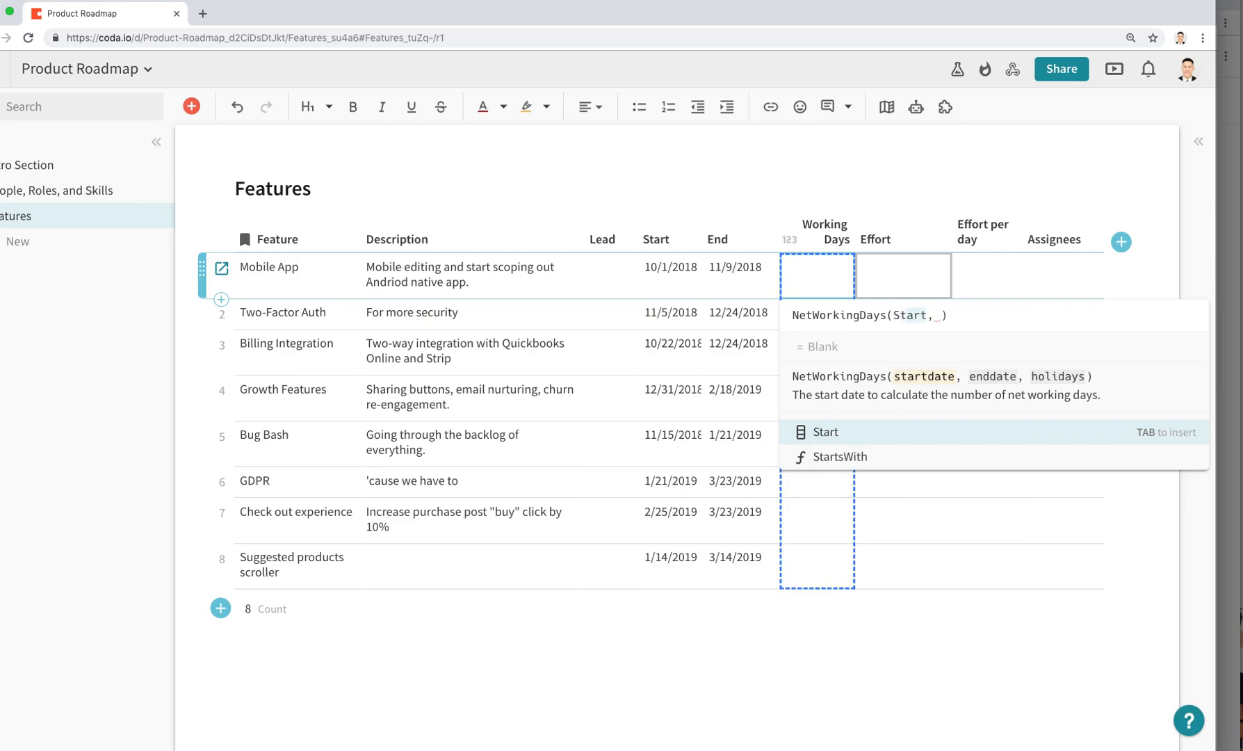
key(Tab)
text(,End)
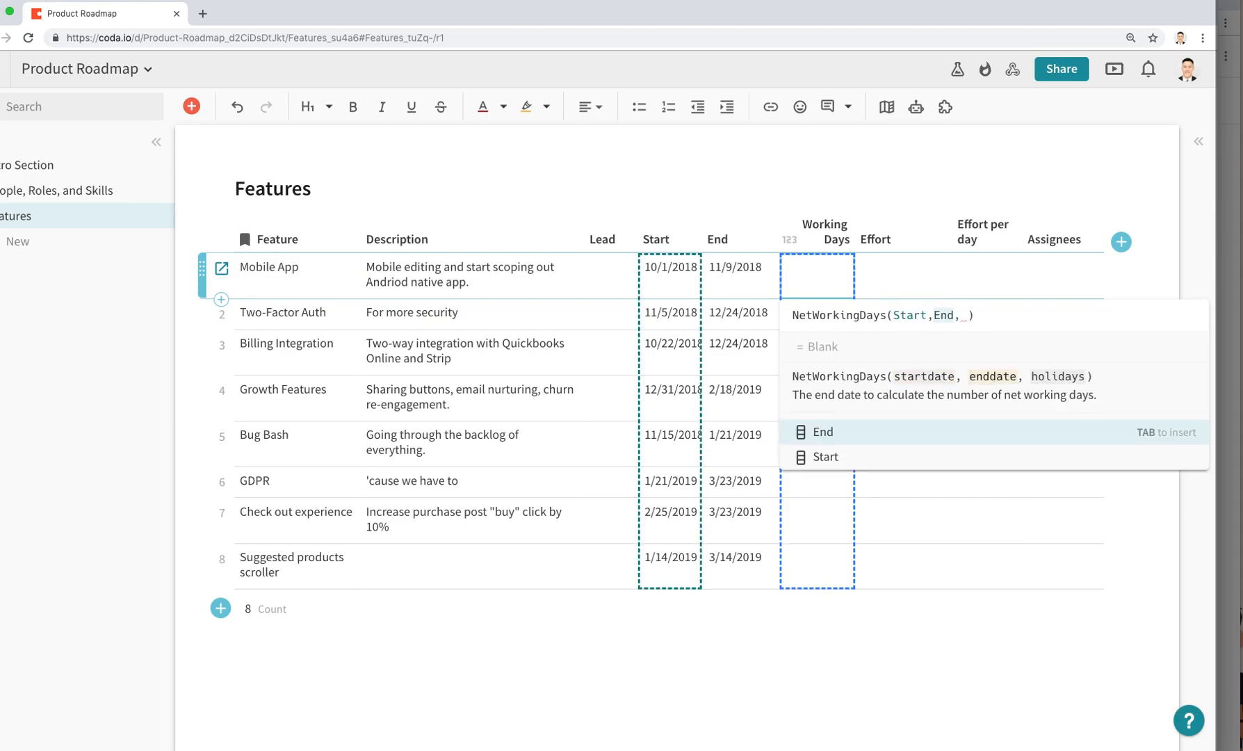
key(Tab)
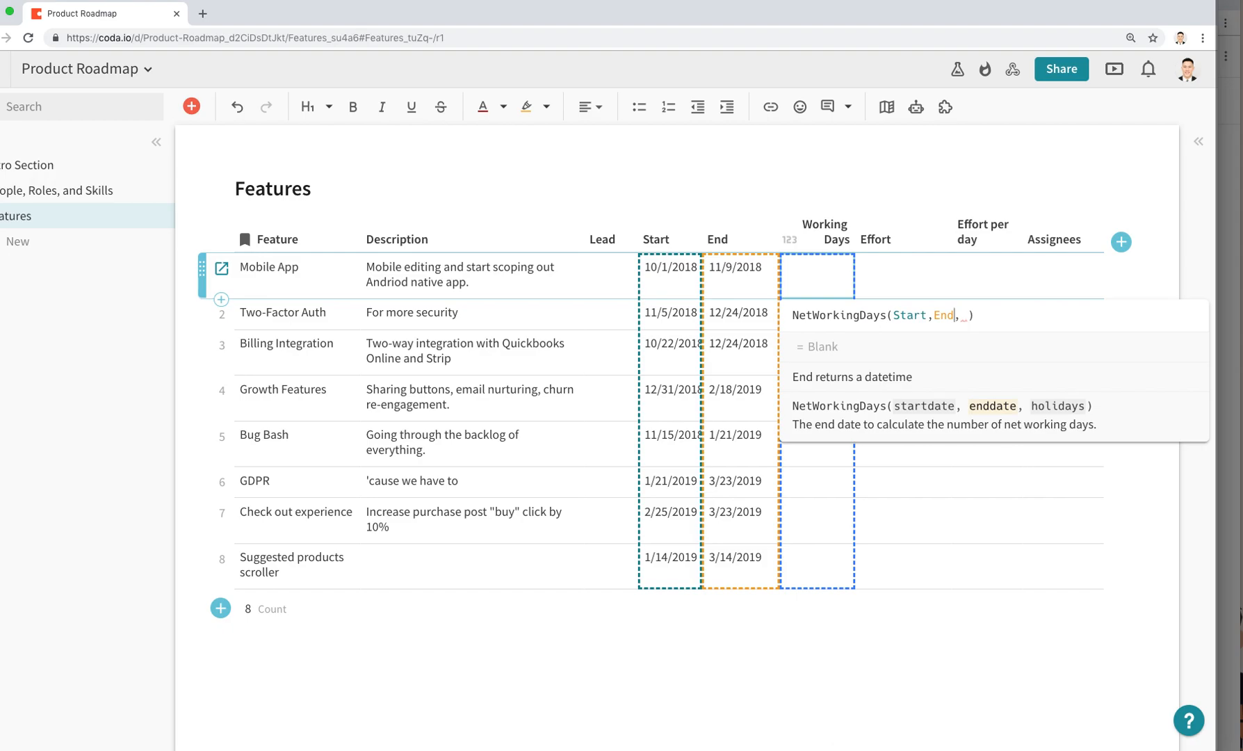
key(BackSpace)
key(Return)
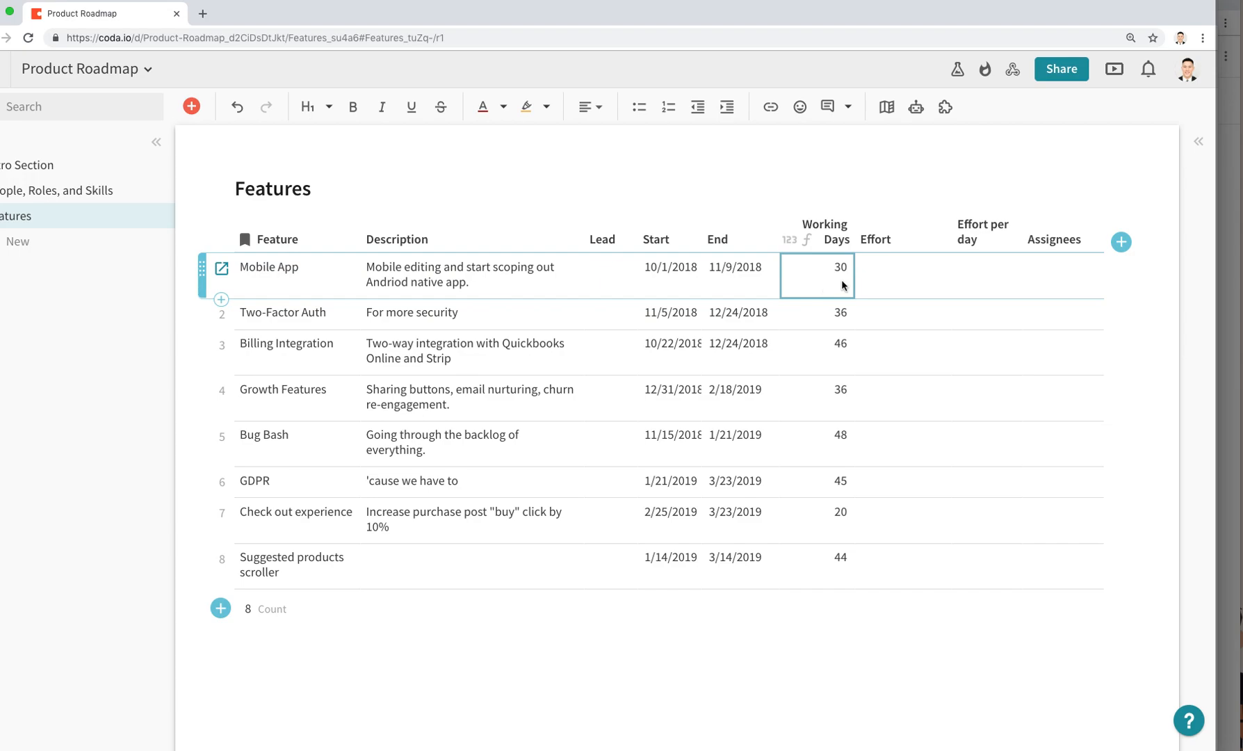
Format the Effort column of the Features table as Number and narrow it.
key(super+Tab)
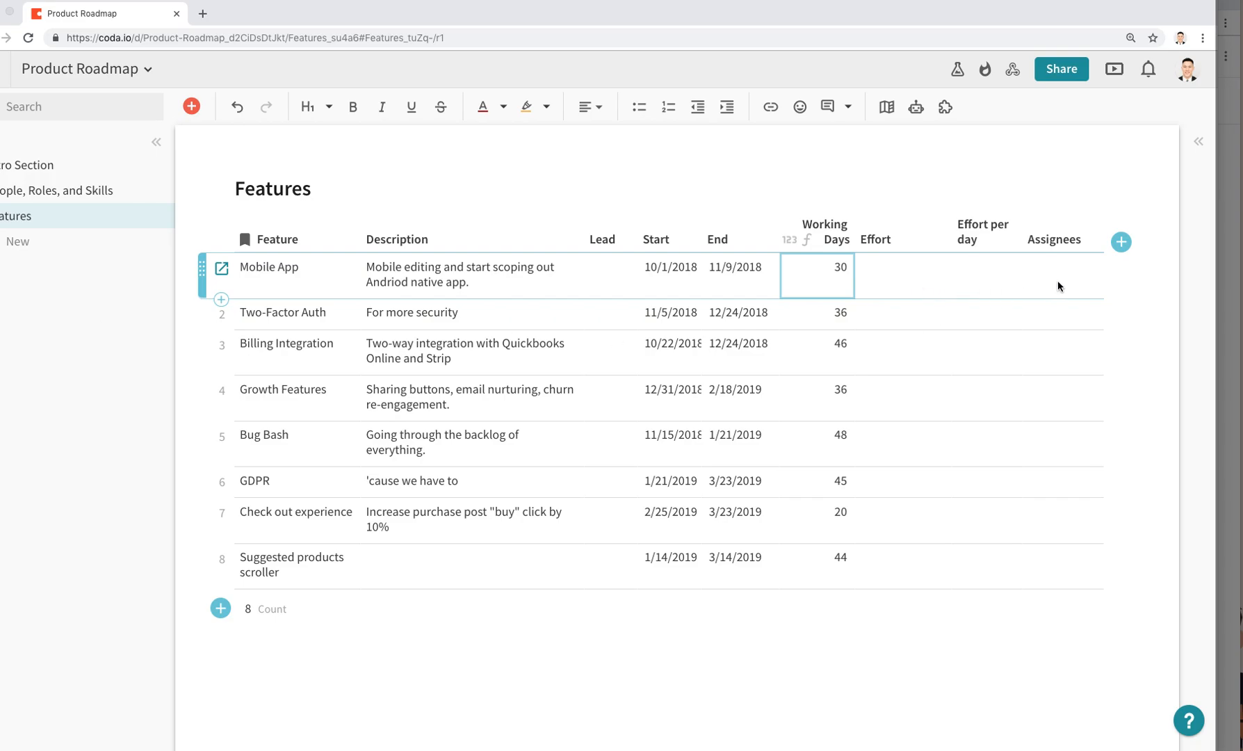
click(937, 240)
click(940, 241)
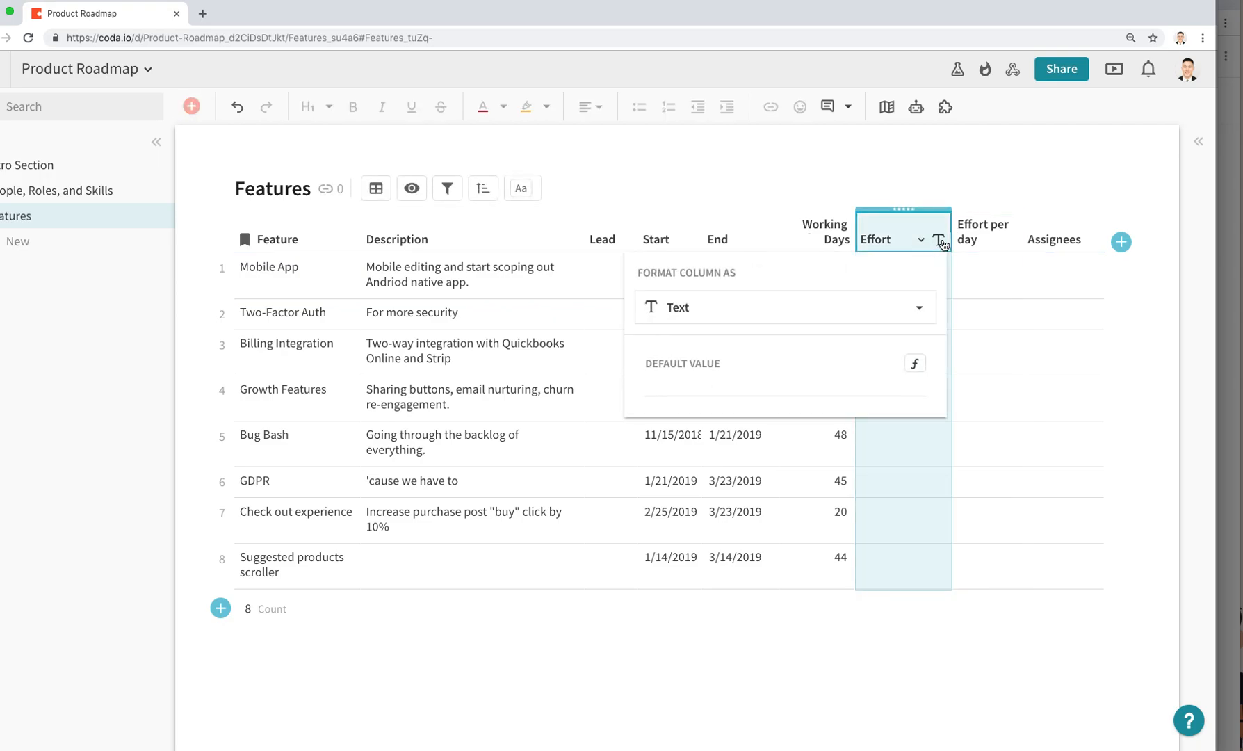
click(883, 304)
scroll(848, 413, down, 1)
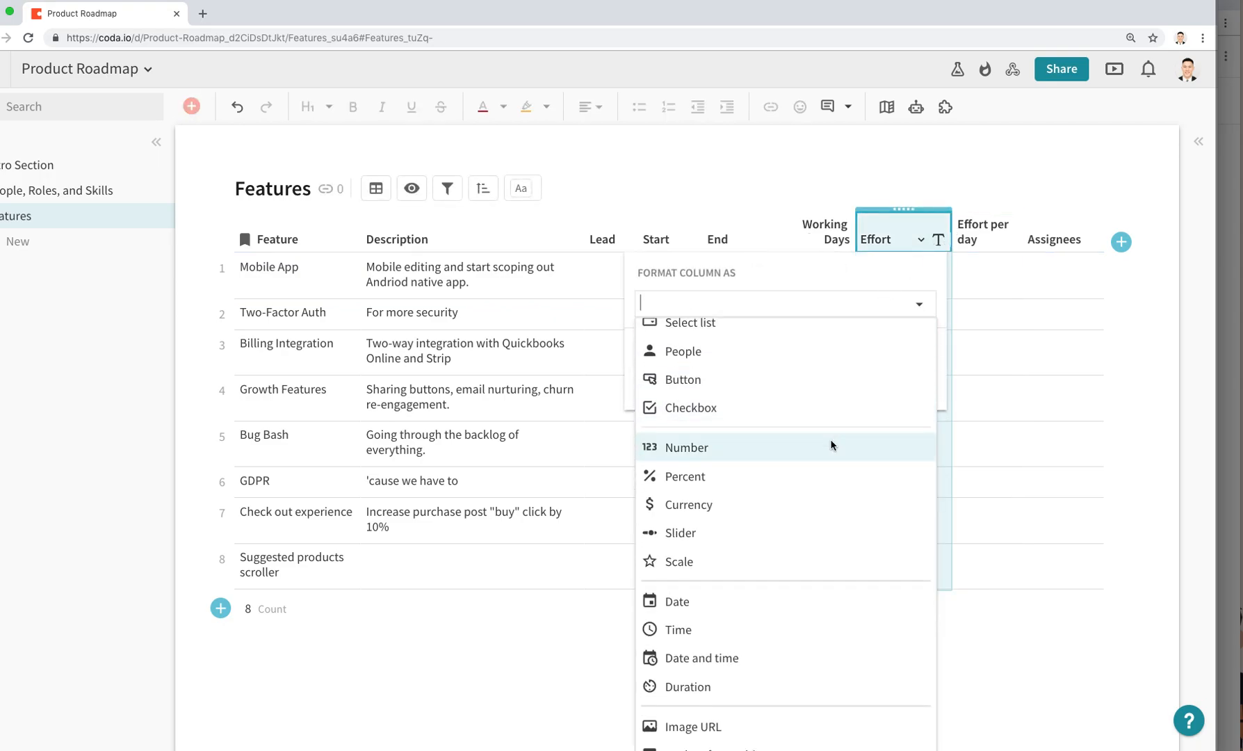
click(831, 445)
drag(951, 241, 924, 242)
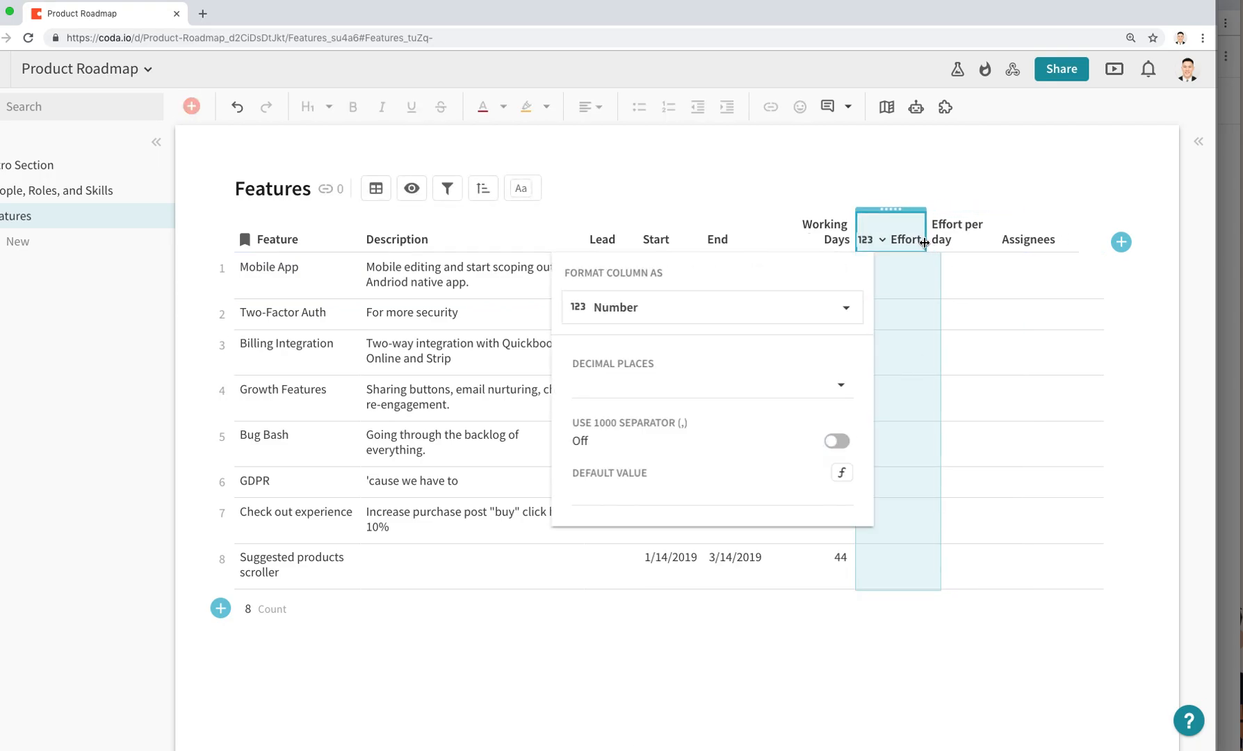
Format the Effort per day column of the Features table as Number.
click(953, 235)
click(977, 240)
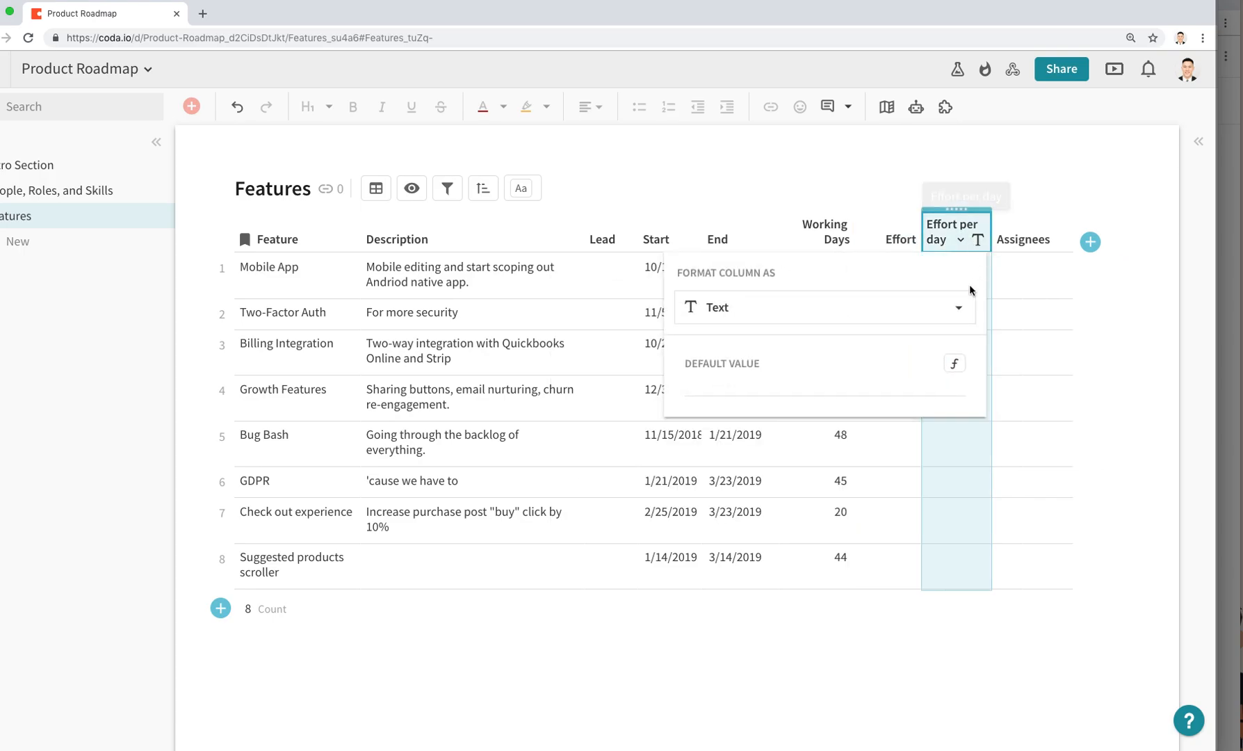
click(956, 307)
click(834, 485)
shift+click(996, 239)
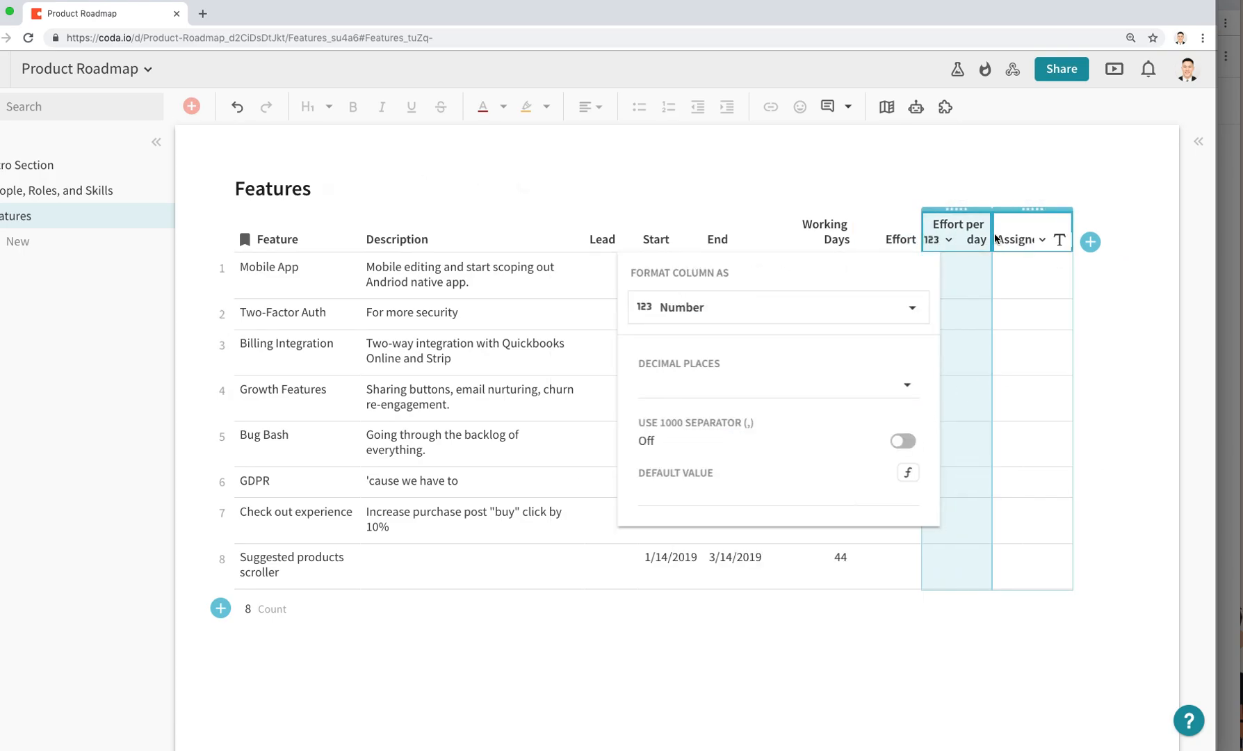
click(952, 400)
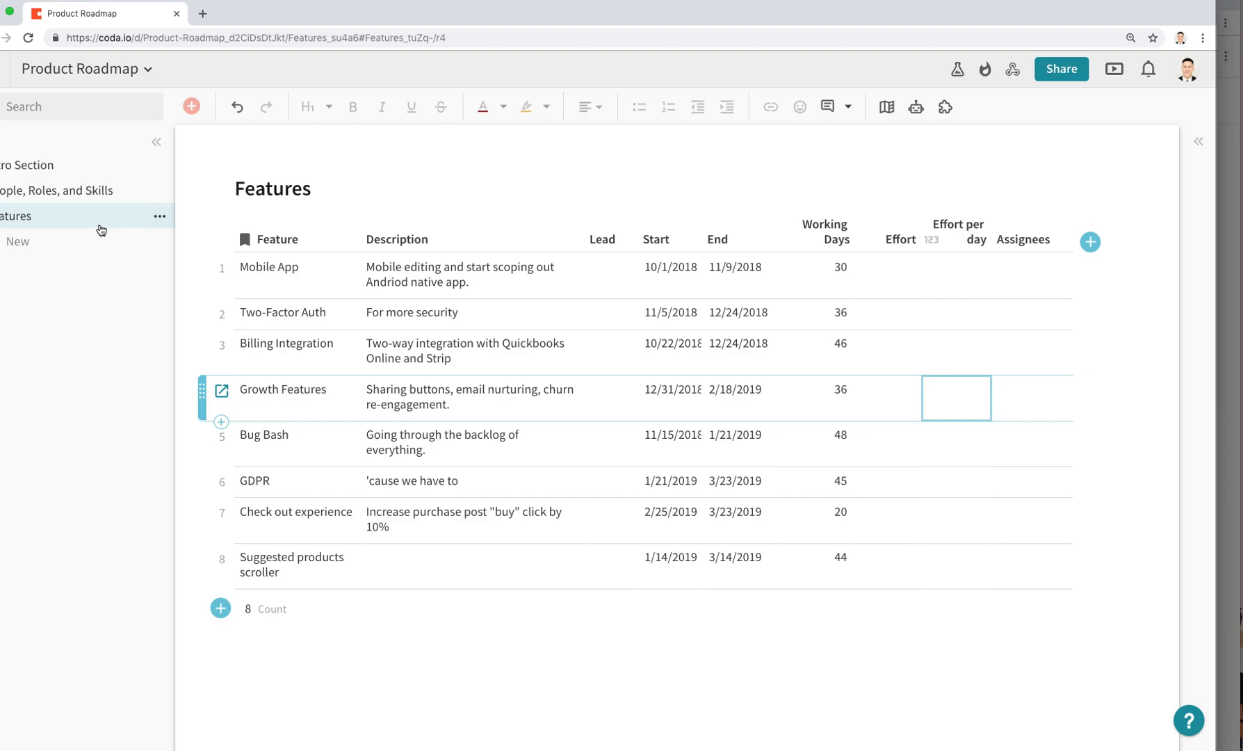
Add a new section after Features and name it Resource Allocation.
click(34, 248)
click(31, 270)
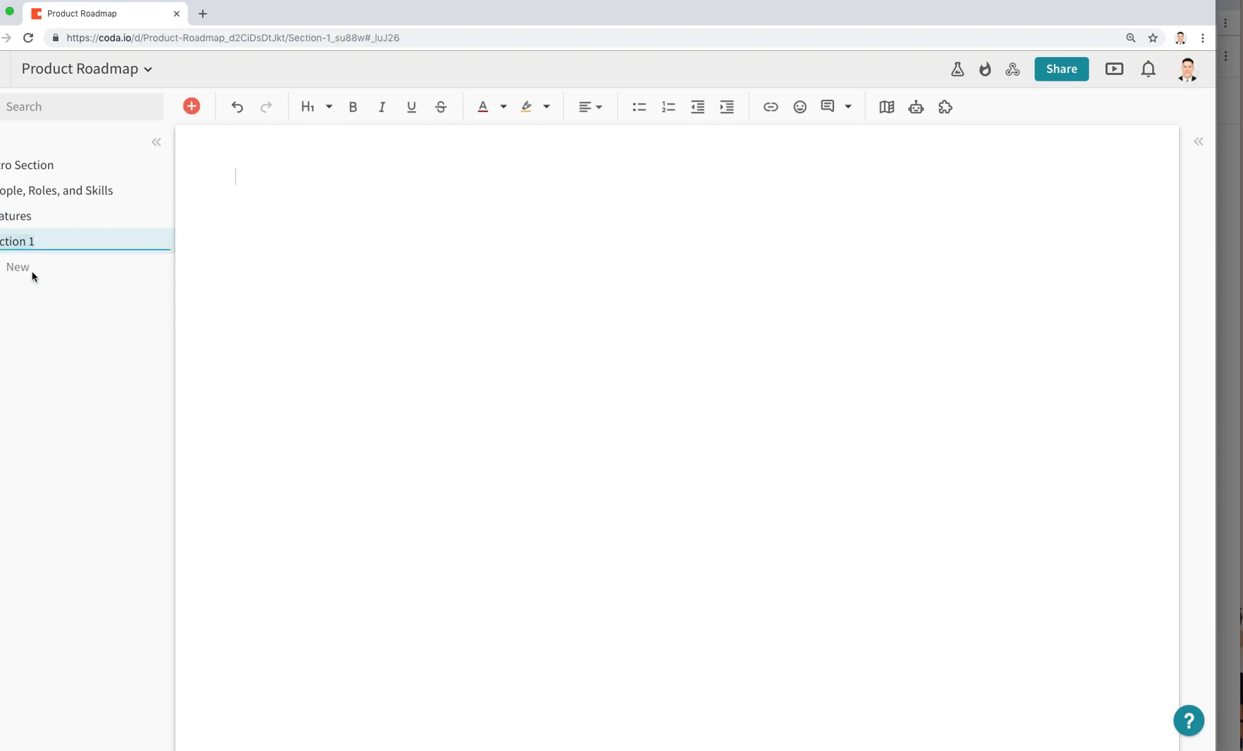
text(Resource)
text( Allocation)
key(Return)
Insert a table in the new section and title it Resource Allocation.
key(super+Tab)
click(284, 301)
key(super+alt+t)
text(Resource Al)
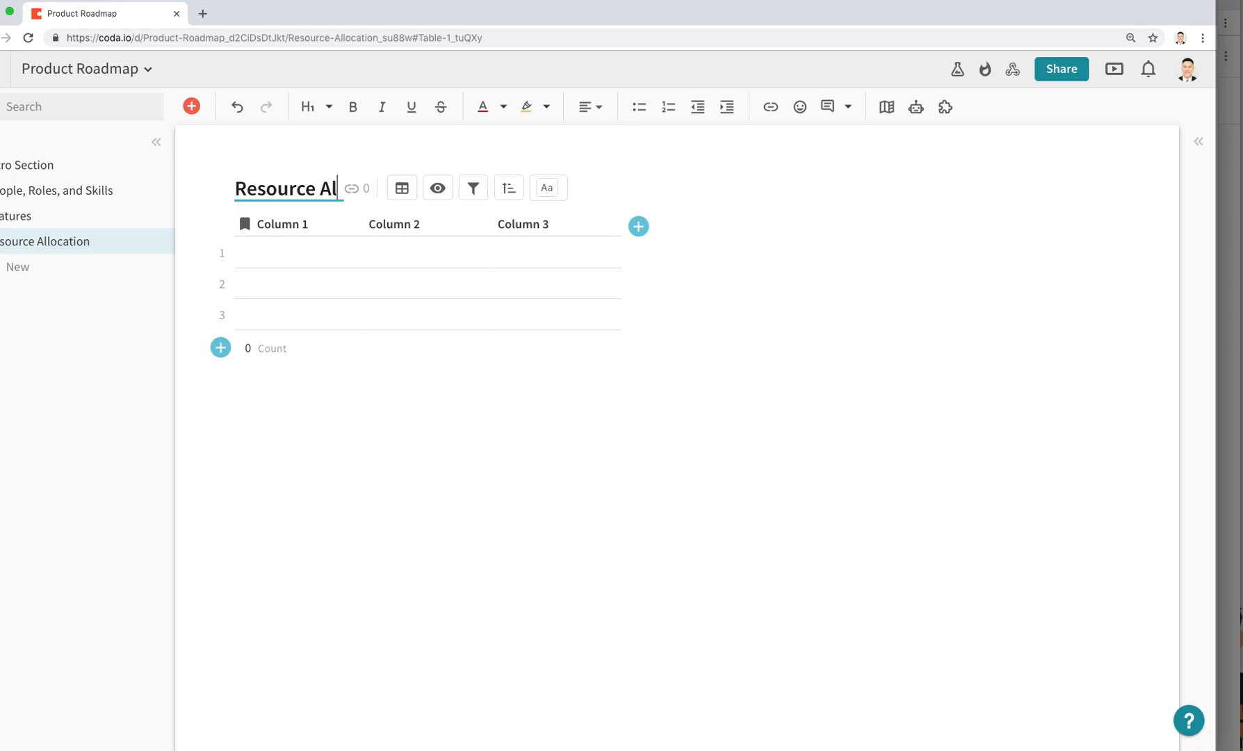
text(location)
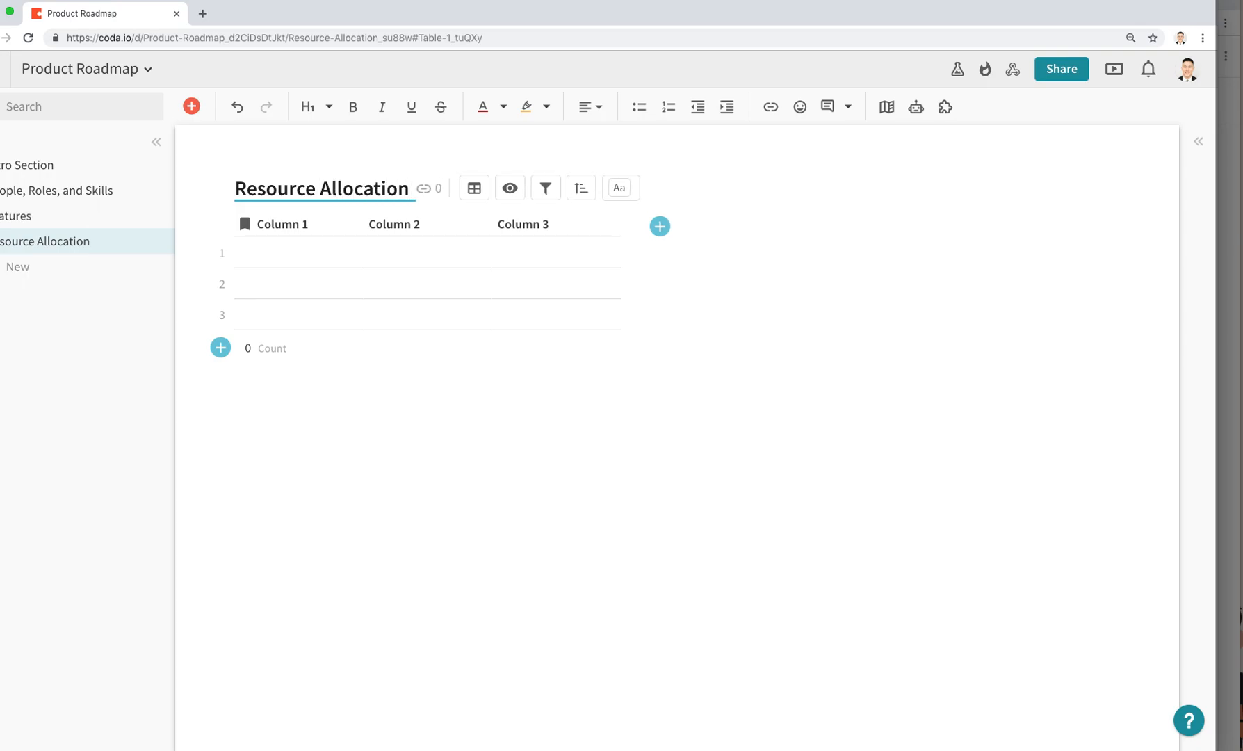
Rename the first two columns of the Resource Allocation table Feature and Role.
click(344, 236)
click(301, 234)
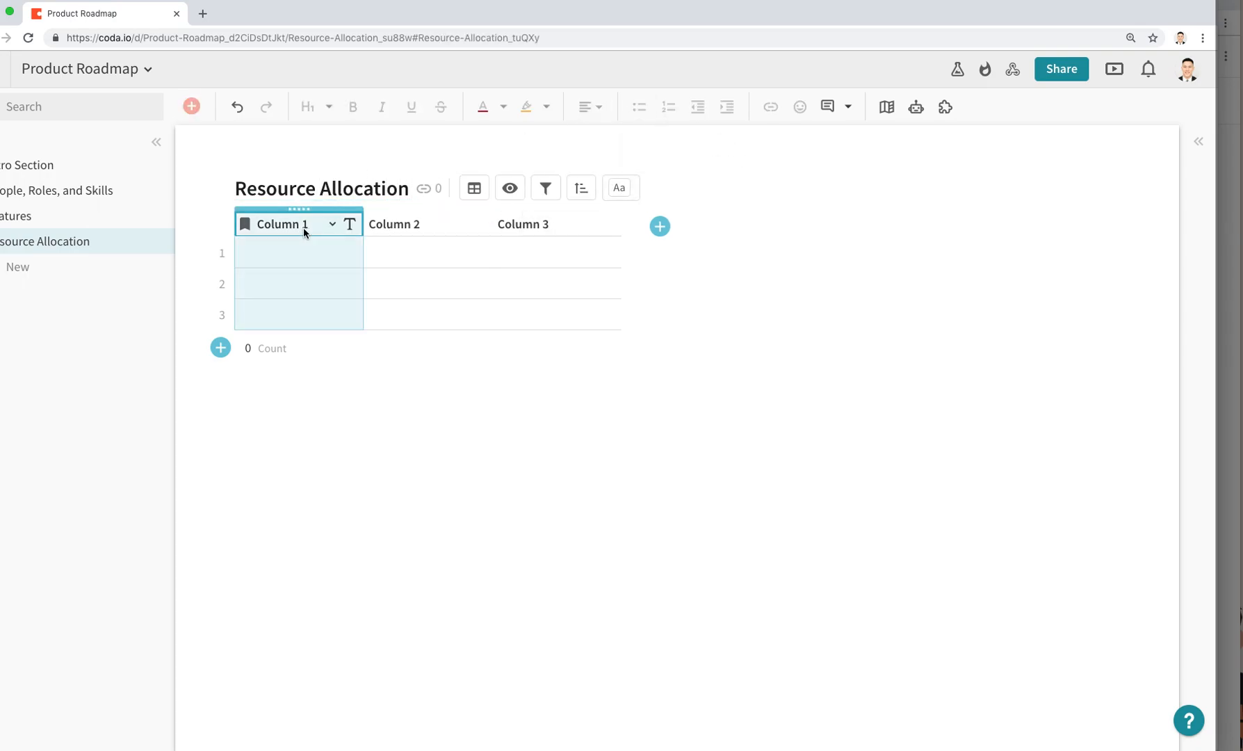
text(Feature)
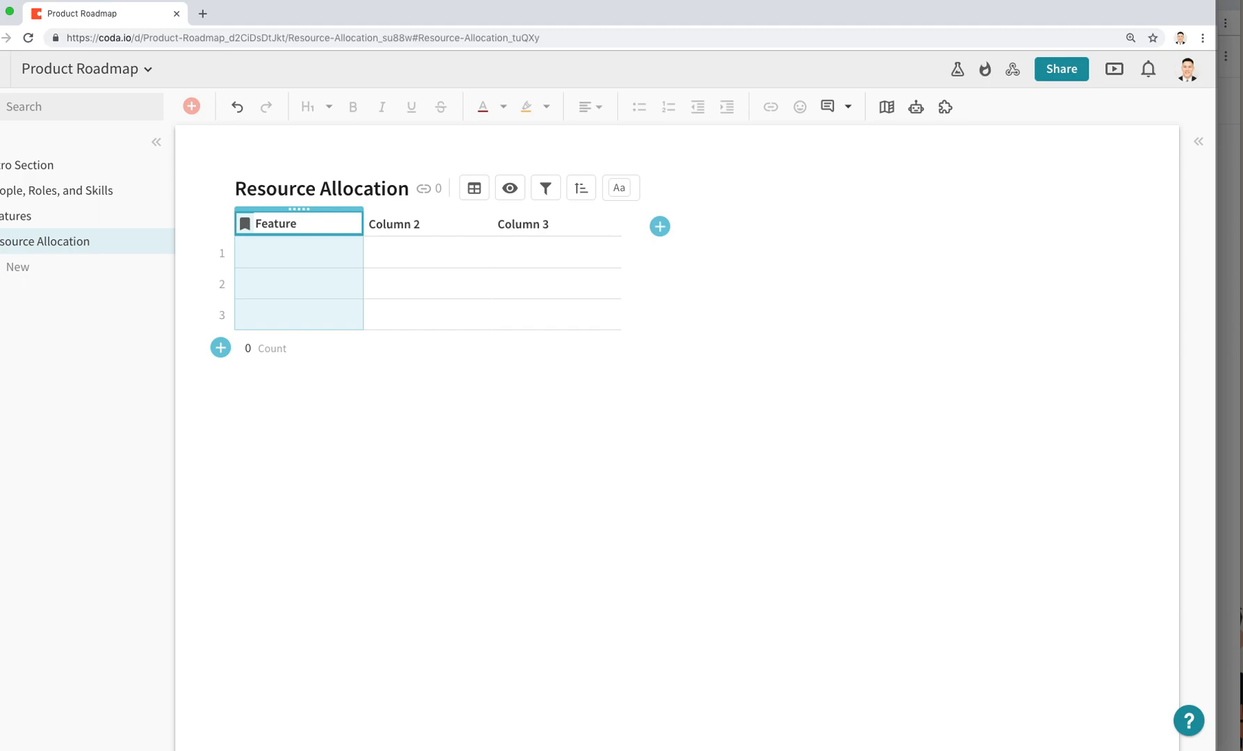
key(Tab)
text(Role)
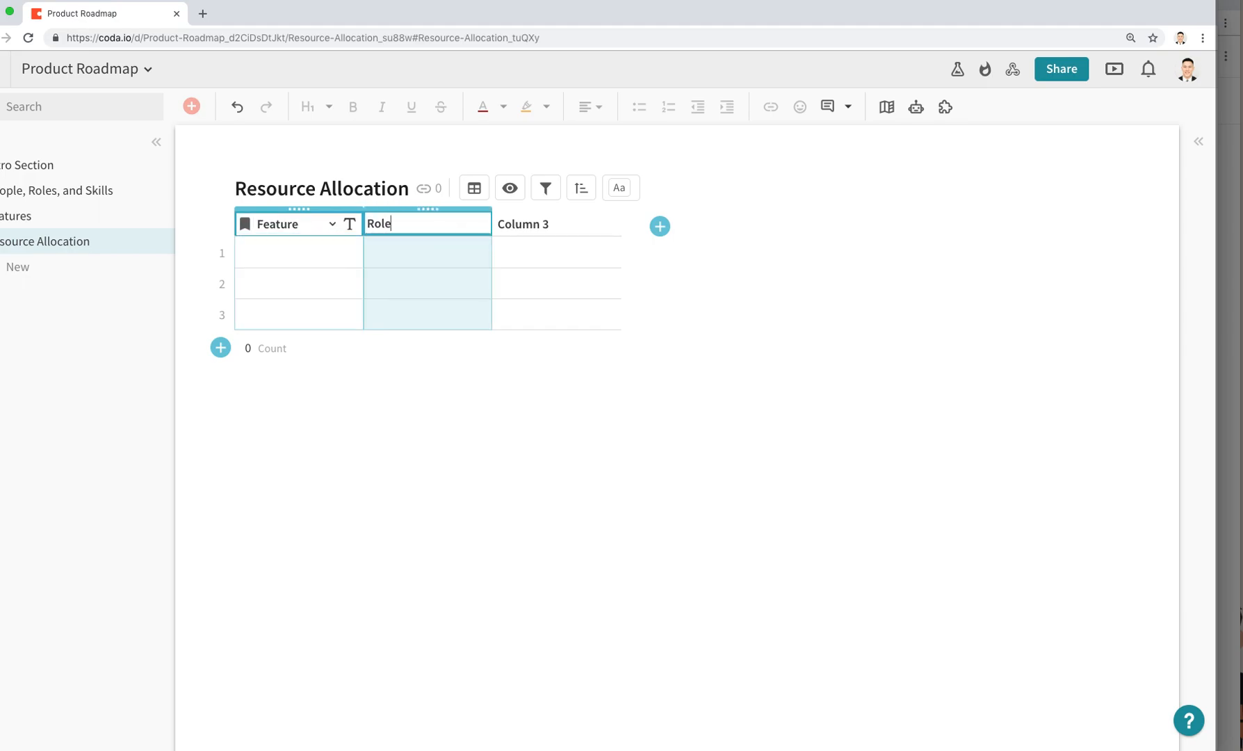
key(Tab)
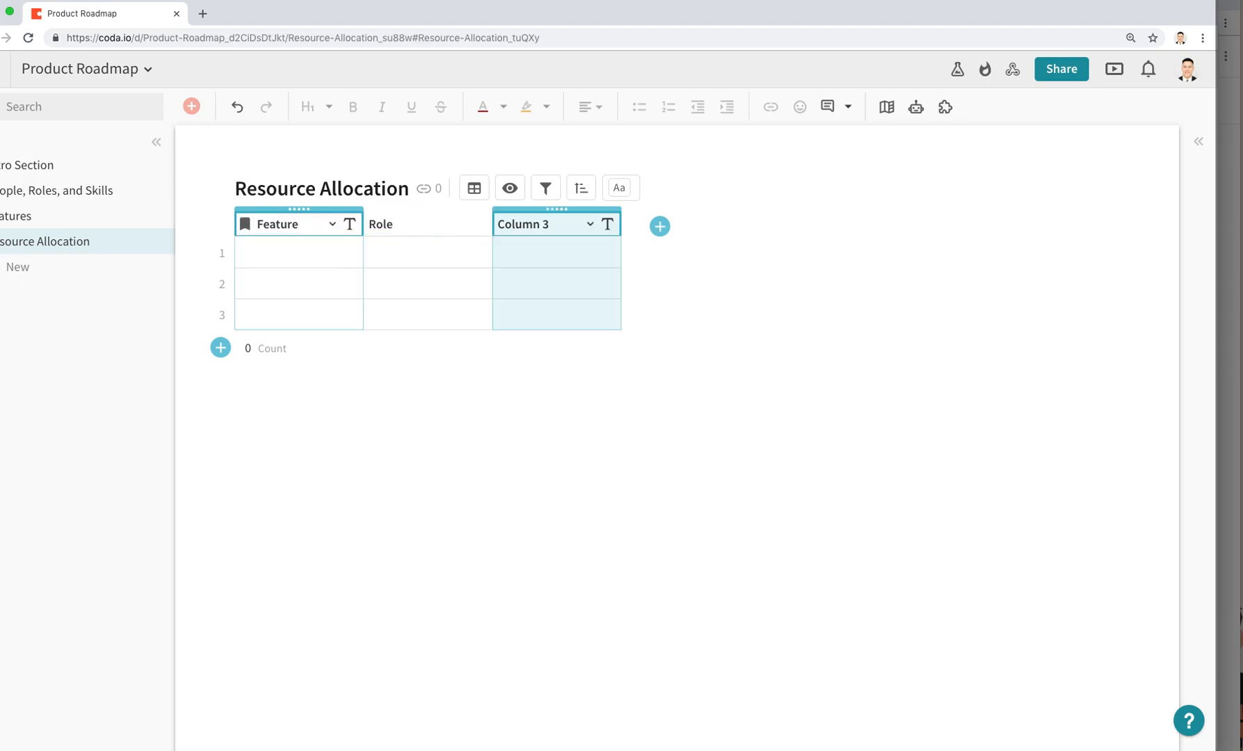
Rename the third column Assignee and add a fourth column after it.
text(A)
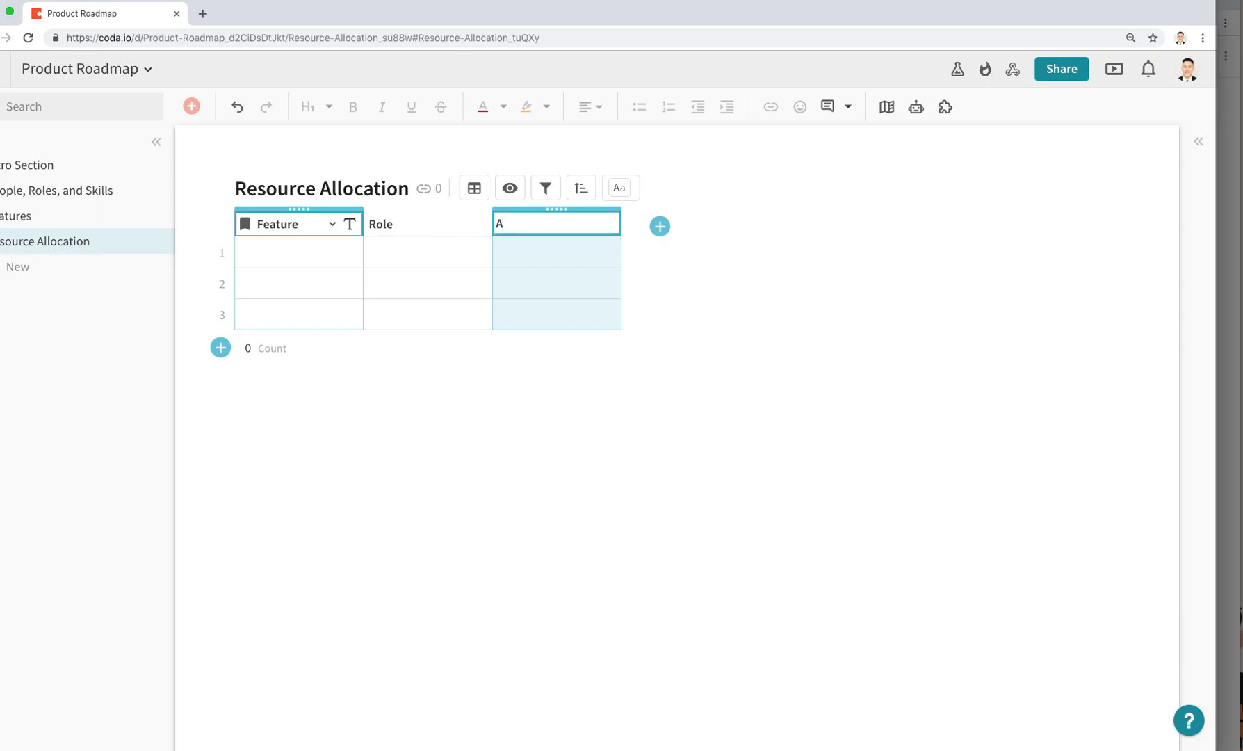
text(ssginee)
key(BackSpace)
key(BackSpace)
key(BackSpace)
key(BackSpace)
key(BackSpace)
text(isgn)
key(BackSpace)
key(BackSpace)
key(BackSpace)
key(BackSpace)
text(ignee)
key(Return)
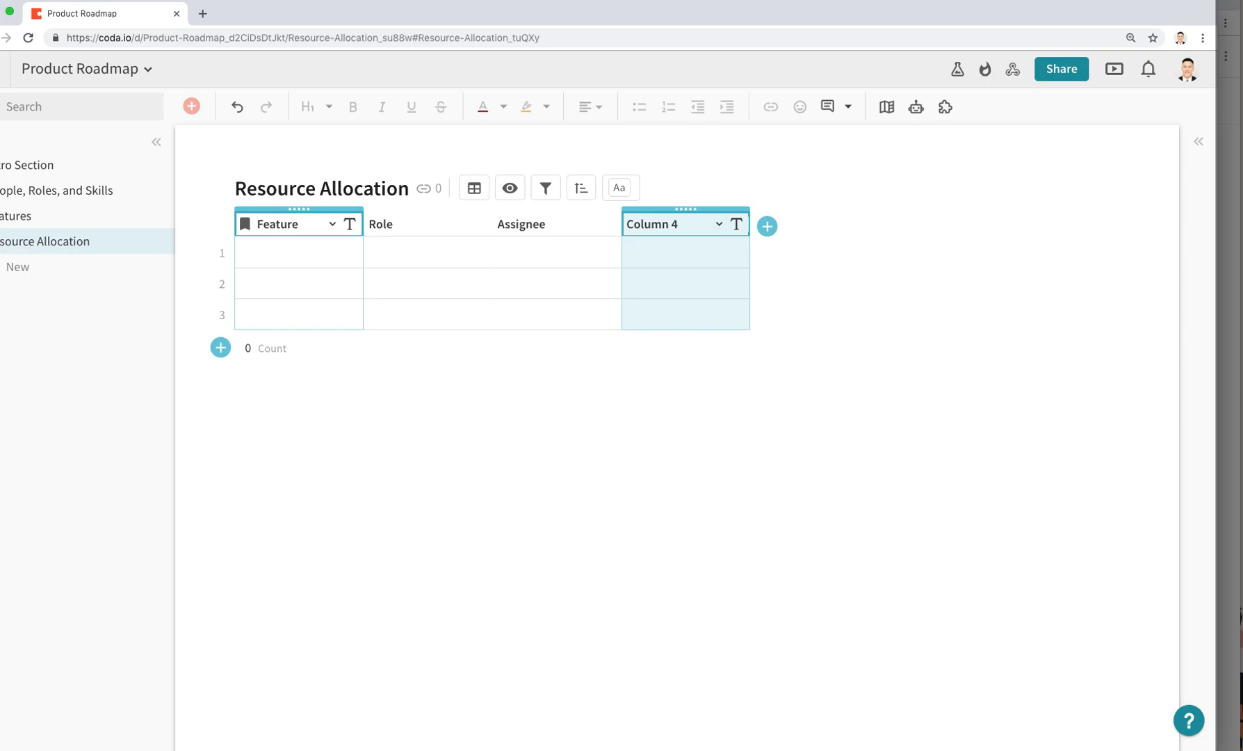
Name the fourth and fifth columns Effort and Total Effort.
text(Effort)
key(Return)
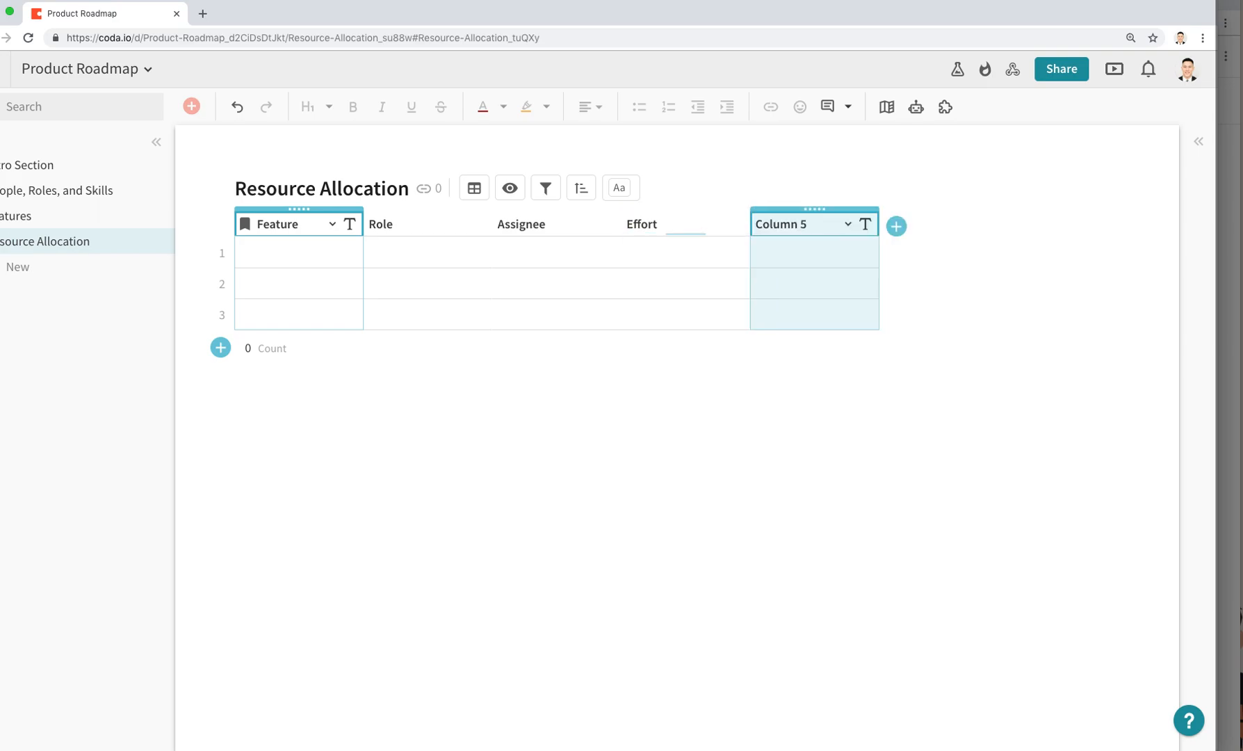
text(Total Effort)
key(Return)
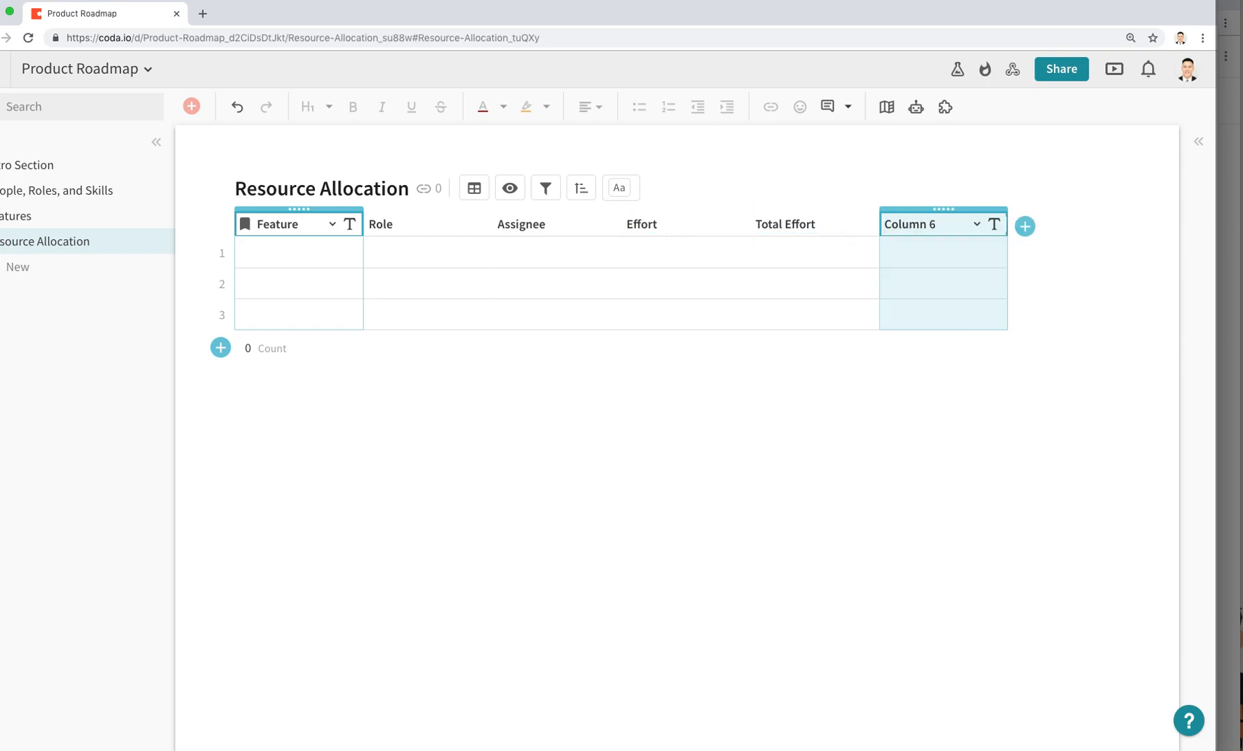
Name the sixth column Percent Allocation and add another column after it.
text(PERCE)
key(BackSpace)
key(BackSpace)
key(BackSpace)
key(BackSpace)
text(ercent Allocation)
key(Tab)
Name the three columns following Percent Allocation Start, End and Working Days.
text(Start)
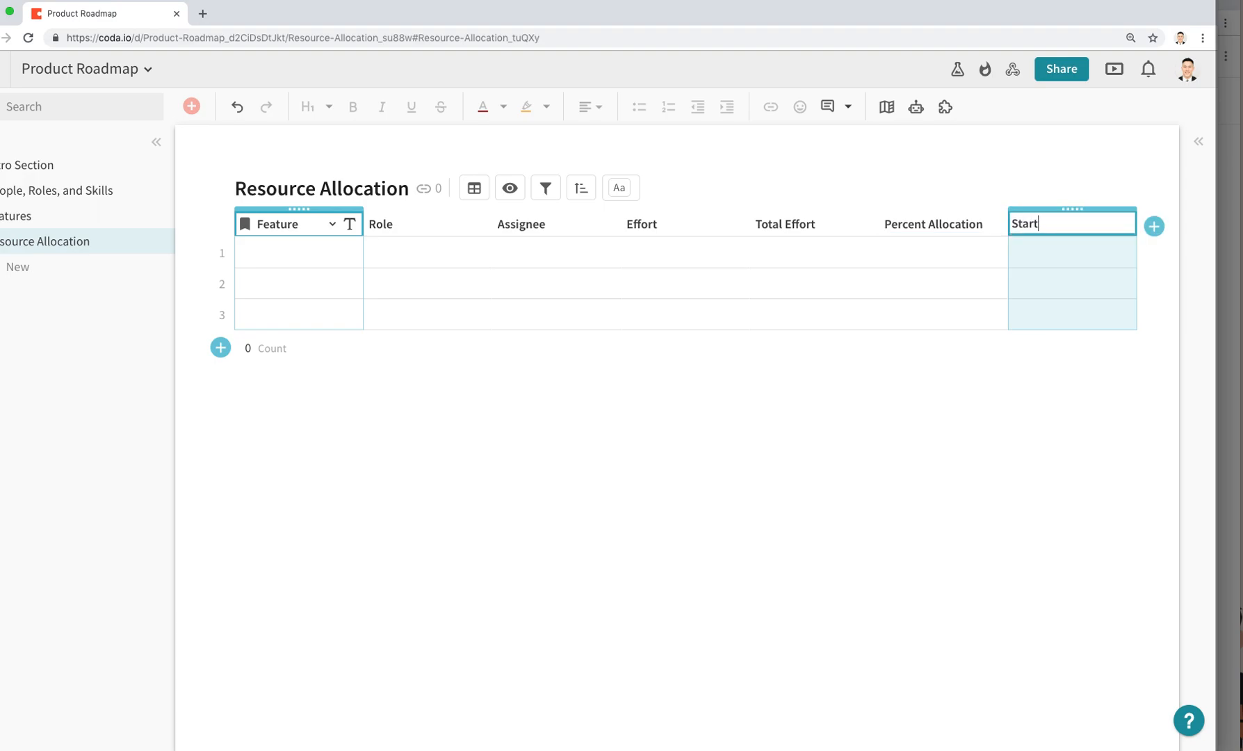
key(Tab)
text(End)
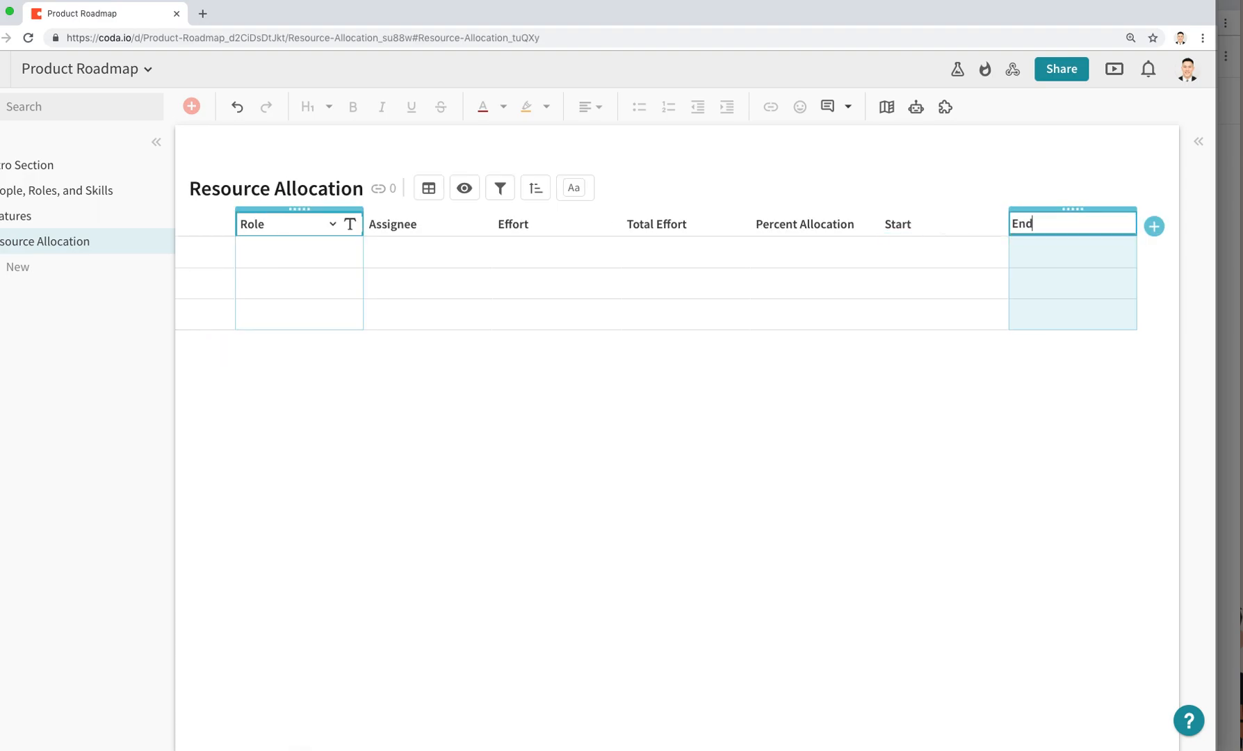
key(Tab)
text(W)
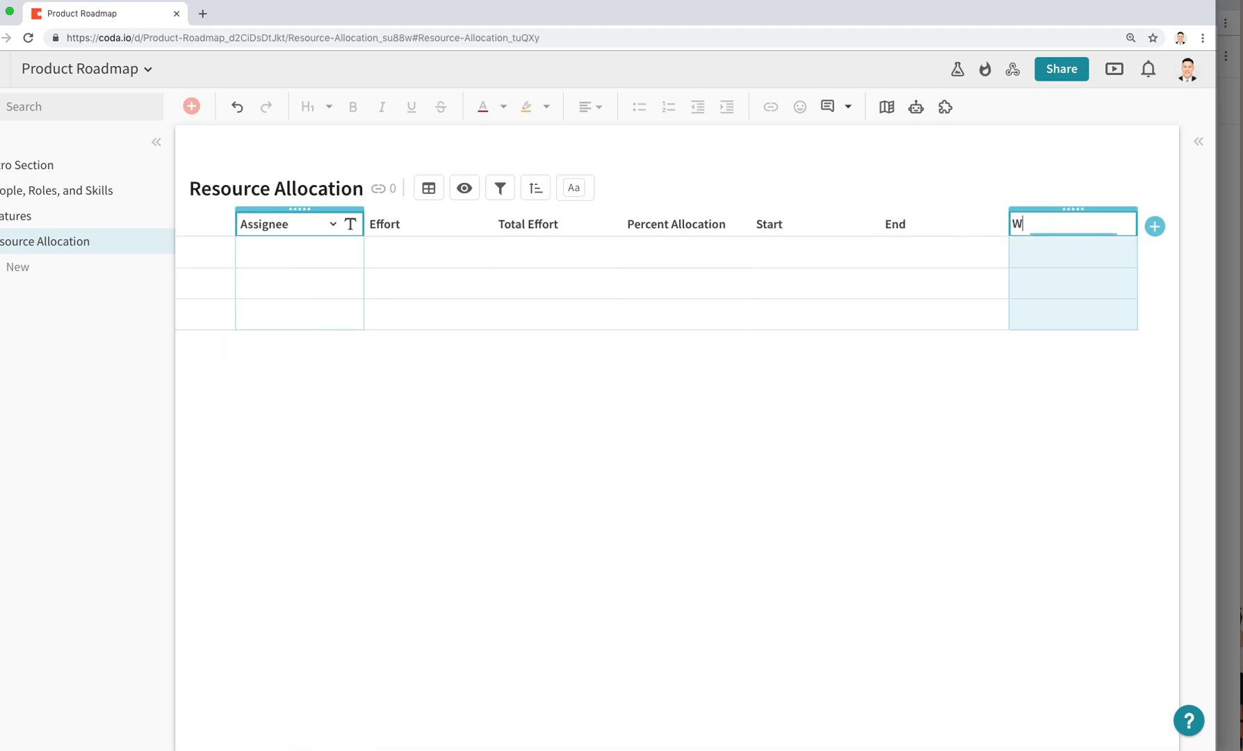
text(orking Days)
key(Tab)
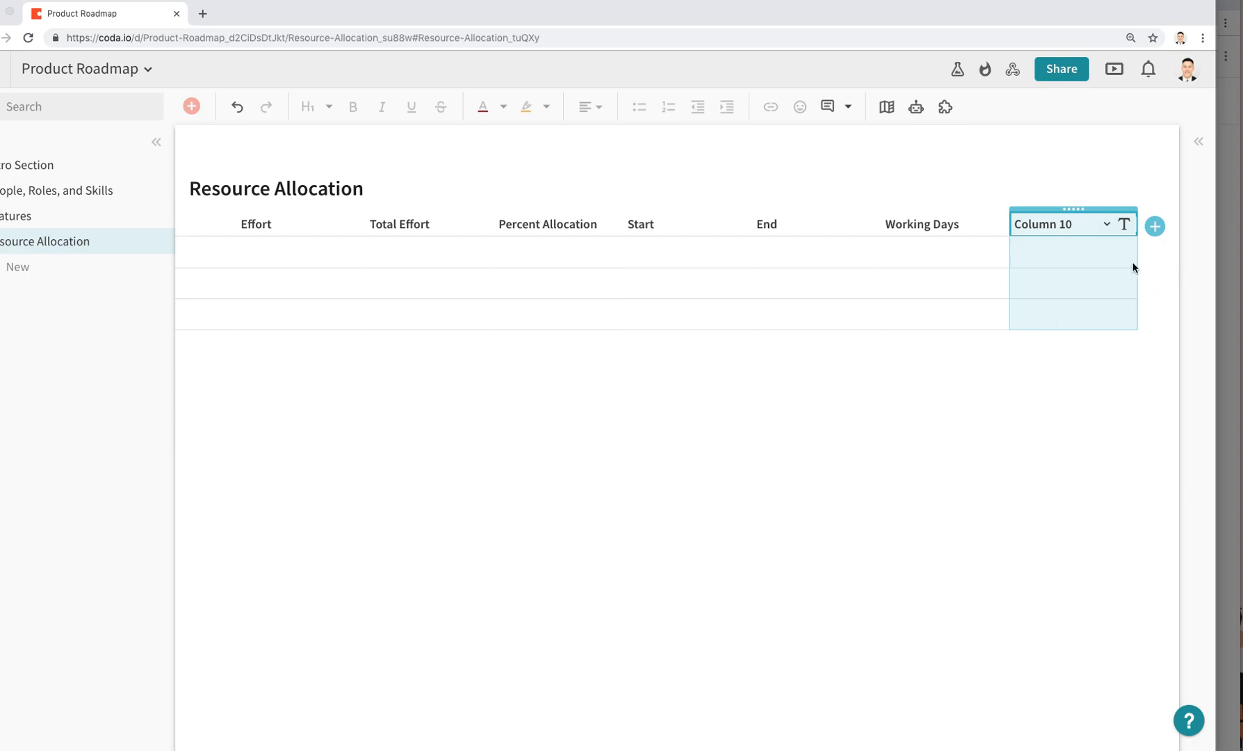
Name the column after Working Days Effort per day.
click(1043, 228)
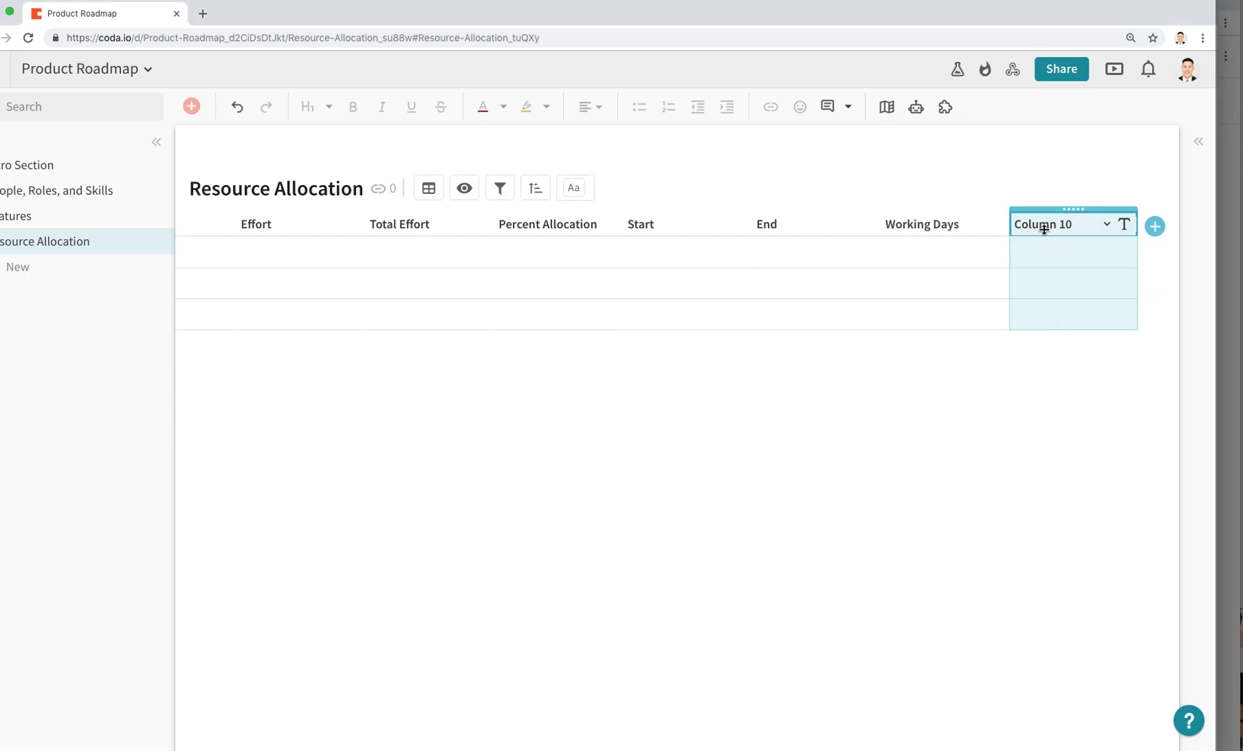
text(Effort per da)
key(Return)
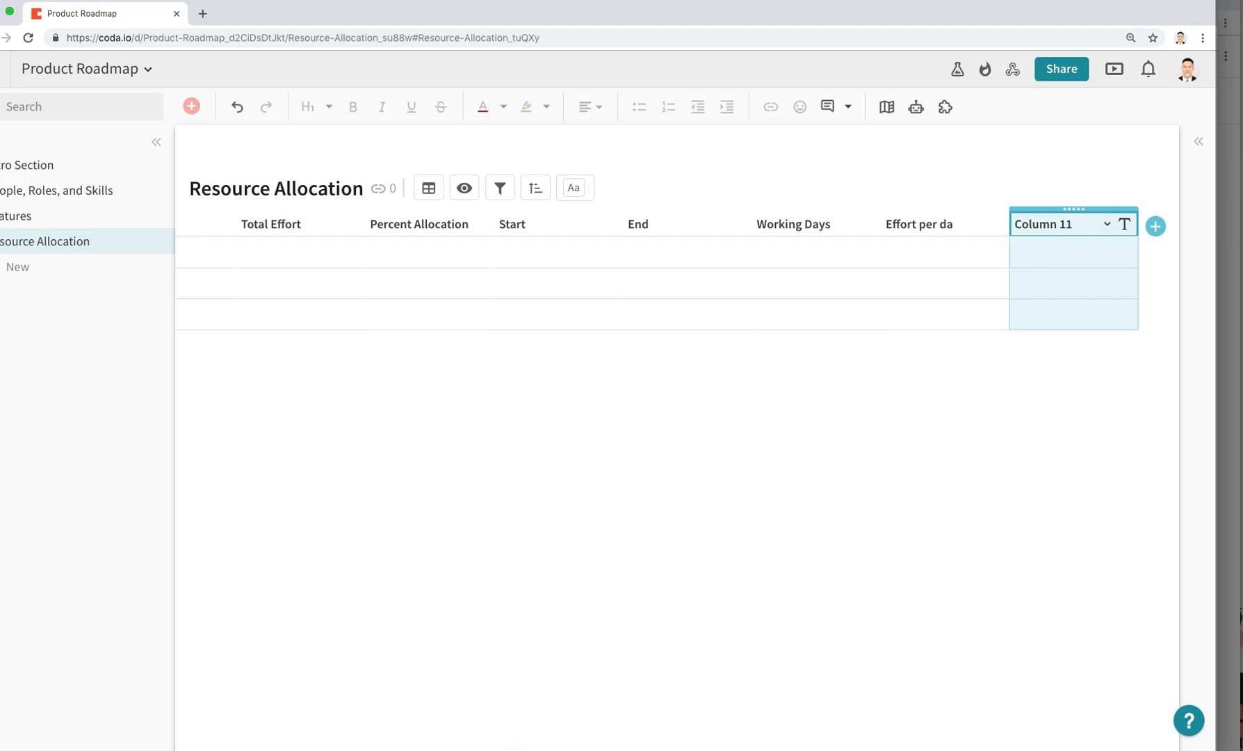
click(919, 224)
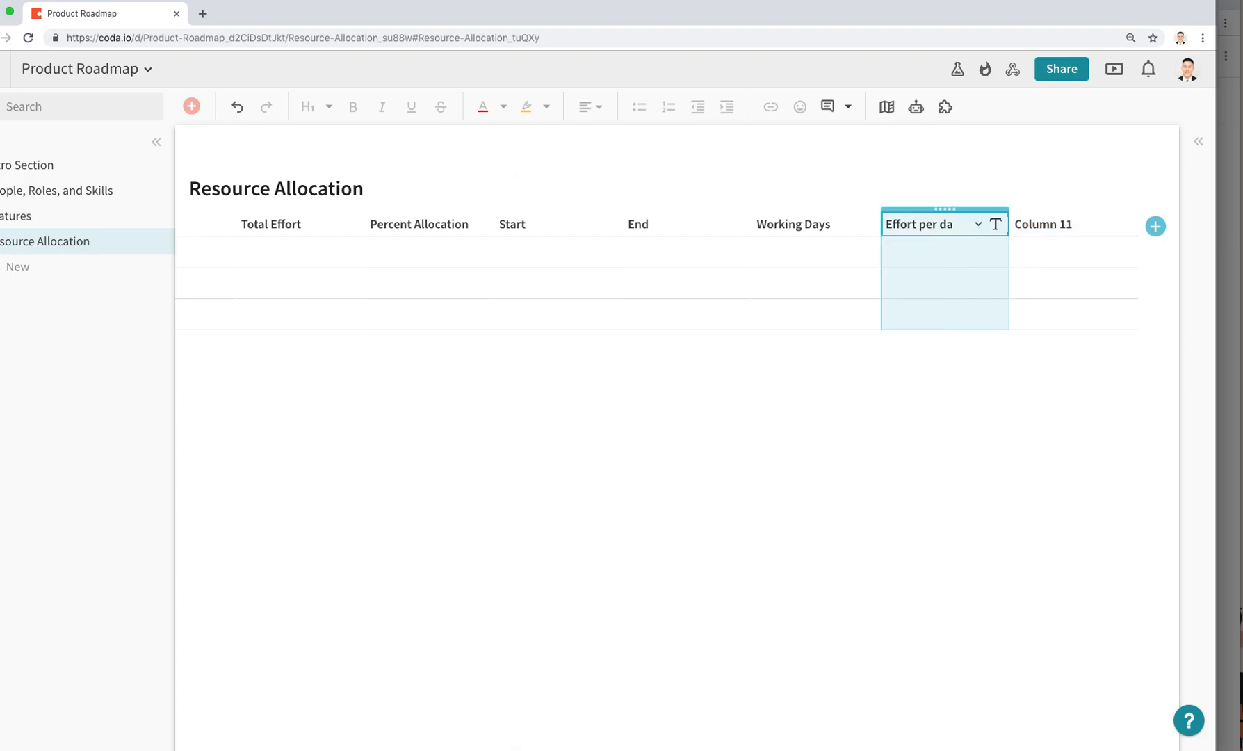
double_click(943, 223)
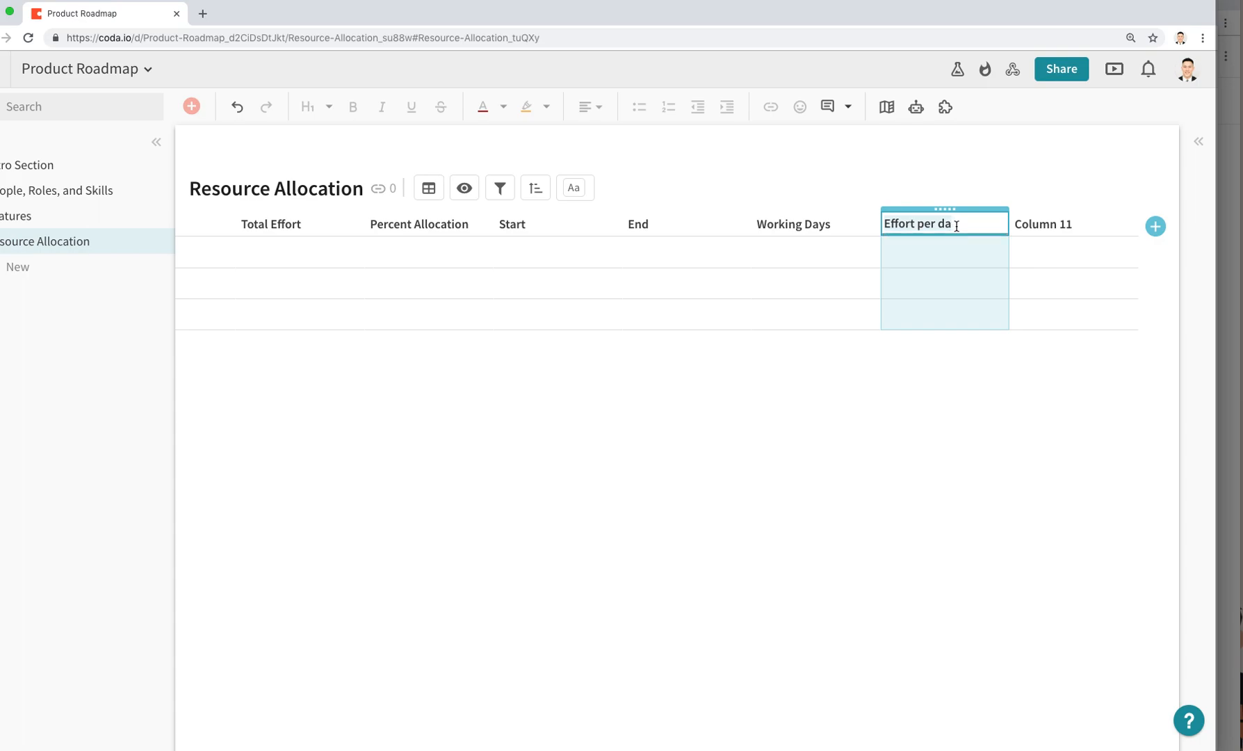
text(y)
key(Return)
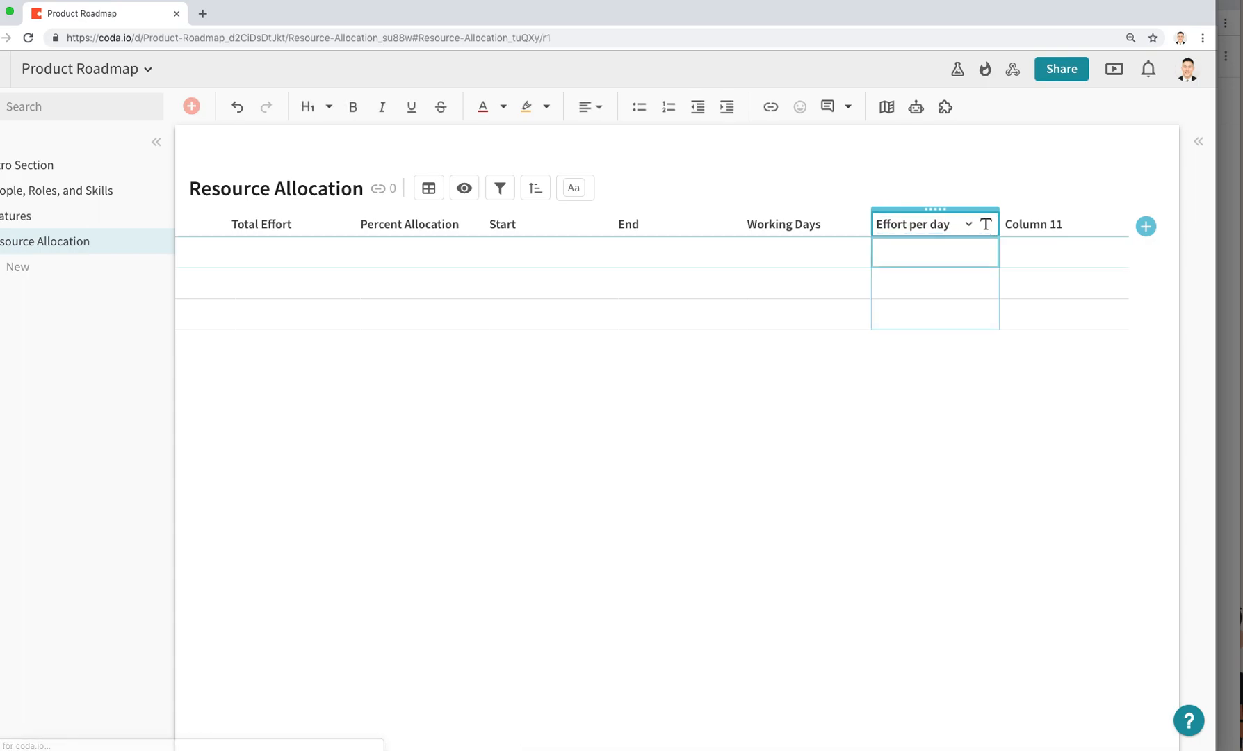
Delete the surplus empty Column 11 at the end of the Resource Allocation table.
click(1027, 231)
key(BackSpace)
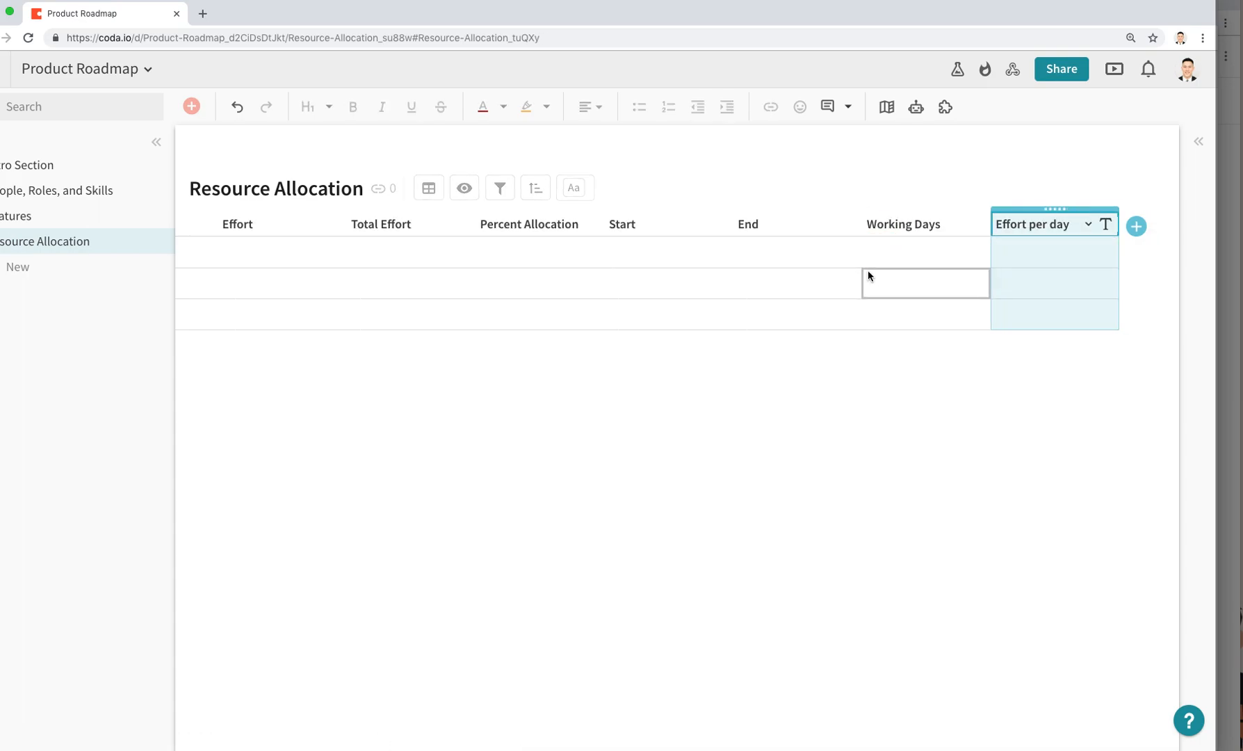
scroll(867, 270, left, 6)
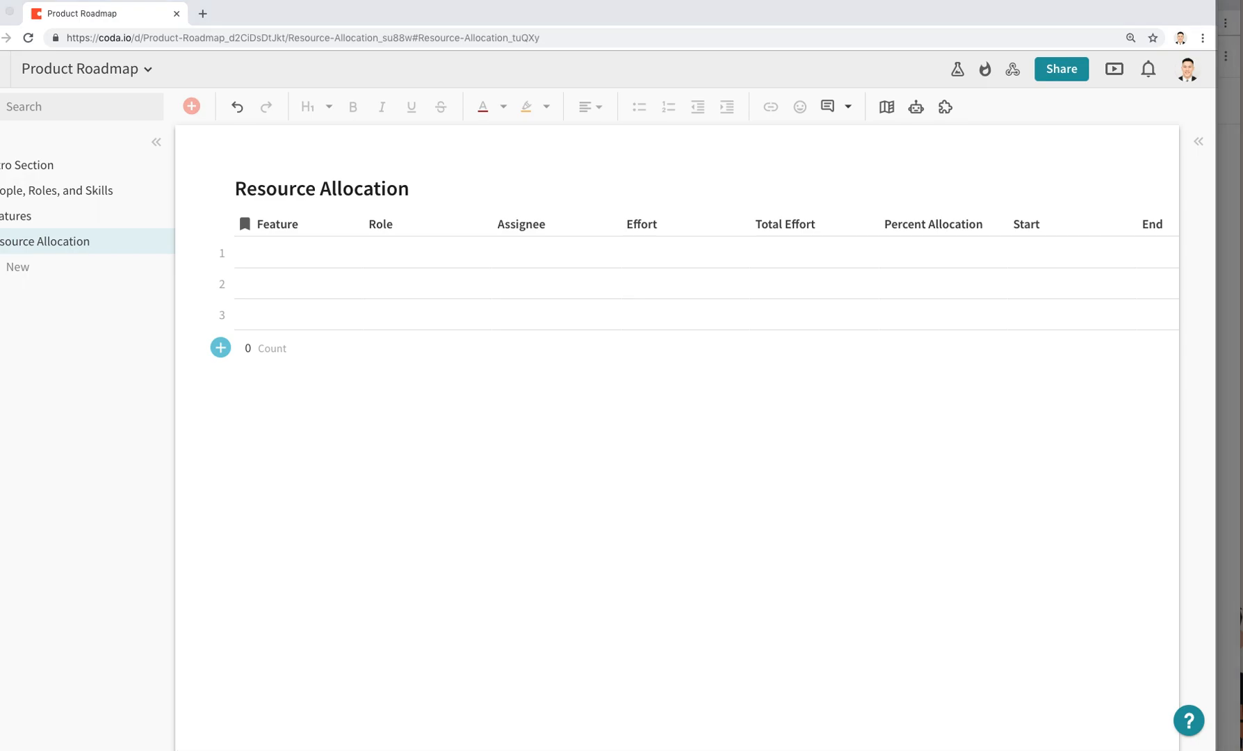
Format the Feature column of the Resource Allocation table as a lookup from the Features table.
click(291, 247)
click(12, 219)
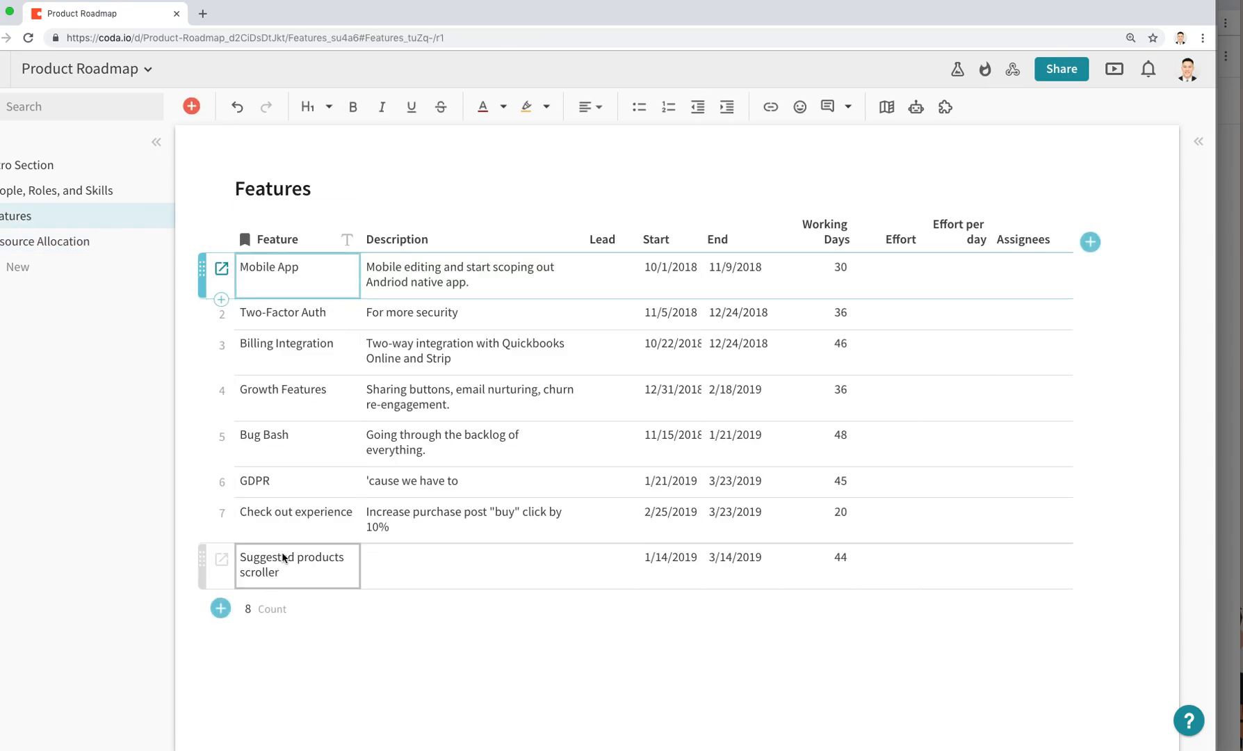
click(59, 245)
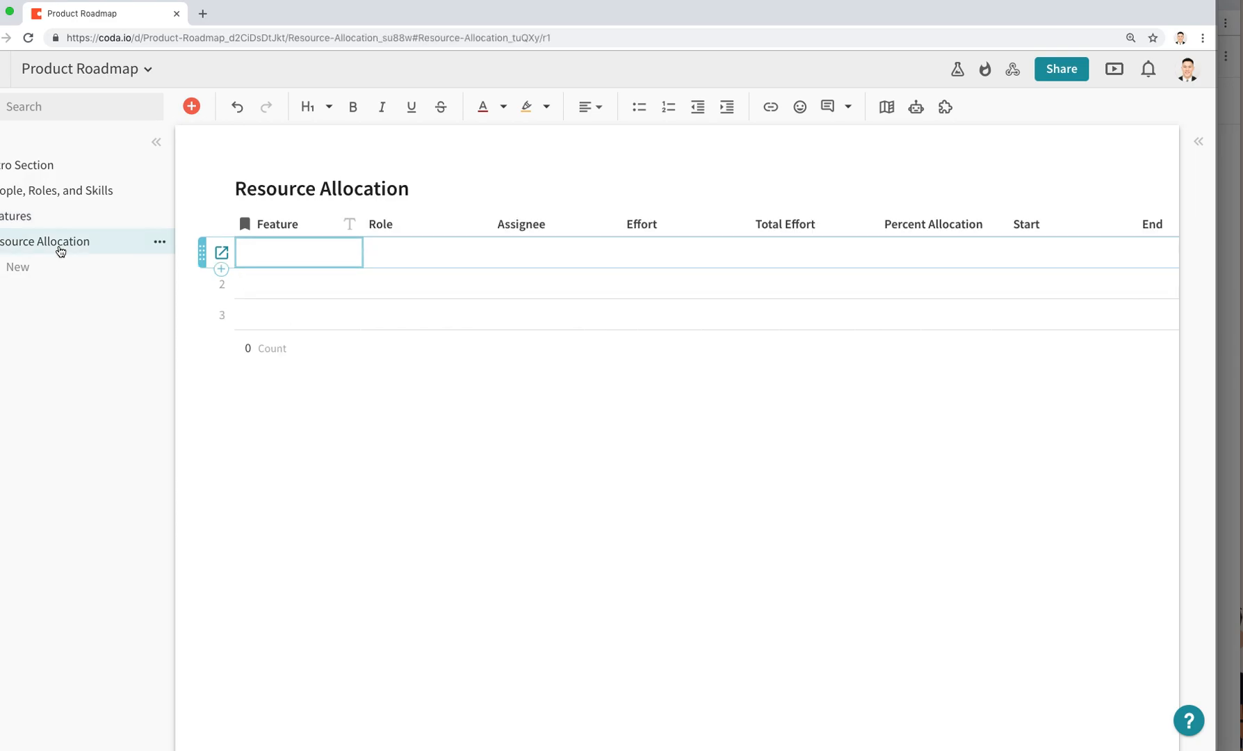
click(353, 229)
click(445, 288)
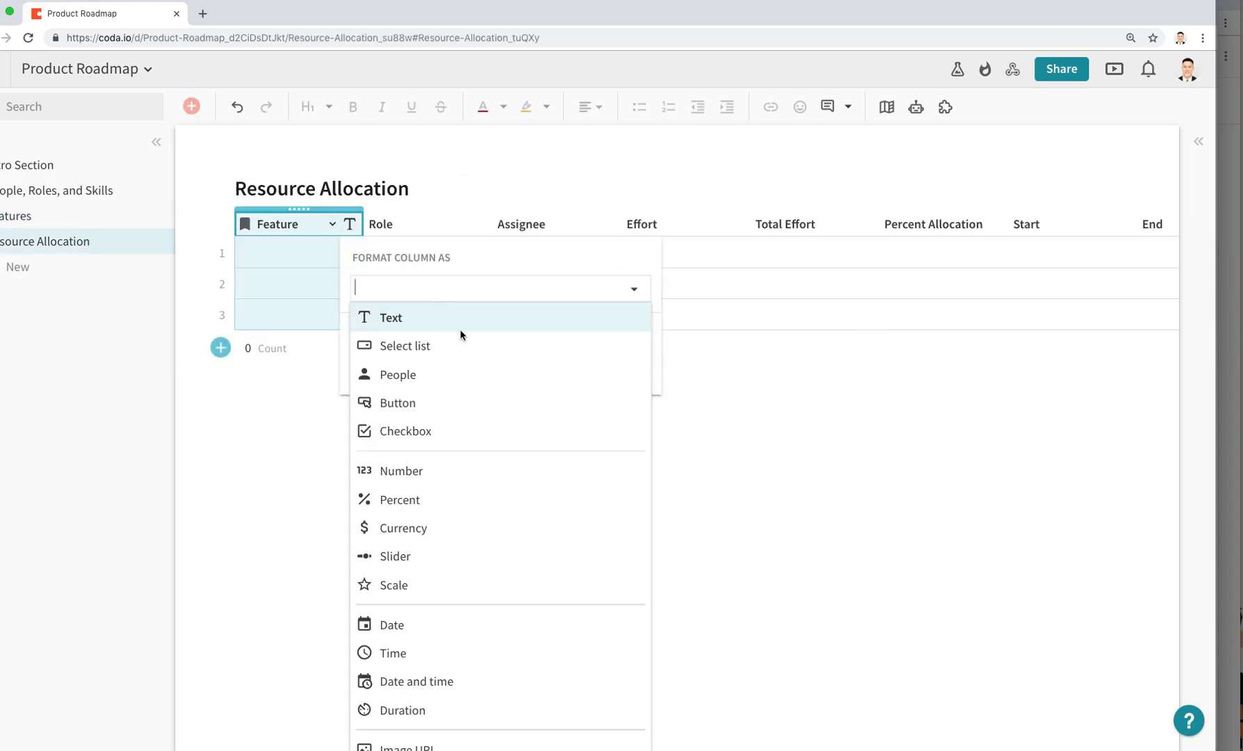
scroll(489, 545, down, 1)
click(496, 738)
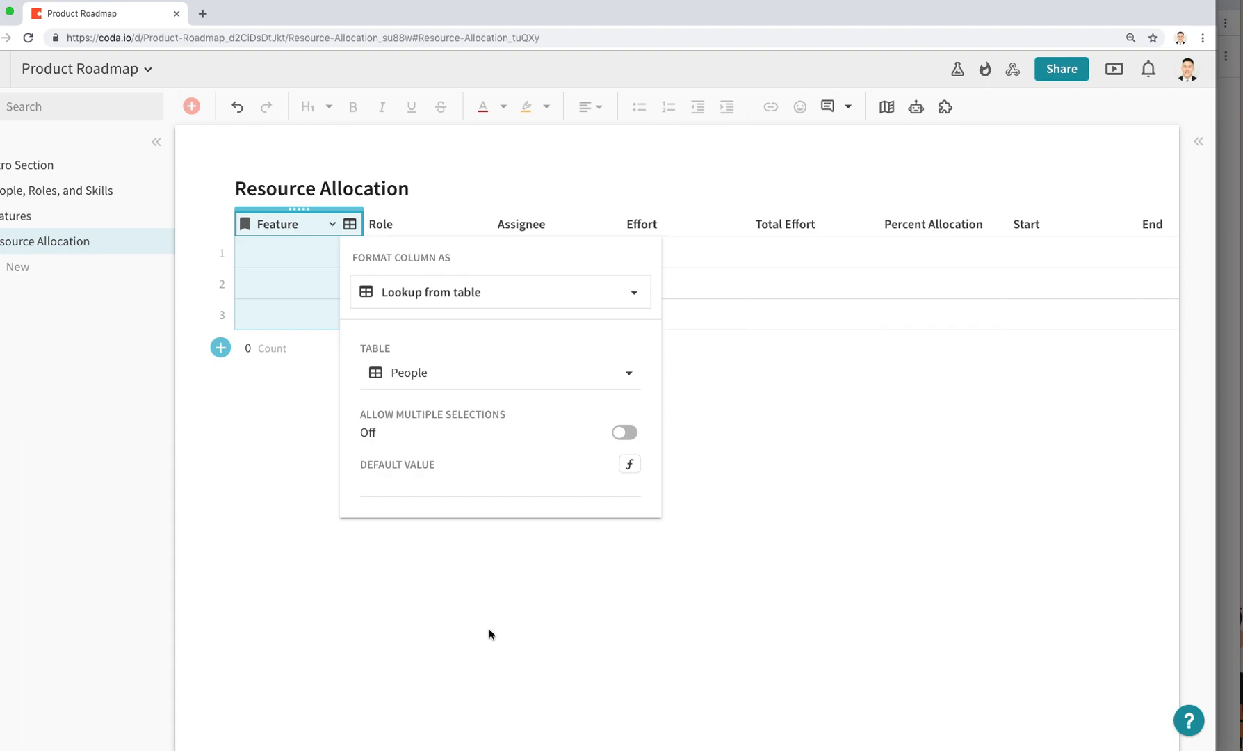
click(498, 376)
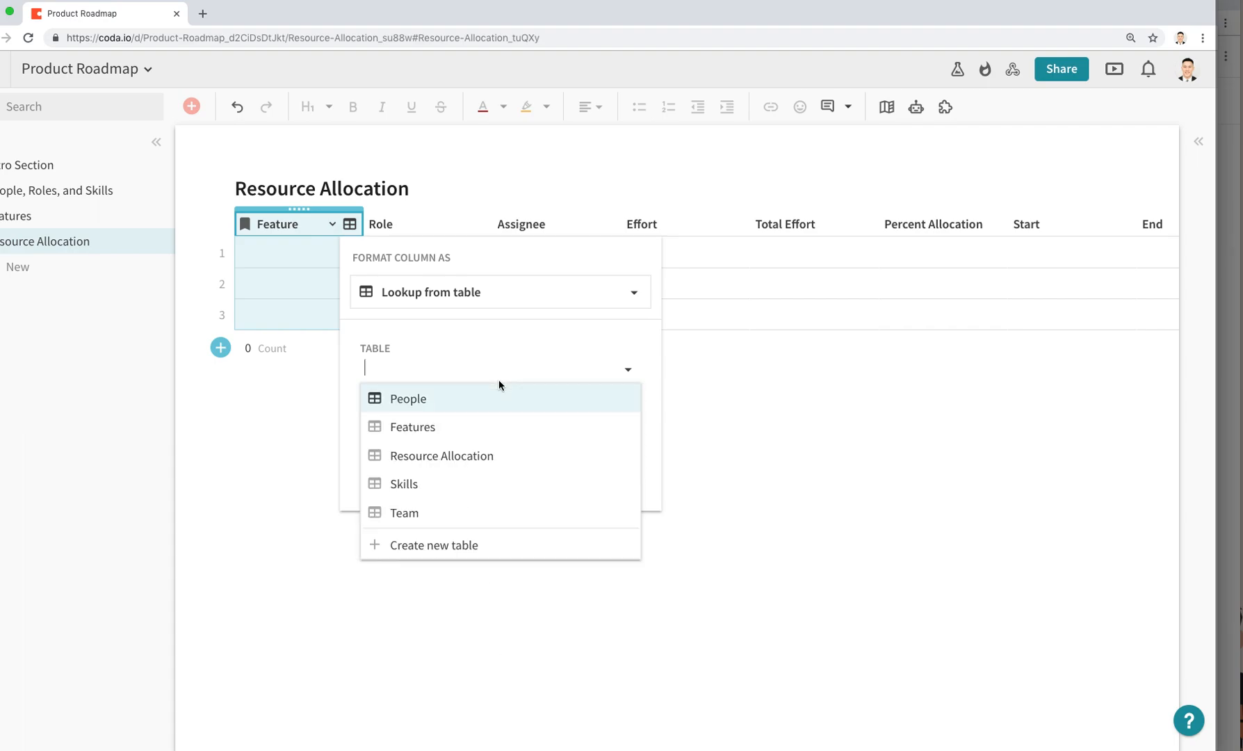
click(475, 426)
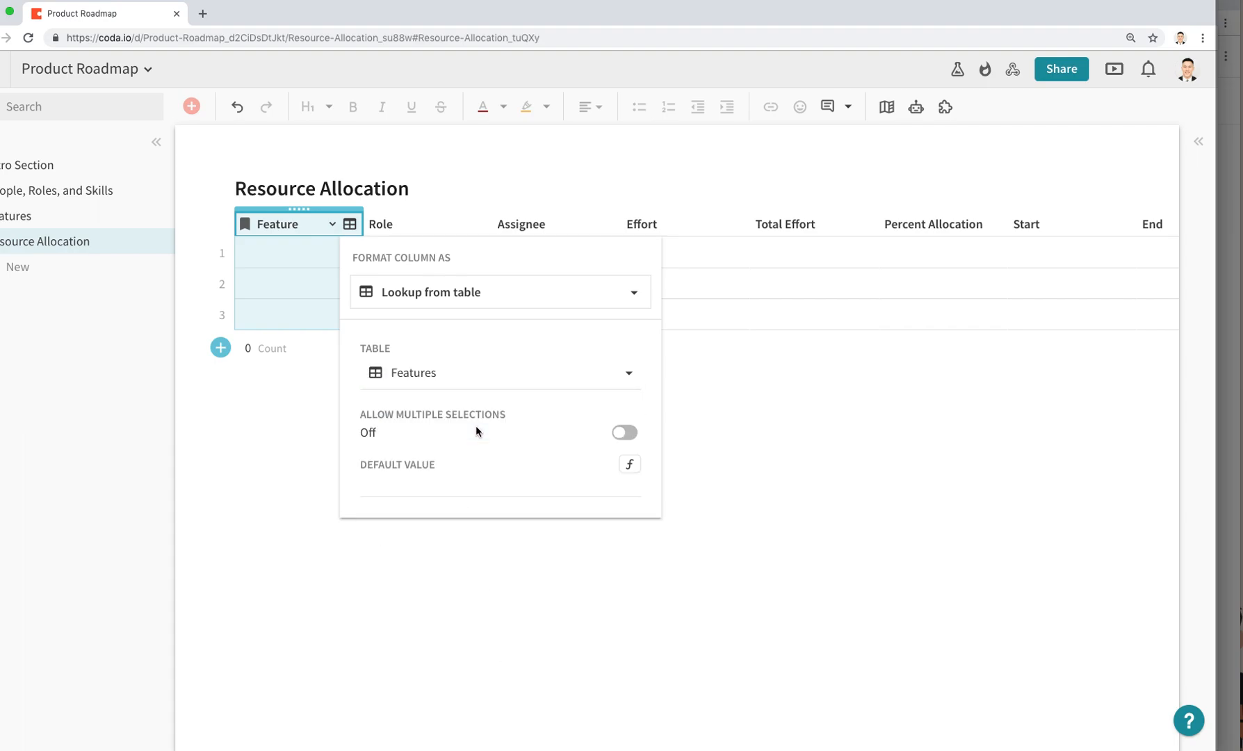
Open the feature choices for row 1 of the Resource Allocation table and preview the Bug Bash record's details.
click(336, 454)
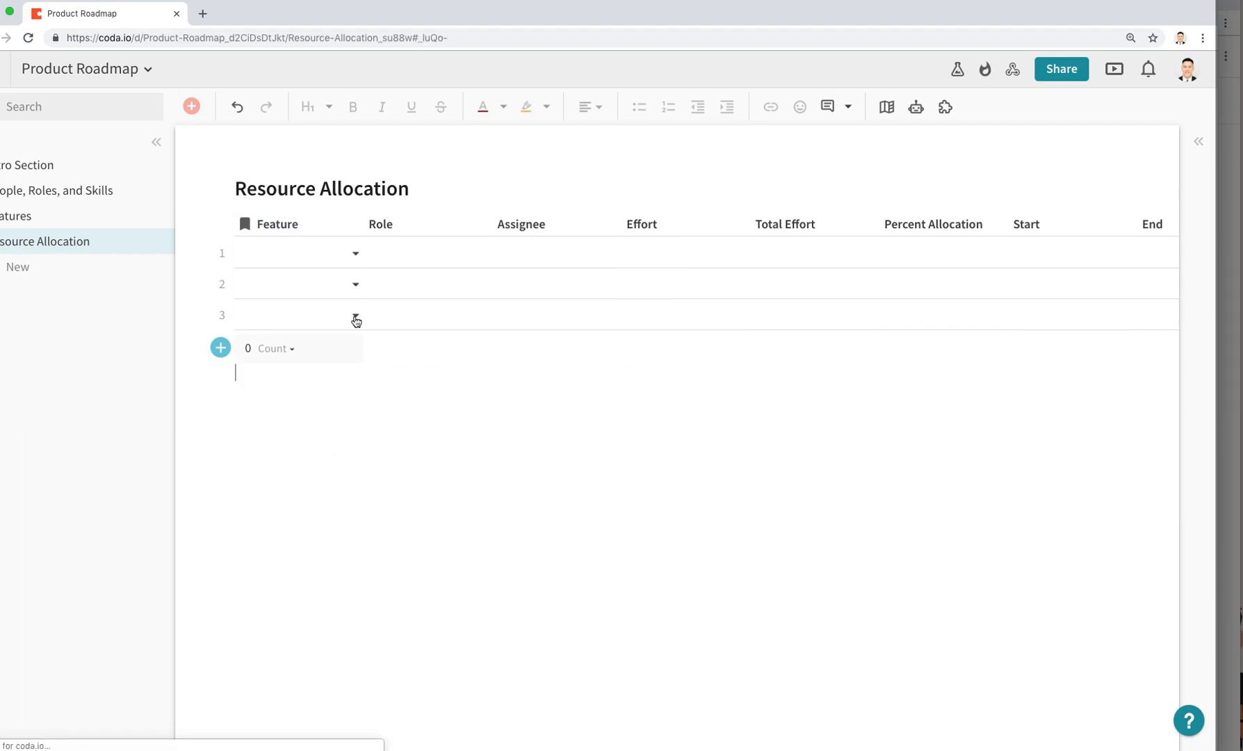
click(355, 253)
click(354, 254)
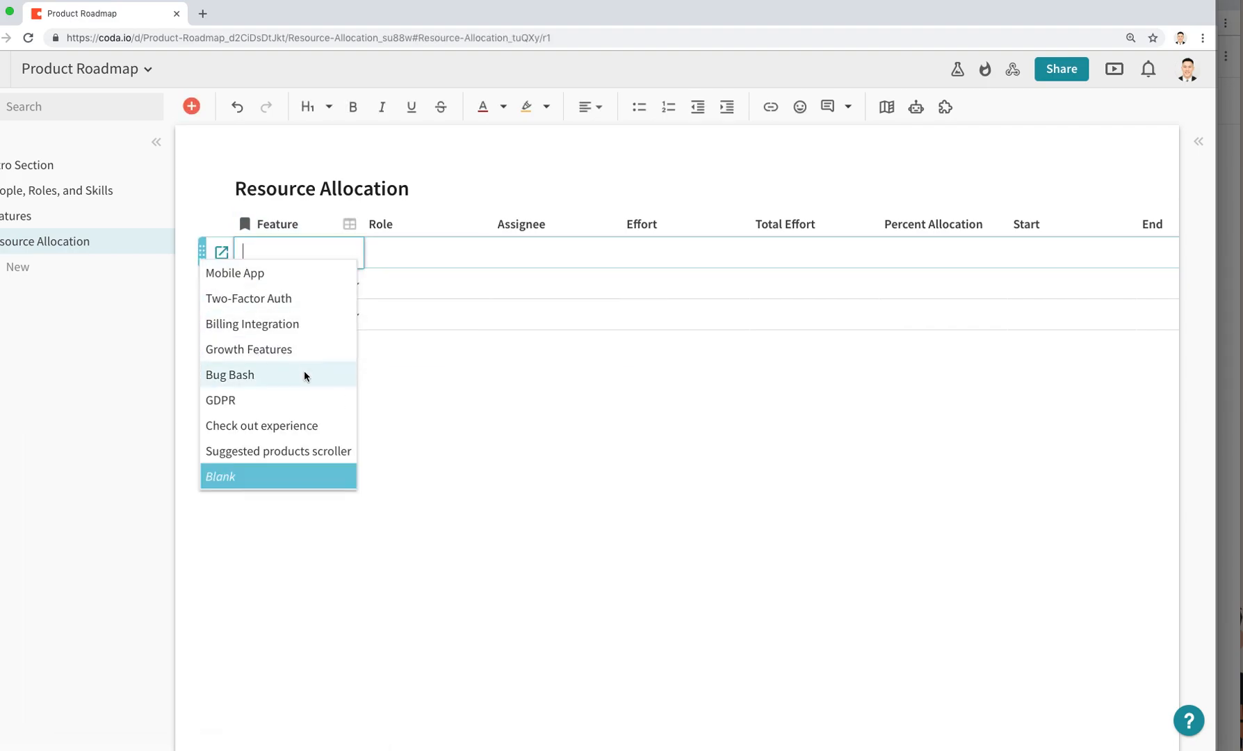
mouse_move(241, 377)
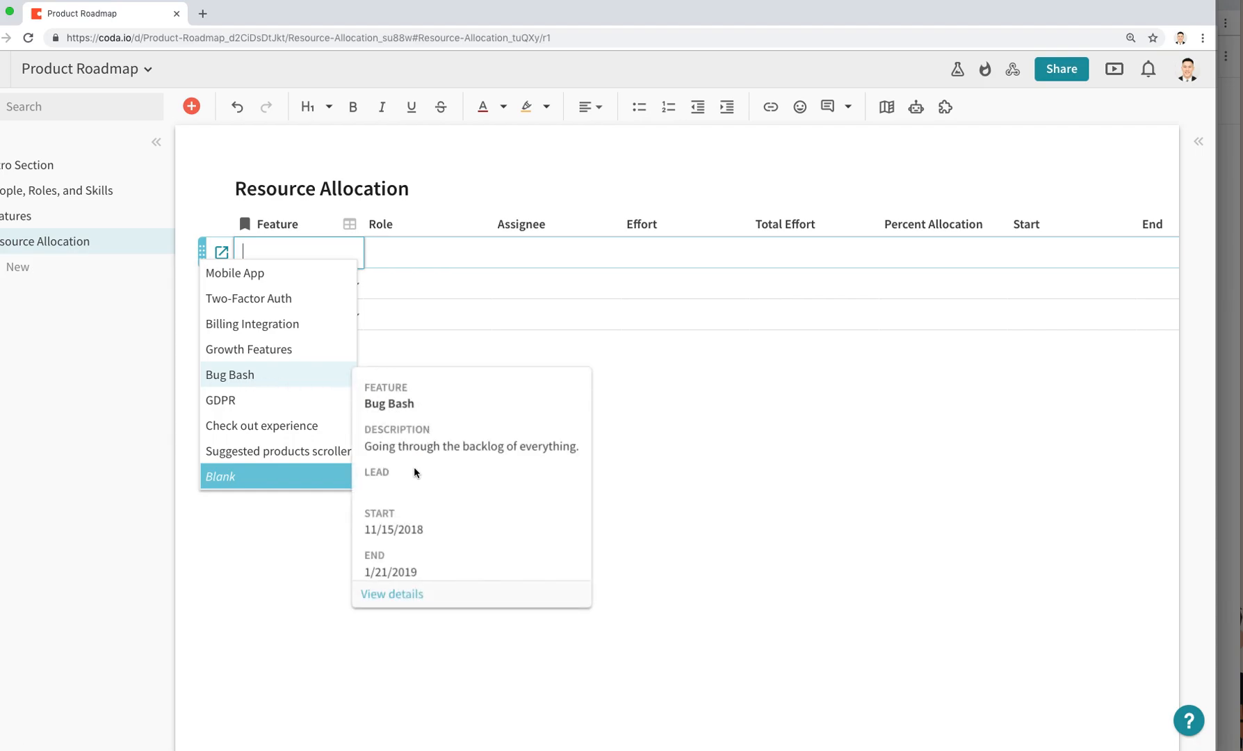
scroll(415, 465, down, 3)
scroll(414, 465, up, 1)
scroll(414, 466, up, 2)
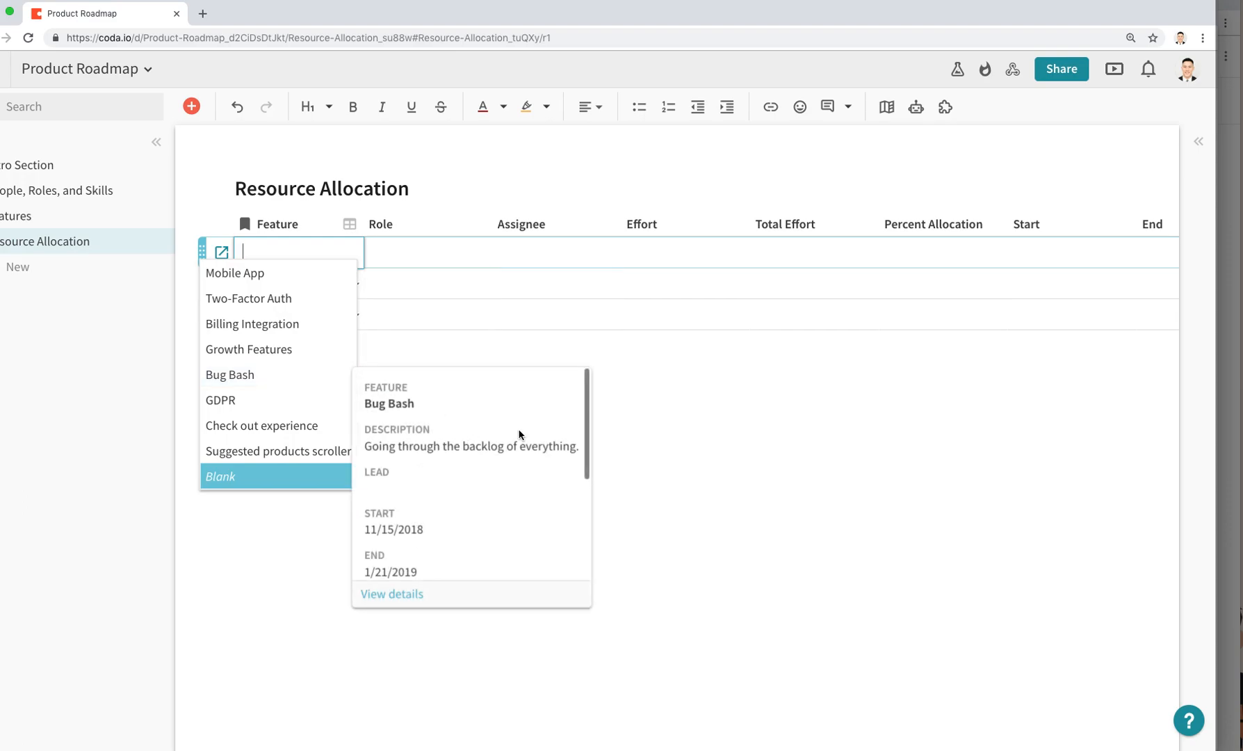
click(626, 429)
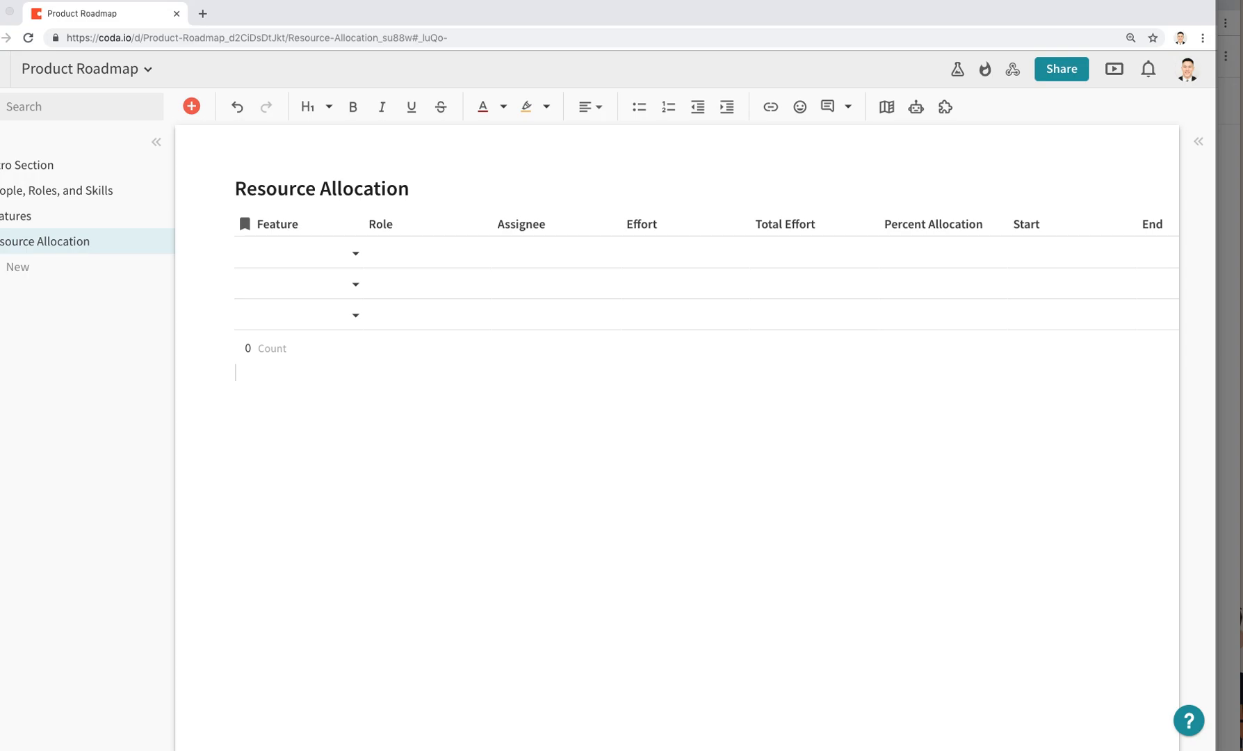
Paste the copied list of features into the Feature column from row 1 and check the choices in row 7.
click(283, 252)
key(ctrl+v)
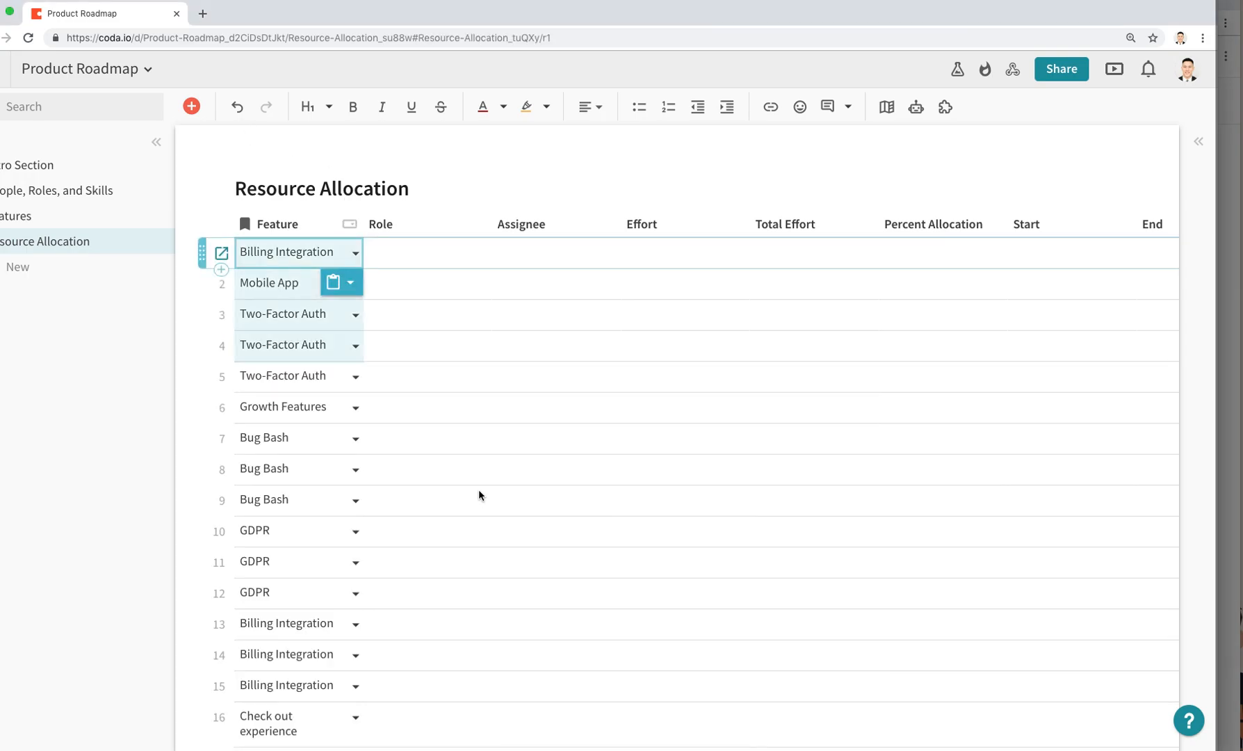
click(479, 489)
click(353, 445)
click(351, 443)
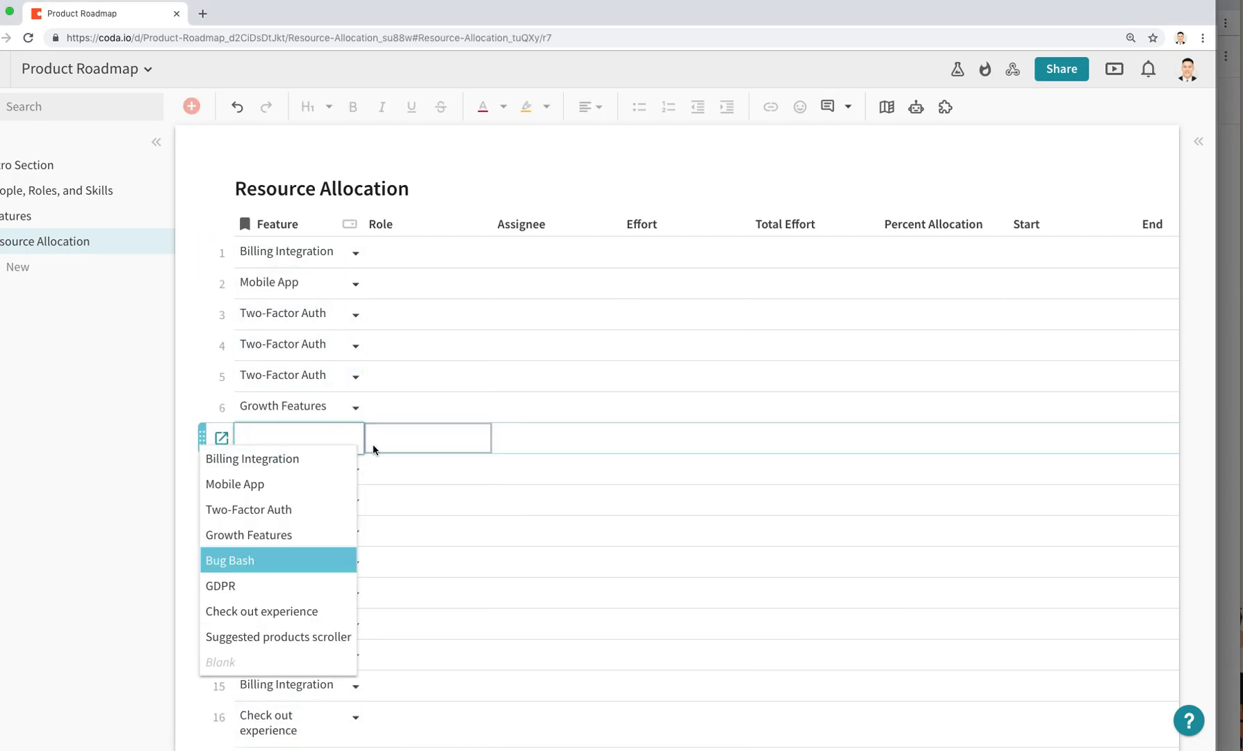
key(Return)
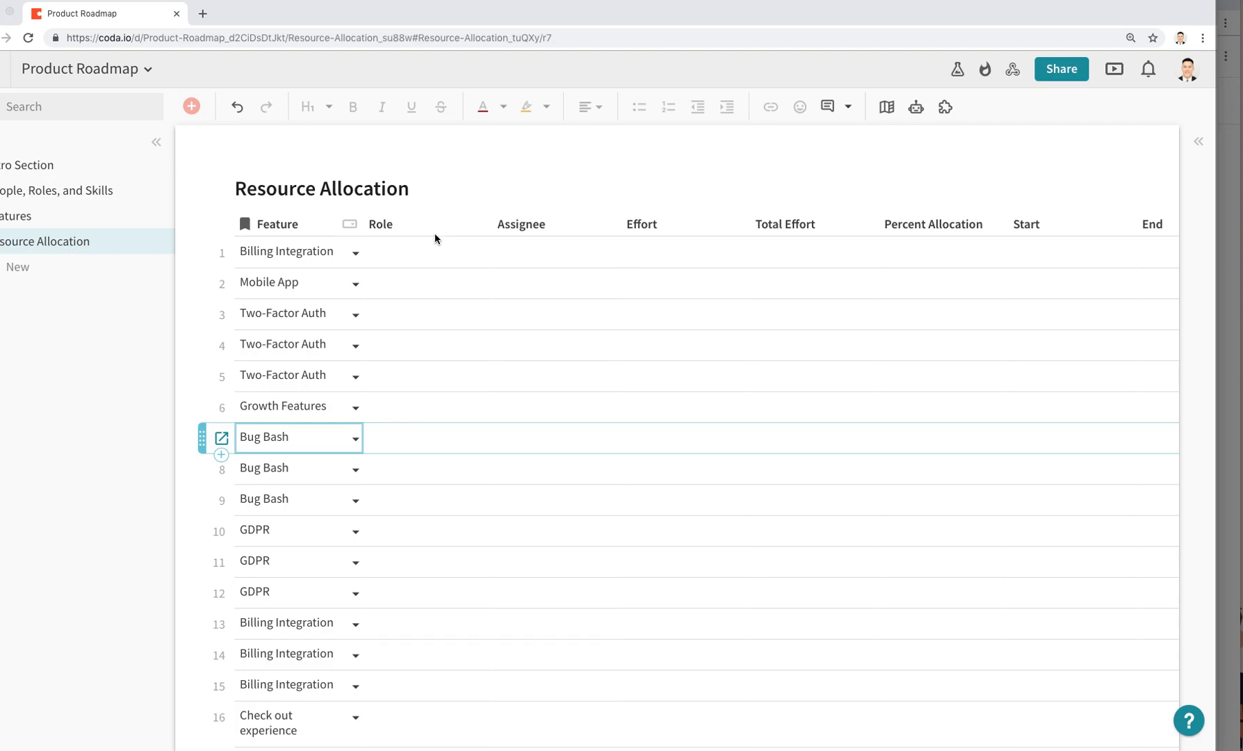
Narrow the Role column slightly and format it as a lookup from the Team table.
click(427, 252)
click(427, 252)
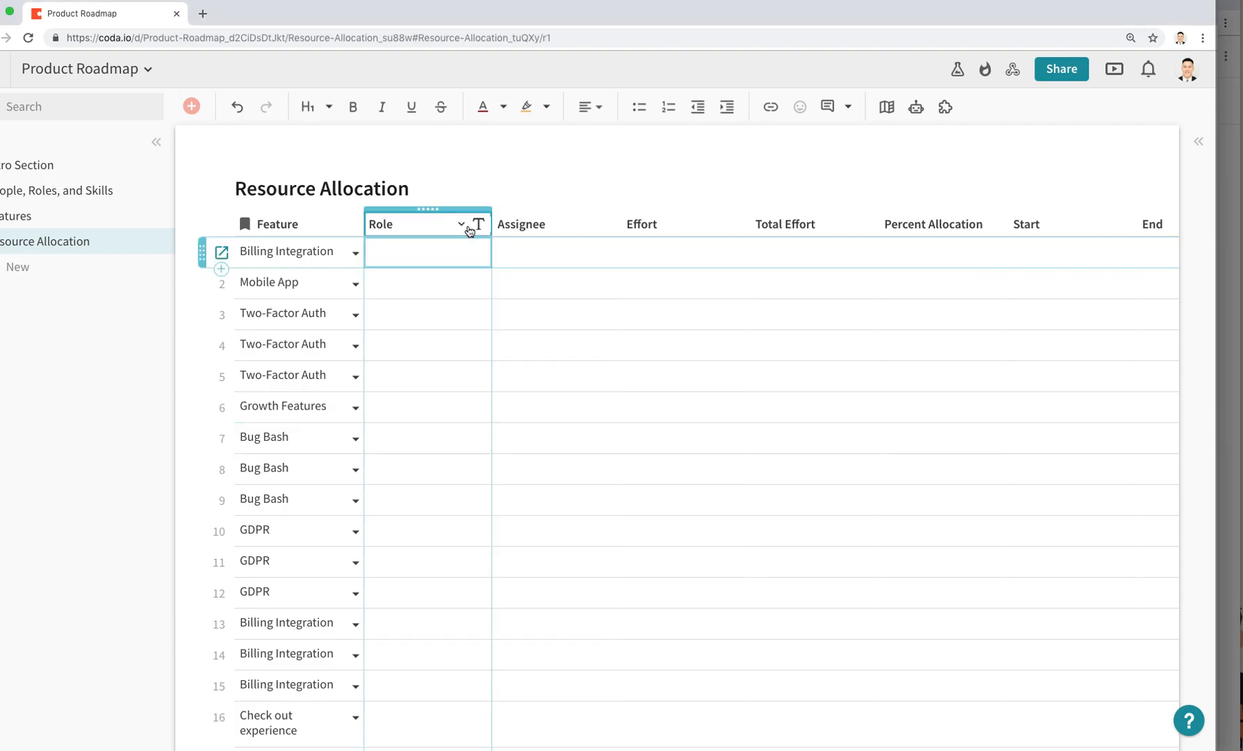
drag(486, 224, 470, 224)
click(460, 224)
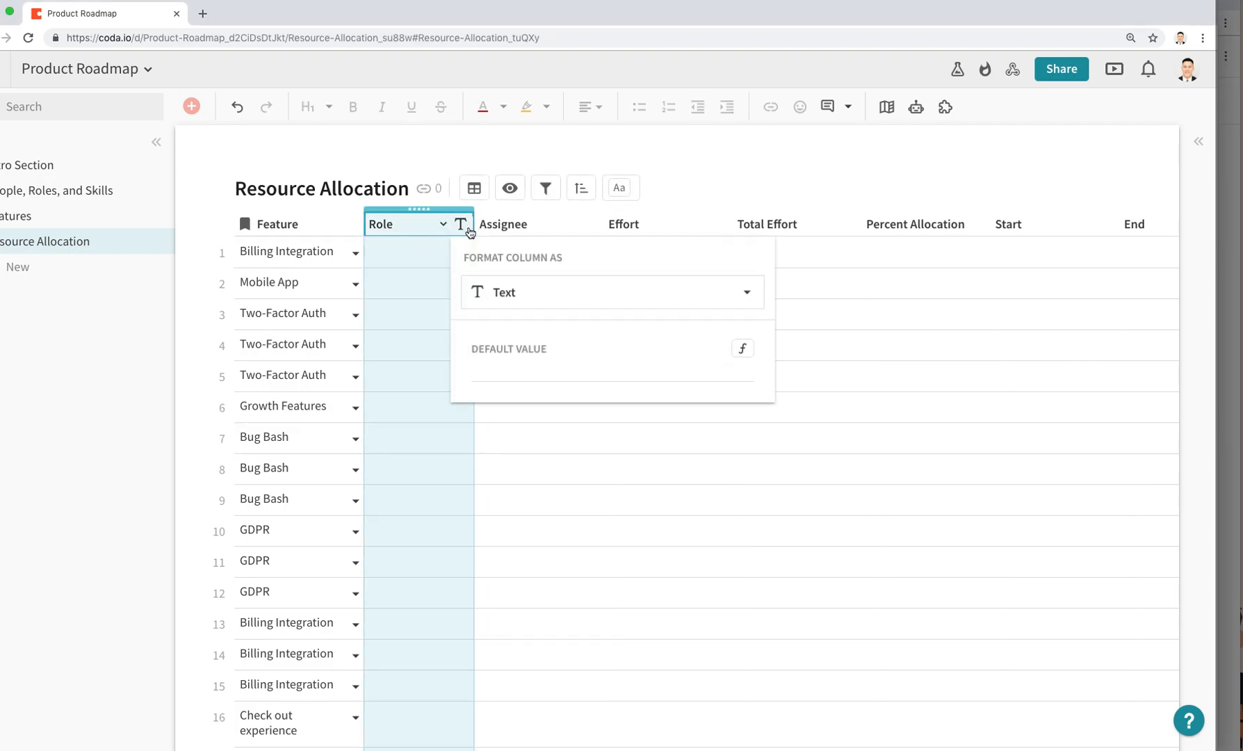
click(511, 291)
scroll(646, 626, down, 1)
click(610, 741)
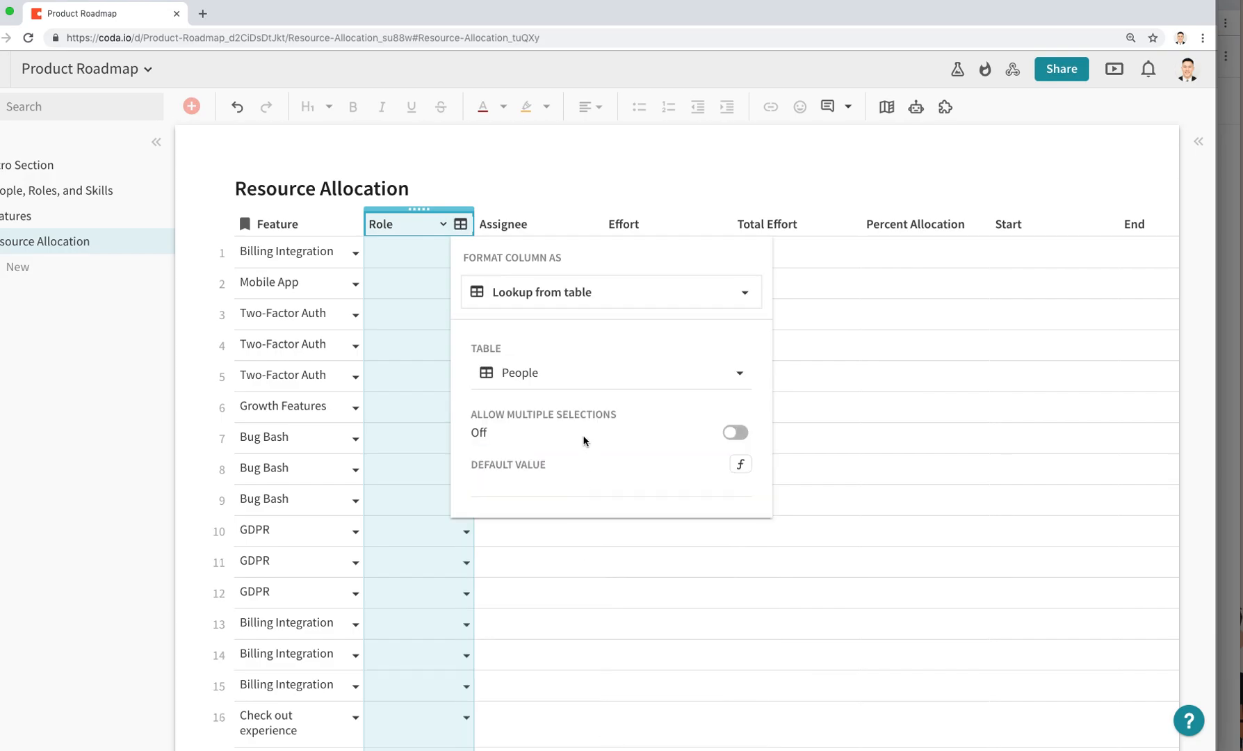
click(588, 371)
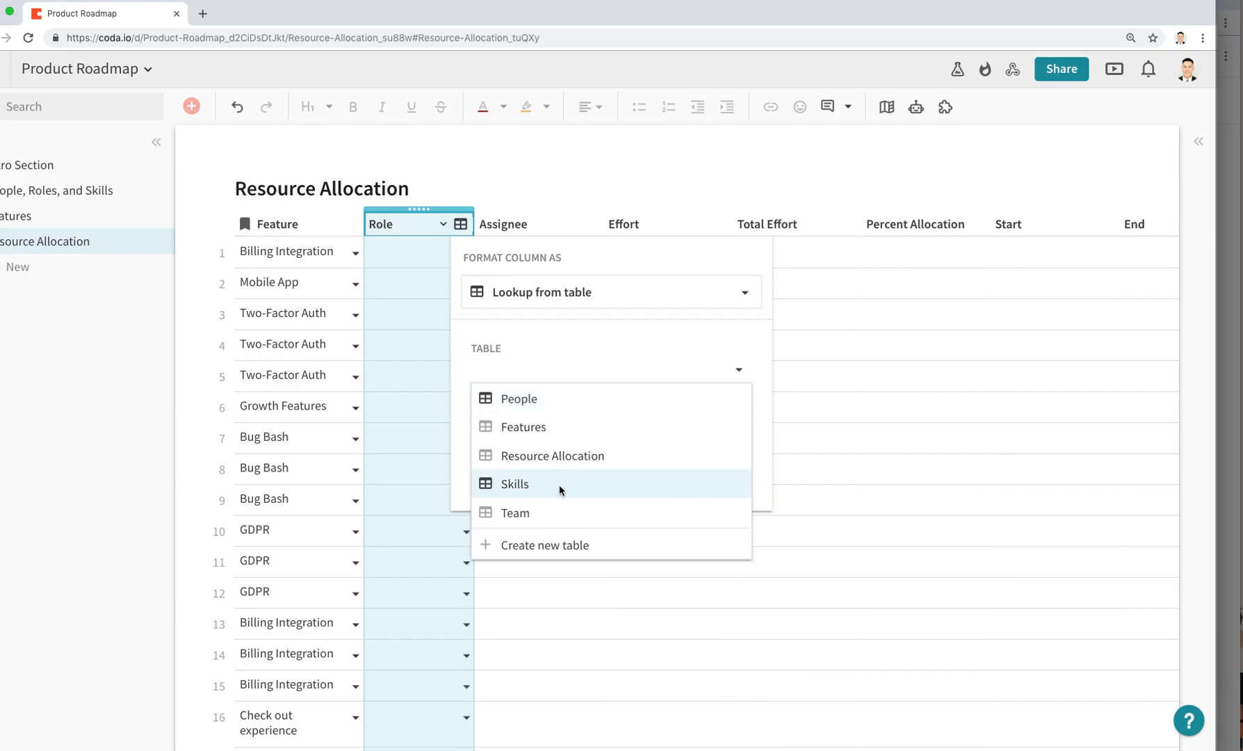
click(541, 511)
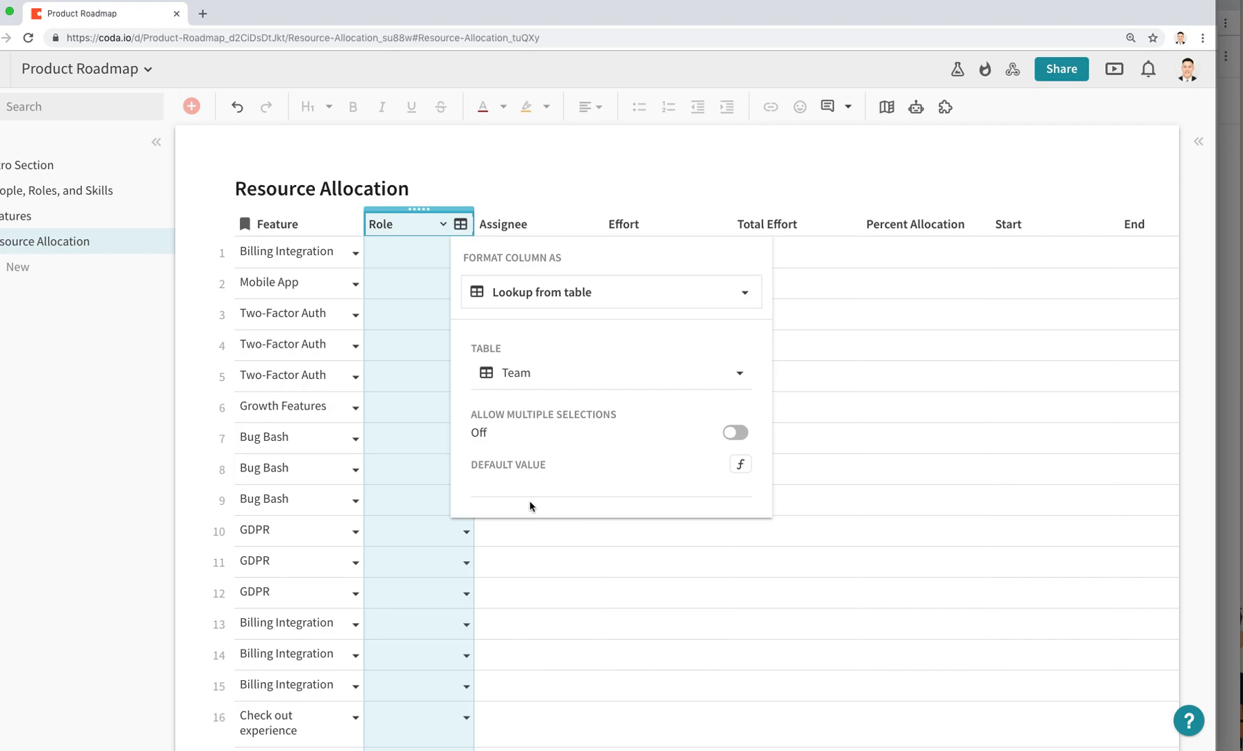
click(518, 561)
Open the role choices in row 1 and preview the Designer record without selecting a role.
click(467, 253)
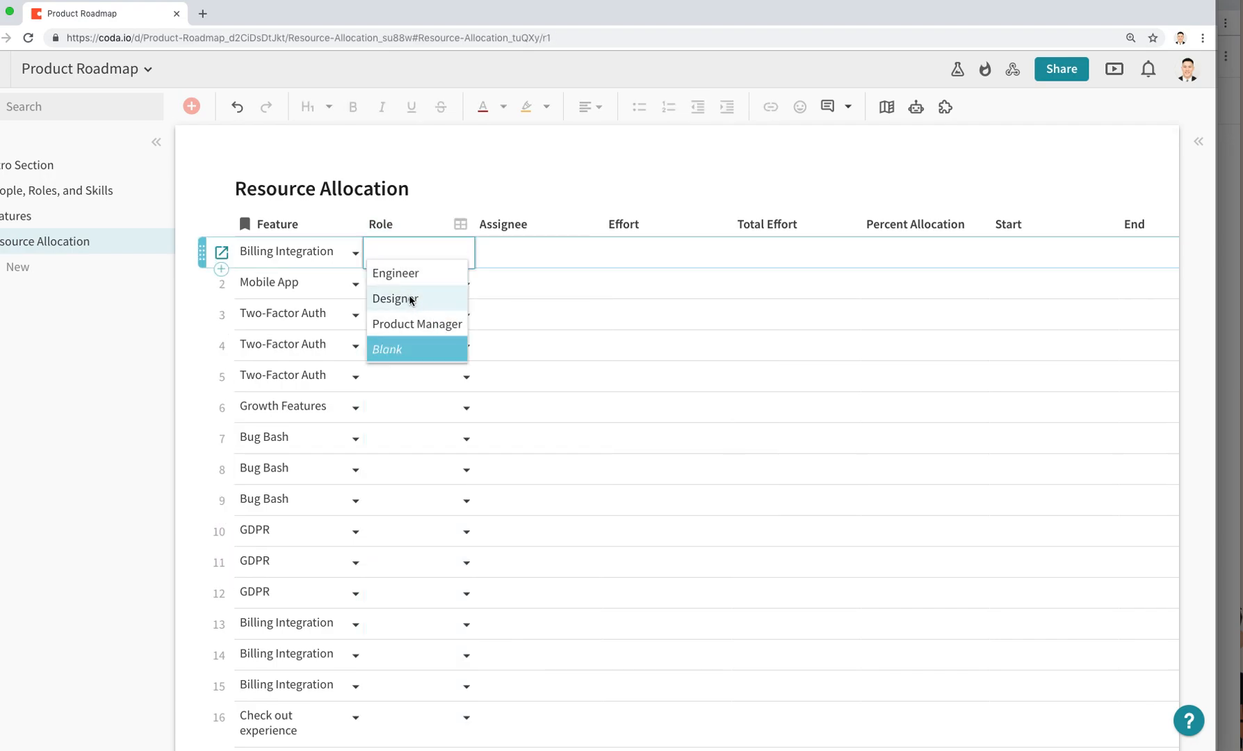
mouse_move(420, 299)
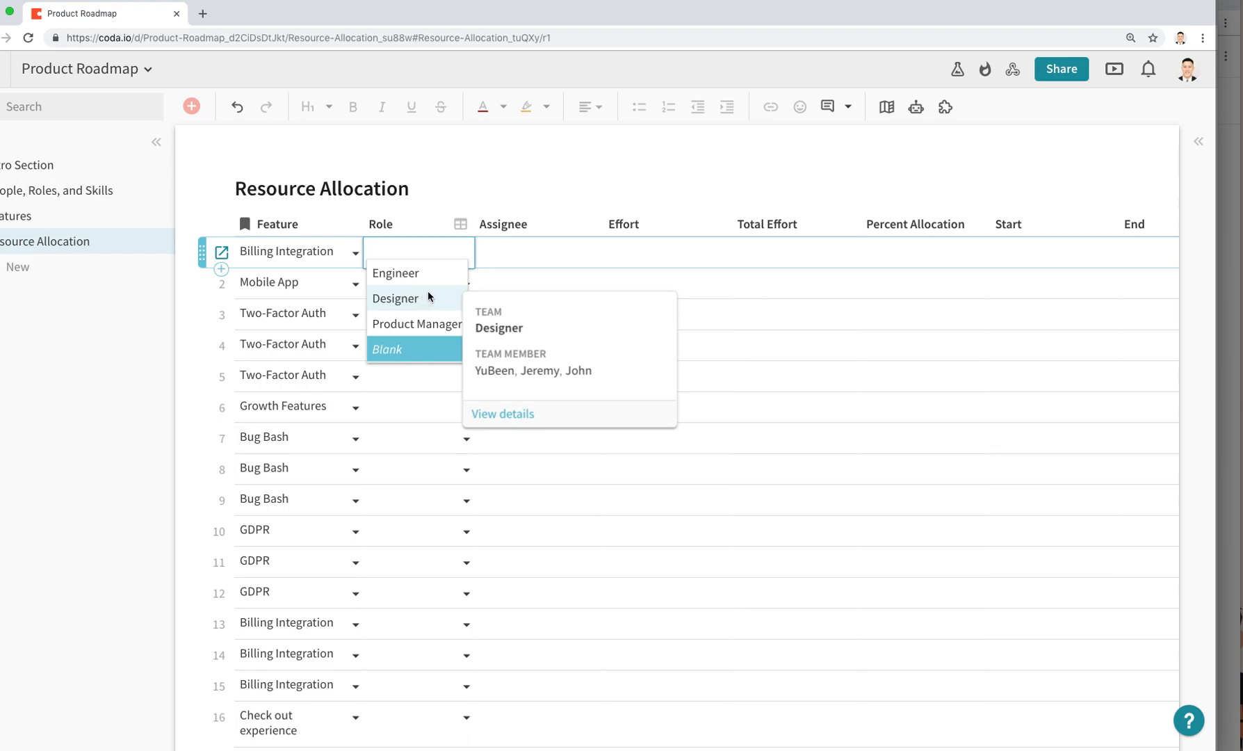
key(Escape)
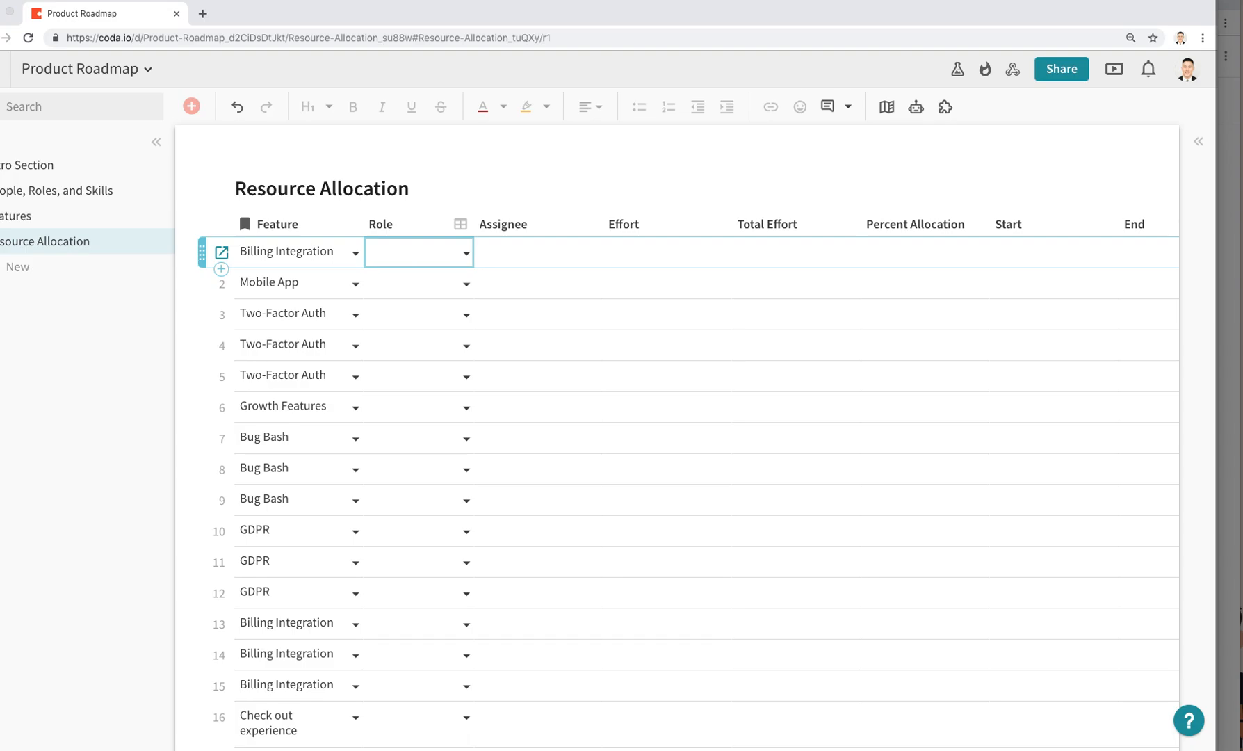
Paste the copied list of roles into the Role column starting at row 1.
click(384, 267)
key(ctrl+v)
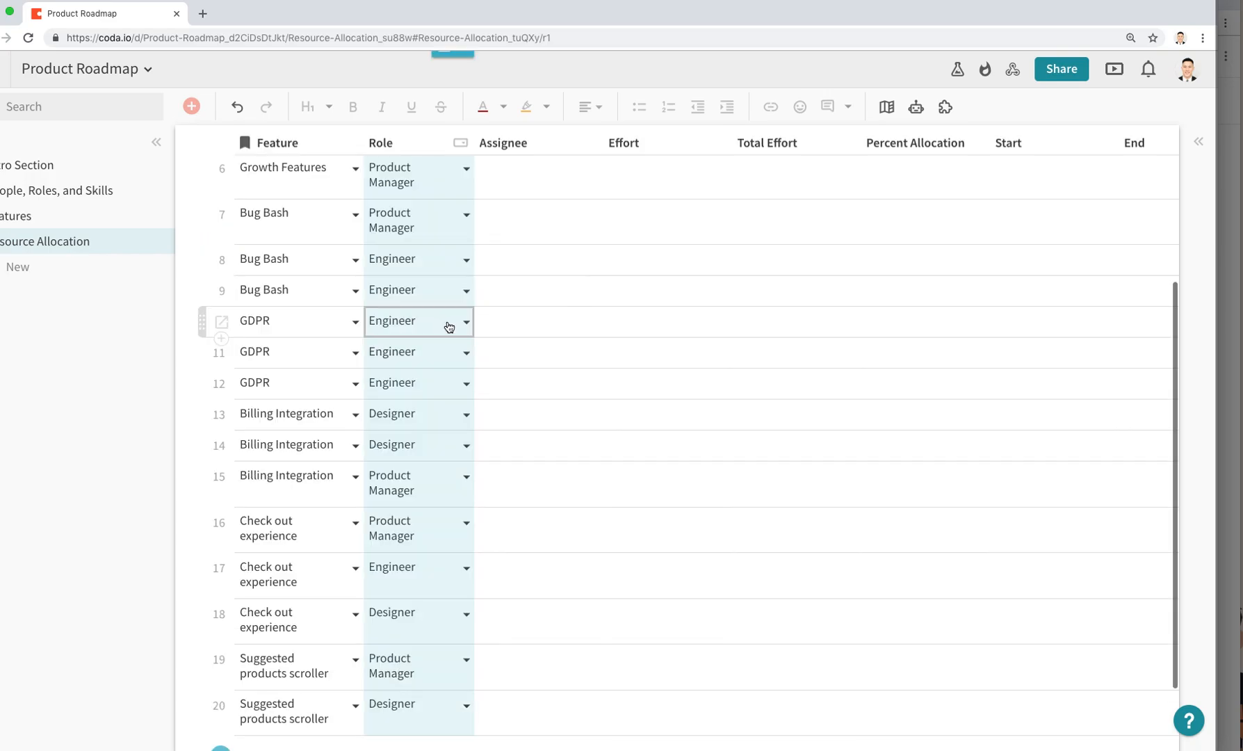
scroll(486, 327, up, 4)
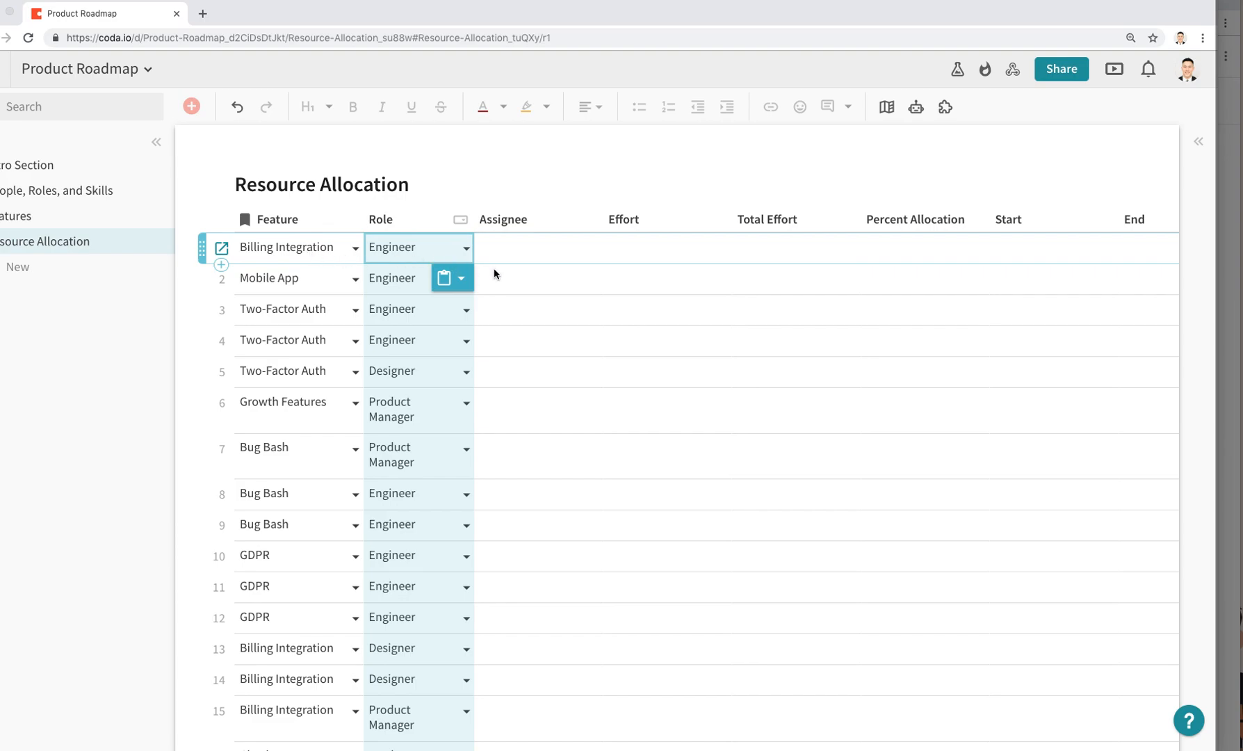
scroll(488, 280, right, 2)
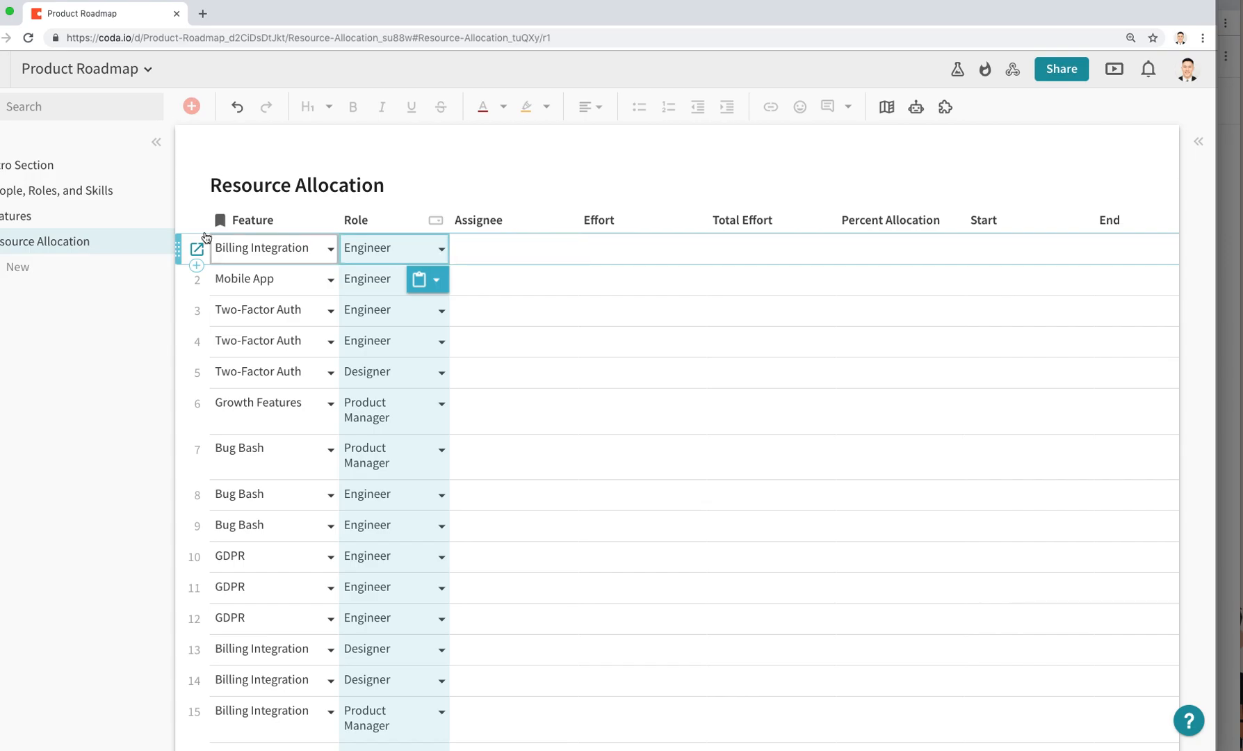
Review the Team table in the People, Roles, and Skills section and return to Resource Allocation.
click(77, 194)
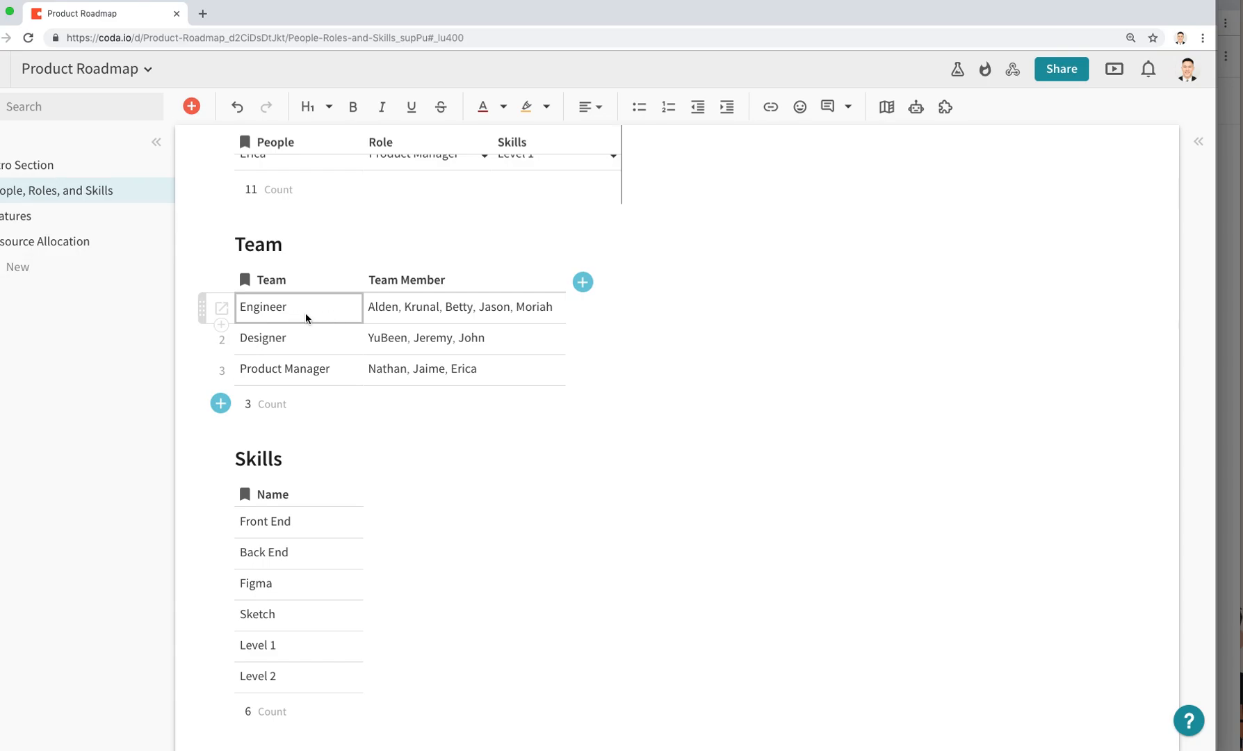
click(308, 280)
click(18, 242)
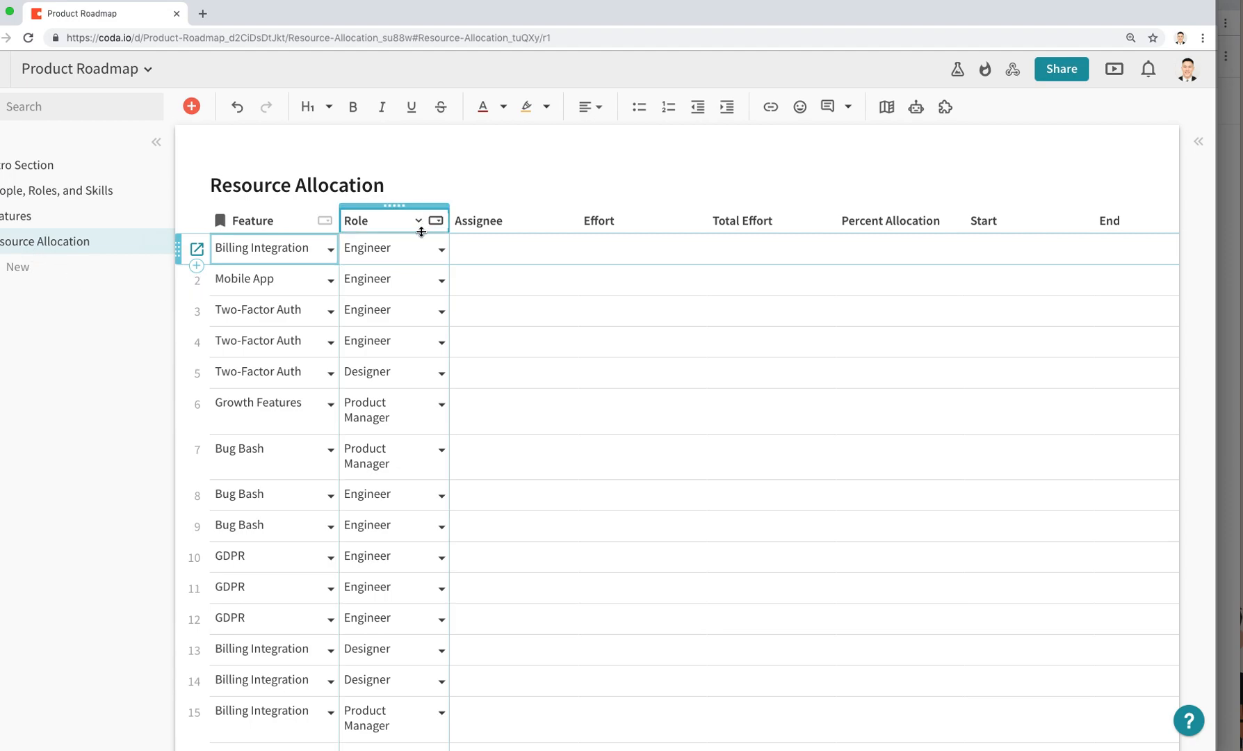
Format the Assignee column as a select list with Role.People entered as its selectable option.
click(477, 253)
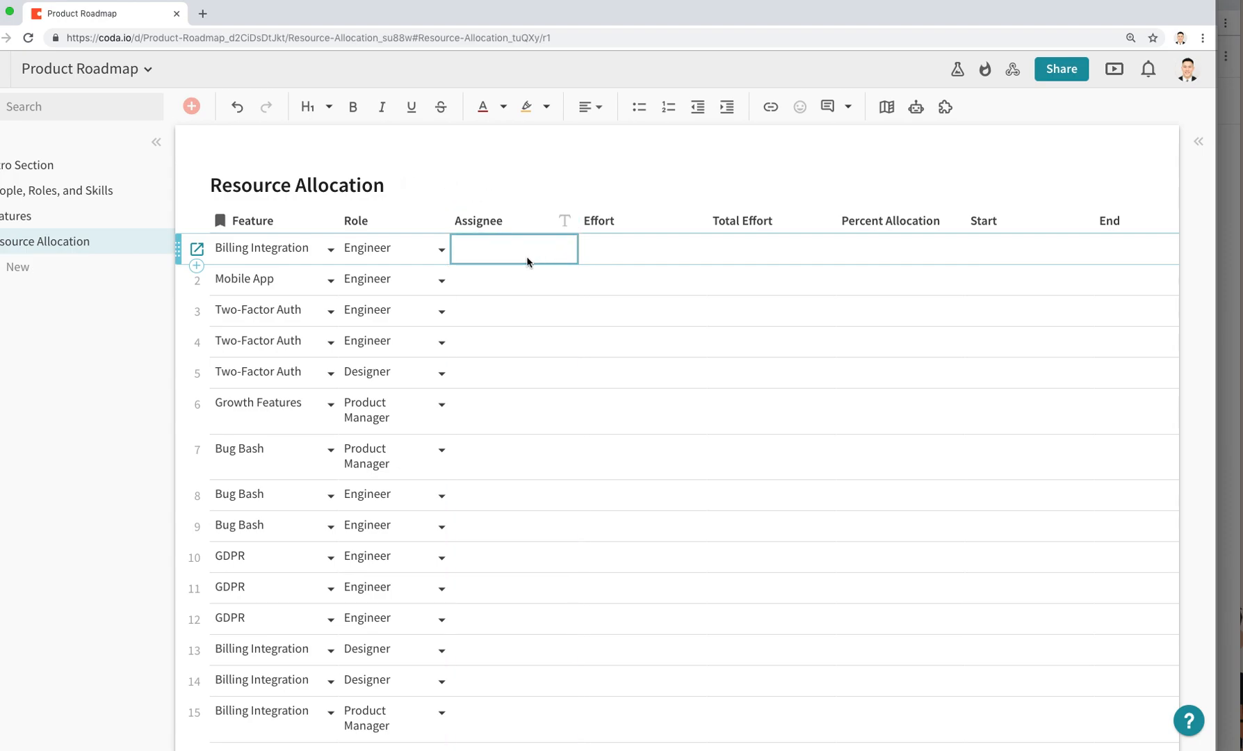
click(565, 221)
click(633, 291)
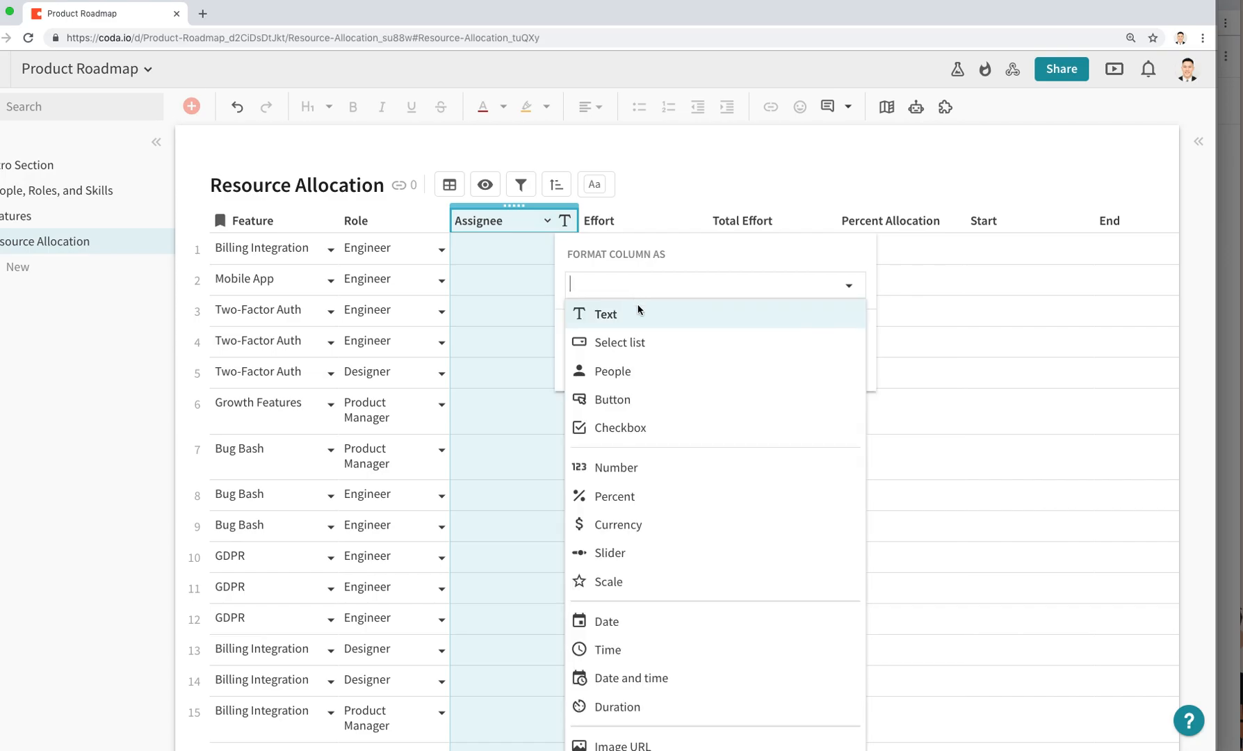
click(635, 341)
text(Role.People)
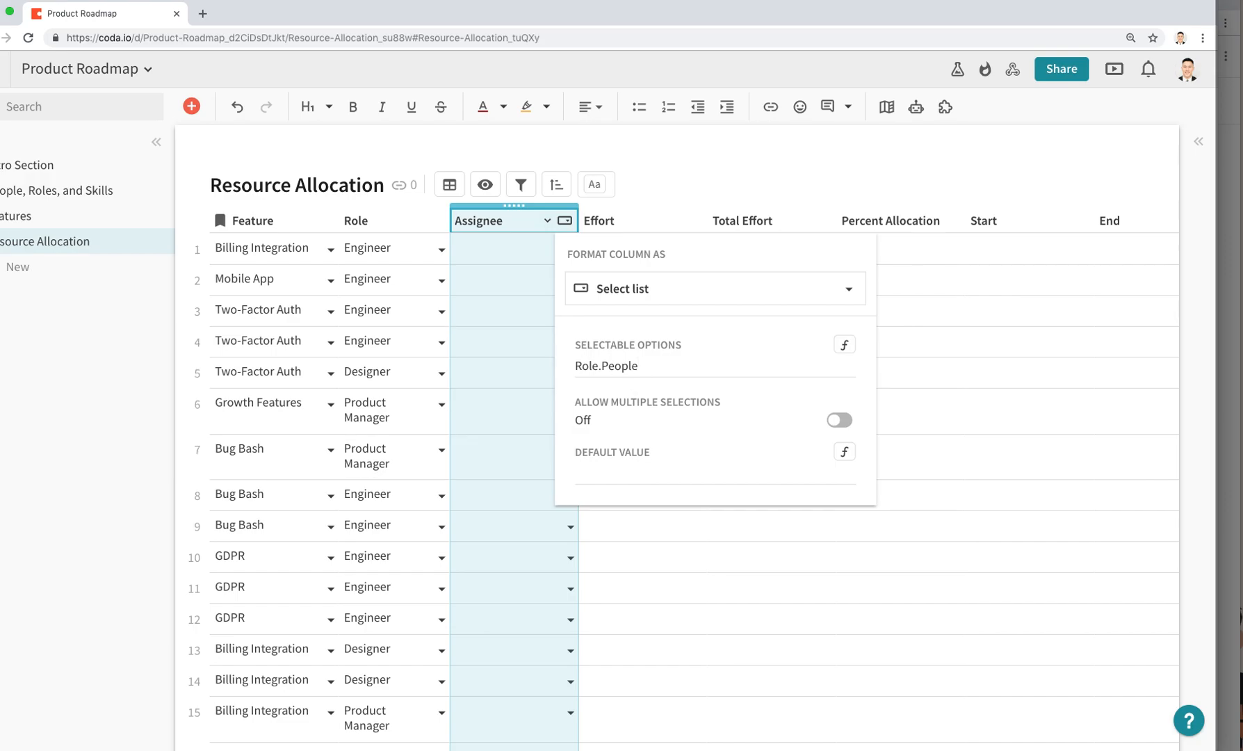
click(765, 530)
Check the Assignee choices in row 1, try to clear the column's selectable options and reload the document.
click(568, 253)
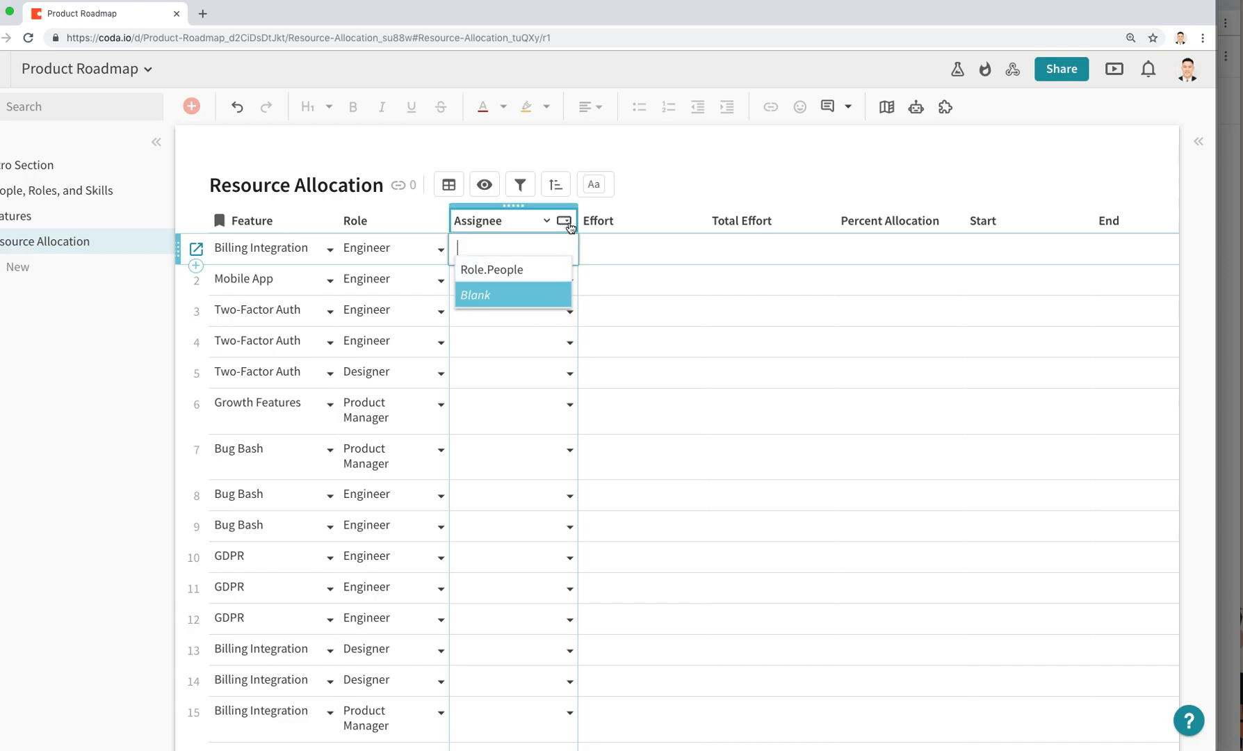
click(564, 221)
click(649, 369)
key(ctrl+a)
key(BackSpace)
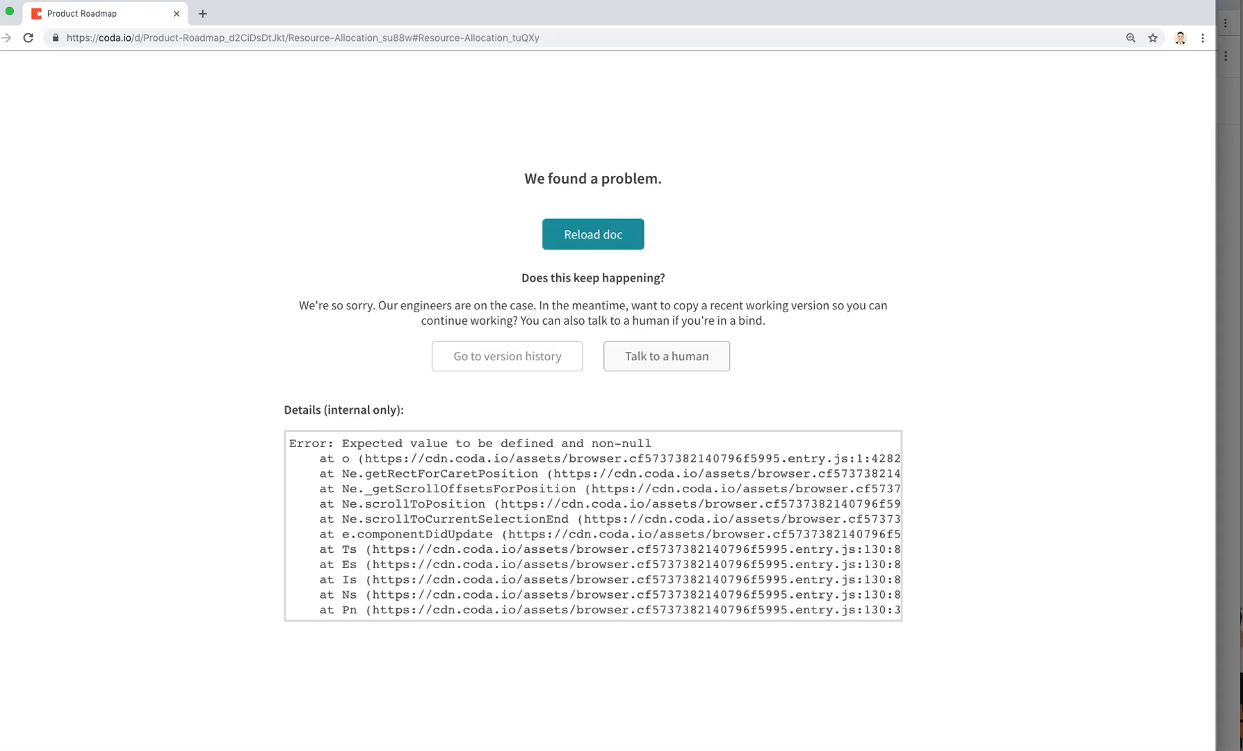
click(588, 234)
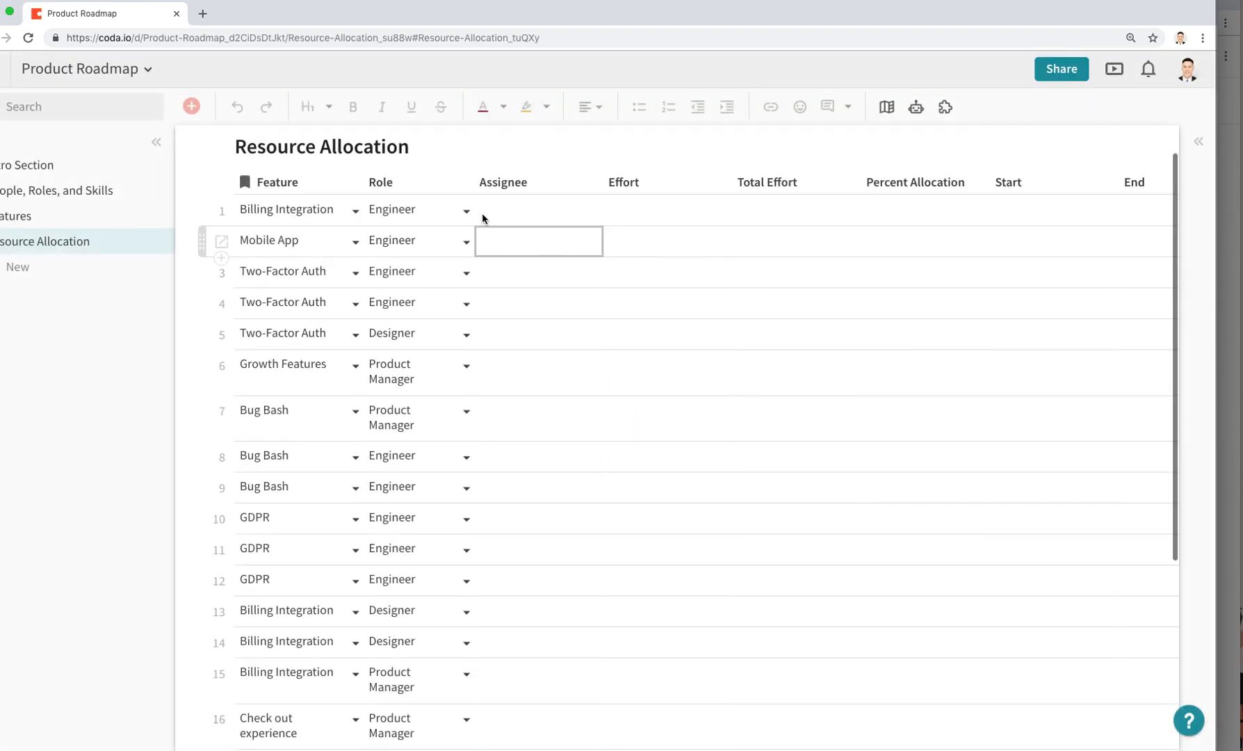
Replace the plain-text selectable options of the Assignee column with the formula Role.People.
click(589, 182)
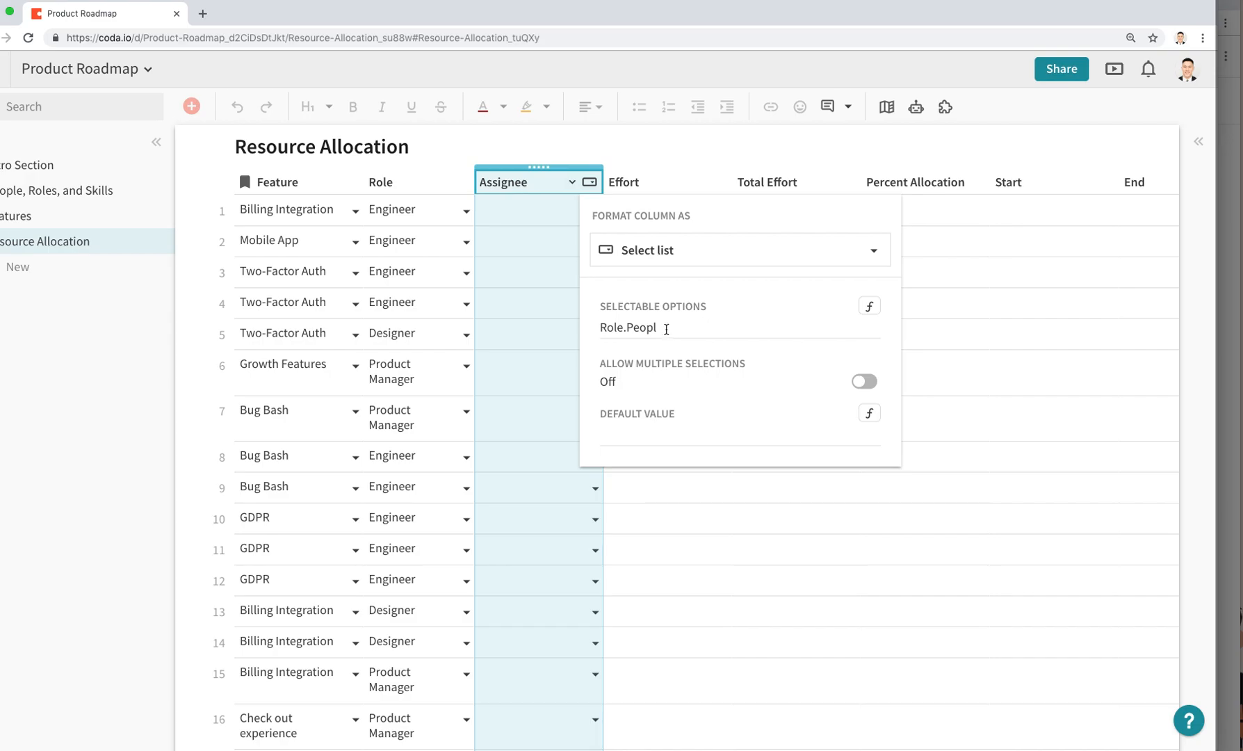
key(BackSpace)
click(869, 306)
text(Role.If)
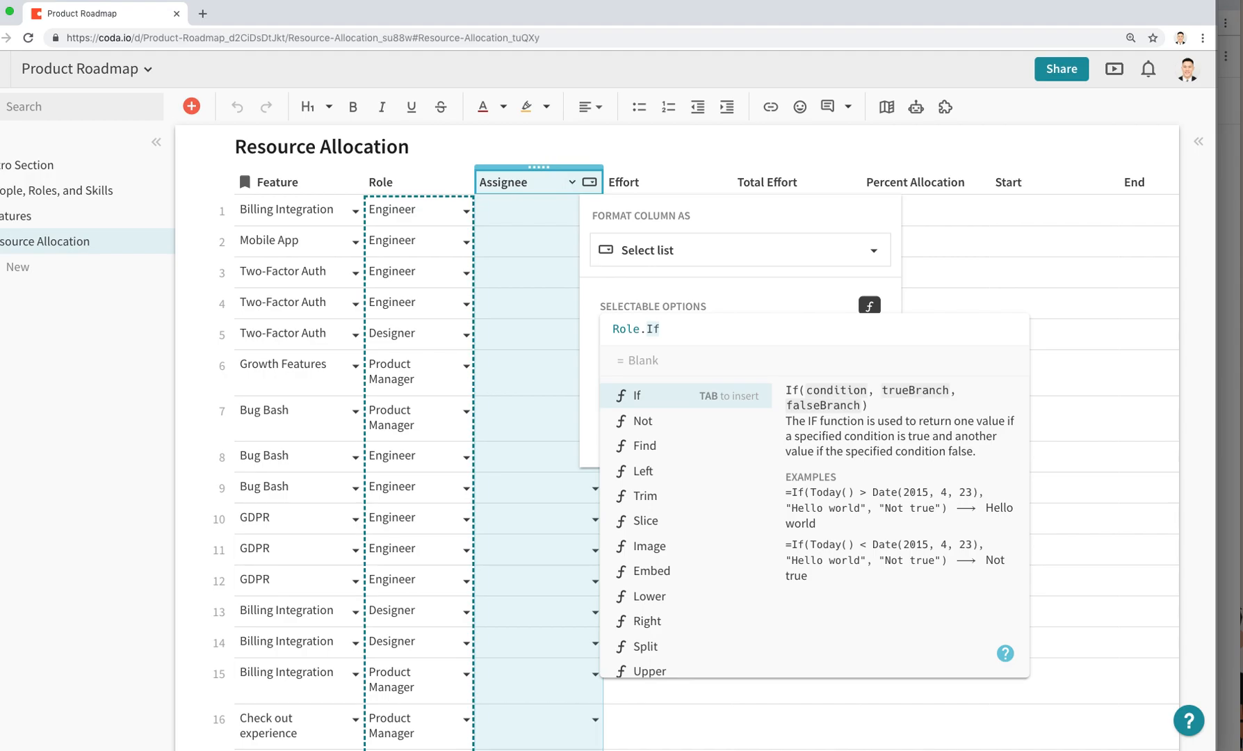
key(Down)
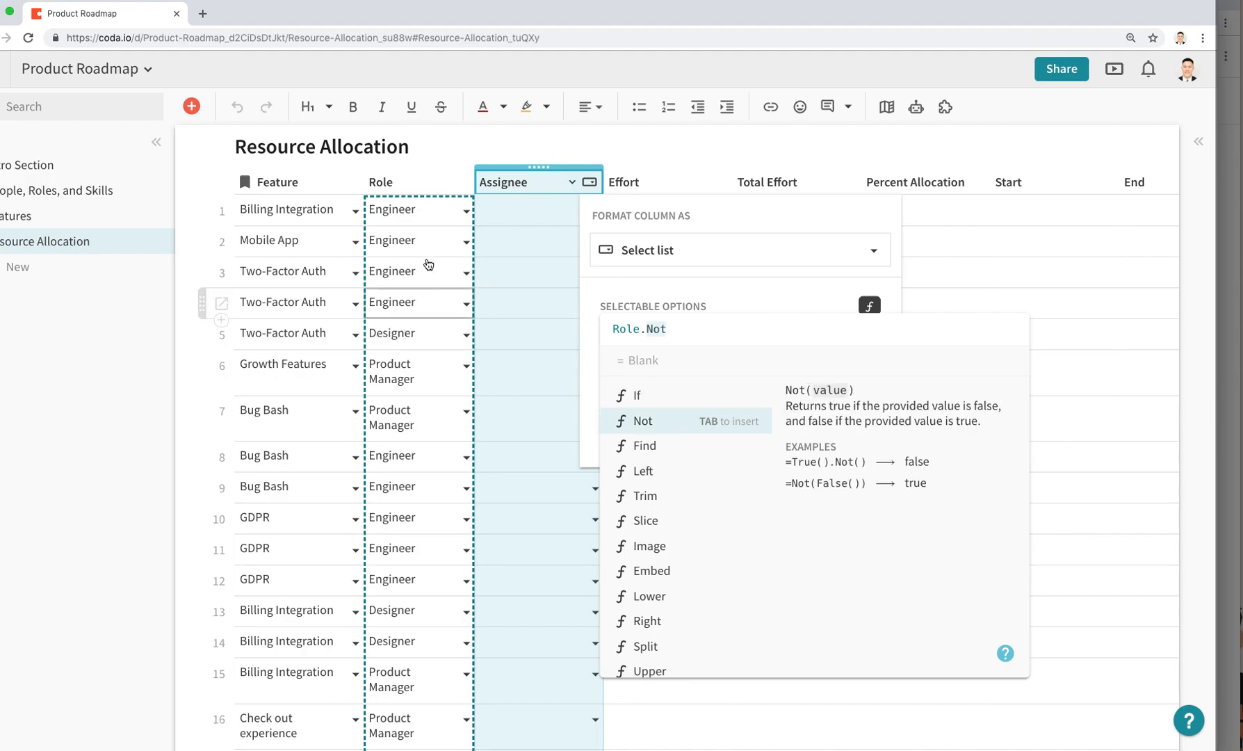
text(Peopl)
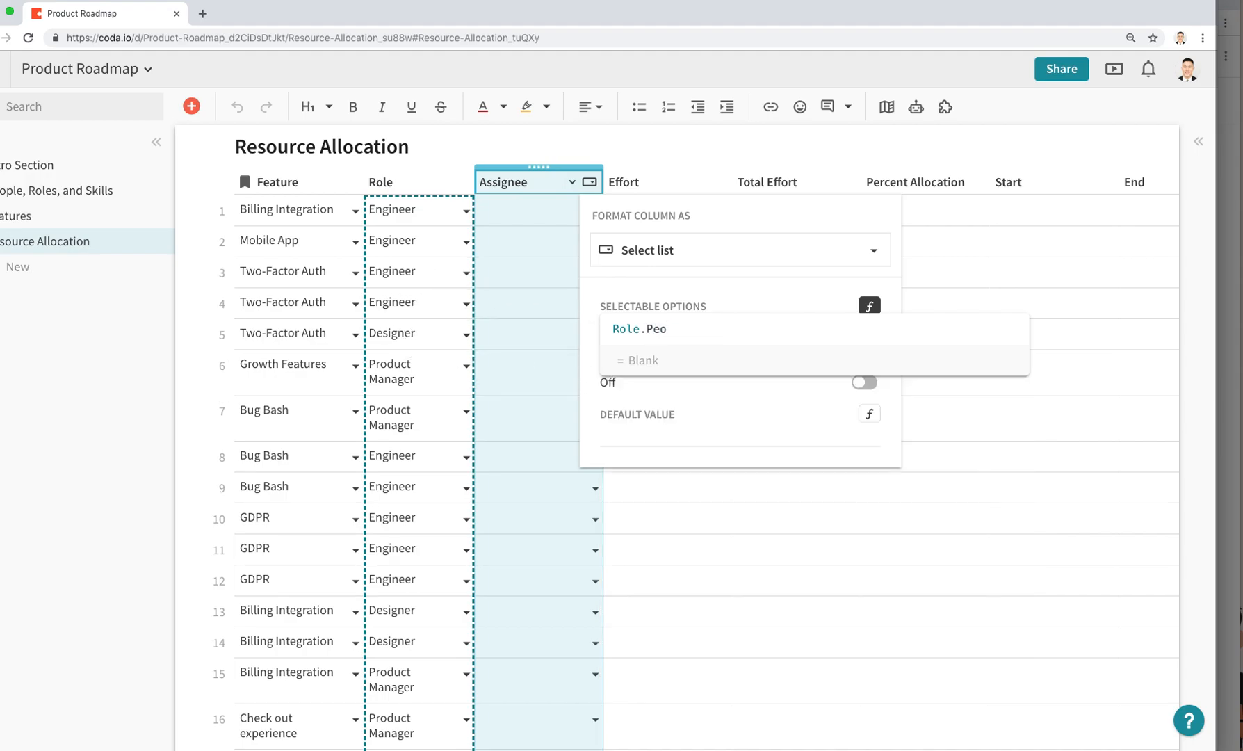
key(BackSpace)
key(BackSpace)
key(BackSpace)
key(BackSpace)
text(i)
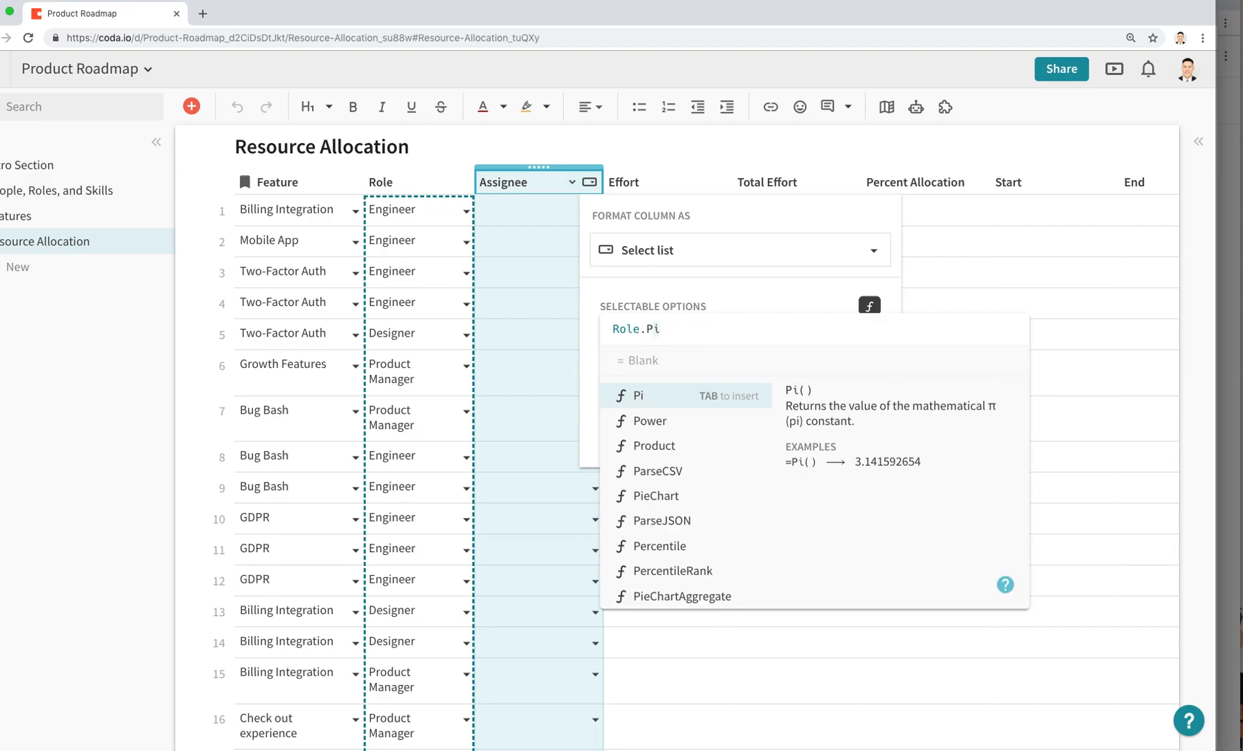
key(BackSpace)
text(People)
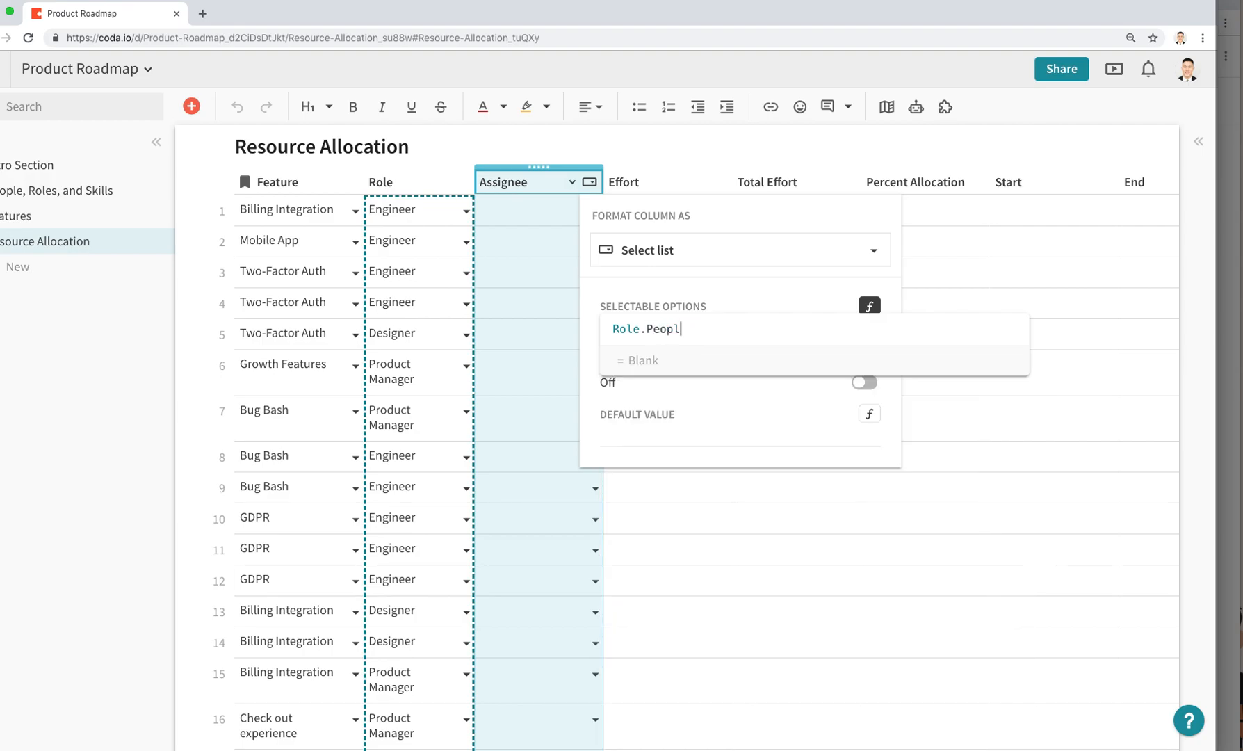
key(Return)
click(564, 390)
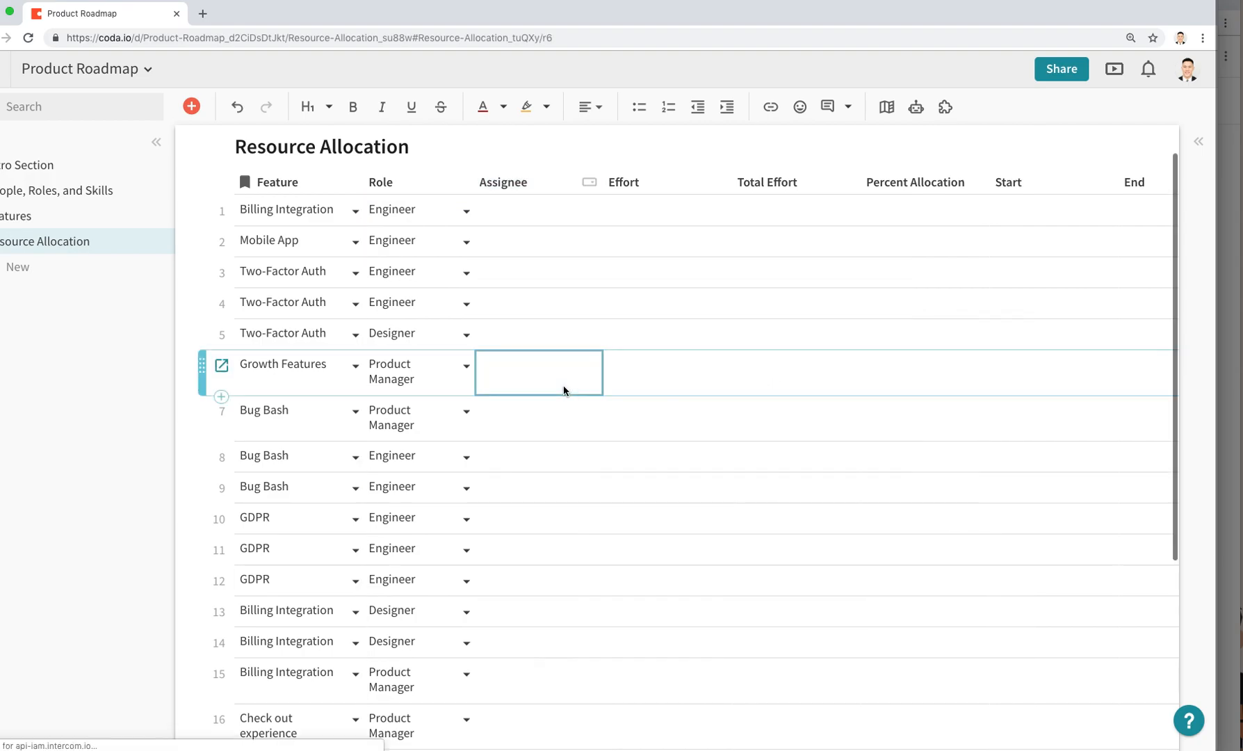
click(594, 203)
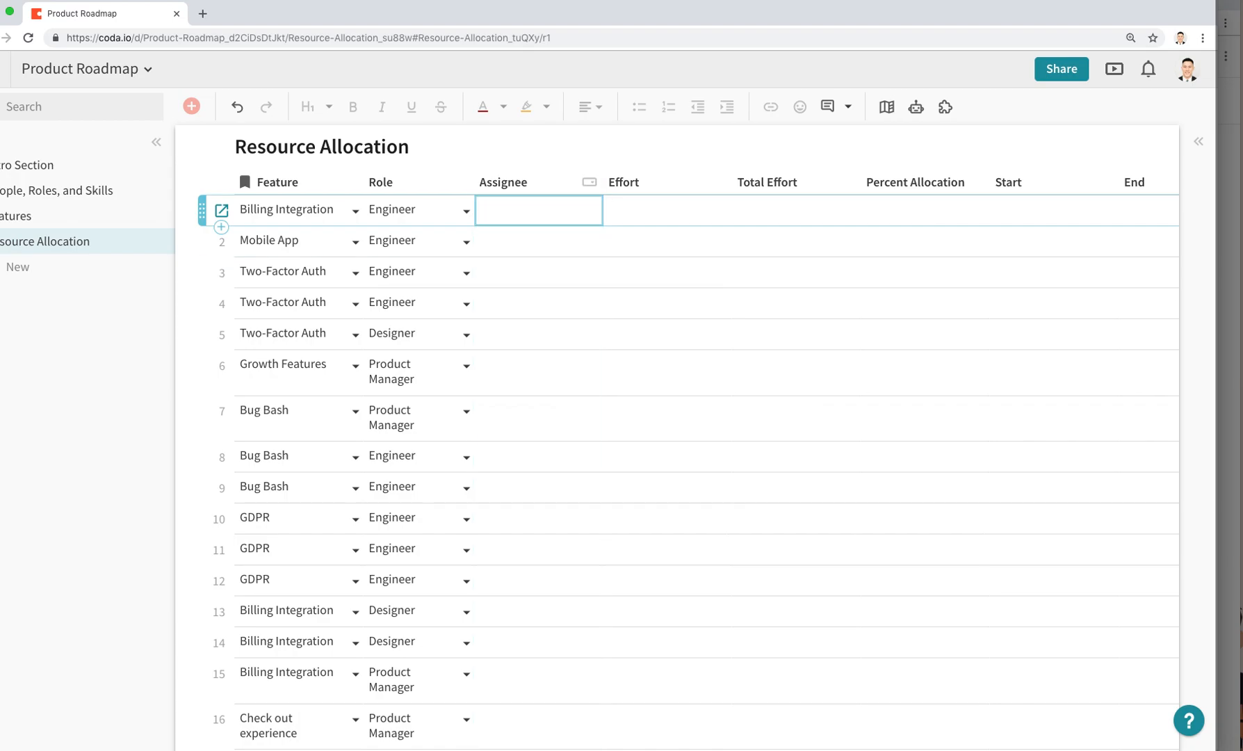
Review the Team table's column names in the People, Roles, and Skills section and go back to Resource Allocation.
click(44, 216)
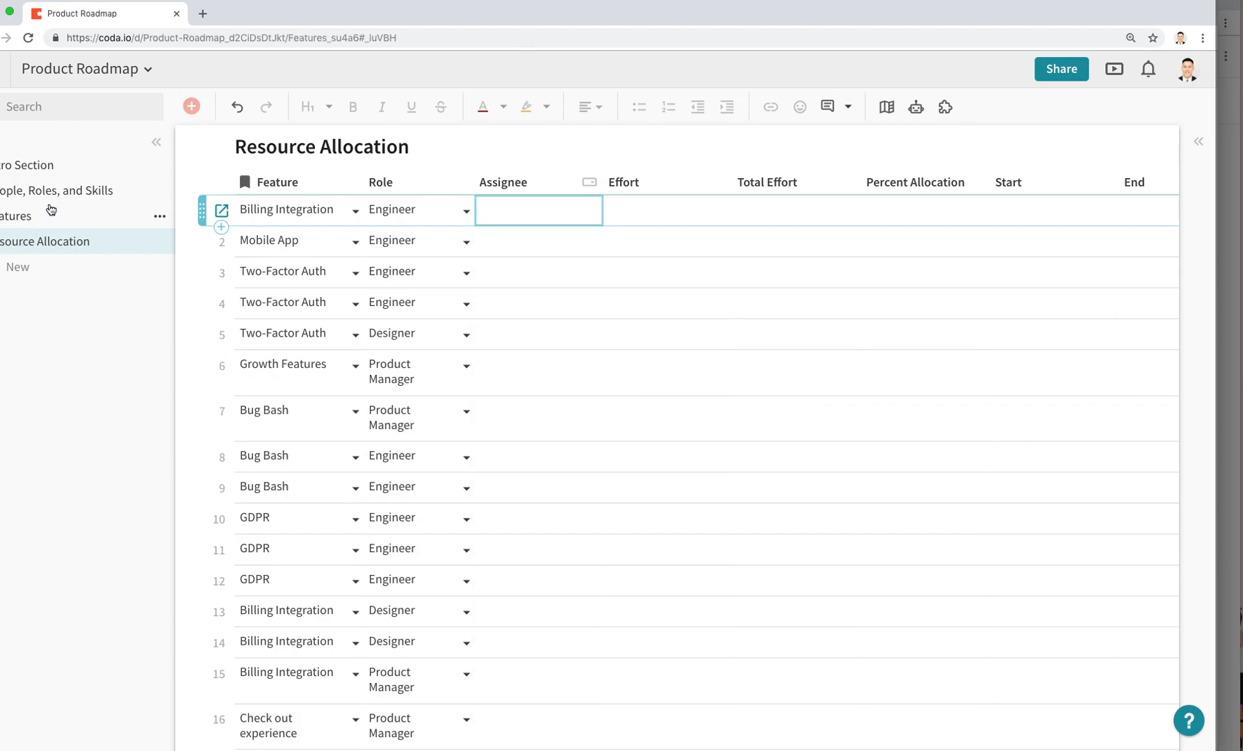
click(61, 198)
scroll(580, 641, down, 3)
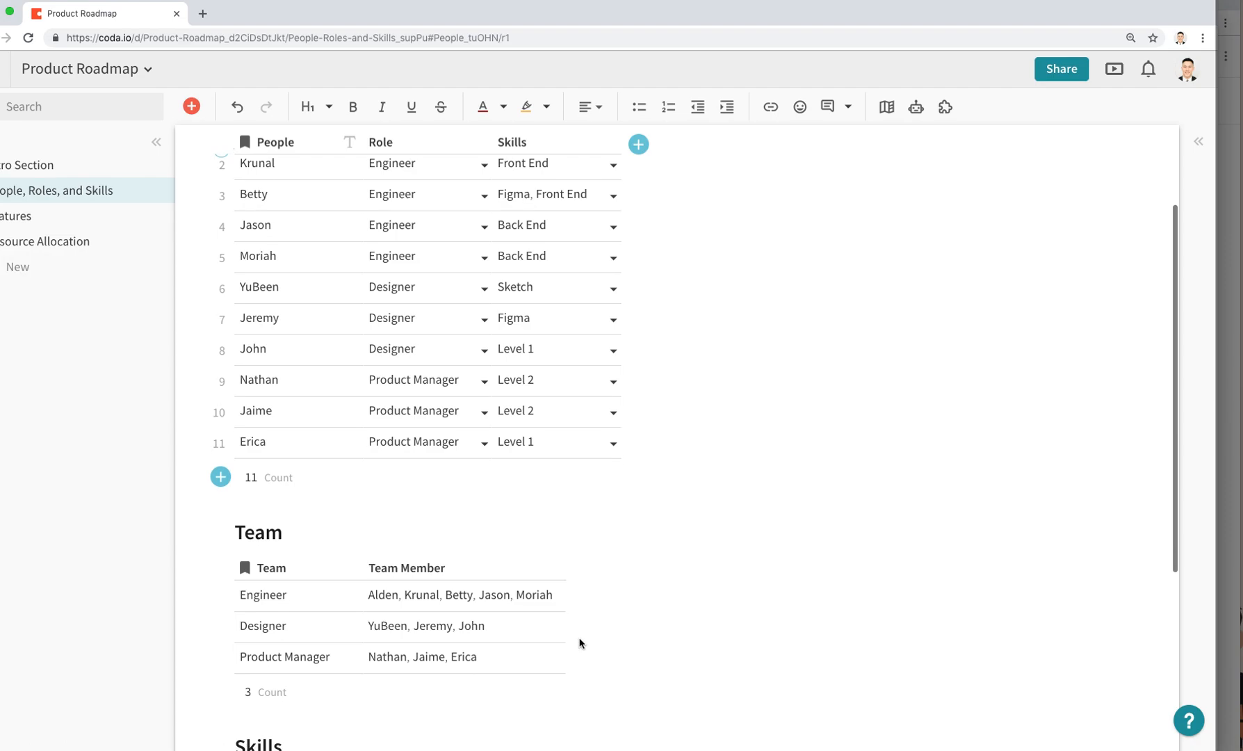
scroll(538, 636, down, 3)
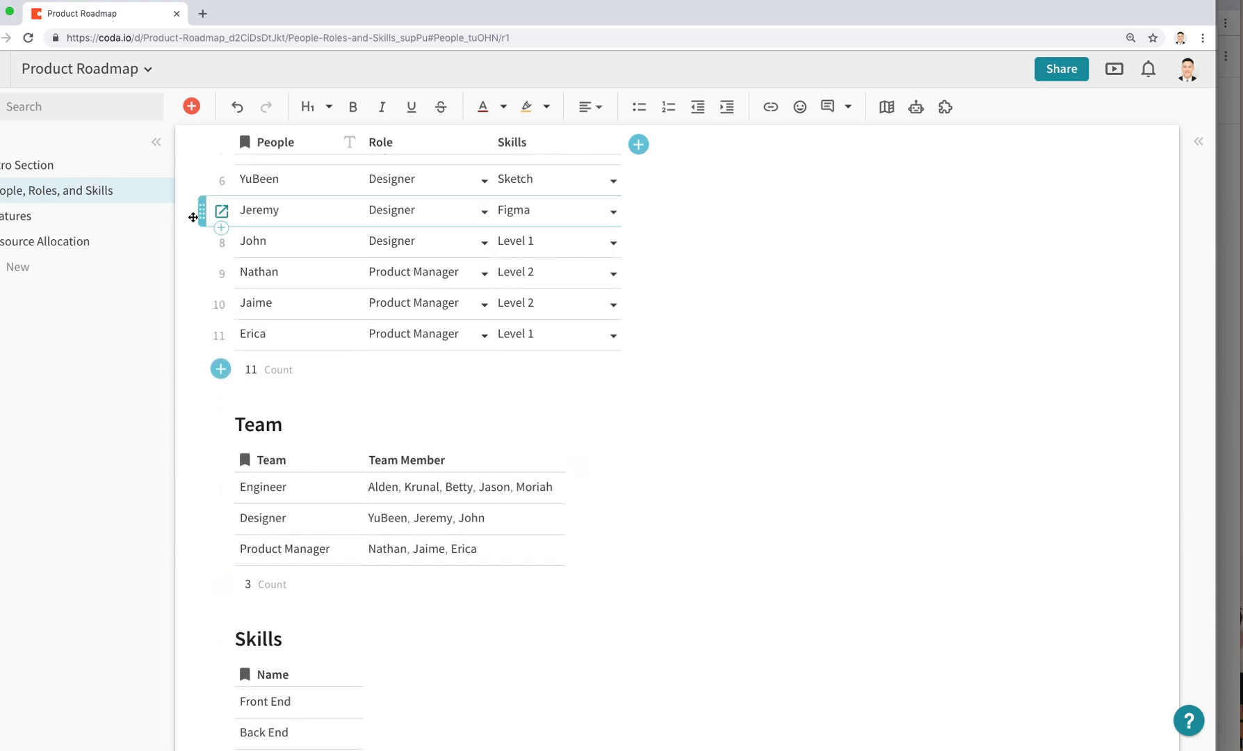
click(56, 221)
click(63, 241)
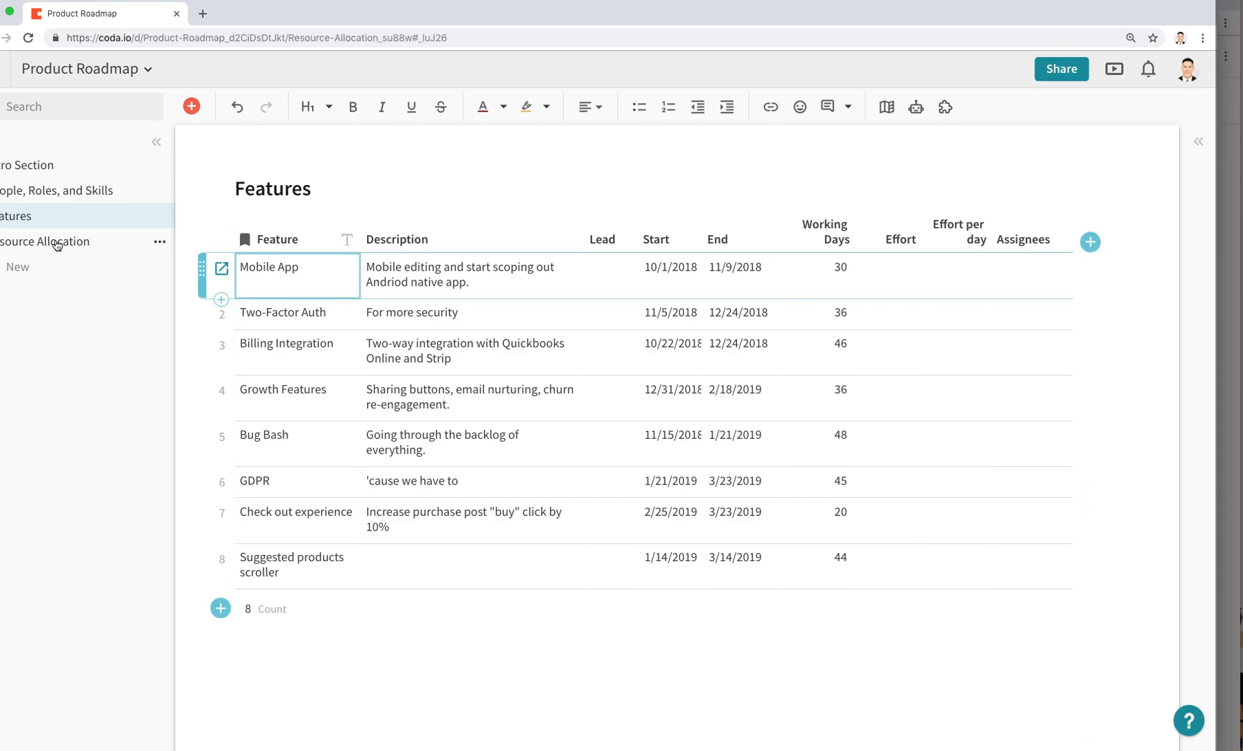
Change the Assignee column's selectable options formula to Role.[Team Member].
click(571, 182)
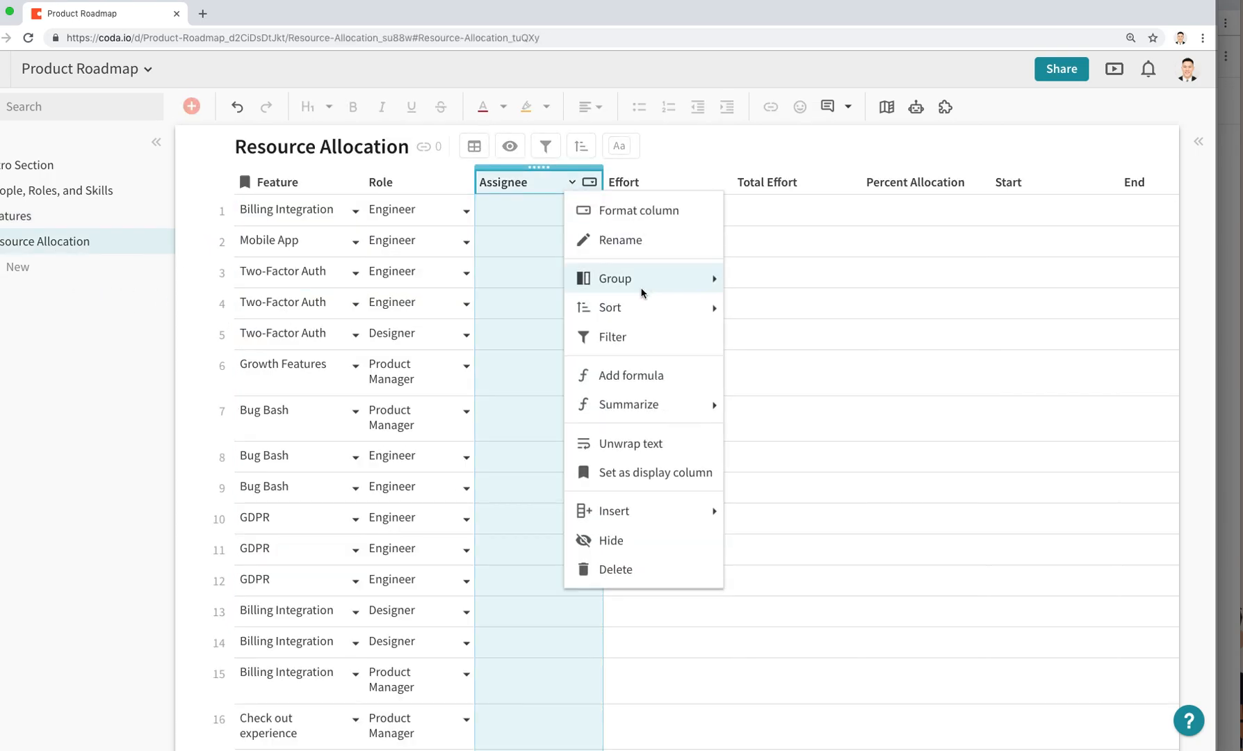
click(595, 209)
click(687, 328)
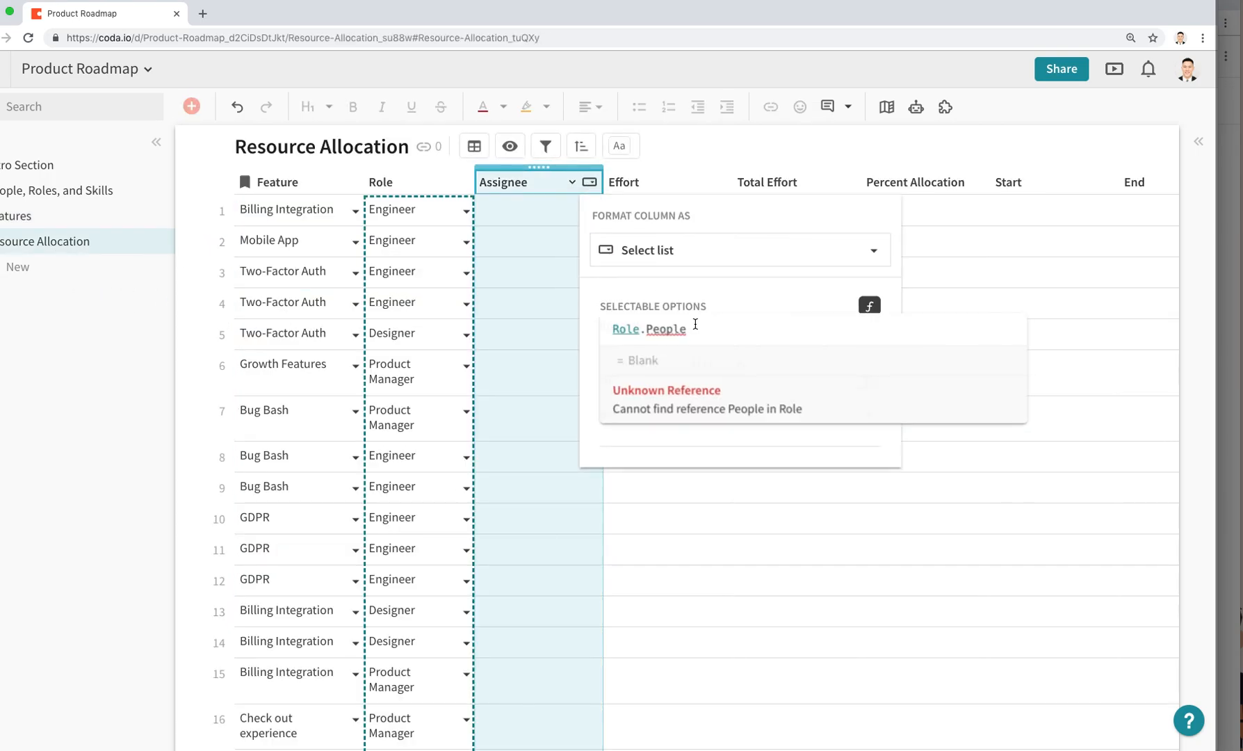
key(BackSpace)
key(BackSpace)
key(BackSpace)
key(BackSpace)
key(BackSpace)
text(i)
key(BackSpace)
key(BackSpace)
text(If)
key(BackSpace)
key(BackSpace)
text([)
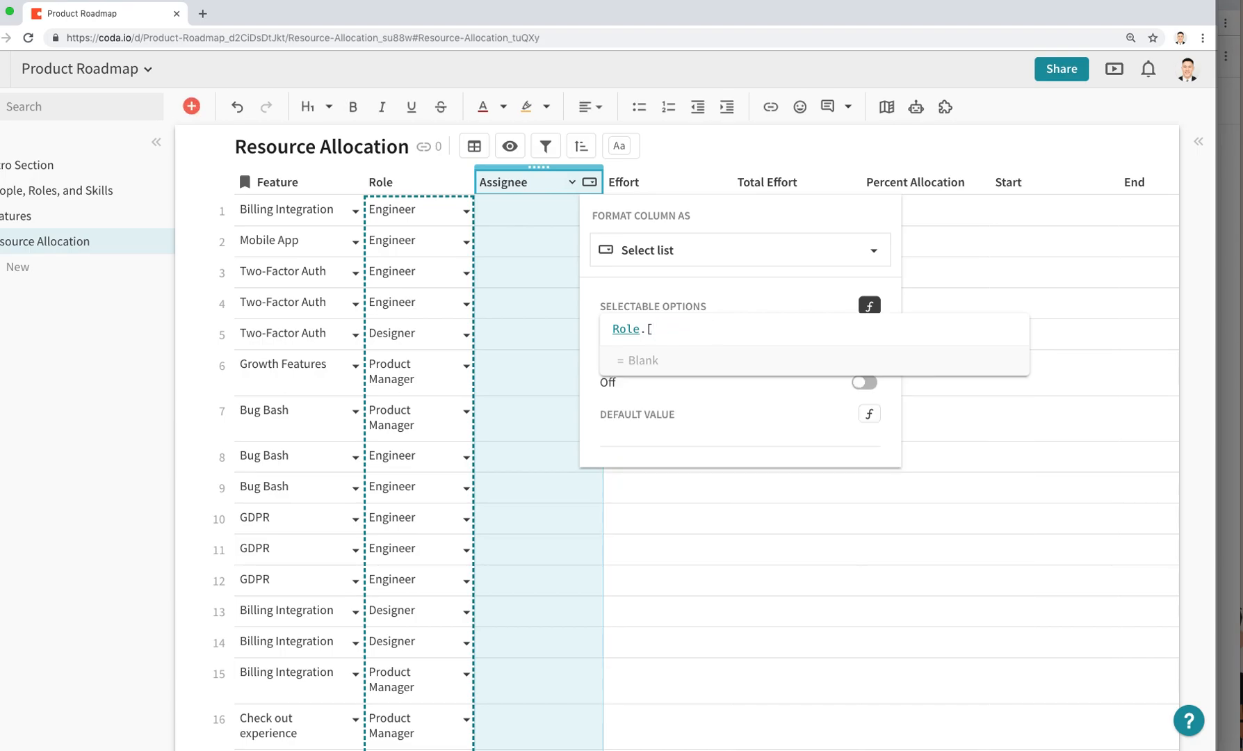
text(Team Member])
key(Return)
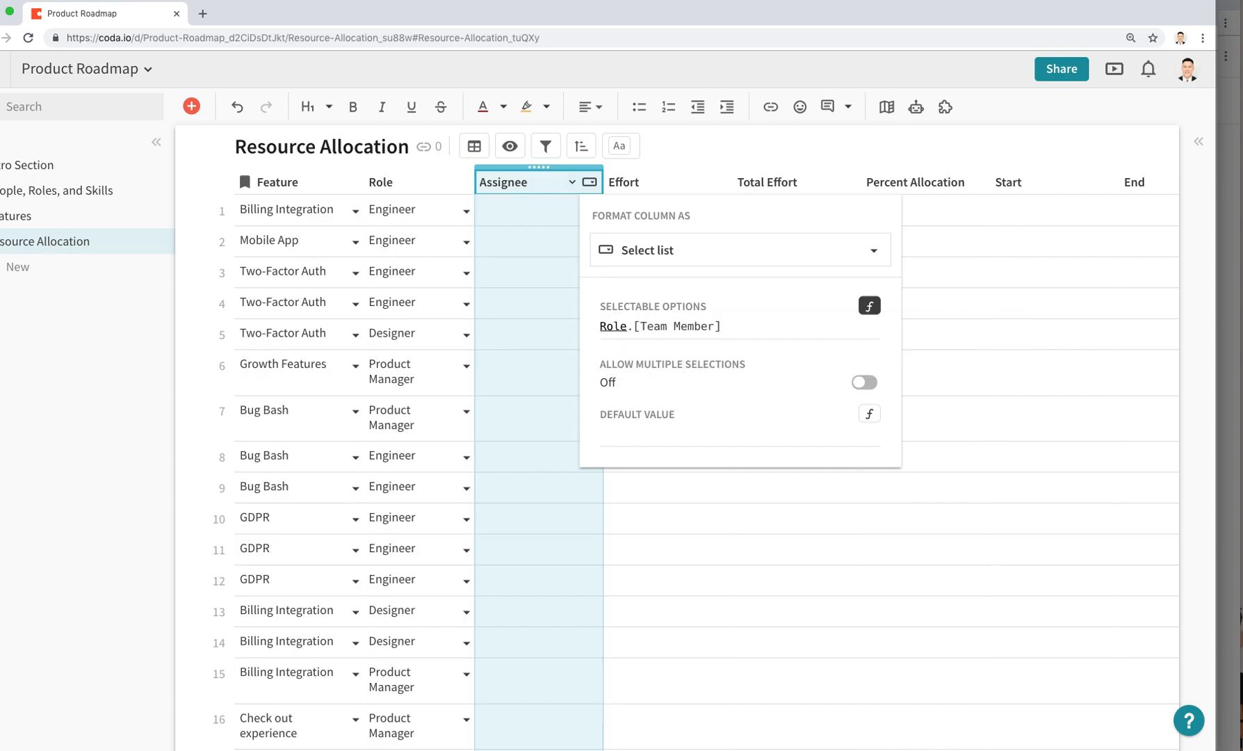
Check whether the Assignee cells in the first rows of Resource Allocation offer any choices.
click(615, 516)
click(580, 210)
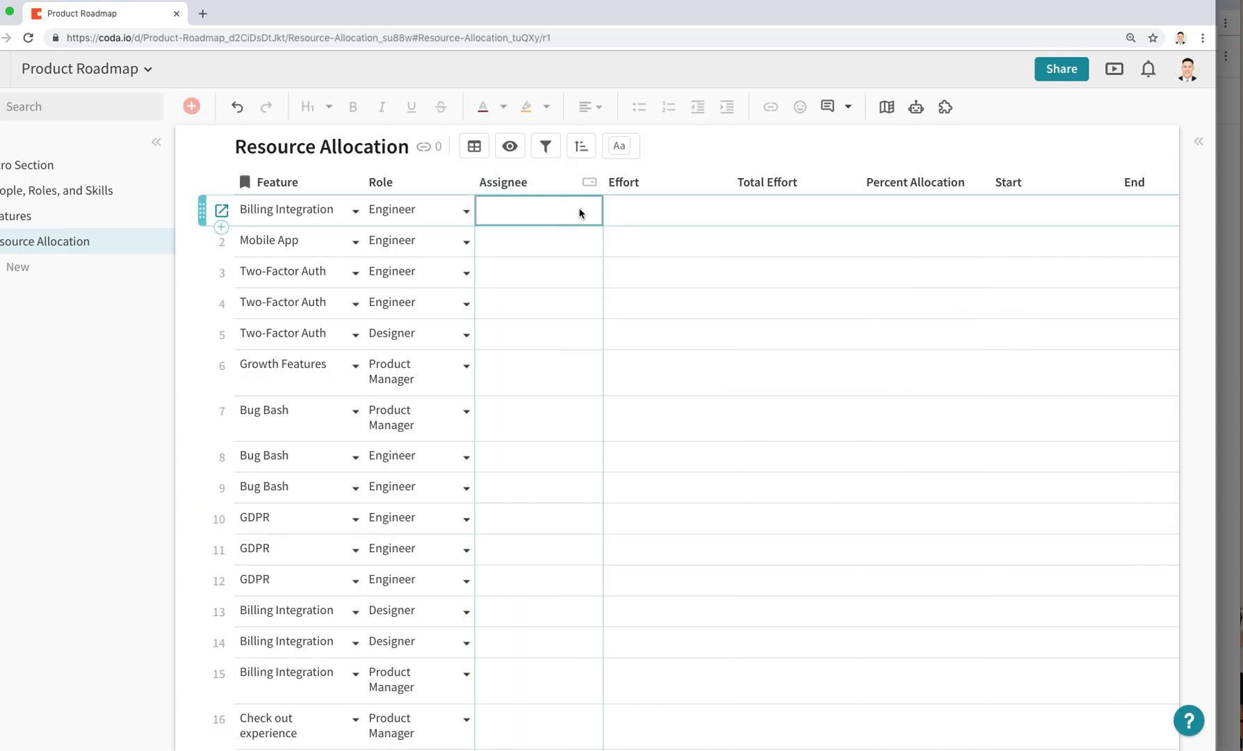
click(591, 185)
click(590, 183)
click(590, 184)
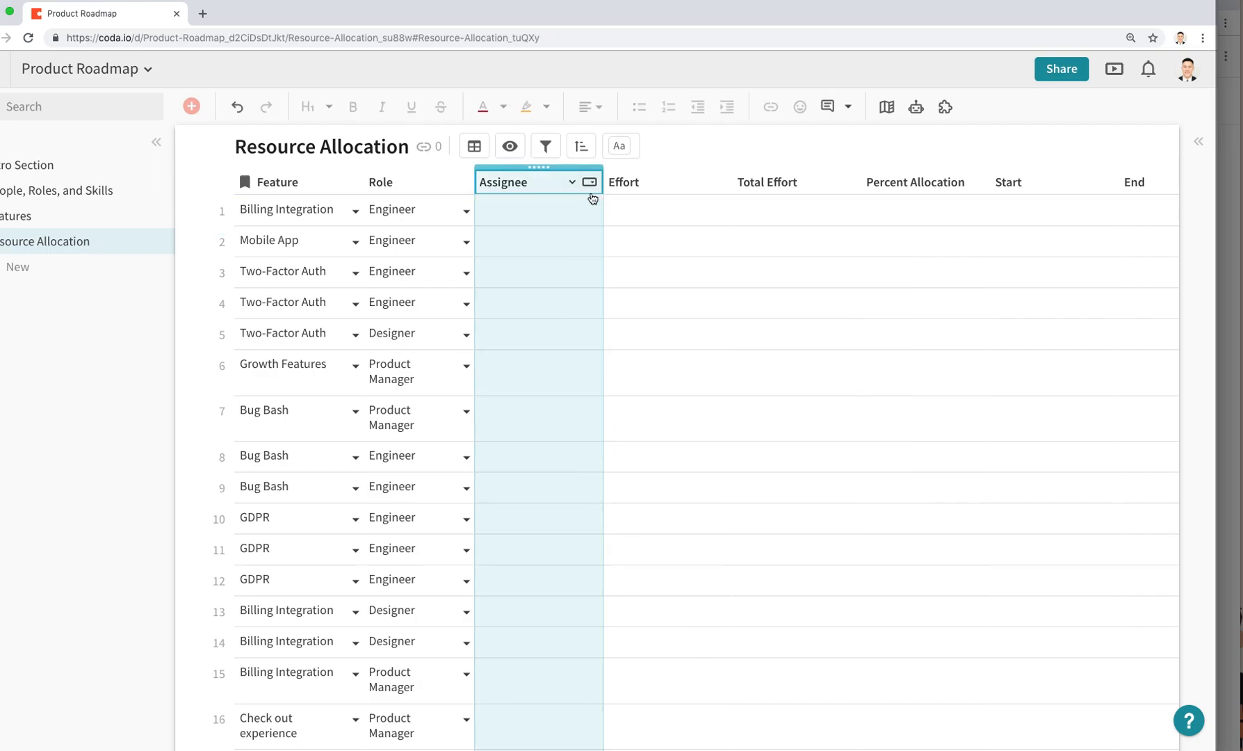
click(584, 278)
click(581, 241)
click(579, 210)
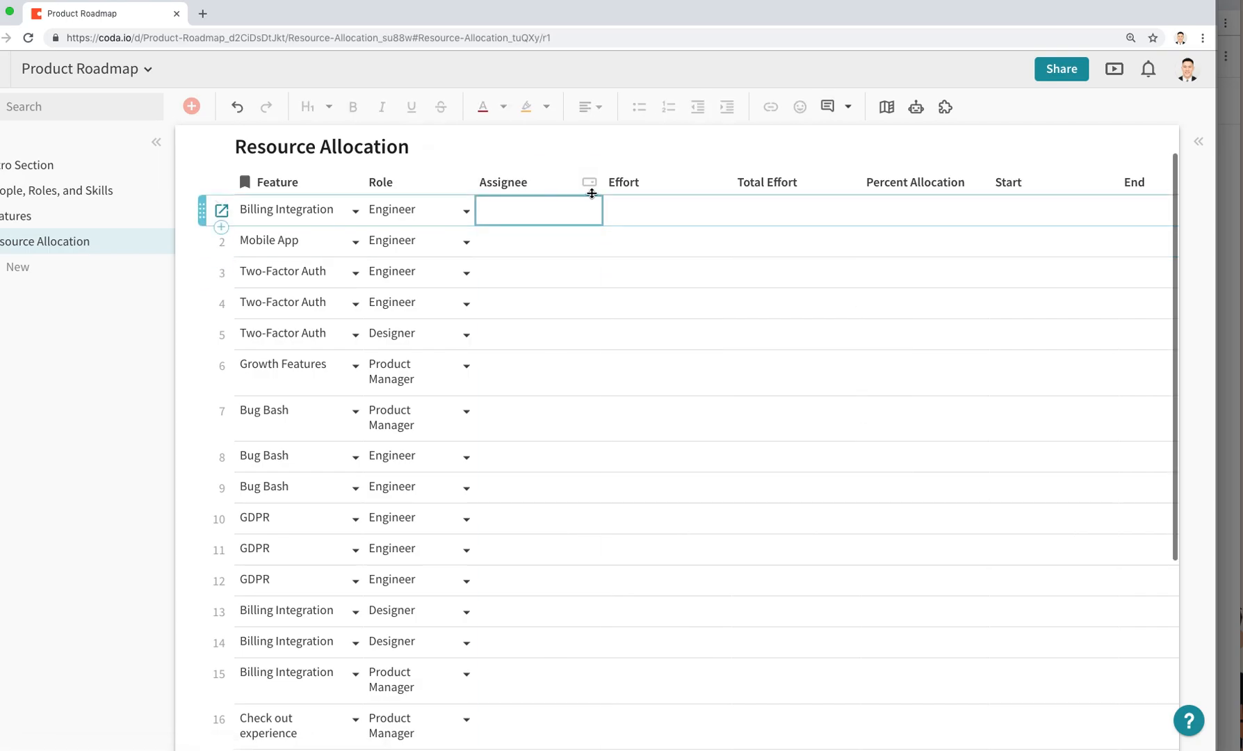
Try to change the Assignee column's selectable options formula to Role.Team.
click(590, 184)
click(756, 331)
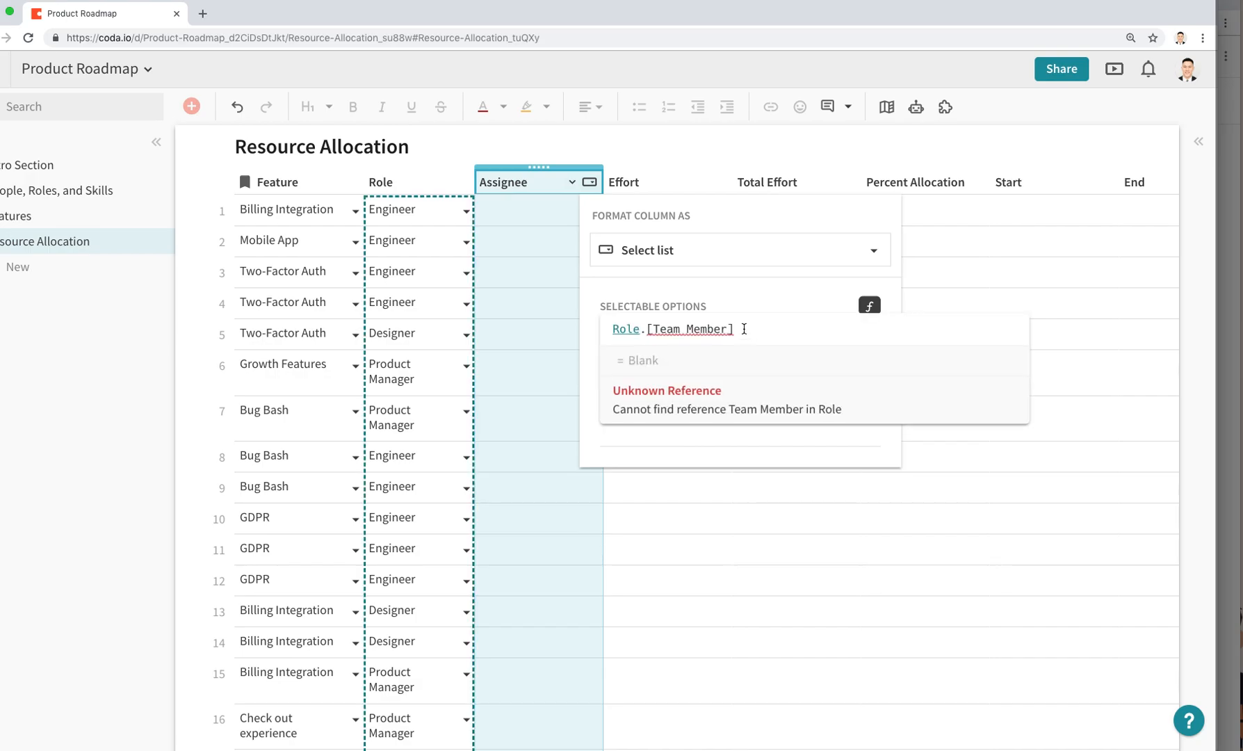
key(BackSpace)
key(BackSpace)
key(BackSpace)
key(BackSpace)
key(BackSpace)
key(BackSpace)
key(BackSpace)
key(BackSpace)
key(BackSpace)
key(BackSpace)
key(BackSpace)
key(BackSpace)
key(BackSpace)
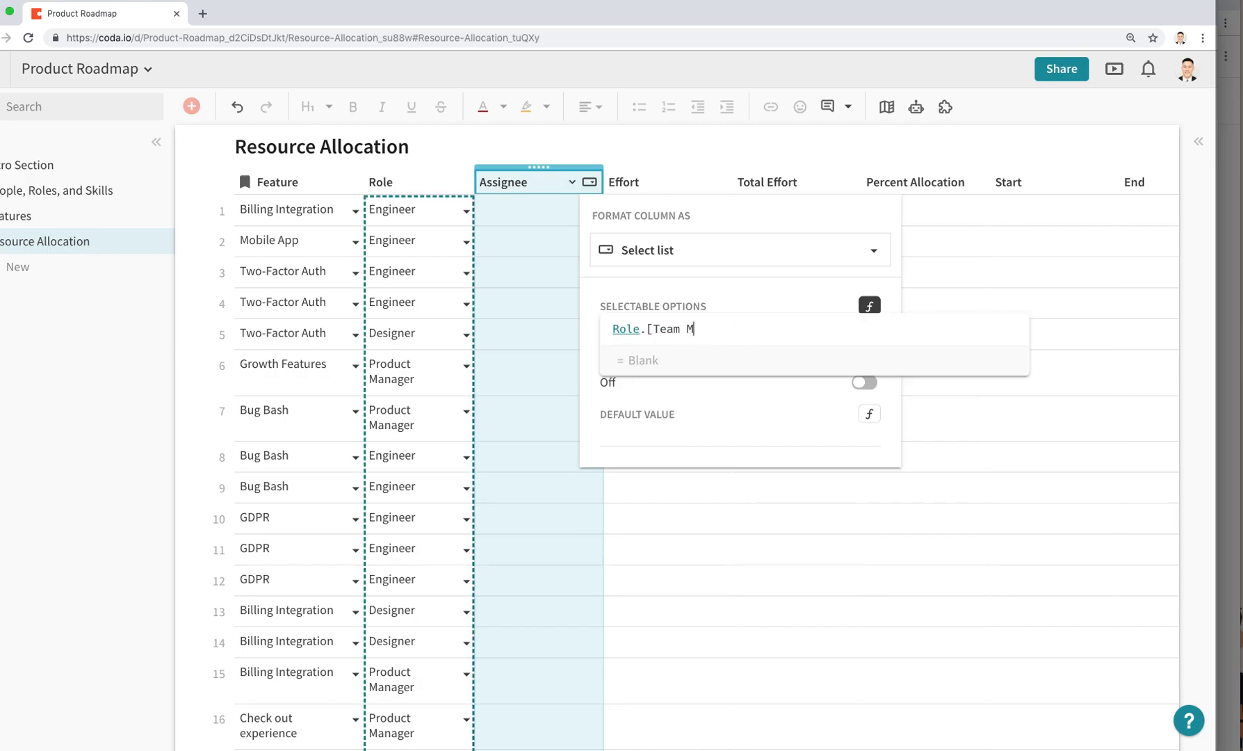
text(If)
key(BackSpace)
key(BackSpace)
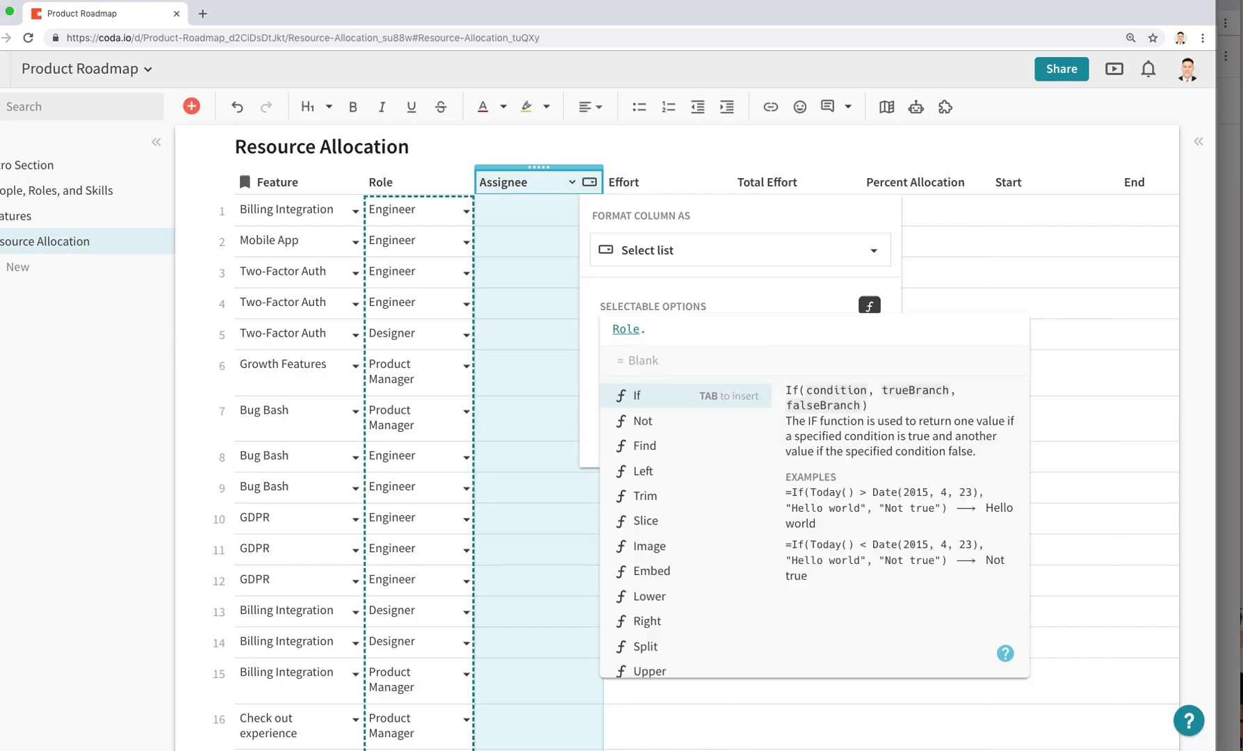
text(Team)
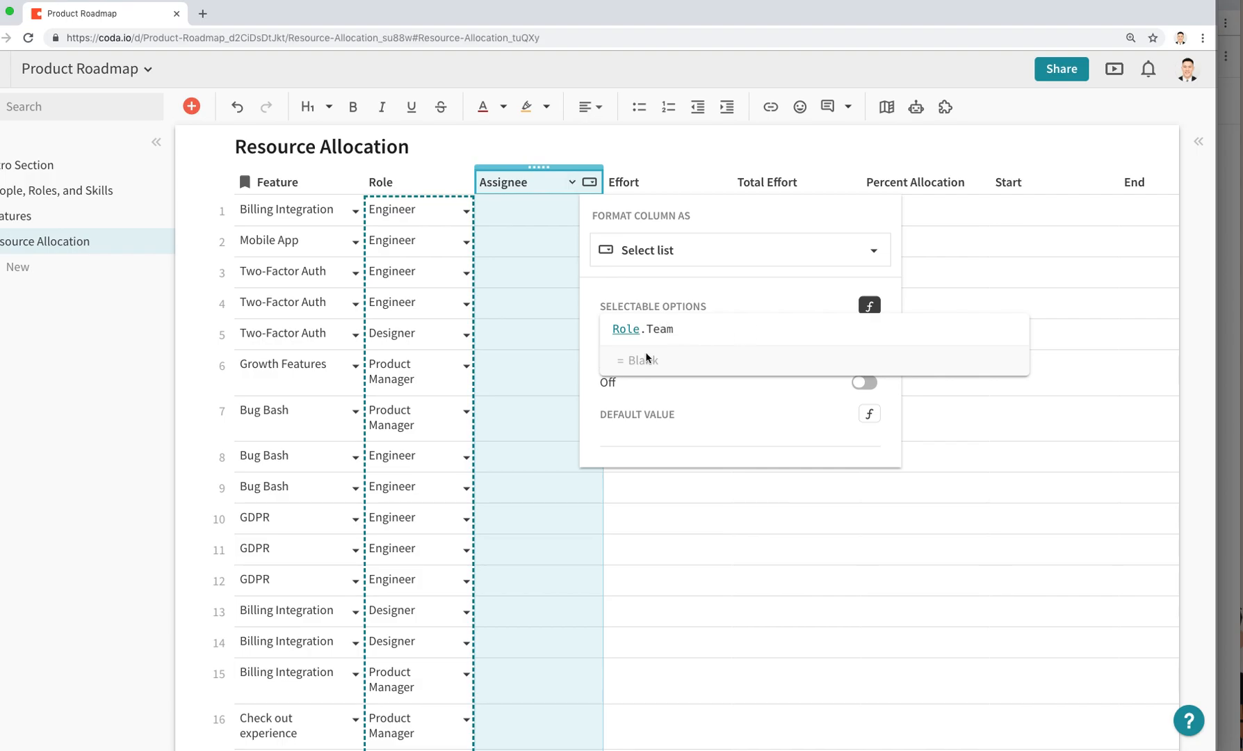
Look again at the People and Team tables in People, Roles, and Skills and return to Resource Allocation.
click(27, 231)
click(61, 202)
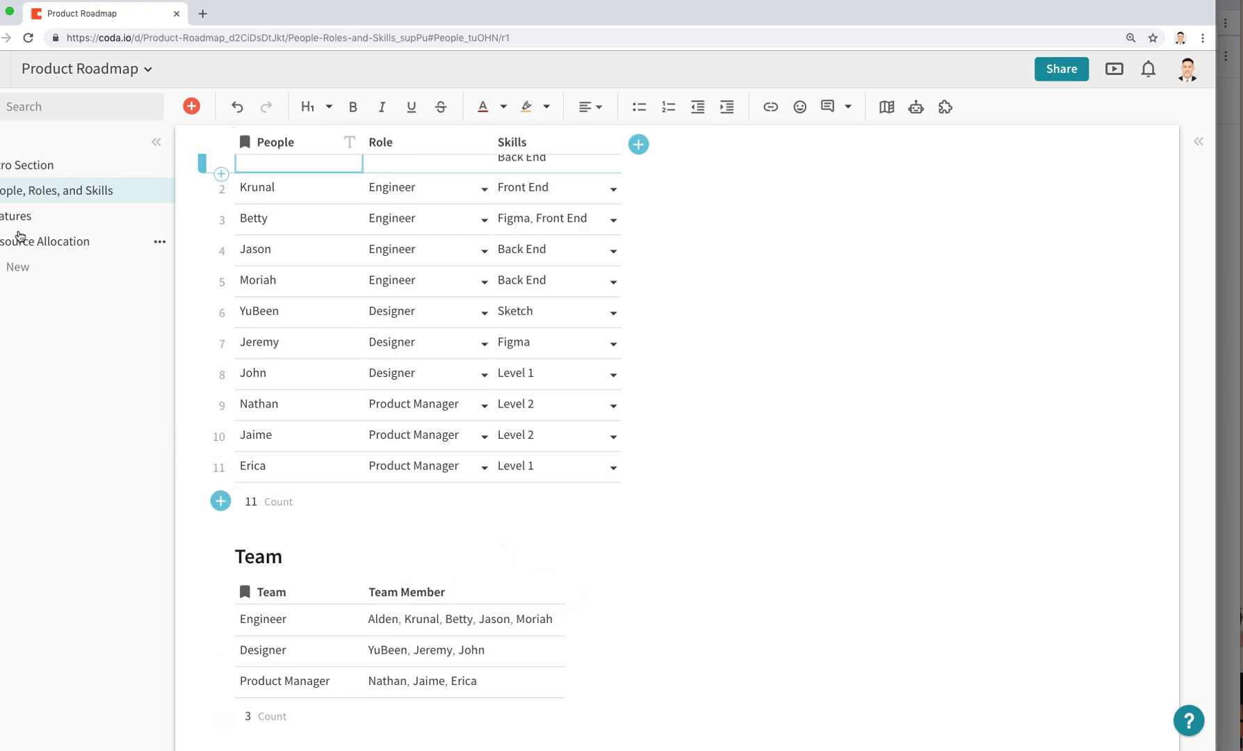
click(21, 239)
Reformat the Assignee column as a lookup from the People table.
click(555, 208)
click(574, 184)
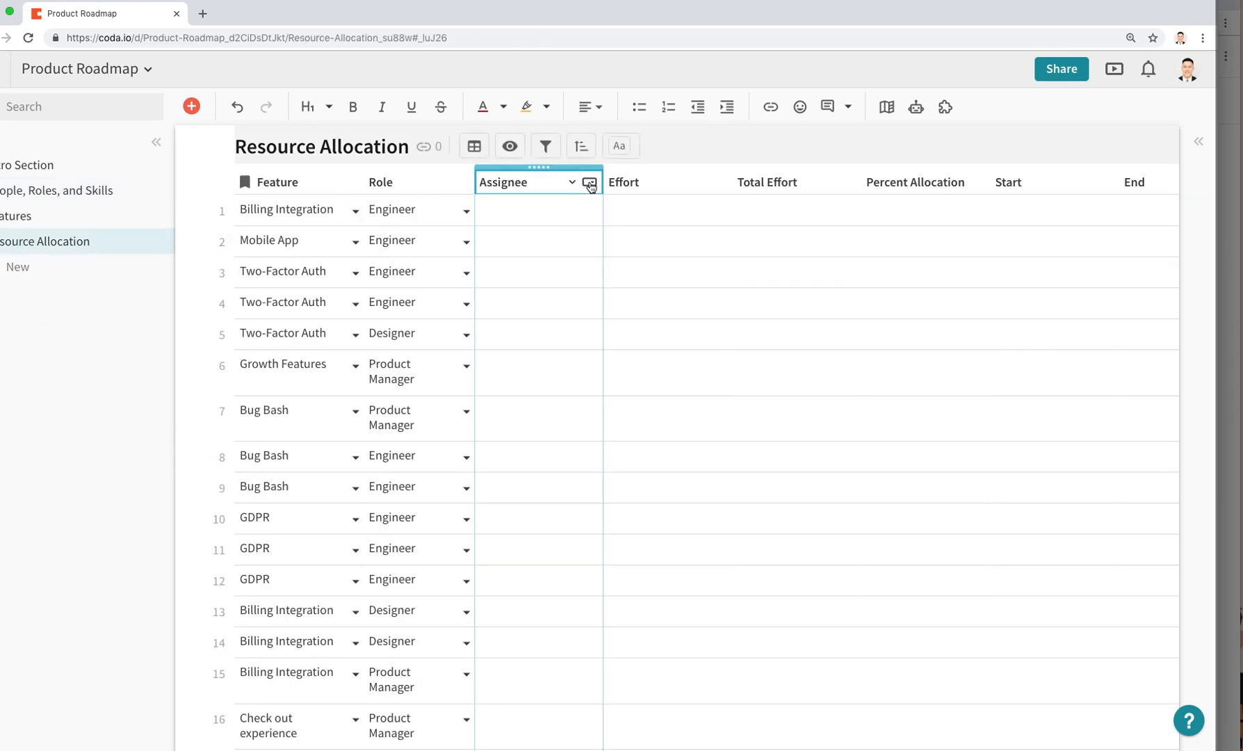
click(590, 182)
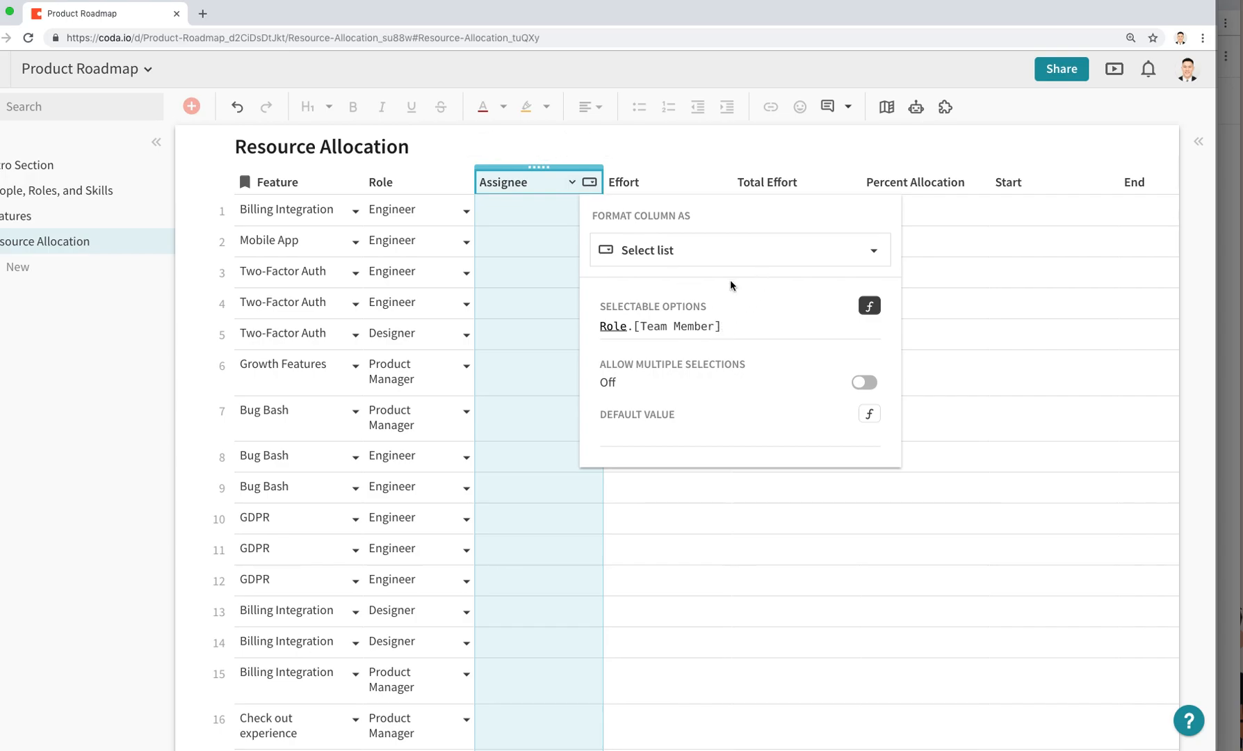
click(730, 250)
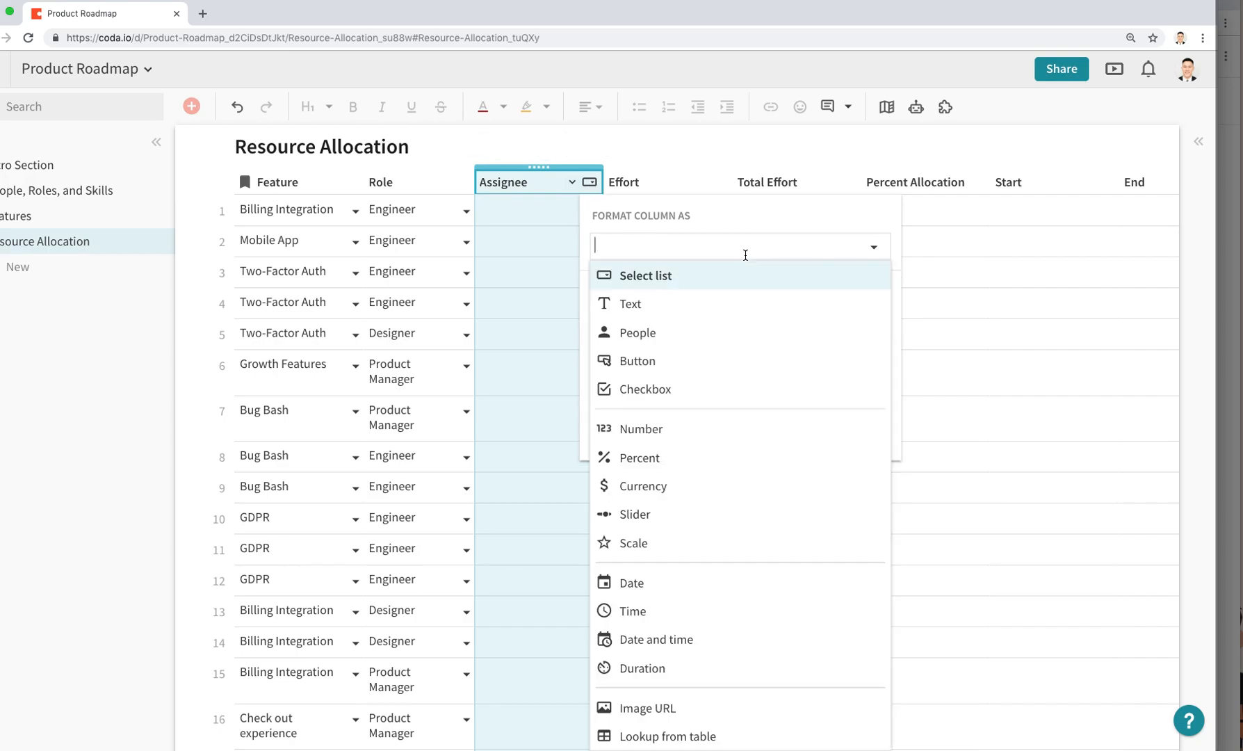
click(682, 738)
click(783, 579)
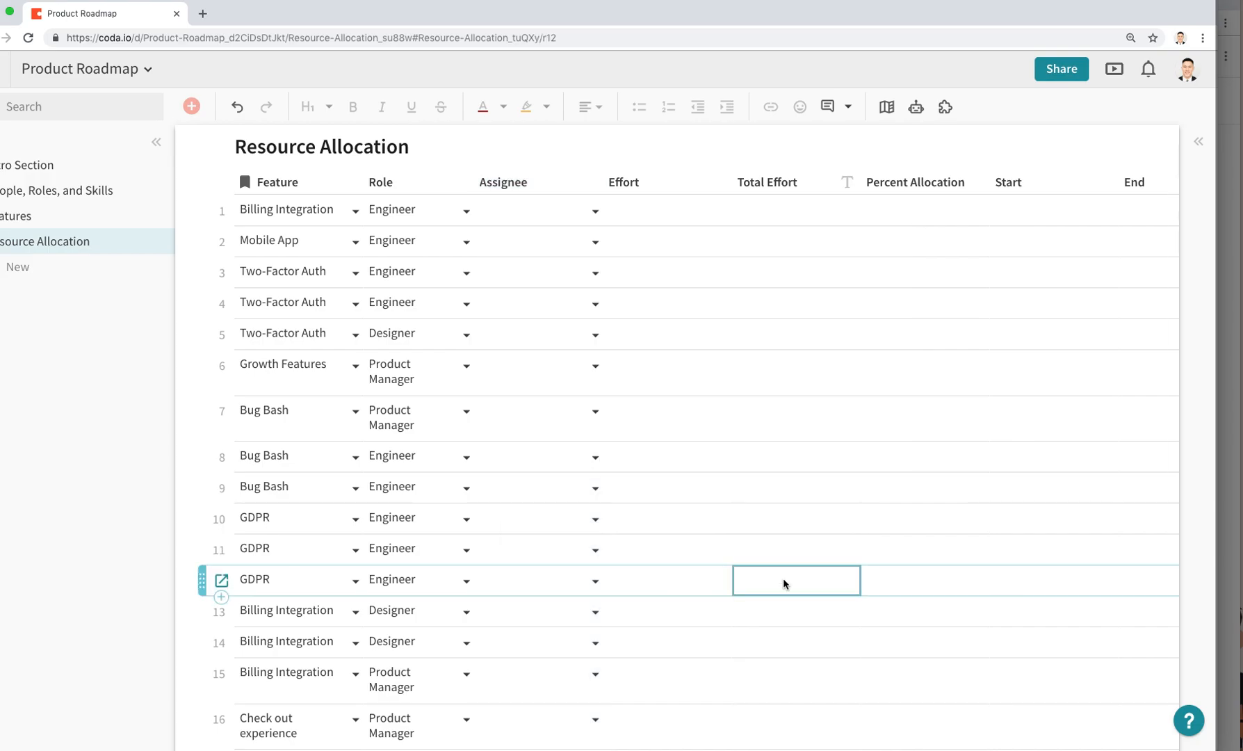
Assign the first person in the lookup choices to row 1 and the second person to row 2.
click(594, 213)
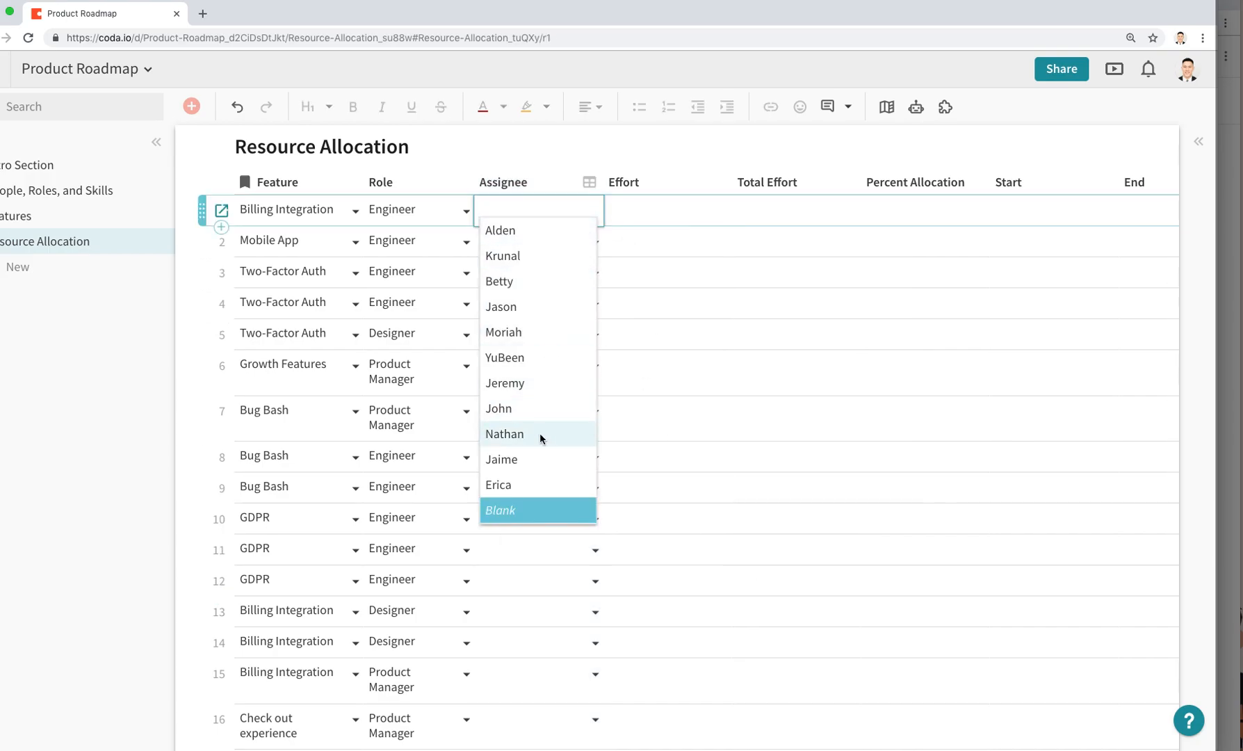
mouse_move(529, 380)
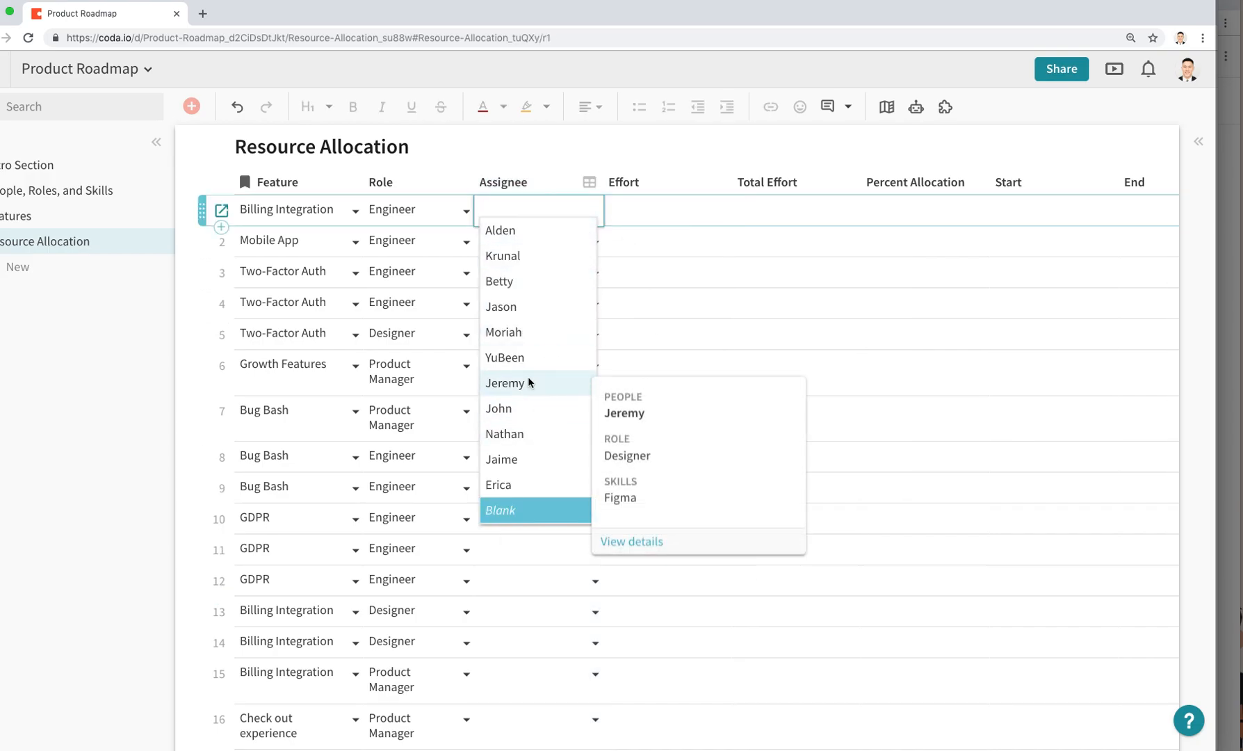
mouse_move(507, 410)
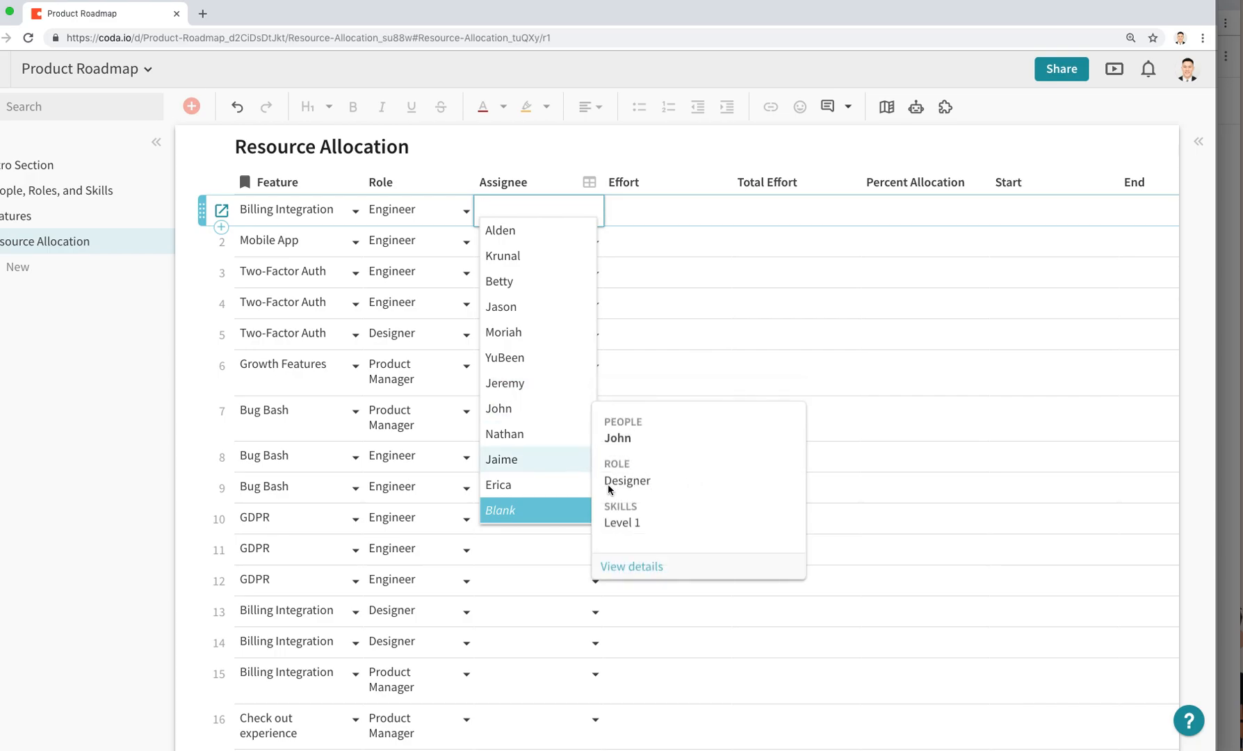
mouse_move(522, 431)
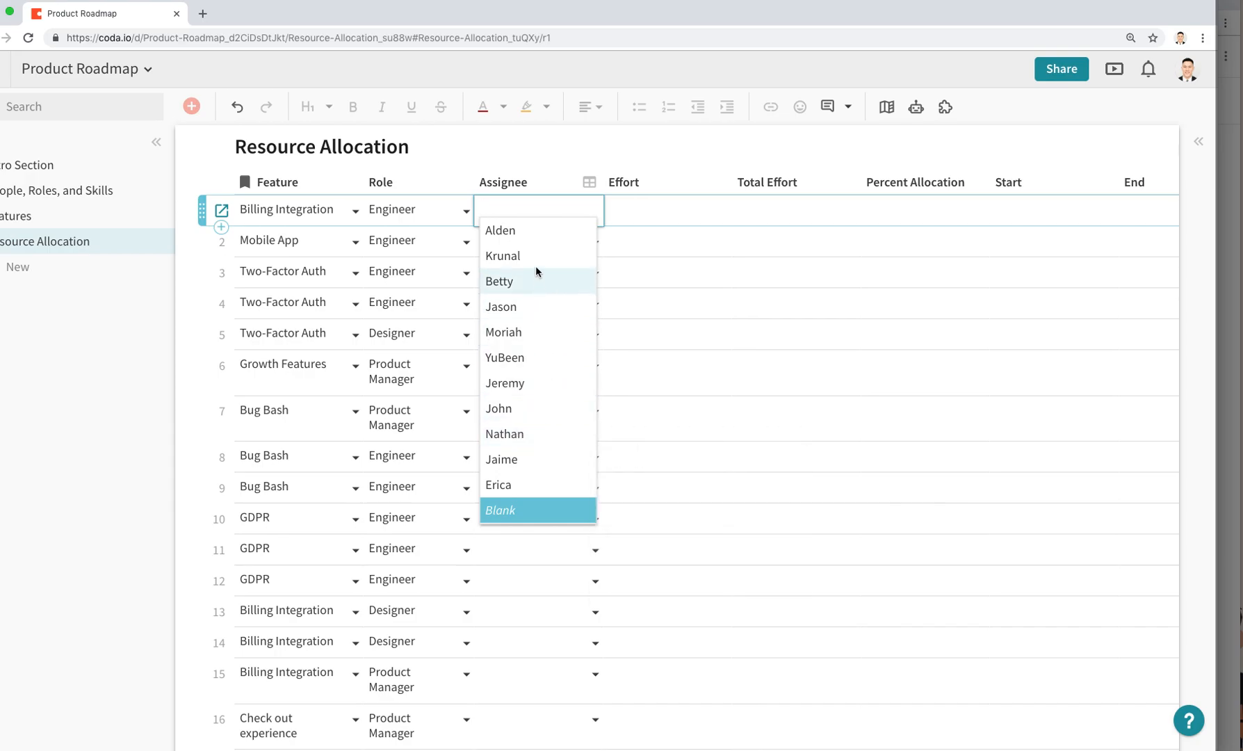
click(531, 233)
click(595, 241)
click(568, 280)
Assign the fourth person in the lookup choices to rows 3 and 4 and the second person to row 5.
click(602, 274)
click(597, 278)
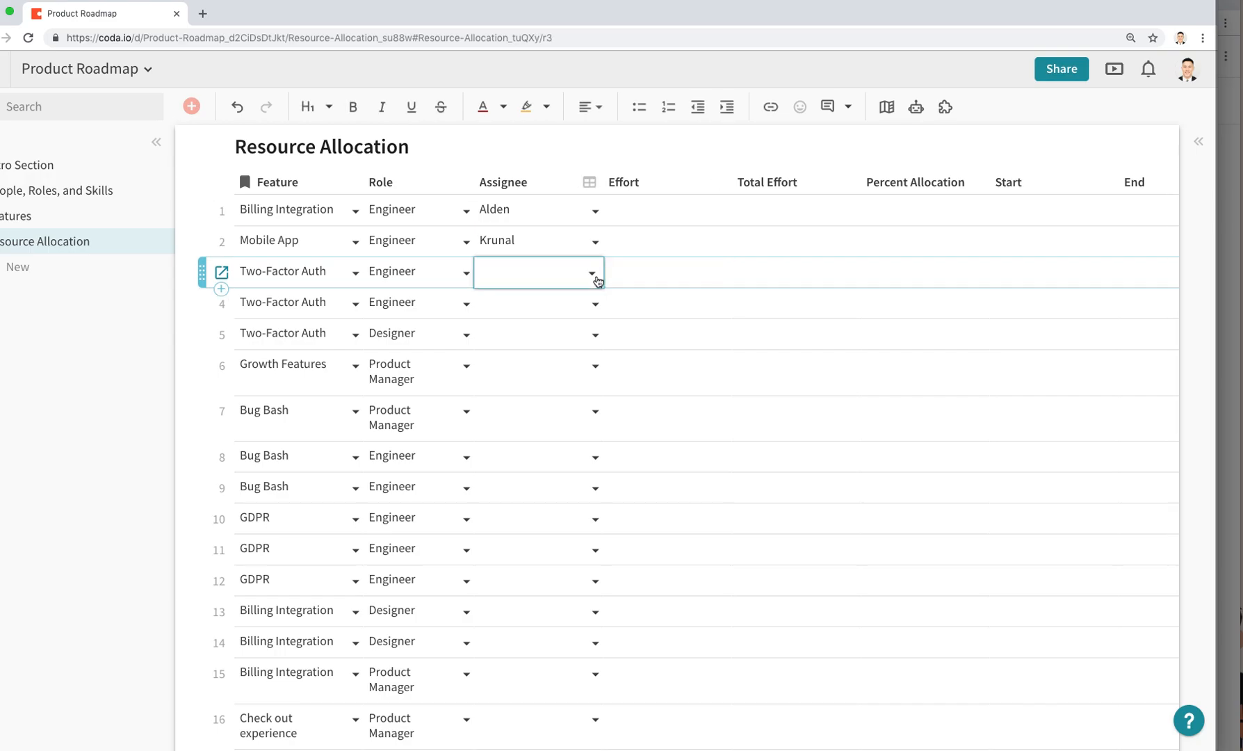
click(597, 281)
click(543, 370)
click(585, 309)
click(588, 306)
click(535, 399)
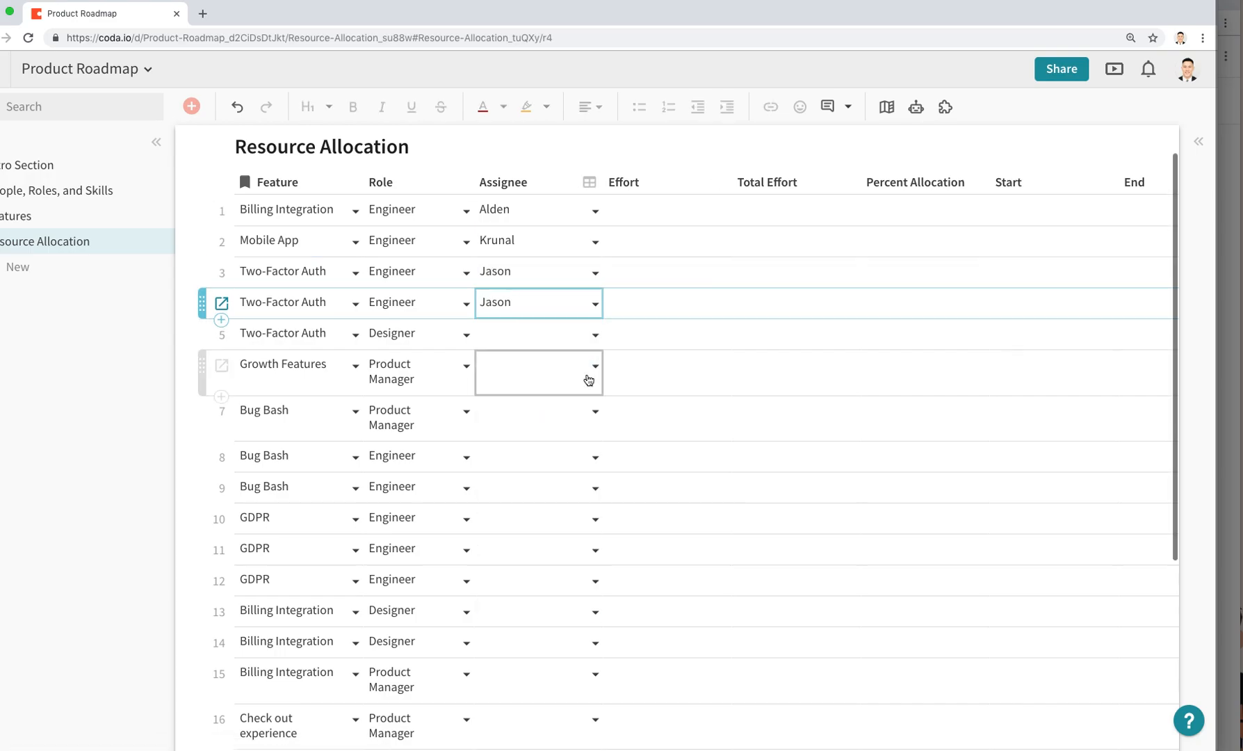
click(591, 335)
click(595, 335)
click(530, 453)
Copy the Assignee values of rows 1 to 5 and paste them into rows 6 to 10.
key(Up)
key(Up)
key(Up)
key(Up)
key(Up)
key(Down)
key(shift+Down)
key(shift+Down)
key(shift+Down)
key(shift+Down)
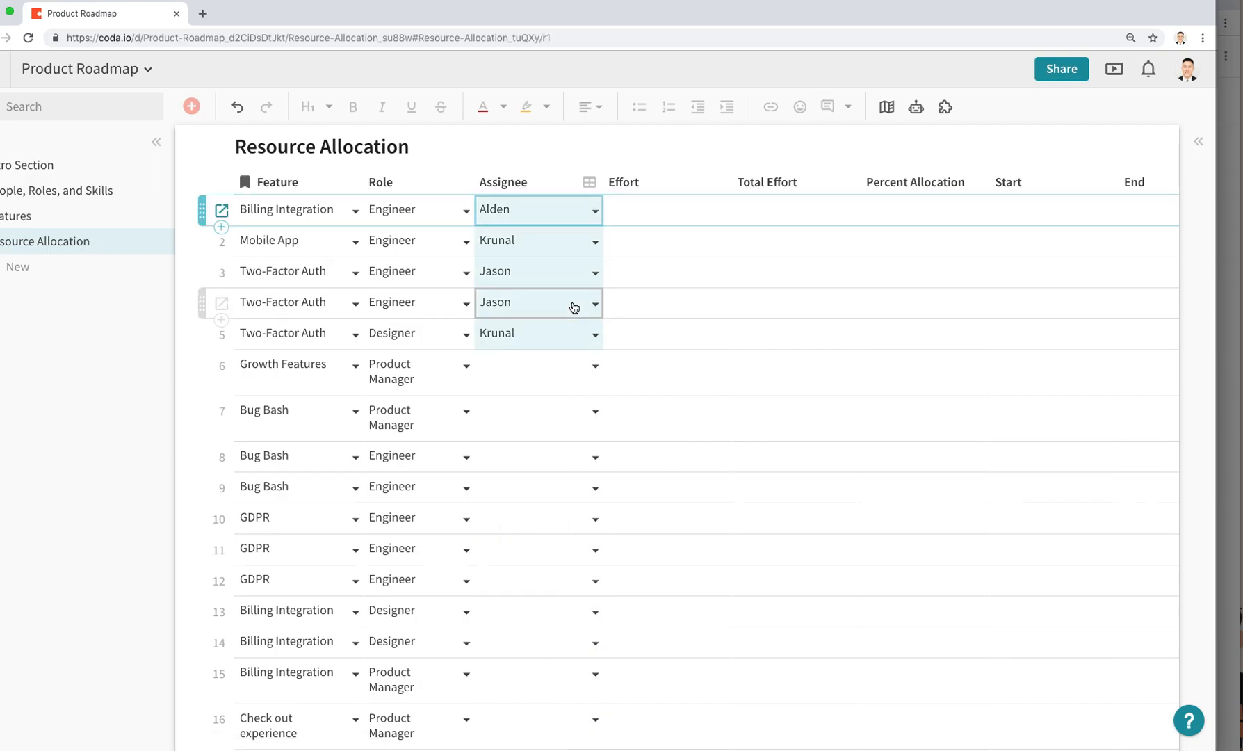
key(ctrl+c)
key(Down)
key(Down)
key(Down)
key(Down)
key(Down)
key(ctrl+v)
Paste the copied Assignee values into rows 11 to 15 and again into rows 16 to 20.
key(Down)
key(Down)
key(Down)
key(Down)
key(Down)
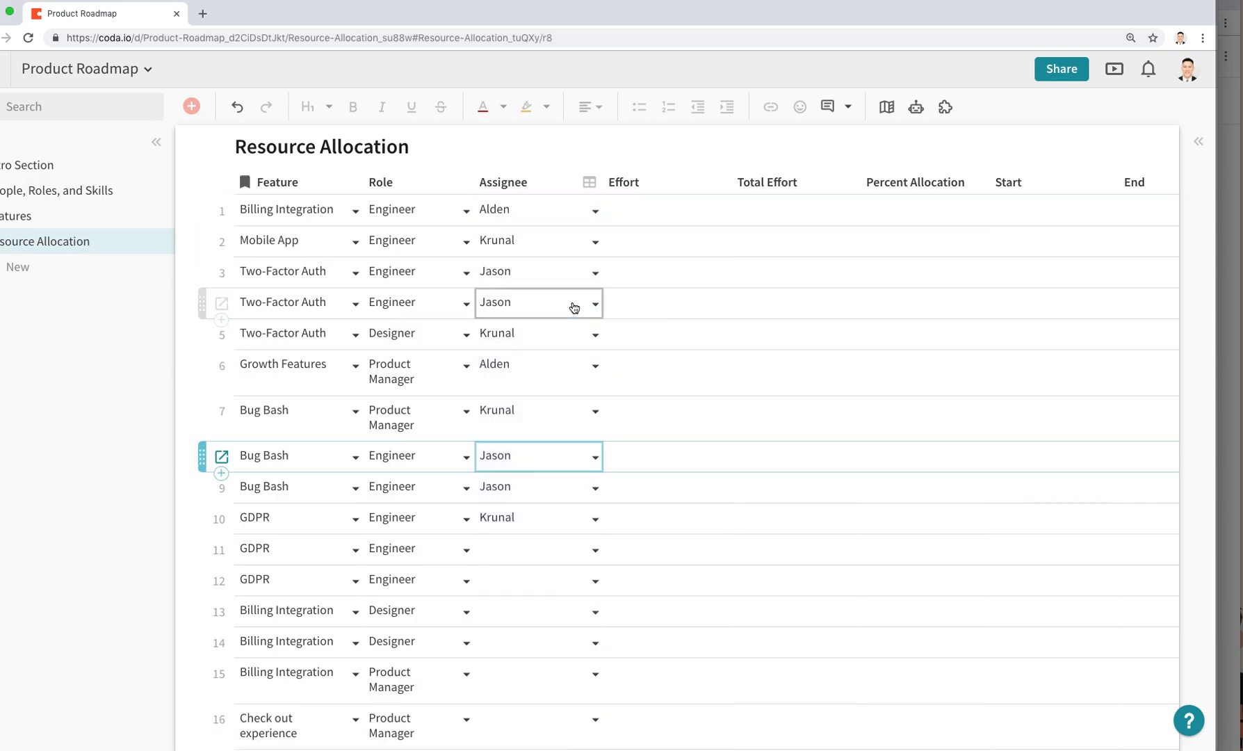
key(ctrl+v)
key(Down)
key(Down)
key(Down)
key(Down)
key(Down)
key(Down)
key(Down)
key(Up)
key(Up)
key(ctrl+v)
key(Down)
key(Down)
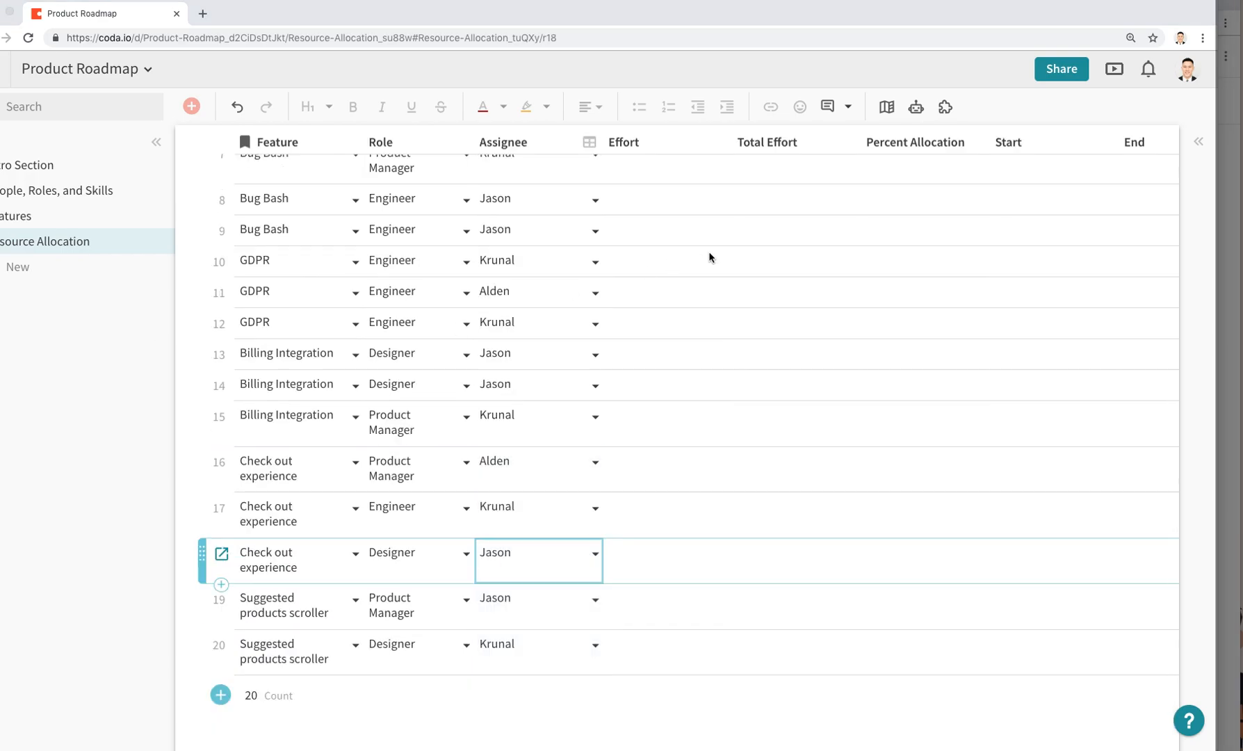
Narrow the Assignee column of the Resource Allocation table slightly.
scroll(699, 259, up, 5)
click(693, 221)
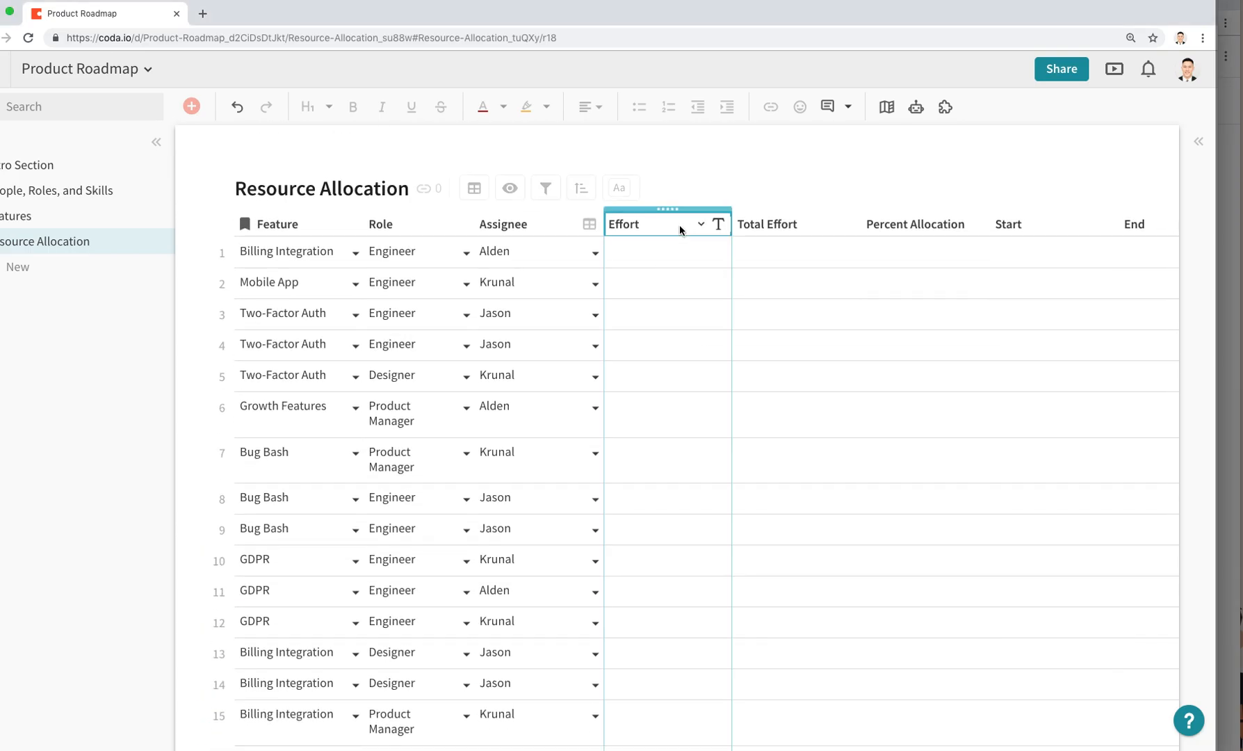
drag(604, 225, 575, 225)
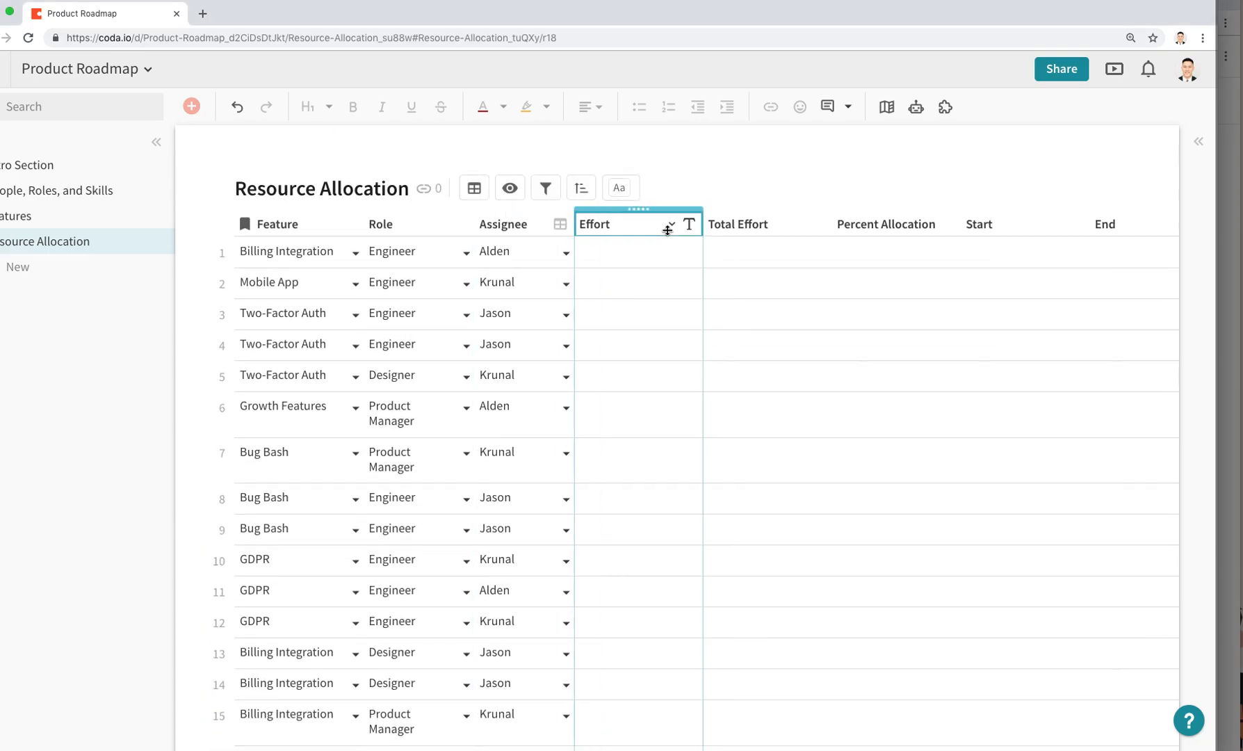
Format the Effort column as Number, narrow it to about its heading's width and select its row 1 cell.
click(689, 224)
click(799, 288)
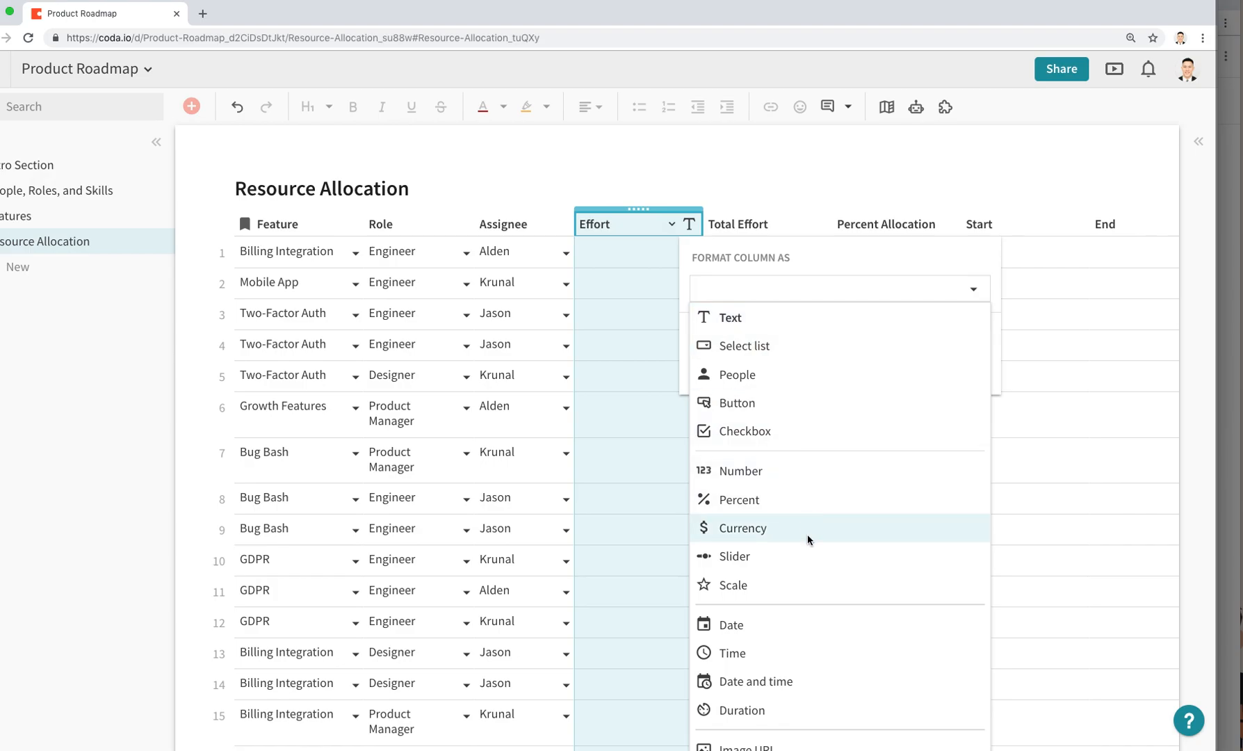
click(779, 475)
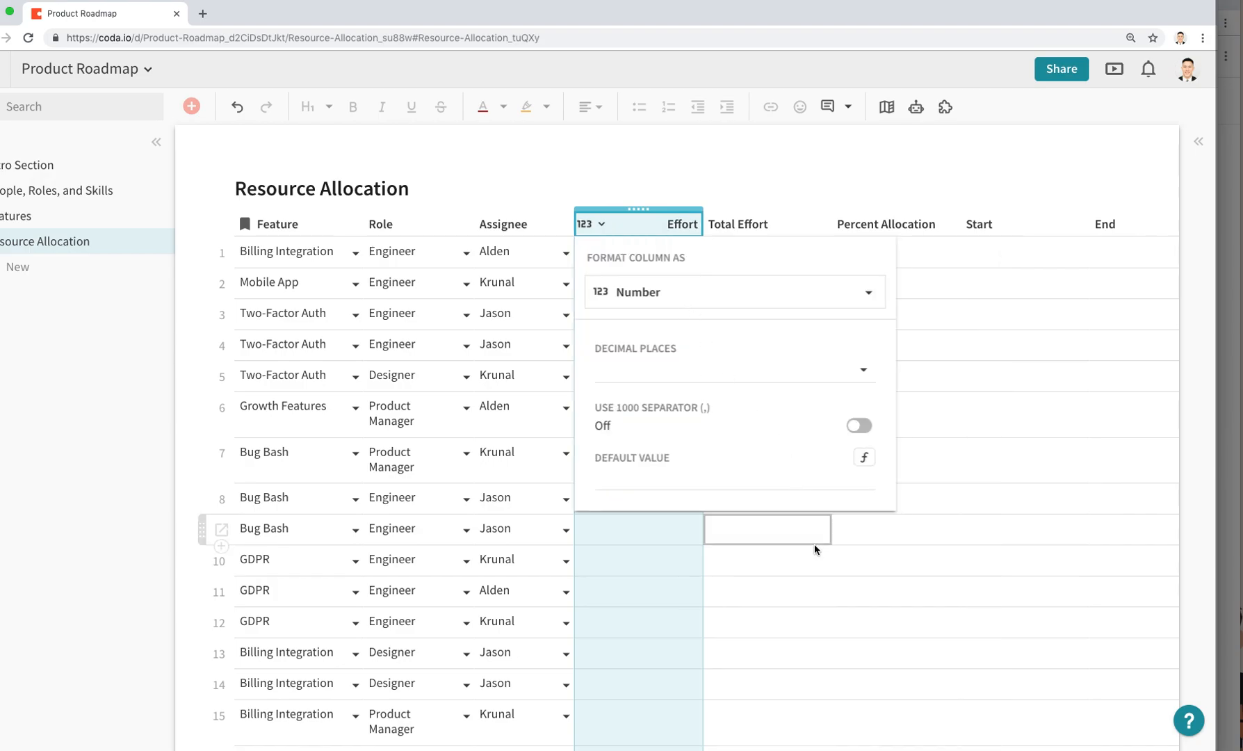
click(790, 581)
drag(702, 222, 653, 224)
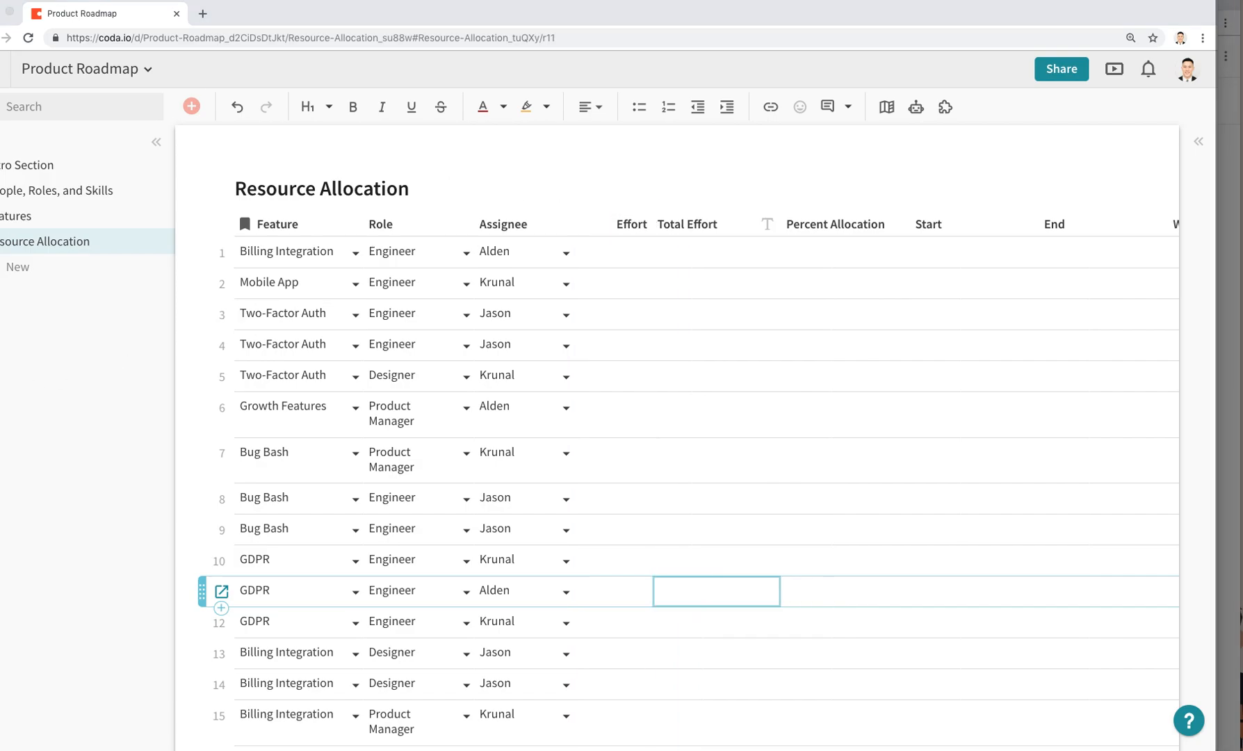
click(633, 264)
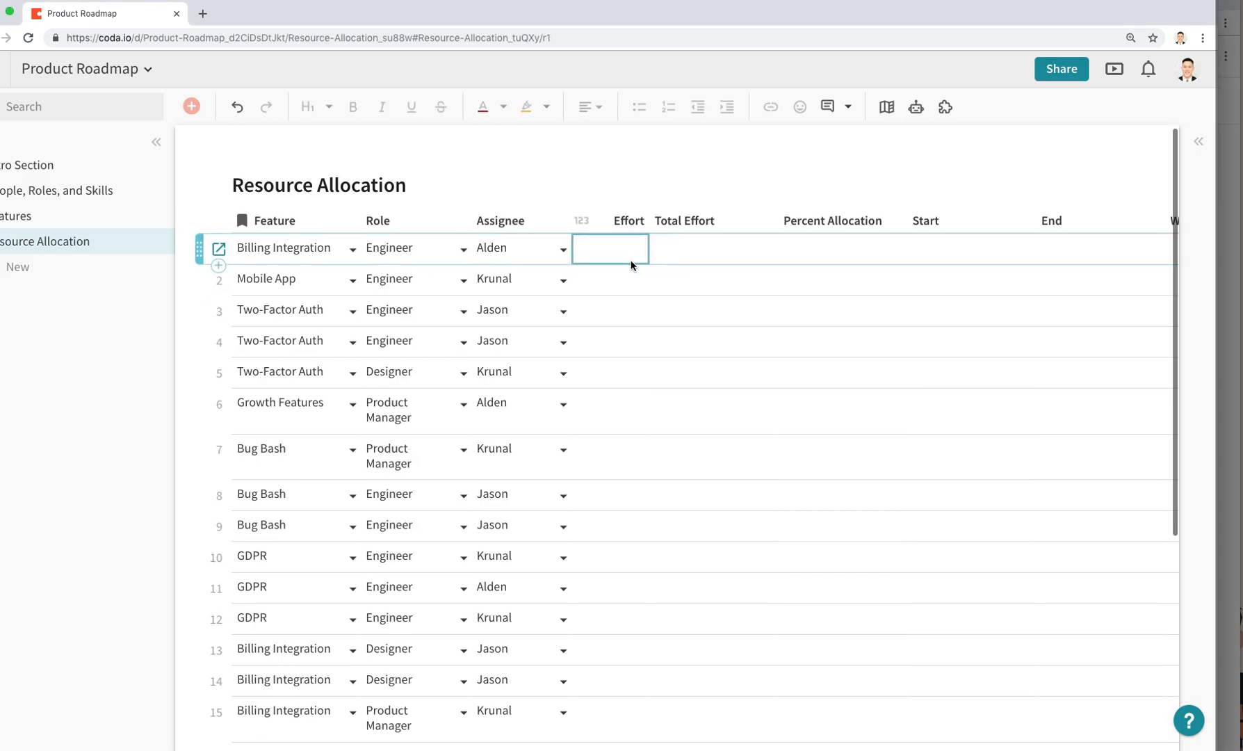
Paste the copied effort values into the Effort column from row 1 down and format the column as Number again.
key(ctrl+v)
scroll(680, 200, up, 5)
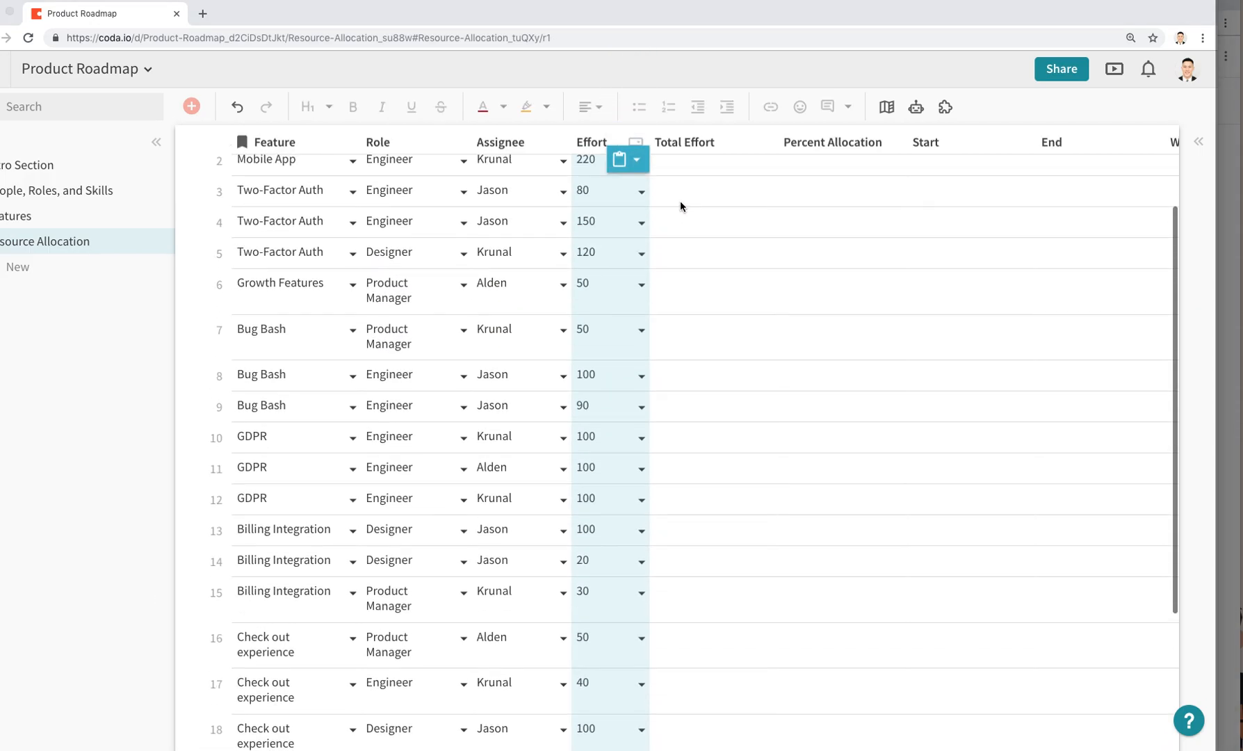
click(636, 183)
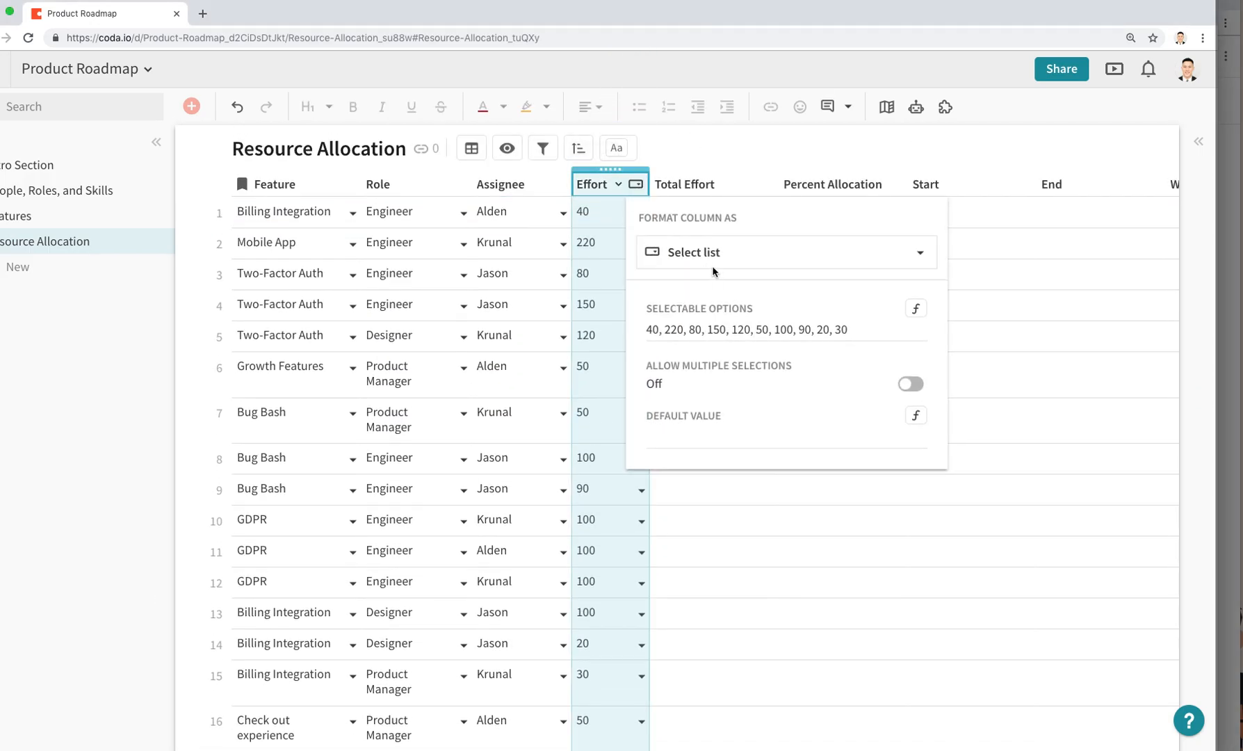
click(712, 252)
click(726, 432)
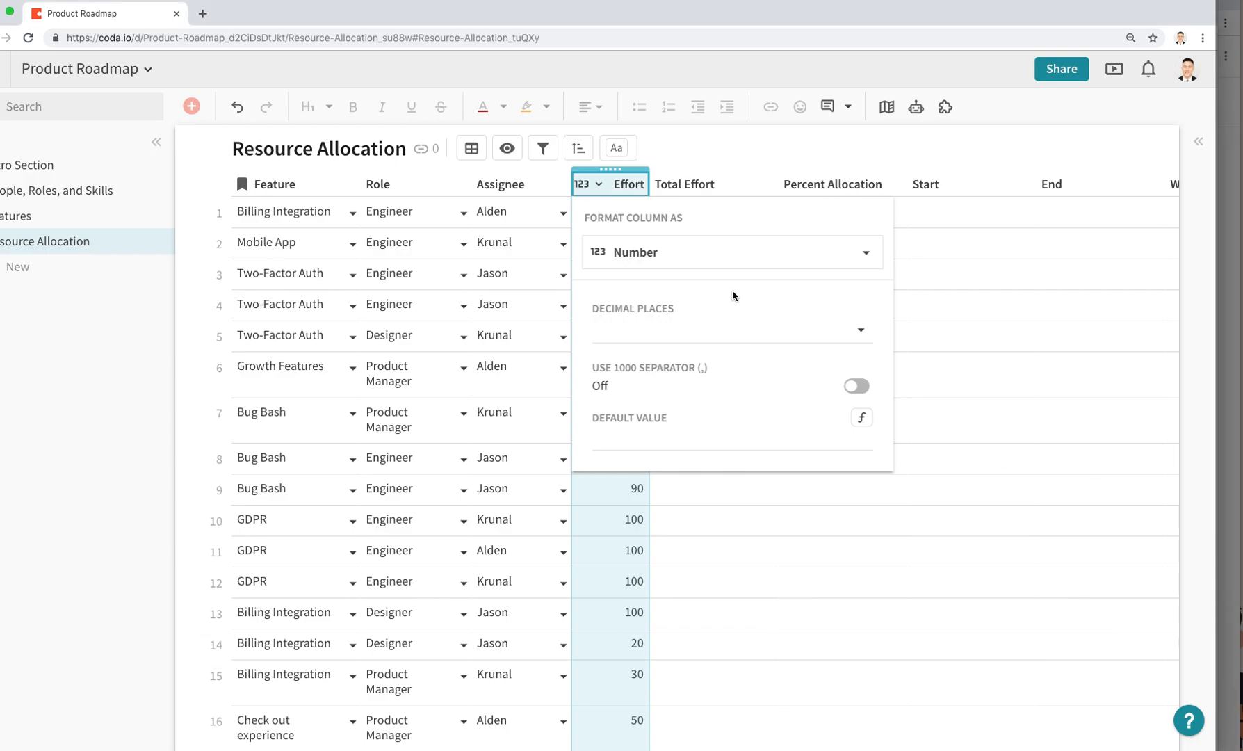
Select the Total Effort column and narrow the Assignee column a few pixels.
click(695, 183)
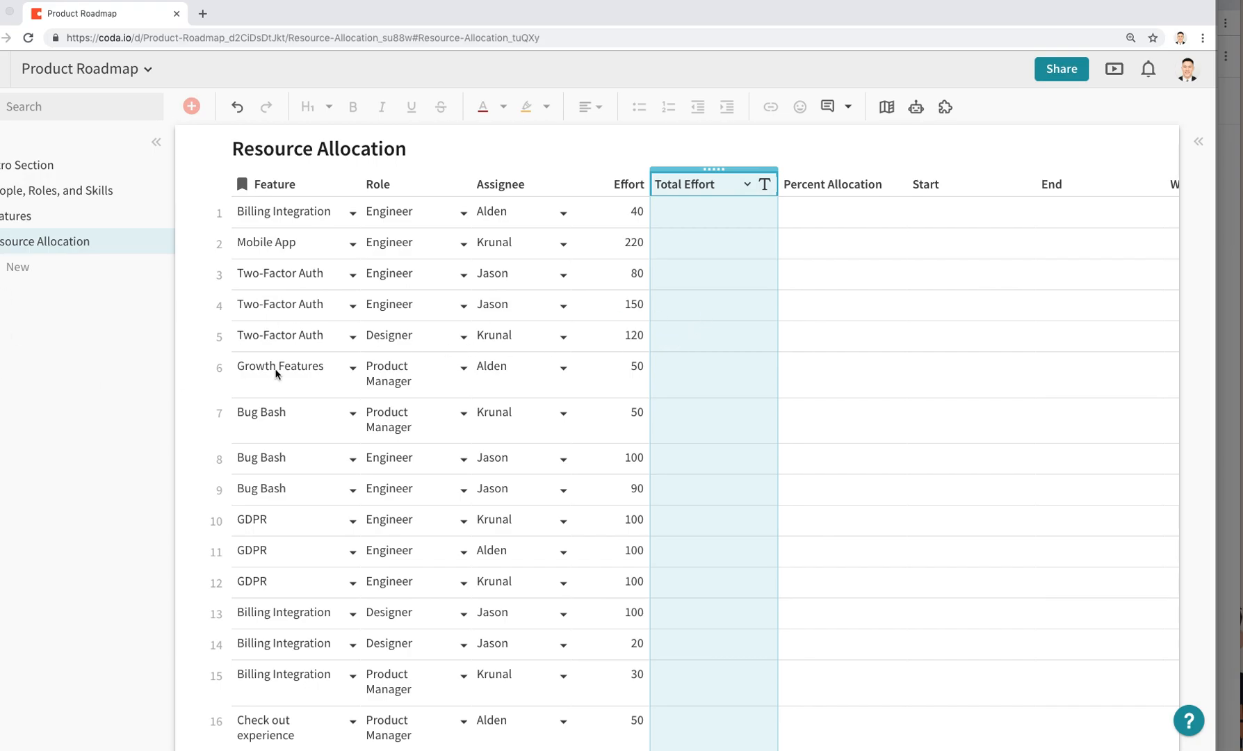
click(637, 209)
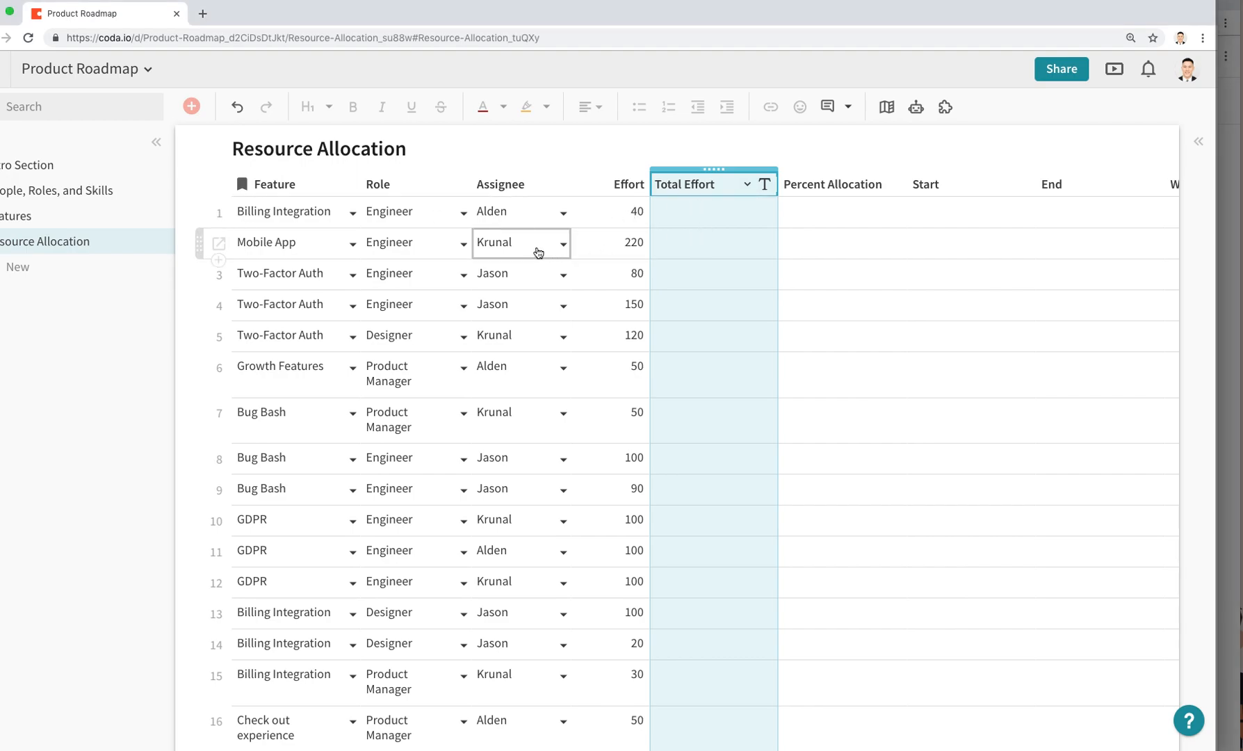
drag(570, 185, 566, 185)
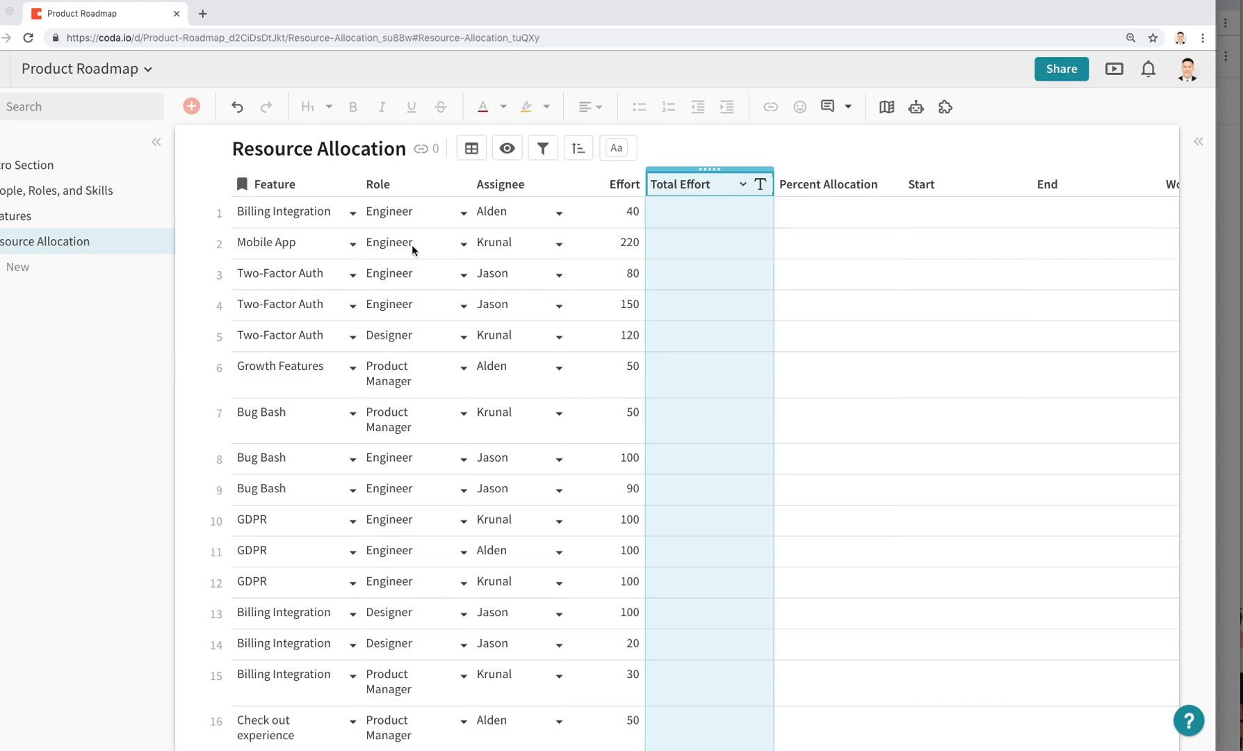
Start a column formula for Effort in the Features table that references the Resource Allocation table.
click(34, 221)
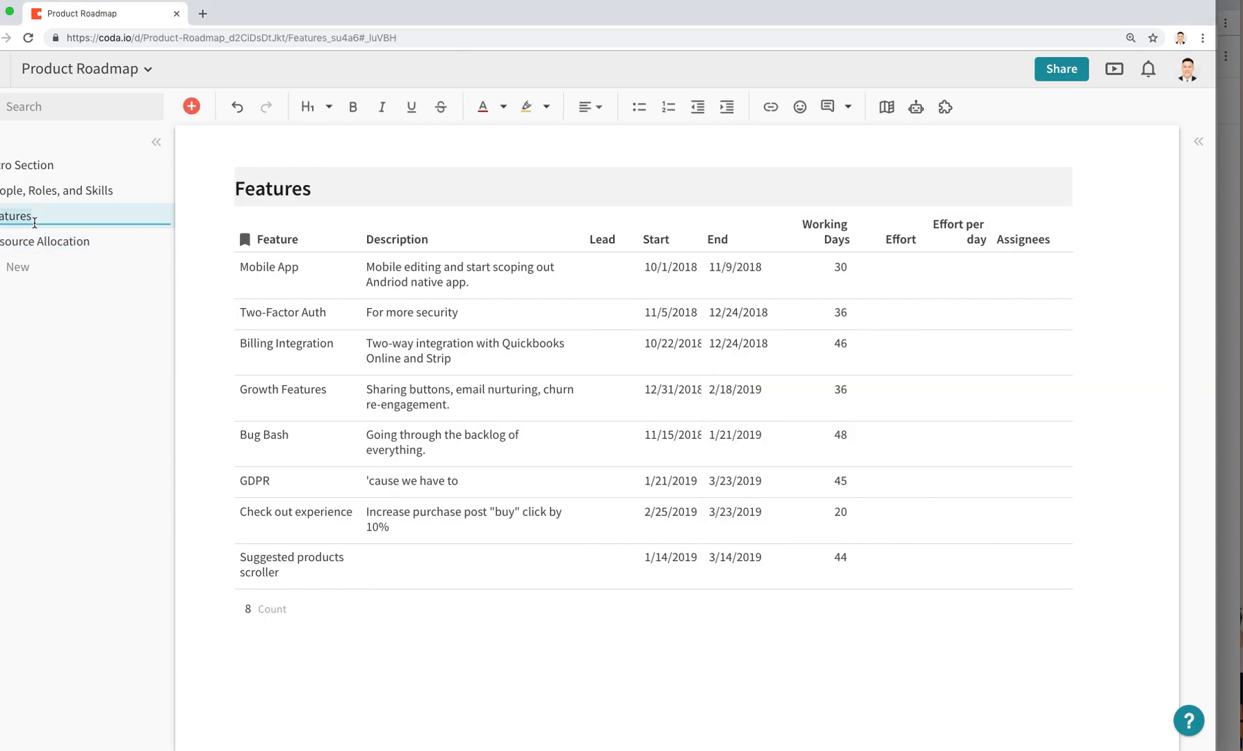
click(911, 292)
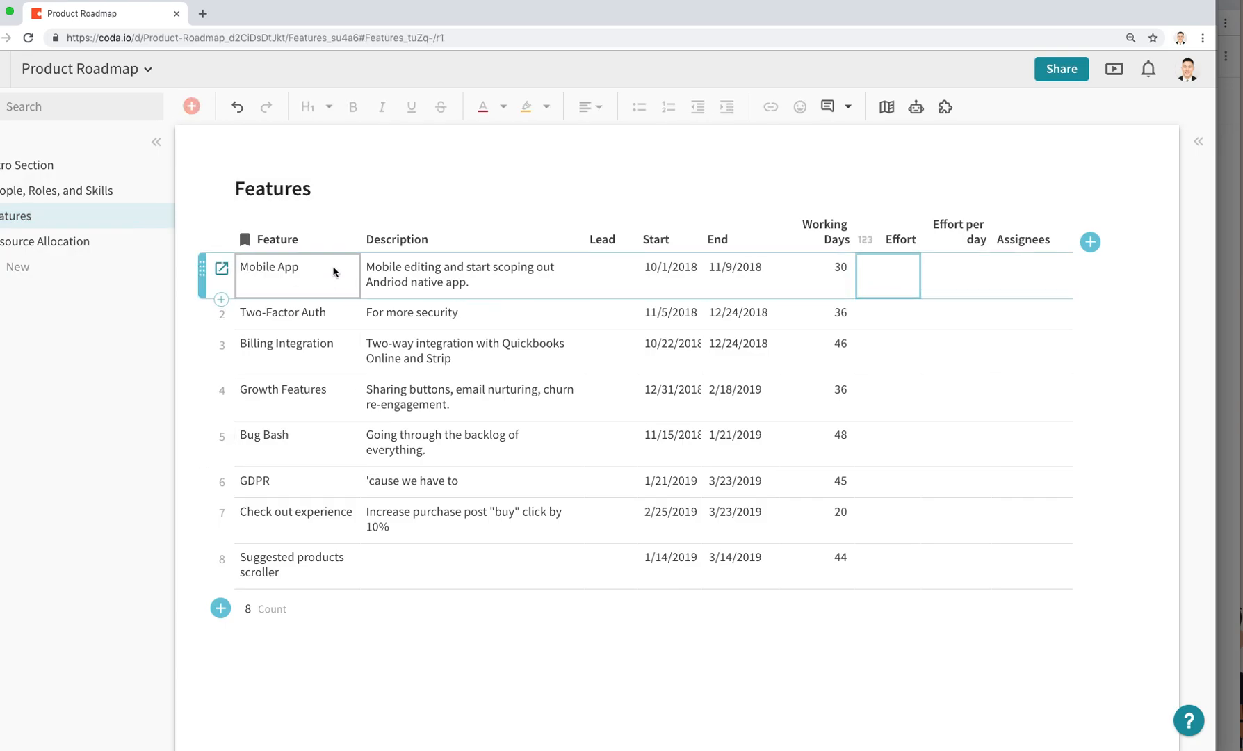
click(905, 284)
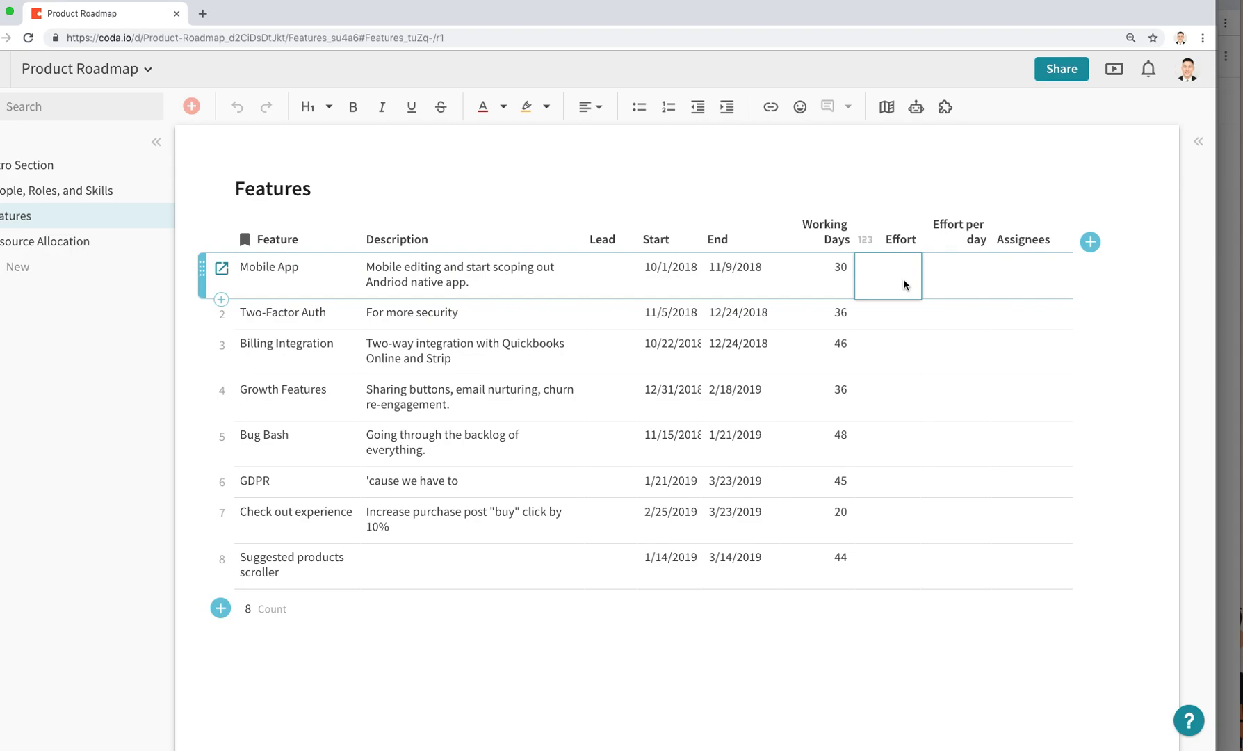
text(=)
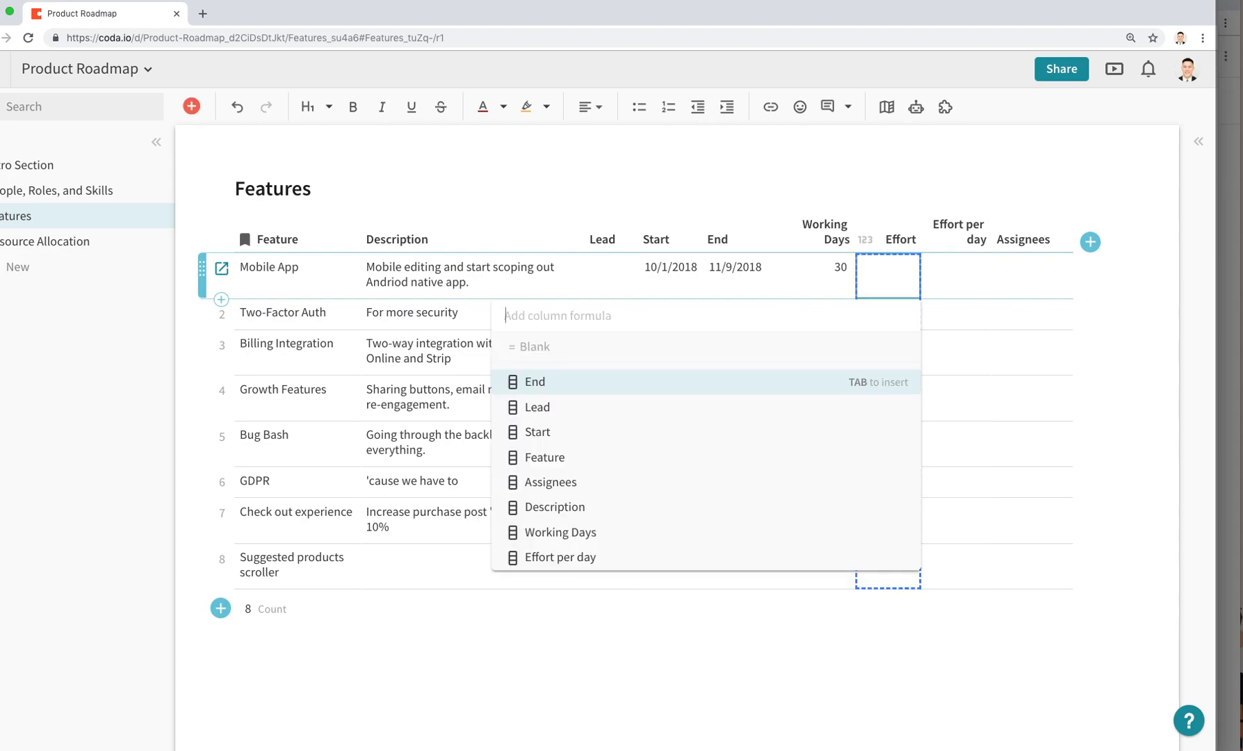
text(Re)
key(Tab)
Extend the Effort formula with .Filter(Feature=thisRow).Effort.Sum() and apply it to the column.
text(.Fil)
key(Tab)
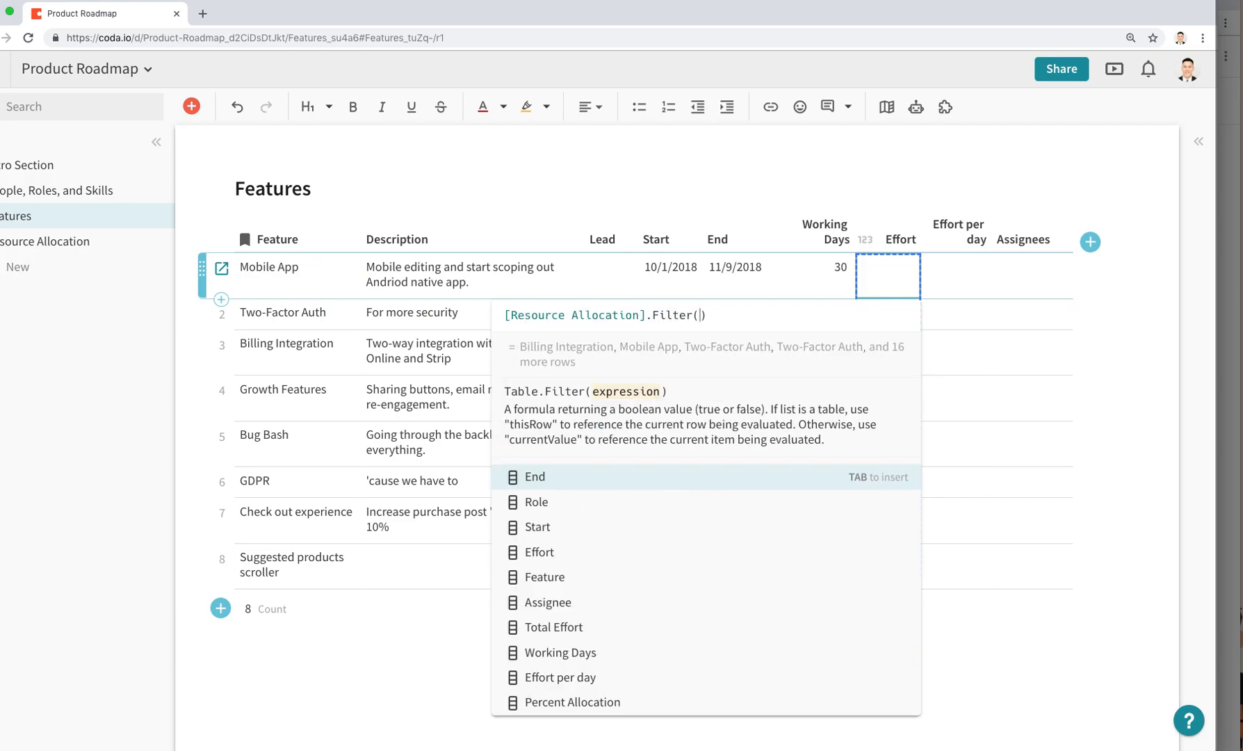
text(Feature)
key(Tab)
text(=th)
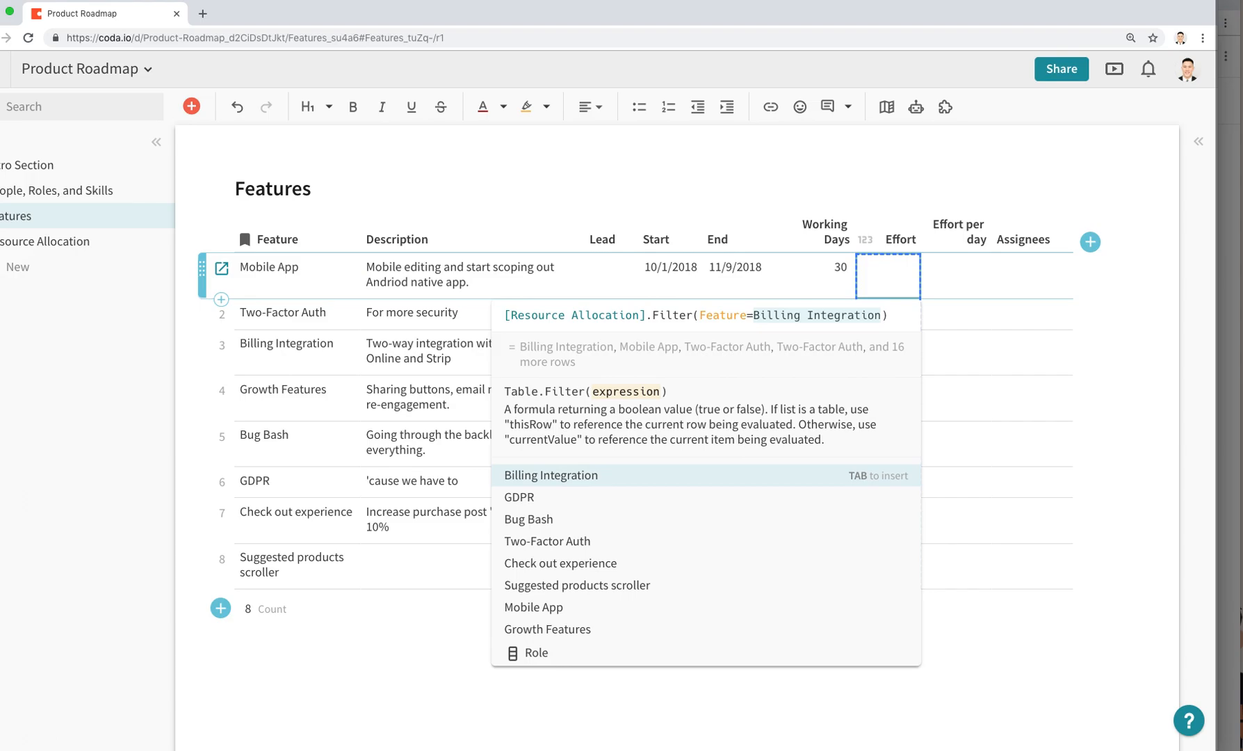
key(Tab)
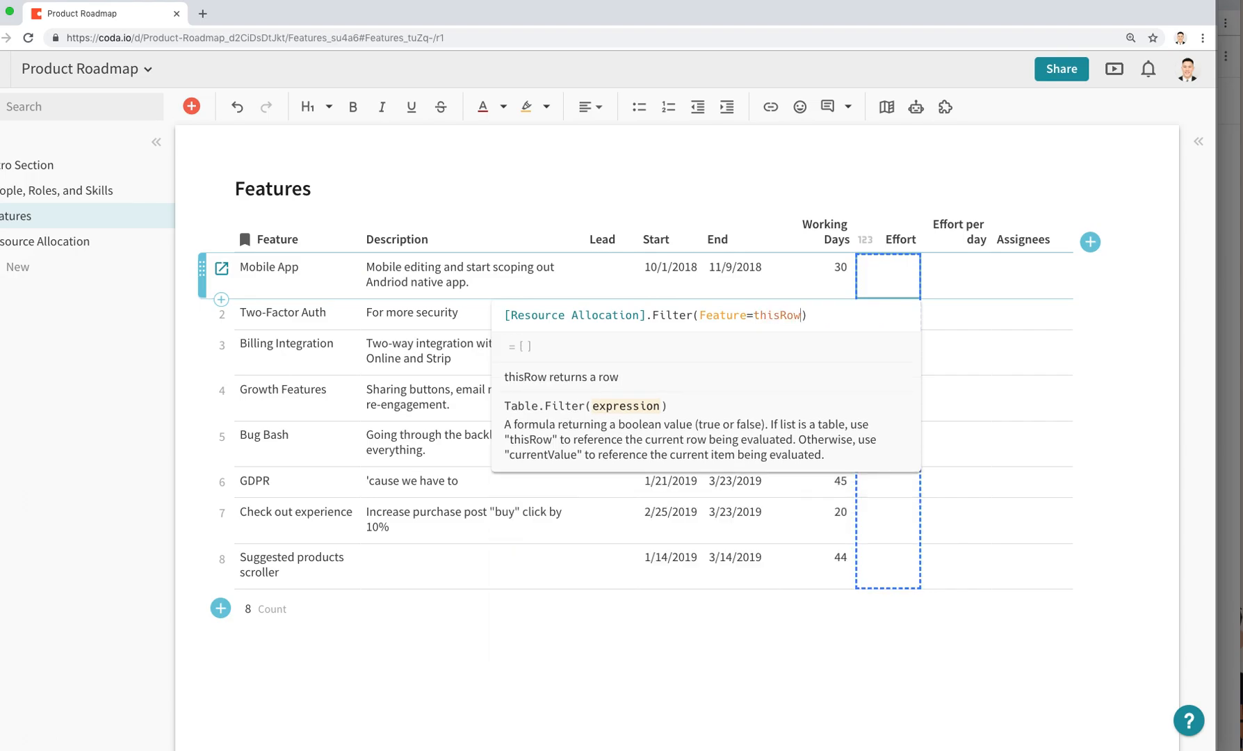
key(Right)
text(.Eff)
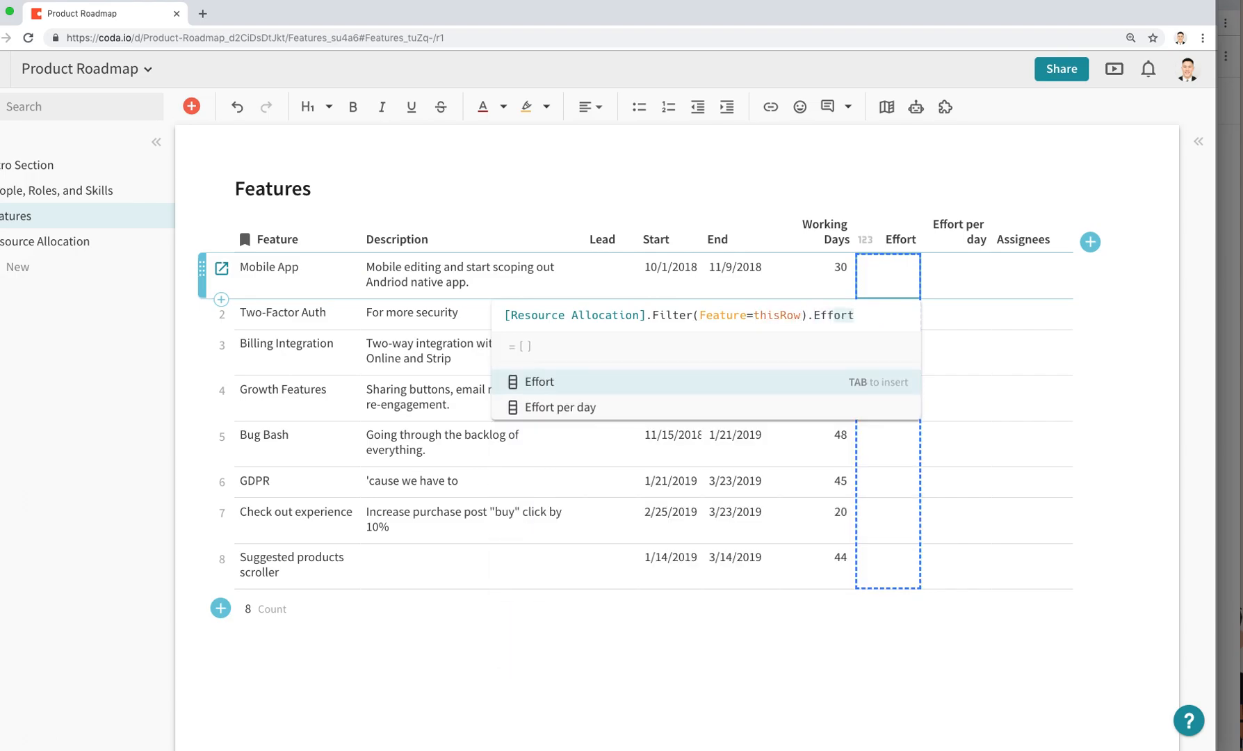
key(Tab)
text(.Su)
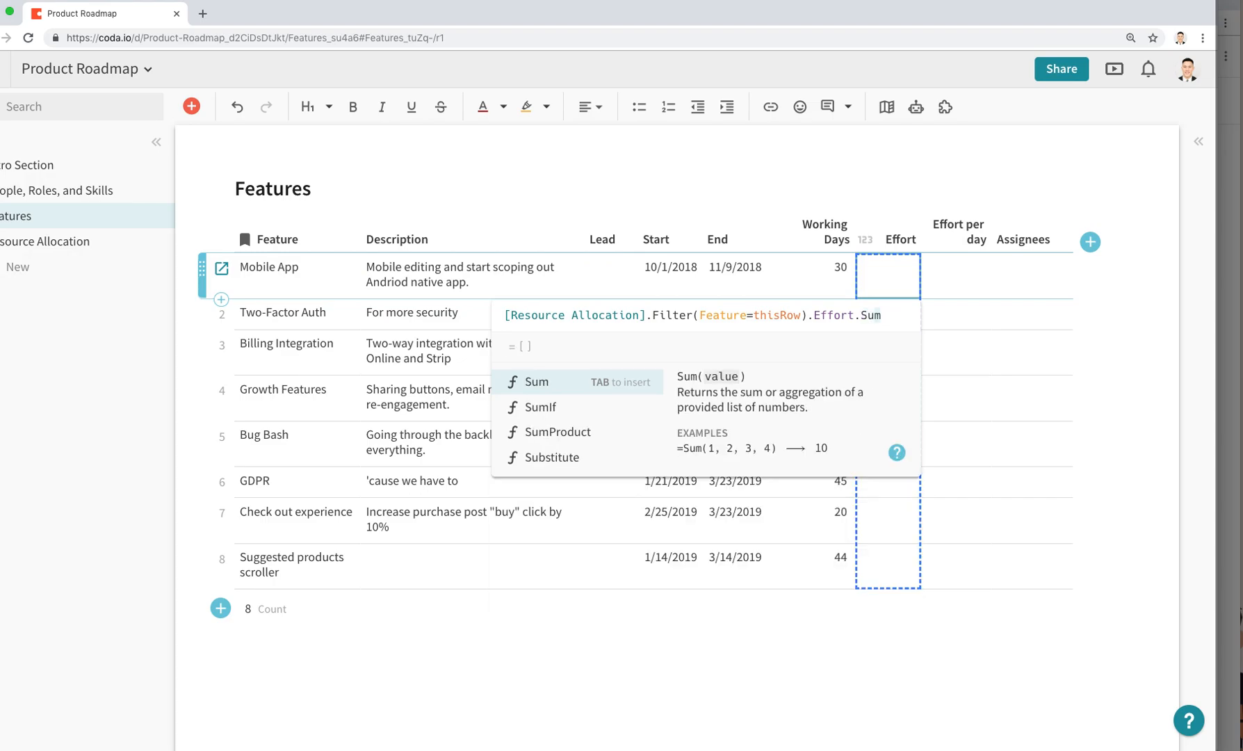
key(Tab)
key(Return)
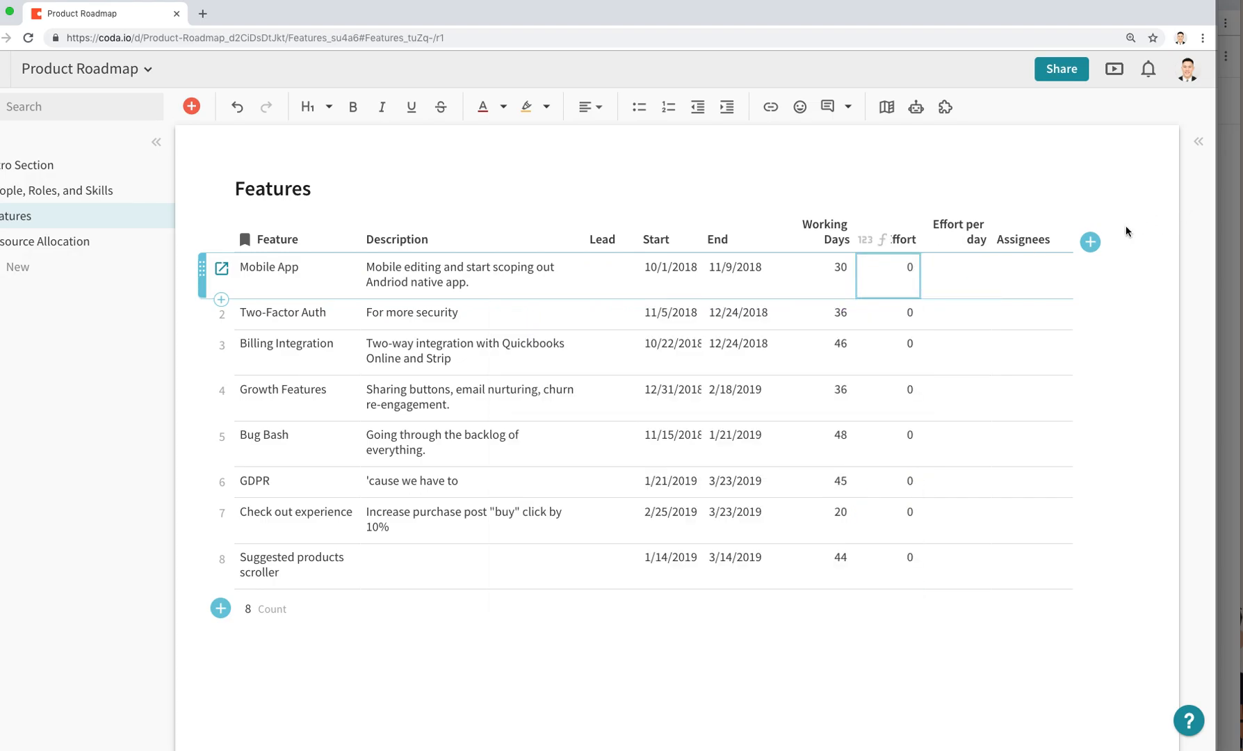
Review the Features table's Effort formula and compare it with the Feature and Effort columns of the Resource Allocation table.
double_click(905, 283)
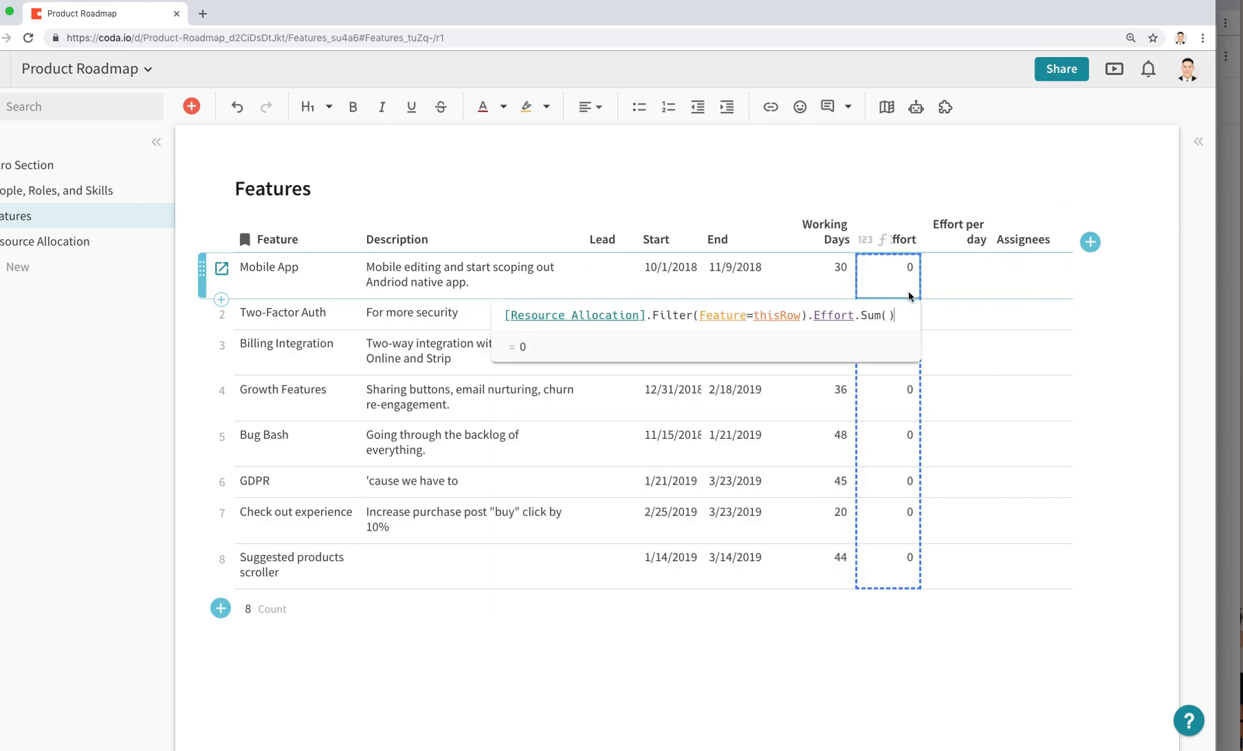
key(Escape)
click(48, 251)
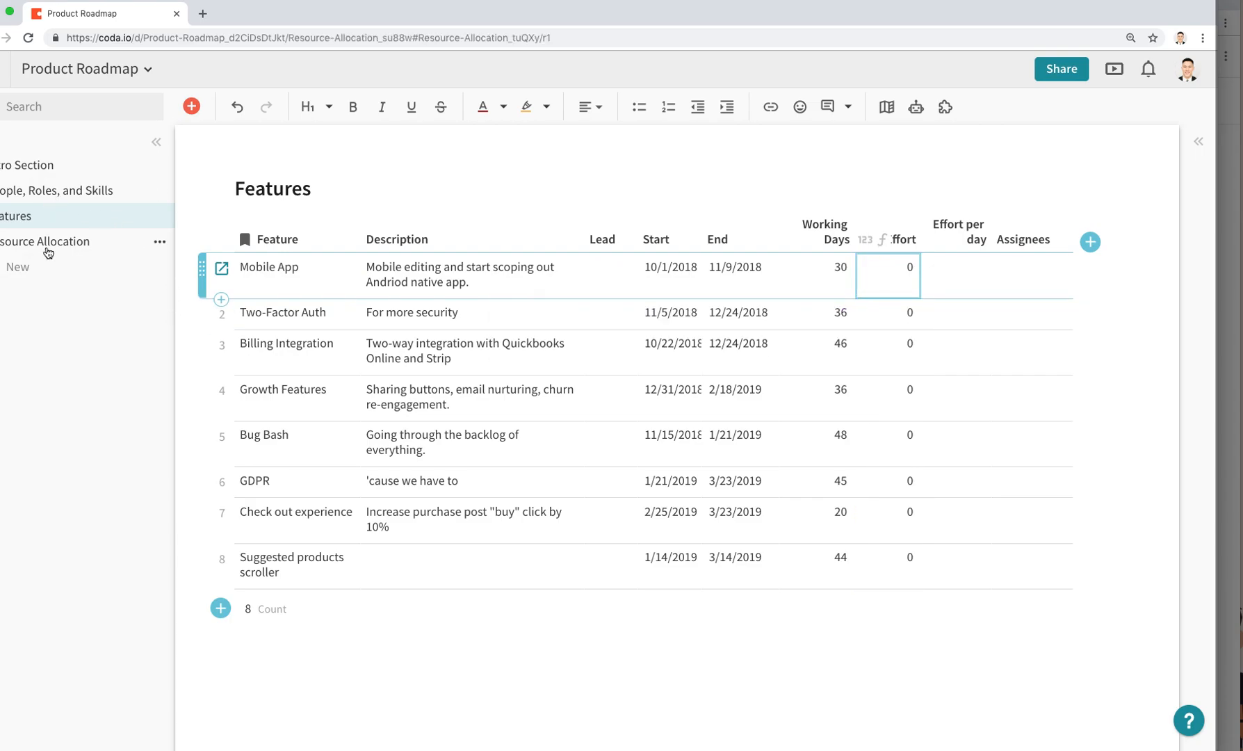
double_click(603, 210)
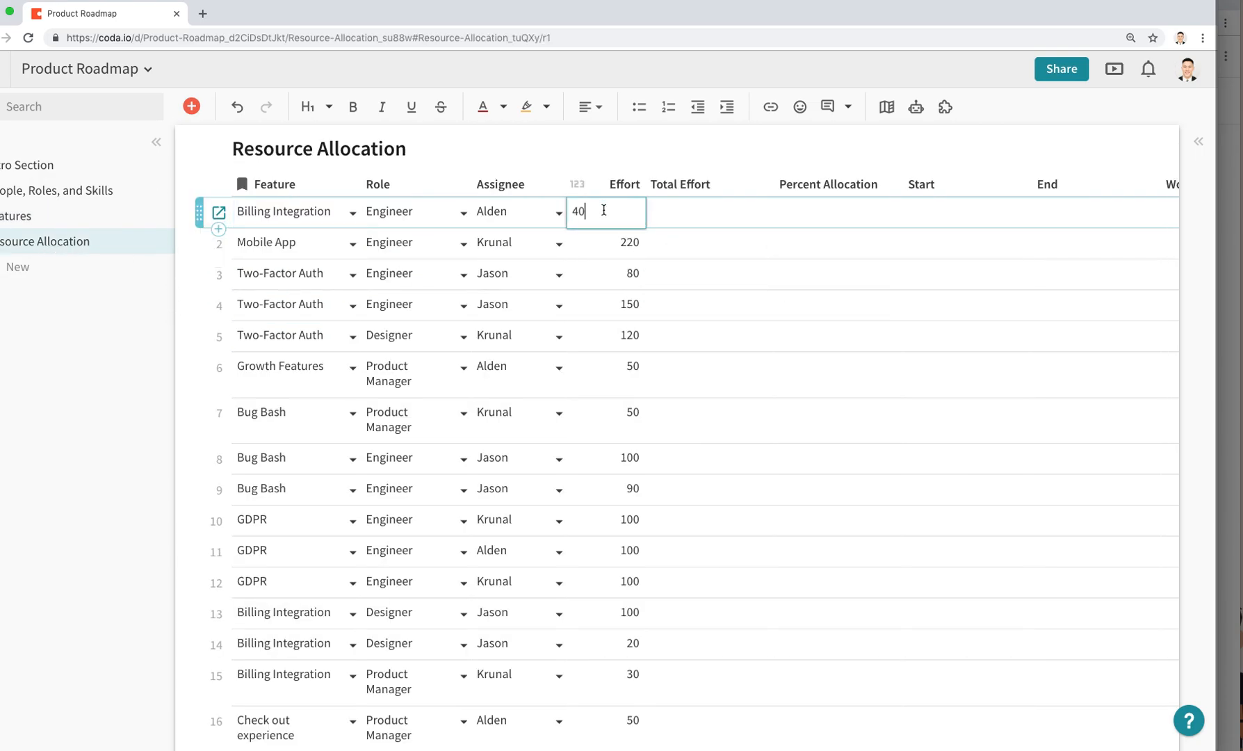
click(103, 220)
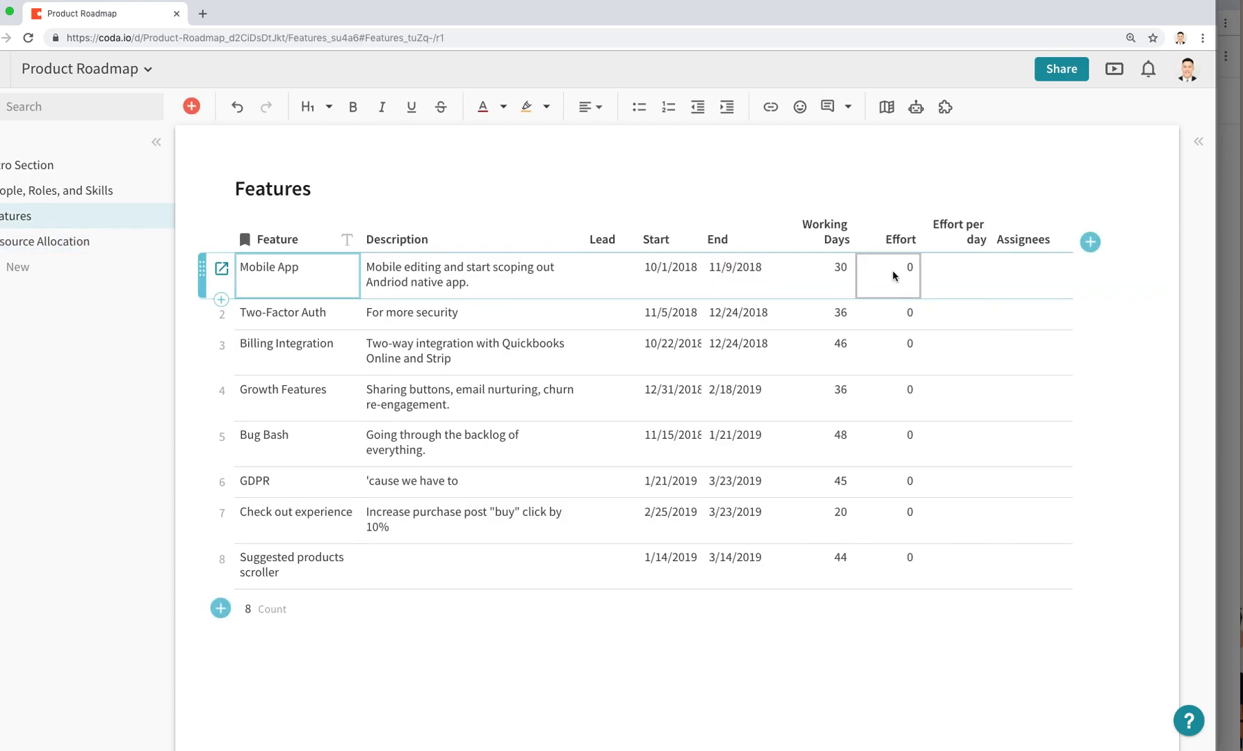
click(893, 275)
click(883, 320)
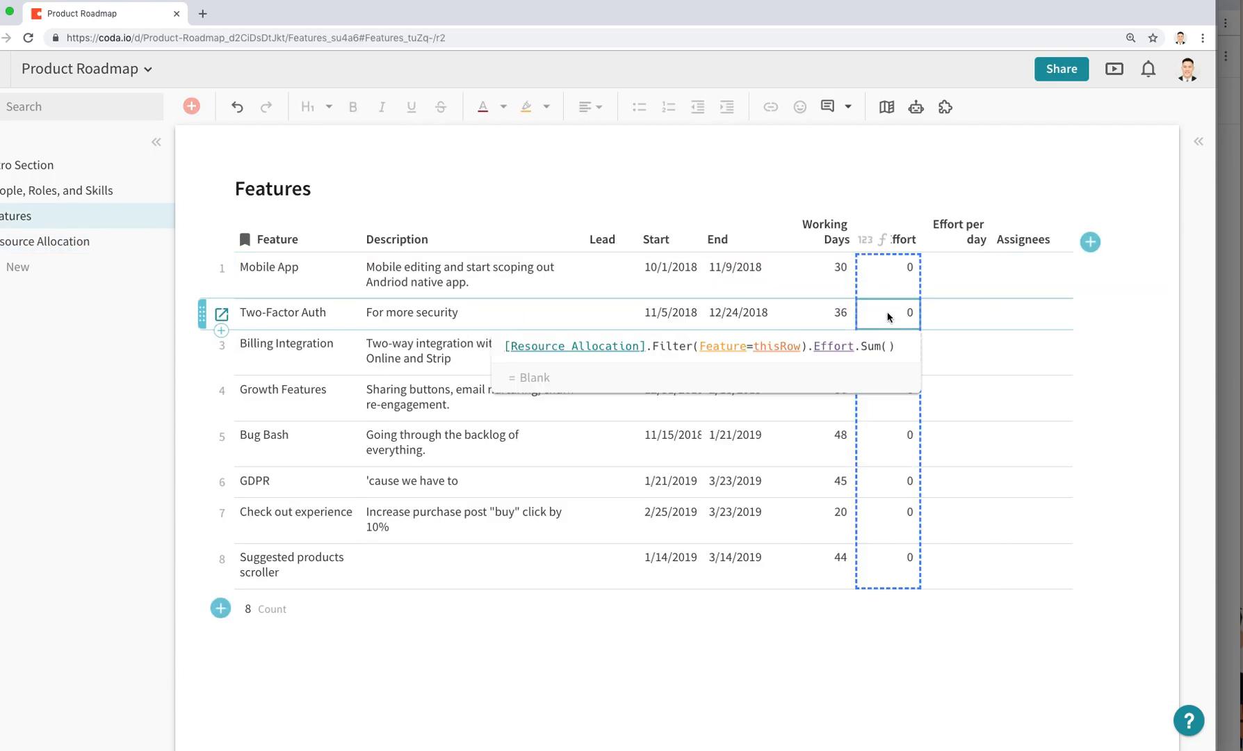
mouse_move(728, 356)
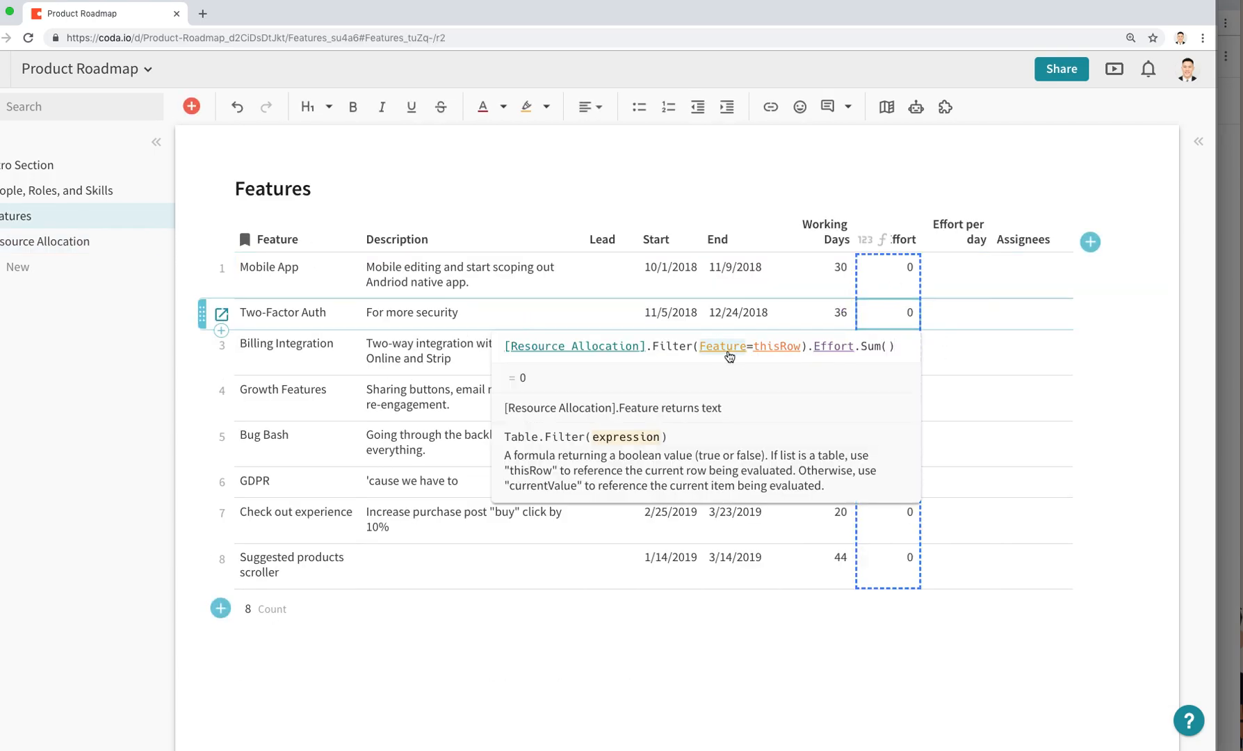
click(64, 239)
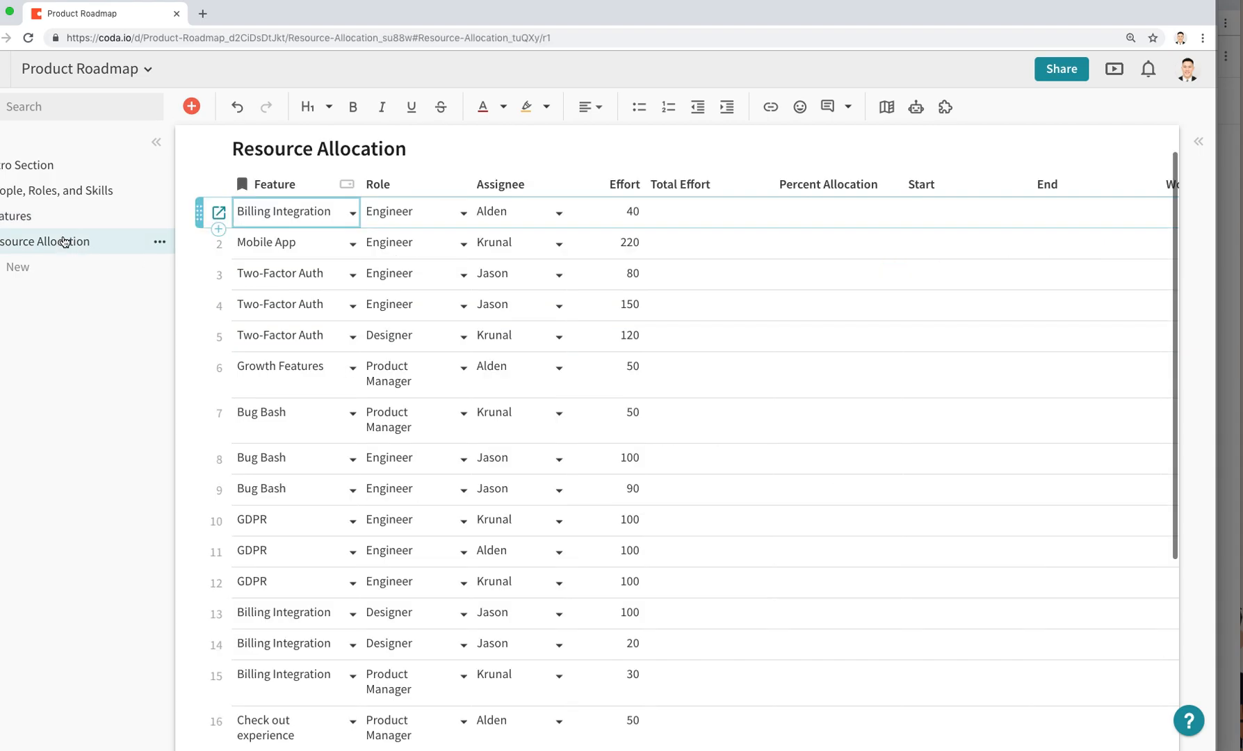
click(70, 222)
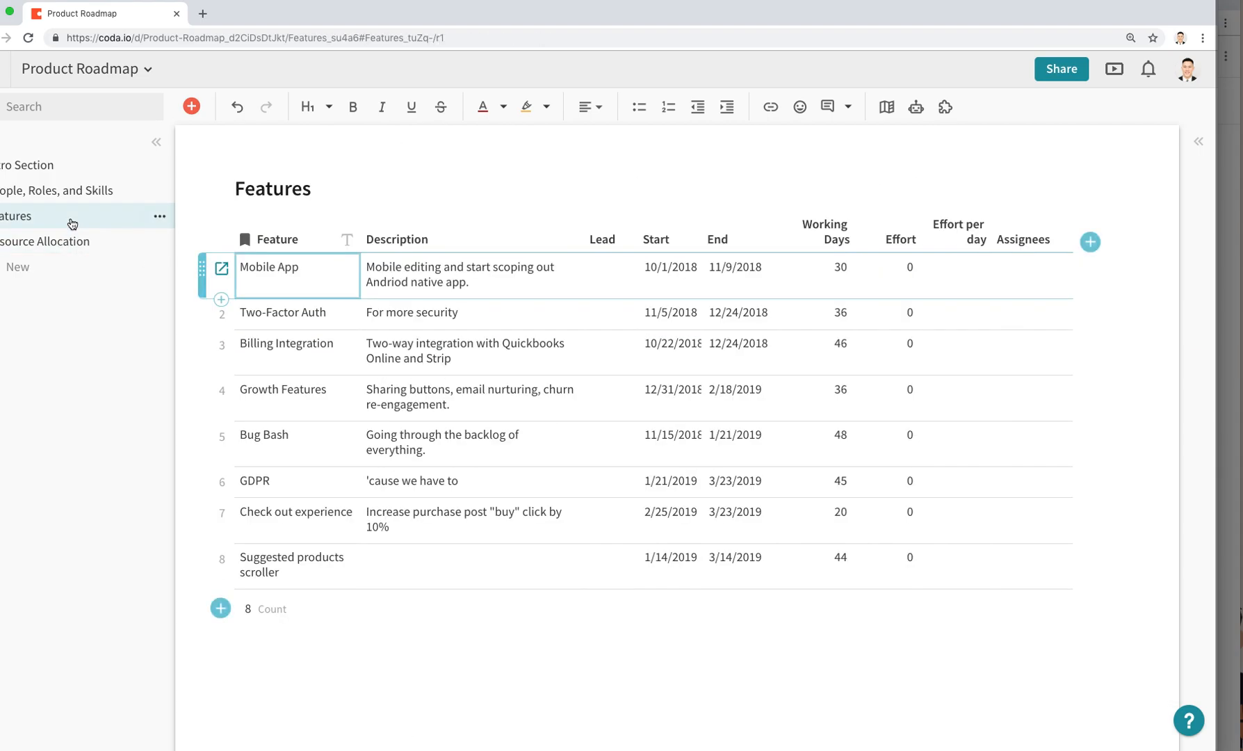
Reopen the Effort formula in the Features table and delete everything after [Resource Allocation].
click(897, 289)
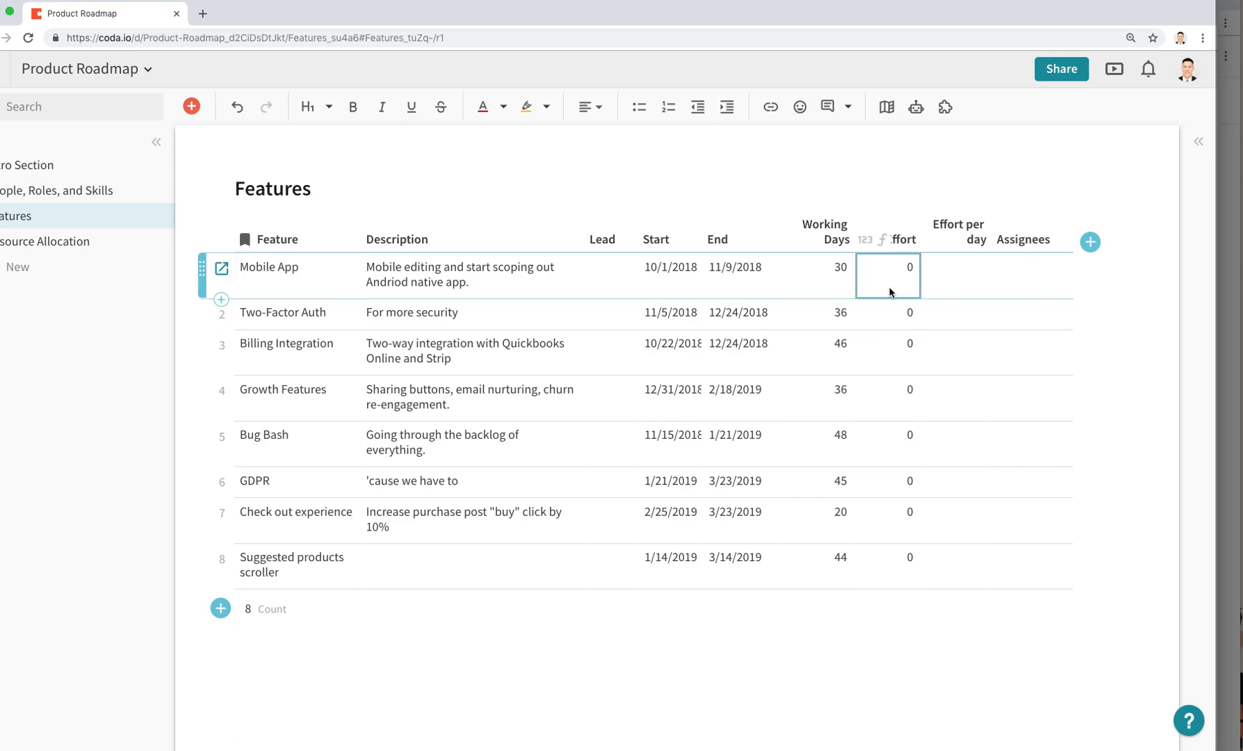
key(BackSpace)
key(BackSpace)
key(BackSpace)
key(BackSpace)
key(BackSpace)
key(BackSpace)
key(BackSpace)
key(BackSpace)
key(BackSpace)
key(BackSpace)
key(BackSpace)
key(BackSpace)
key(BackSpace)
key(BackSpace)
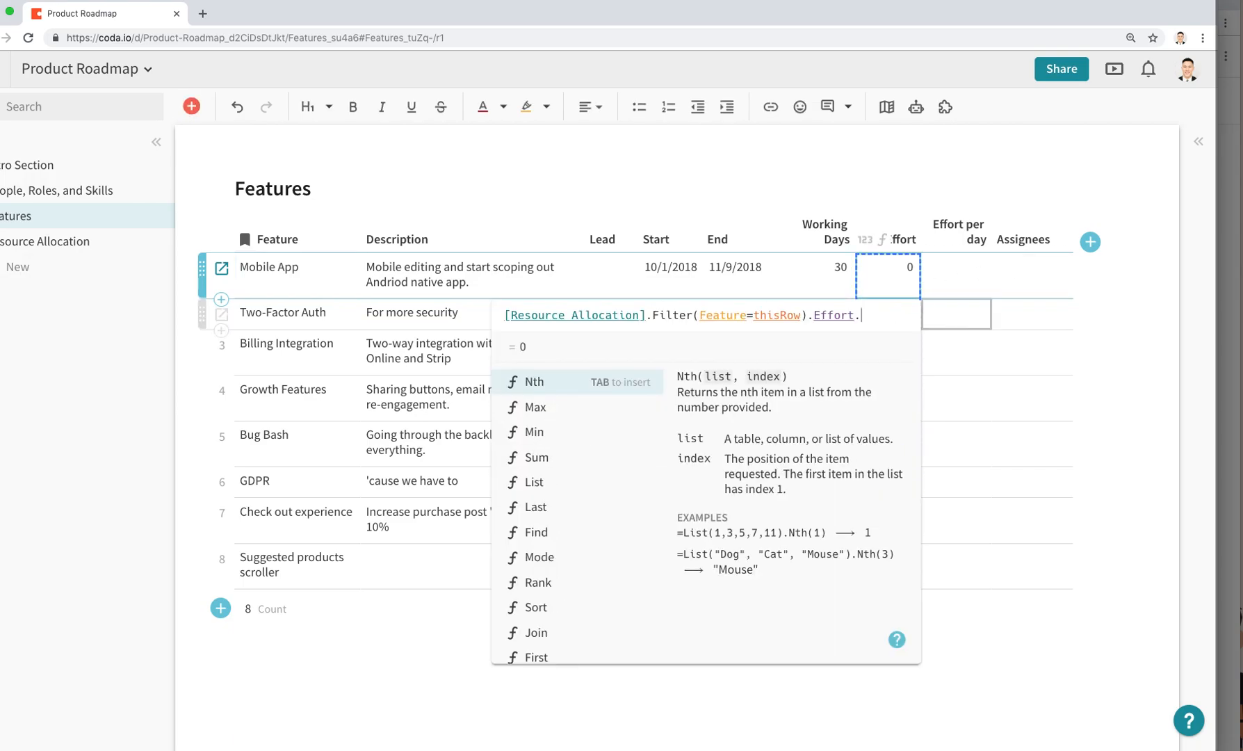
key(BackSpace)
key(BackSpace)
key(BackSpace)
key(BackSpace)
key(BackSpace)
key(BackSpace)
key(BackSpace)
key(BackSpace)
key(BackSpace)
key(BackSpace)
key(BackSpace)
key(BackSpace)
key(BackSpace)
key(BackSpace)
key(BackSpace)
key(BackSpace)
key(BackSpace)
key(BackSpace)
key(BackSpace)
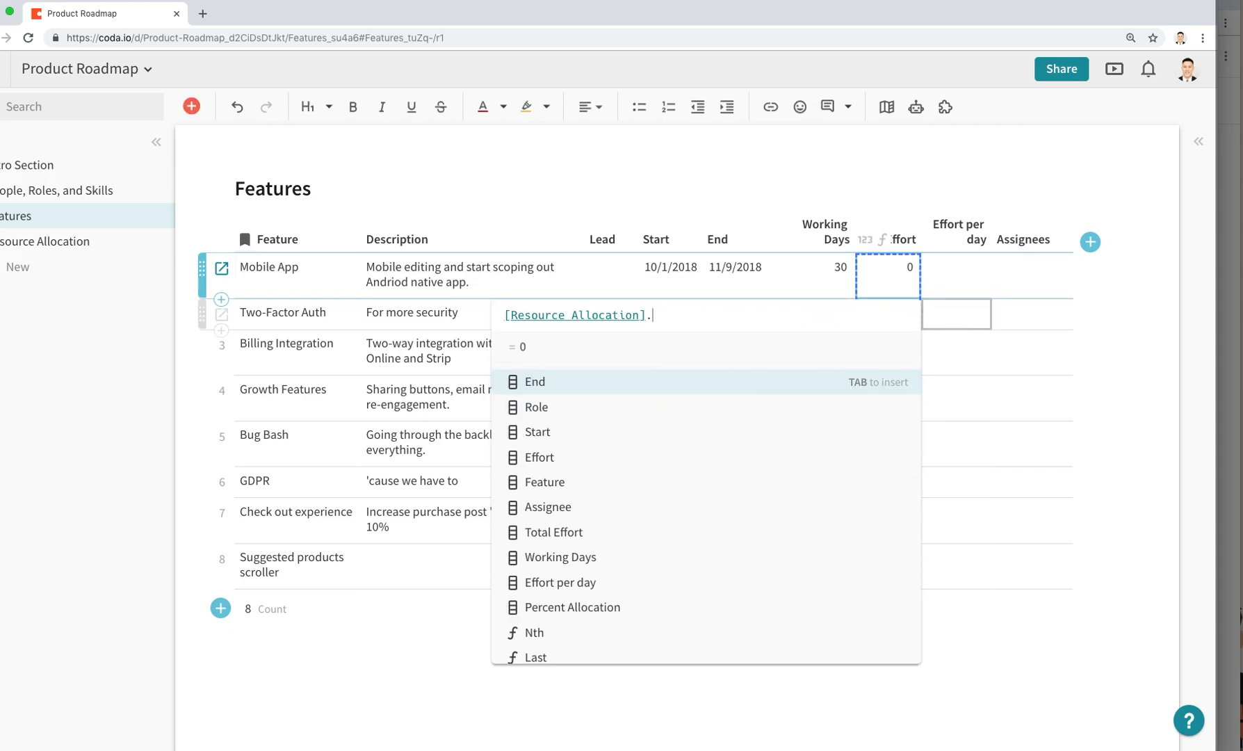
Complete the Effort formula as [Resource Allocation].Filter(Feature=thisRow.Feature).Effort.Sum(), apply it and return to the Resource Allocation section.
text(Filter()
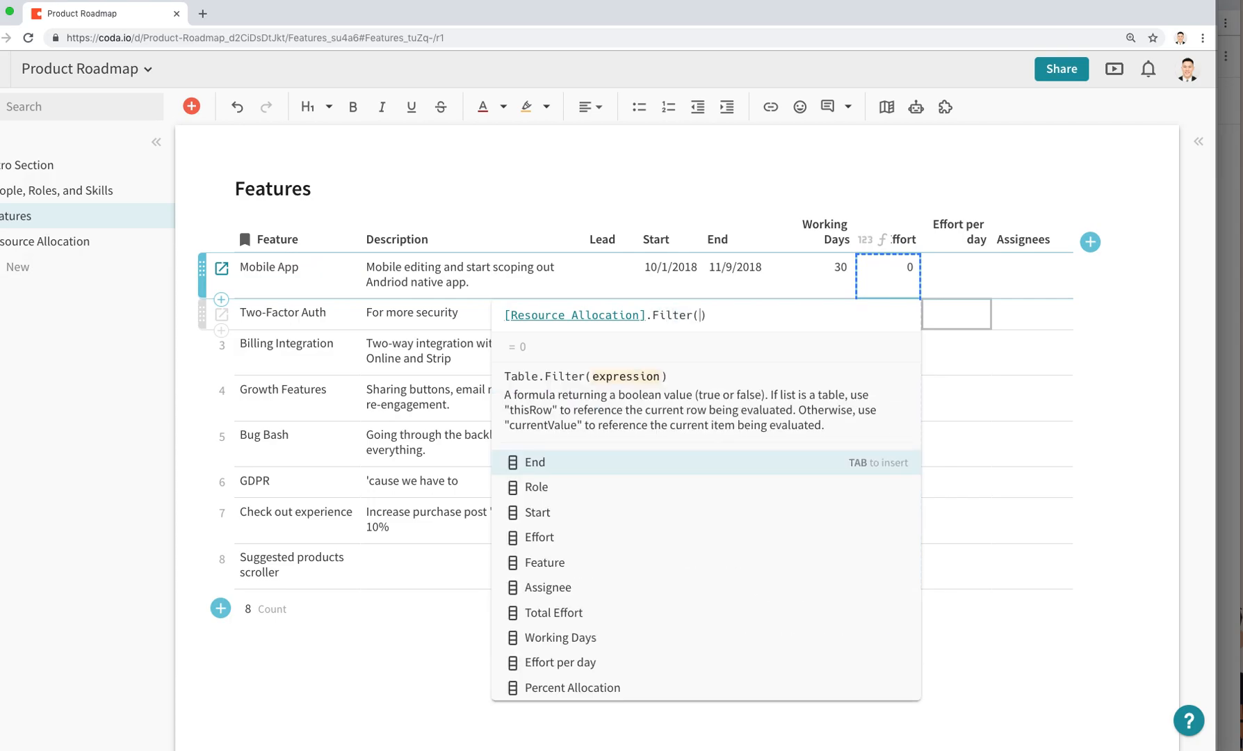
text(Feature=)
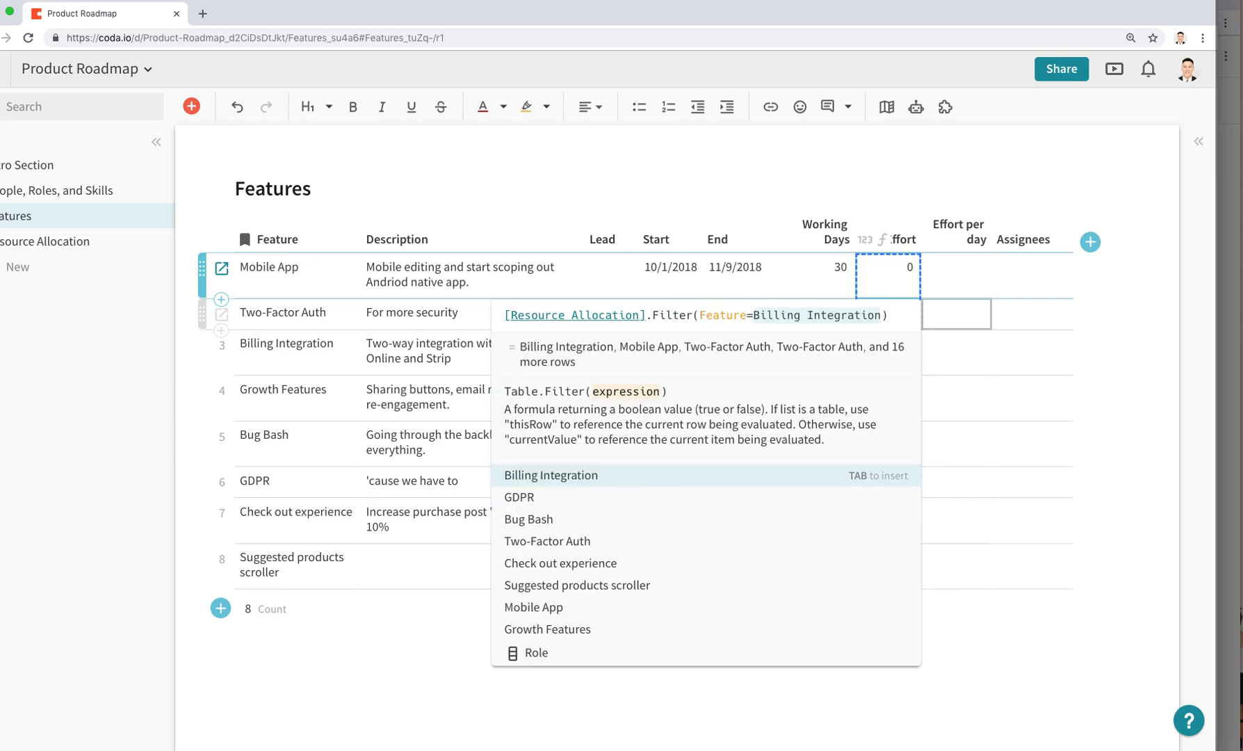
text(thisRow.Feature)
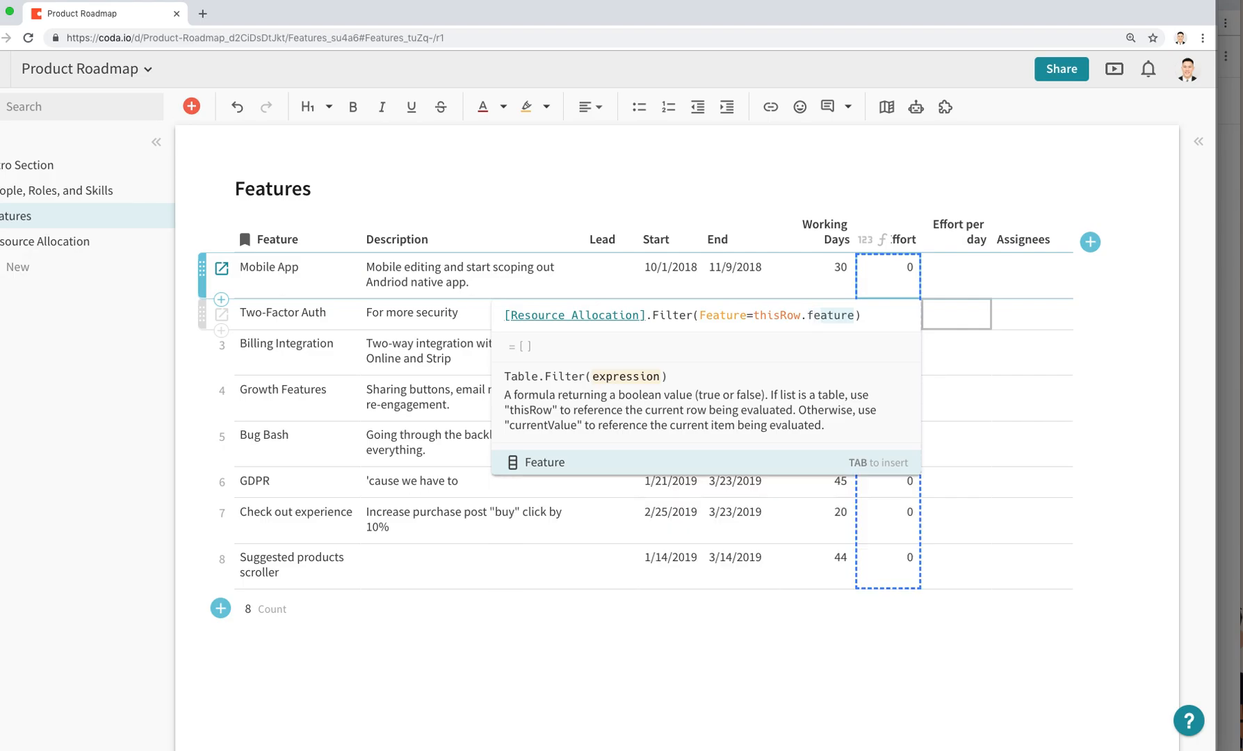
text())
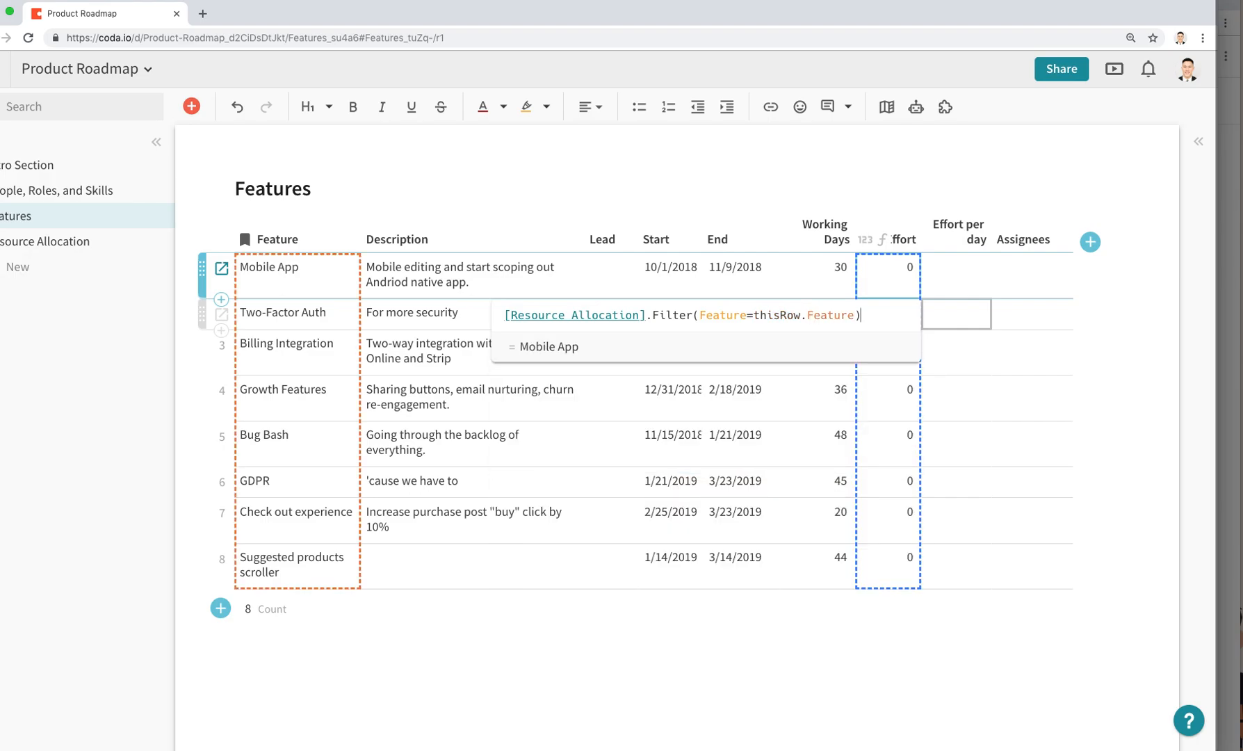
text(.Effort.Nth)
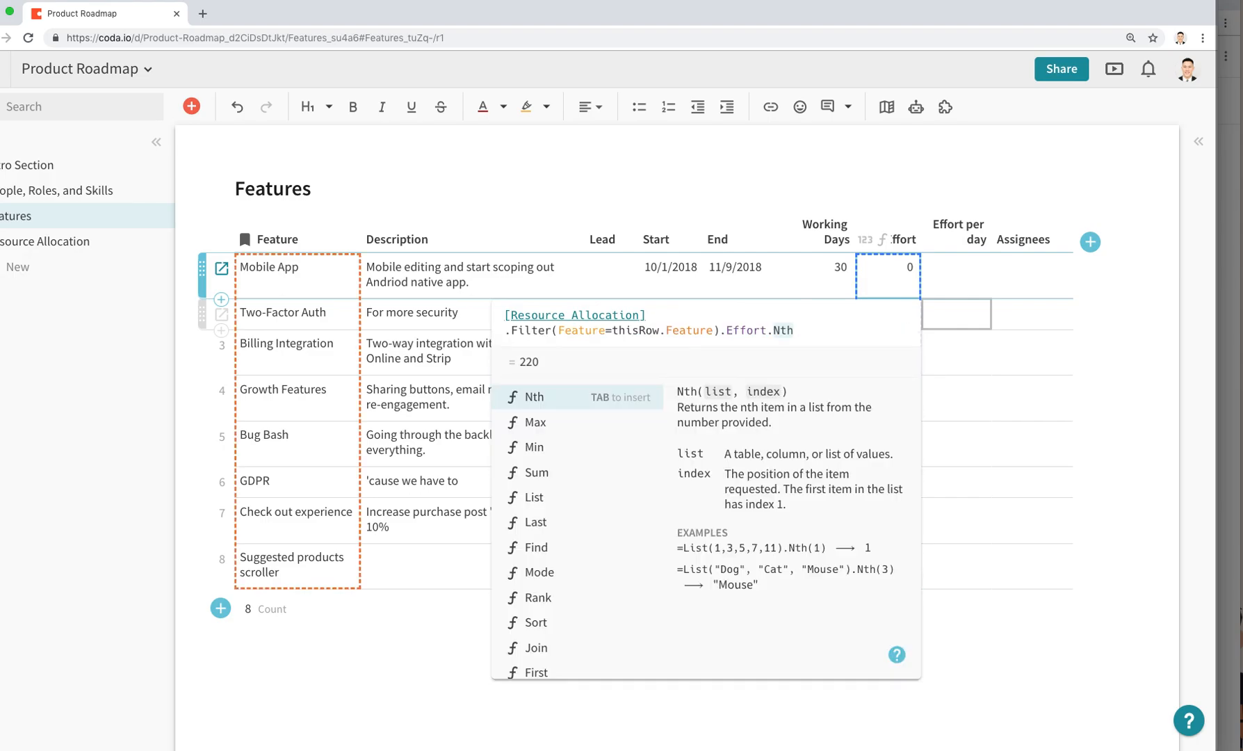
key(BackSpace)
key(BackSpace)
key(BackSpace)
text(Sum)
key(Tab)
key(Return)
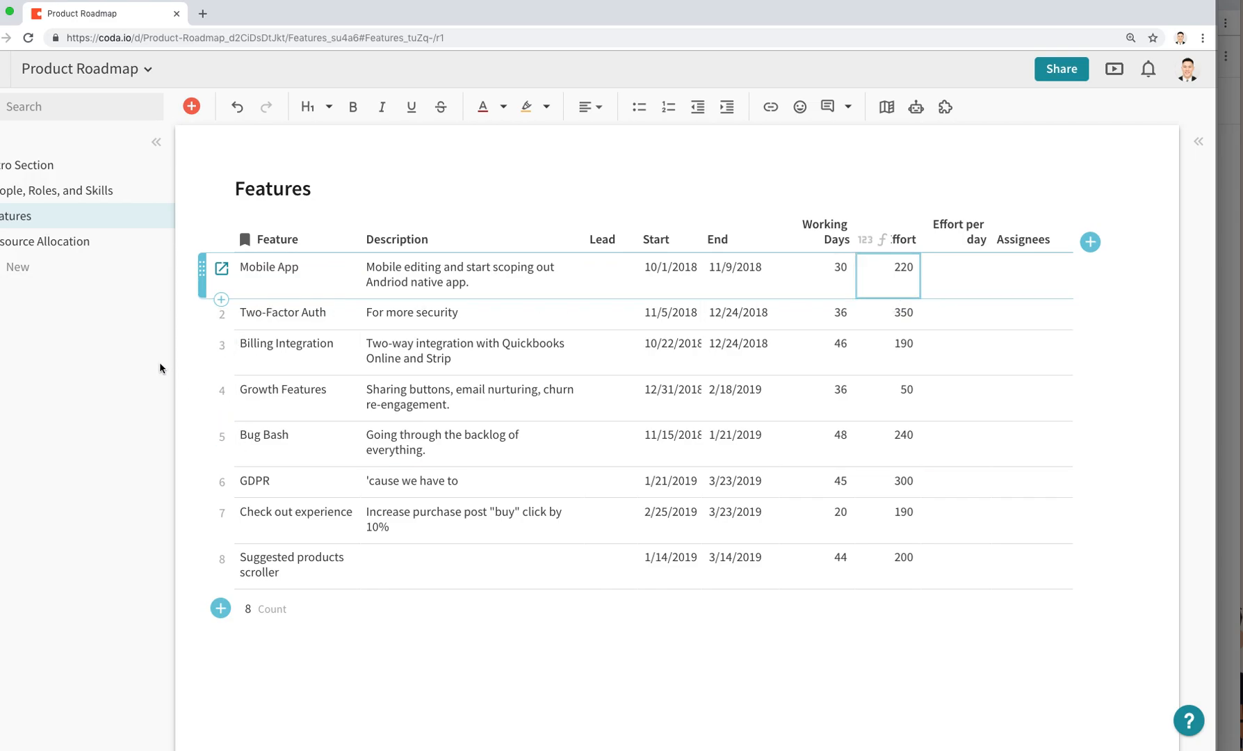
click(82, 241)
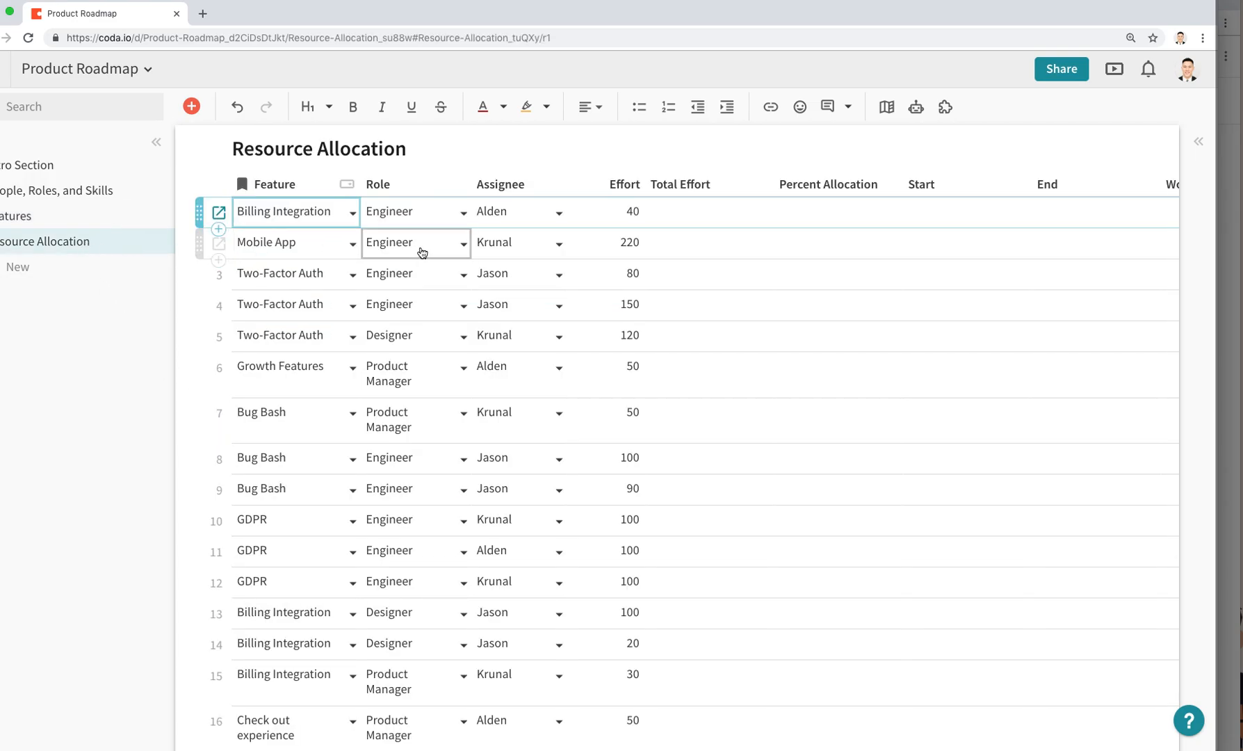
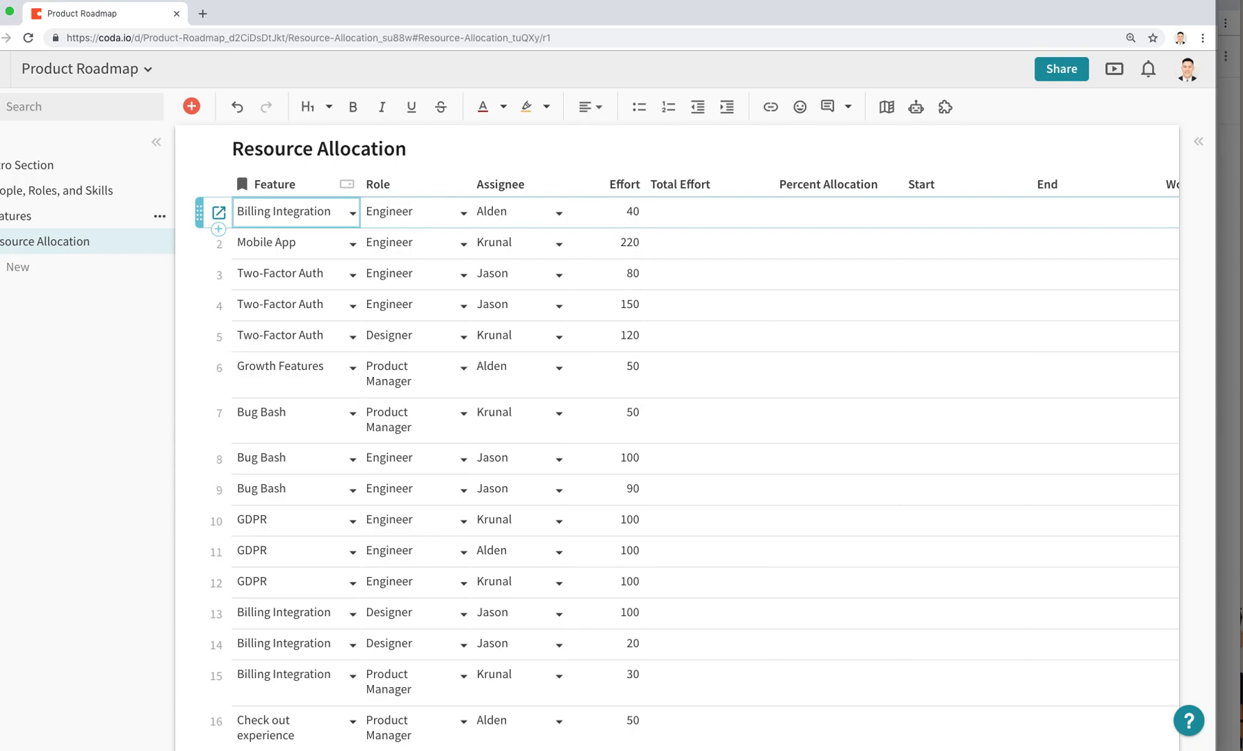
In the Features section, set the Effort per day column's formula to Effort/[Working Days] and apply it.
click(41, 215)
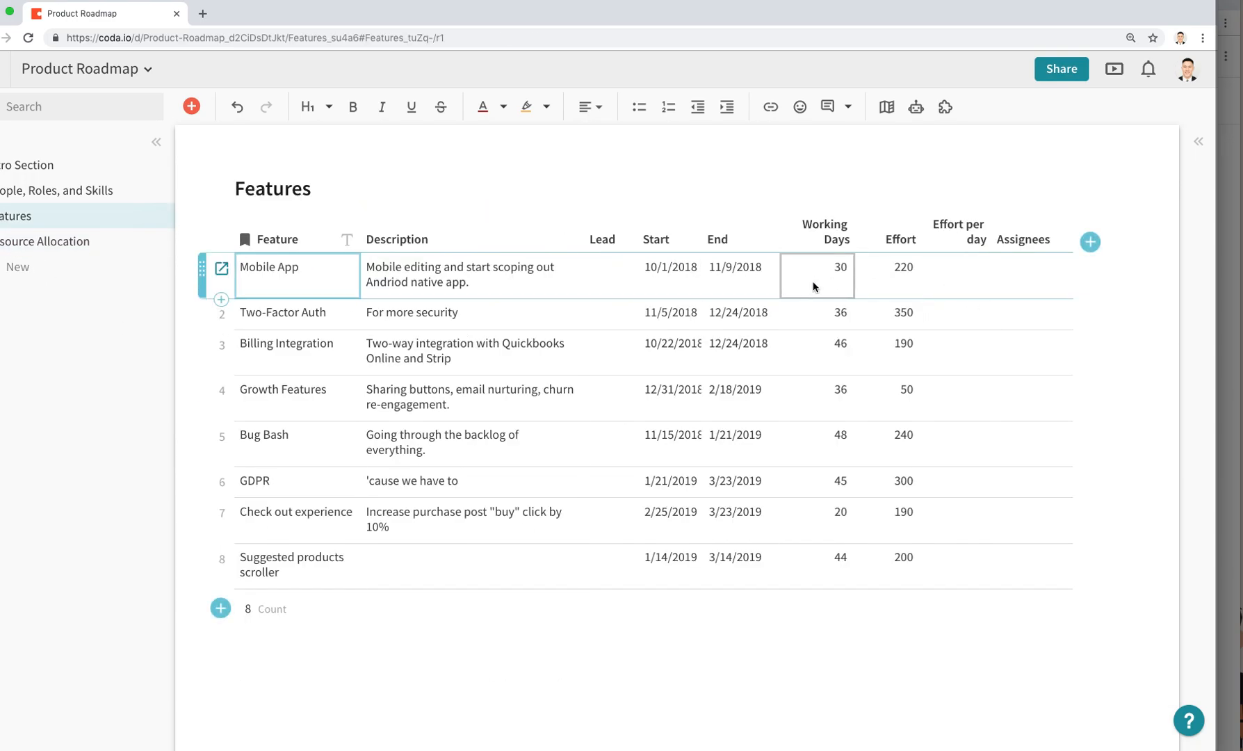
click(941, 282)
text(=Eff)
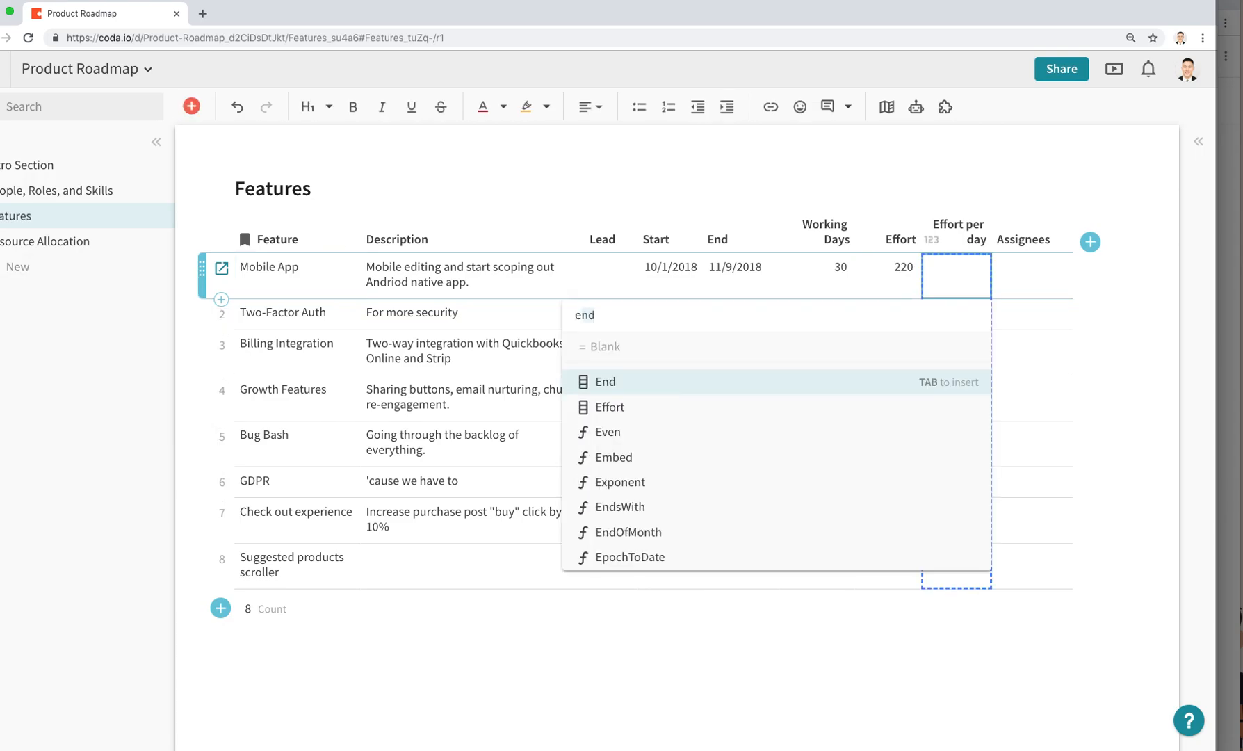
key(Tab)
text(/Work)
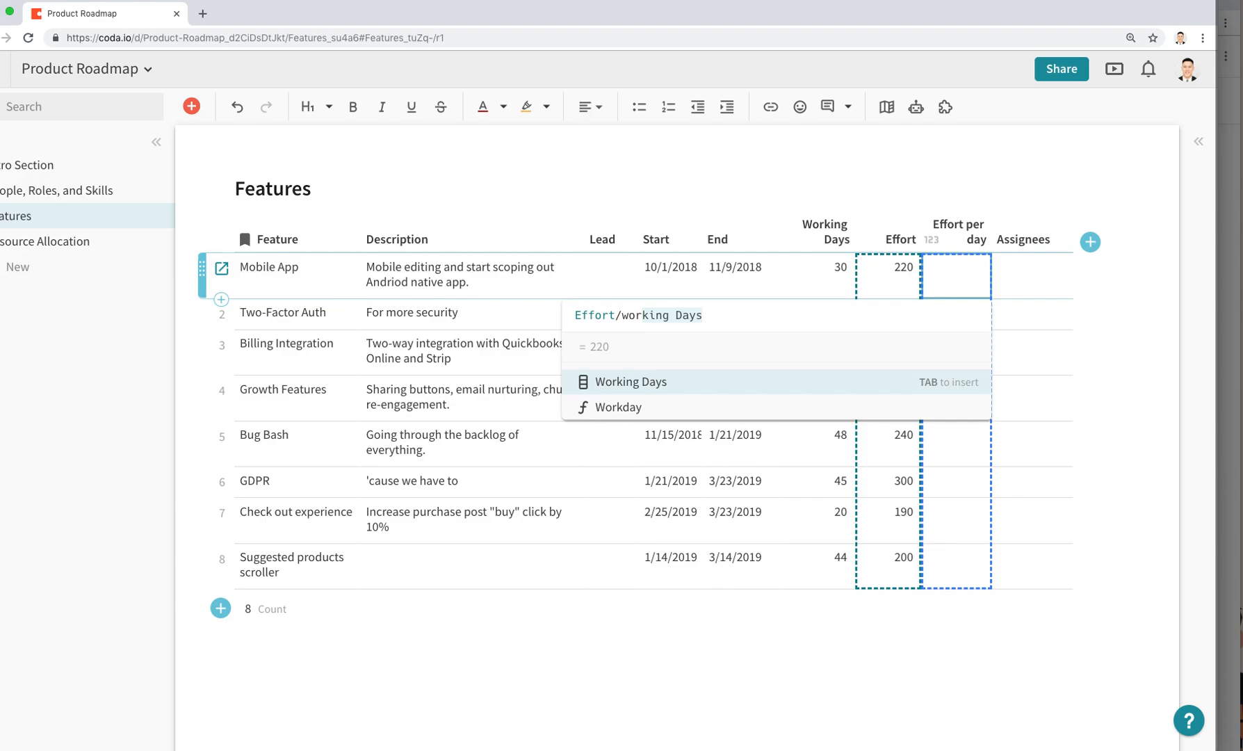
key(Tab)
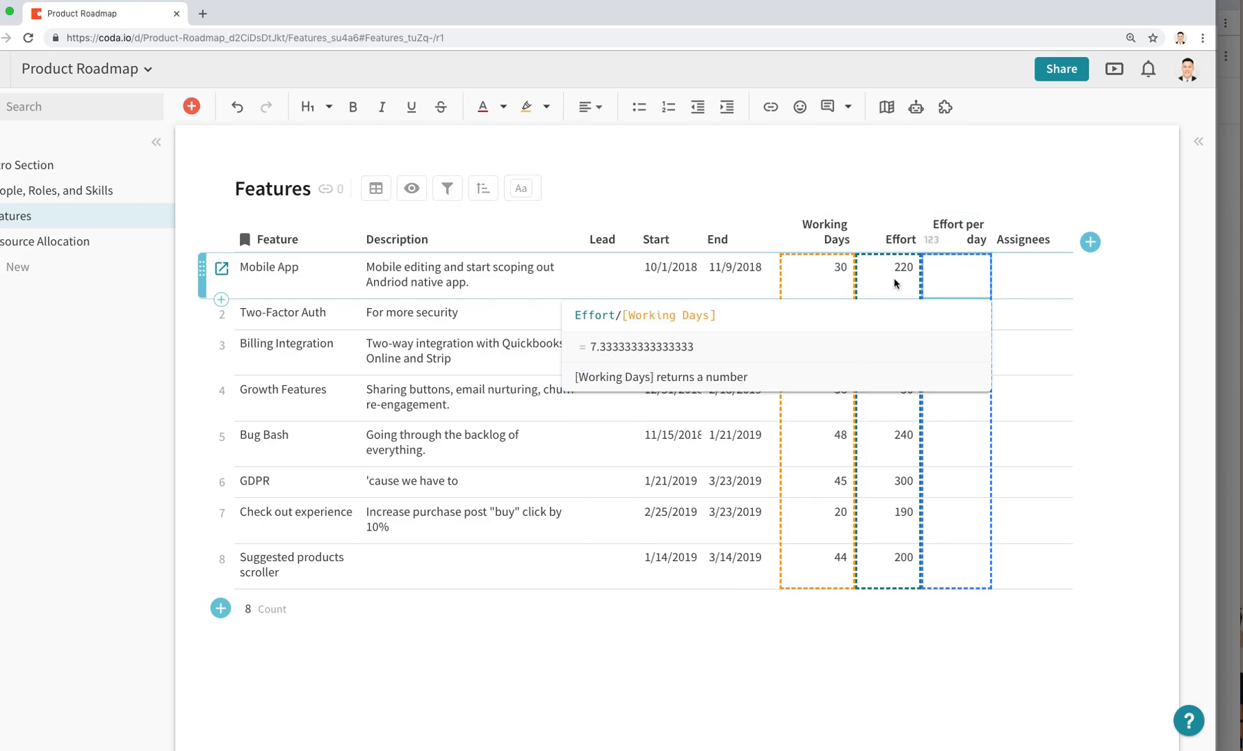
click(813, 285)
click(970, 278)
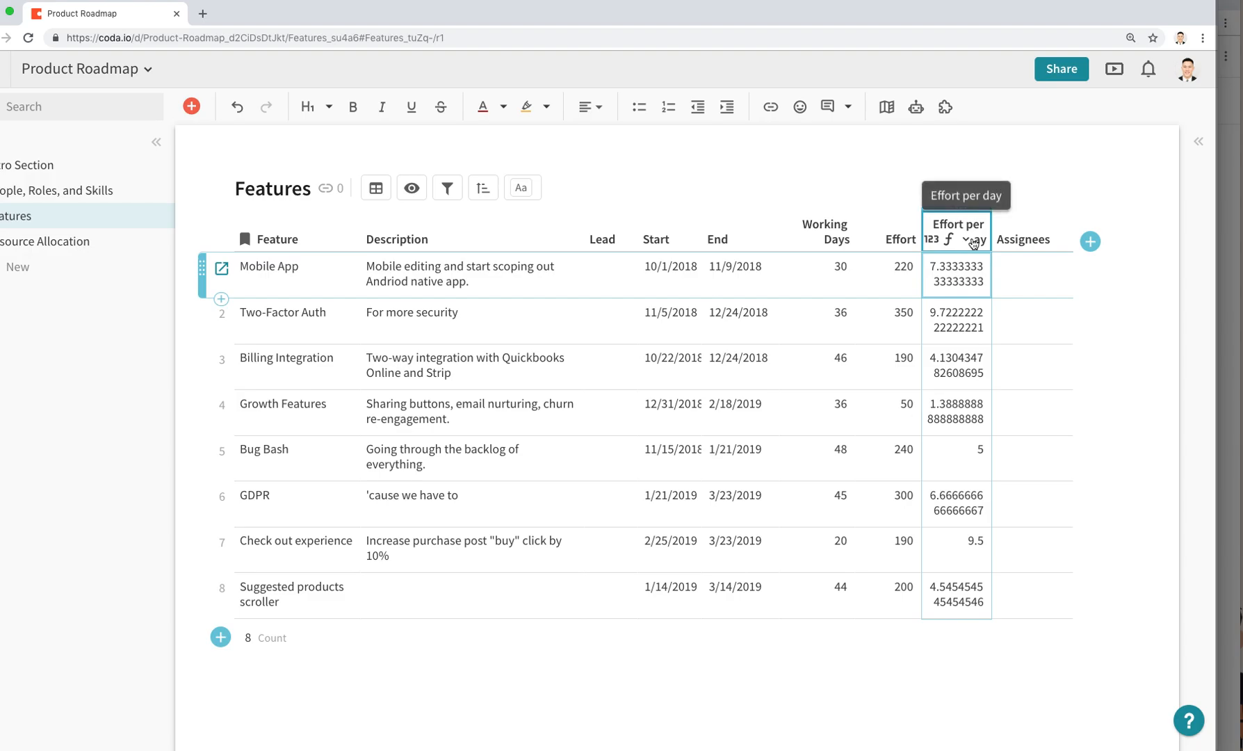
Format the Effort per day column to show one decimal place and close its format settings.
click(966, 240)
click(1003, 269)
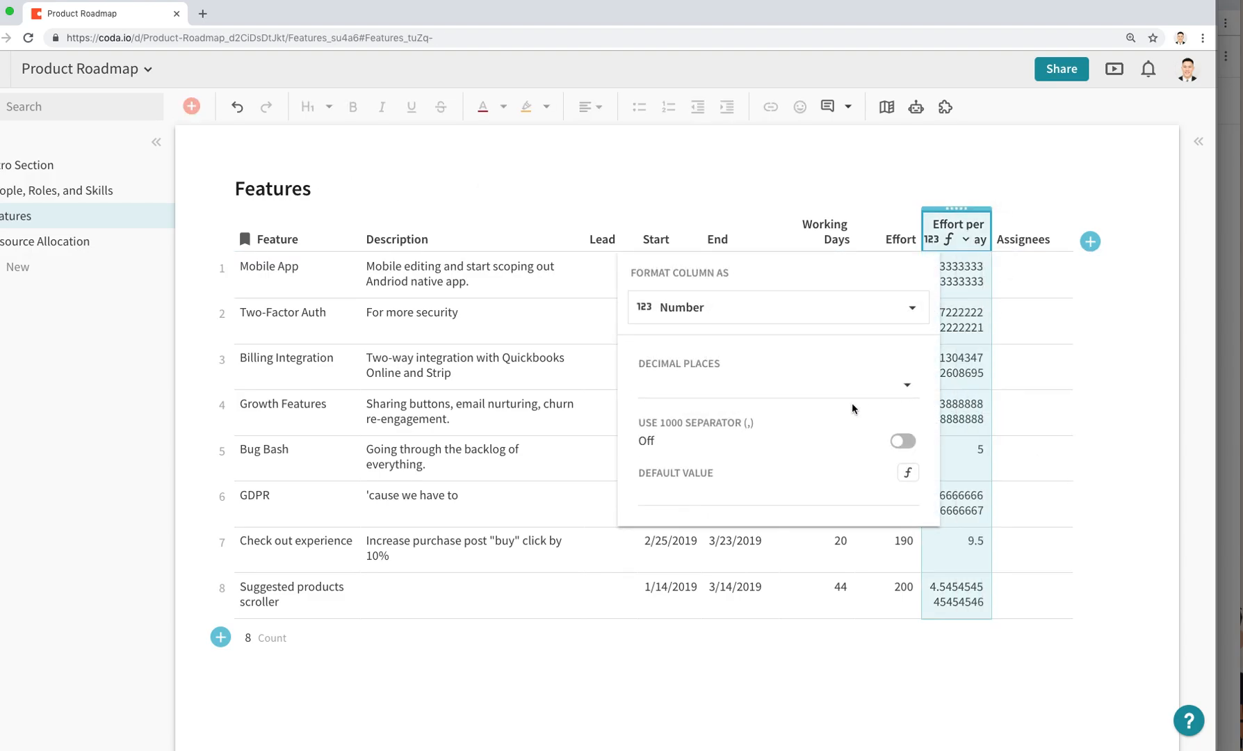
click(907, 391)
click(851, 461)
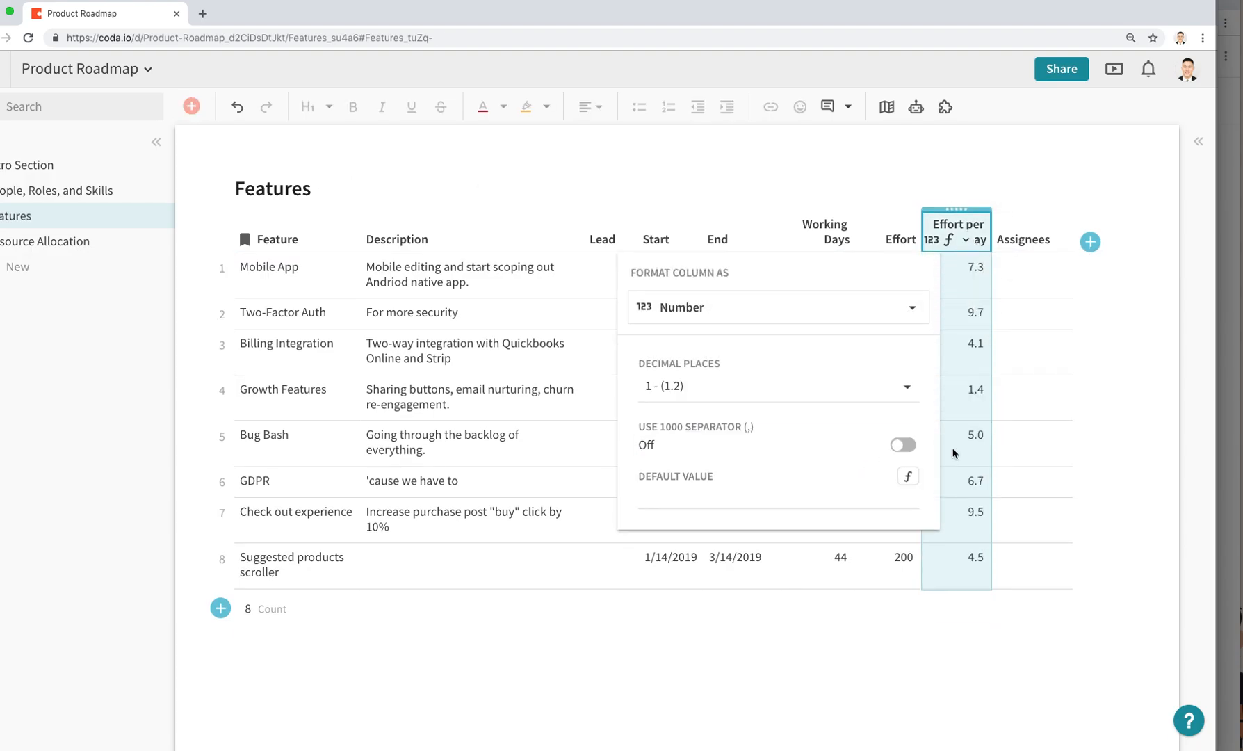
click(1032, 420)
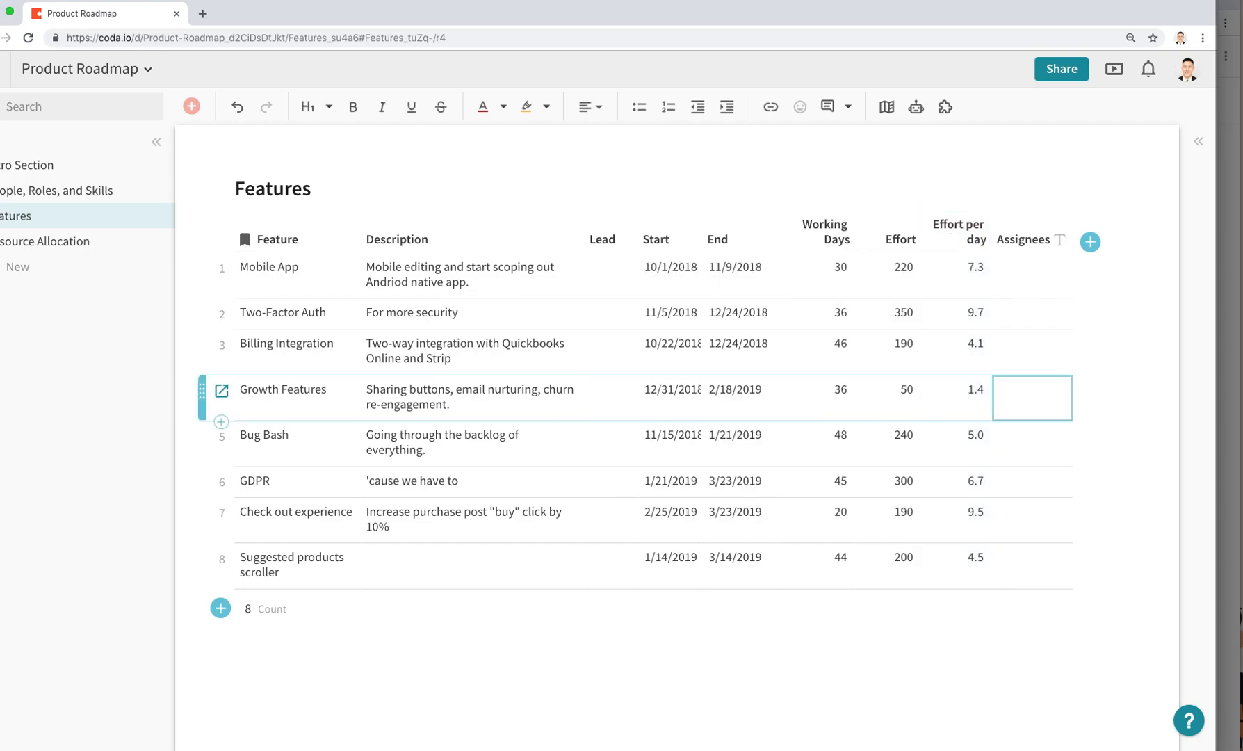
Start an Assignees column formula with Lookup, using Resource Allocation as the source table and Feature as the search column.
click(1054, 288)
click(1054, 288)
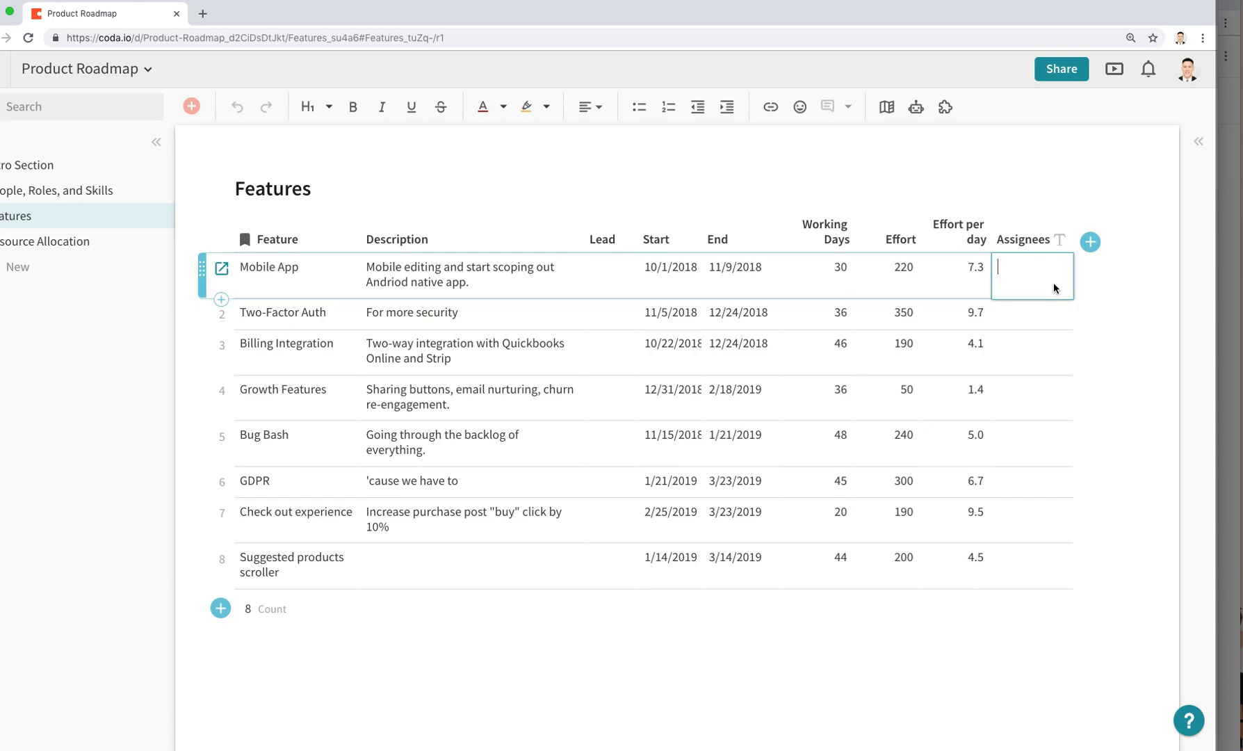
text(=Lookup)
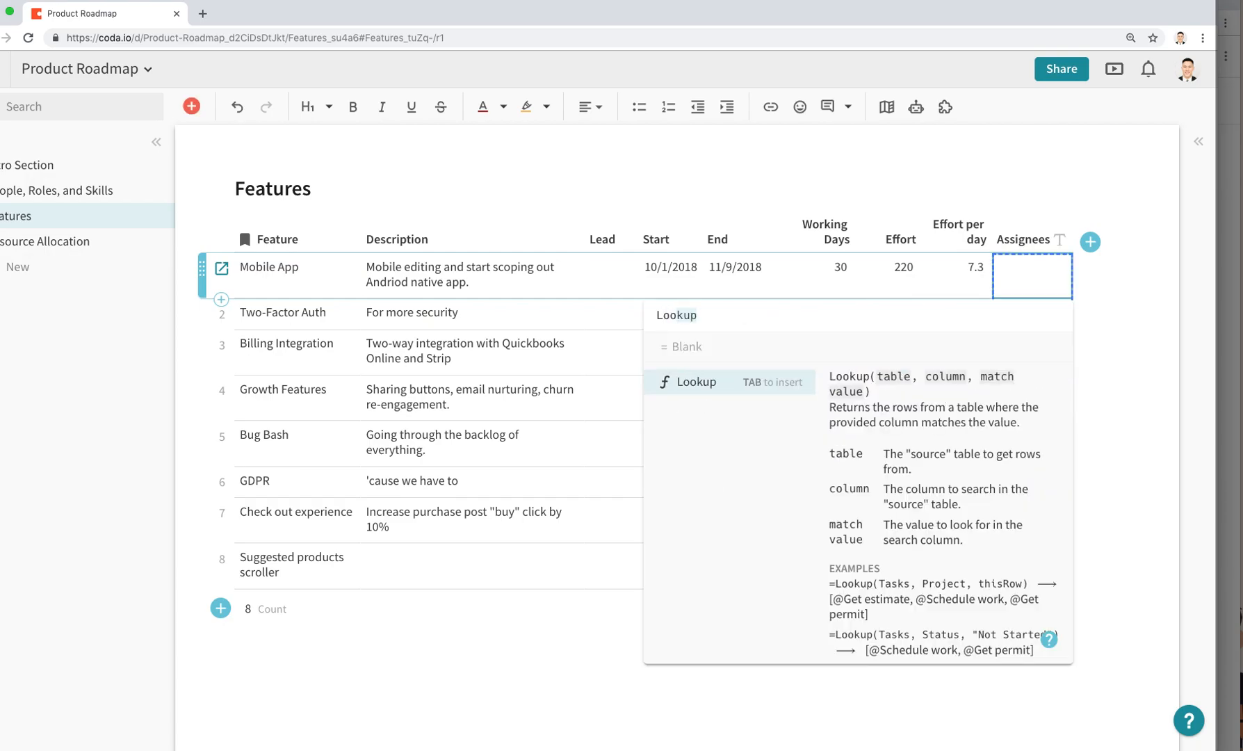
key(Tab)
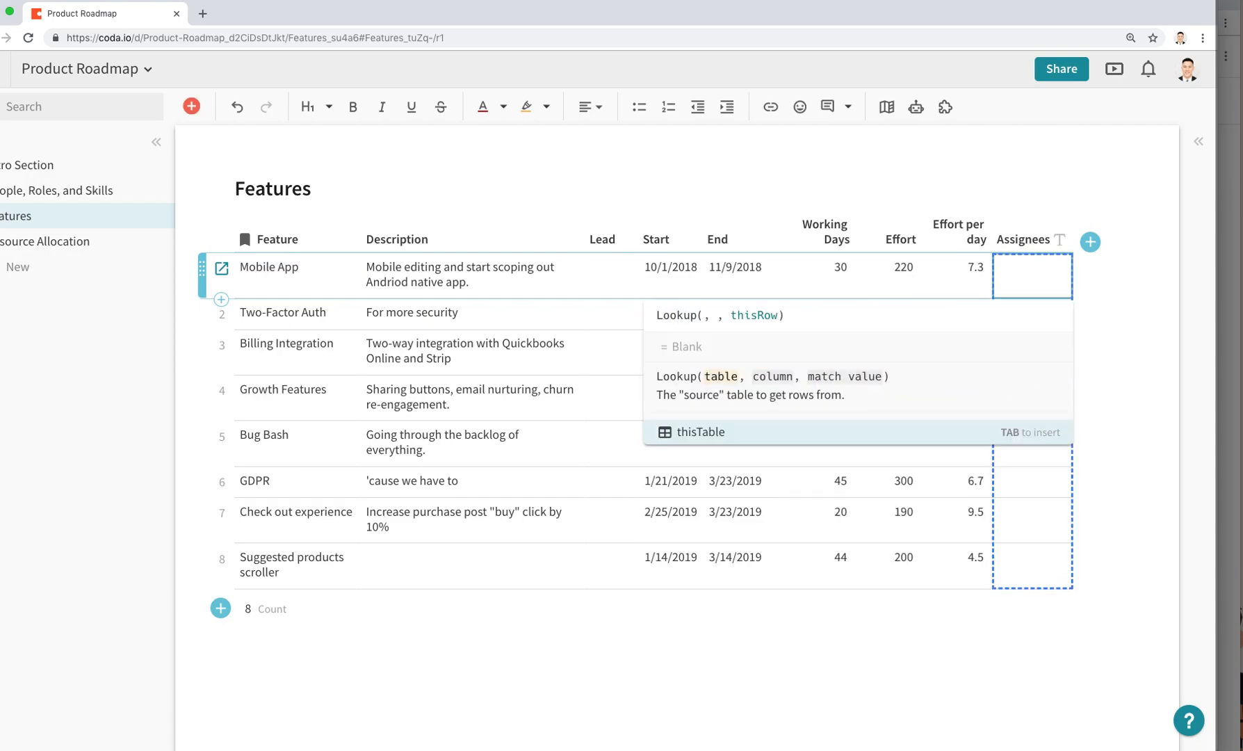
text(re)
key(Tab)
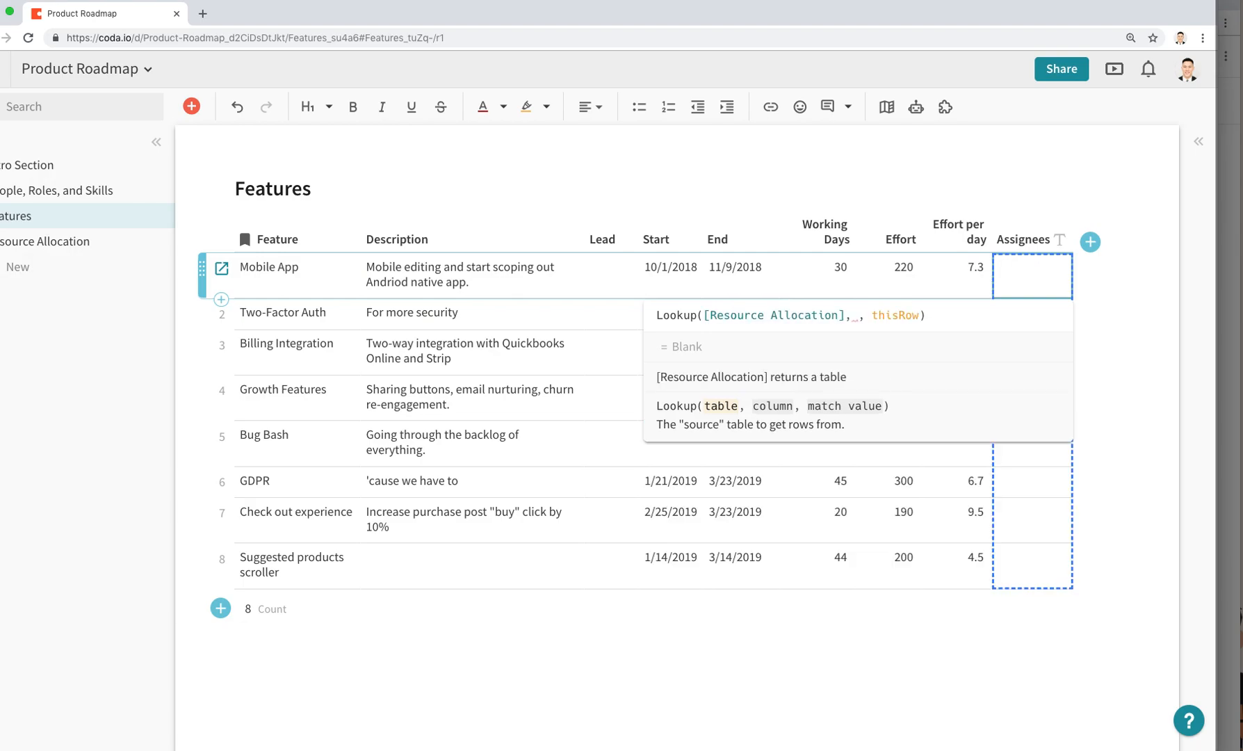
key(Right)
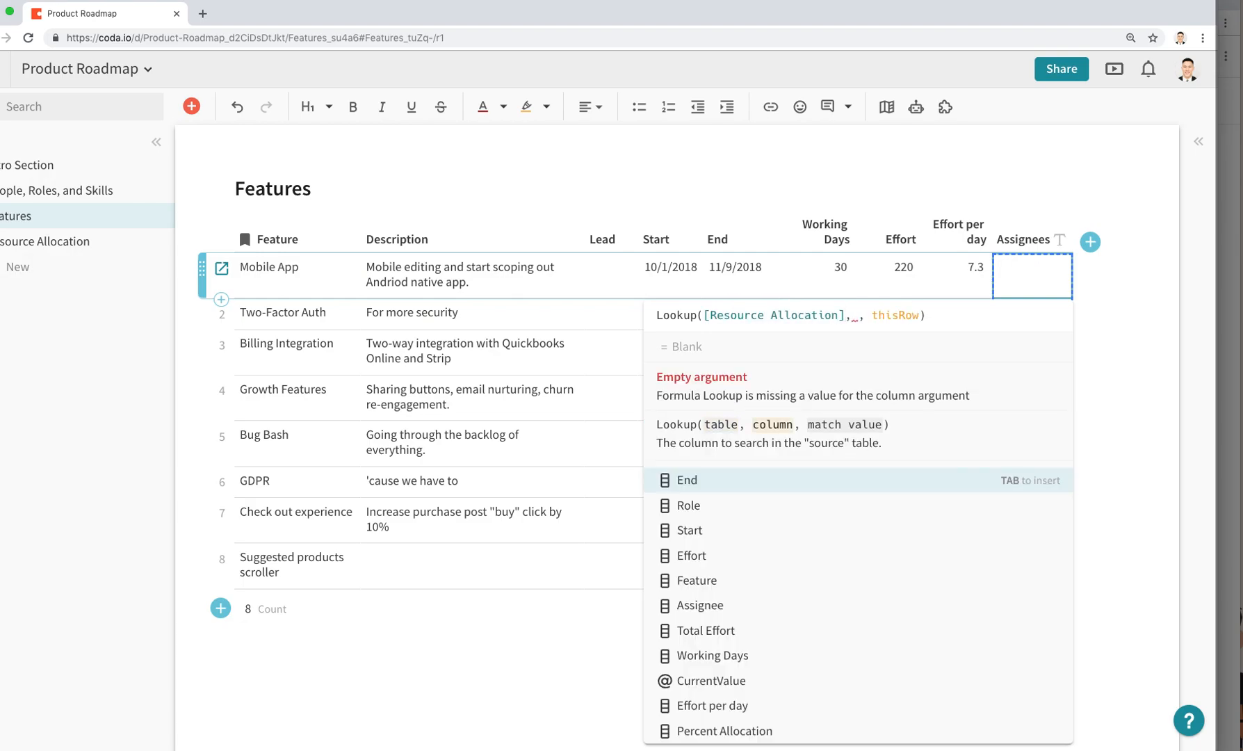
text(Feature)
key(Tab)
Complete the Lookup formula with thisRow.Feature as the match value, append .Assignee and apply it to the Assignees column.
key(Right)
key(Right)
key(Right)
key(Right)
key(Right)
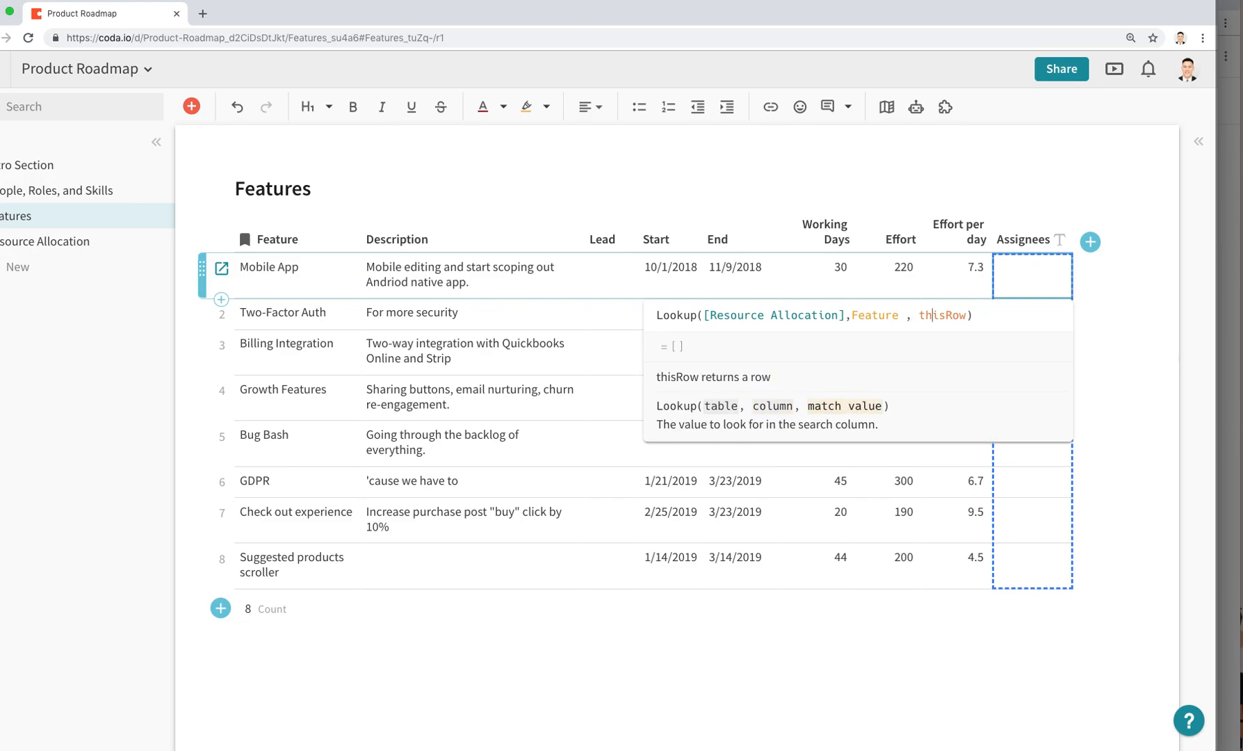
text(.Feature)
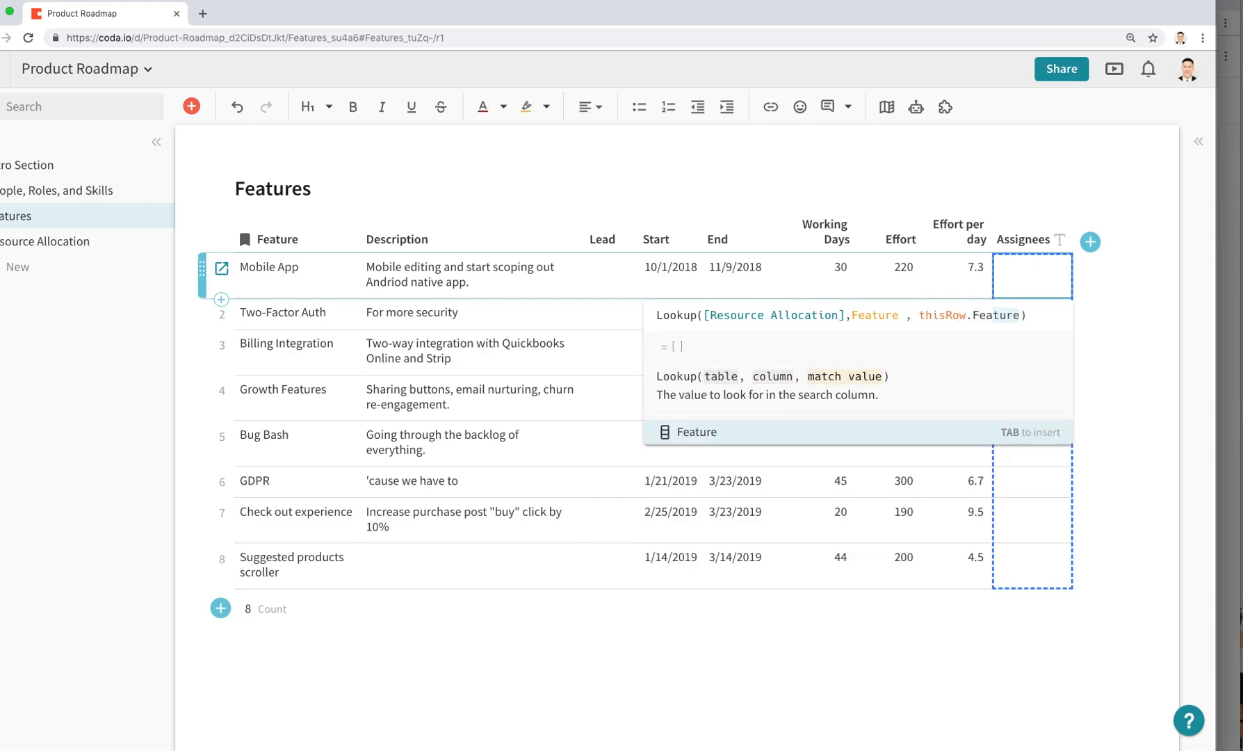
key(Tab)
key(Right)
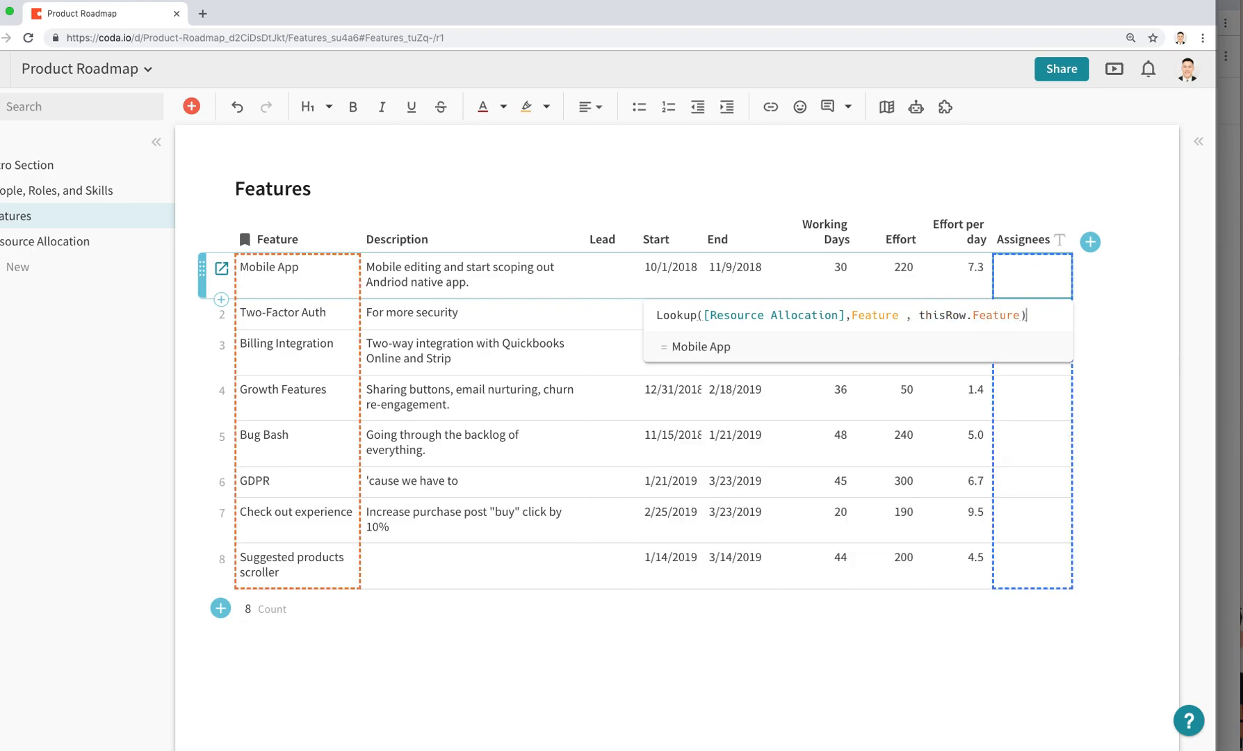
text(.Assignee)
key(Return)
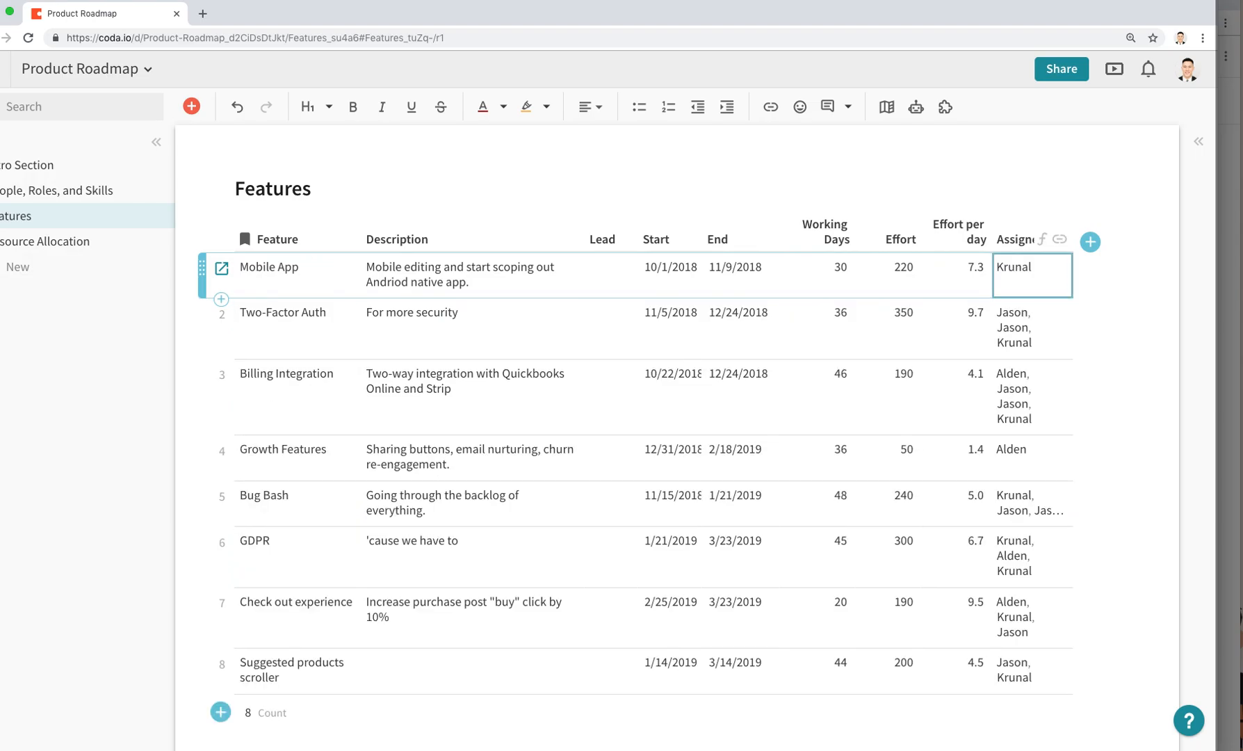
Widen the Assignees column of the Features table slightly and close its formula editor.
click(1060, 242)
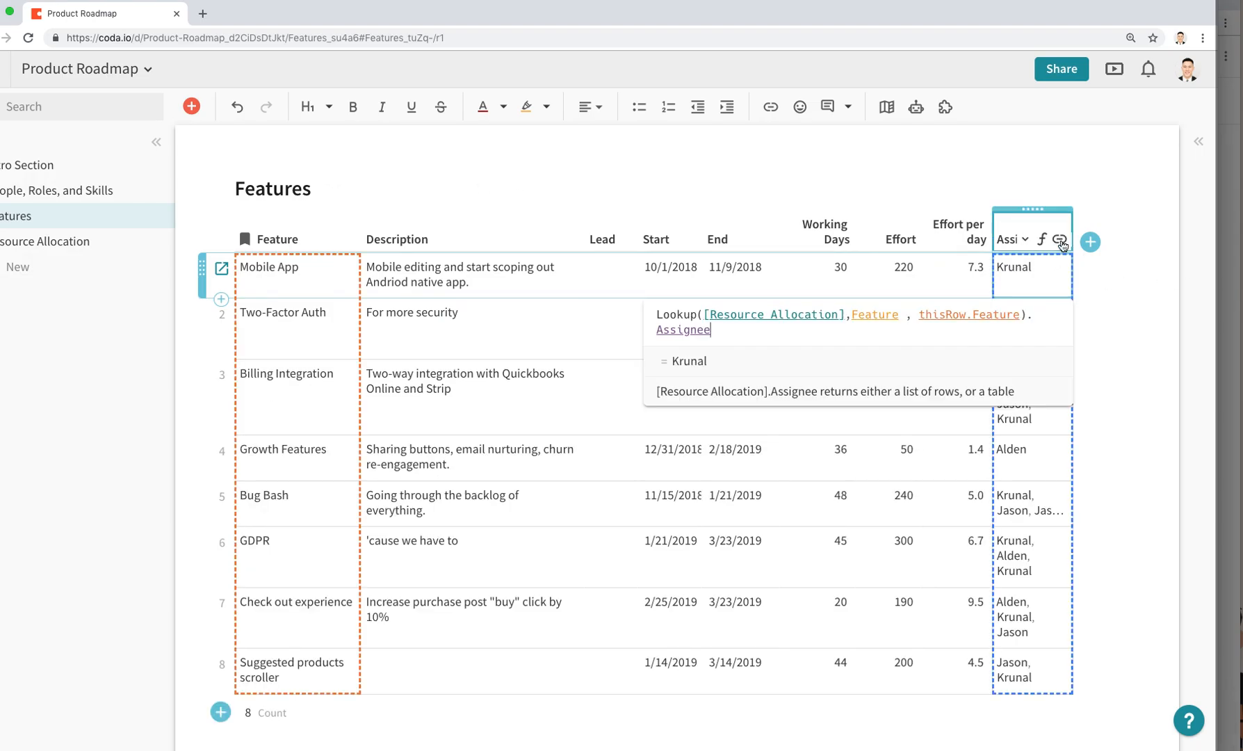
drag(1073, 238, 1097, 238)
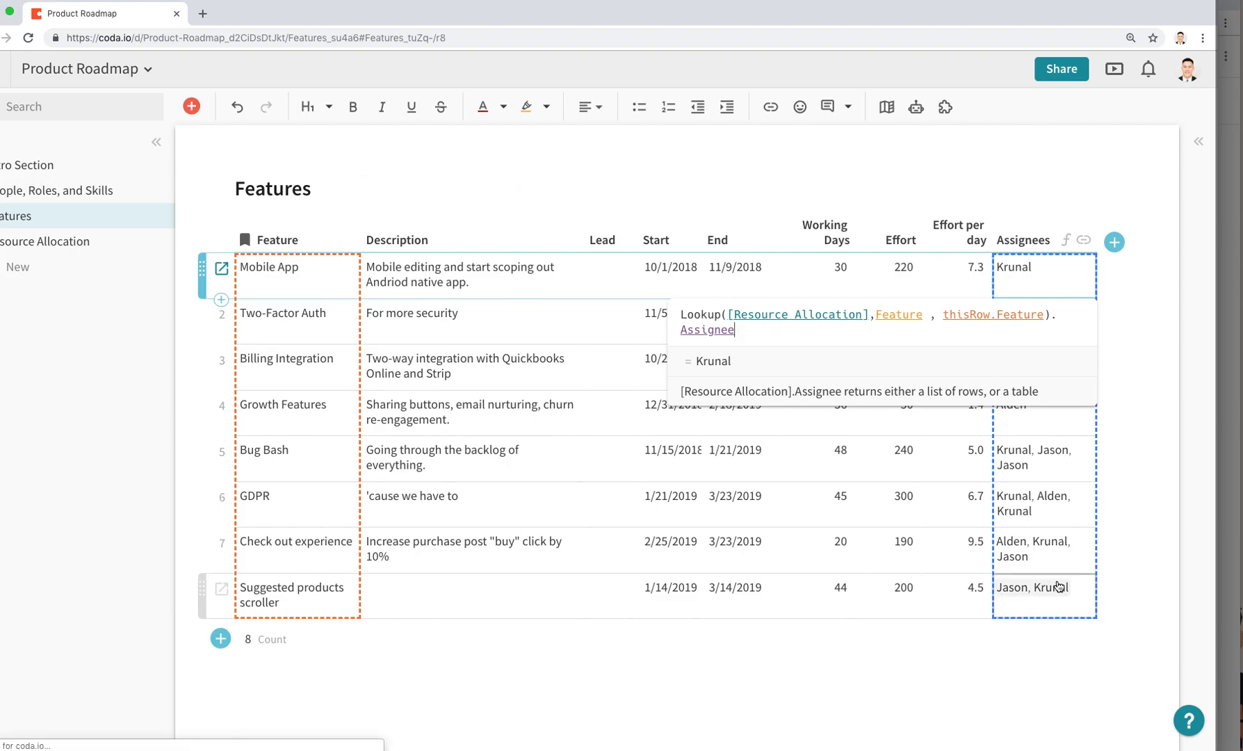
click(1058, 586)
Select the Effort per day and Effort columns together in the Features table.
click(959, 233)
shift+click(888, 229)
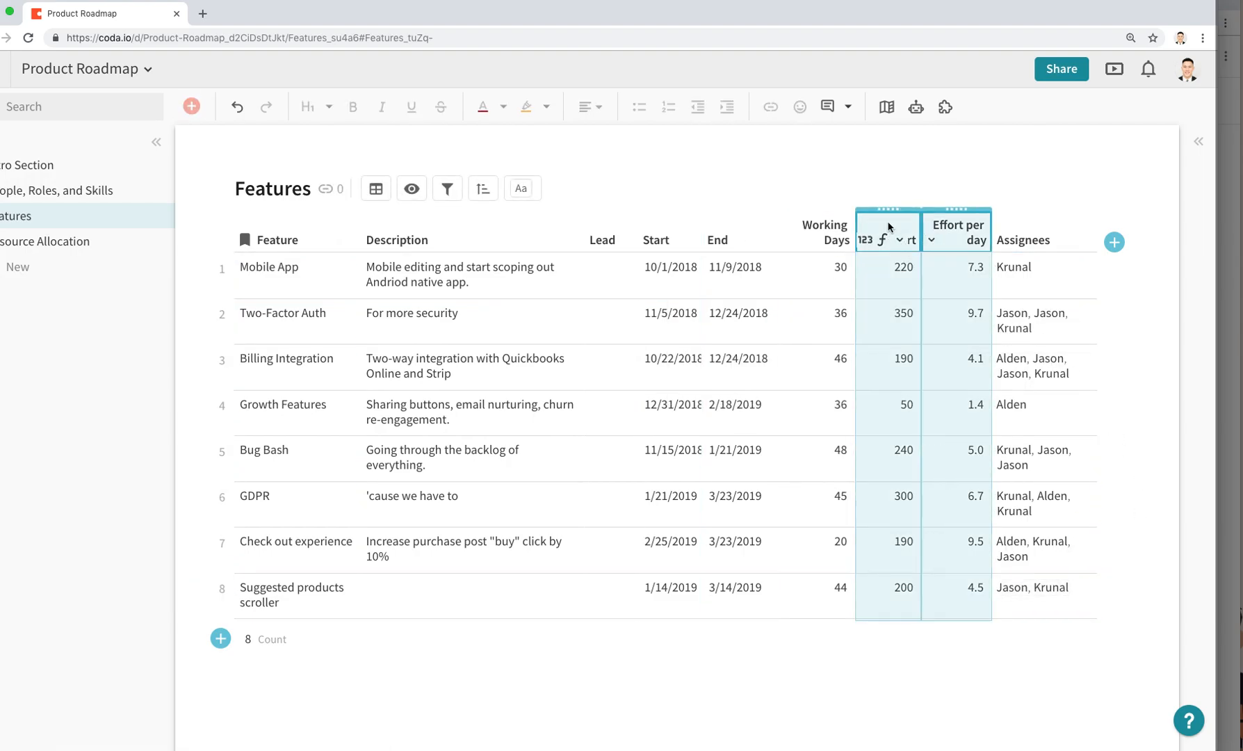
In the Resource Allocation table, format the Feature column as a lookup from the Features table.
key(shift+Right)
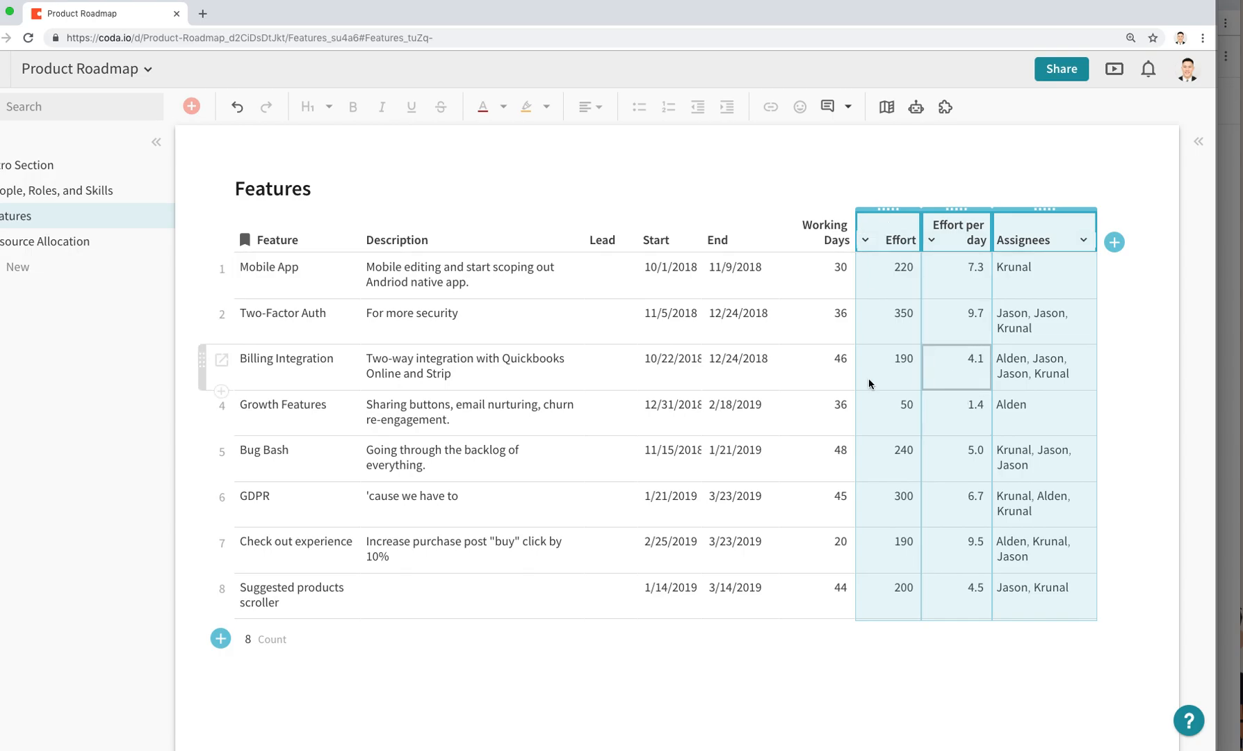
click(21, 244)
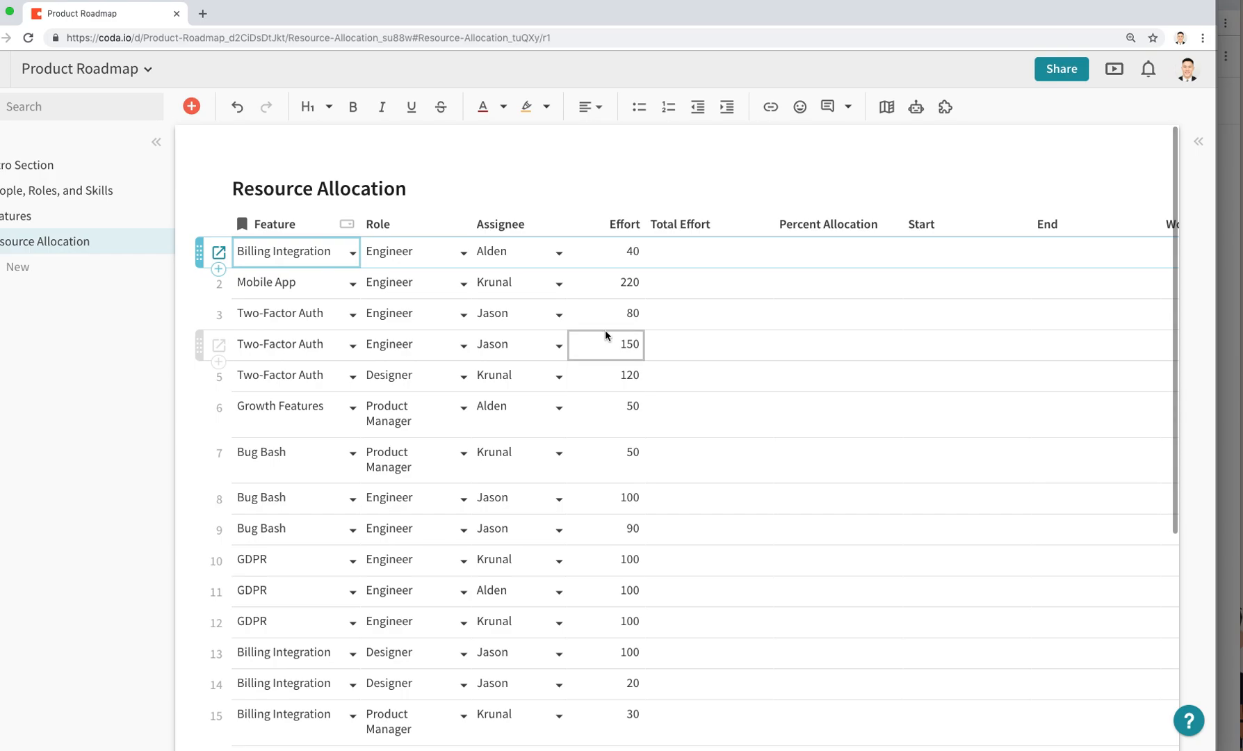
key(super+equal)
mouse_move(607, 336)
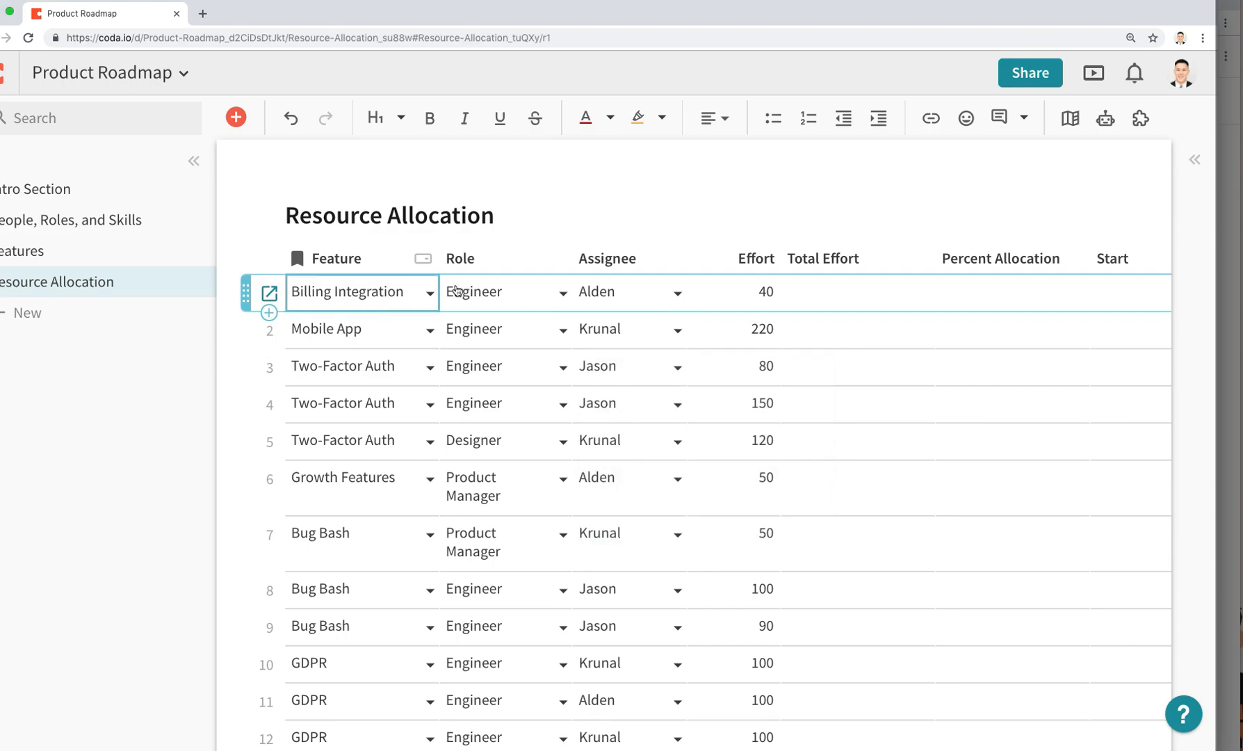
click(429, 259)
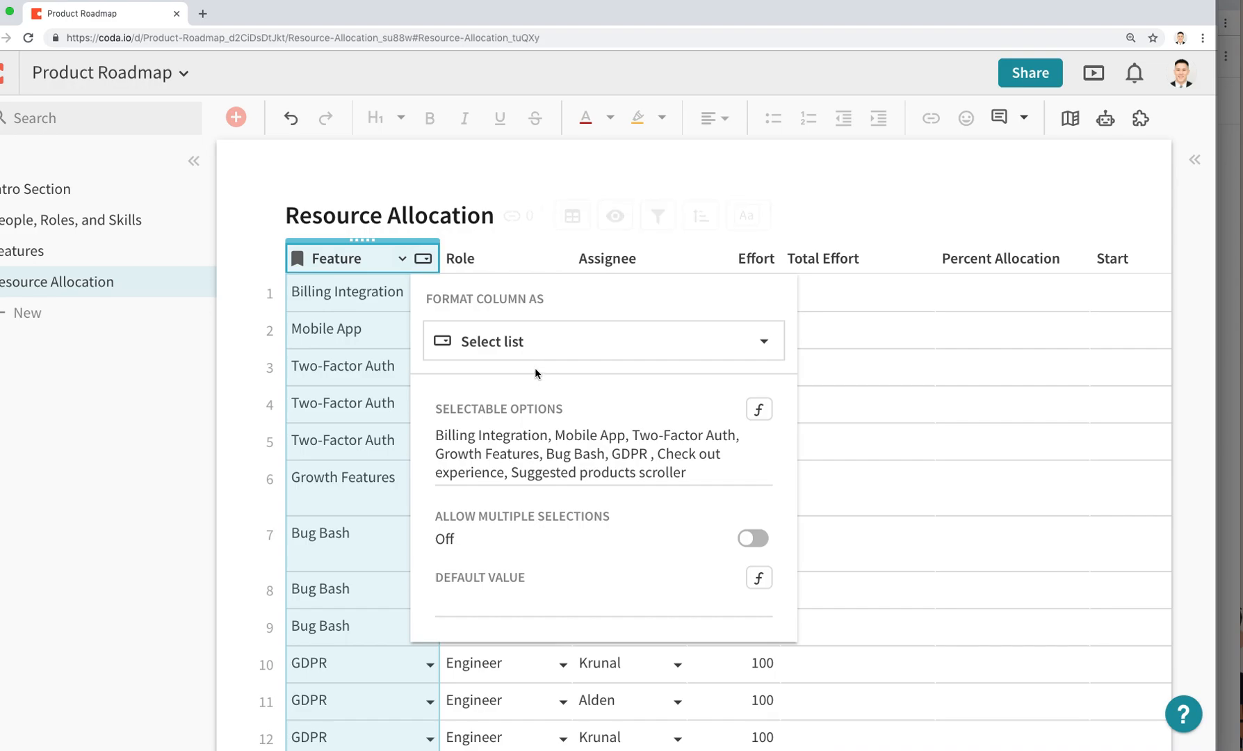
click(534, 340)
scroll(563, 532, down, 3)
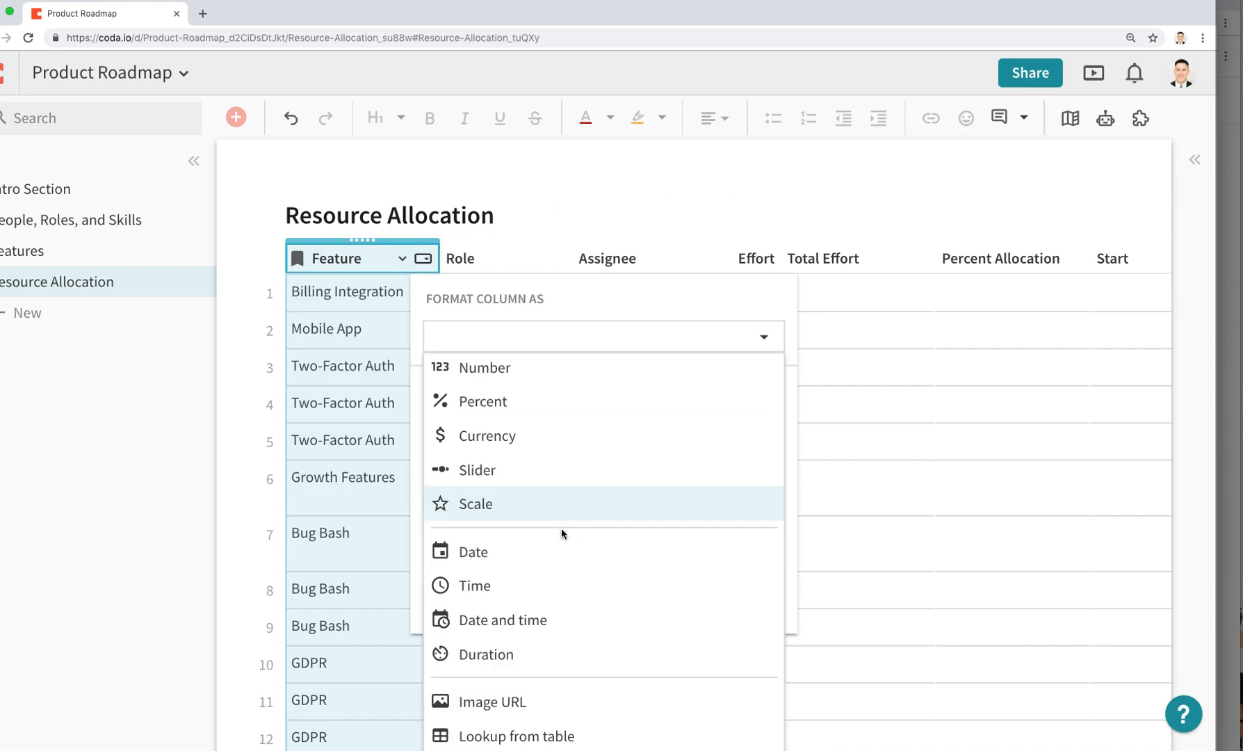
click(593, 738)
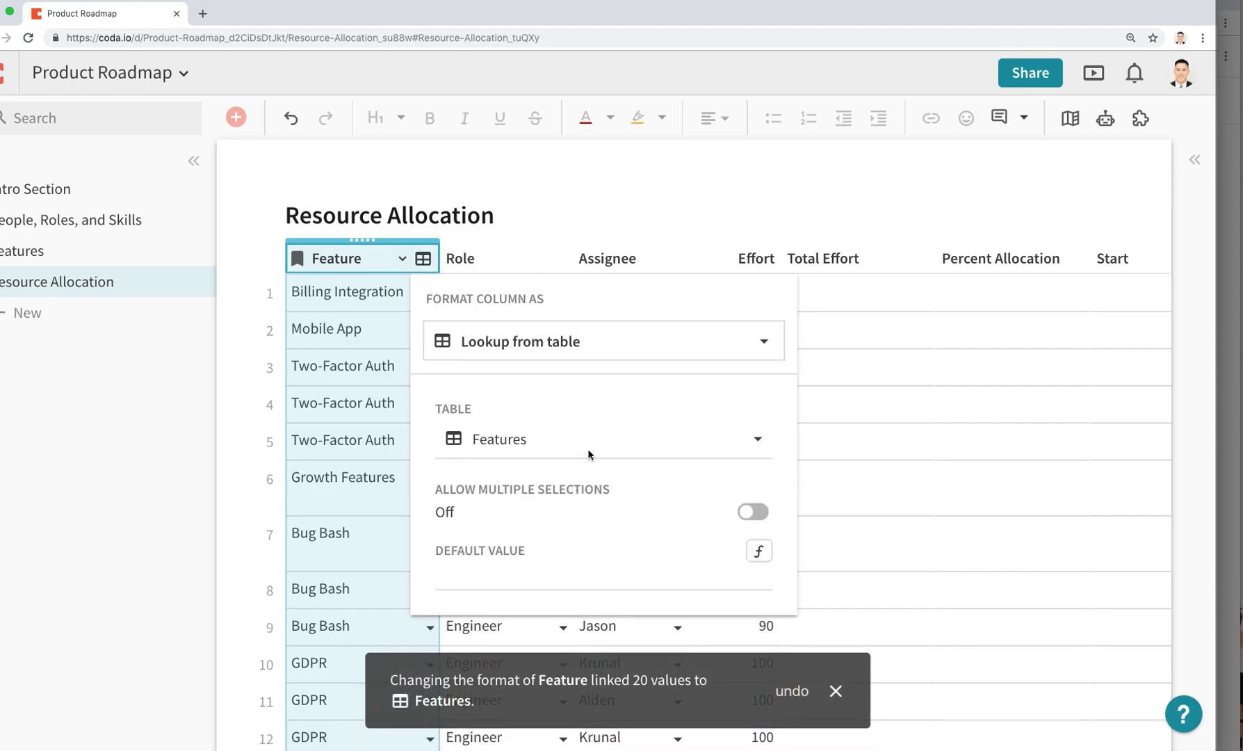
click(381, 495)
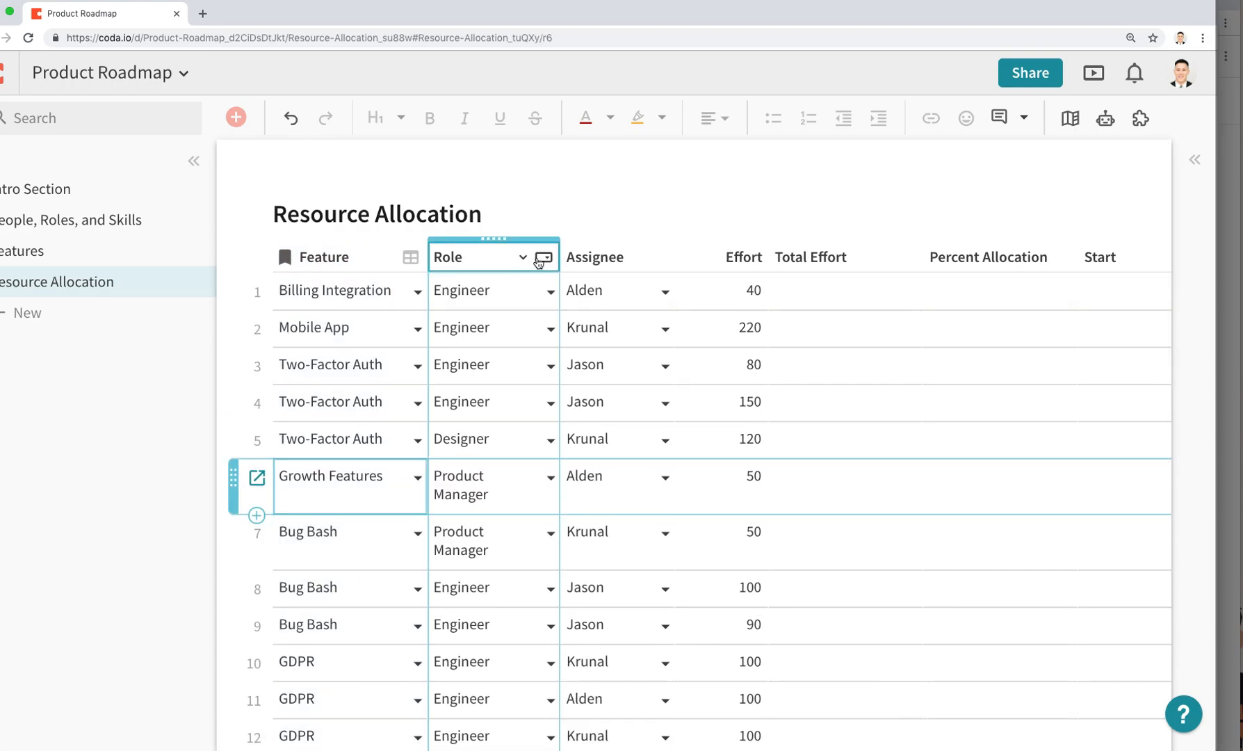
Format the Role column of the Resource Allocation table as a lookup from the Team table.
click(539, 259)
click(729, 356)
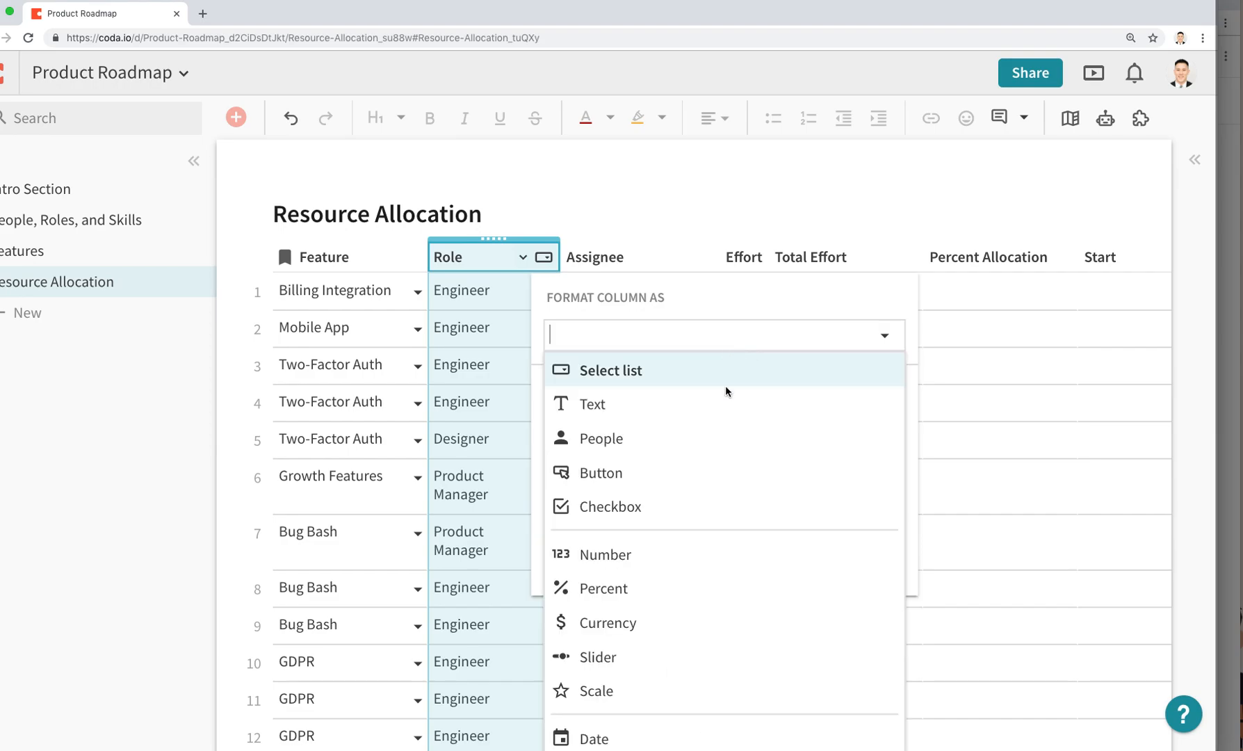
scroll(729, 486, down, 3)
click(612, 734)
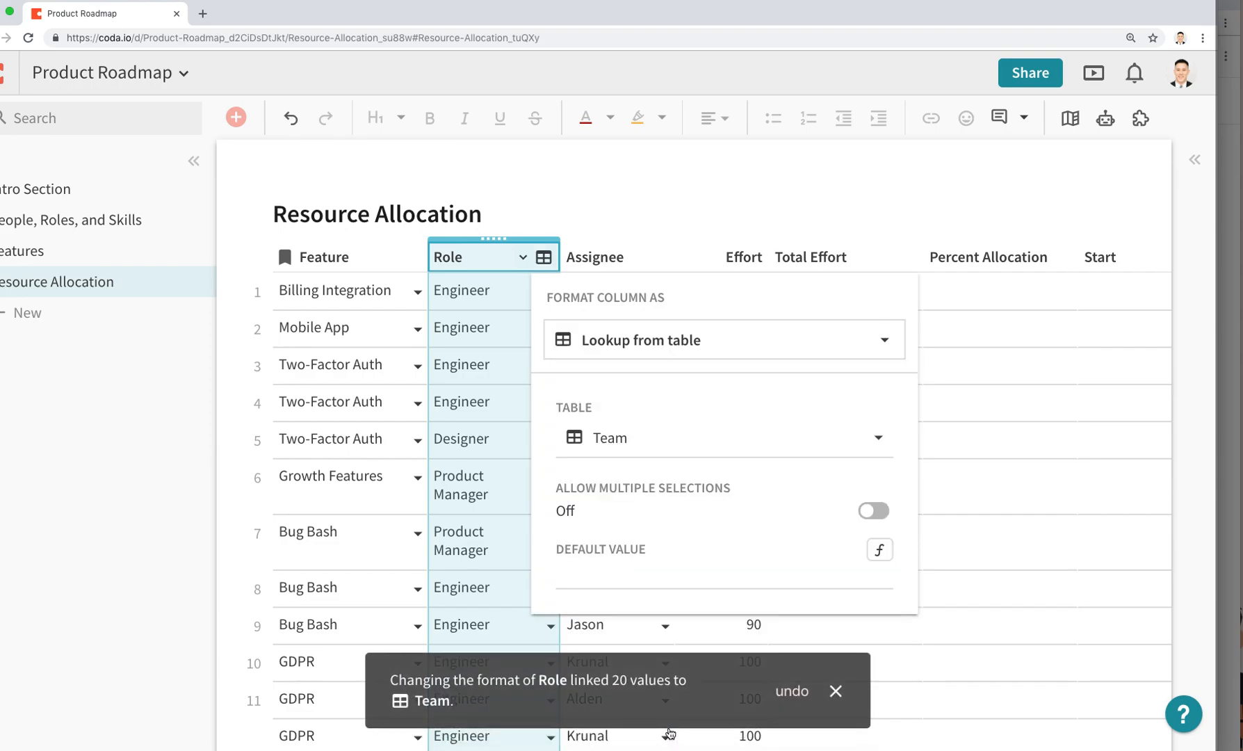
click(553, 450)
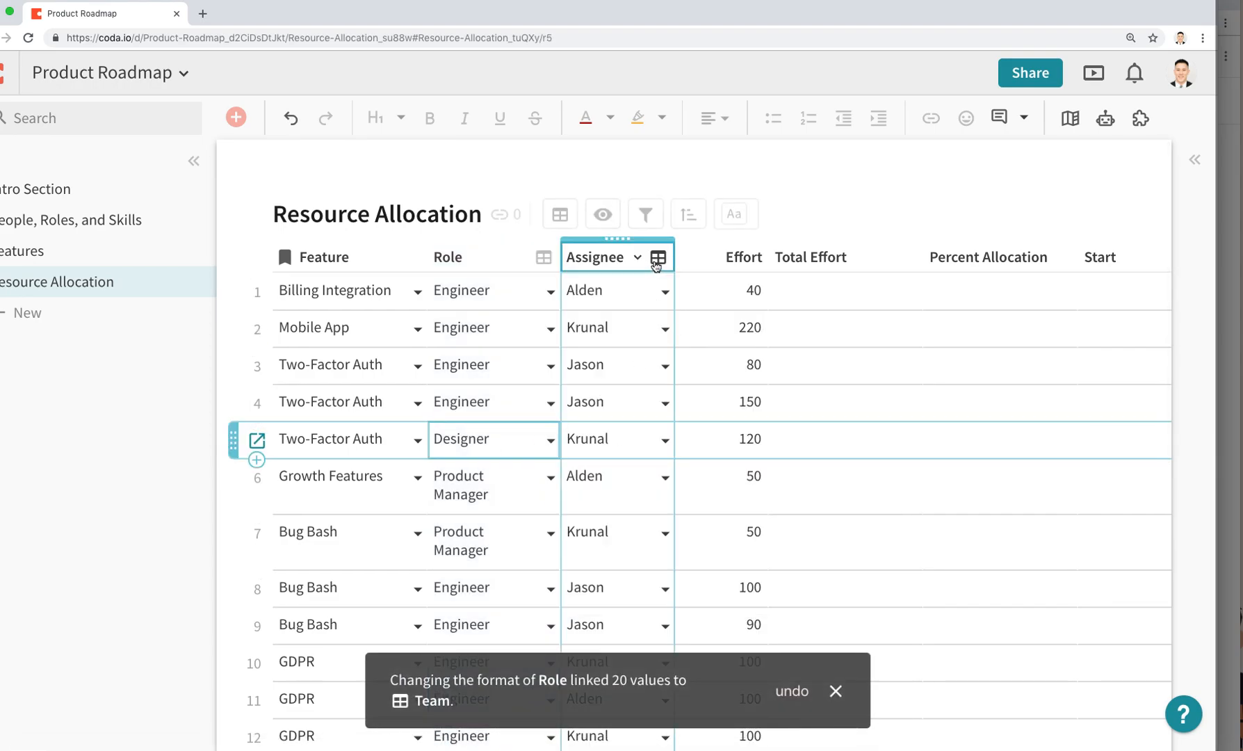
double_click(654, 290)
key(Escape)
In the Features table, change the Effort formula's filter condition to Feature=thisRow.
click(117, 262)
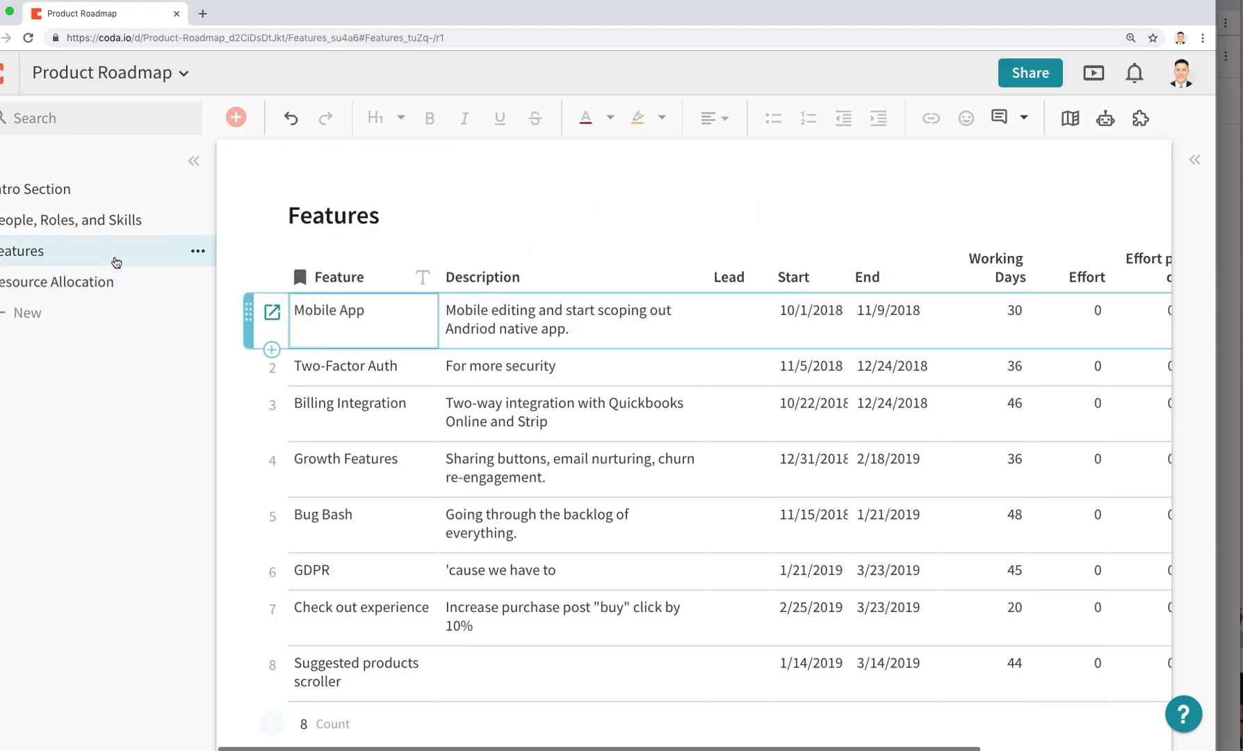
scroll(738, 386, right, 3)
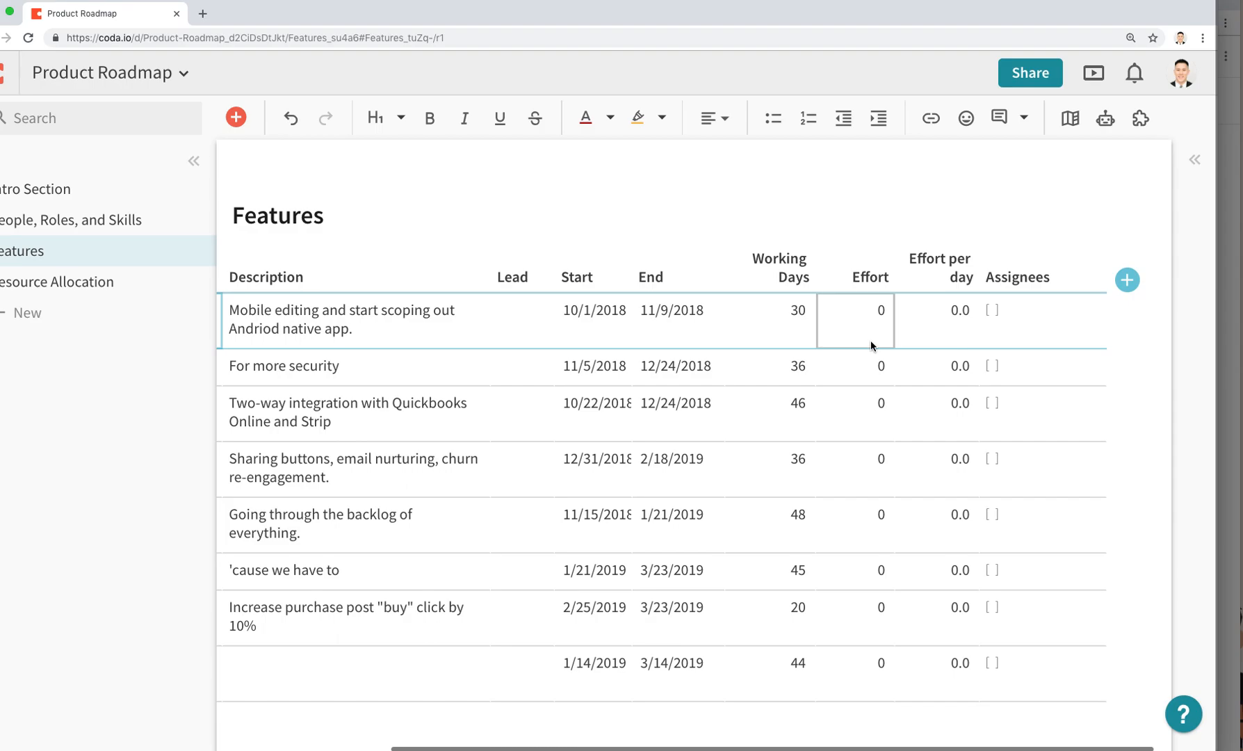
double_click(871, 345)
click(816, 368)
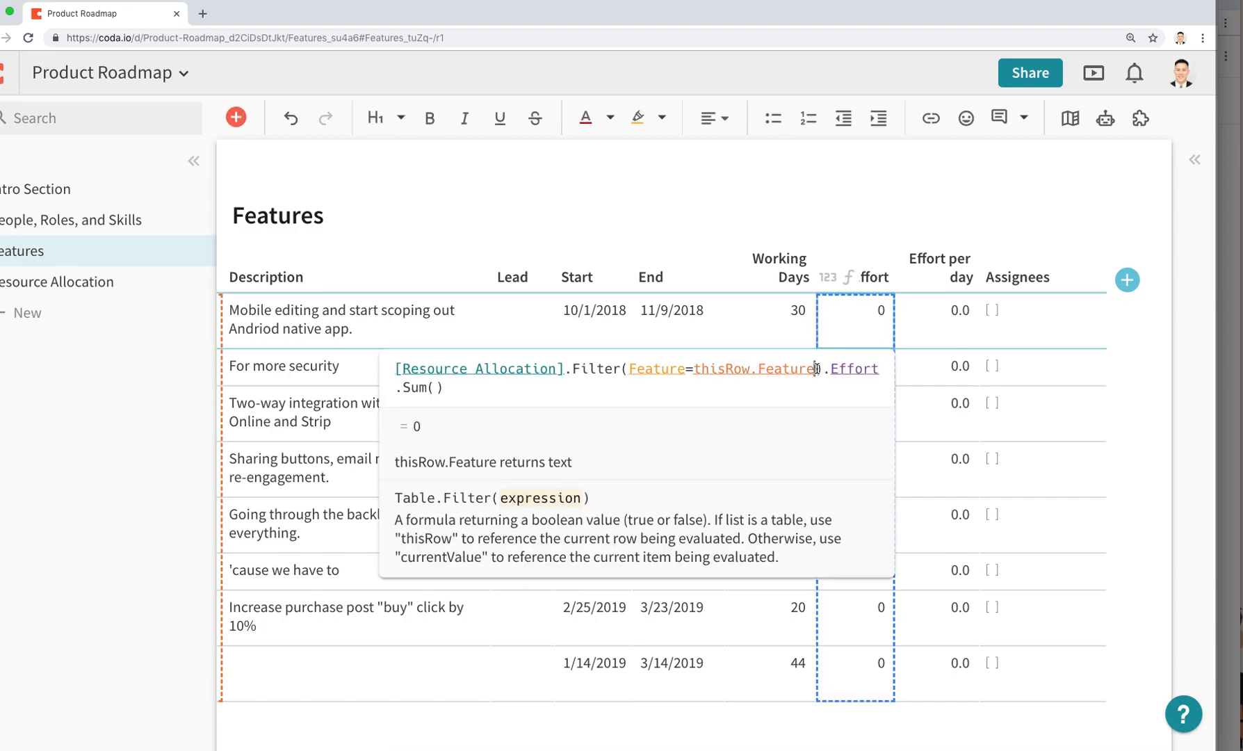
key(BackSpace)
key(BackSpace)
key(BackSpace)
key(BackSpace)
key(BackSpace)
key(BackSpace)
key(BackSpace)
key(BackSpace)
key(BackSpace)
key(BackSpace)
key(BackSpace)
key(BackSpace)
key(BackSpace)
key(BackSpace)
key(BackSpace)
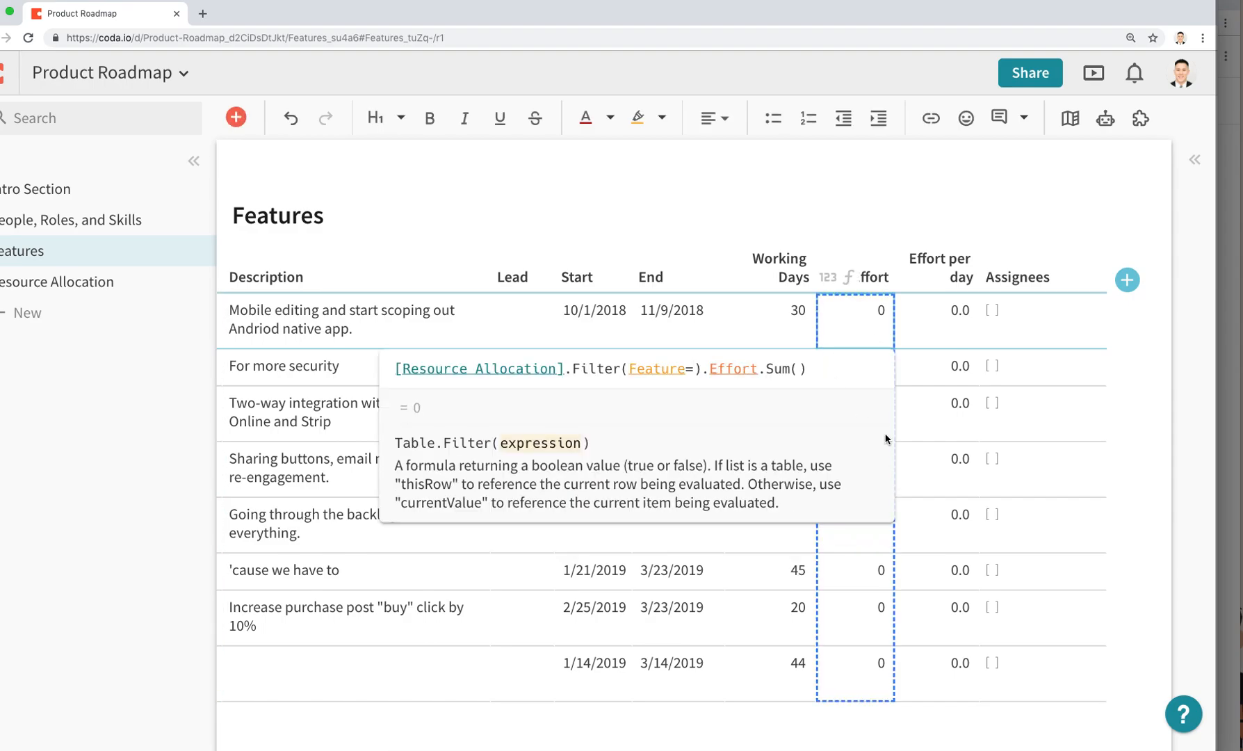
text(thisRow)
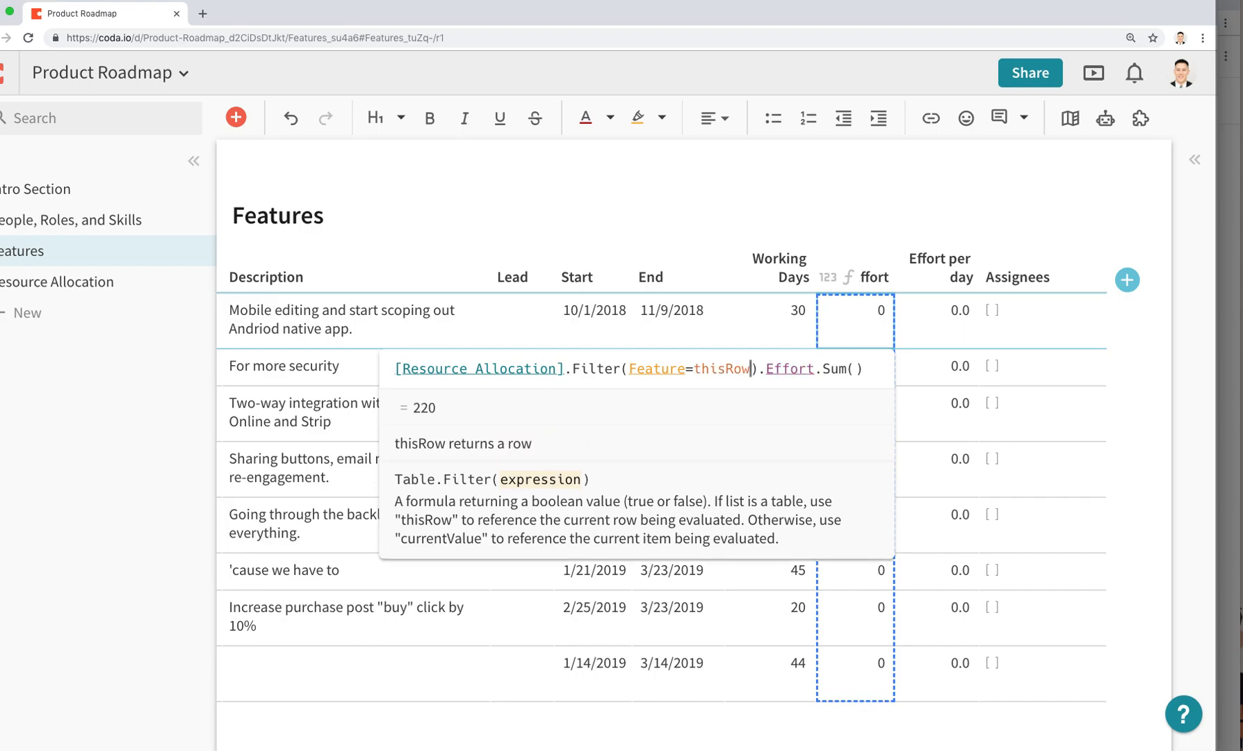
key(Return)
Change the match value in the Assignees column's Lookup formula to thisRow.
click(1031, 358)
double_click(1034, 347)
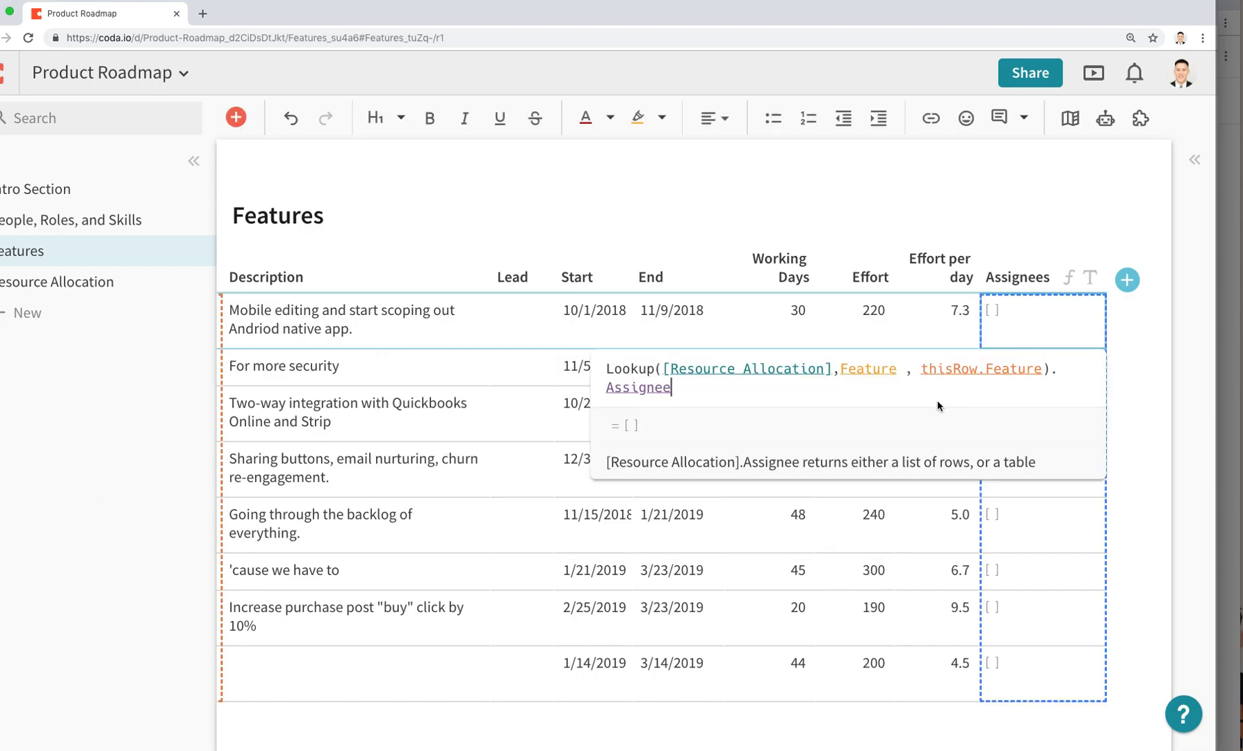
click(1044, 369)
key(BackSpace)
text(thisRow)
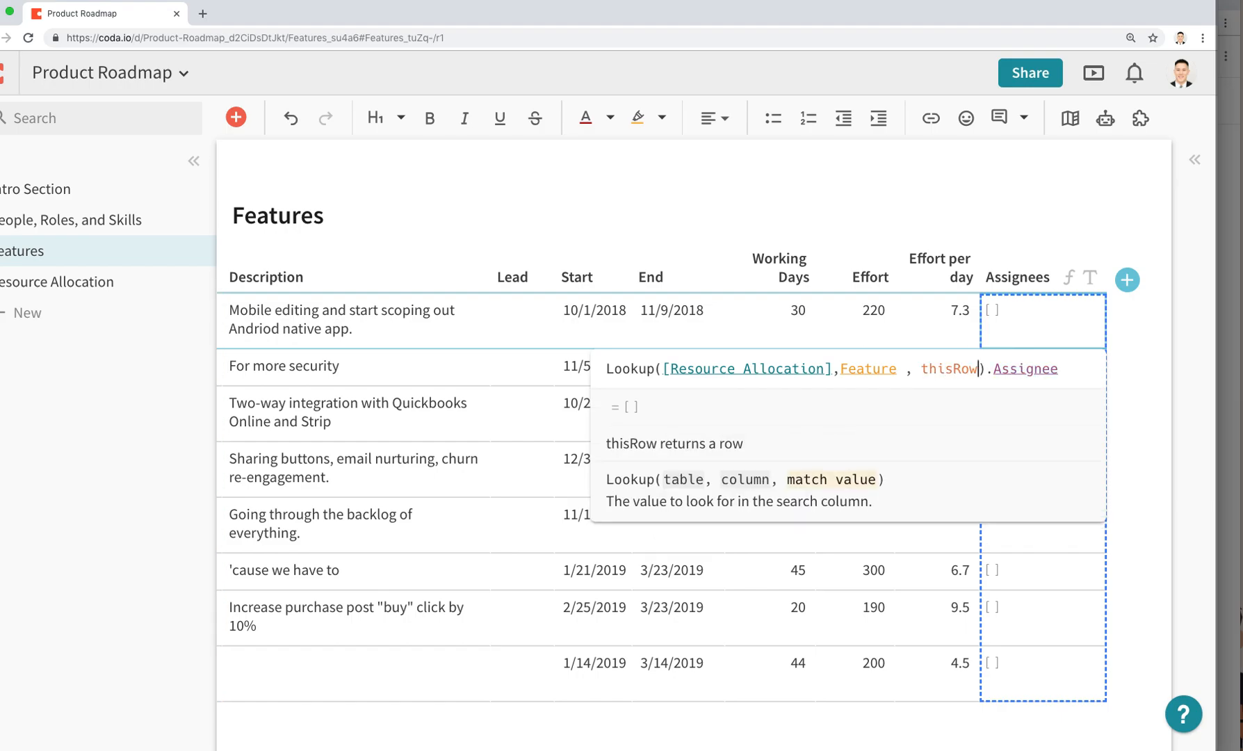
key(Return)
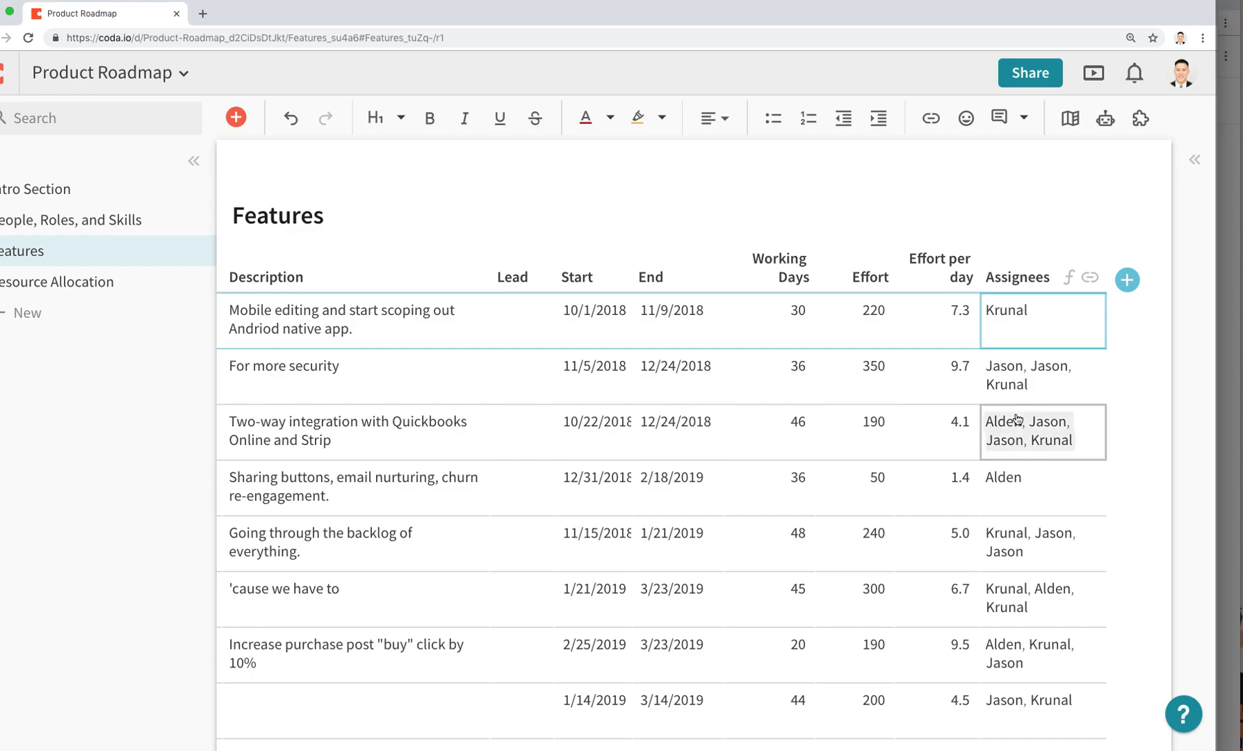
Compare the Resource Allocation and Features tables and review the Effort column's formula in Features.
mouse_move(1016, 419)
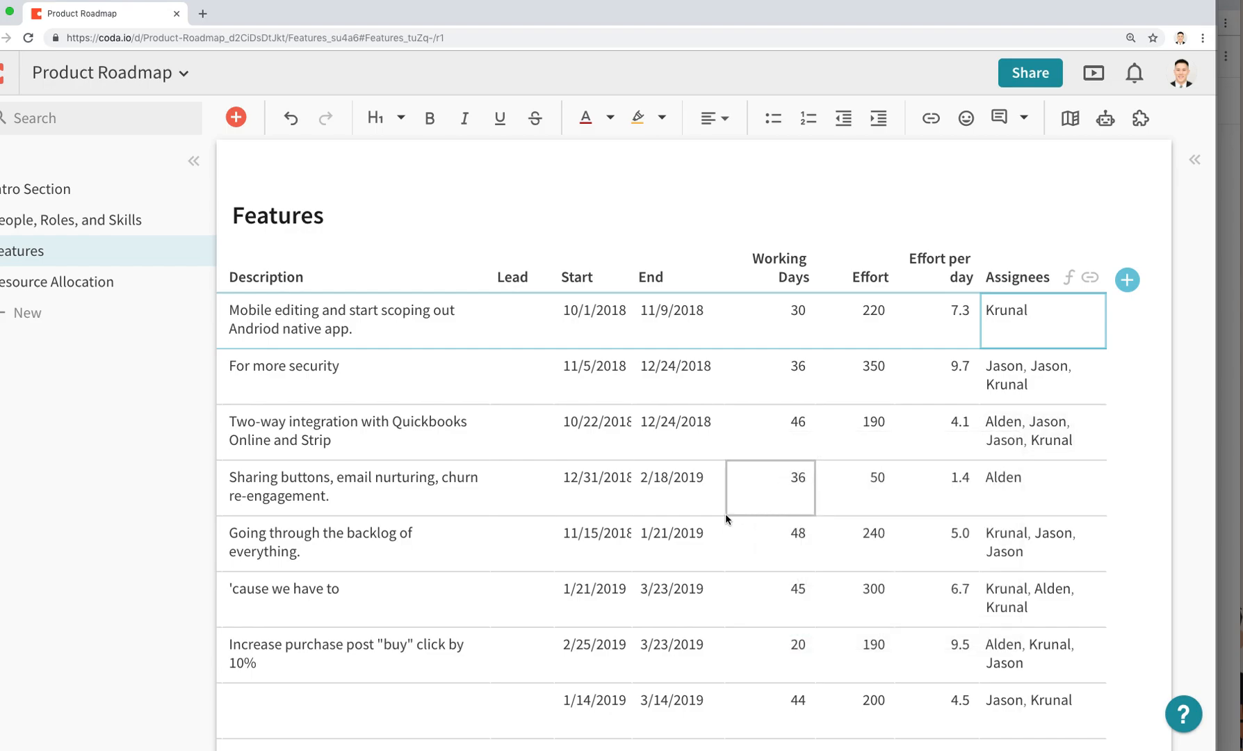
click(104, 292)
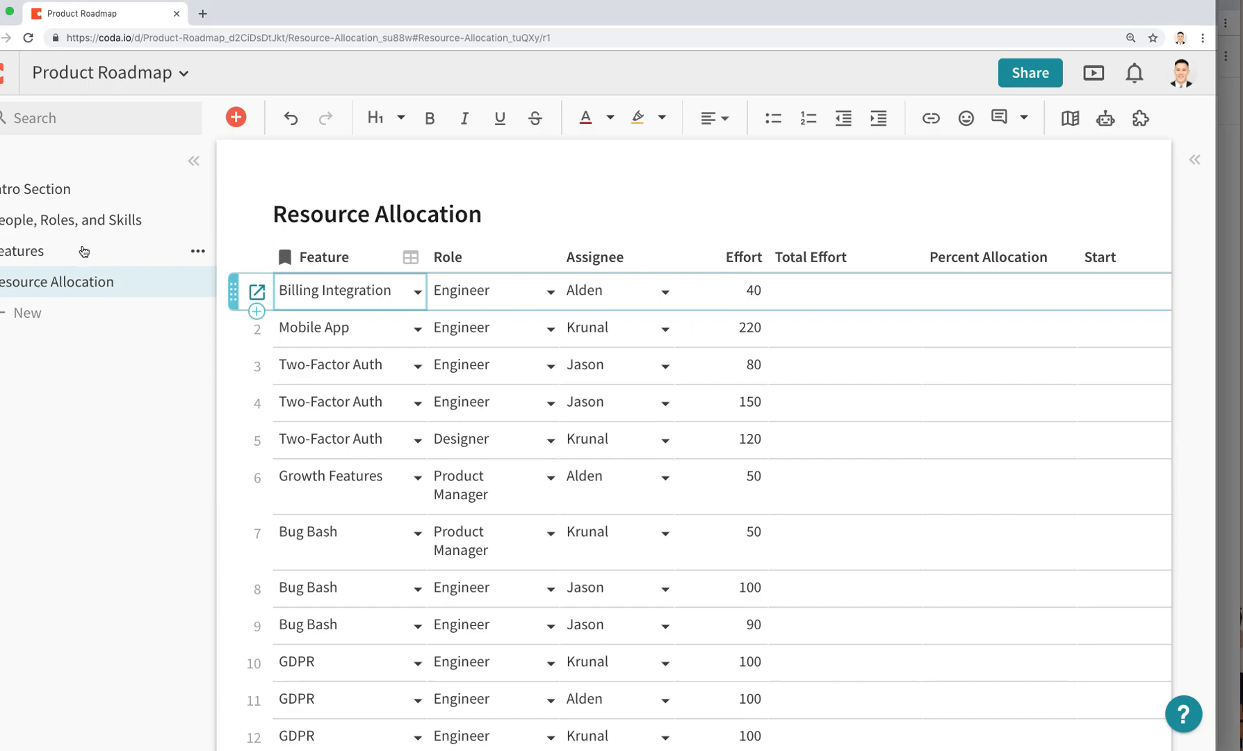
click(82, 250)
click(862, 324)
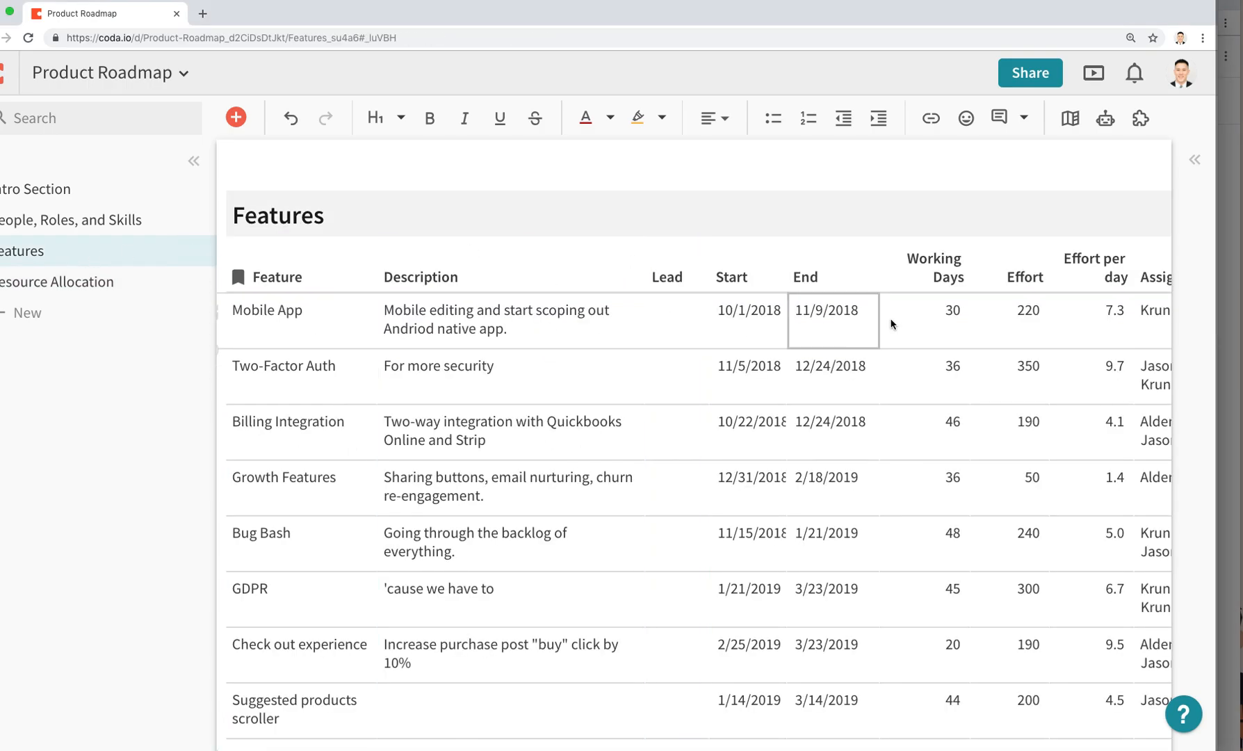
click(1016, 326)
double_click(1010, 326)
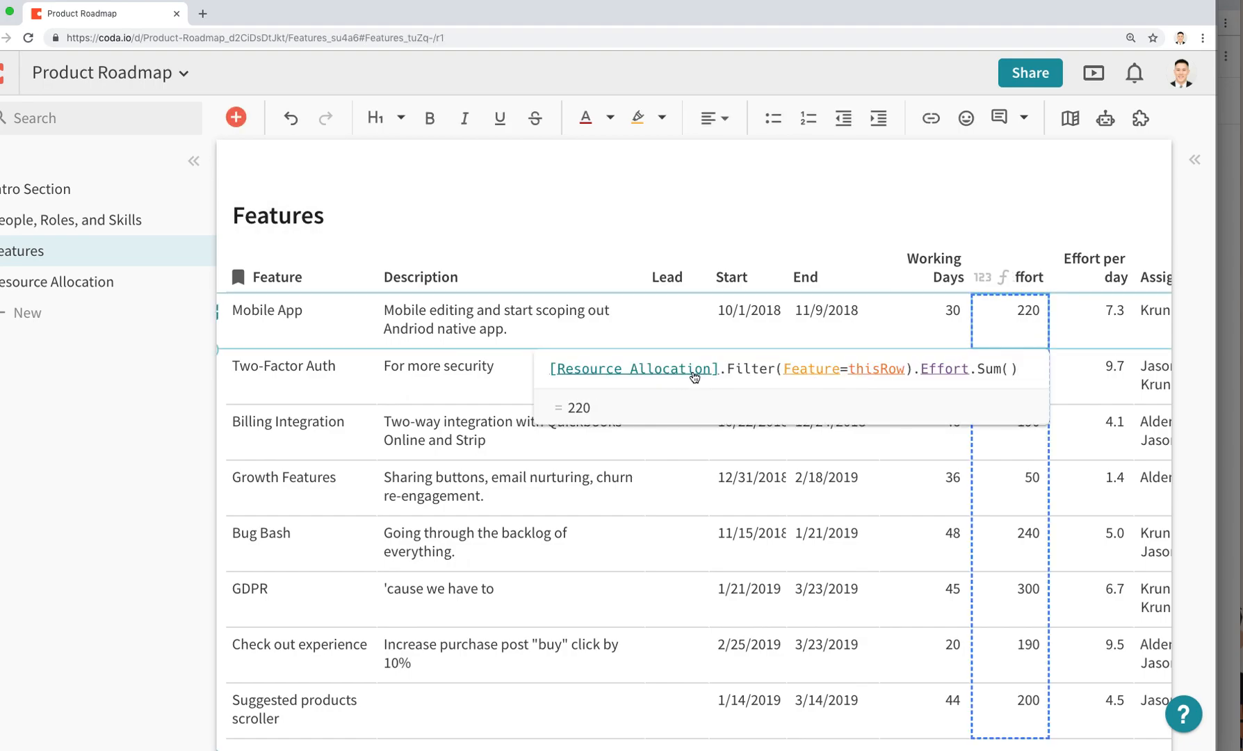
In the Resource Allocation table, give the Total Effort column the formula Feature.Effort.
click(54, 286)
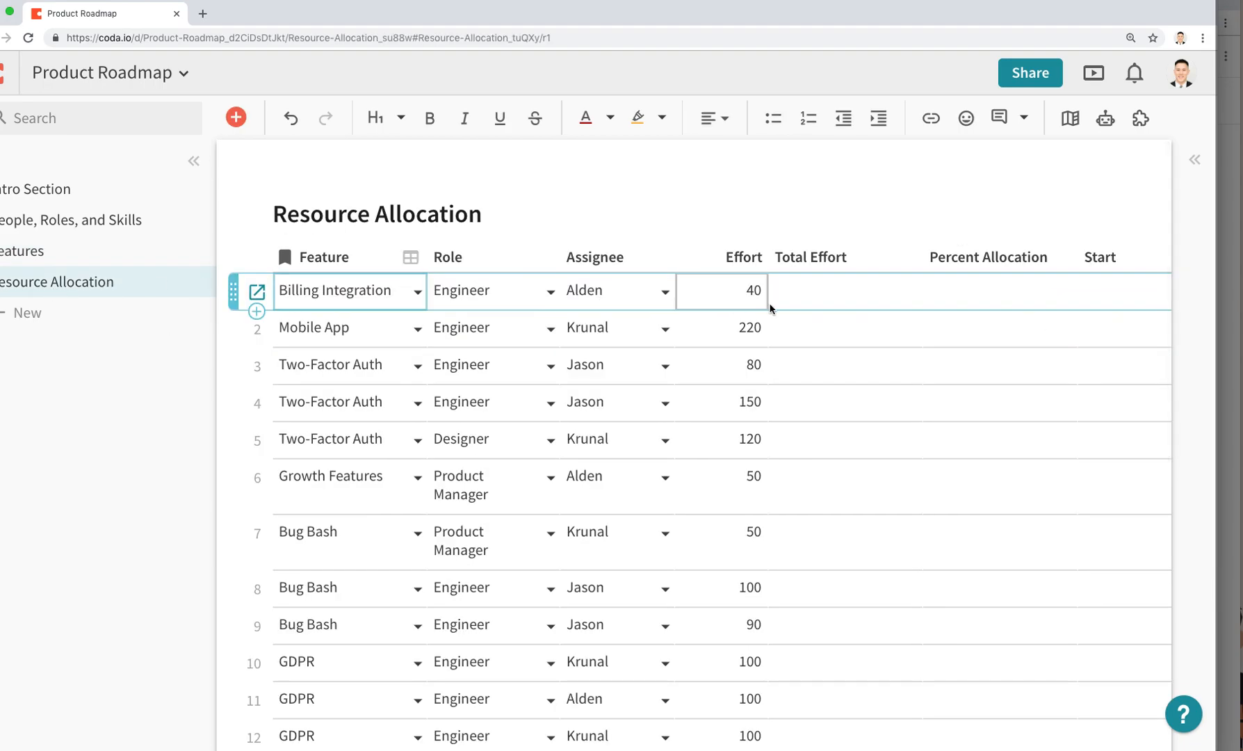
click(193, 161)
click(641, 303)
key(equal)
text(Fea)
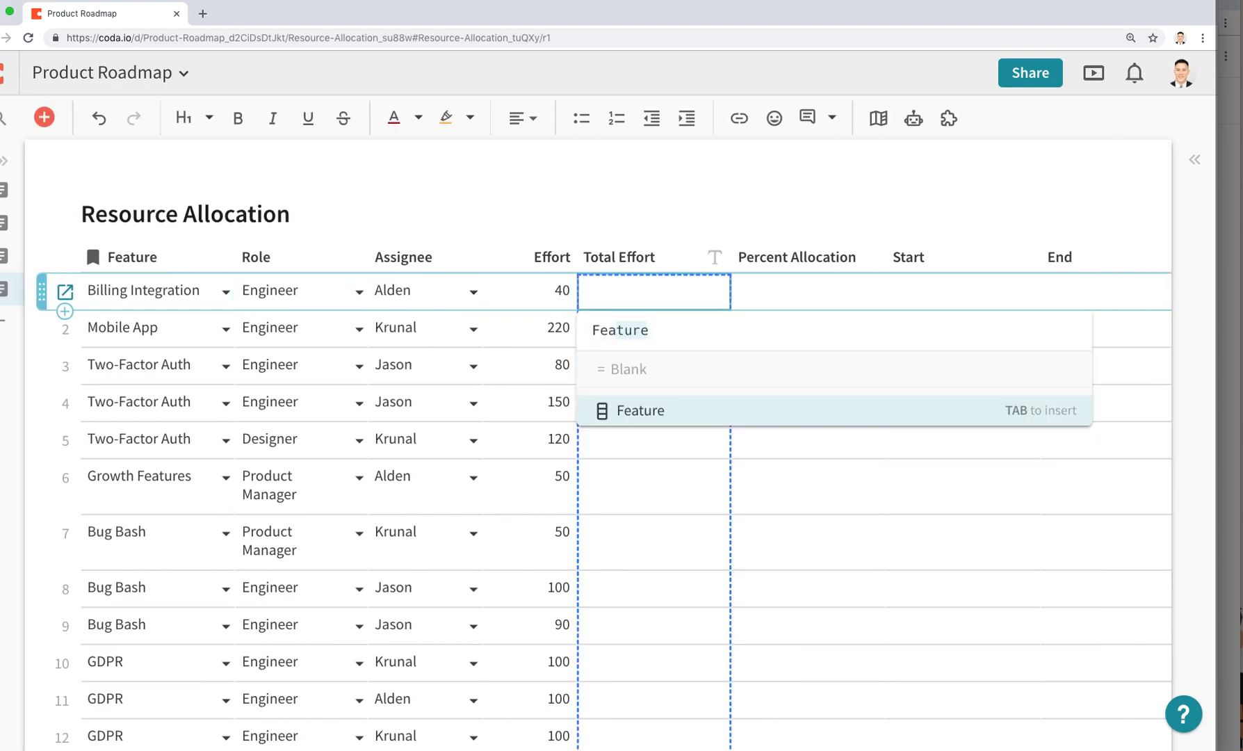
key(Tab)
text(.E)
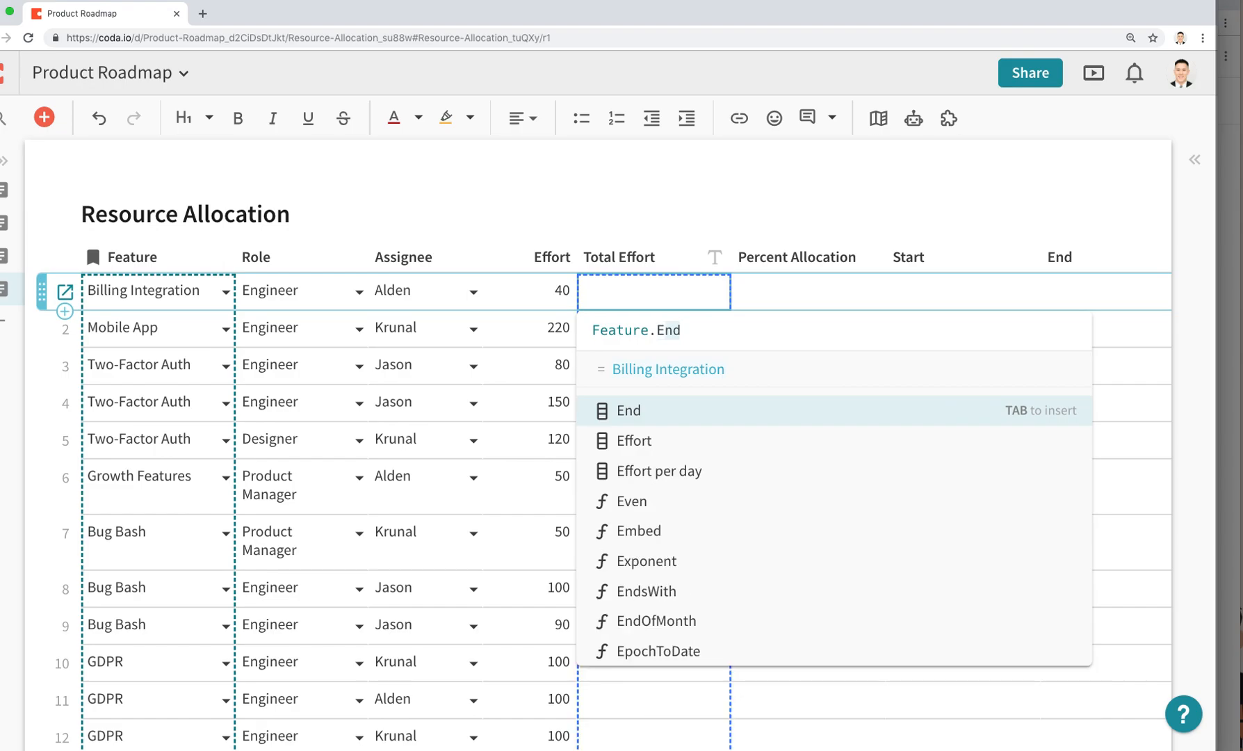
text(ff)
key(Tab)
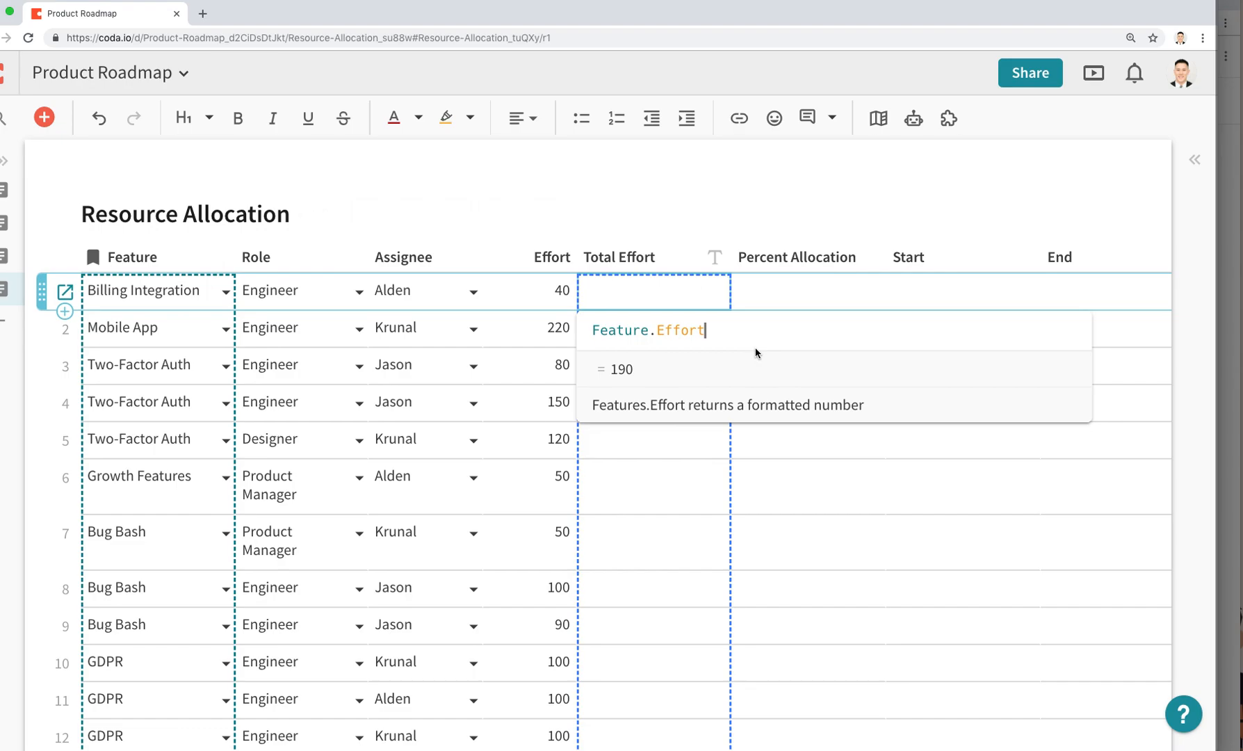
key(Return)
Format the Total Effort column as a number and narrow it to fit its heading.
click(715, 263)
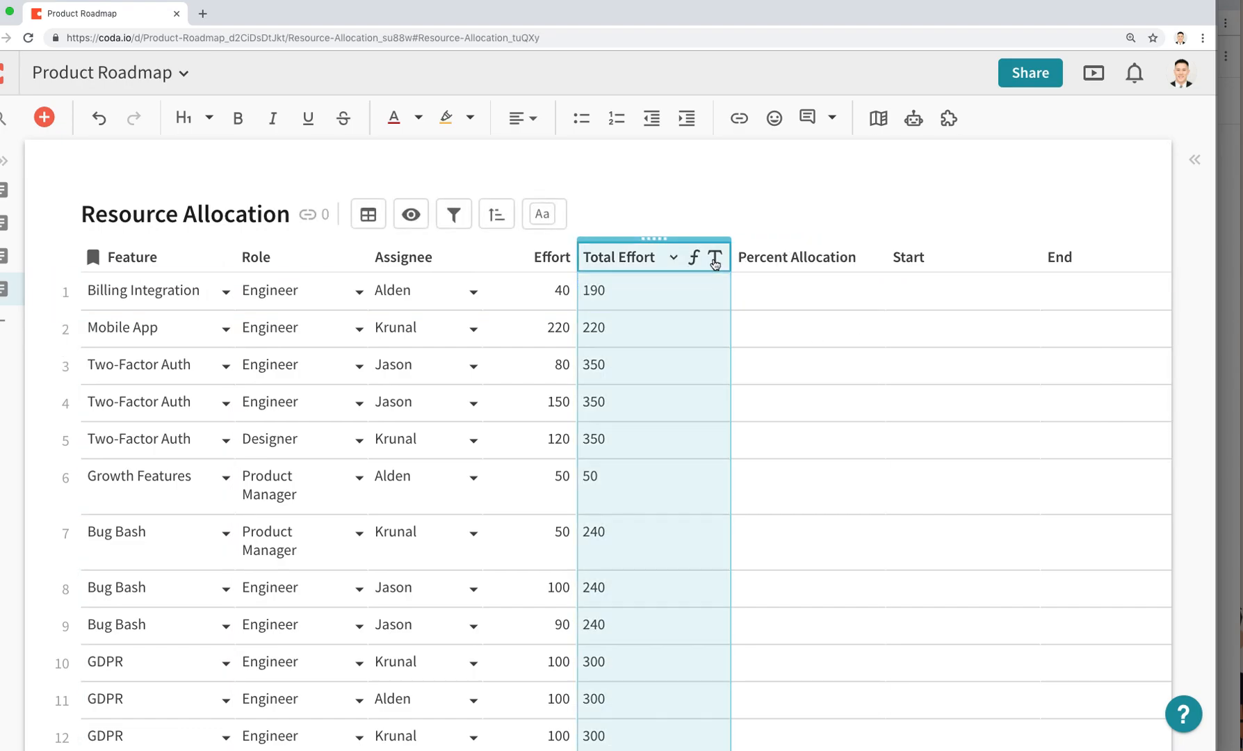
click(743, 330)
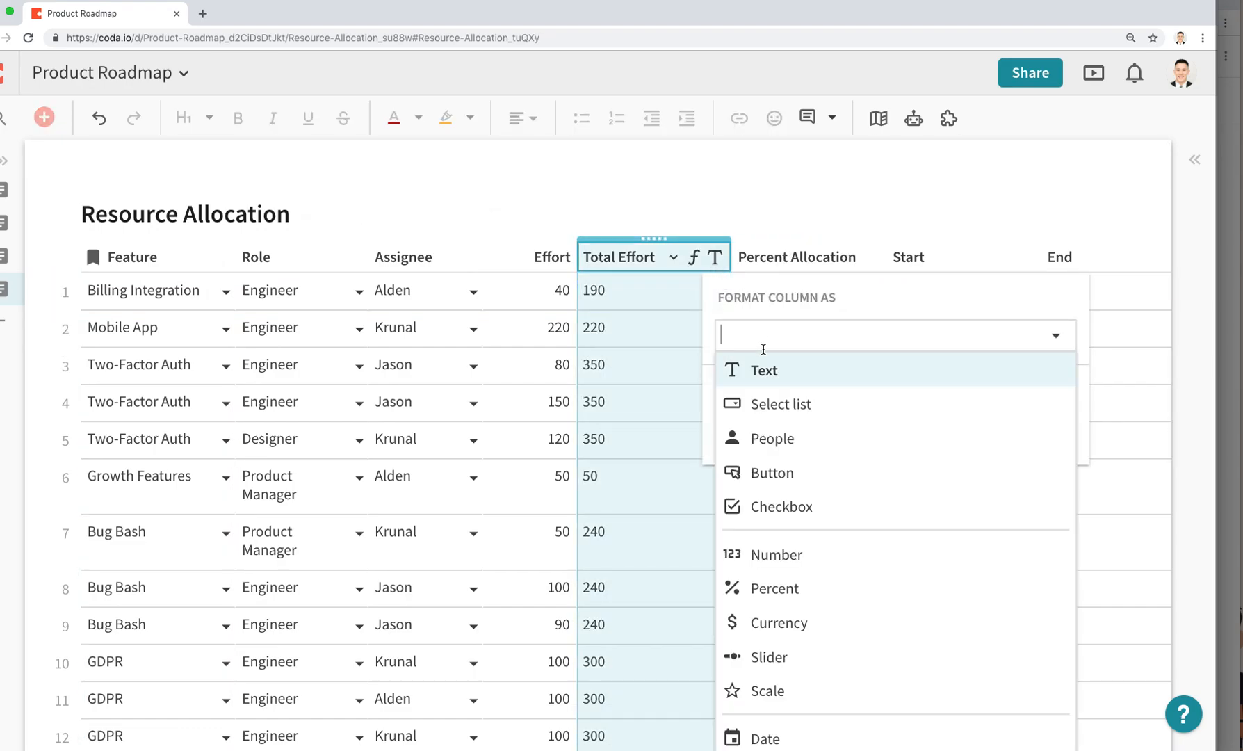
click(828, 568)
drag(730, 257, 674, 257)
click(744, 713)
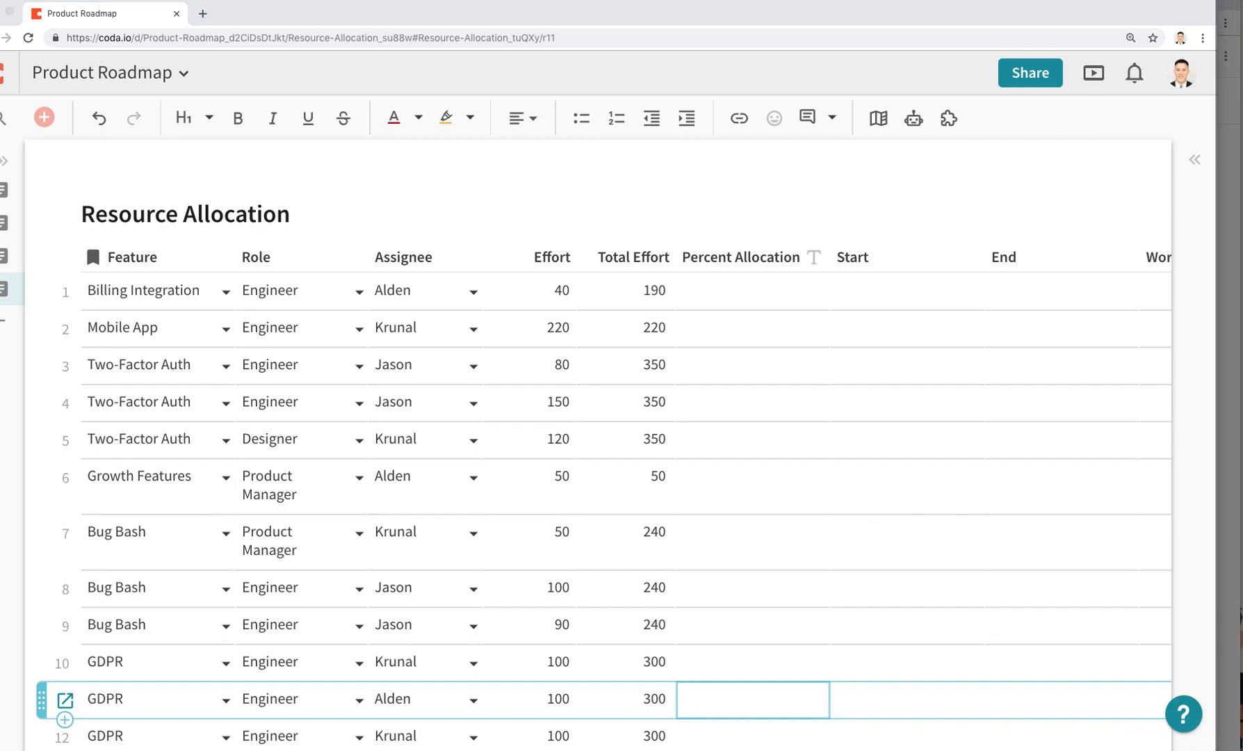
Give the Percent Allocation column the formula round(Effort/[Total Effort],2).
click(770, 306)
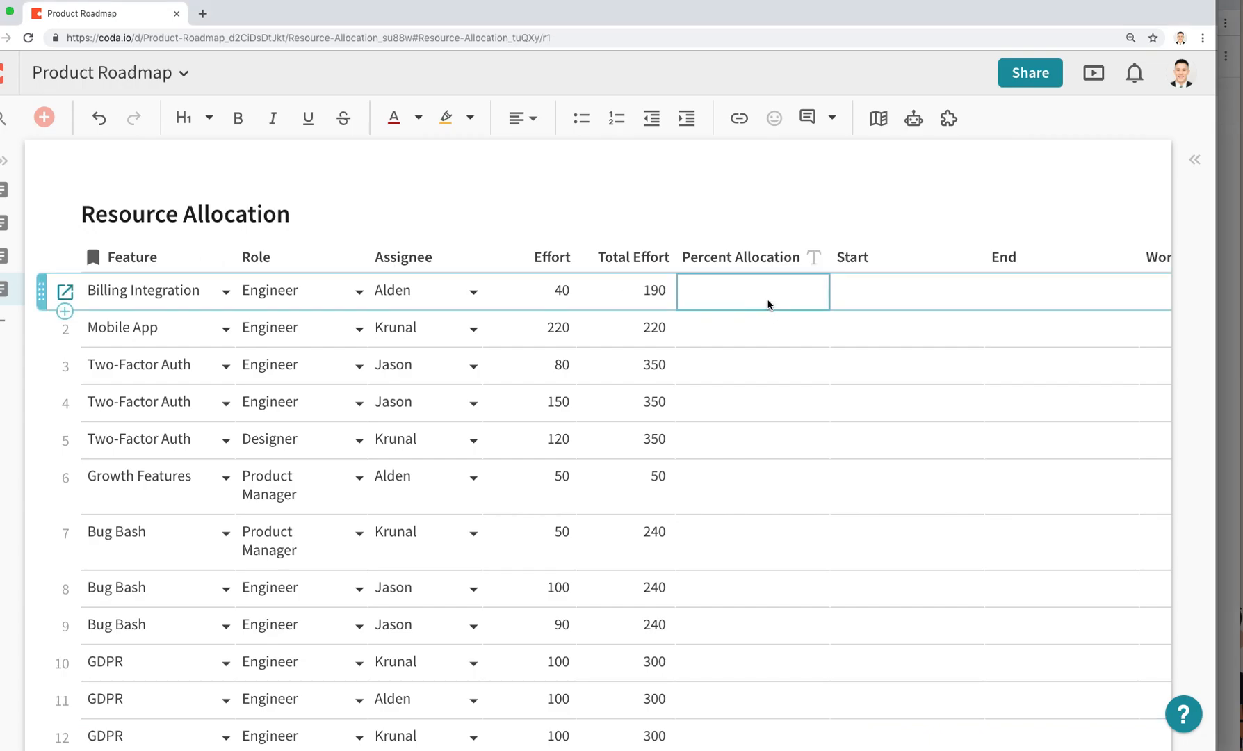
key(equal)
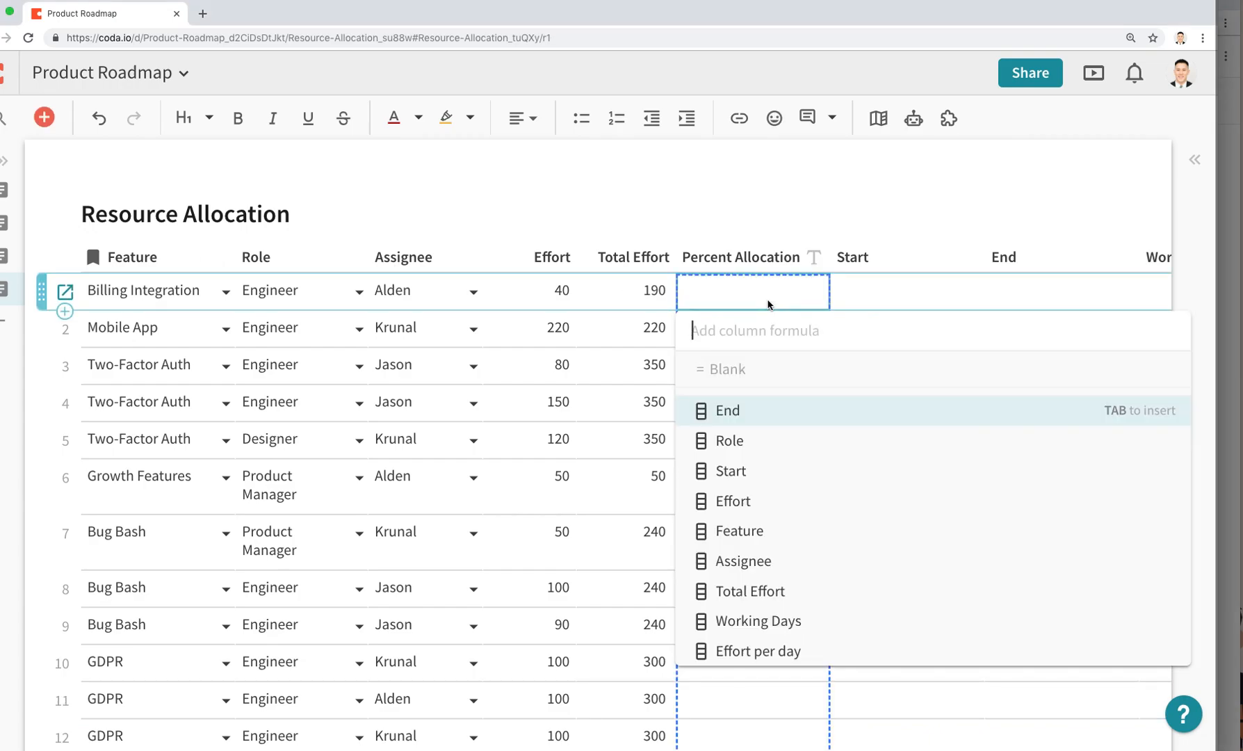
text(round(Effort)
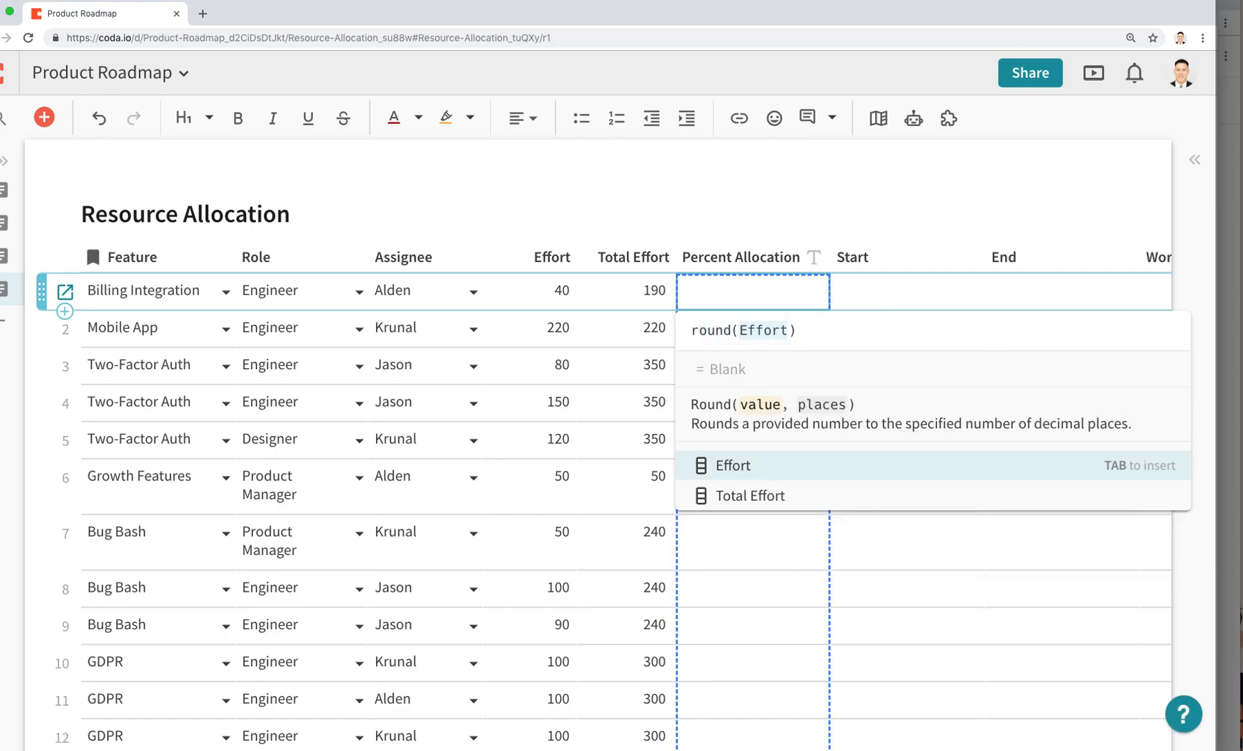
text(/[Total Effort)
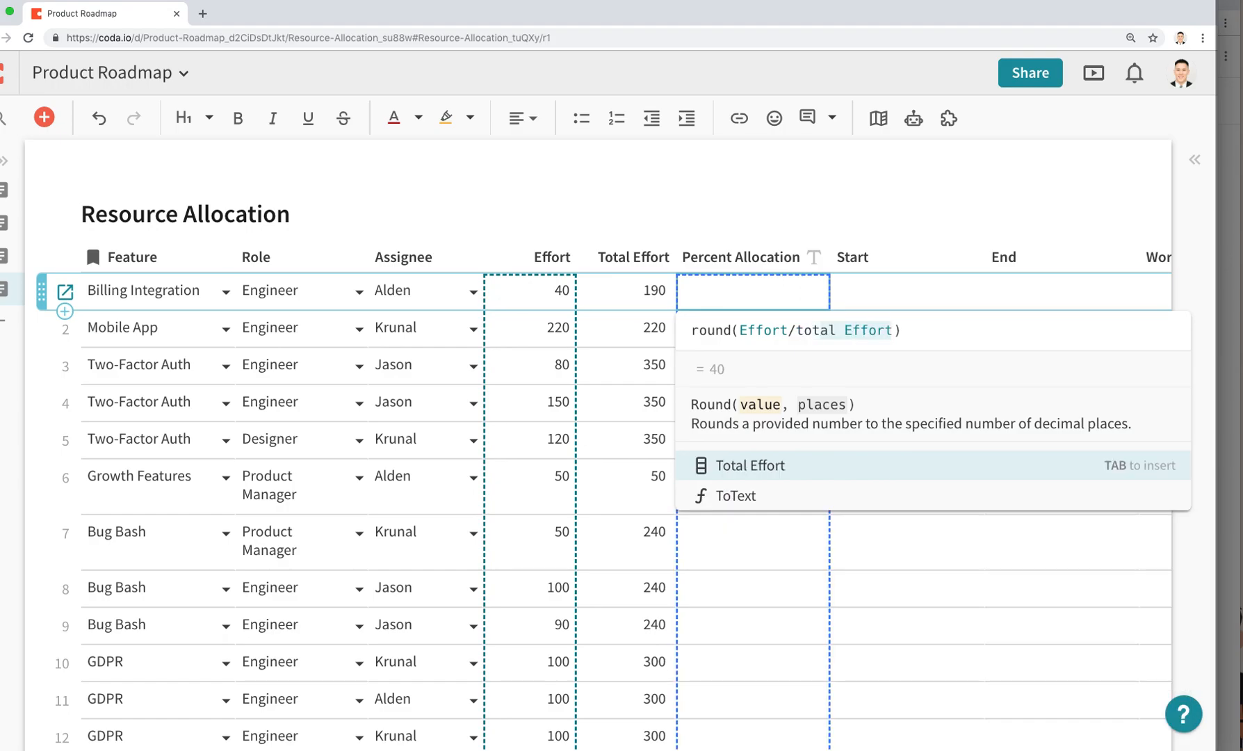
key(Tab)
text(,2)
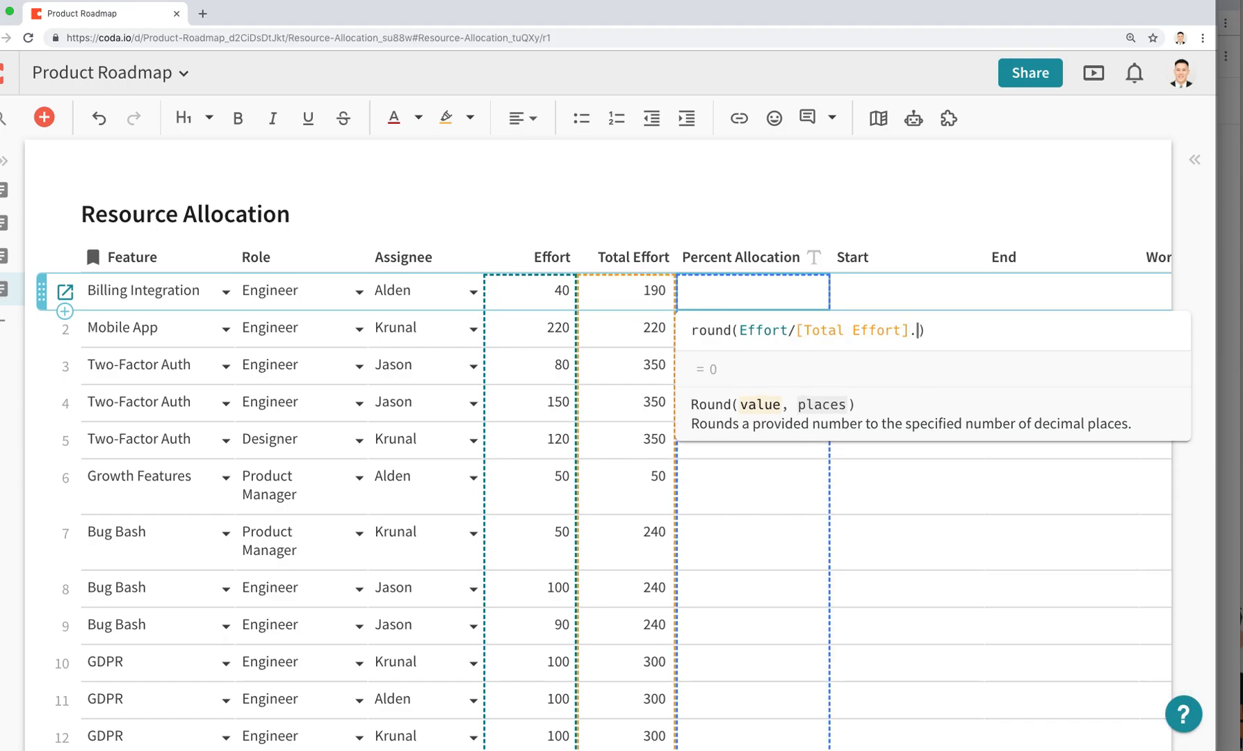
key(Return)
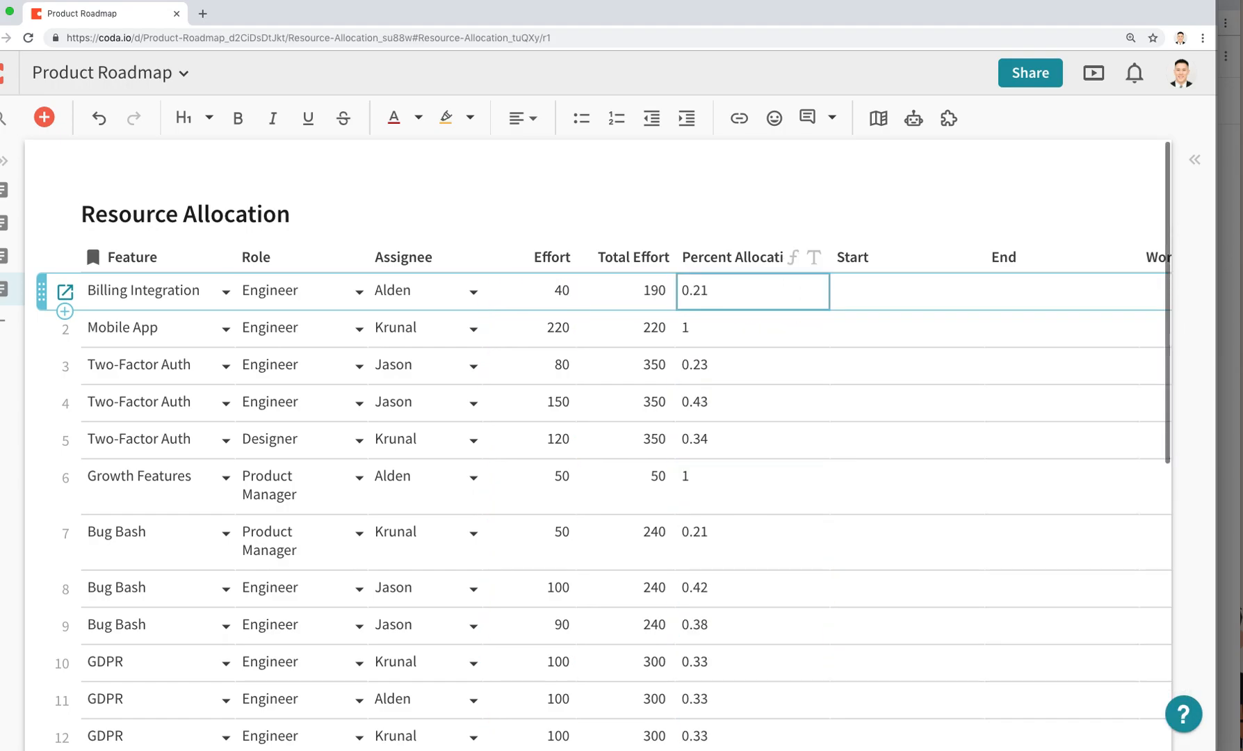
Format the Percent Allocation column as a percent.
click(819, 260)
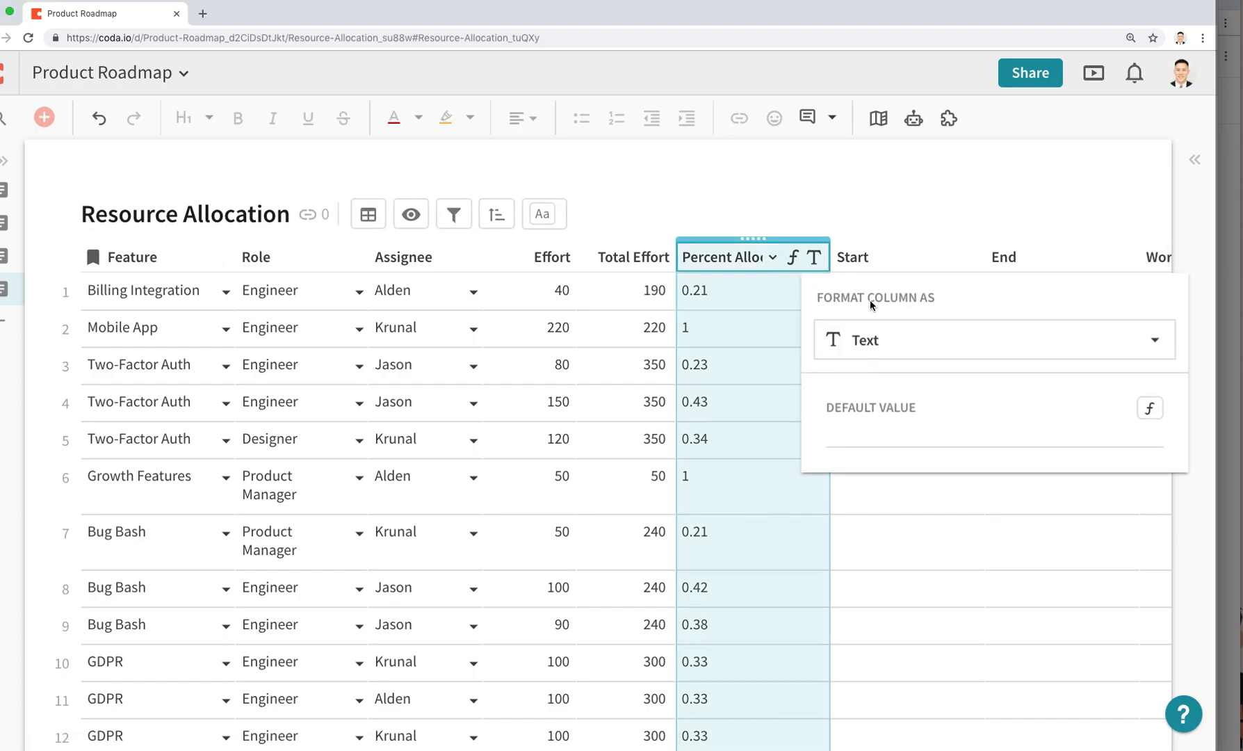
click(897, 340)
click(920, 597)
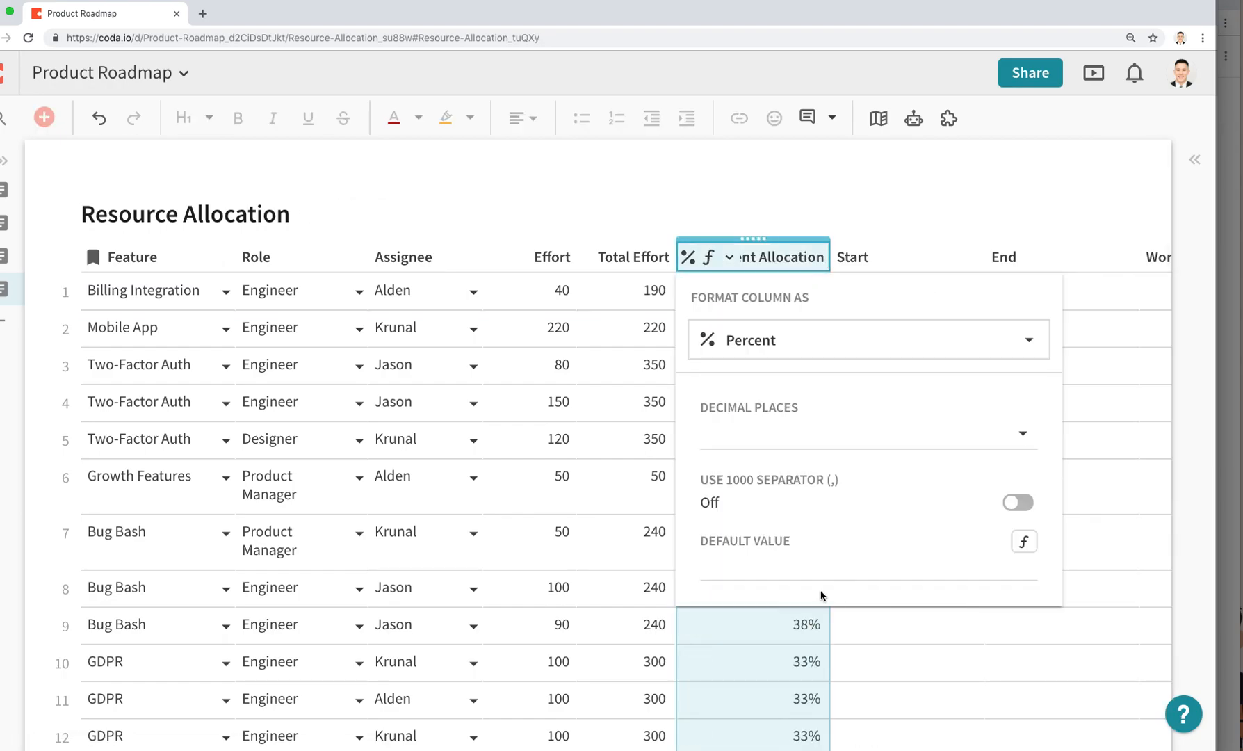
click(913, 656)
Narrow the Percent Allocation, Start and End columns in the Resource Allocation table.
drag(832, 266, 752, 278)
drag(903, 276, 814, 278)
drag(966, 278, 932, 278)
Give the Start column the formula Feature.Start.
click(807, 303)
text(=)
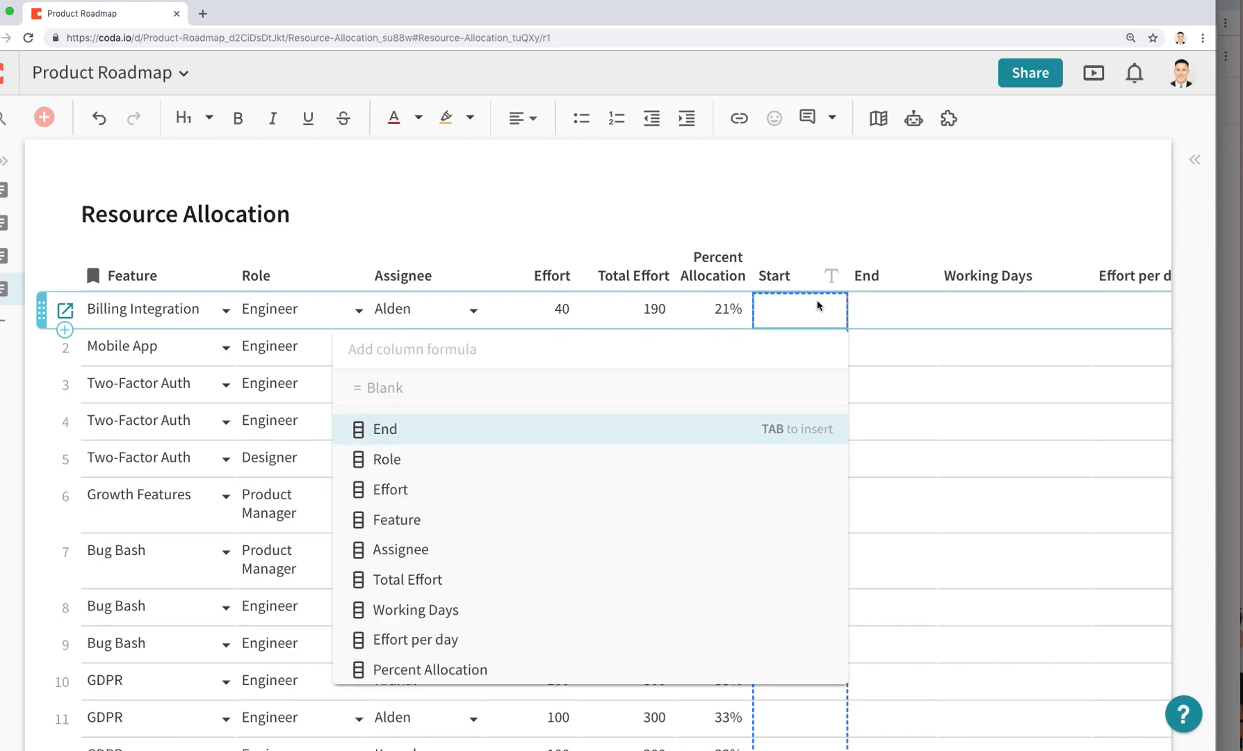
text(Feature)
key(Tab)
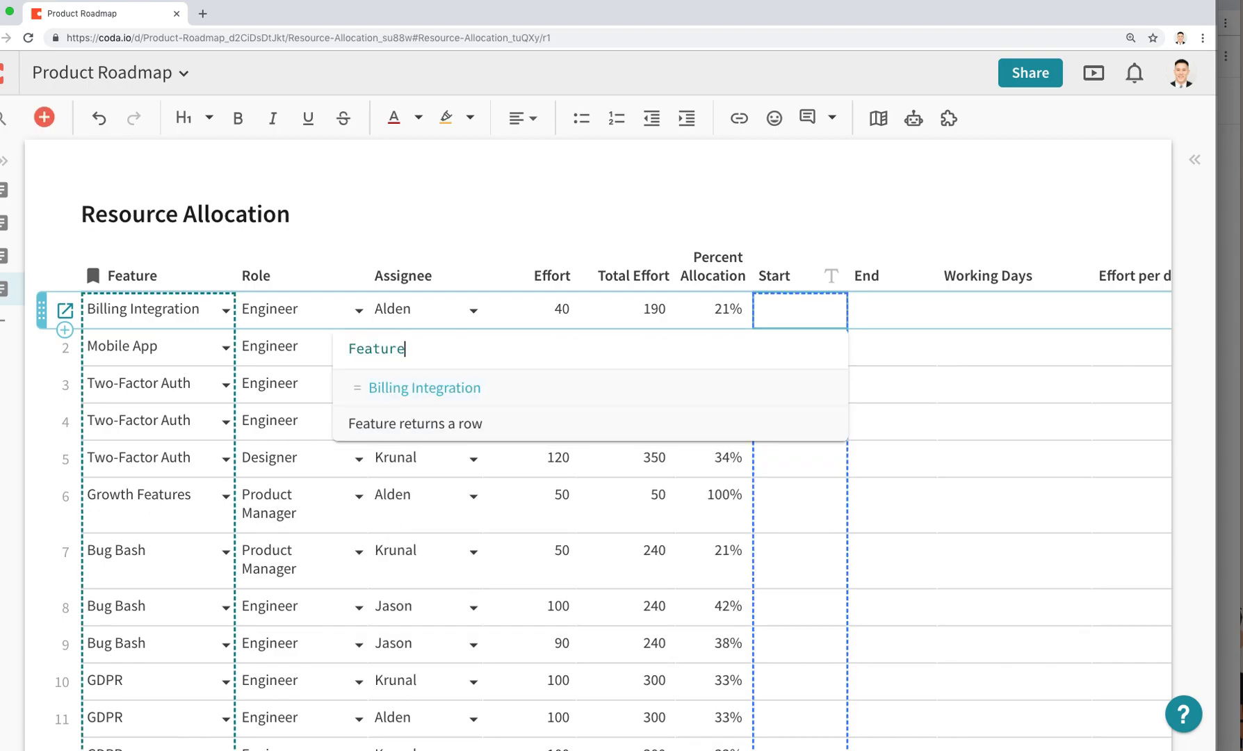
text(.Start)
key(Tab)
key(Return)
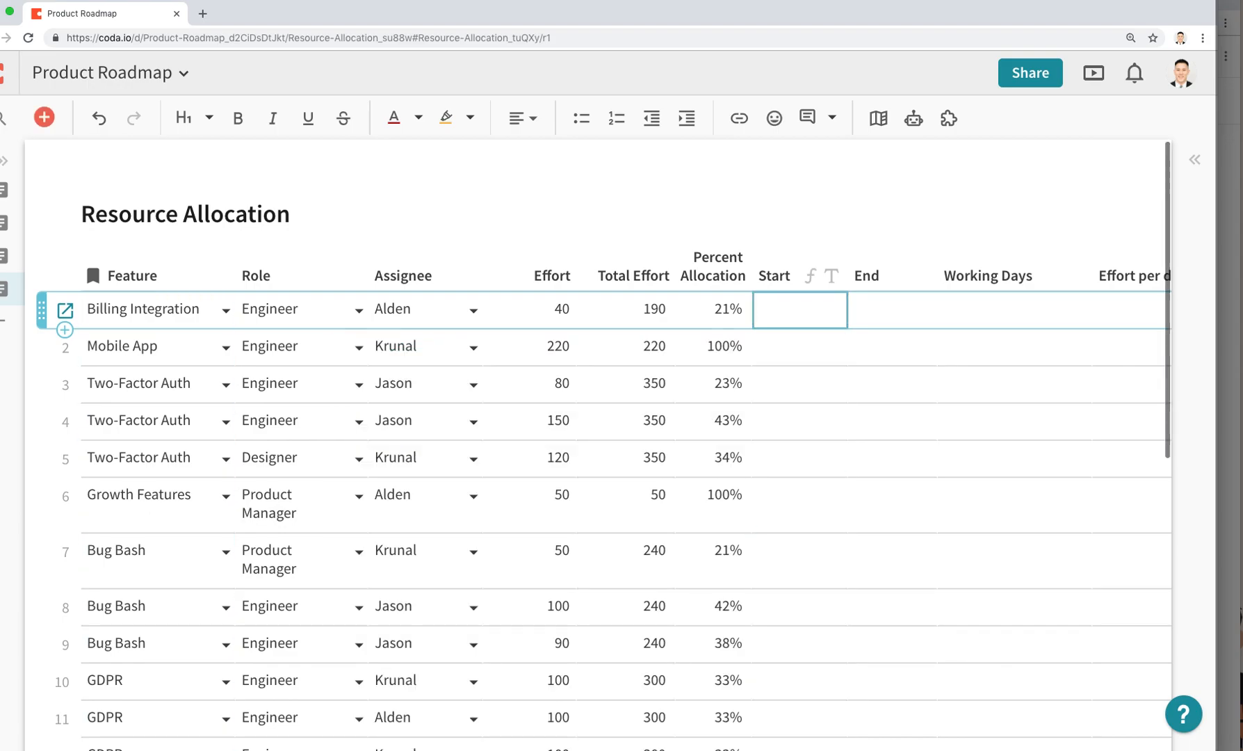
Give the End column the formula Feature.End.
click(852, 309)
text(Fa)
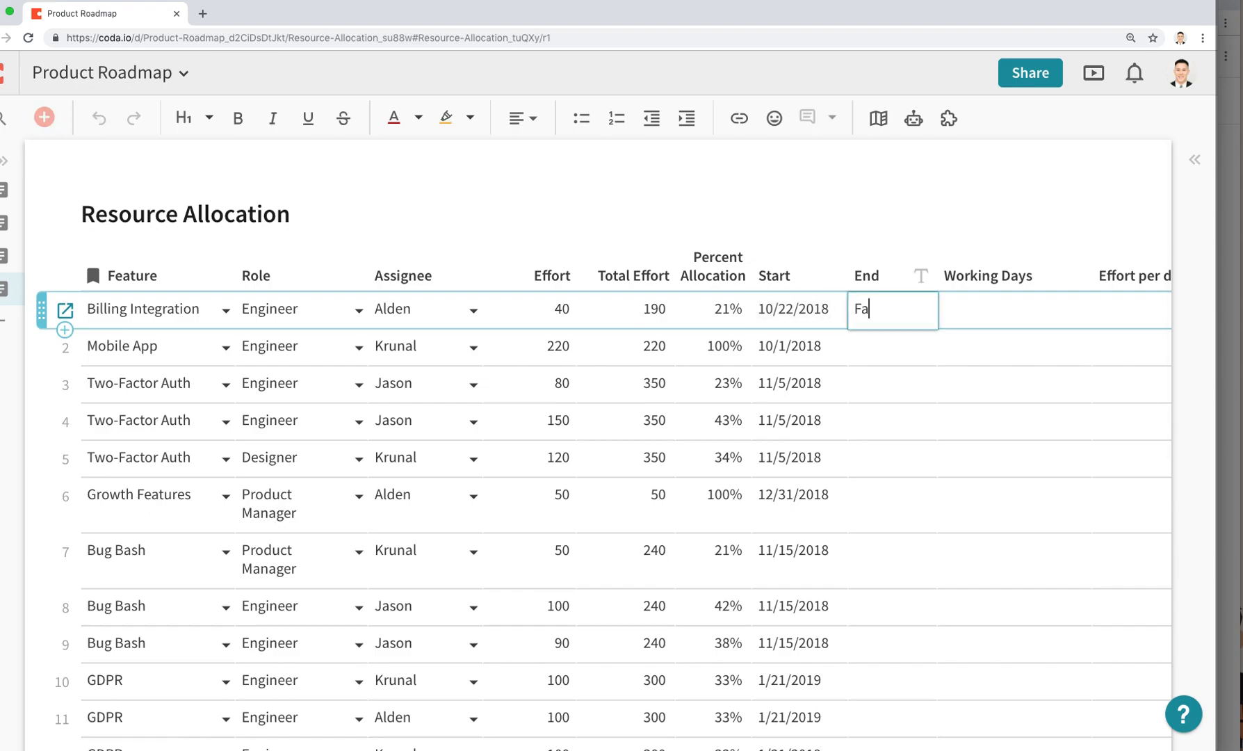
key(BackSpace)
text(=Feature)
key(Tab)
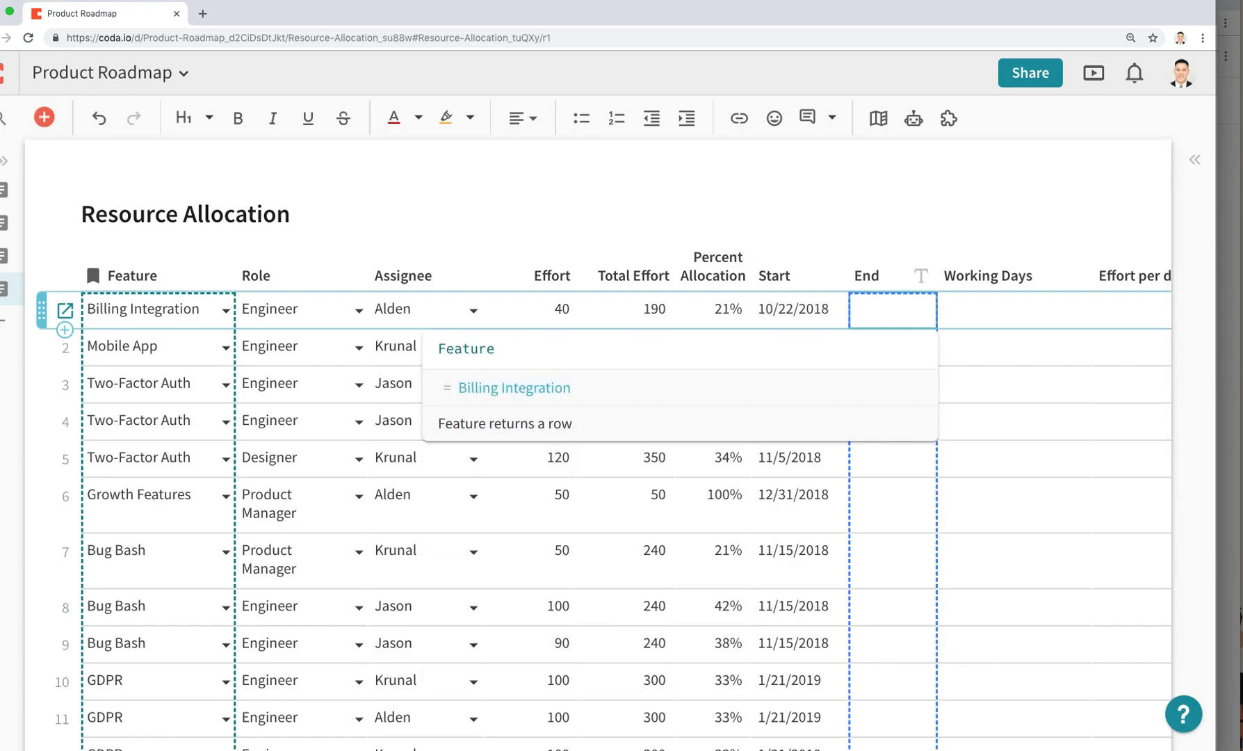
text(.end)
key(Tab)
key(Return)
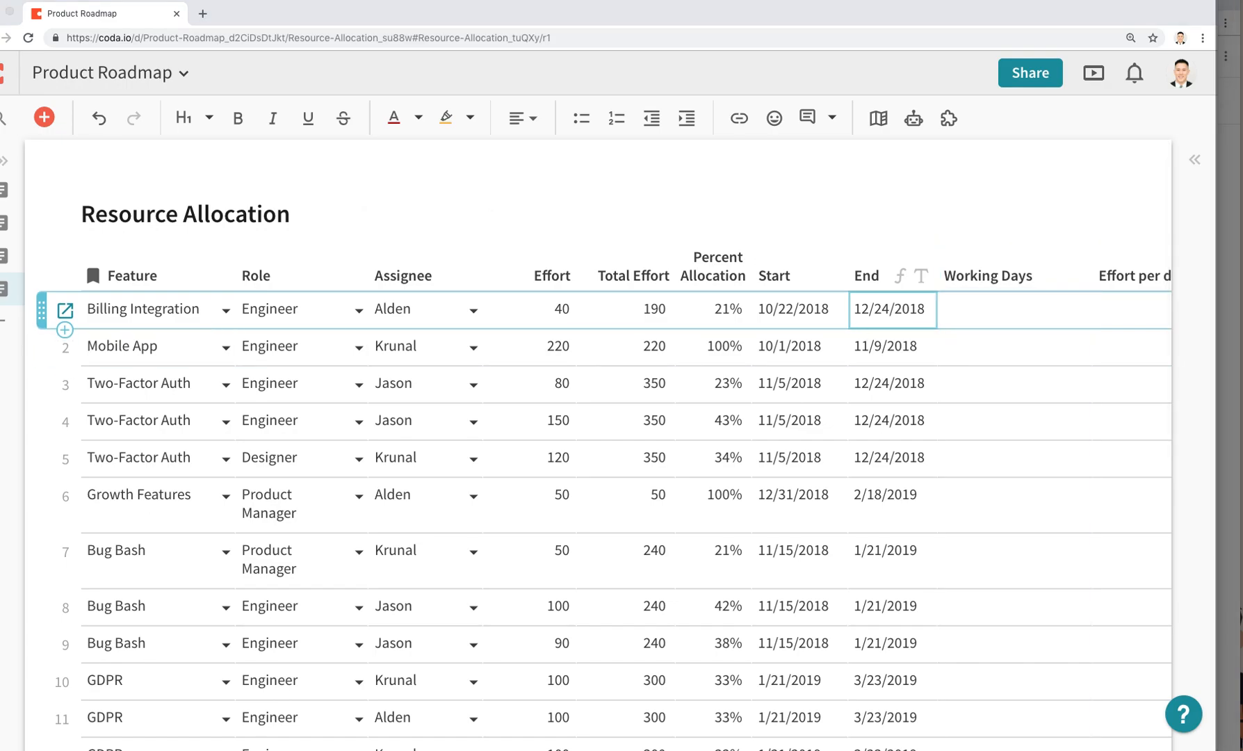
Give the Working Days column a formula that returns Feature's Working Days, and narrow the column until its heading wraps.
click(976, 307)
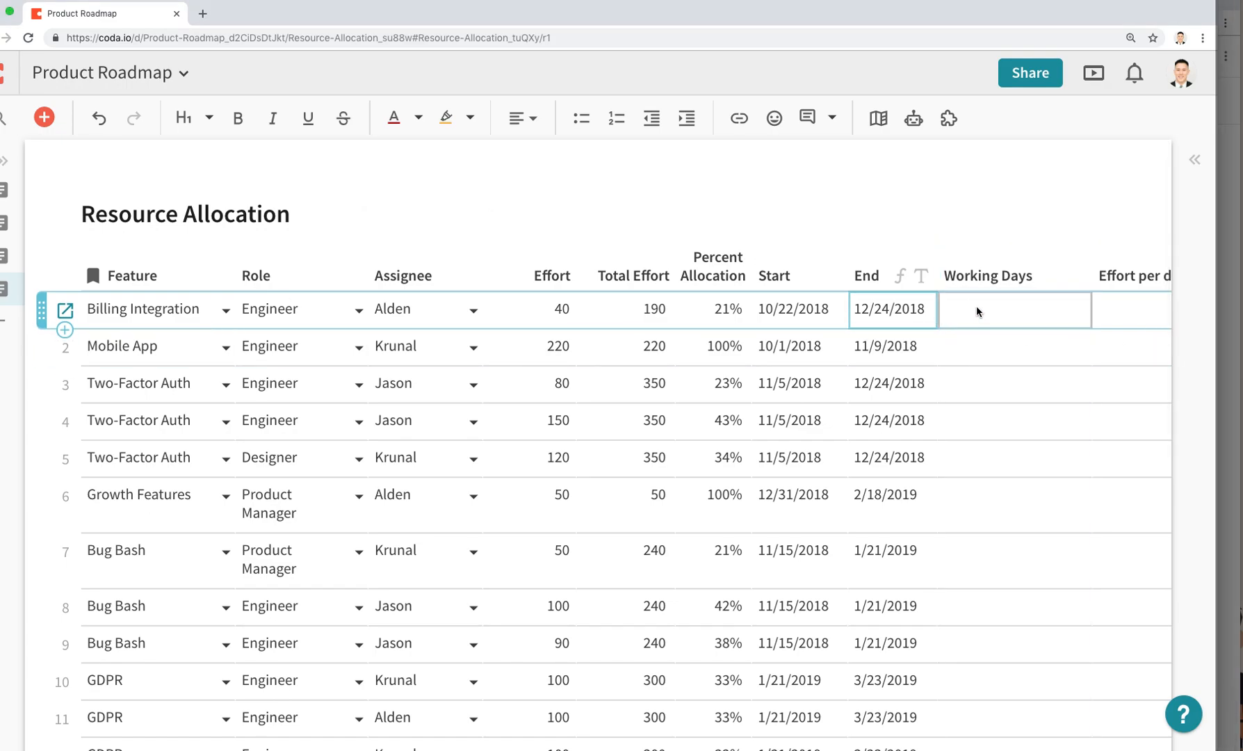
text(=Feature.Wor)
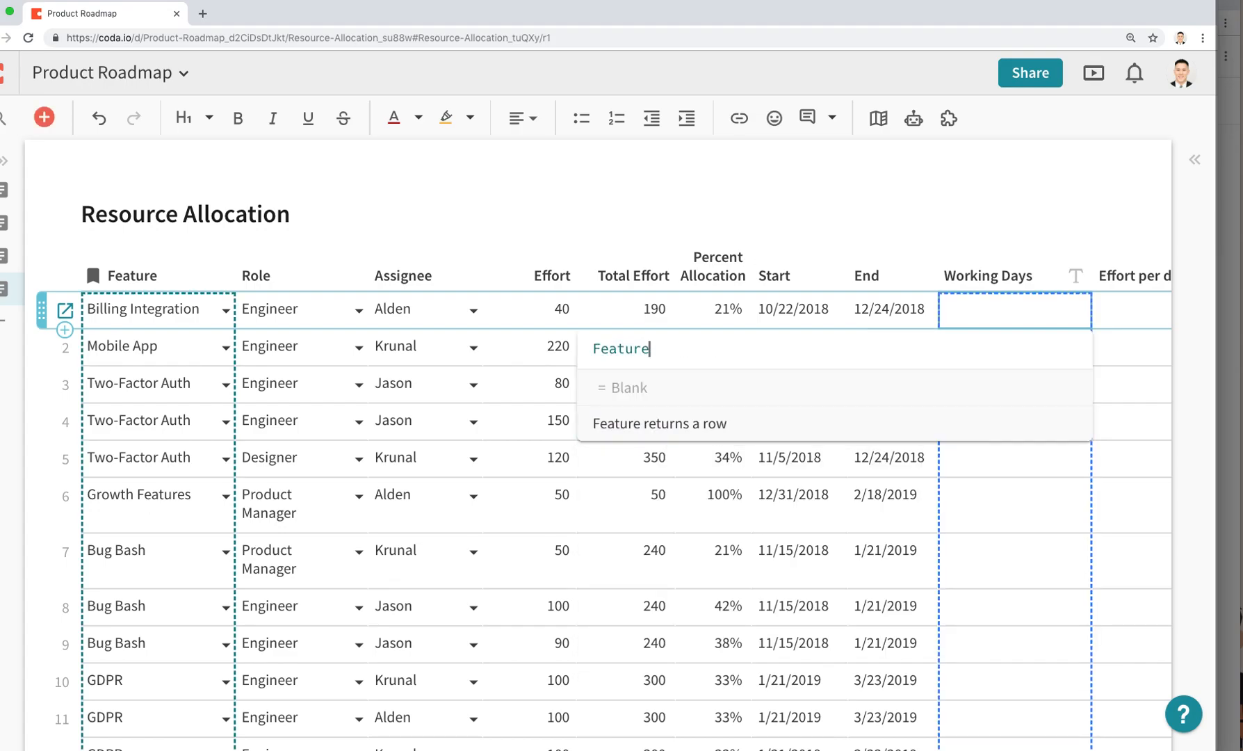
key(Tab)
key(Return)
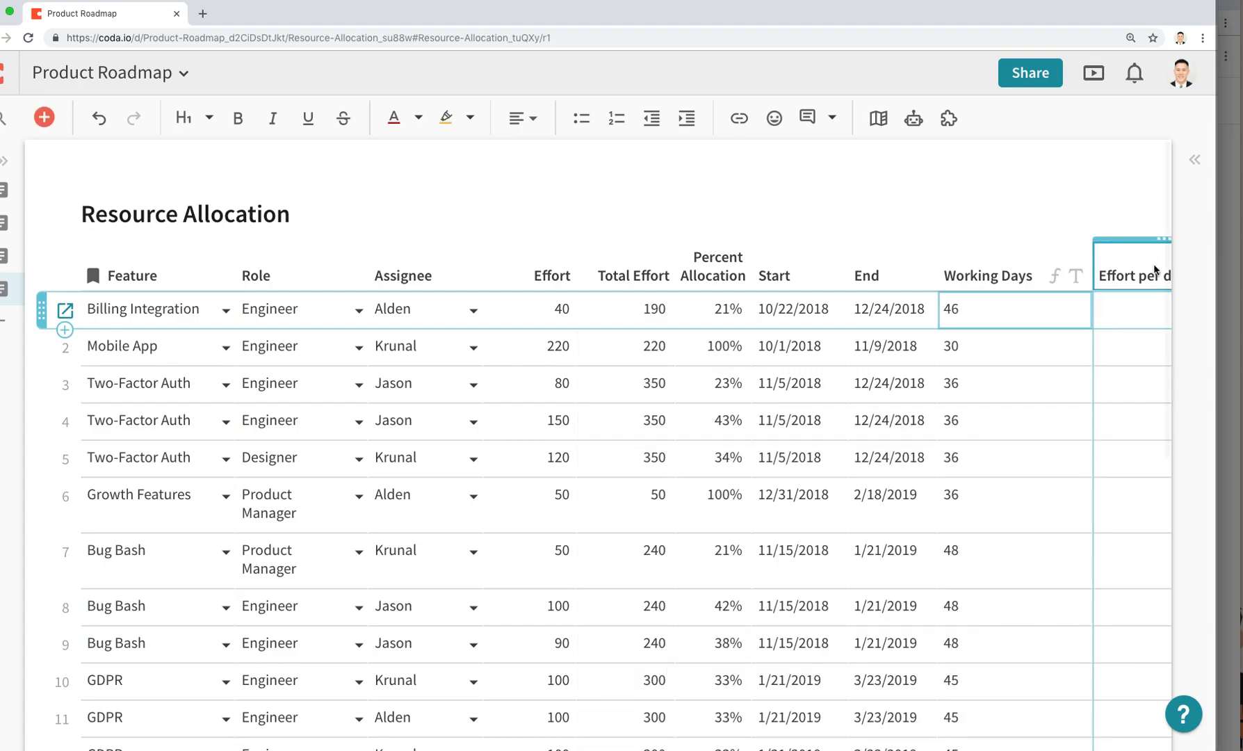
drag(1092, 275, 1006, 275)
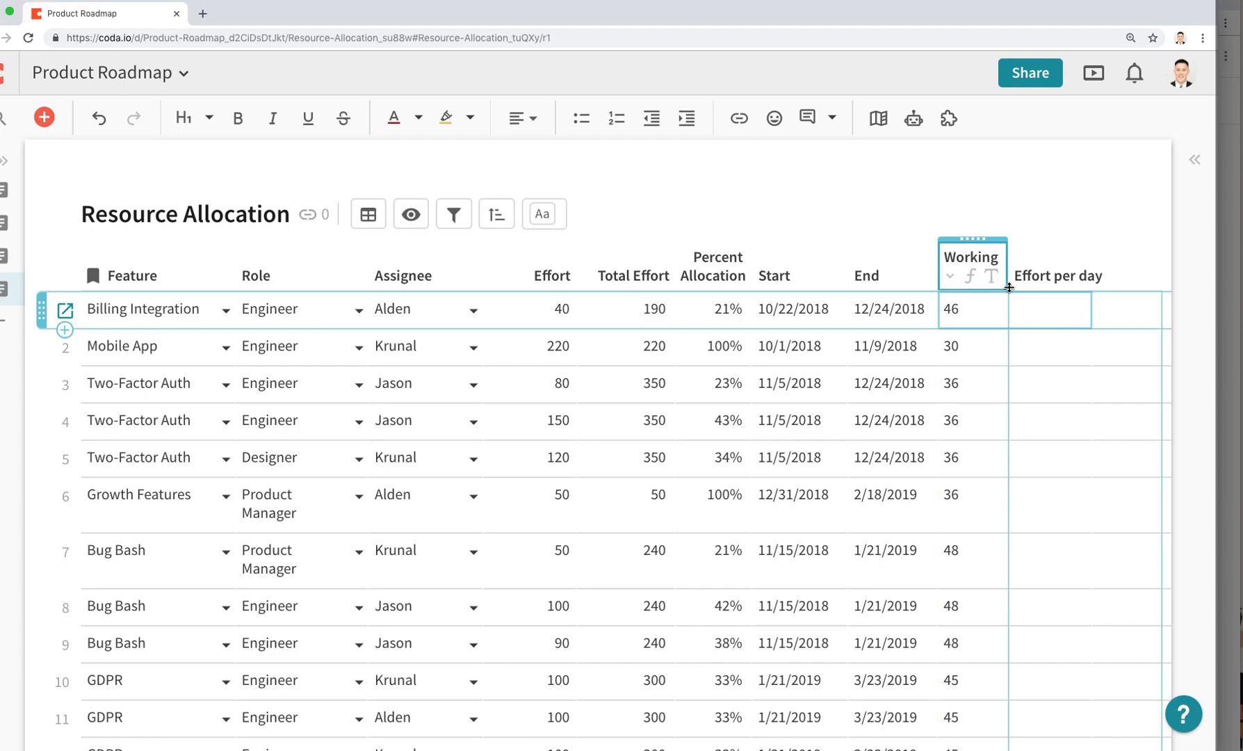
Give the Effort per day column a formula that returns Feature's Effort per day, and narrow the column.
click(1046, 308)
scroll(1045, 308, right, 2)
key(equal)
text(Feature.)
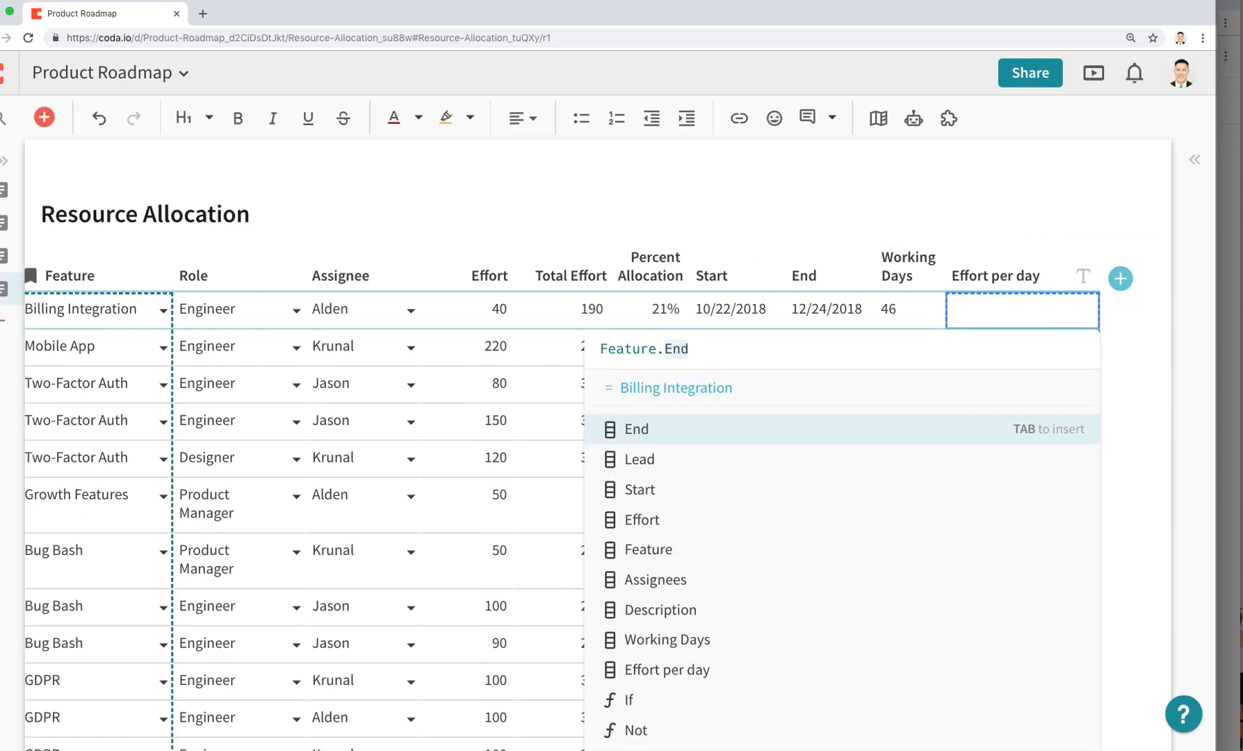
key(Down)
key(Down)
key(Down)
key(Down)
key(Down)
key(Down)
key(Down)
key(Down)
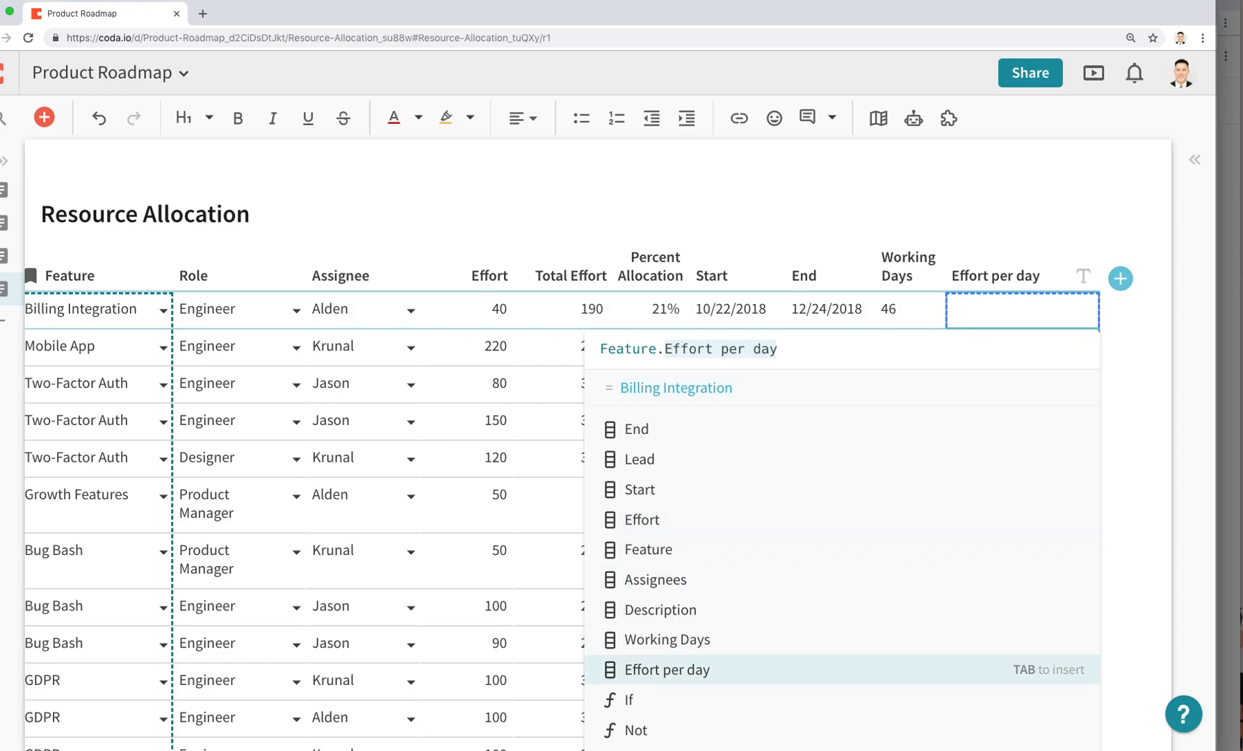
key(Tab)
key(Return)
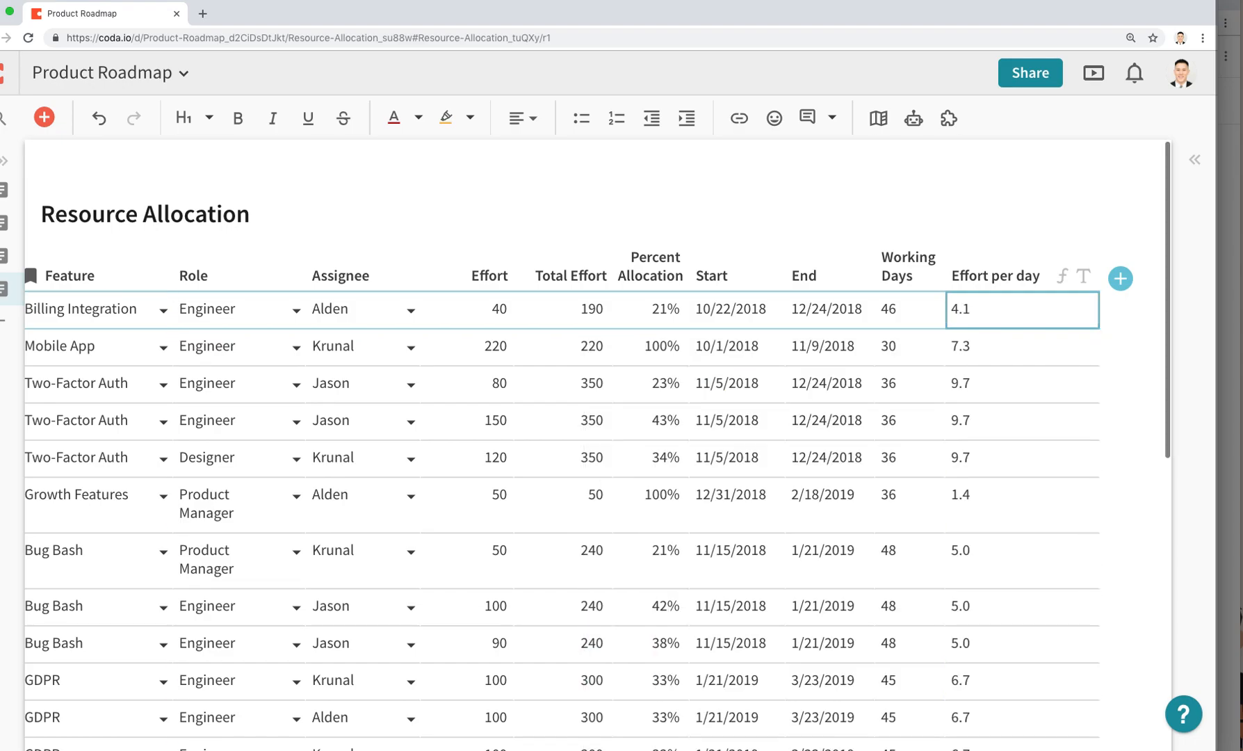
drag(1097, 281, 1016, 285)
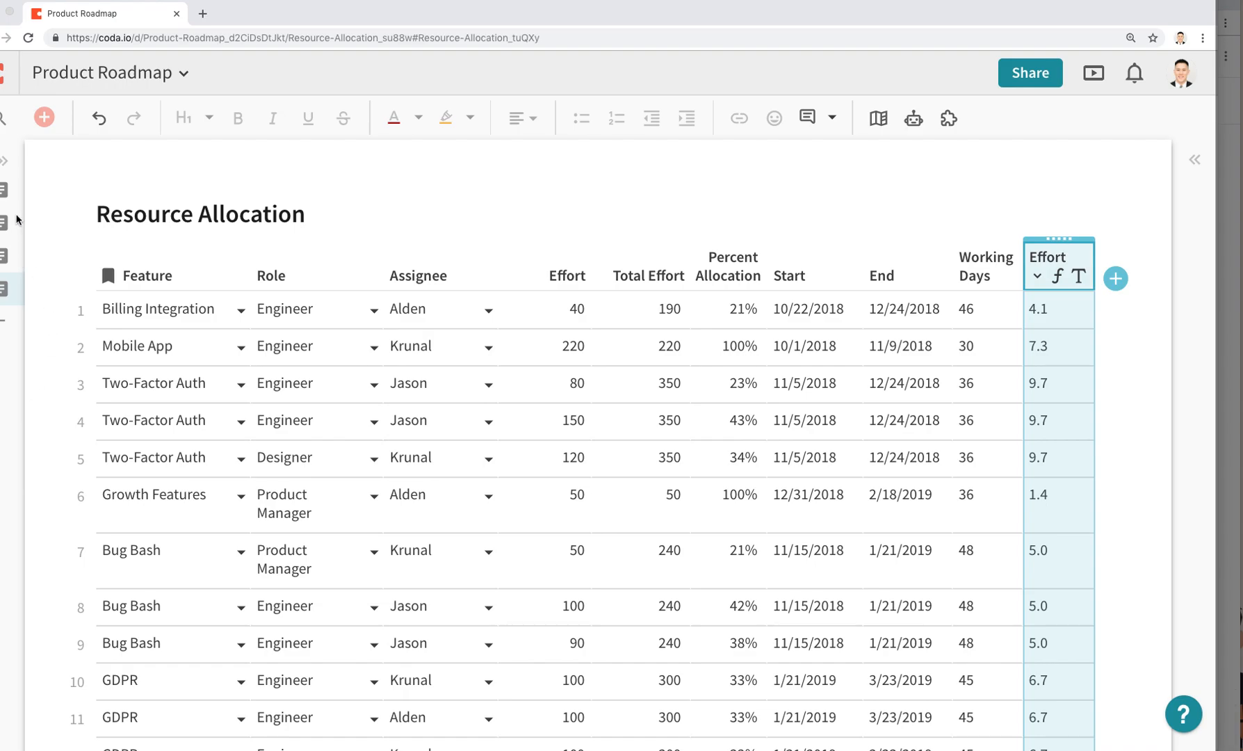
Expand the document's section list and go through the People, Roles, and Skills, Features and Resource Allocation sections.
click(3, 168)
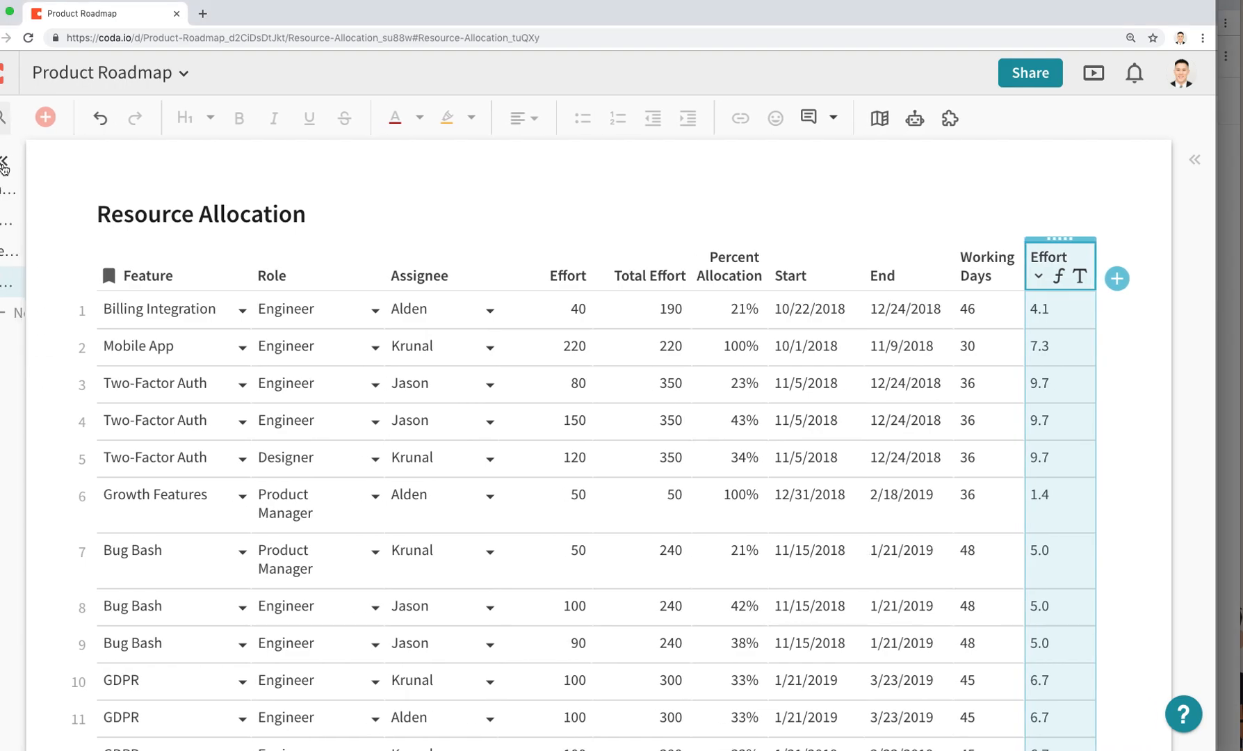
click(3, 168)
click(81, 227)
click(81, 252)
click(82, 290)
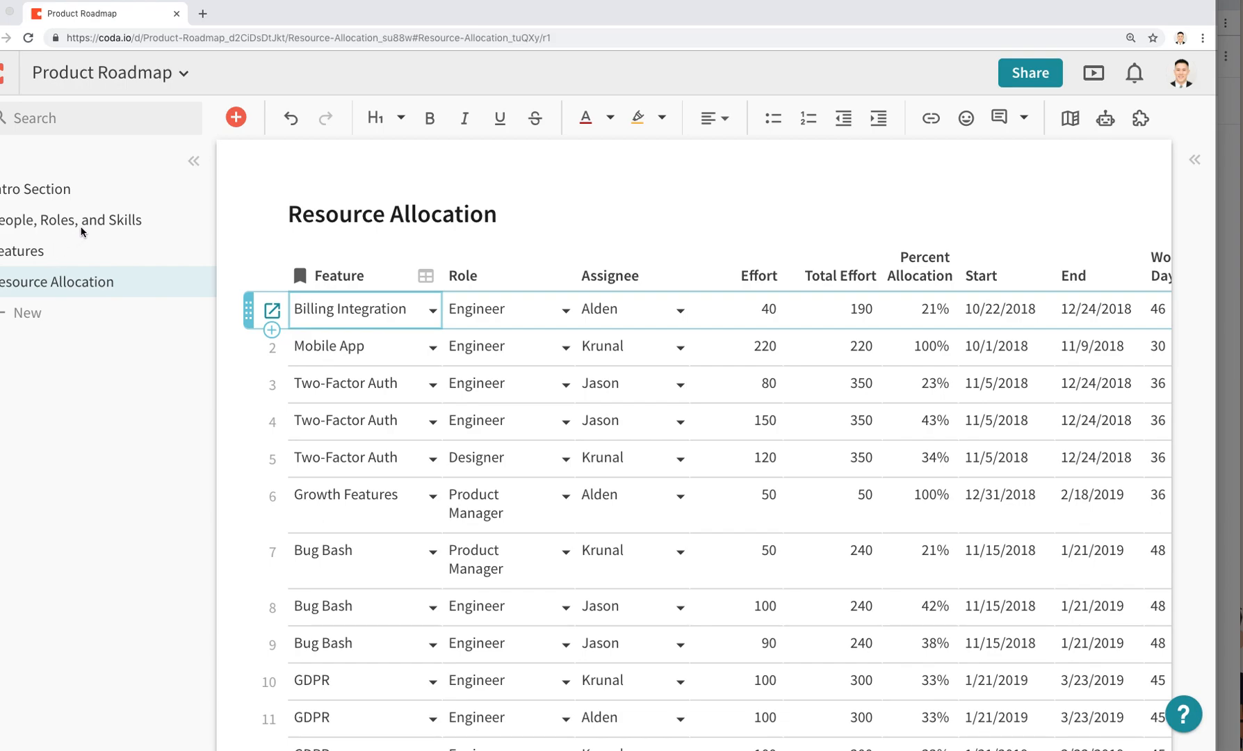
Create a folder named DATA directly below the Intro Section.
click(115, 209)
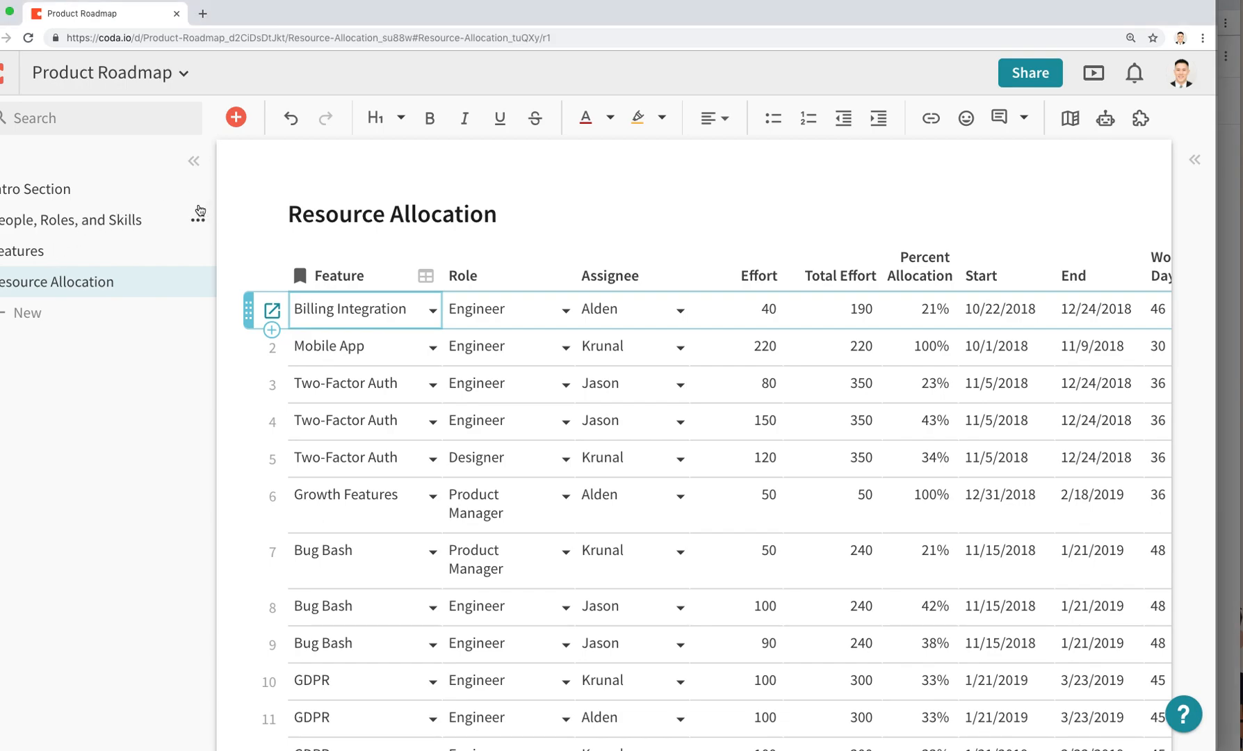
click(200, 192)
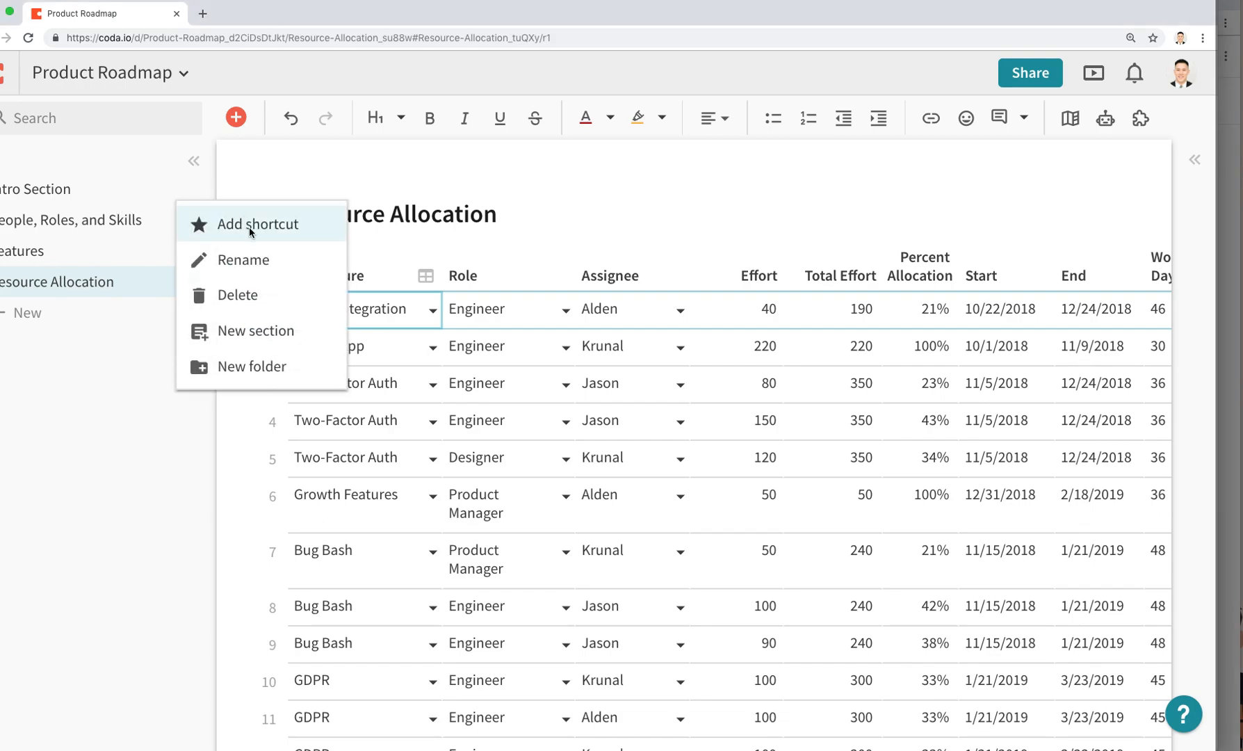
click(237, 371)
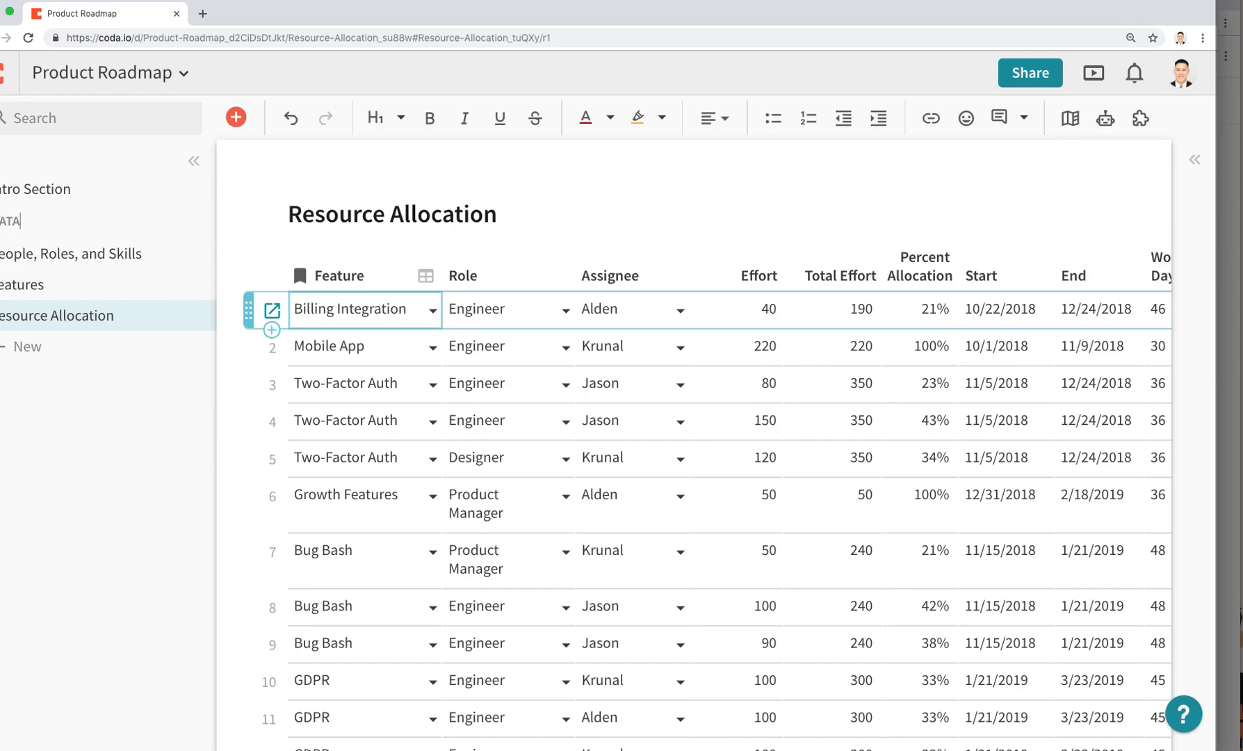
key(Return)
click(87, 404)
Move the People, Roles, and Skills, Features and Resource Allocation sections into the DATA folder and collapse it.
drag(37, 264, 120, 234)
drag(64, 282, 151, 258)
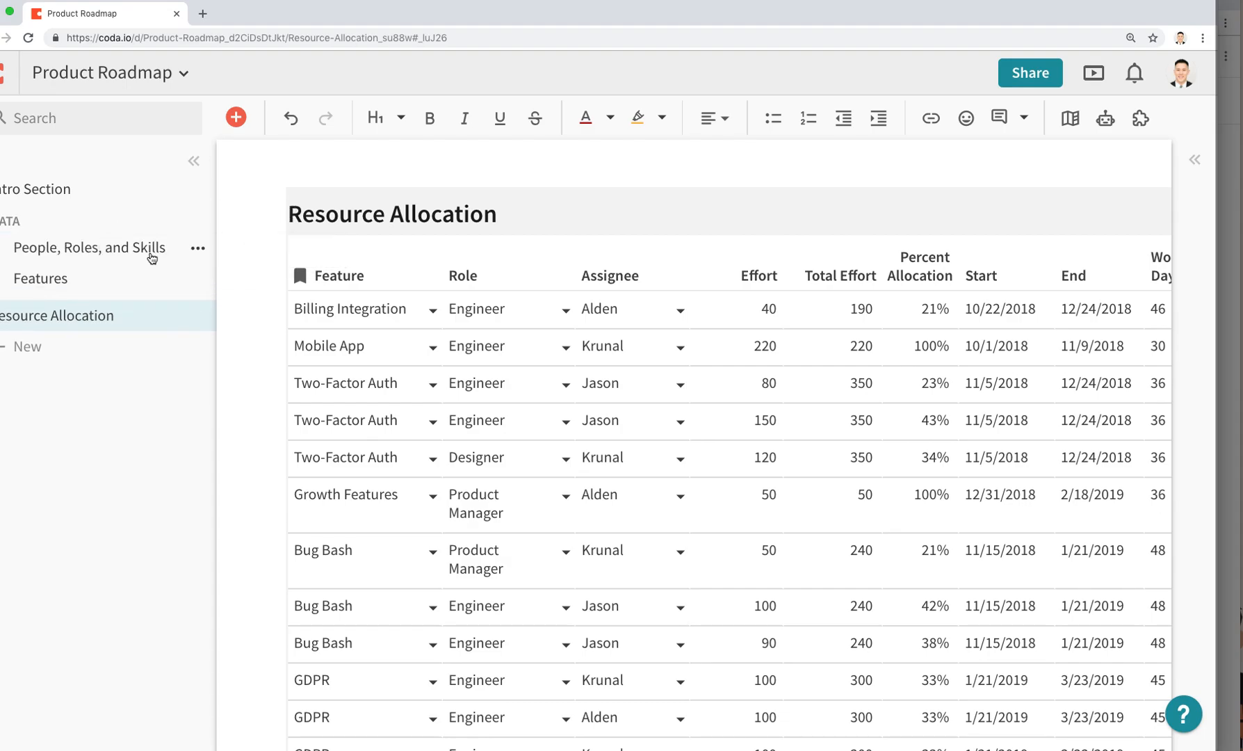
drag(40, 319, 139, 294)
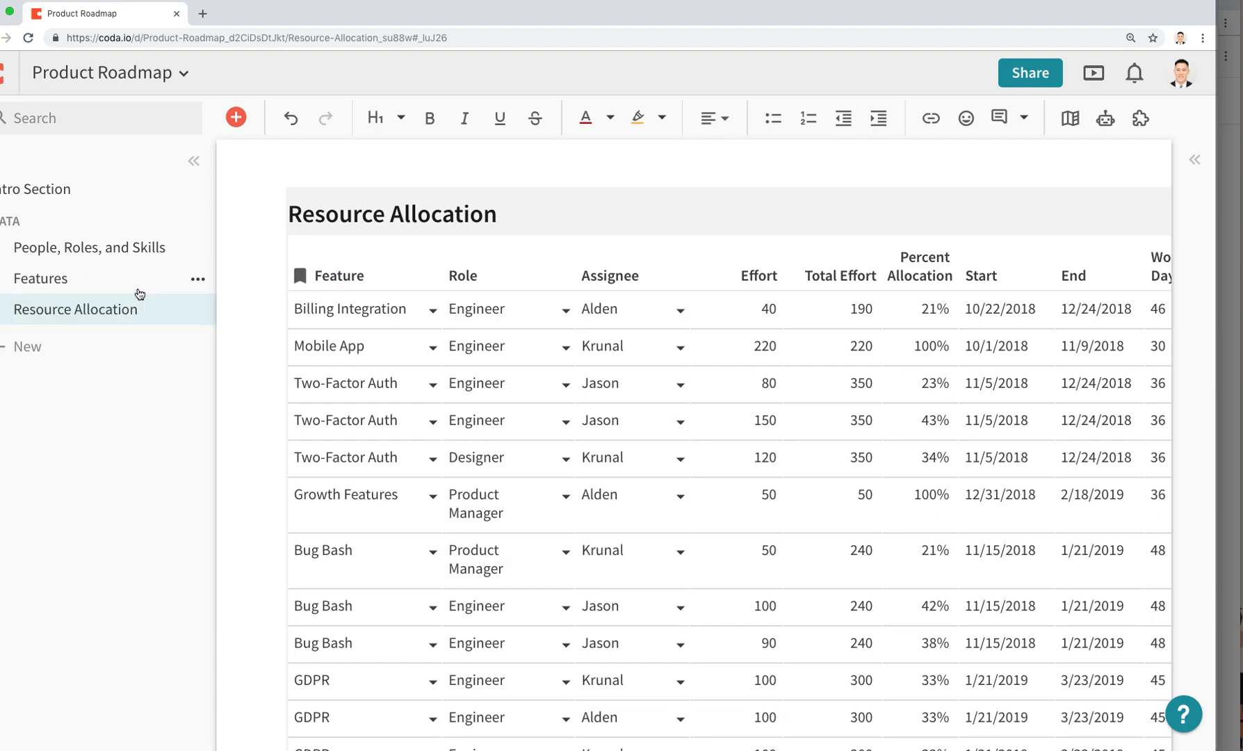
click(6, 222)
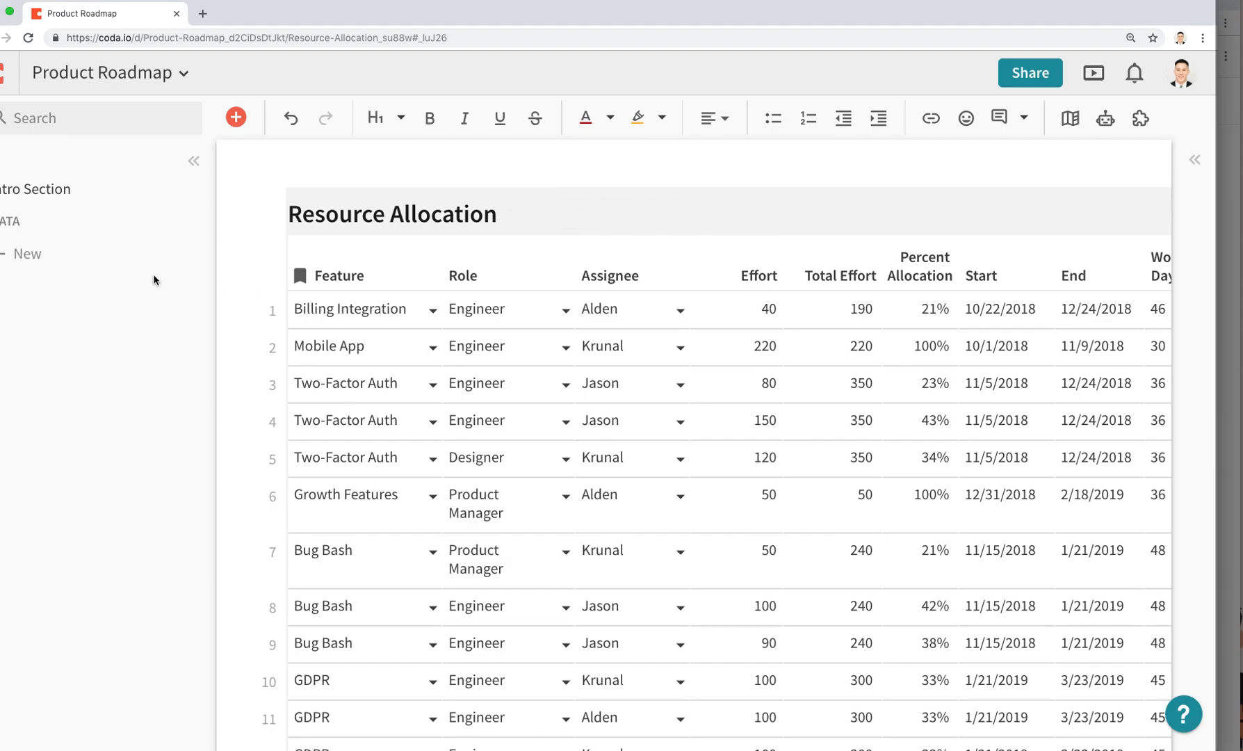
click(5, 222)
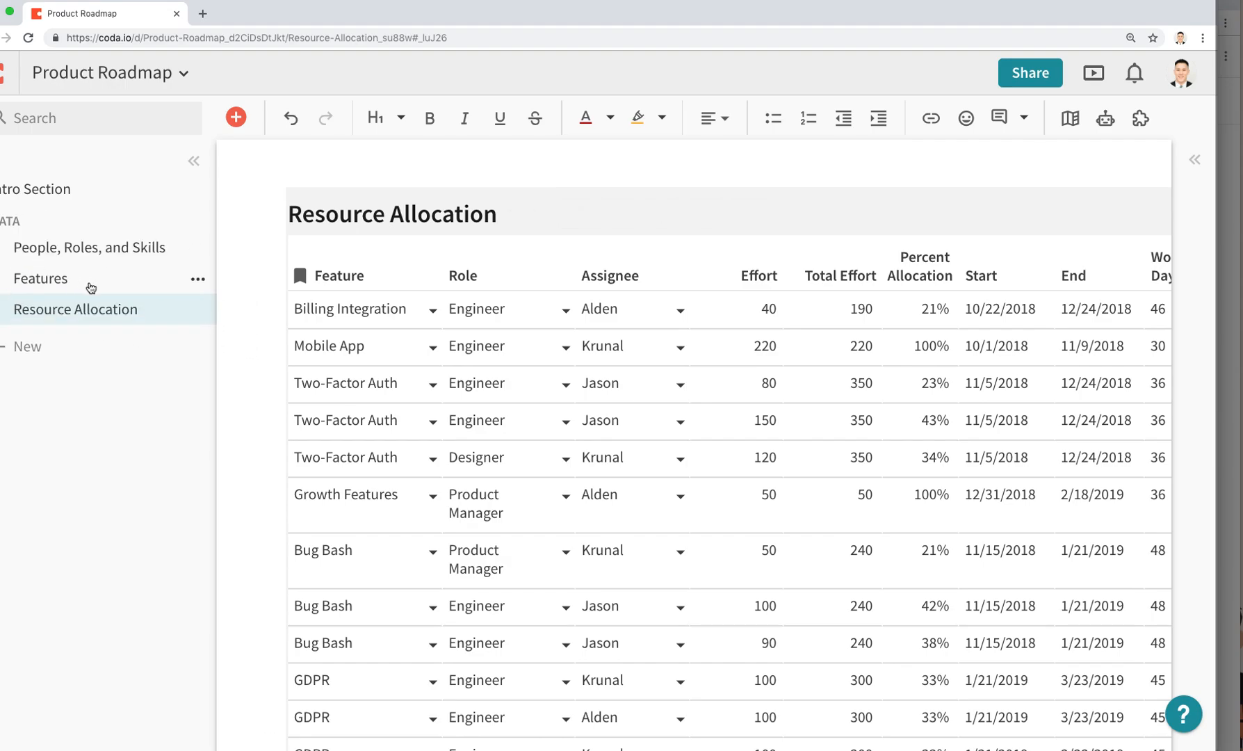
click(6, 221)
Add a new section named Feature Roadmap below the Intro Section.
click(199, 191)
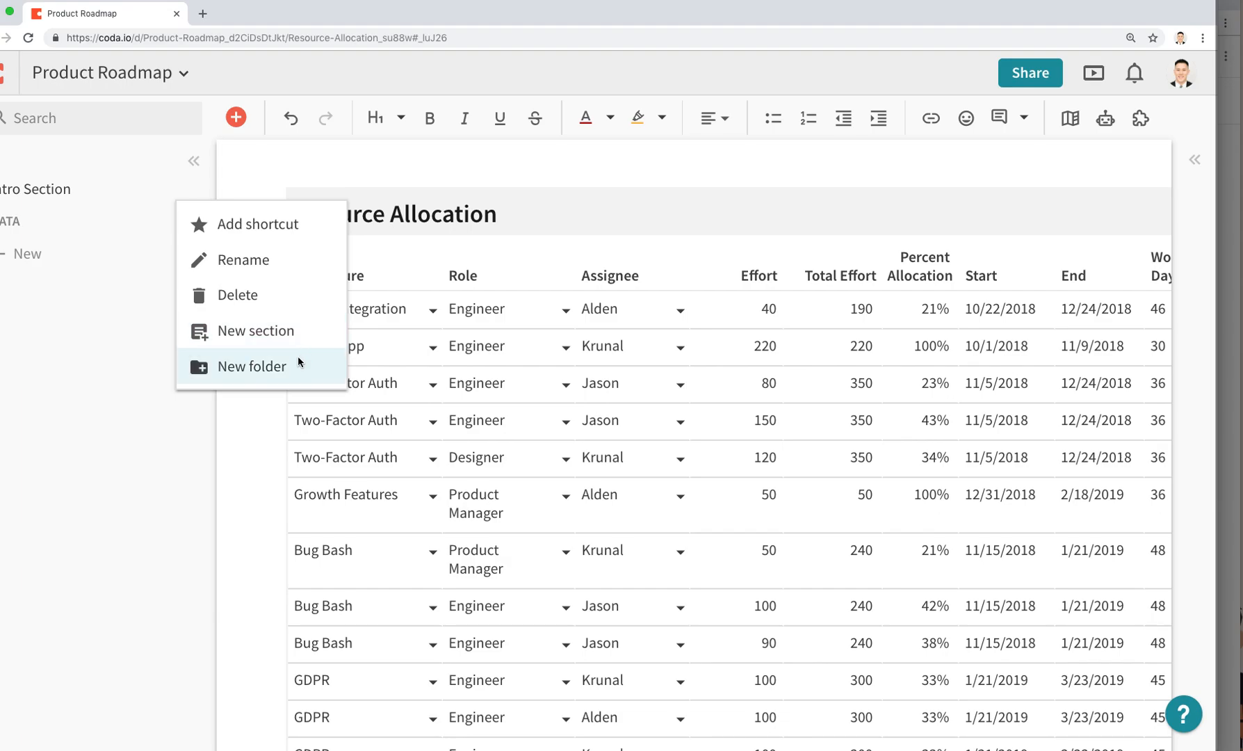
click(274, 333)
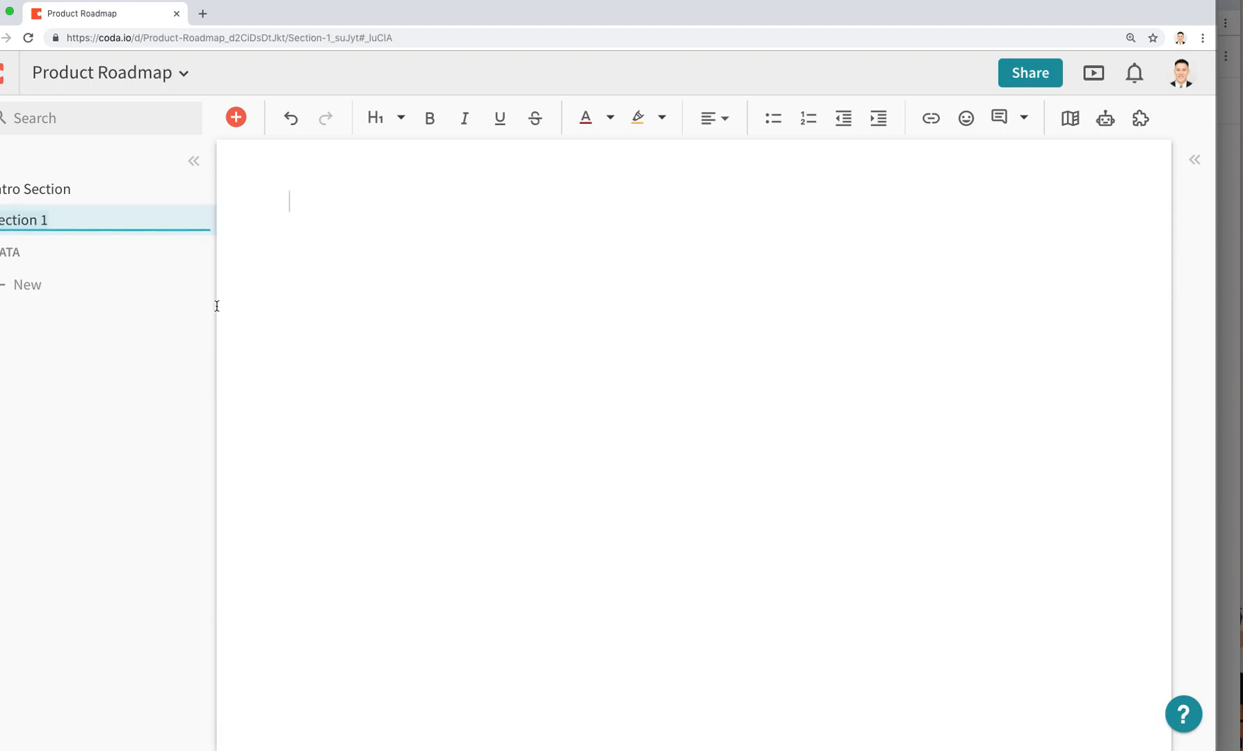
text(Feature Roadmap)
key(Return)
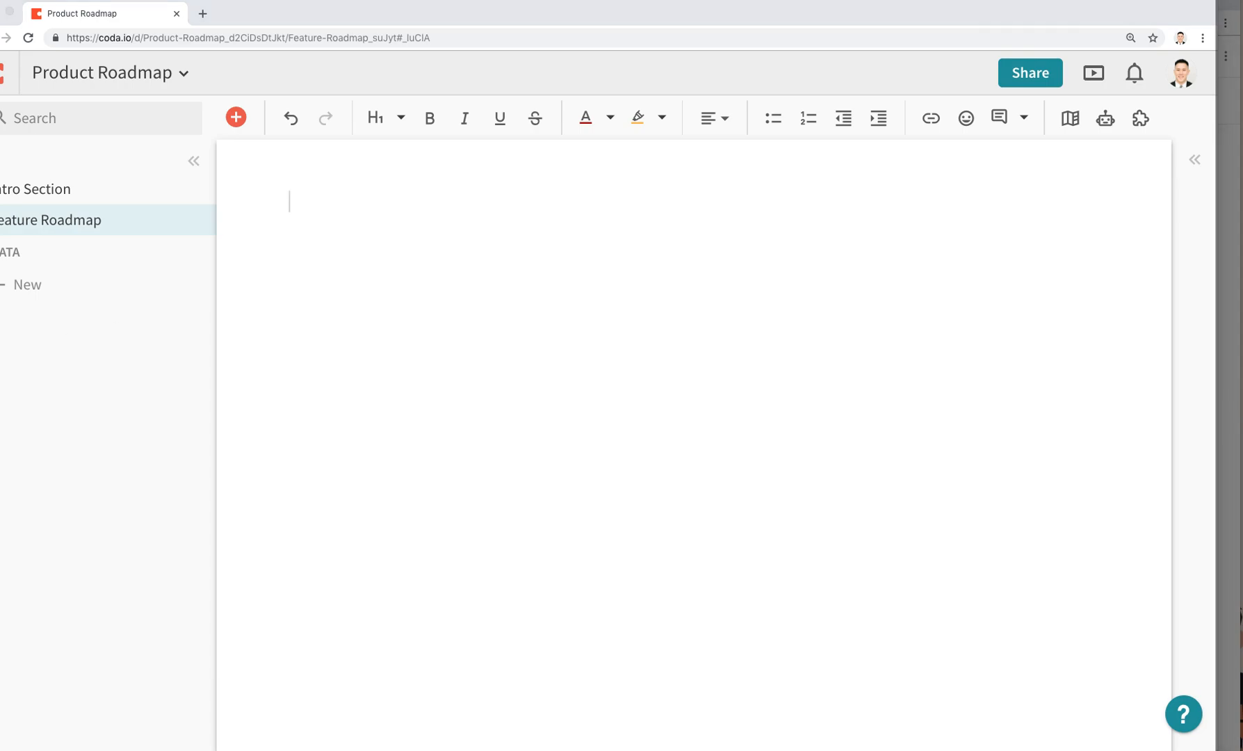
Write "Feature Roadmap" as a level-1 heading at the start of the new section.
click(321, 239)
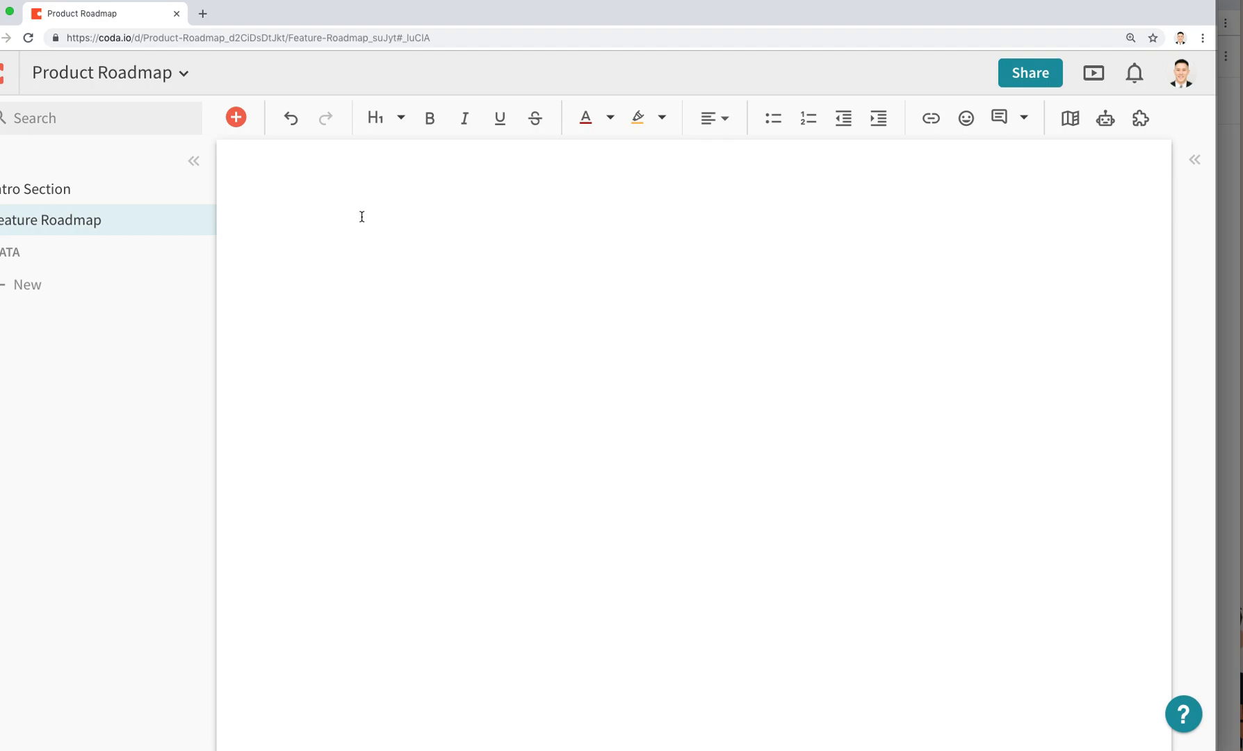
text(# Feature Roa)
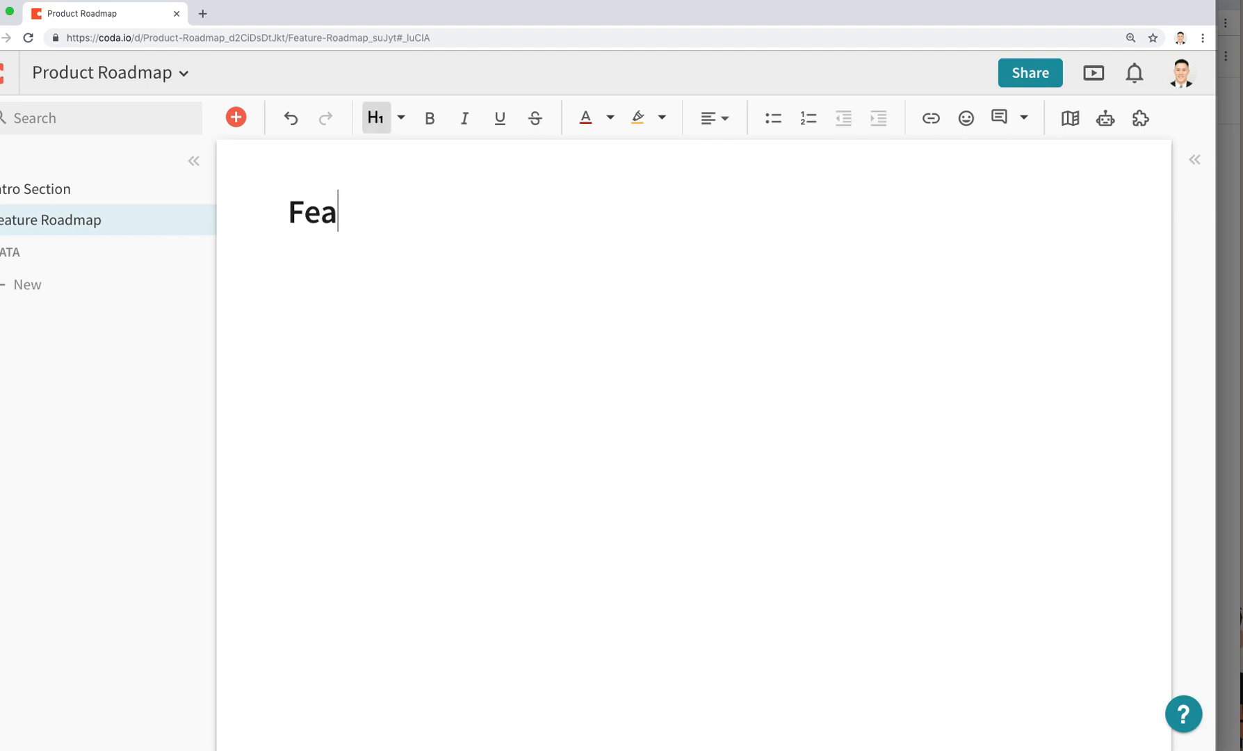
text(dmap)
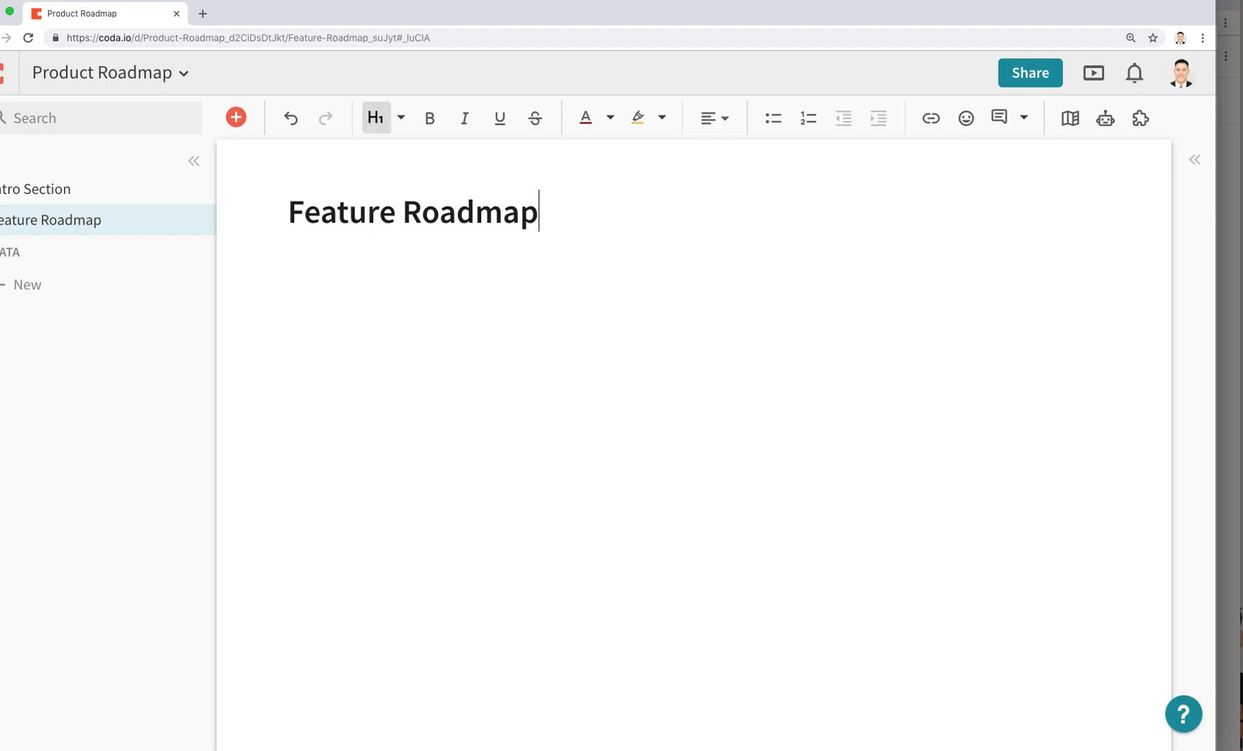
key(Return)
Insert a table view of Features below the Feature Roadmap heading.
click(236, 116)
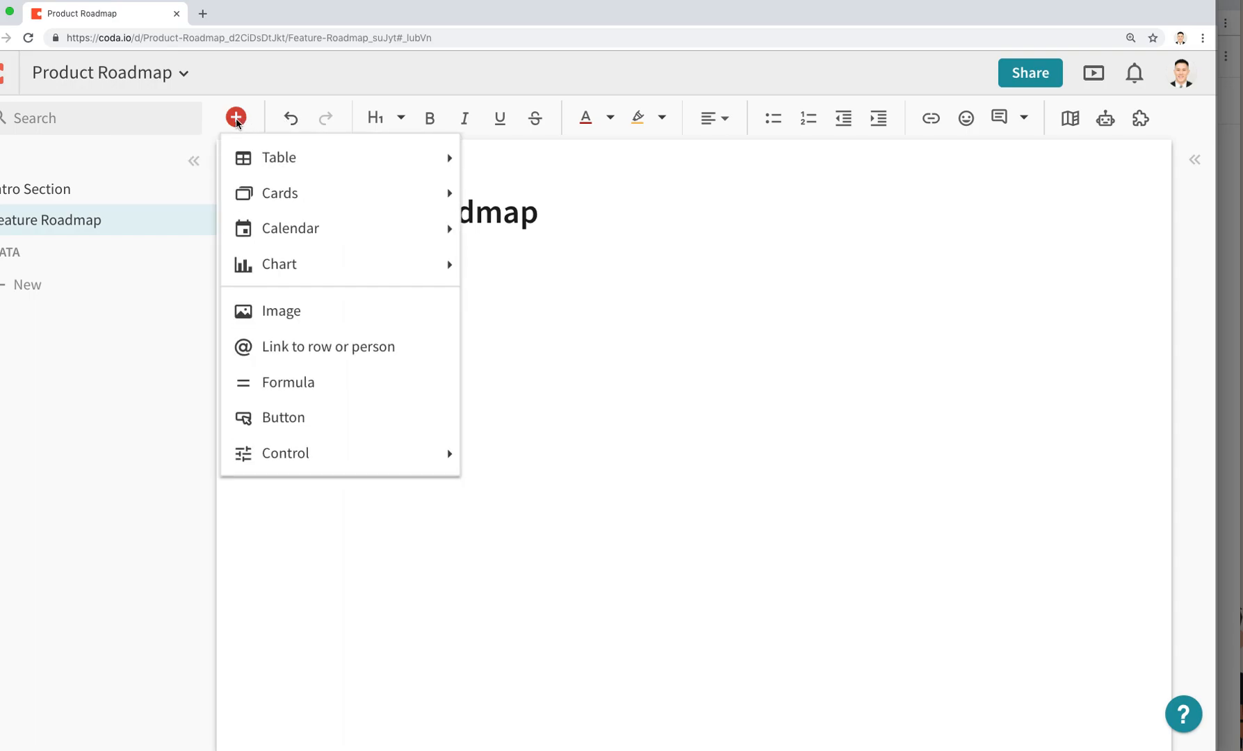
mouse_move(288, 157)
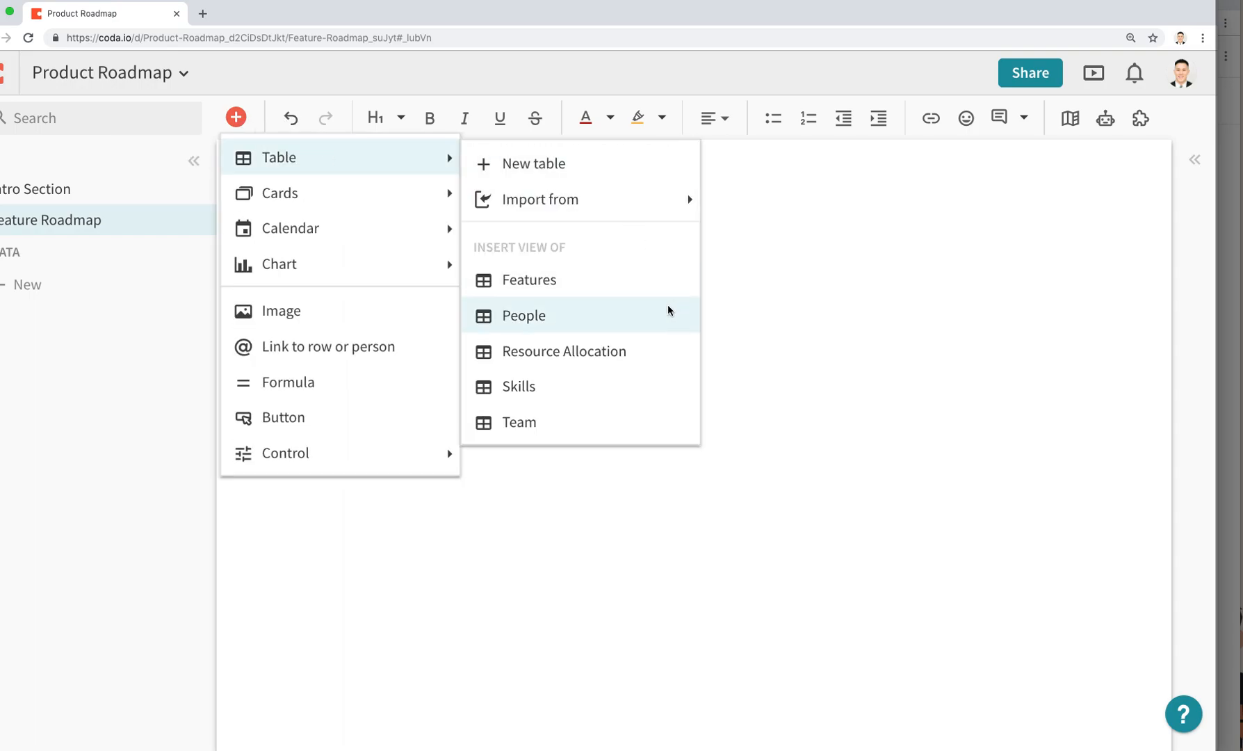
click(566, 292)
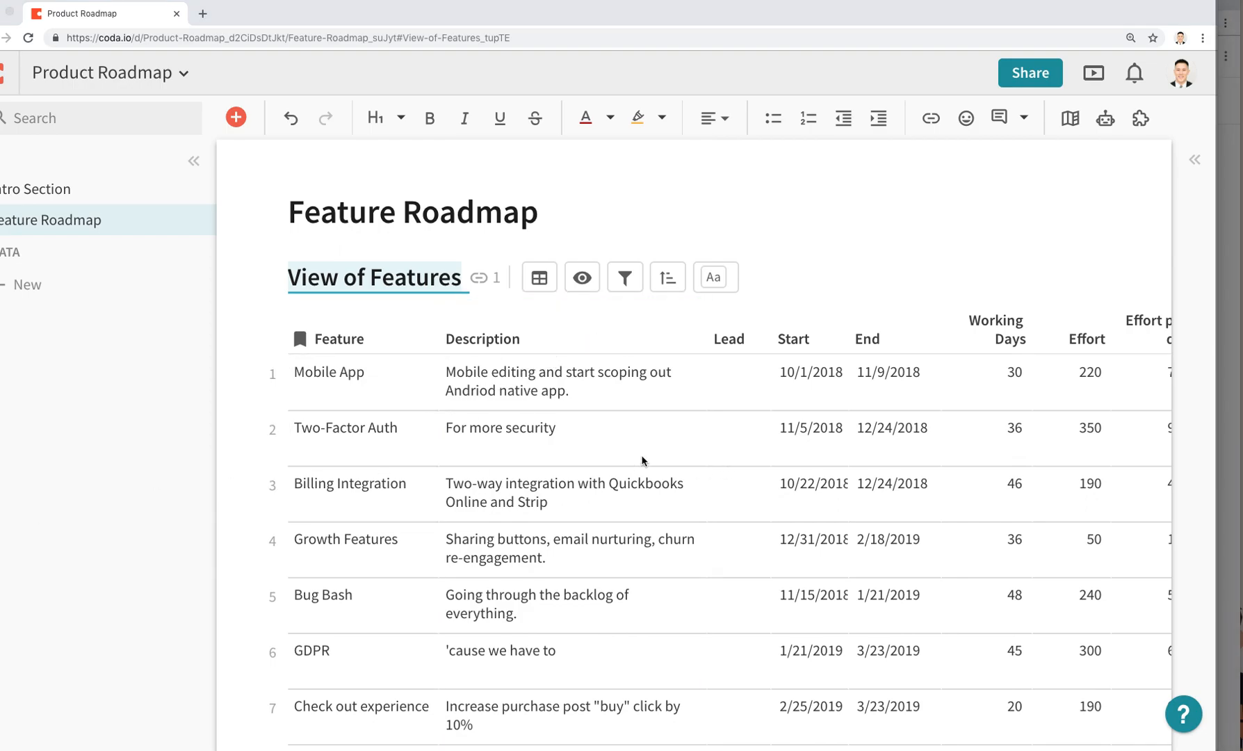
Rename the Features table view below the Feature Roadmap heading to "Main Features".
click(374, 276)
text(Main Feau)
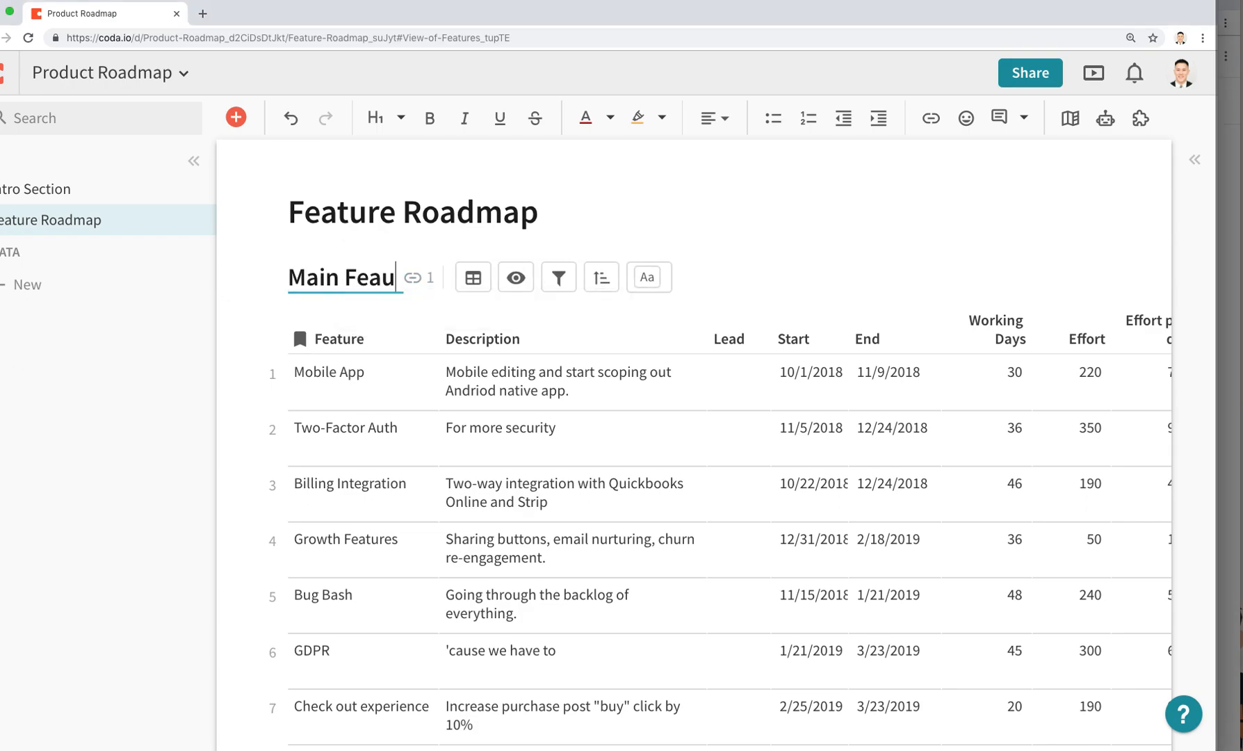
key(BackSpace)
text(tures)
key(Return)
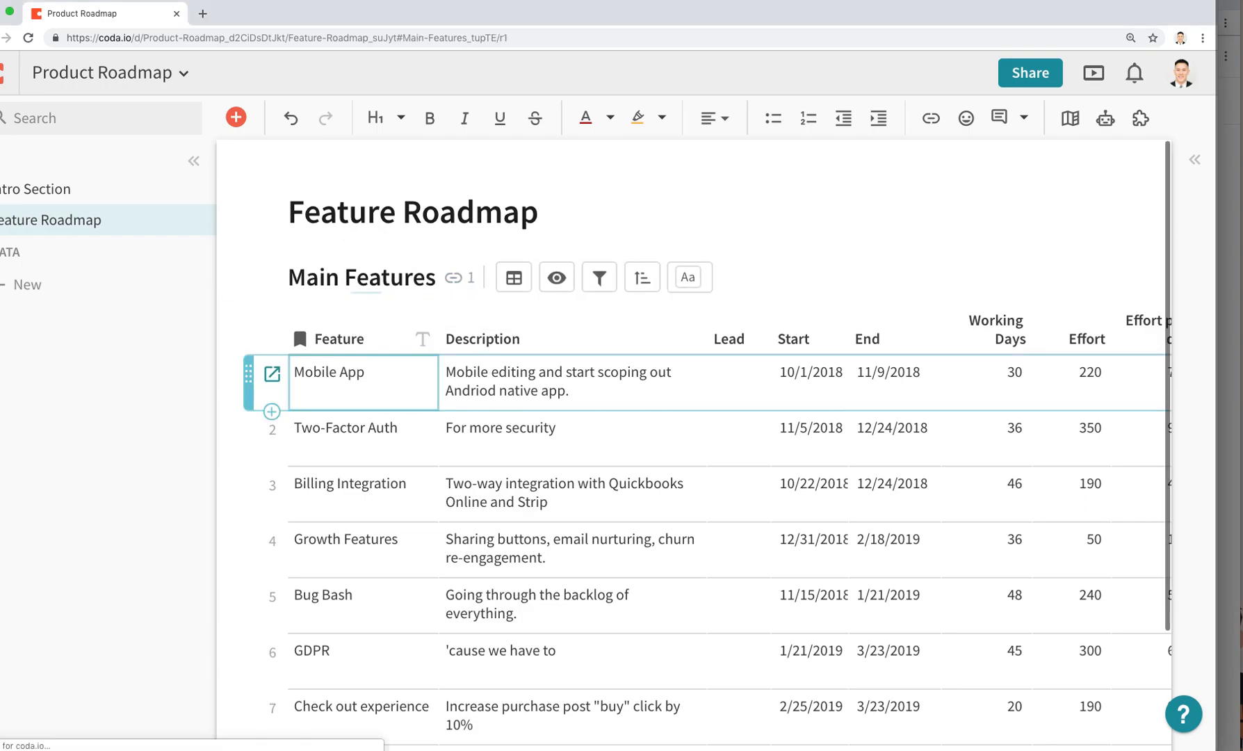
Hide the Lead, Working Days, Effort, Effort per day and Assignees columns in the Main Features view.
click(556, 276)
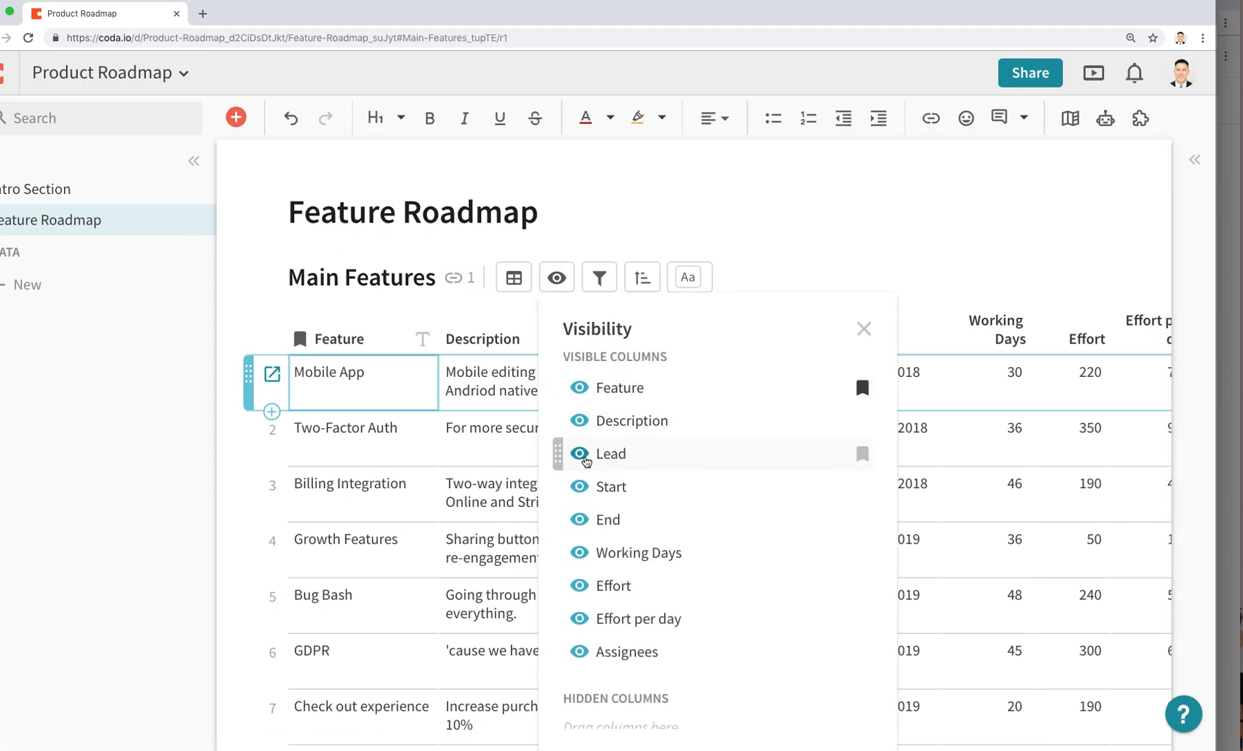
click(579, 453)
click(579, 522)
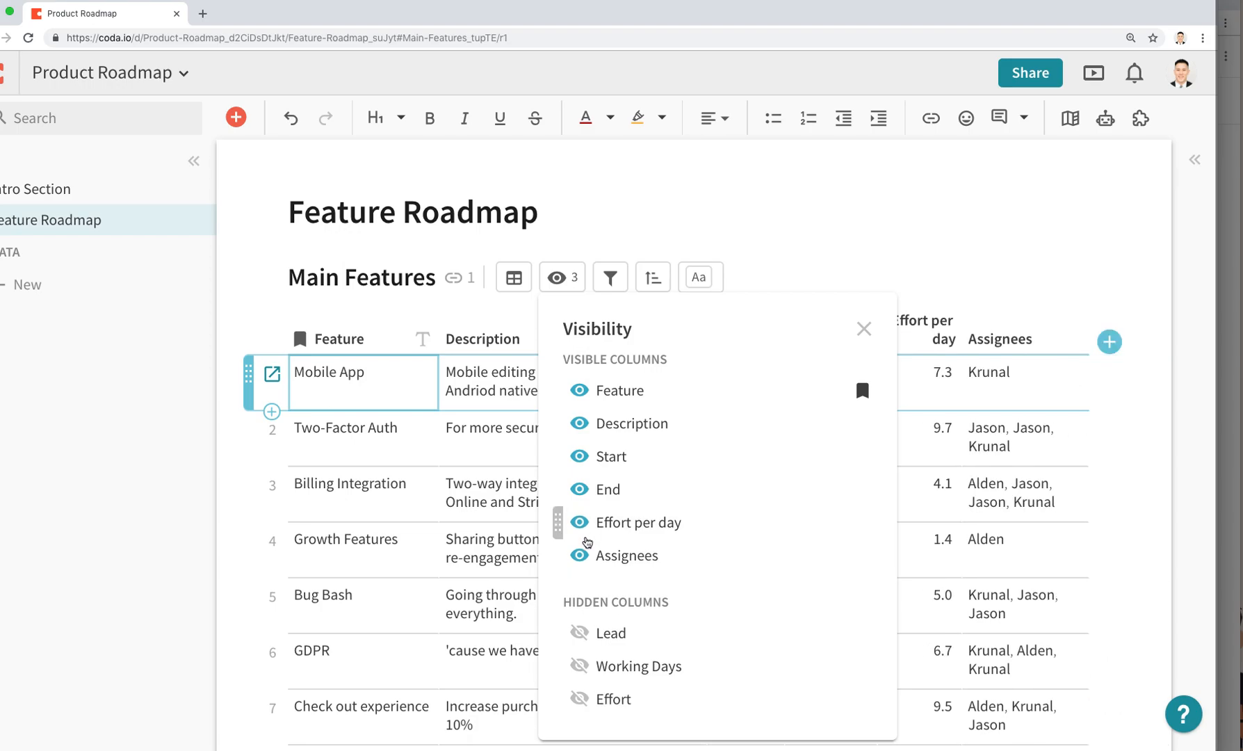
click(579, 522)
click(579, 522)
click(1043, 463)
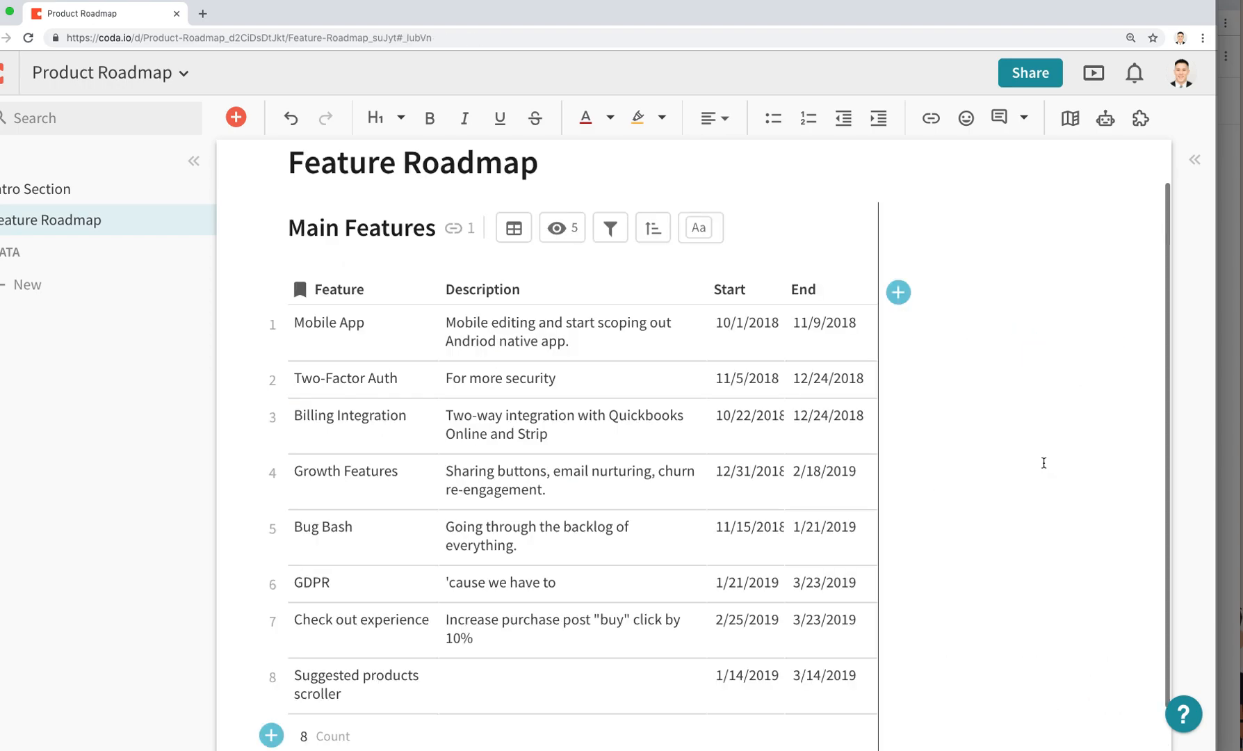
Remove the Count summary under the Feature column of the Main Features view.
click(852, 301)
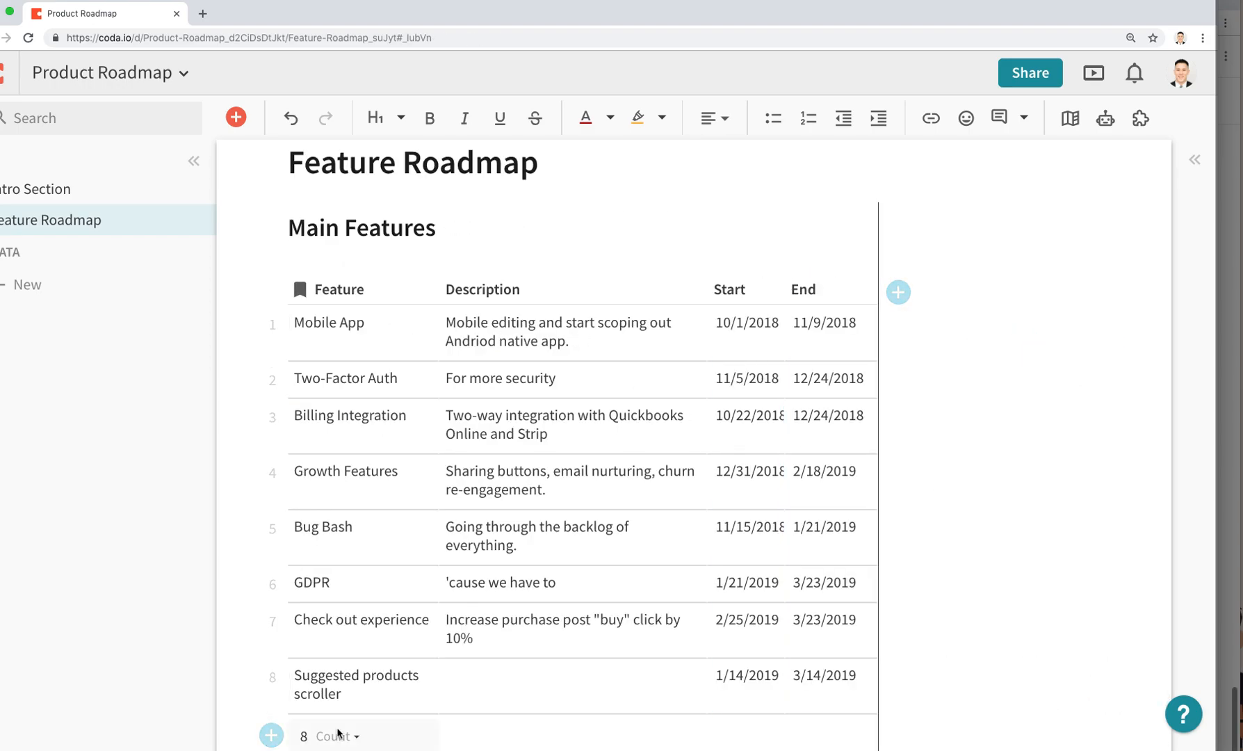
click(364, 736)
click(369, 666)
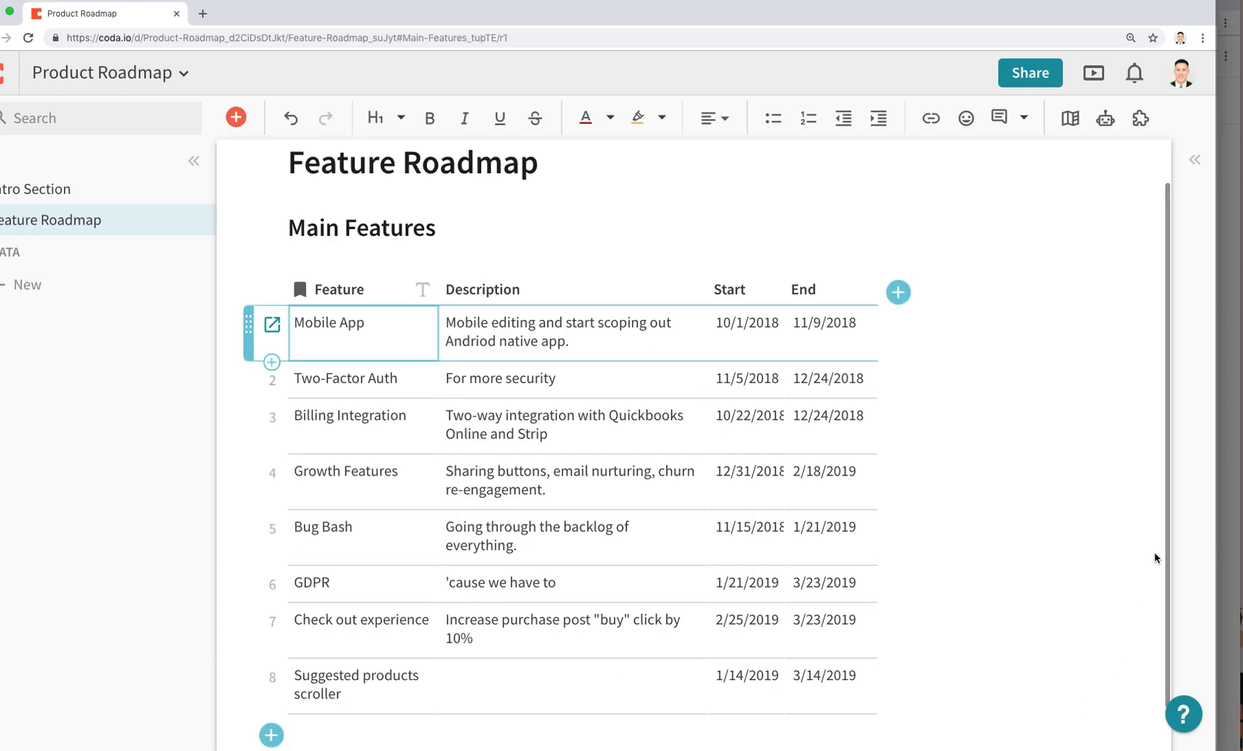
Widen the Description and Feature columns of Main Features so that each entry fits on one line.
click(641, 288)
click(718, 289)
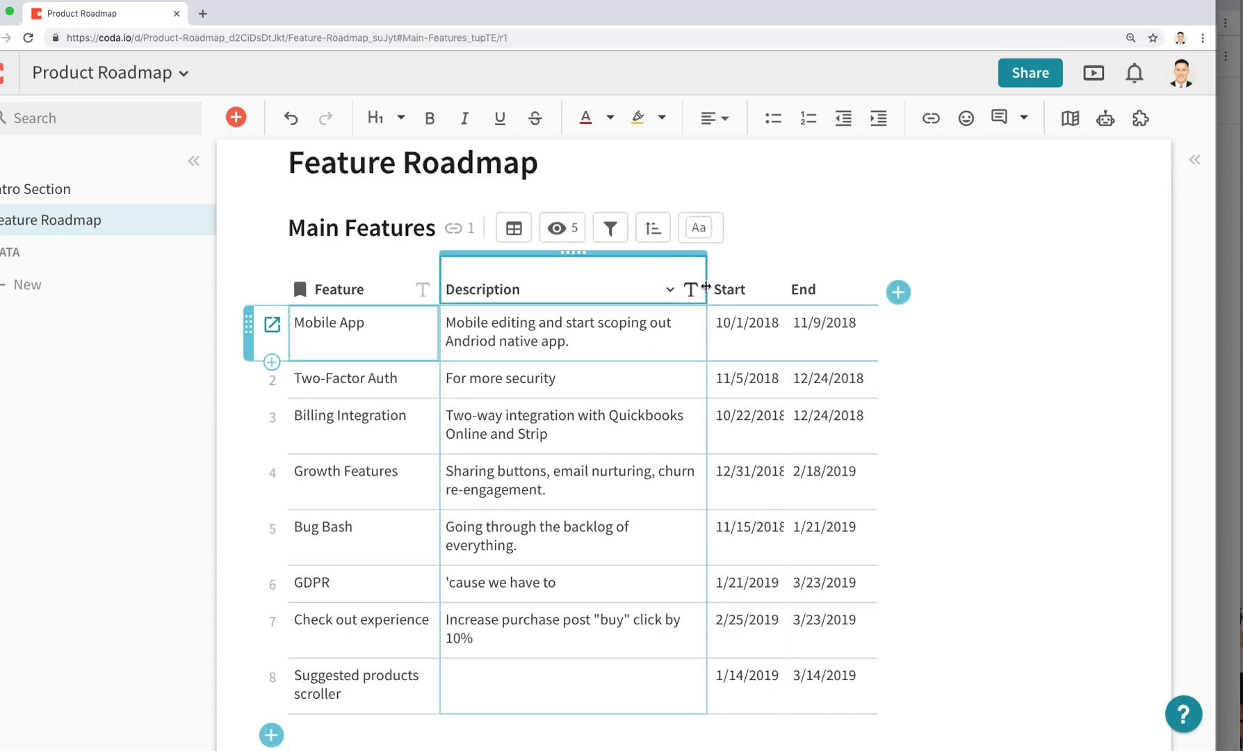
drag(707, 287, 809, 287)
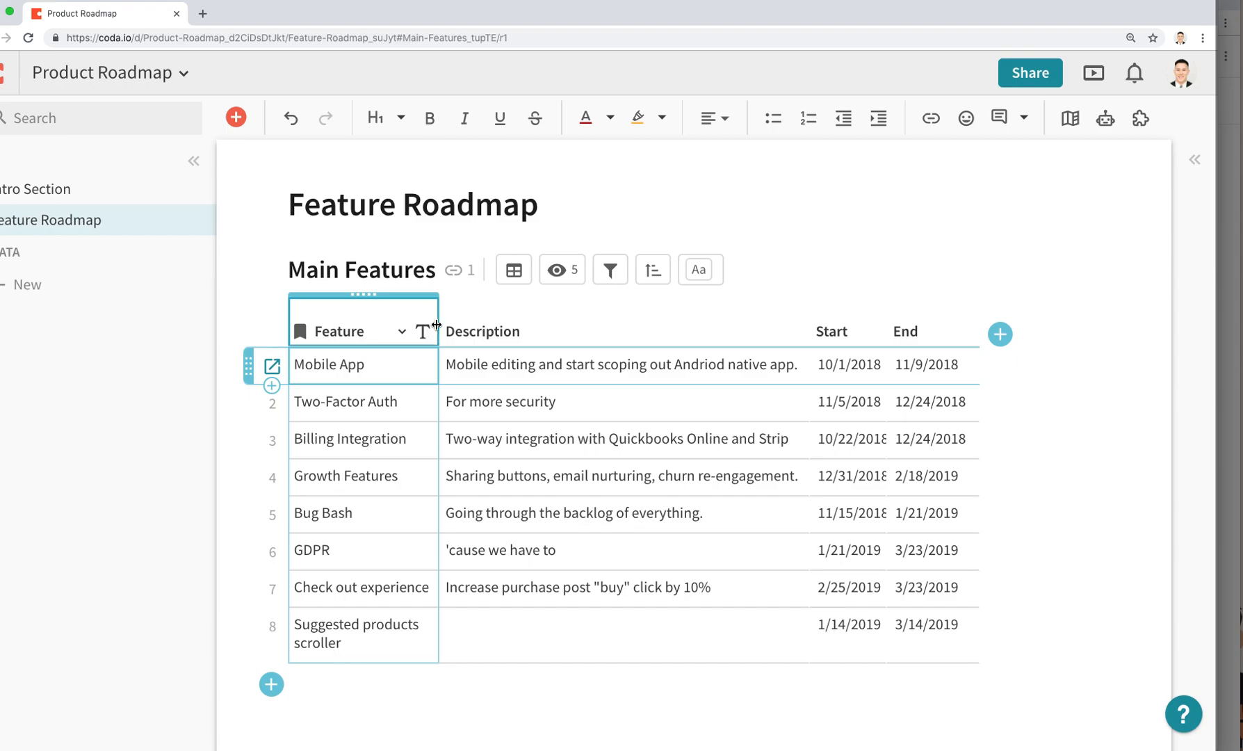
drag(437, 324, 495, 327)
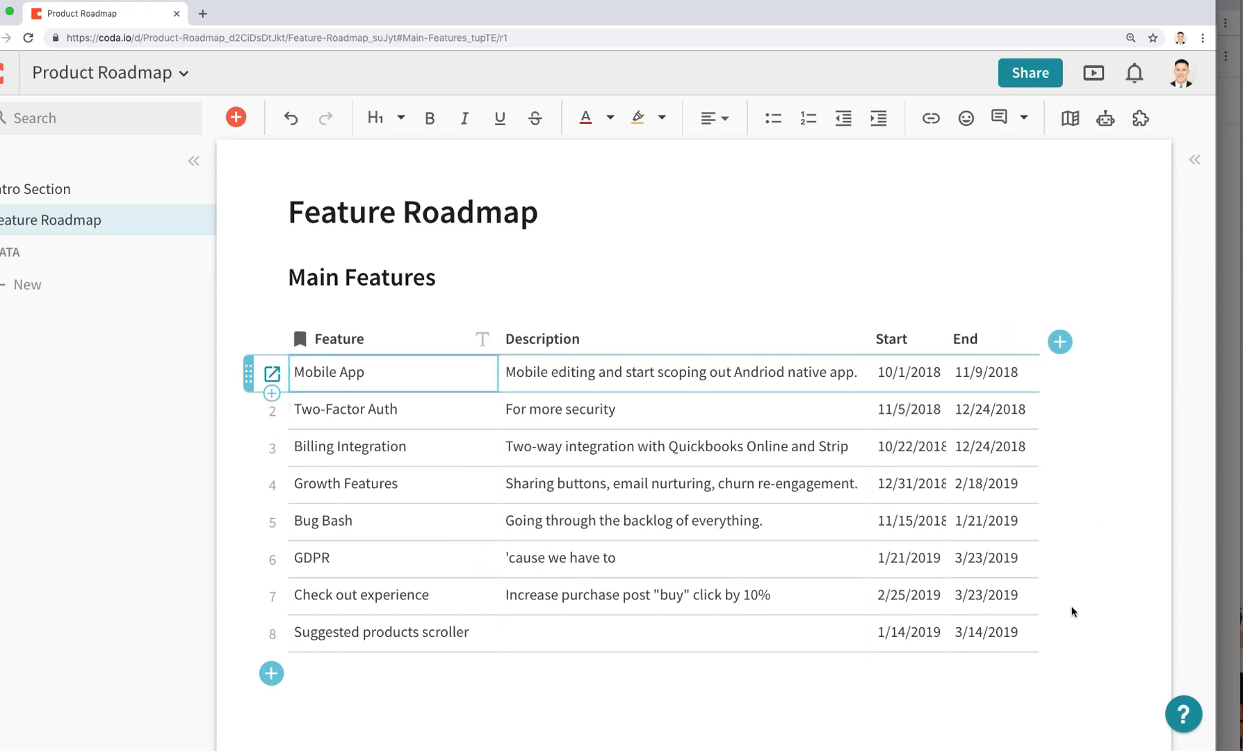
key(super+Tab)
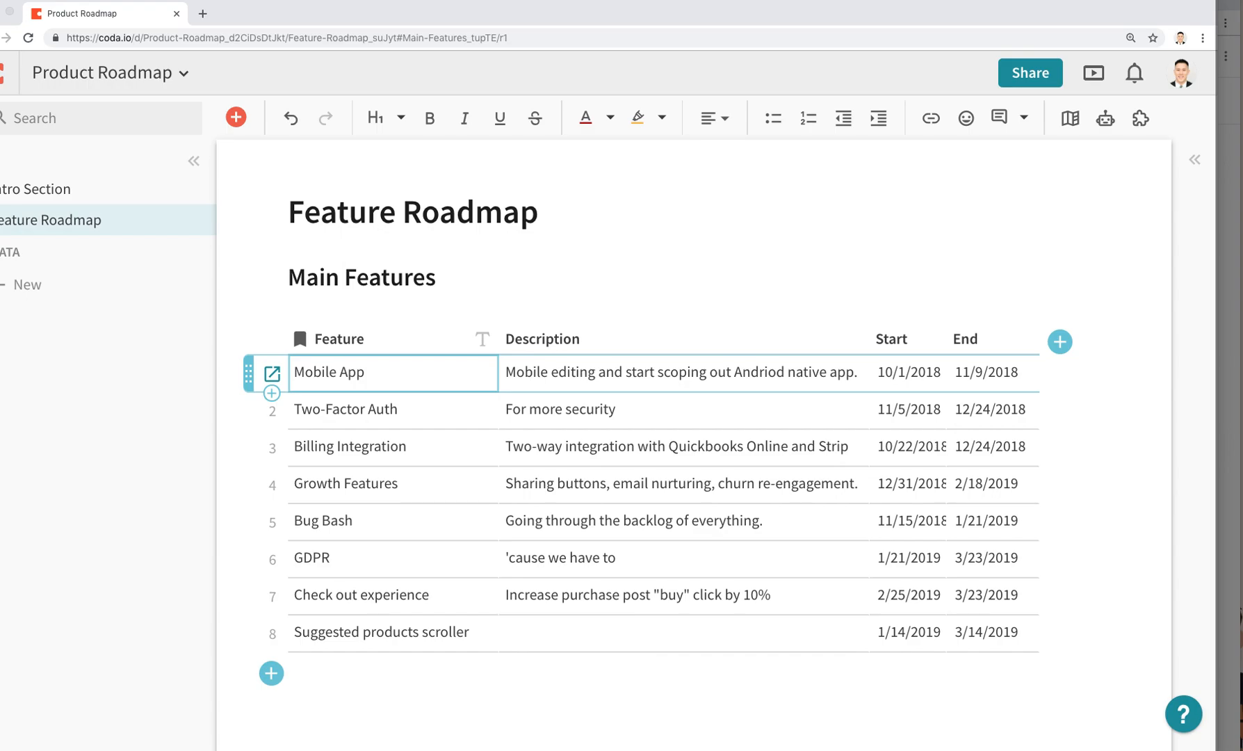
Collapse the section list, insert a Gantt chart of Features below the Main Features table and title it "Timeline".
click(1081, 604)
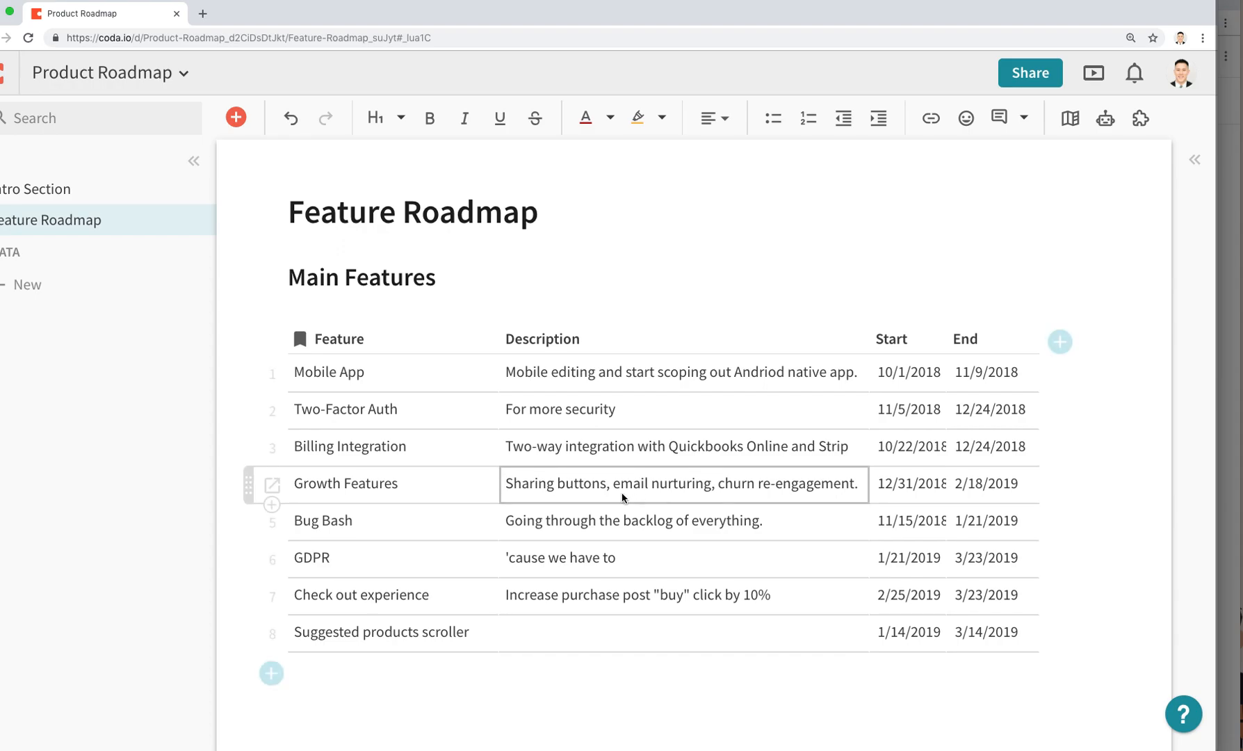
scroll(598, 341, down, 1)
click(193, 161)
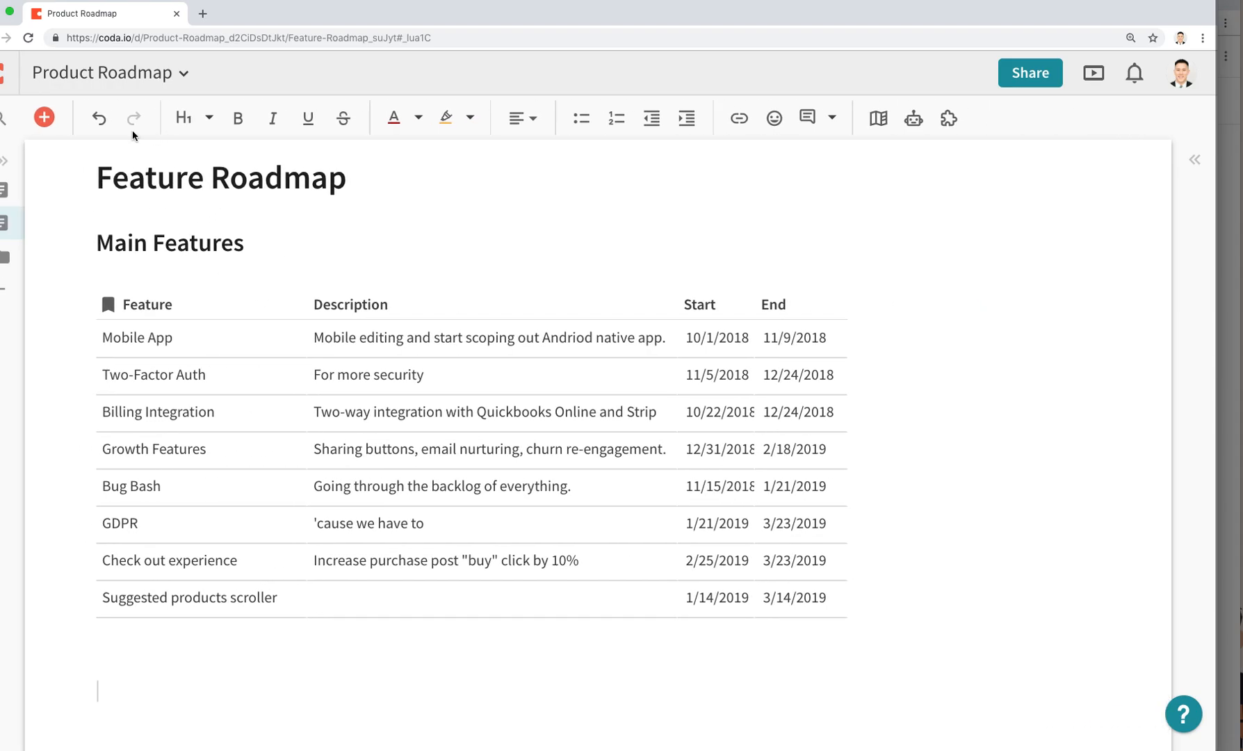
click(44, 117)
mouse_move(114, 265)
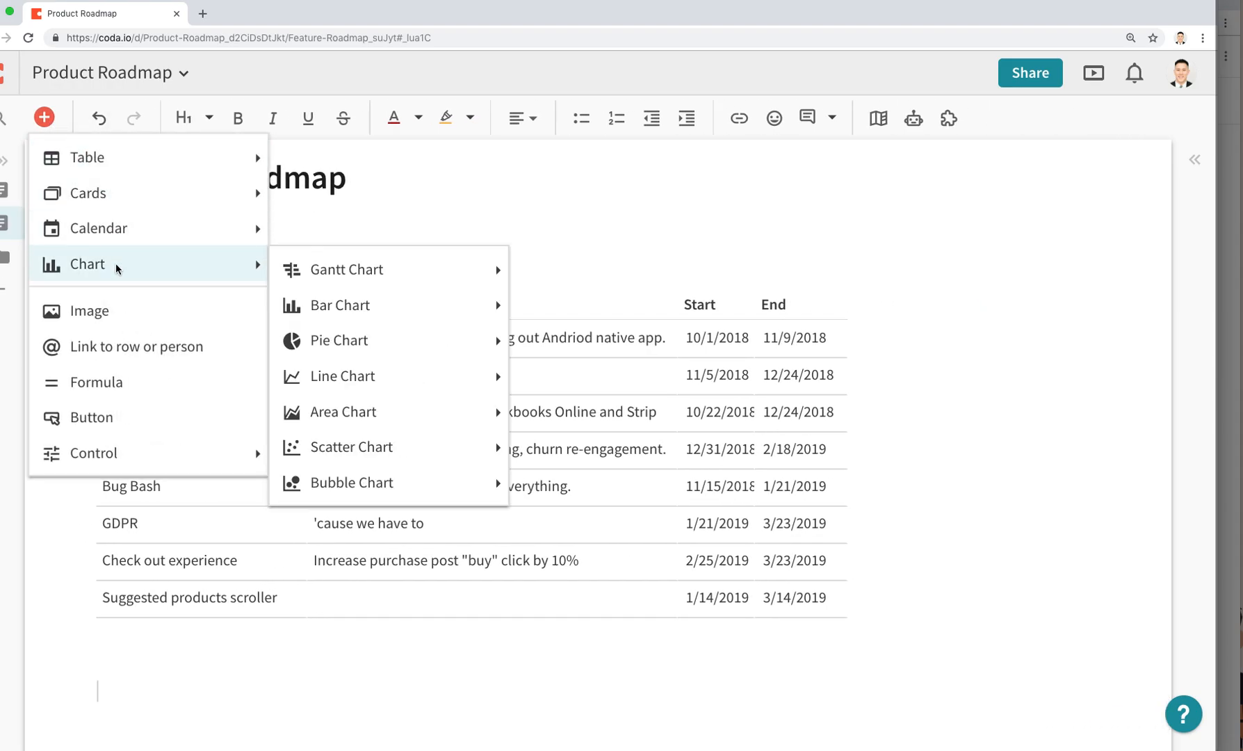
mouse_move(447, 278)
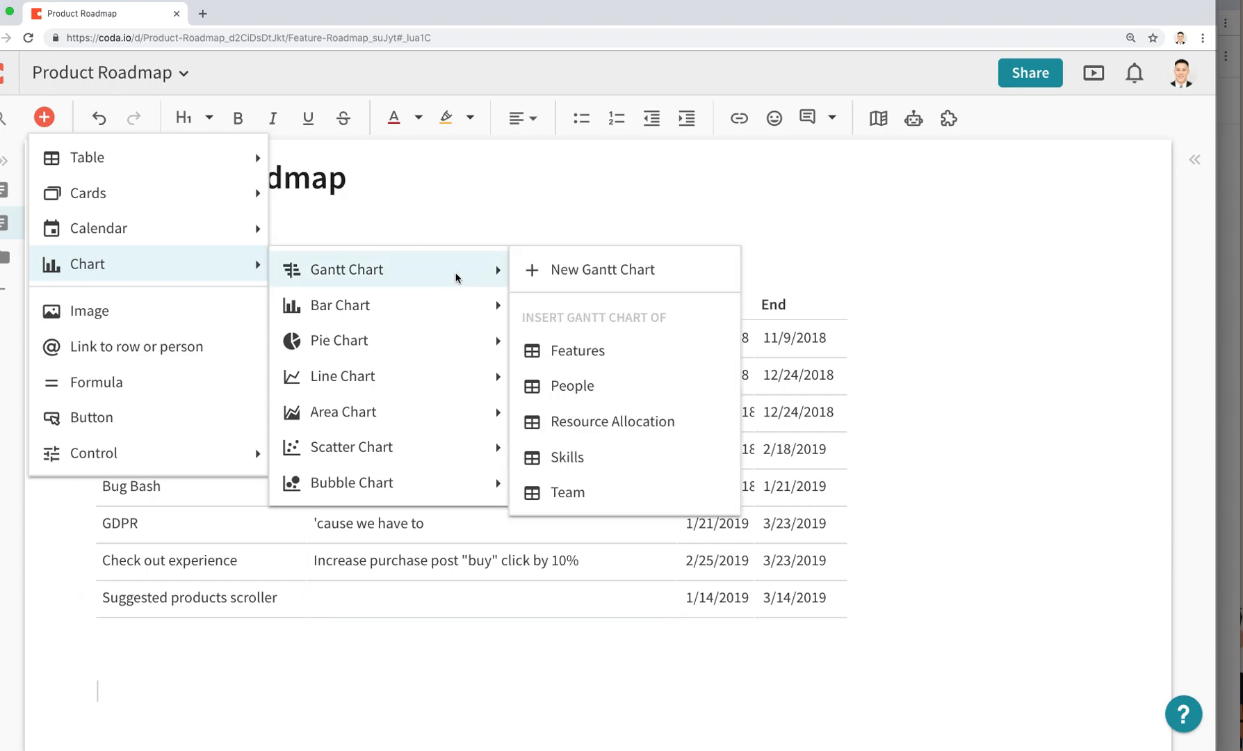
click(616, 350)
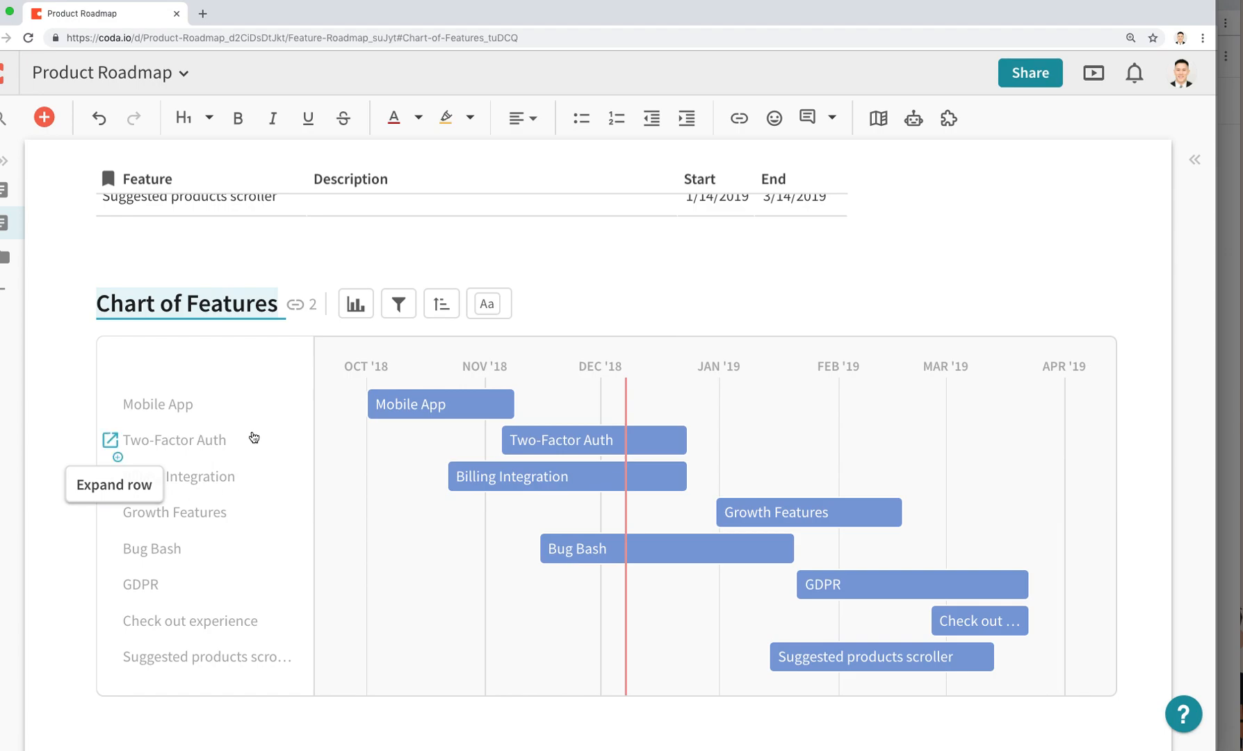
text(Timeline)
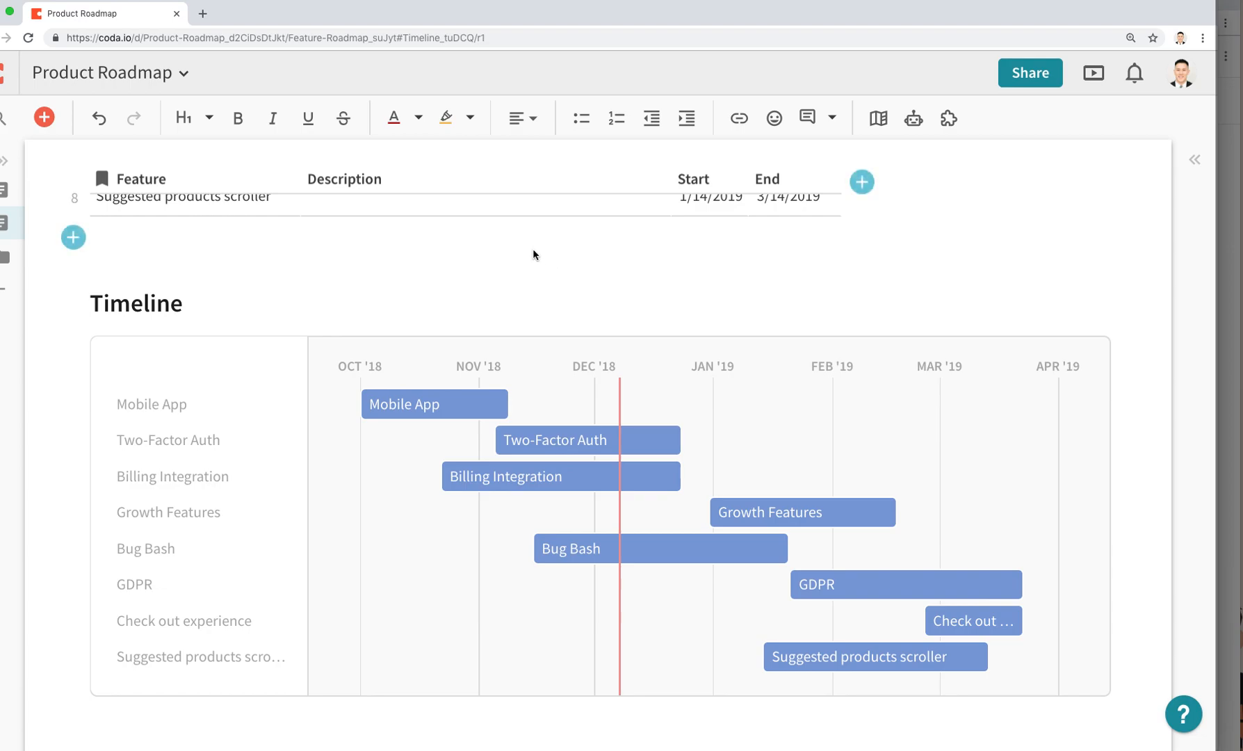
Shift the Suggested products scroller bar in the Timeline chart to run from 12/31/2018 to 2/28/2019.
scroll(537, 454, up, 3)
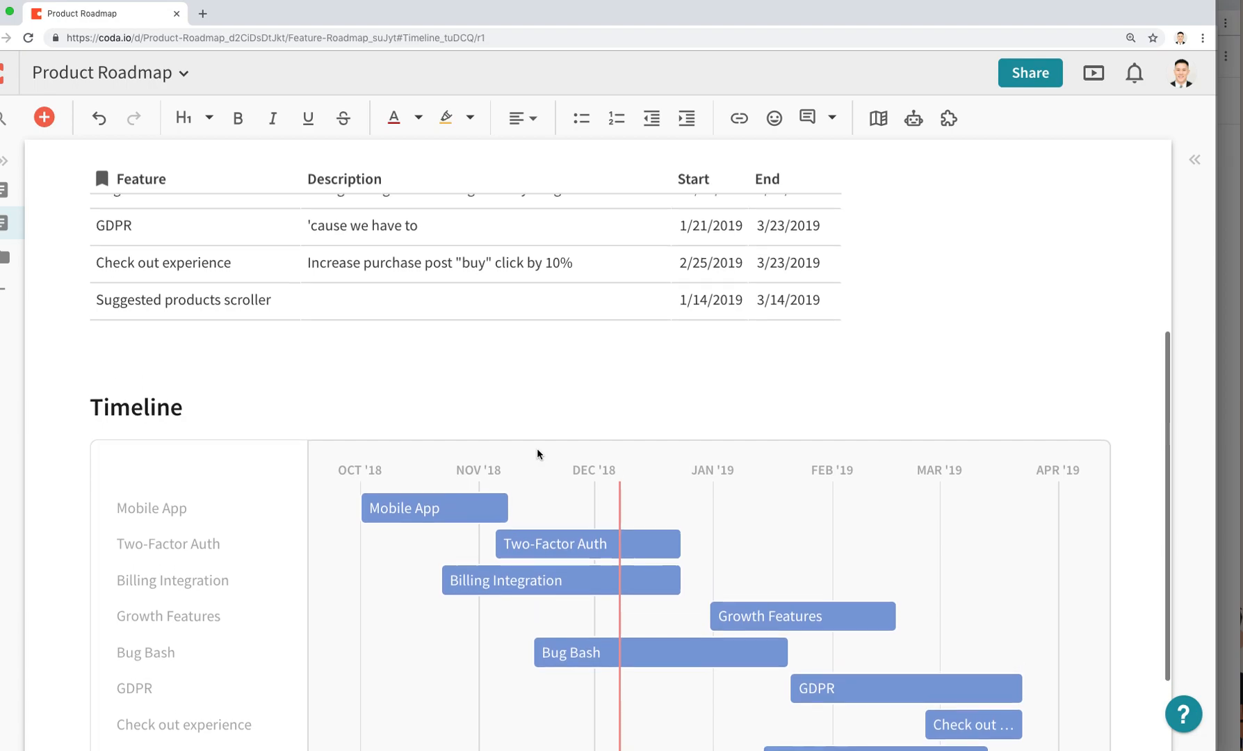
scroll(788, 546, down, 3)
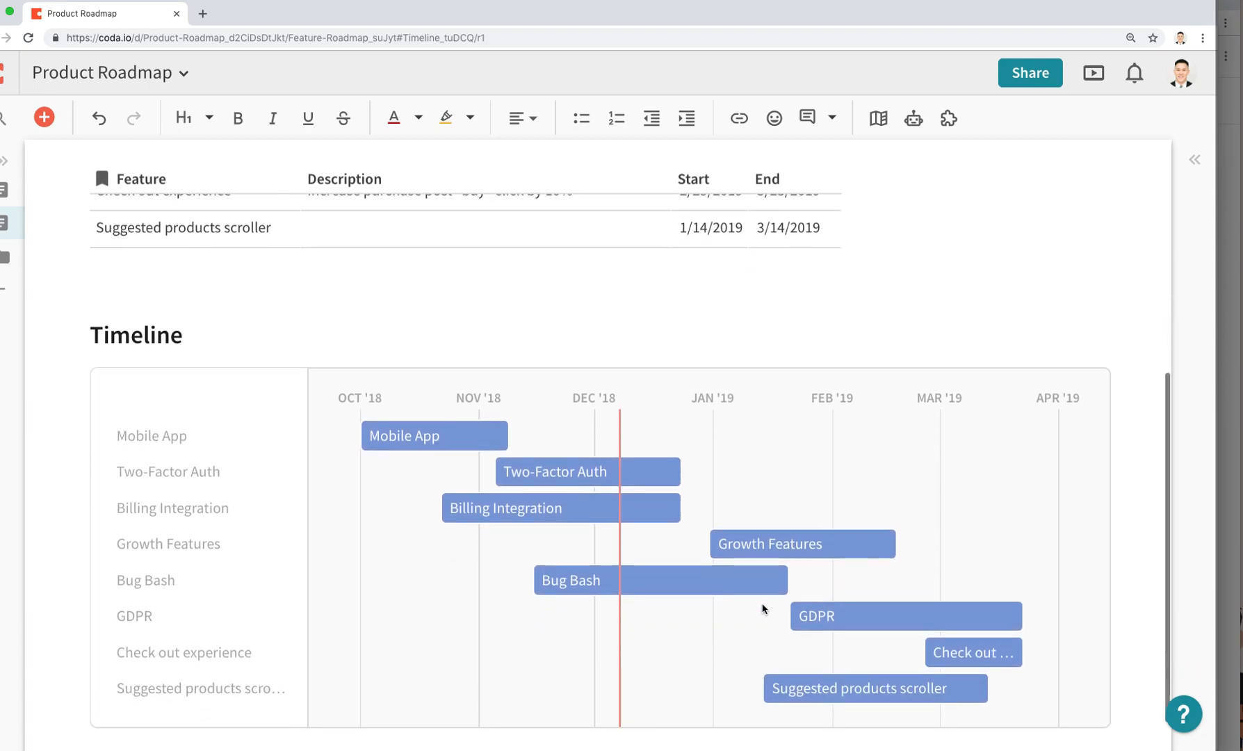
drag(828, 685, 913, 693)
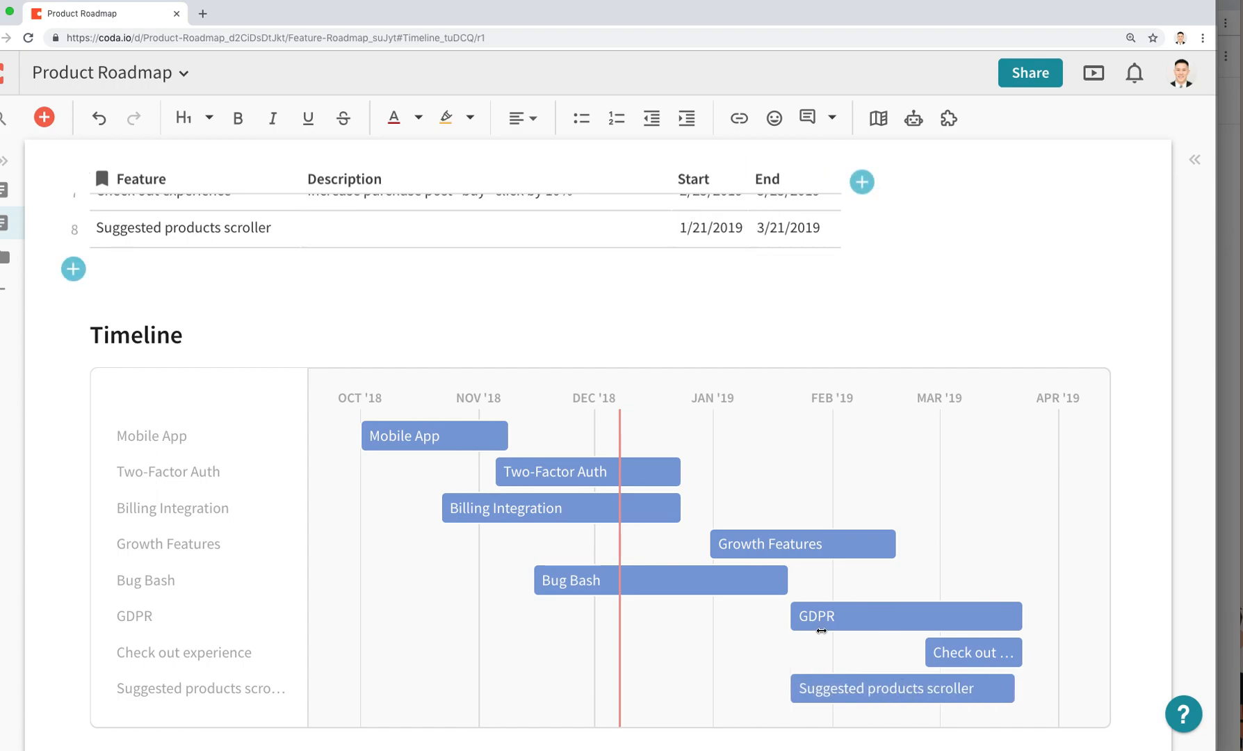
drag(831, 676, 753, 676)
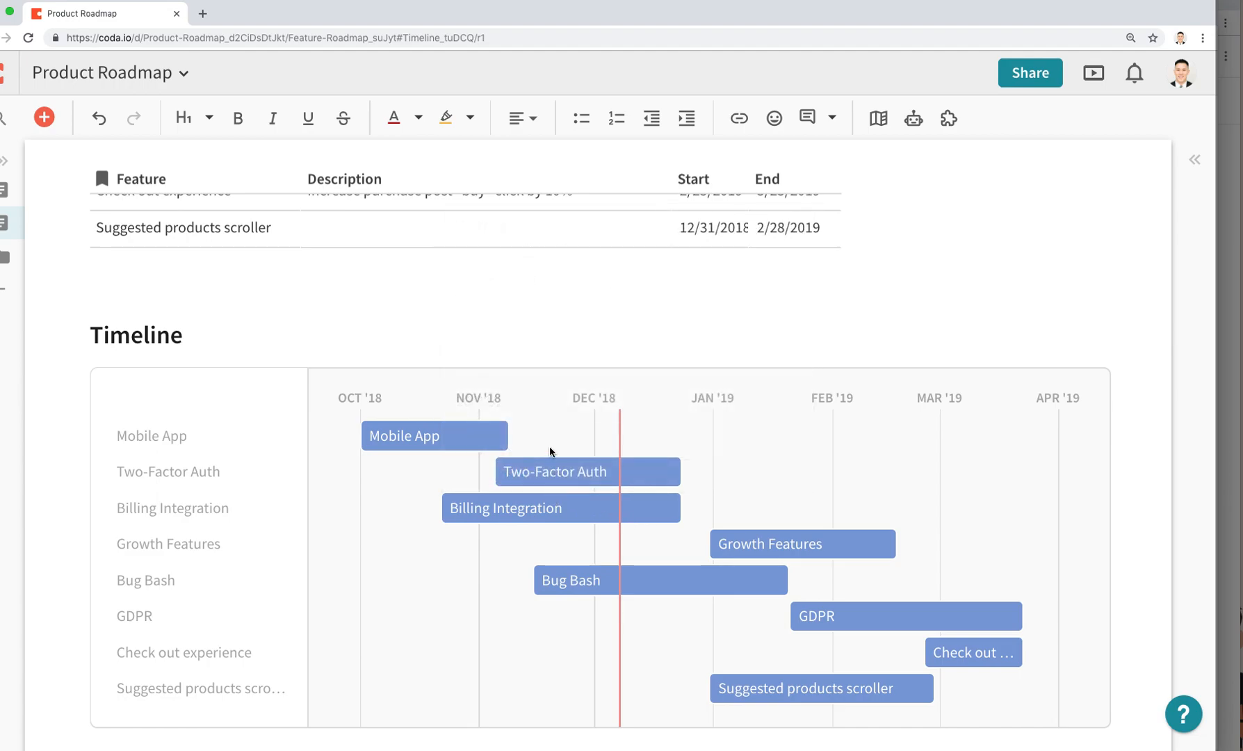
Look through the details card of the Mobile App bar in the Timeline chart.
mouse_move(430, 443)
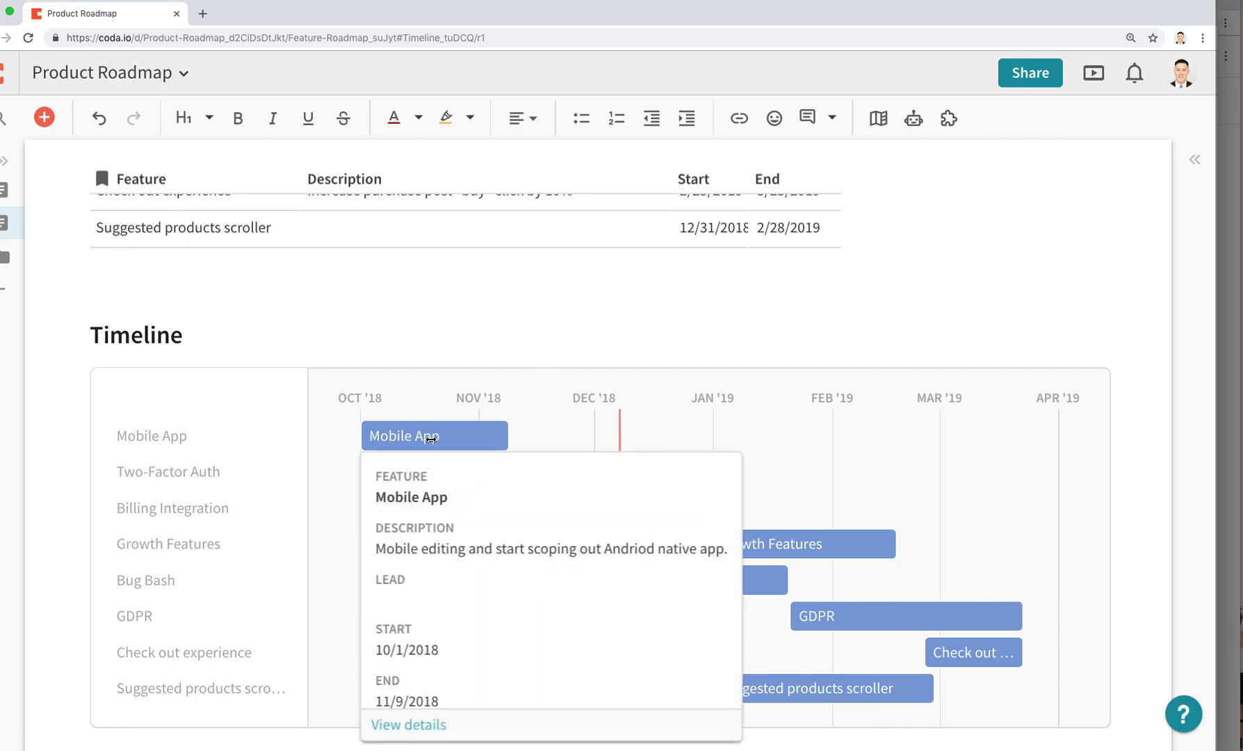
scroll(440, 500, down, 3)
scroll(440, 524, up, 3)
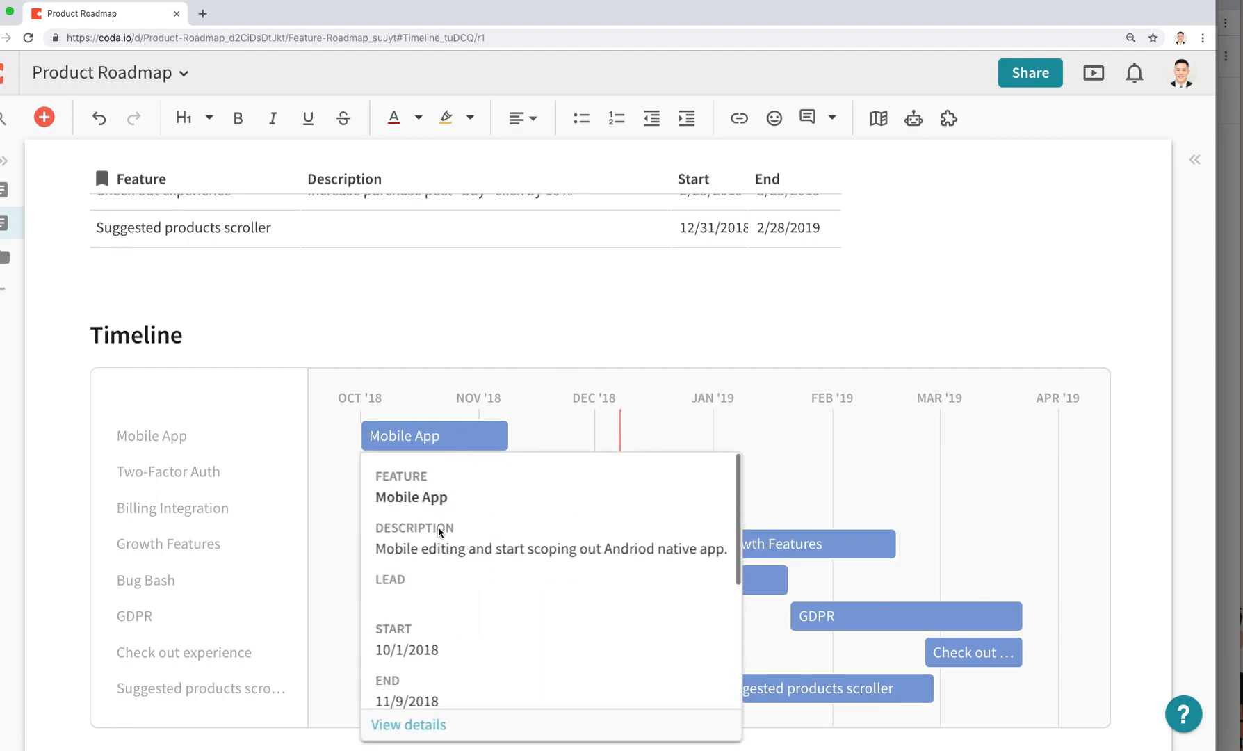
scroll(439, 528, down, 5)
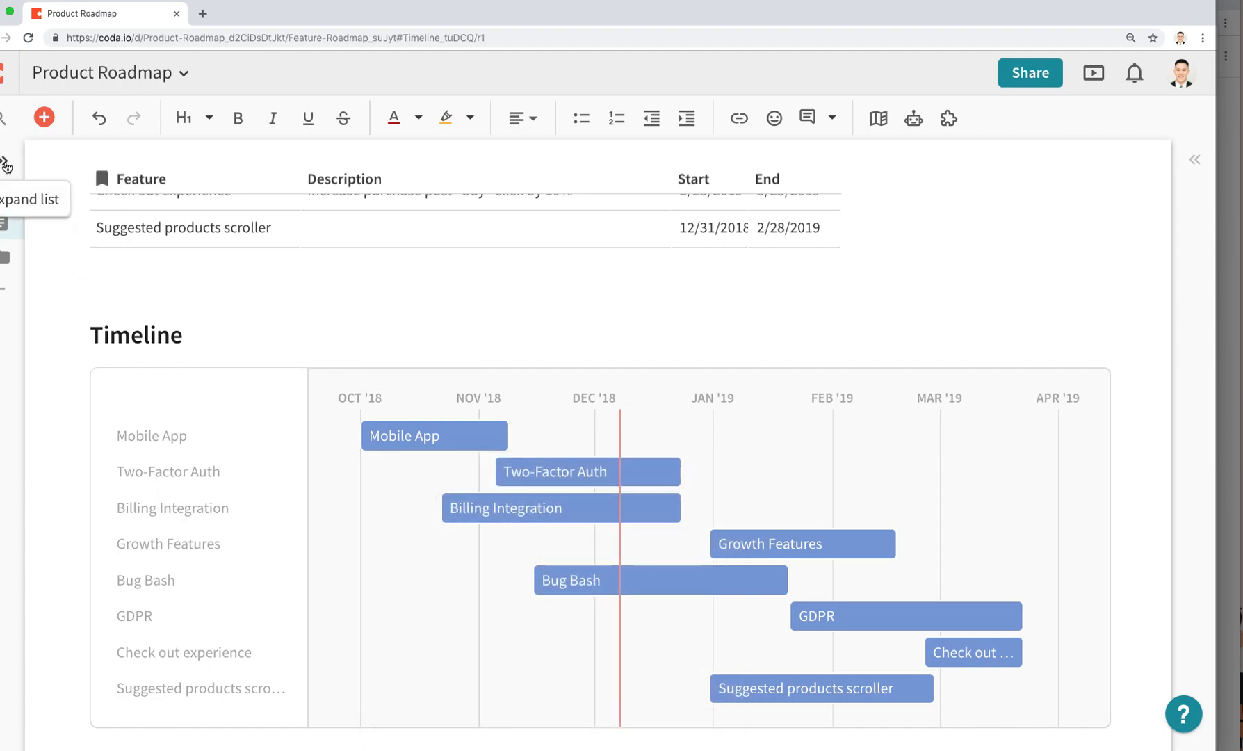
Expand the section list and add a new section named "Assign Work" below Feature Roadmap.
click(7, 163)
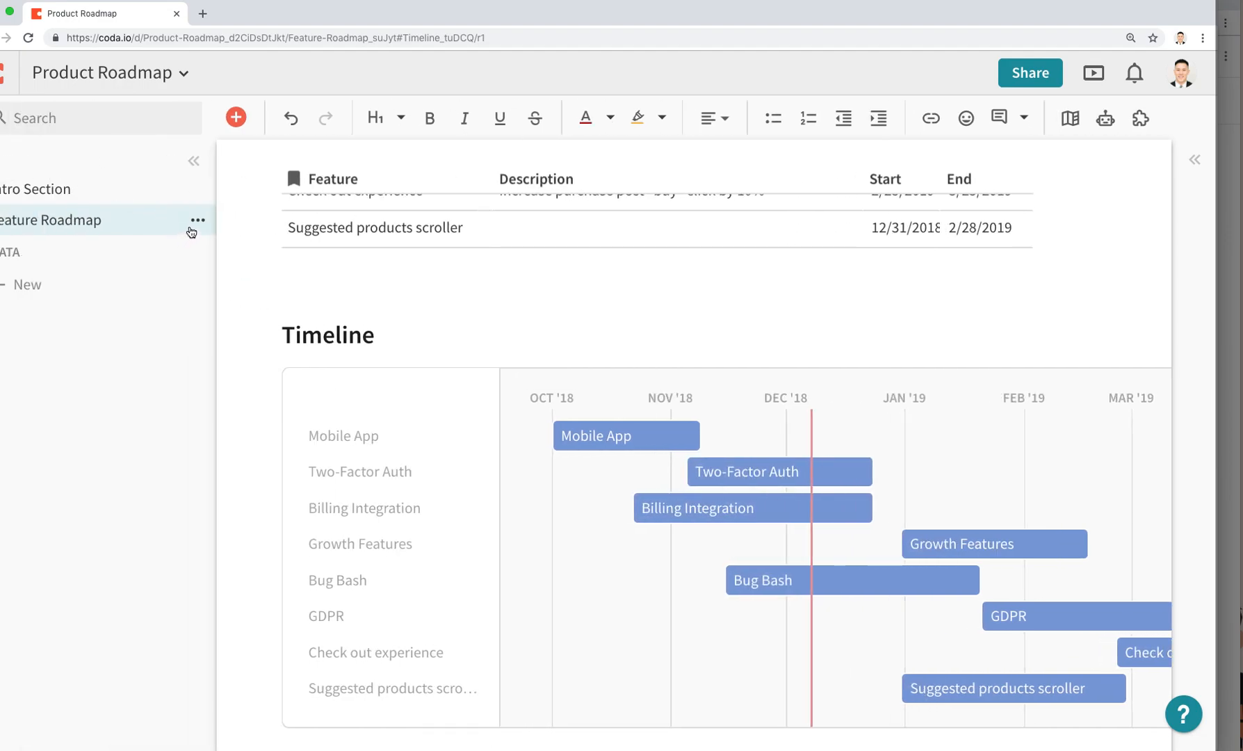
click(197, 219)
click(240, 360)
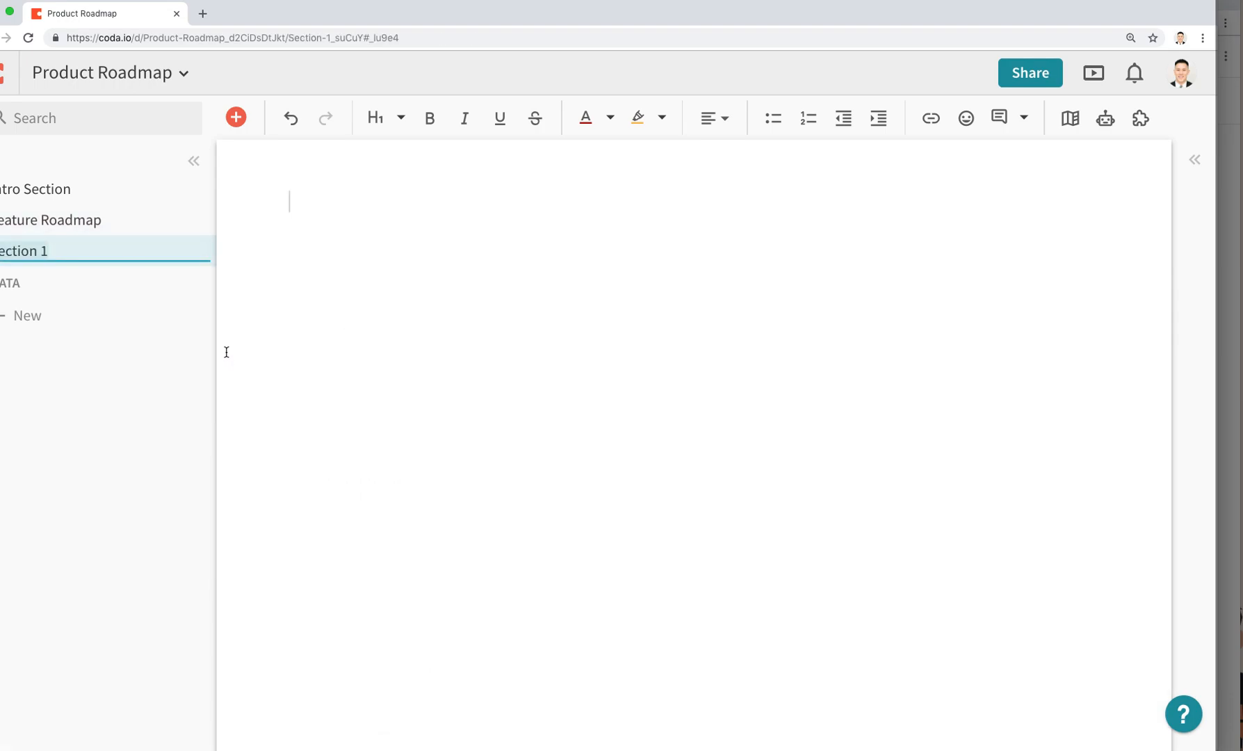
key(BackSpace)
text(Assign WOrk)
key(Return)
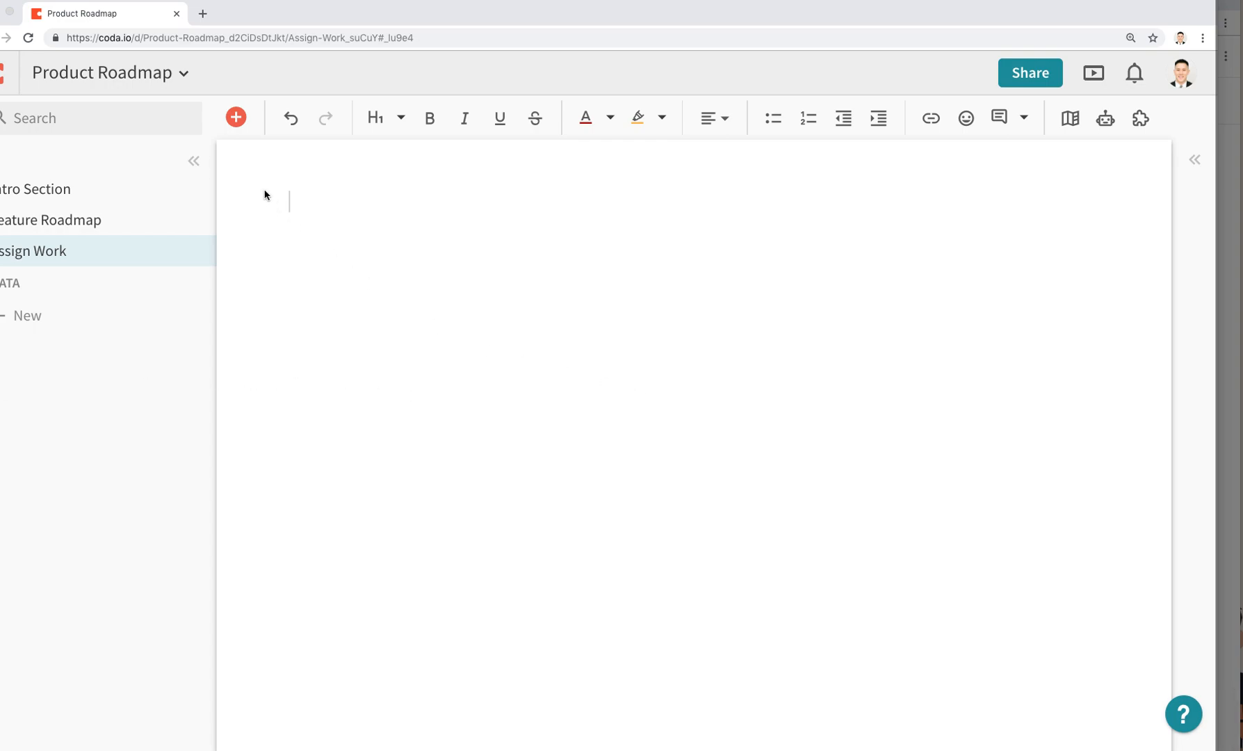
Narrow the section list and insert a table view of Resource Allocation in the Assign Work section.
drag(214, 182, 158, 189)
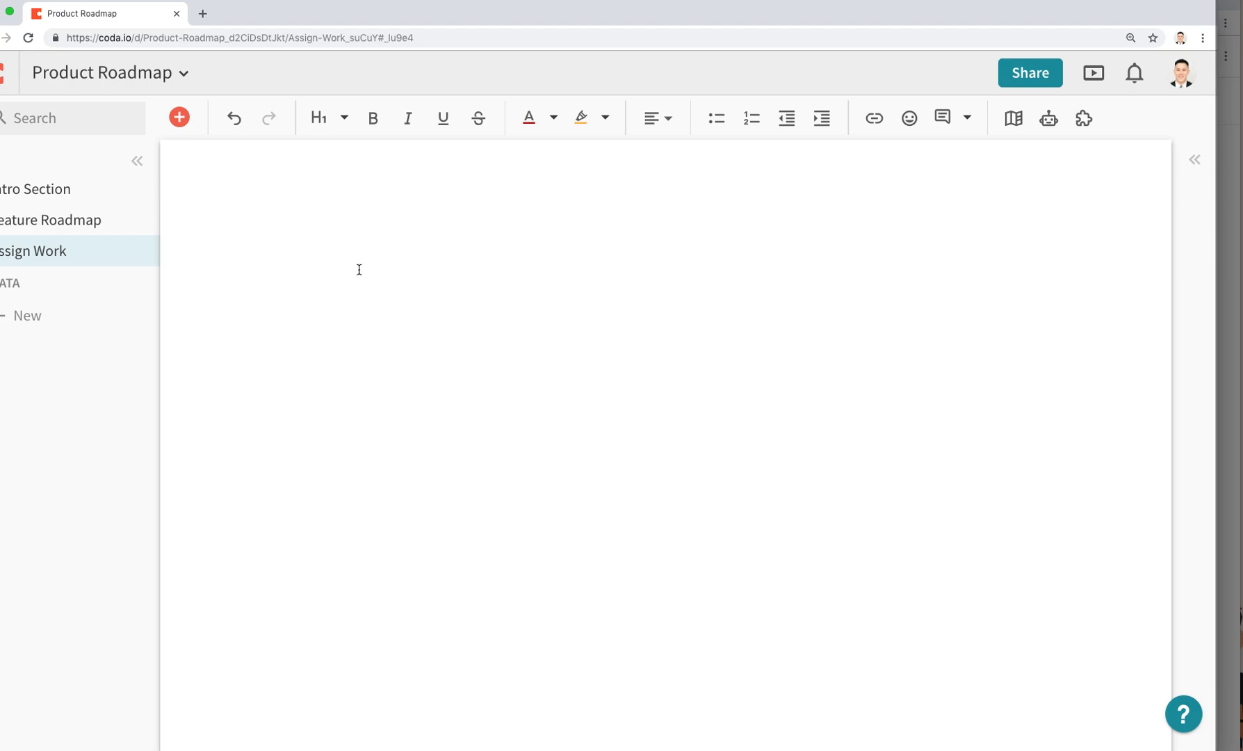
click(180, 118)
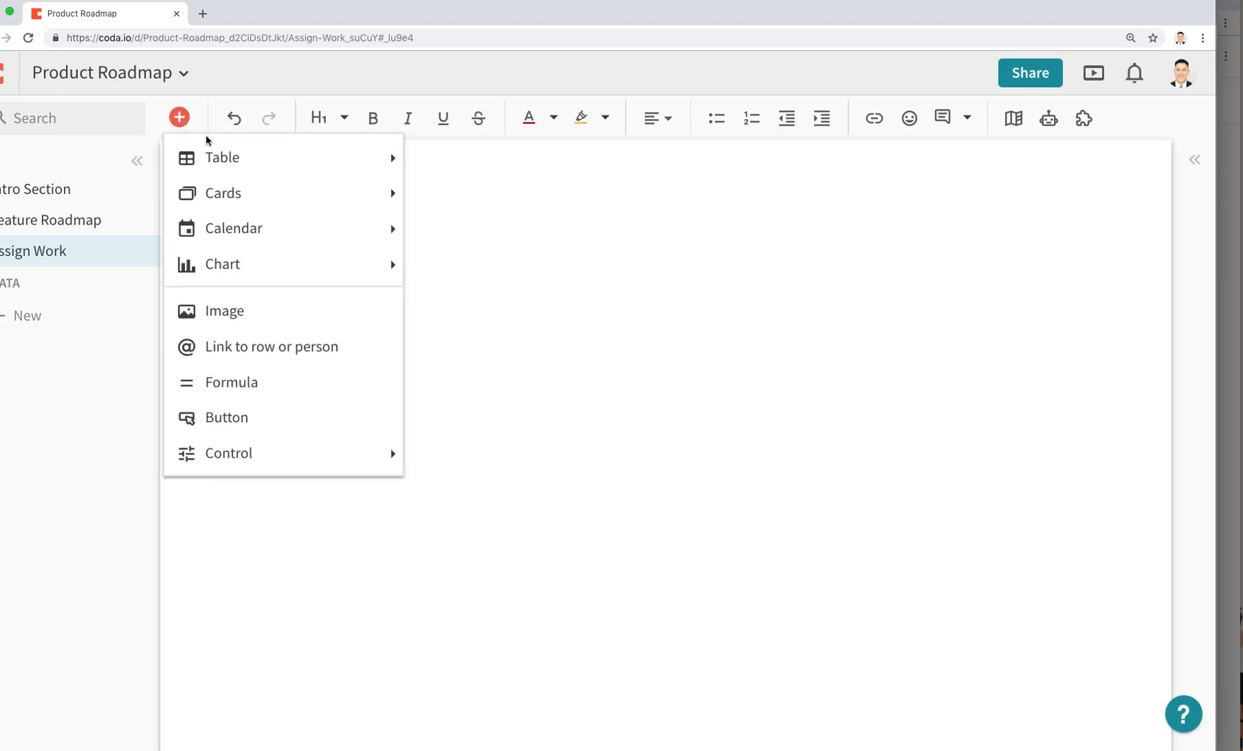
mouse_move(207, 147)
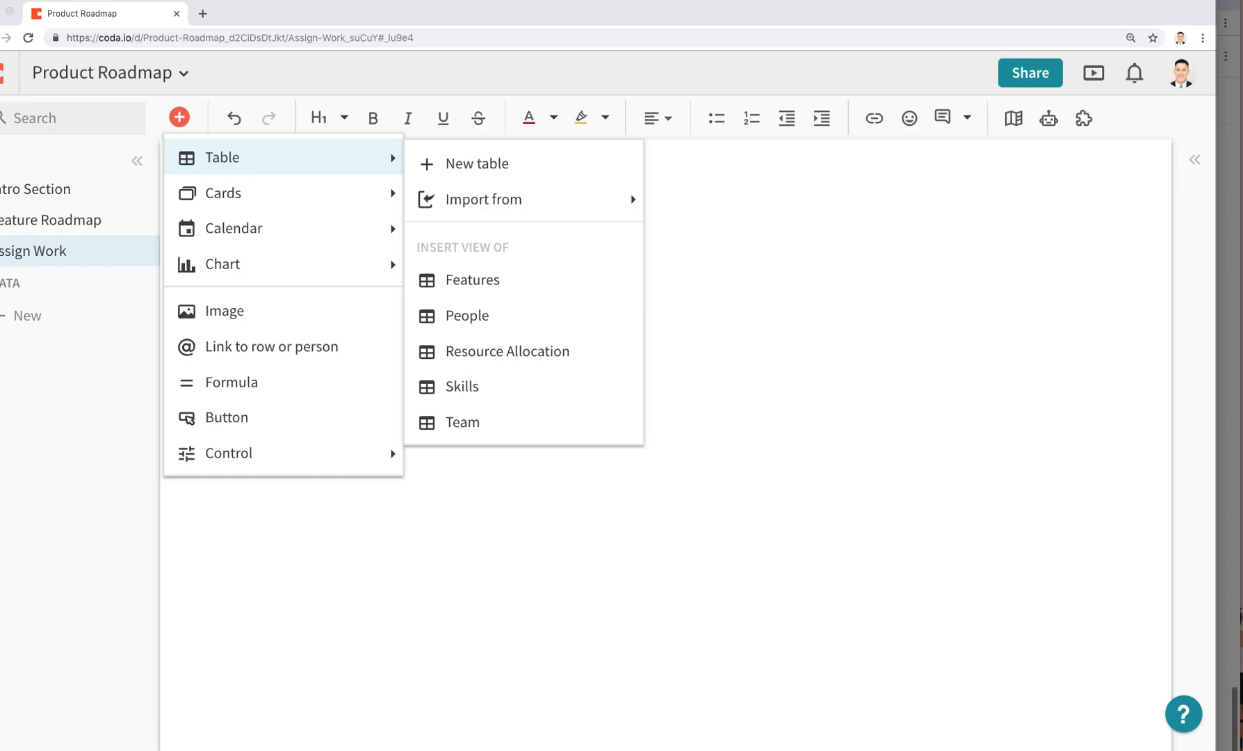
click(516, 347)
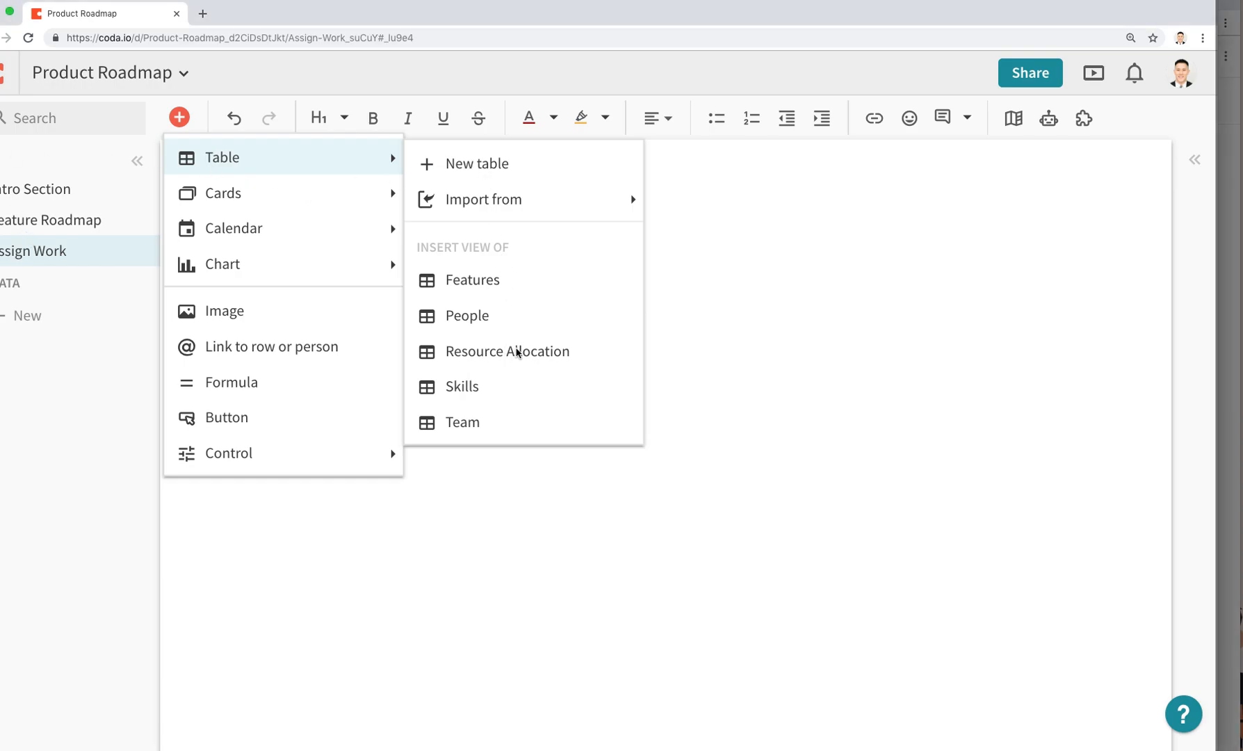
click(516, 352)
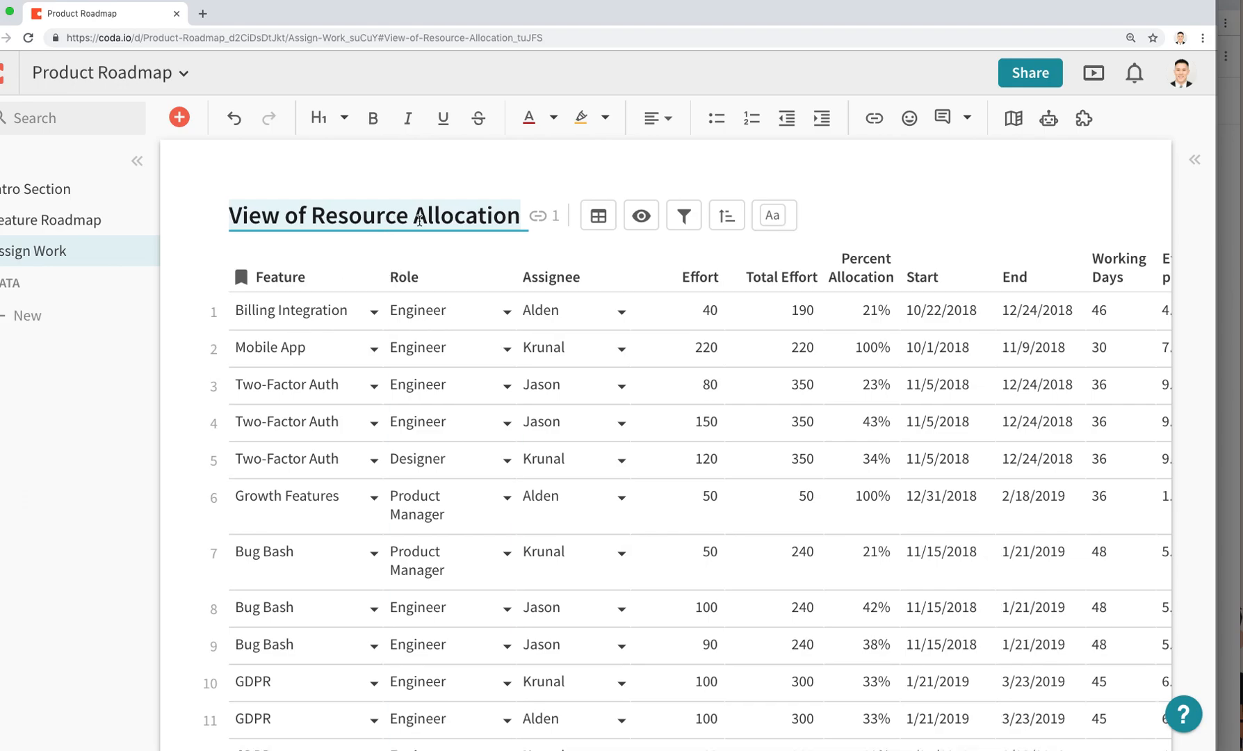
key(Return)
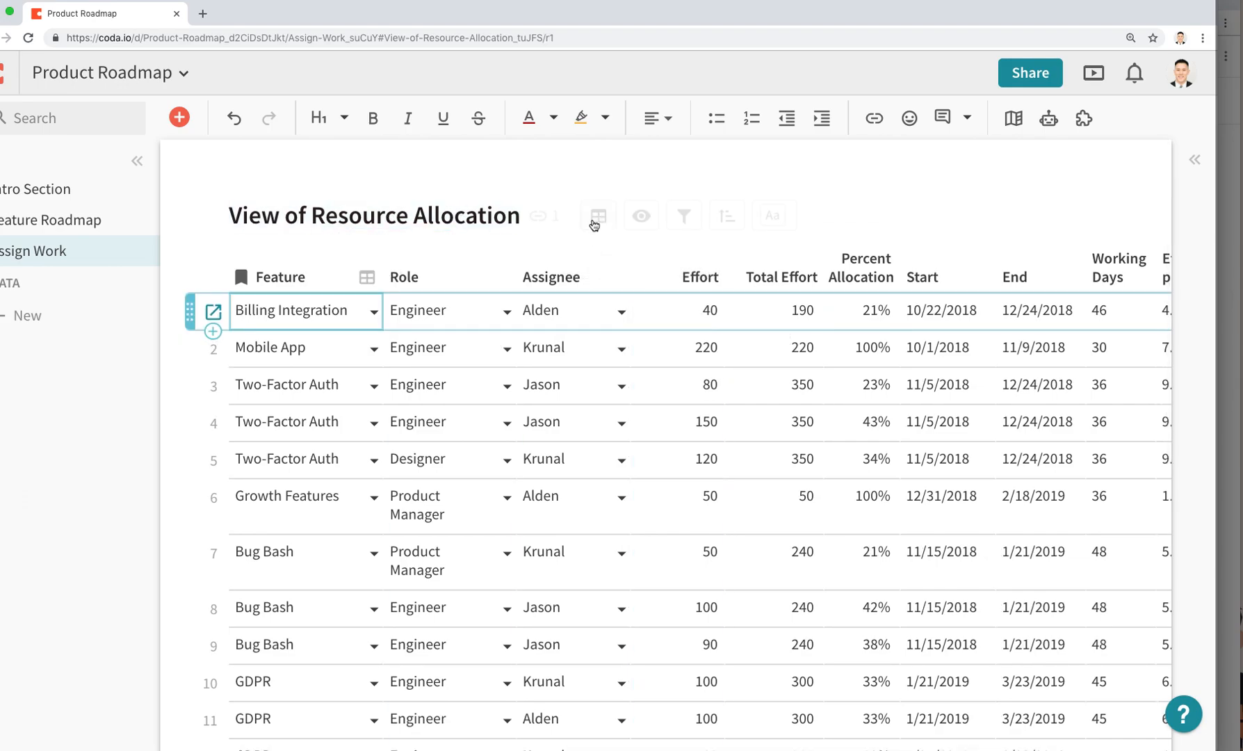
Turn off the title of the Resource Allocation view and place the cursor on the empty line above it.
click(596, 217)
click(1043, 328)
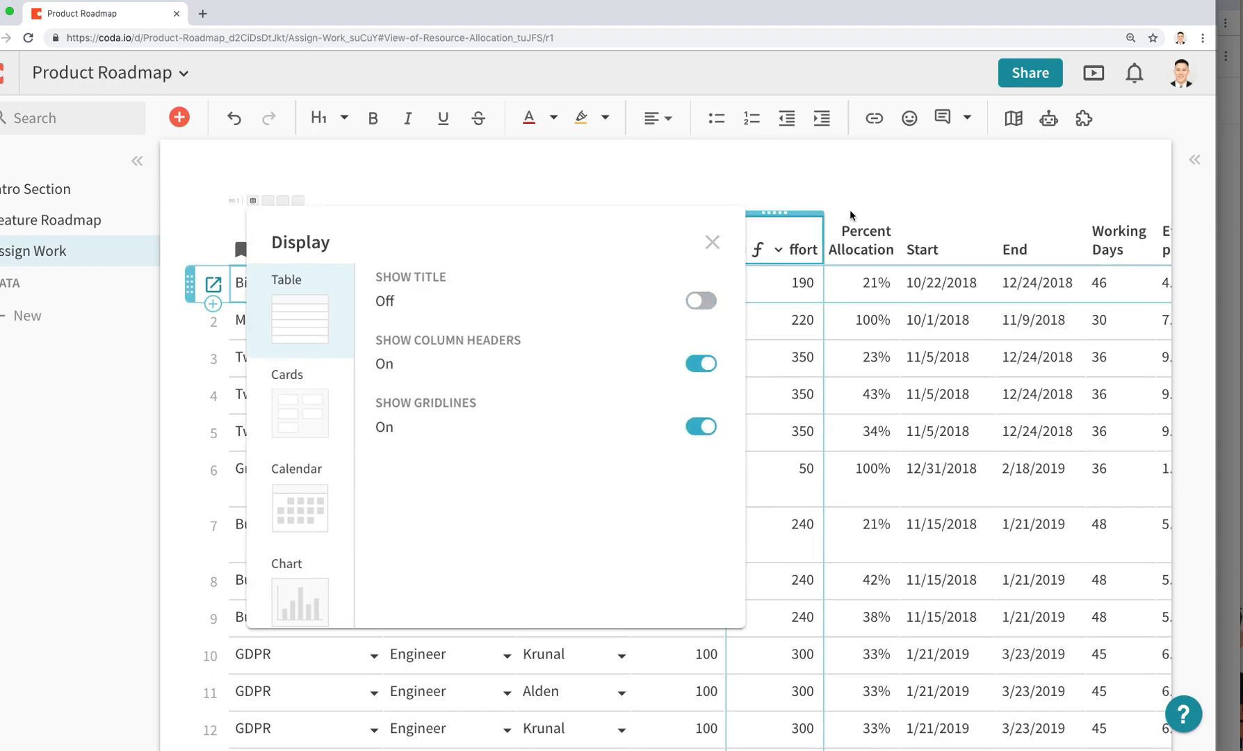
click(688, 208)
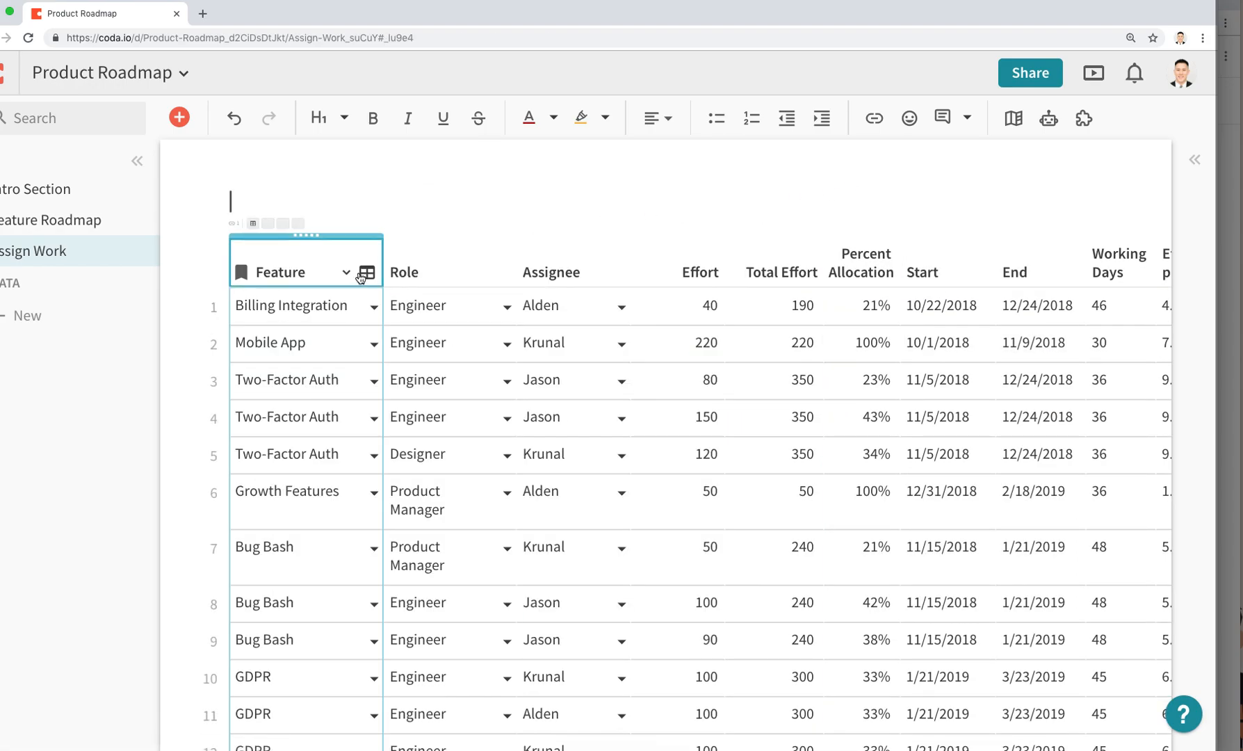
Group the Resource Allocation view by the Feature column along the left and look through the grouped rows.
click(345, 273)
mouse_move(486, 389)
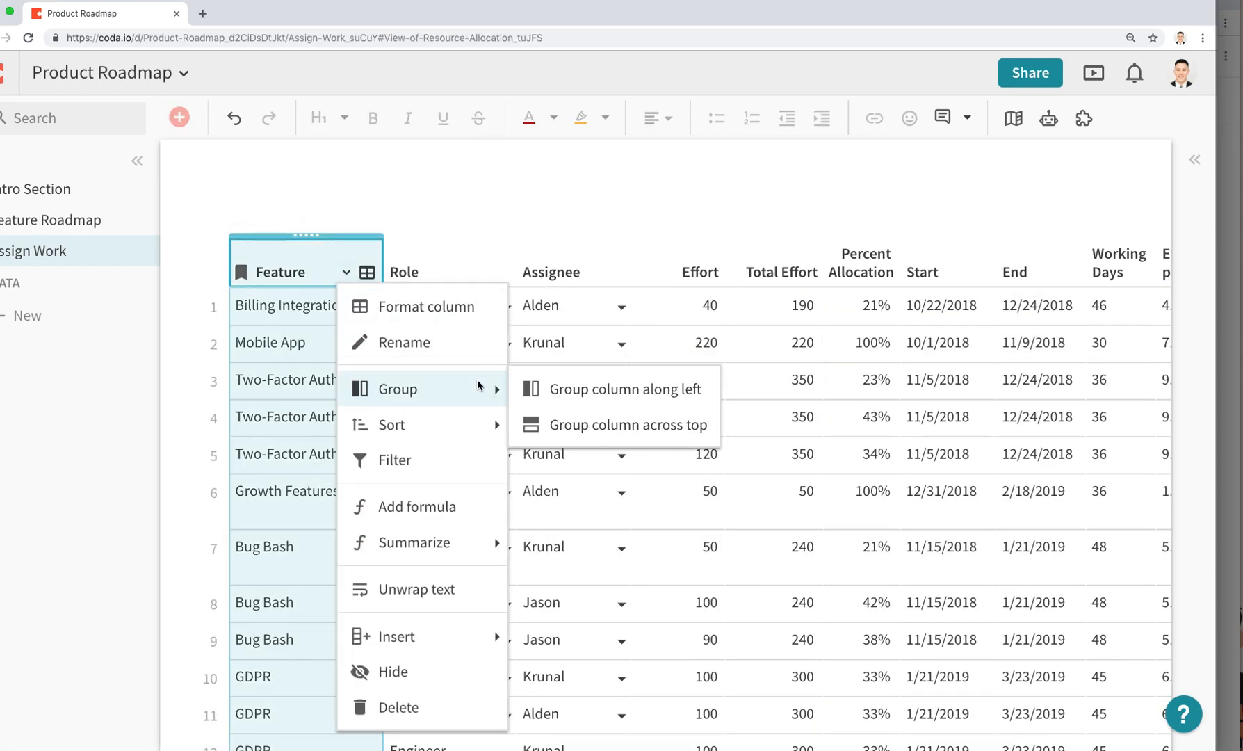
click(558, 391)
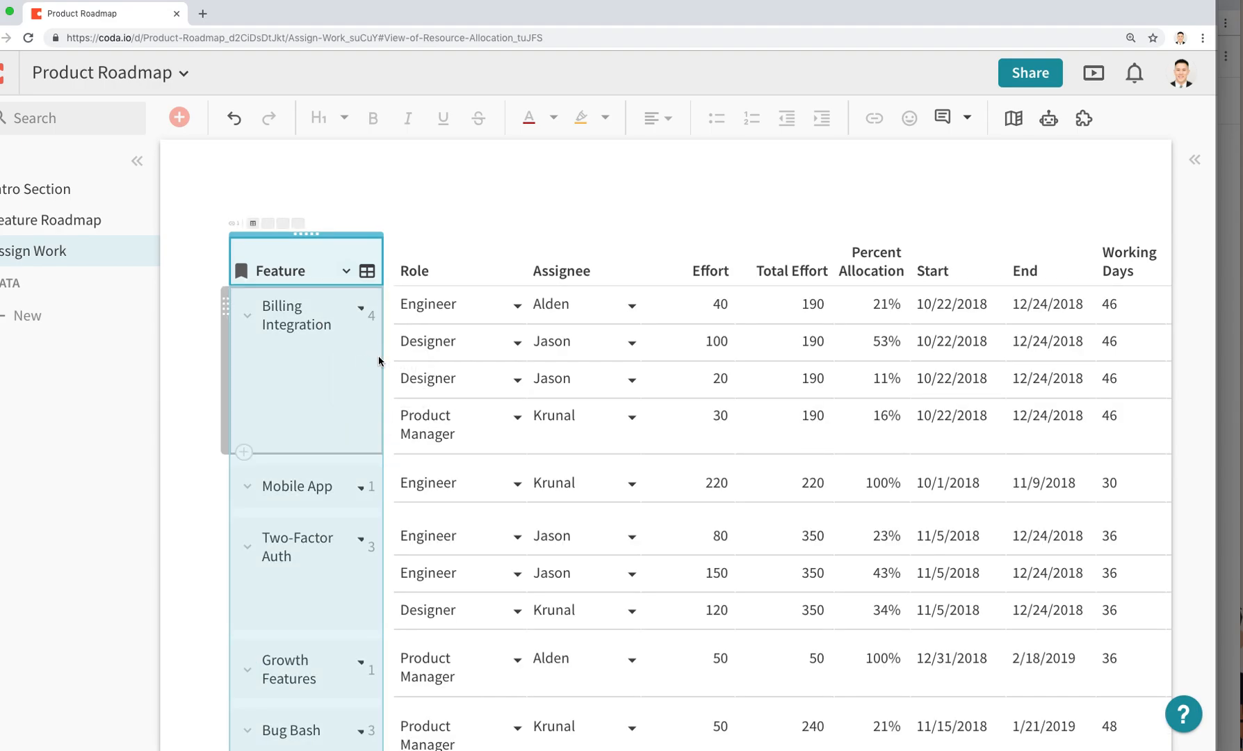
scroll(365, 386, down, 3)
scroll(360, 392, down, 7)
scroll(361, 392, up, 10)
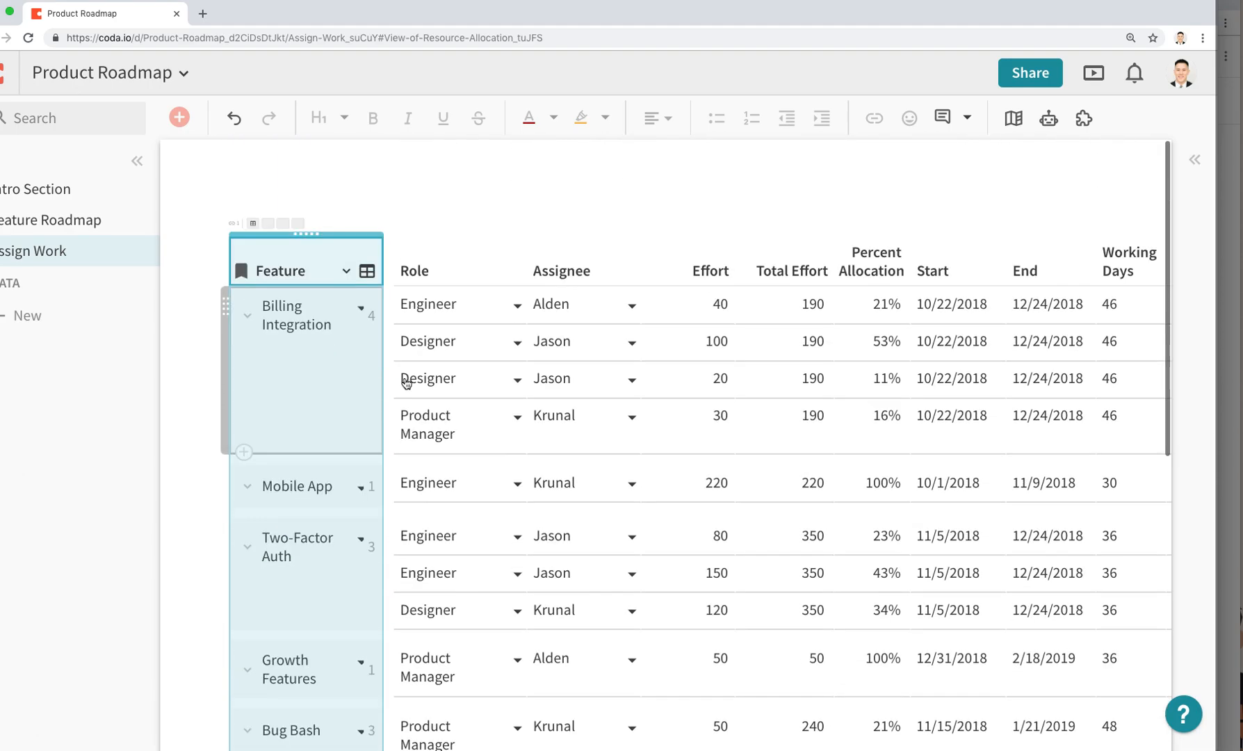
Toggle the Effort column off and on again in the view's column visibility settings, and hide the Total Effort column.
click(341, 210)
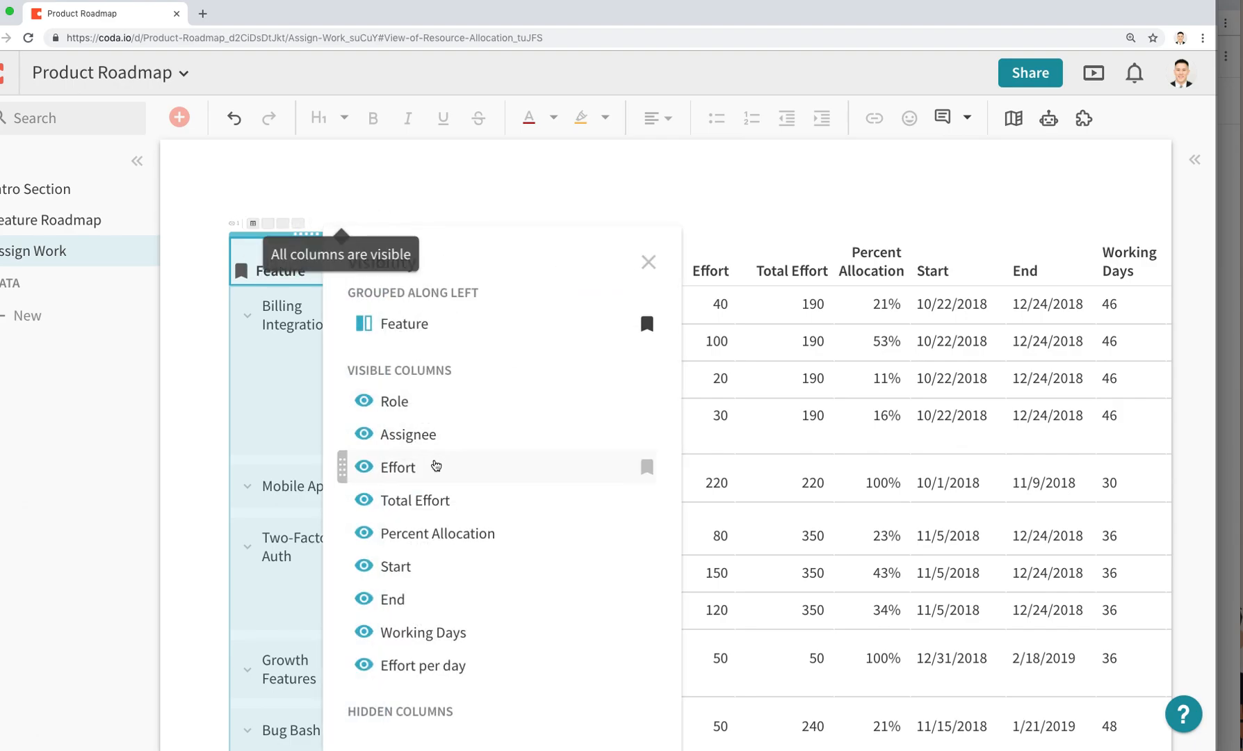
click(435, 465)
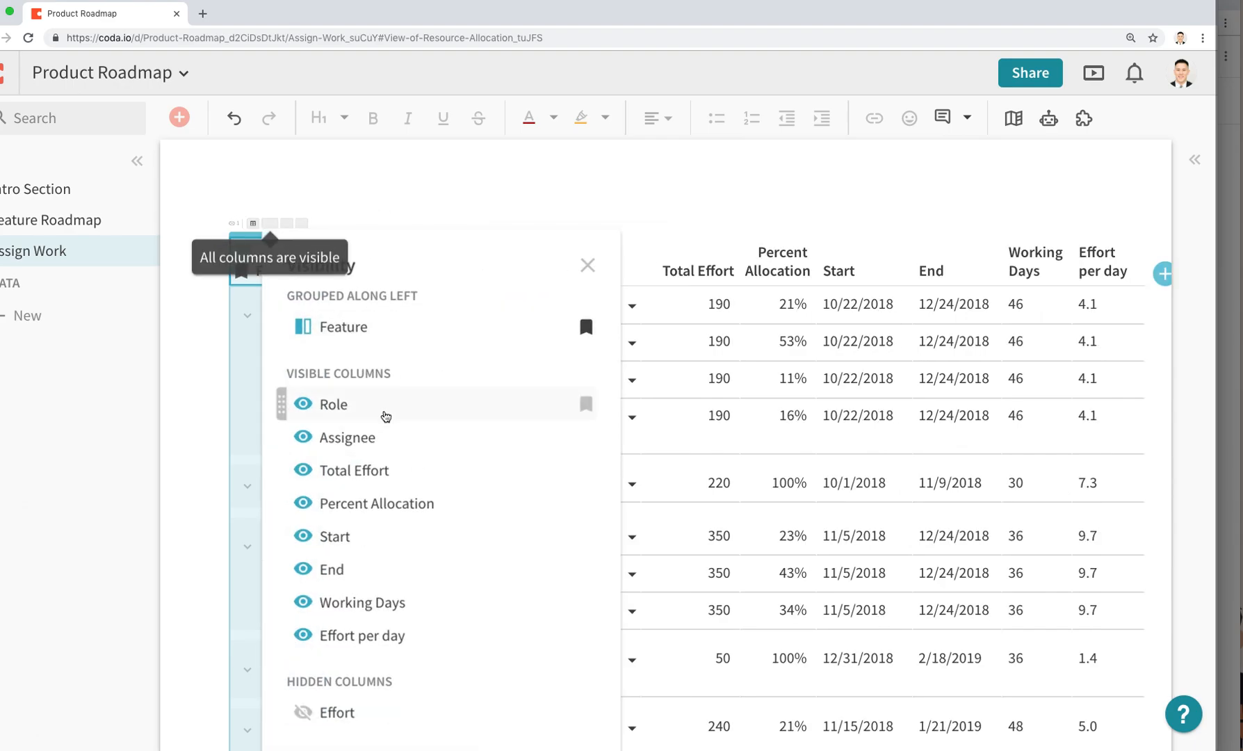
click(354, 712)
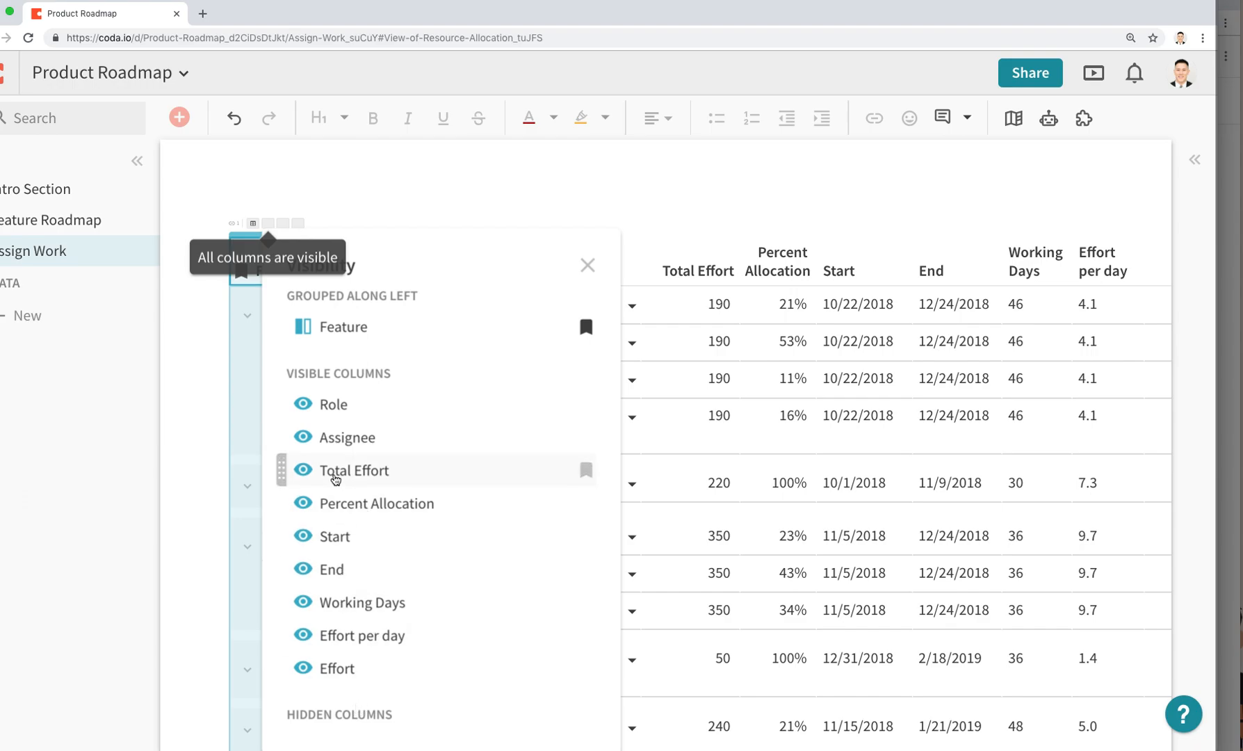
click(334, 473)
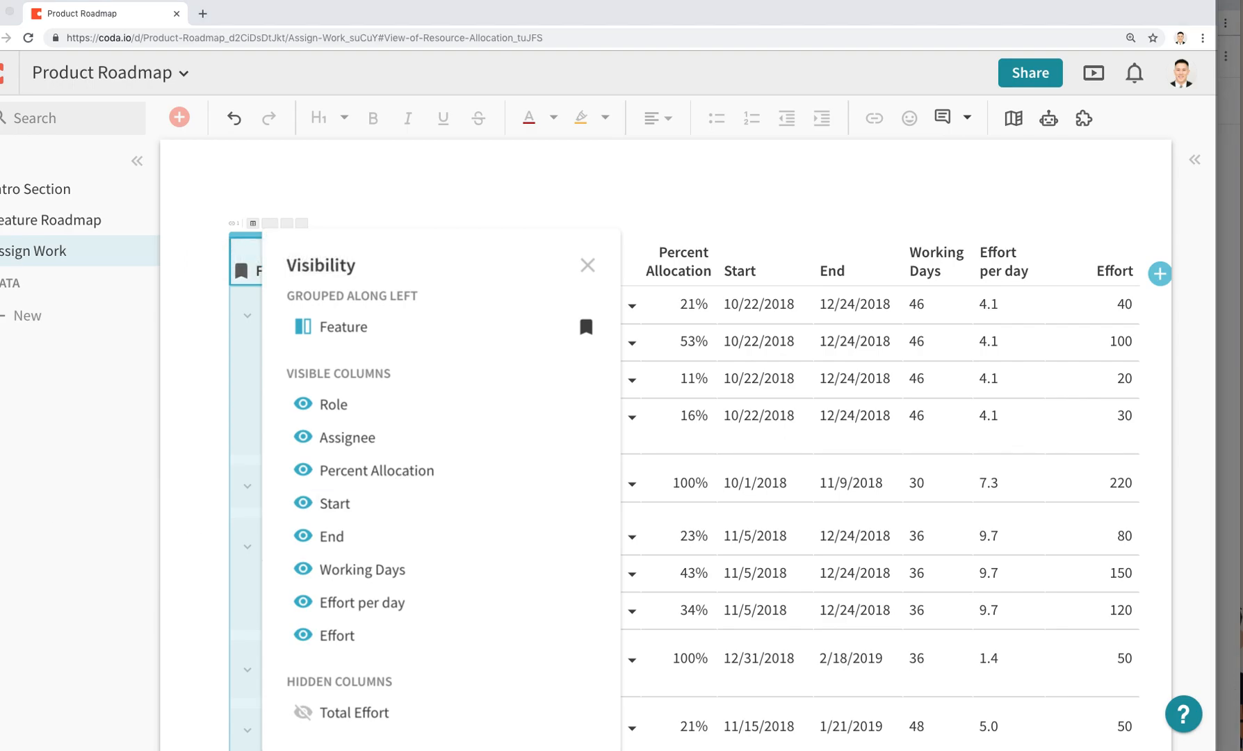
click(1182, 400)
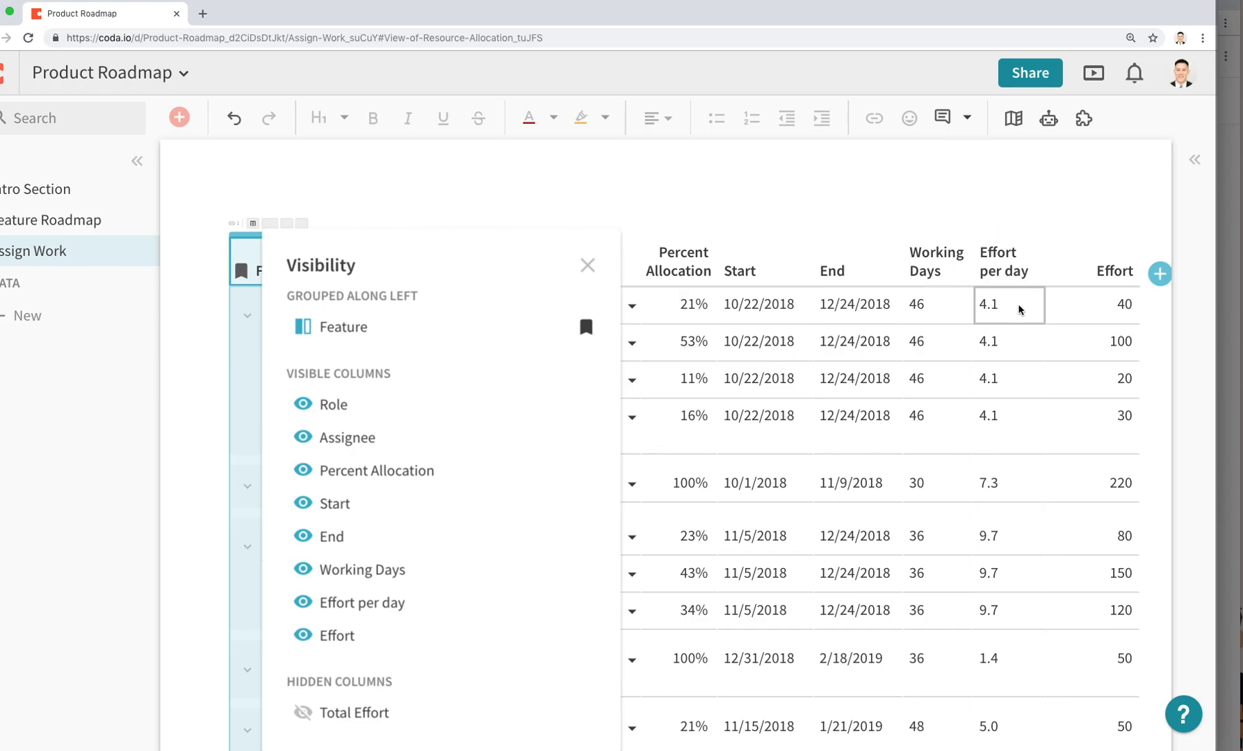
click(587, 265)
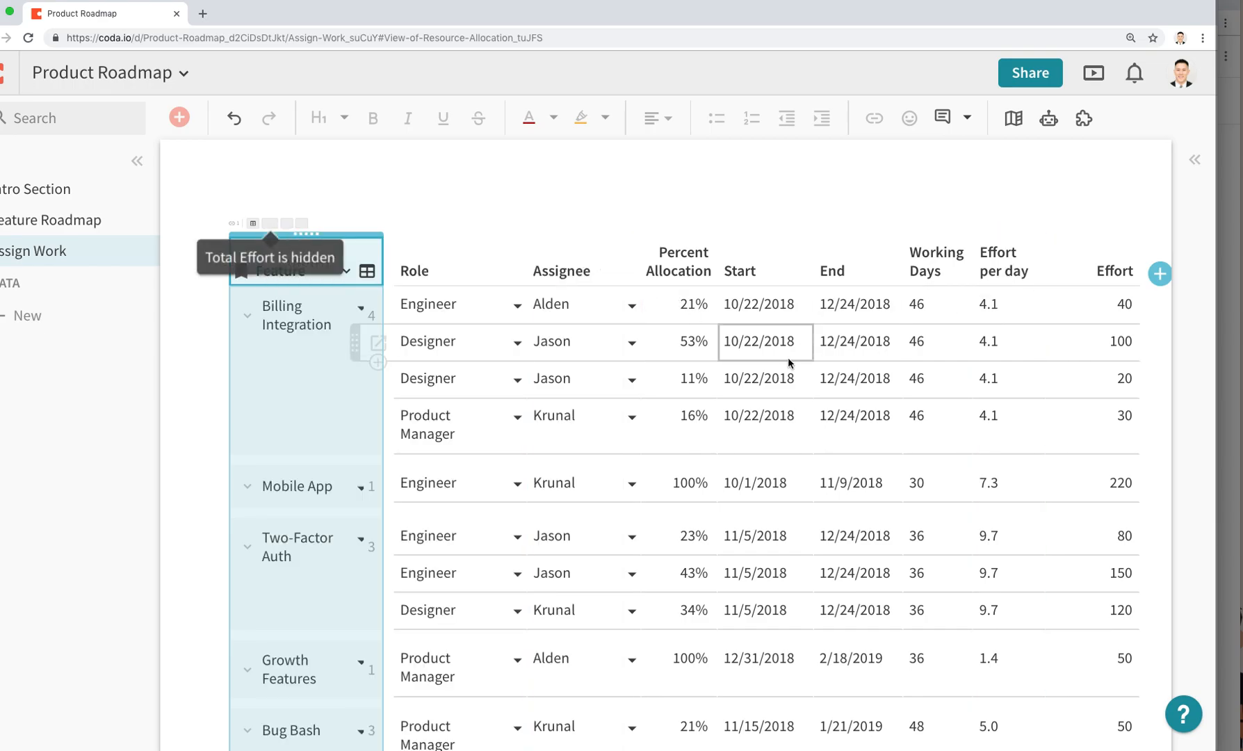
Hide the Percent Allocation column and move the Effort column between Assignee and Start.
click(692, 273)
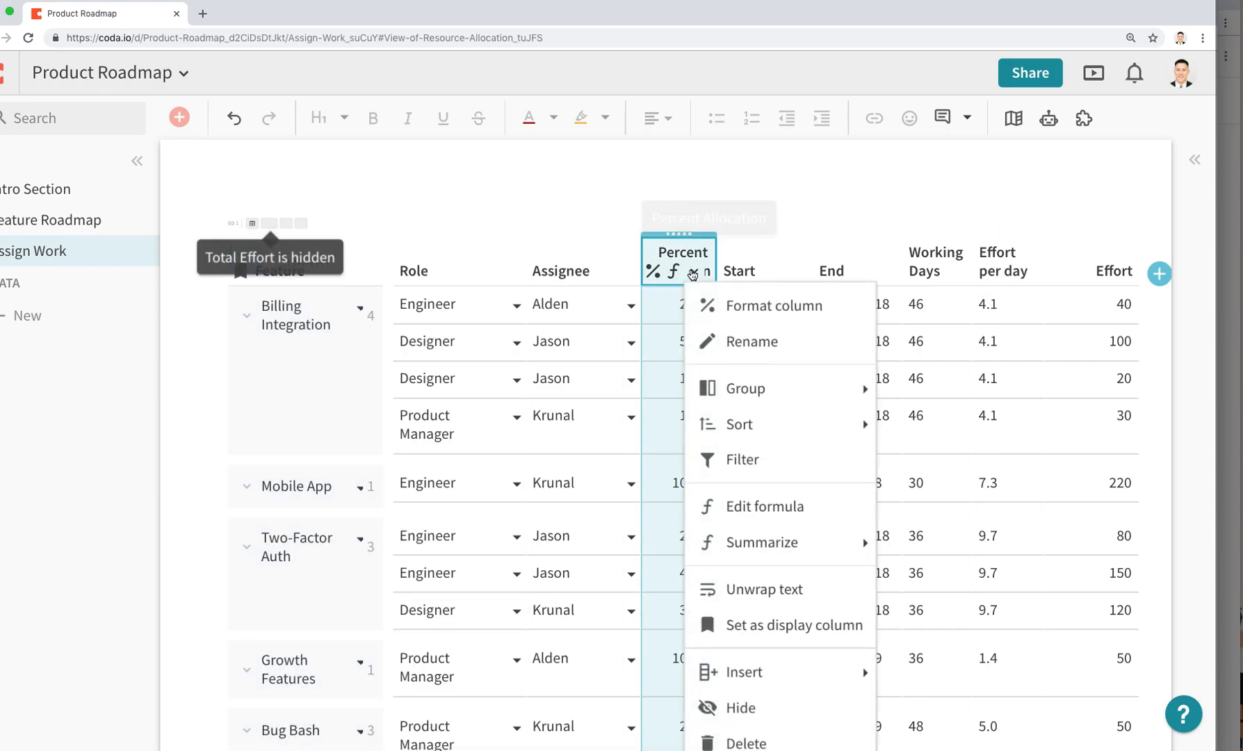
click(788, 707)
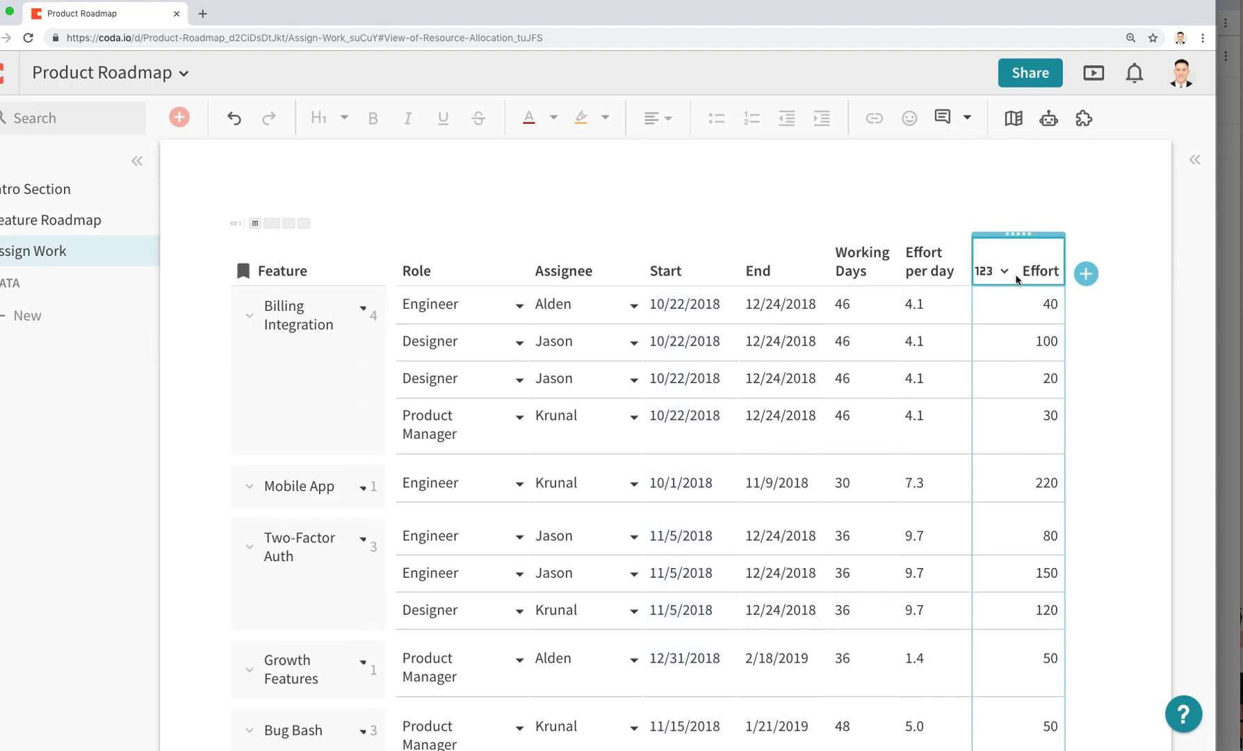
drag(1017, 279, 660, 276)
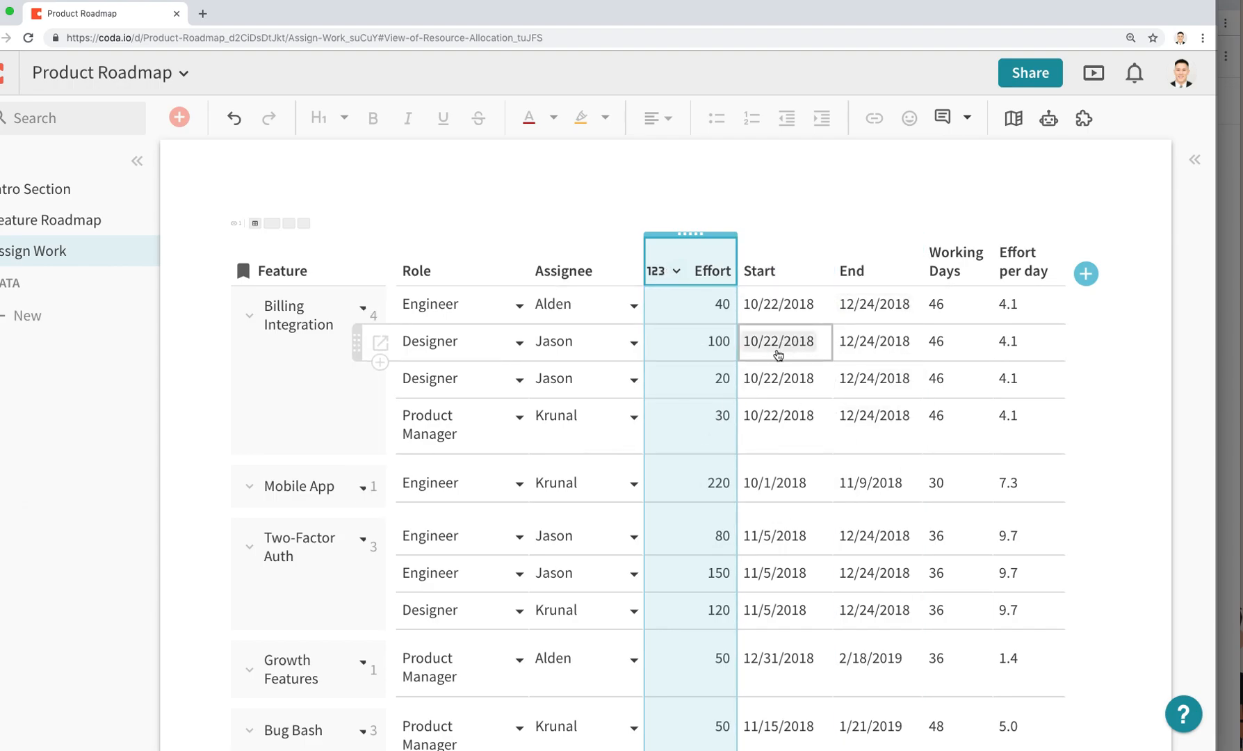
Set the effort of the Engineer row under Billing Integration to 50.
double_click(675, 306)
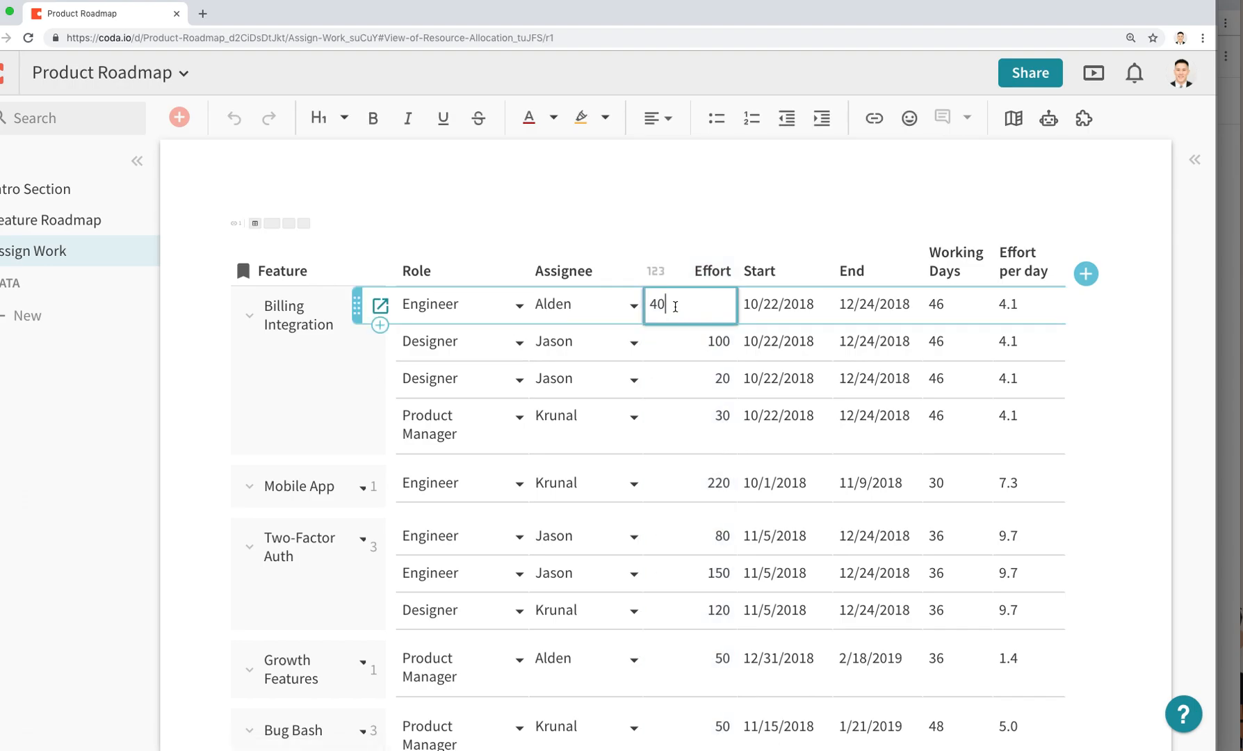
key(BackSpace)
key(BackSpace)
text(50)
key(Return)
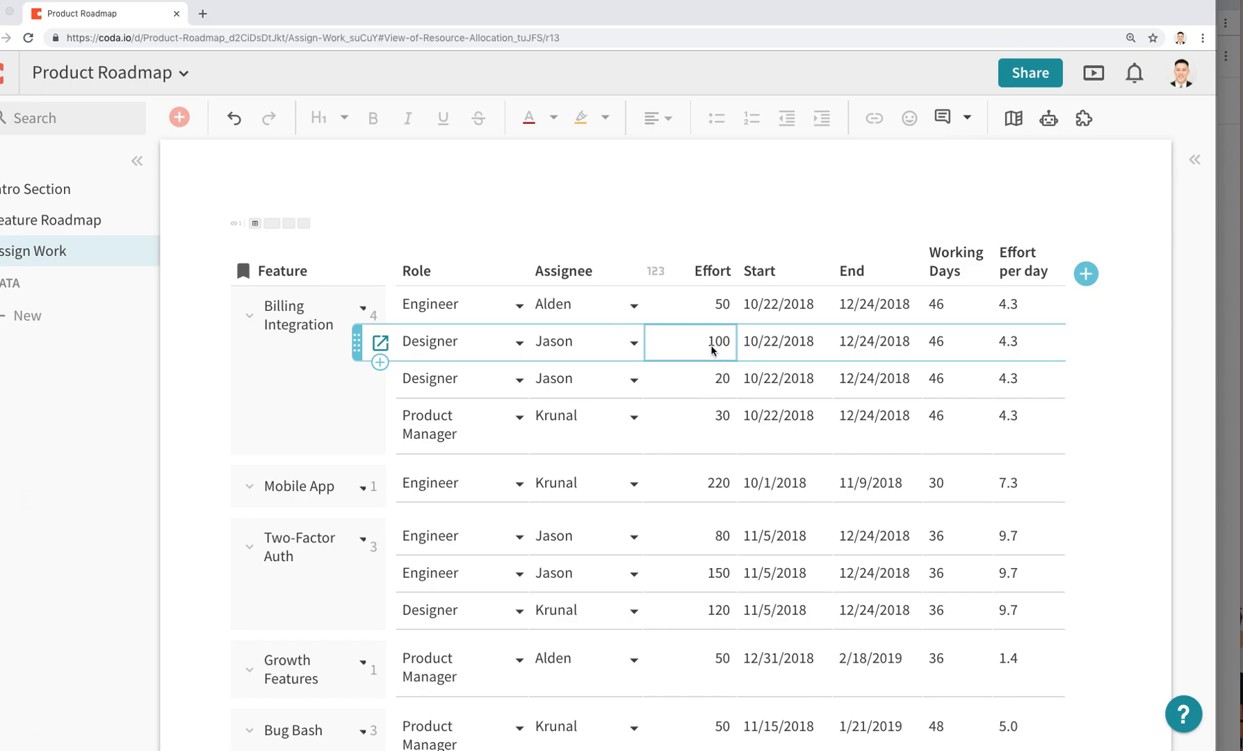
Reassign the first Designer row under Billing Integration to the same assignee as the Engineer row above it.
click(588, 342)
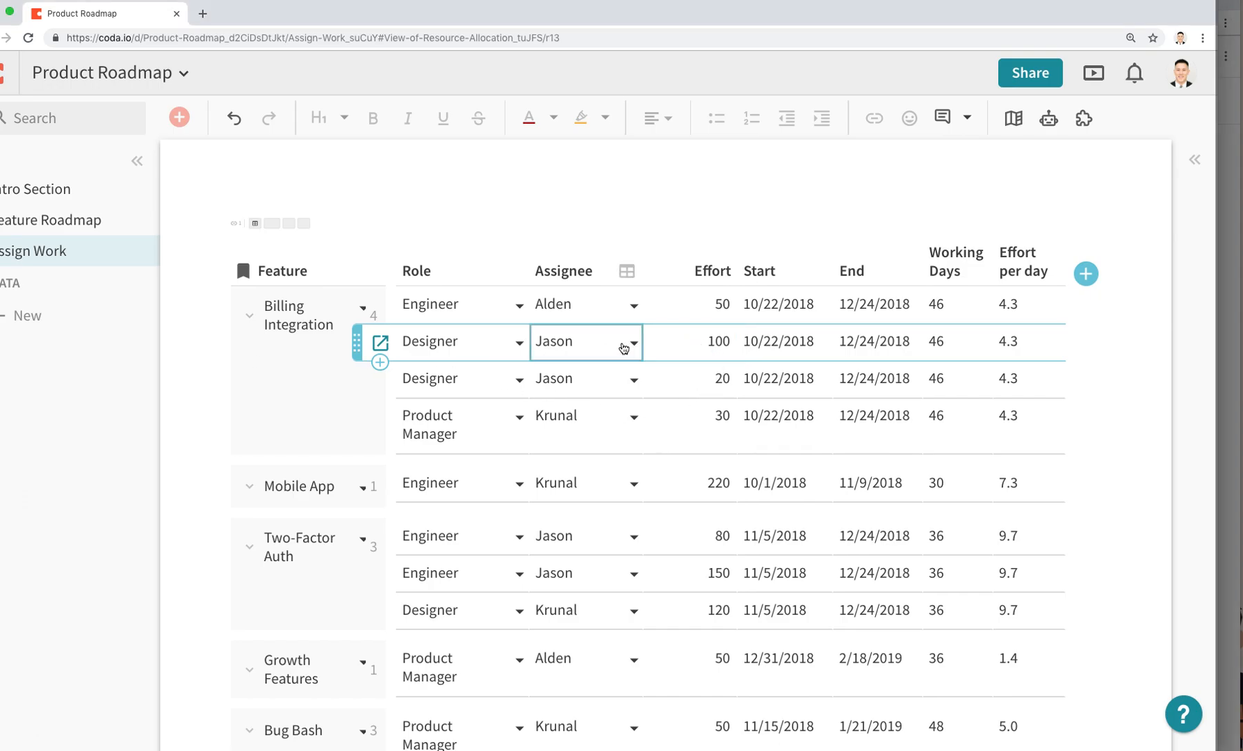
click(634, 344)
click(615, 365)
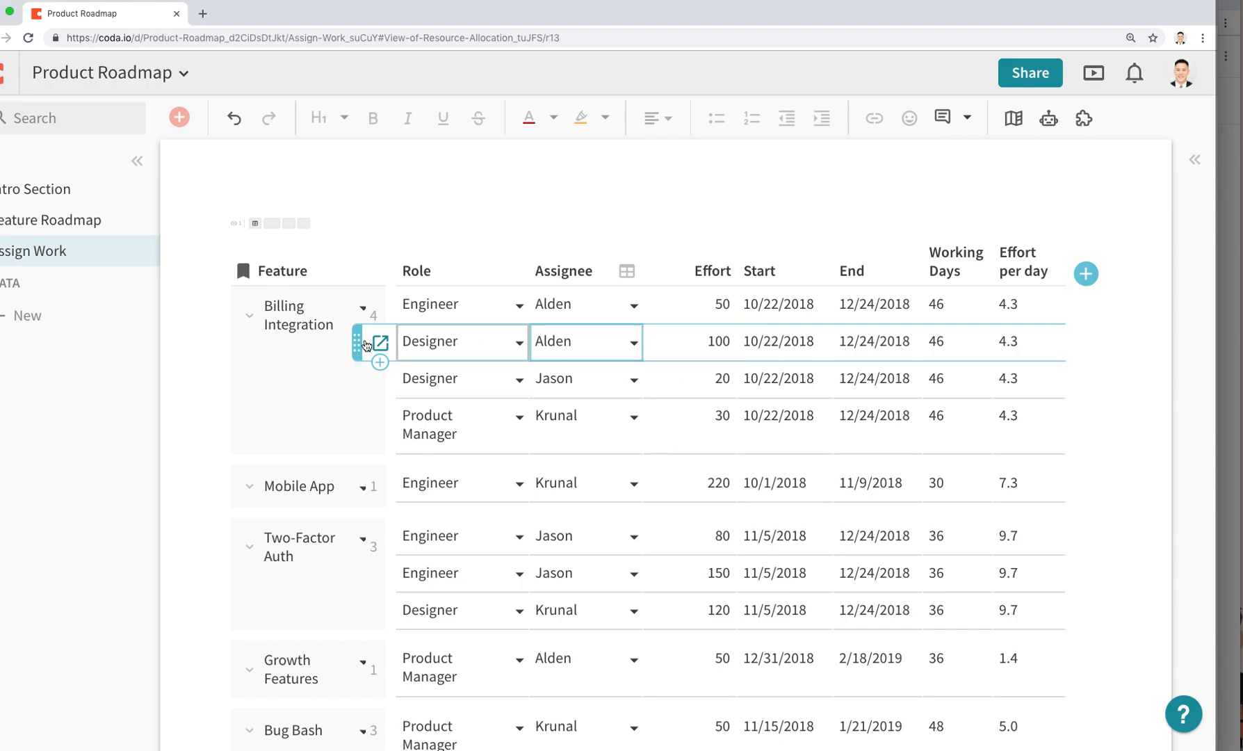
Add a new section named "Allocation by Person" below Assign Work.
scroll(717, 369, down, 8)
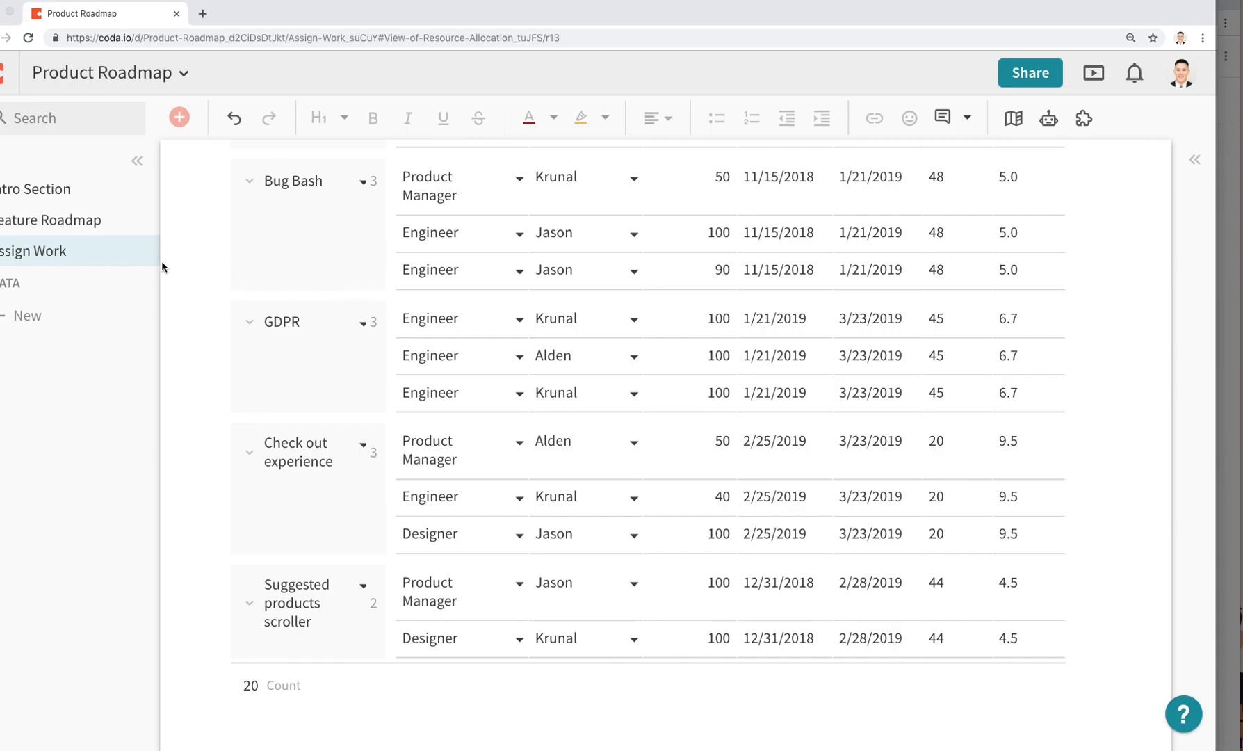
click(135, 252)
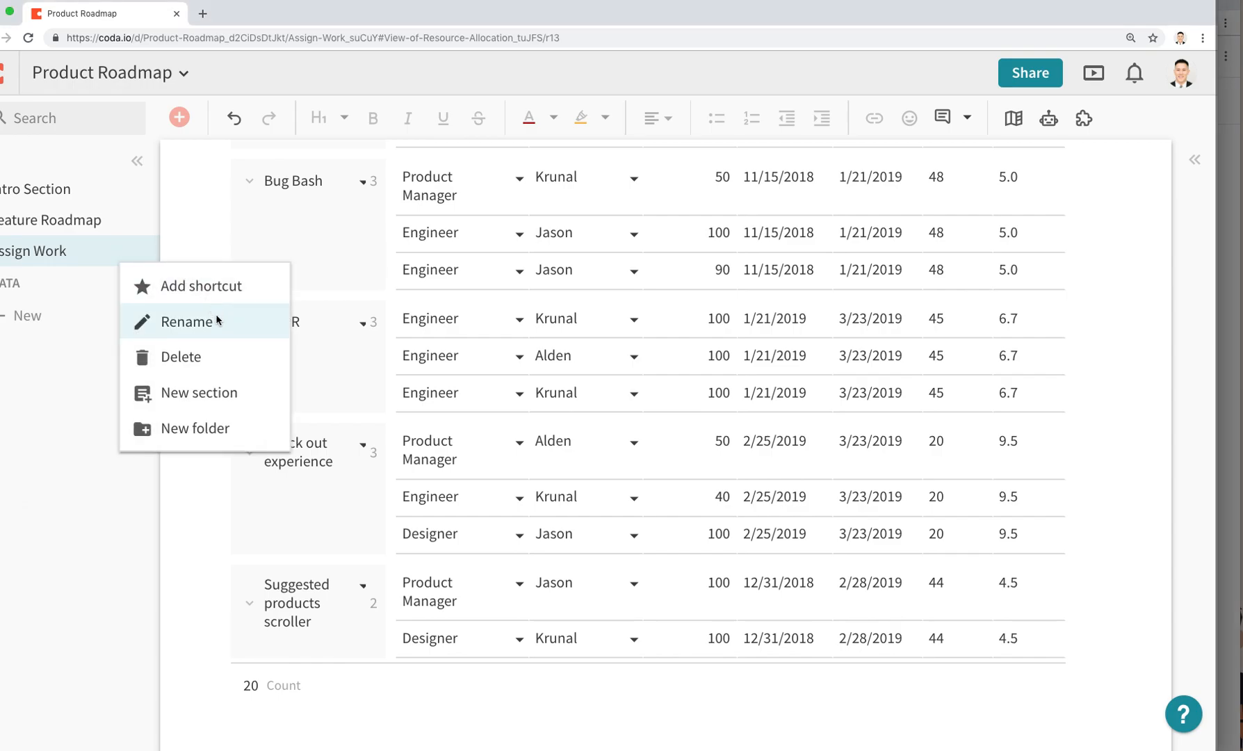
click(202, 395)
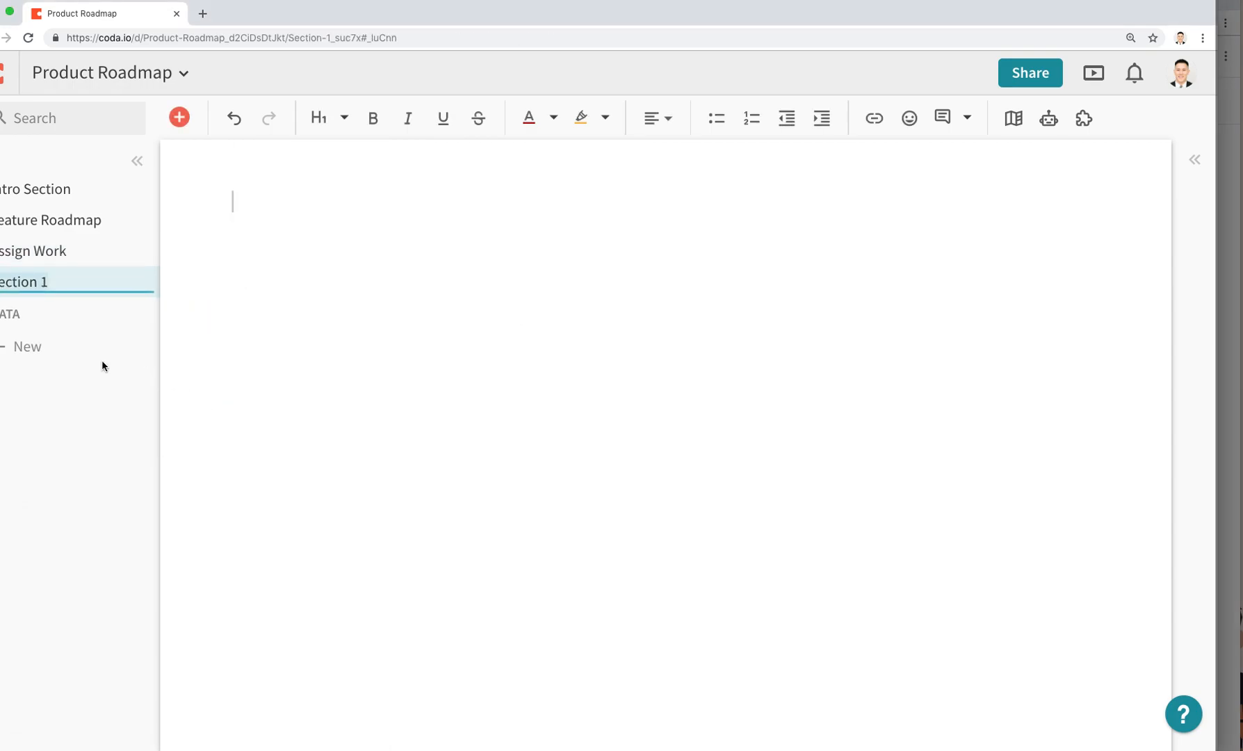
text(Allocatio)
text(n)
key(Return)
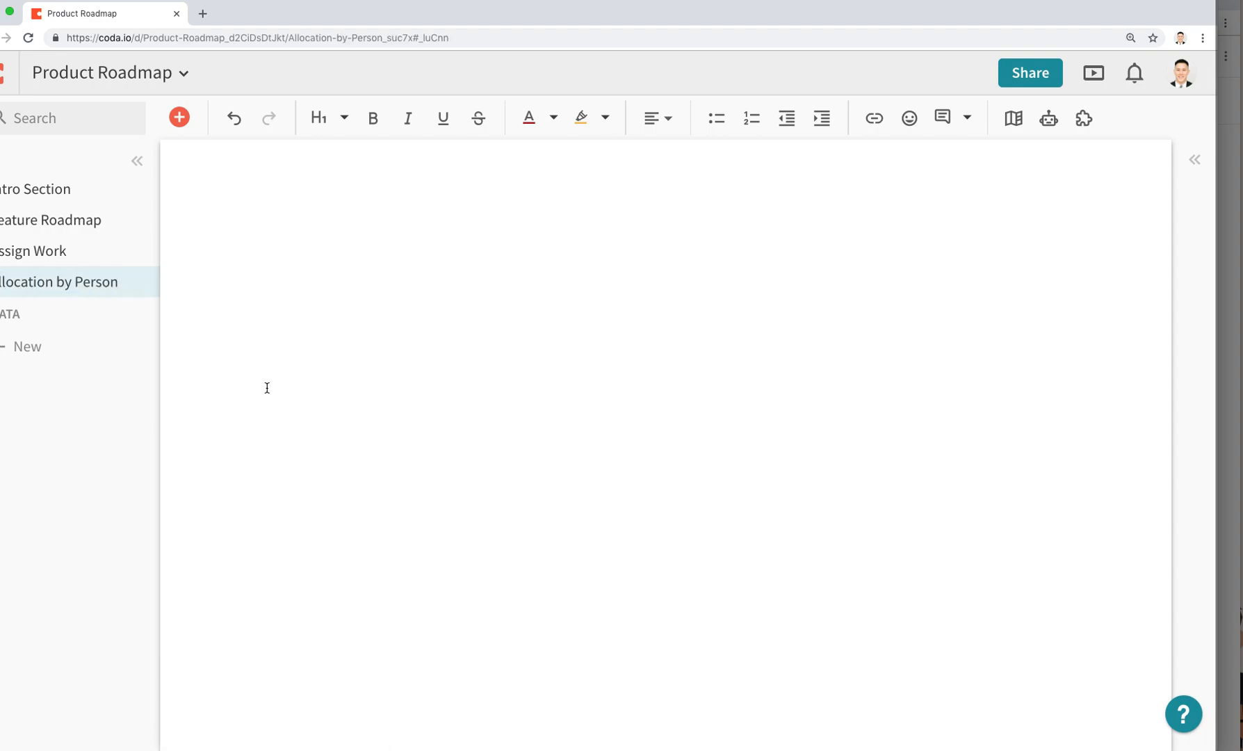
Insert a bar chart of Resource Allocation in the Allocation by Person section and title it "Workload by Person".
click(179, 117)
mouse_move(290, 217)
mouse_move(335, 264)
mouse_move(526, 280)
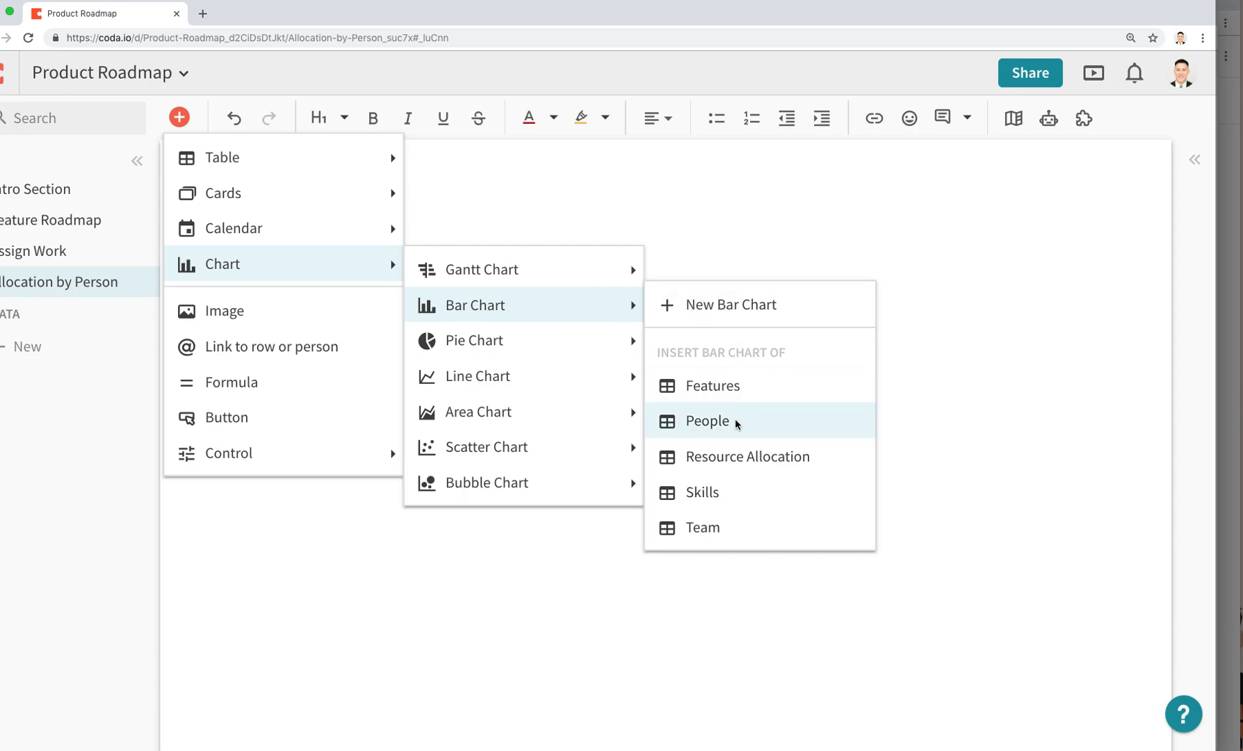
click(721, 457)
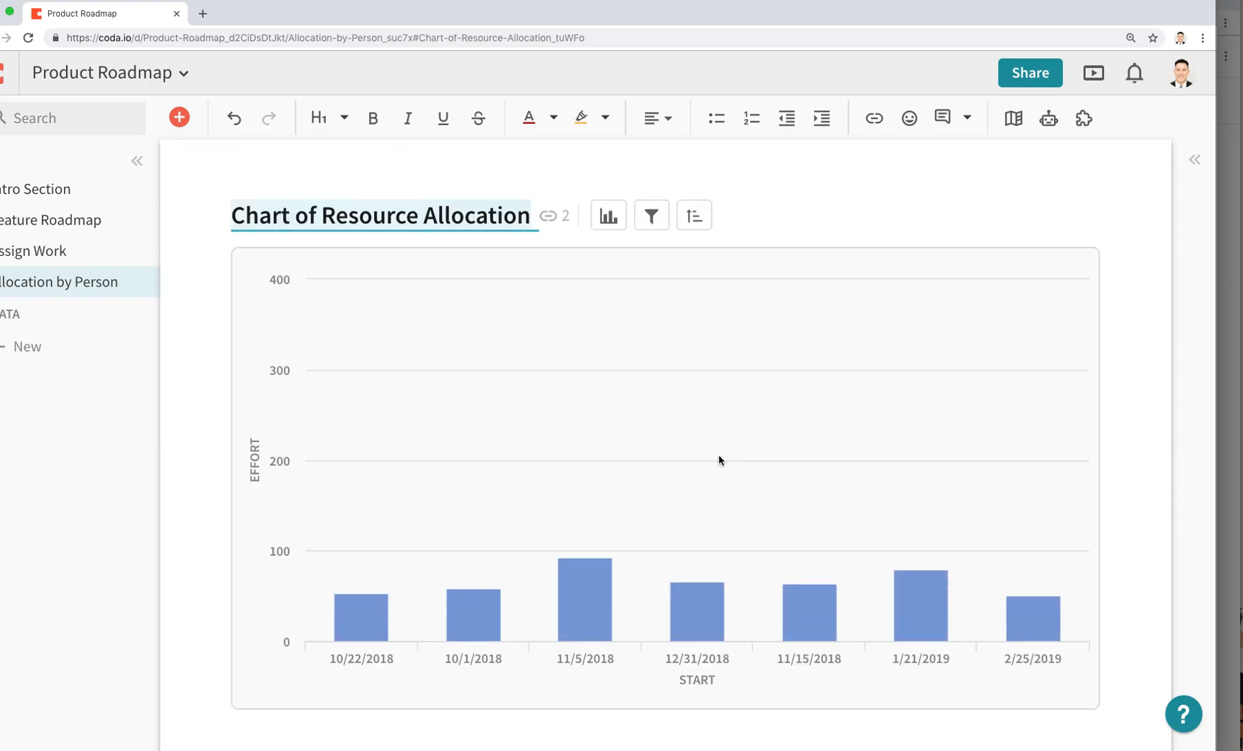
text(Workl)
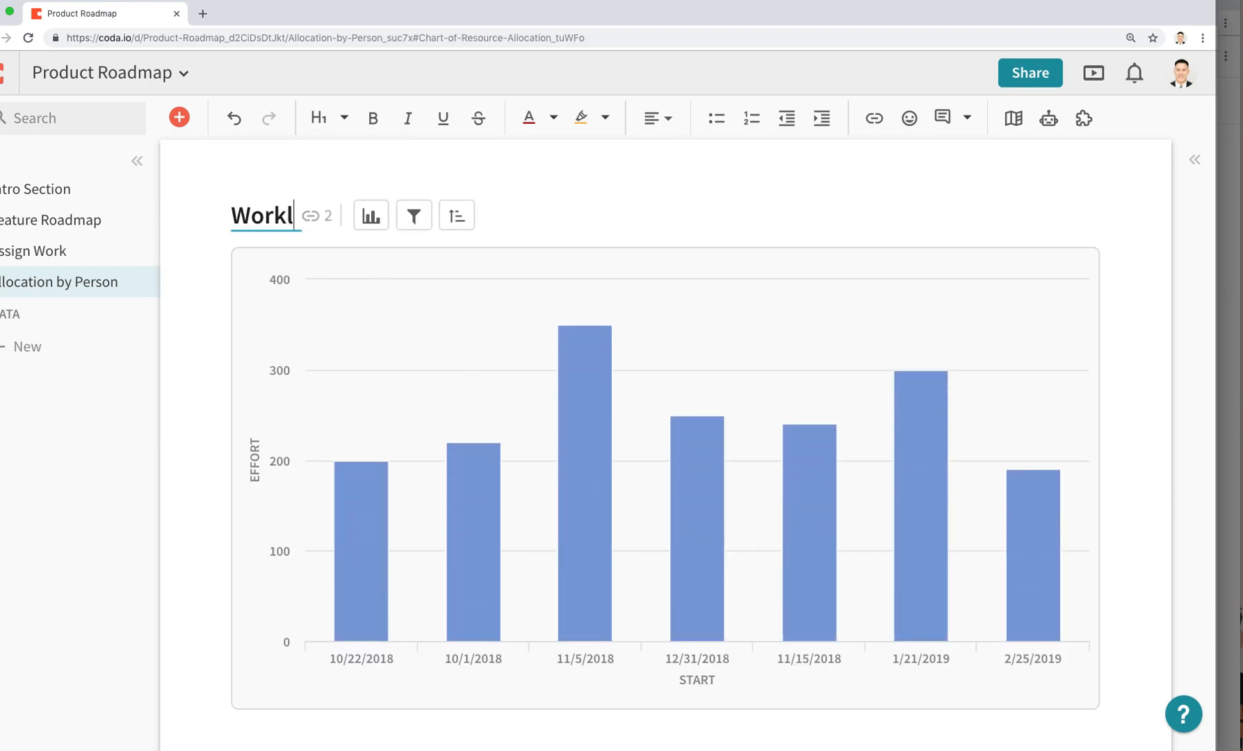
text(oad by Person)
key(Return)
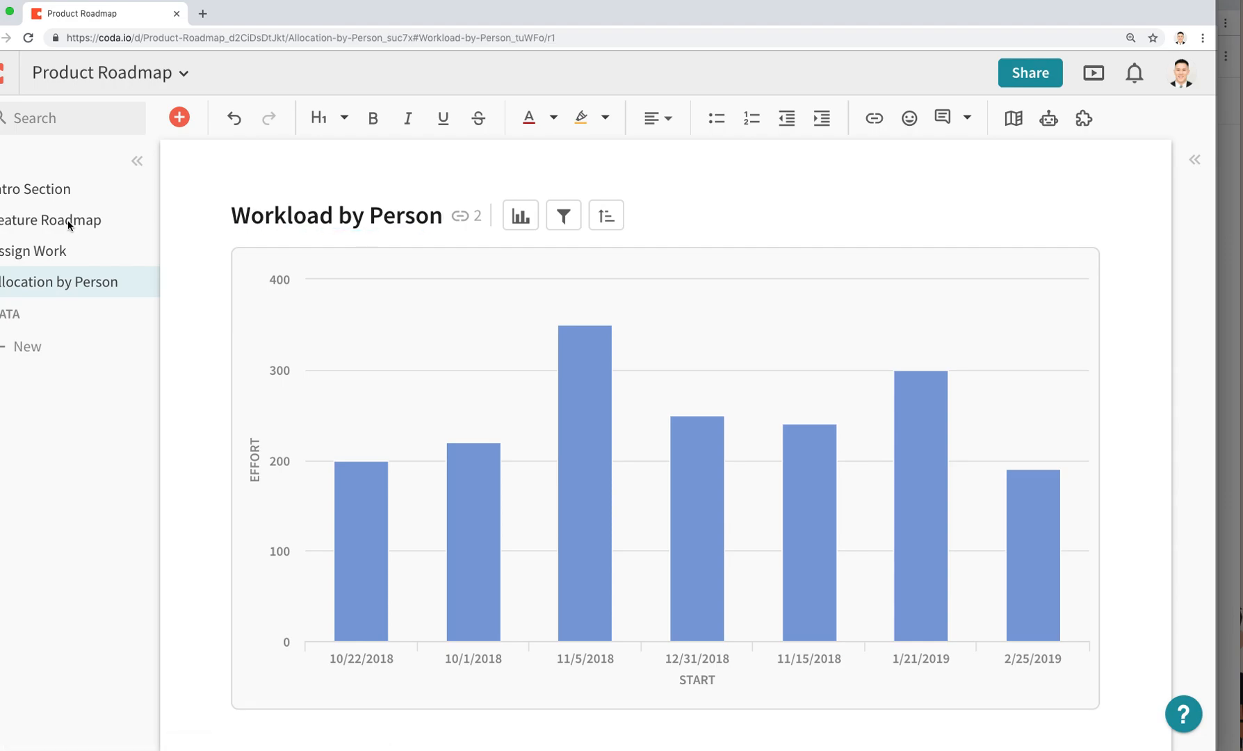
Set the Workload by Person chart's horizontal axis to Assignee and segment its bars by Feature.
click(528, 218)
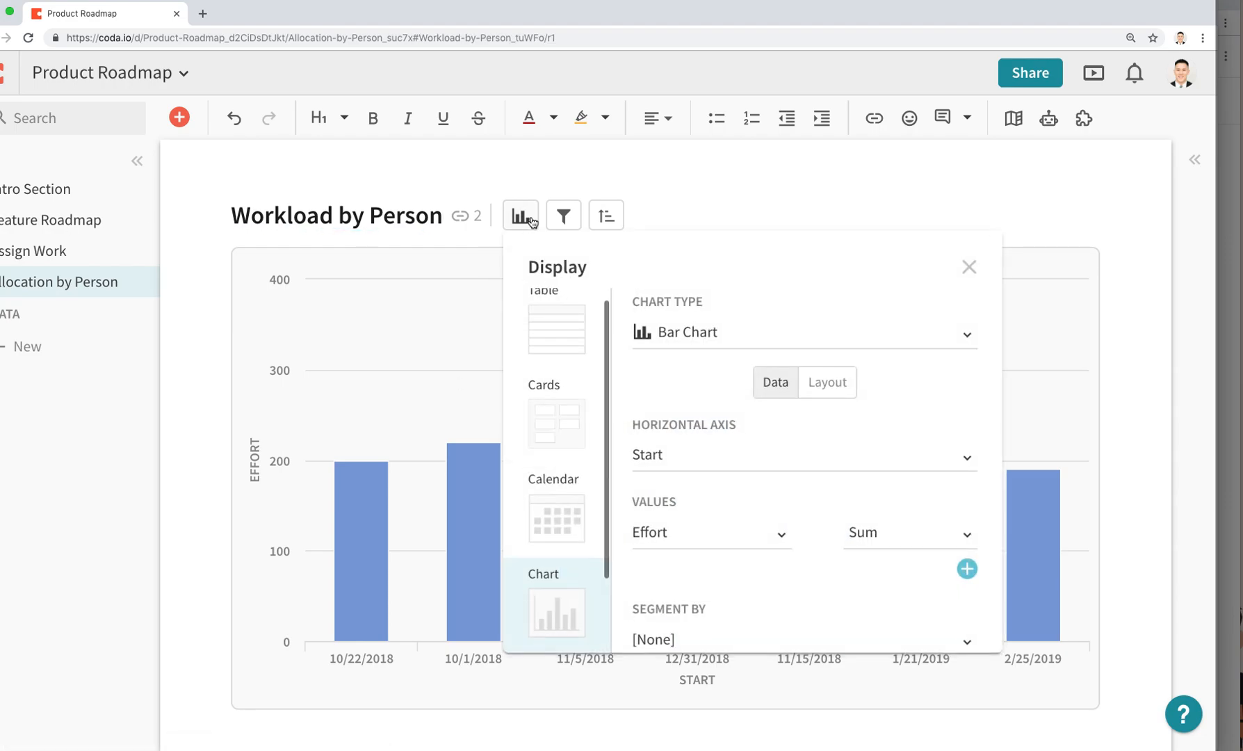
click(842, 465)
click(785, 226)
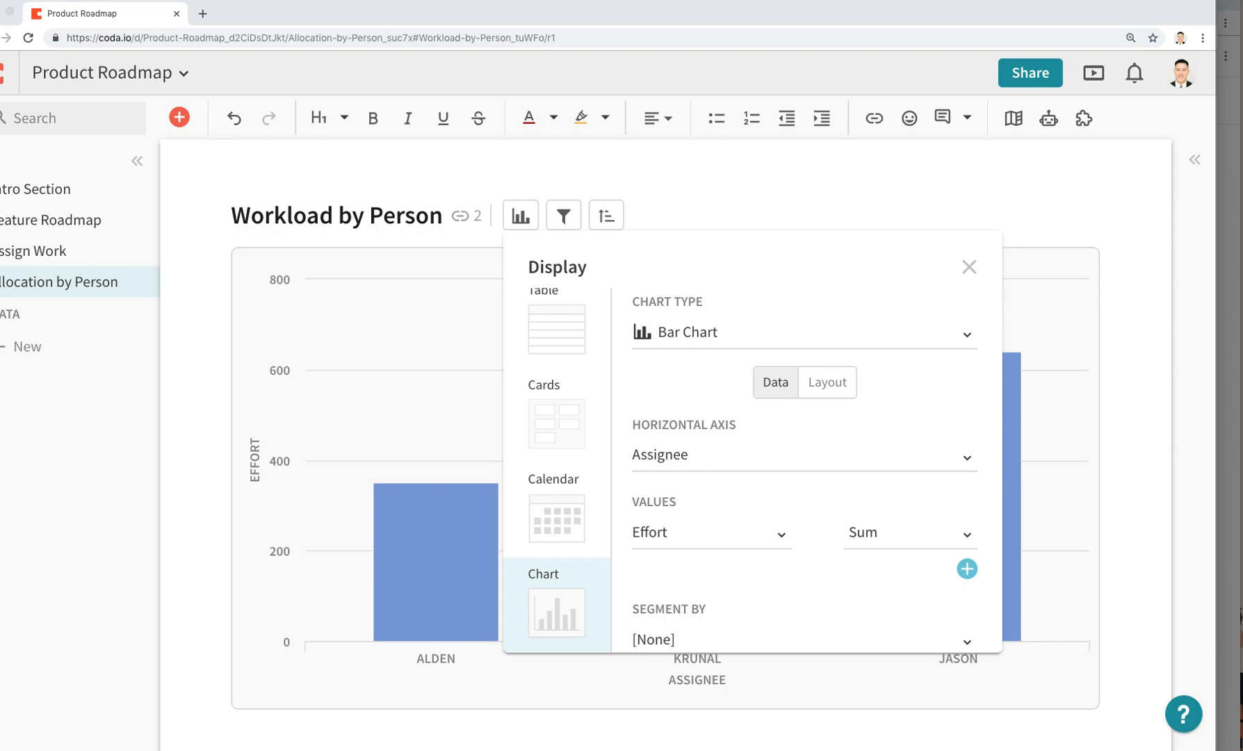
click(780, 535)
click(779, 541)
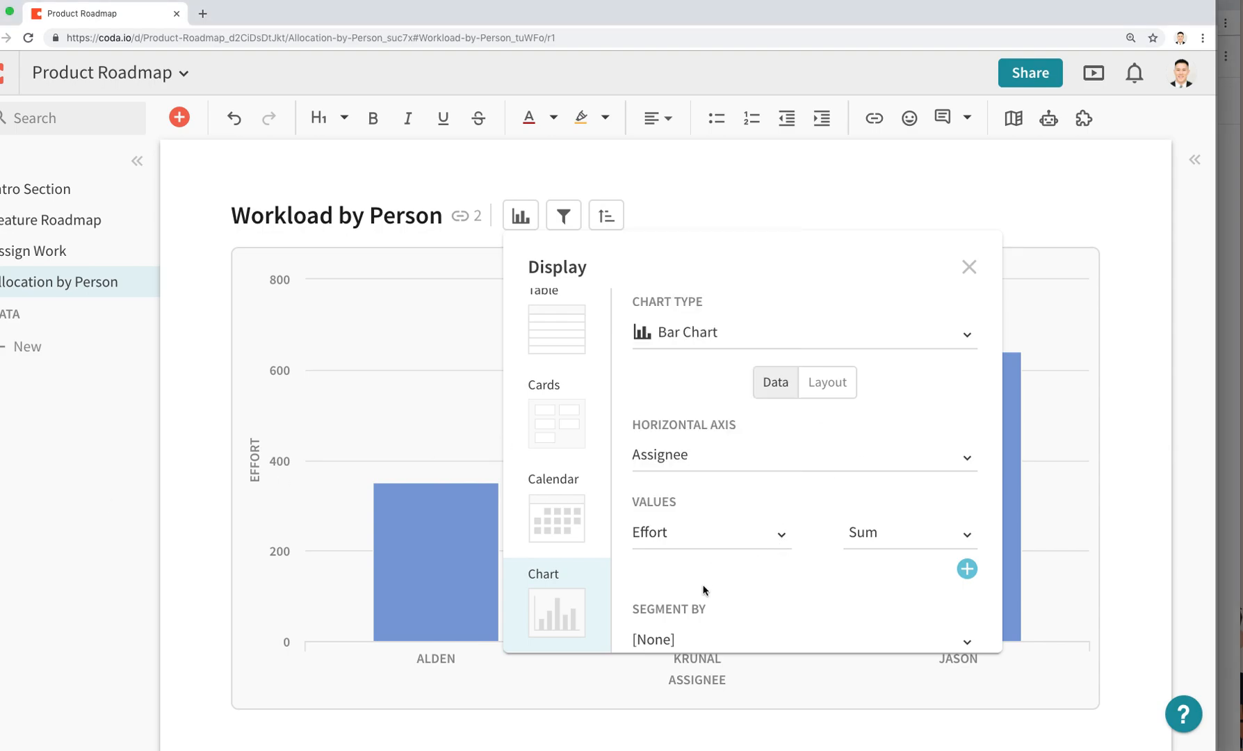
click(785, 641)
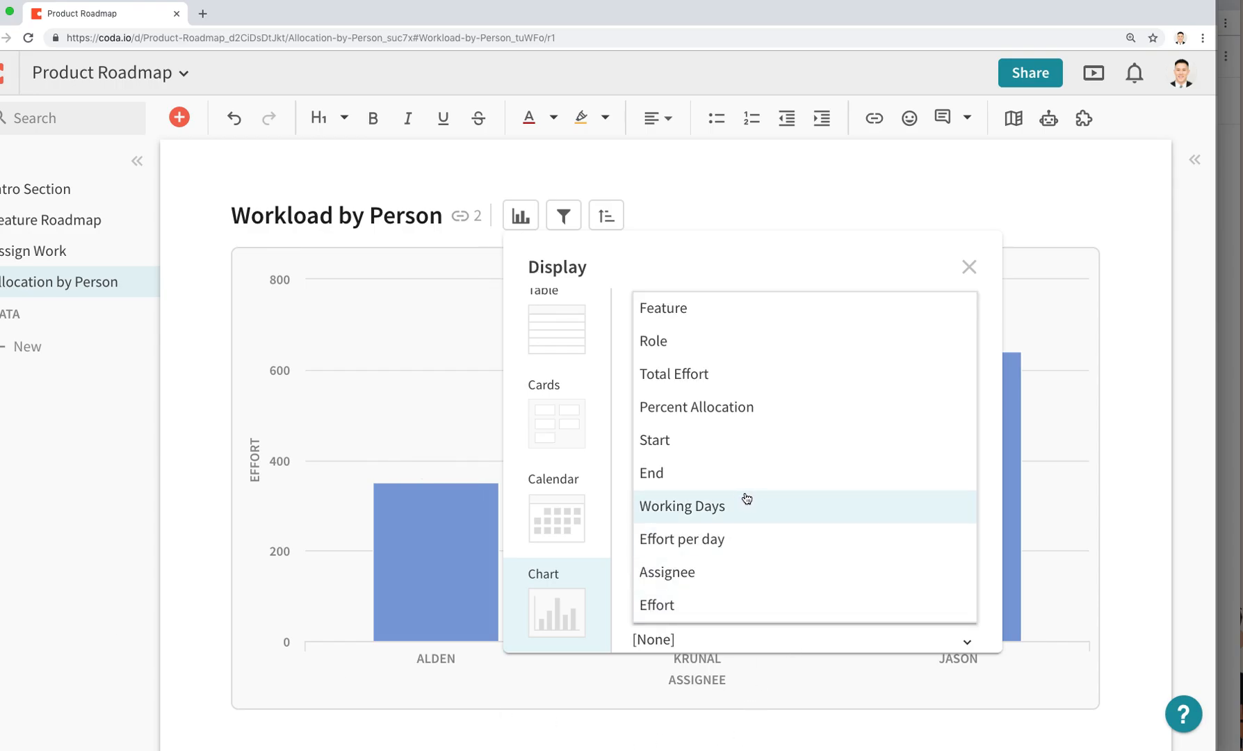
click(703, 308)
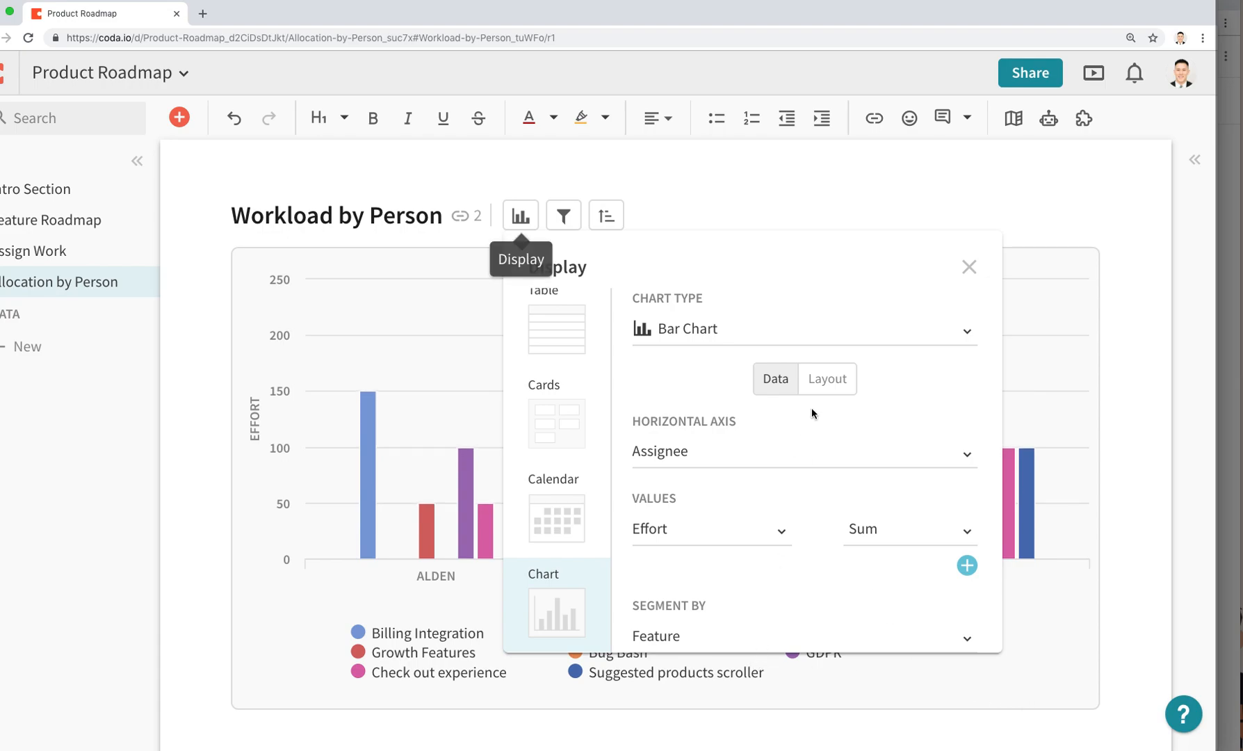
Set the chart layout's stacking to Stacked, keeping the vertical orientation, and close the display settings.
click(847, 380)
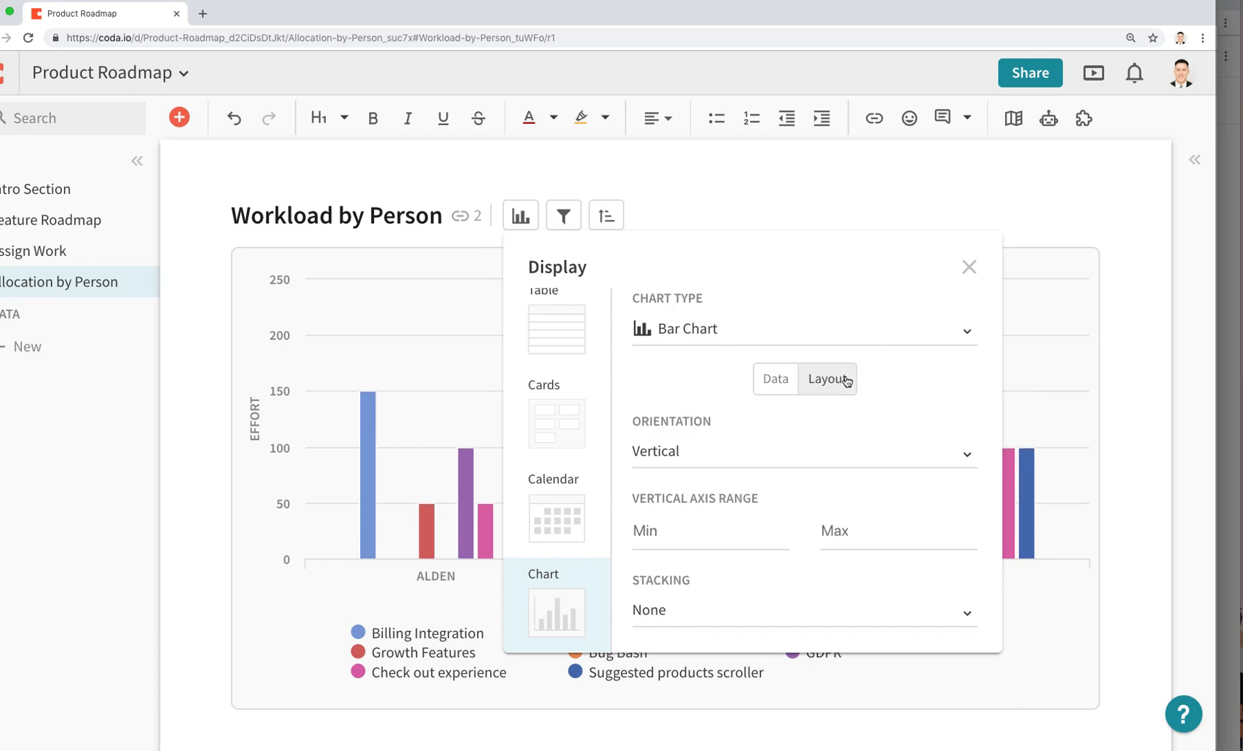
click(765, 451)
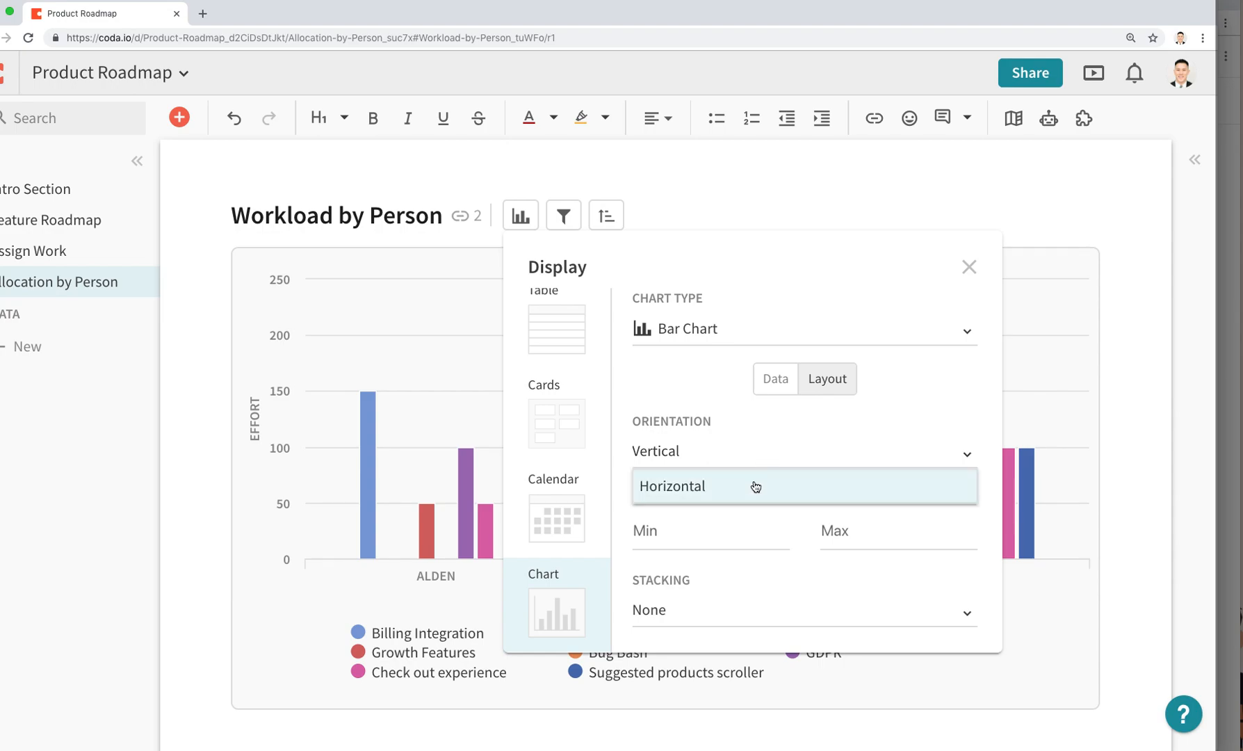
click(759, 615)
click(759, 616)
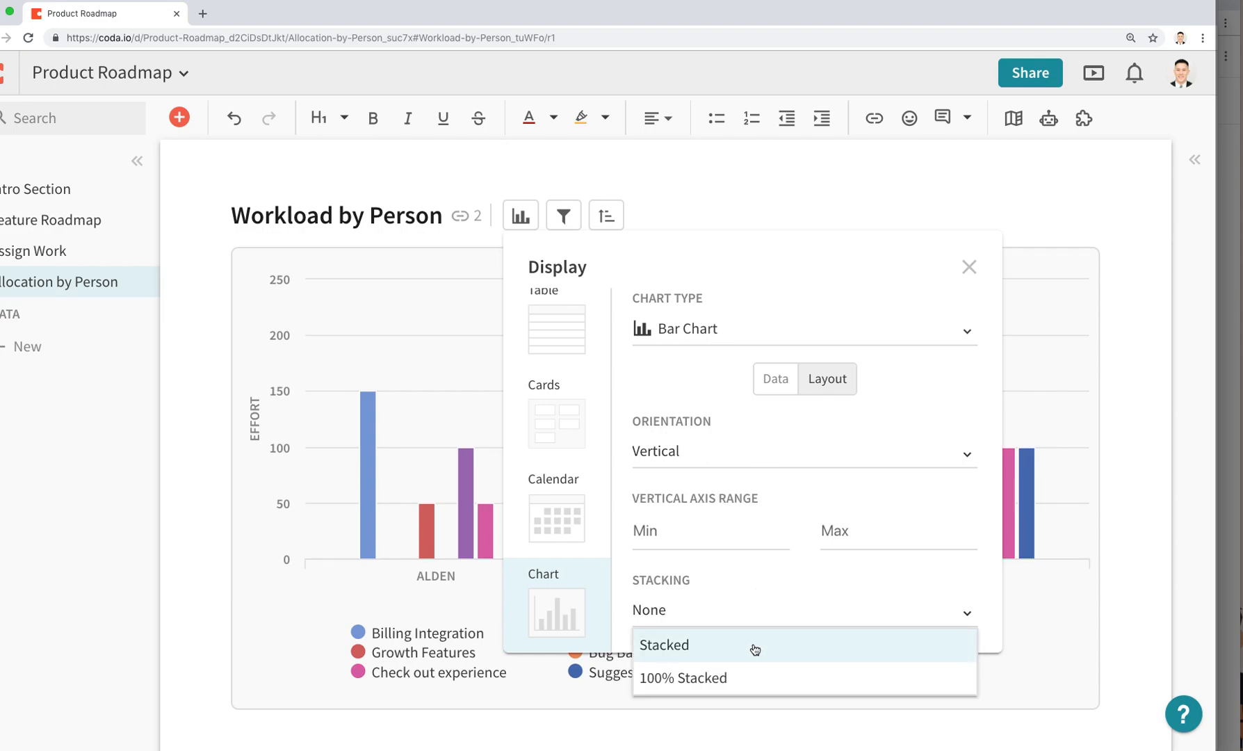
scroll(754, 648, down, 1)
click(801, 584)
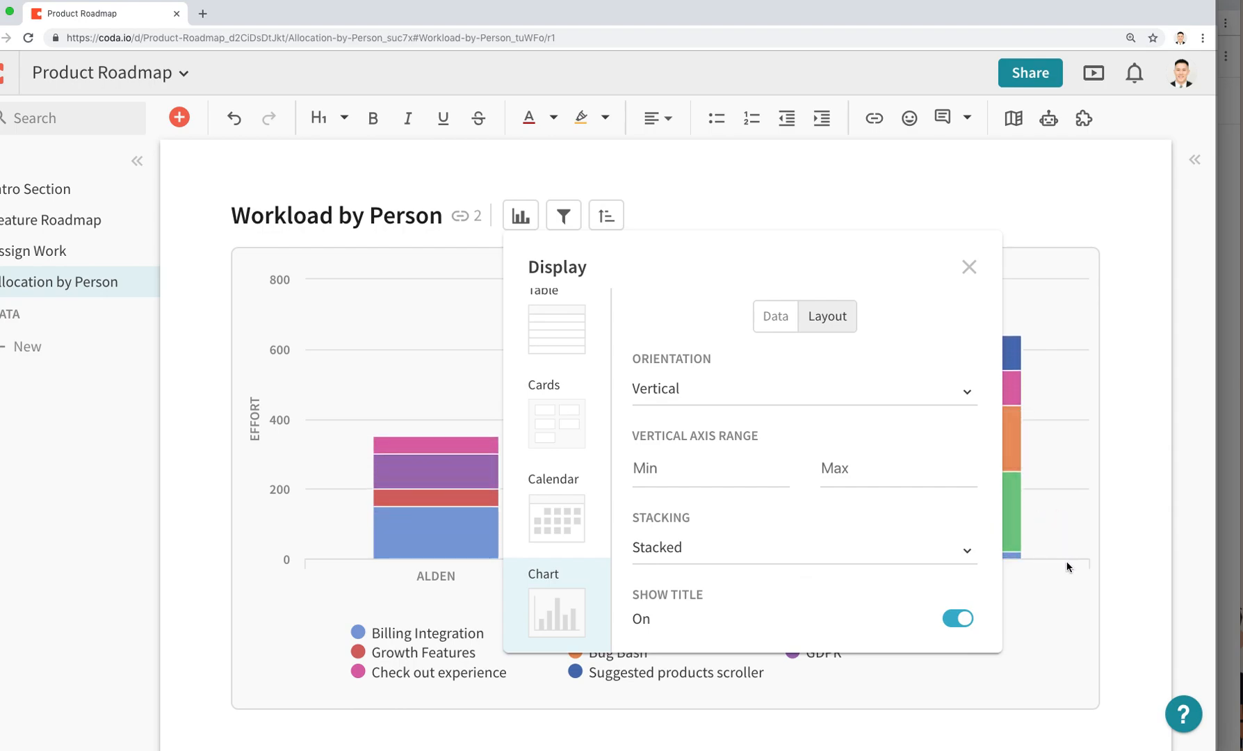
click(969, 267)
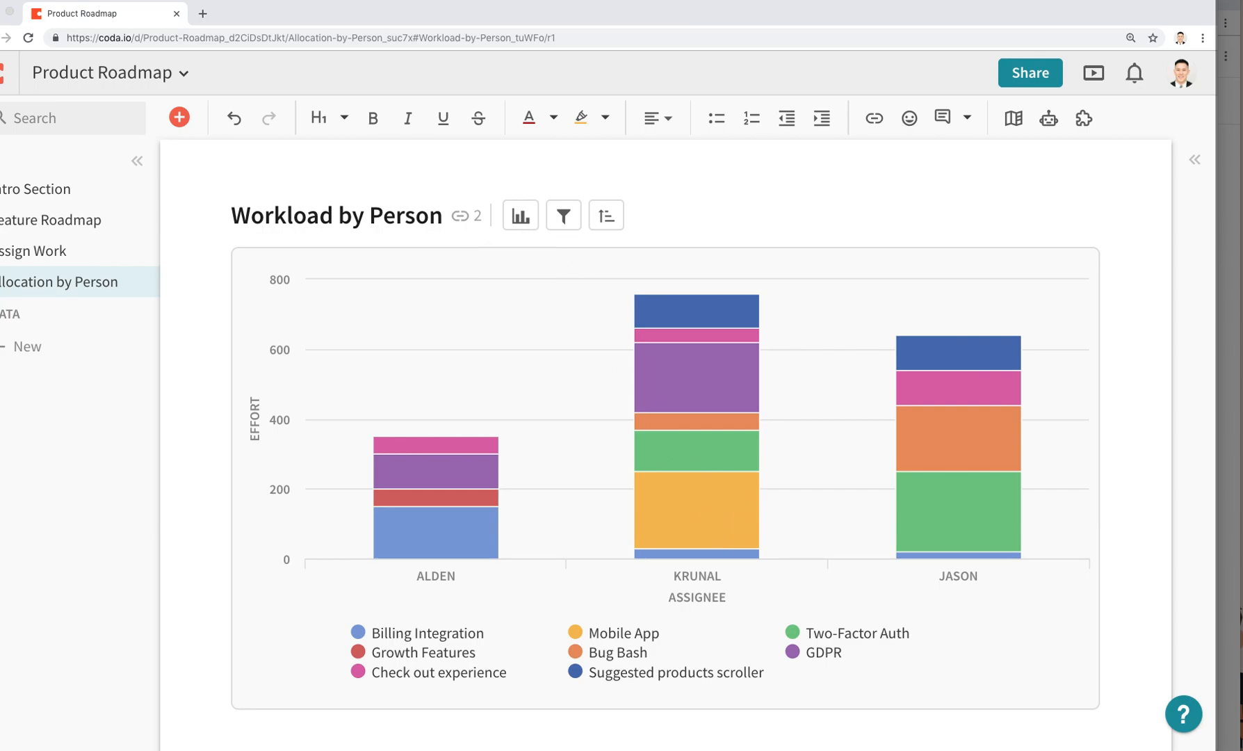
Collapse the section list and bring the whole Workload by Person chart into view with its legend.
click(137, 161)
mouse_move(893, 605)
scroll(893, 605, down, 2)
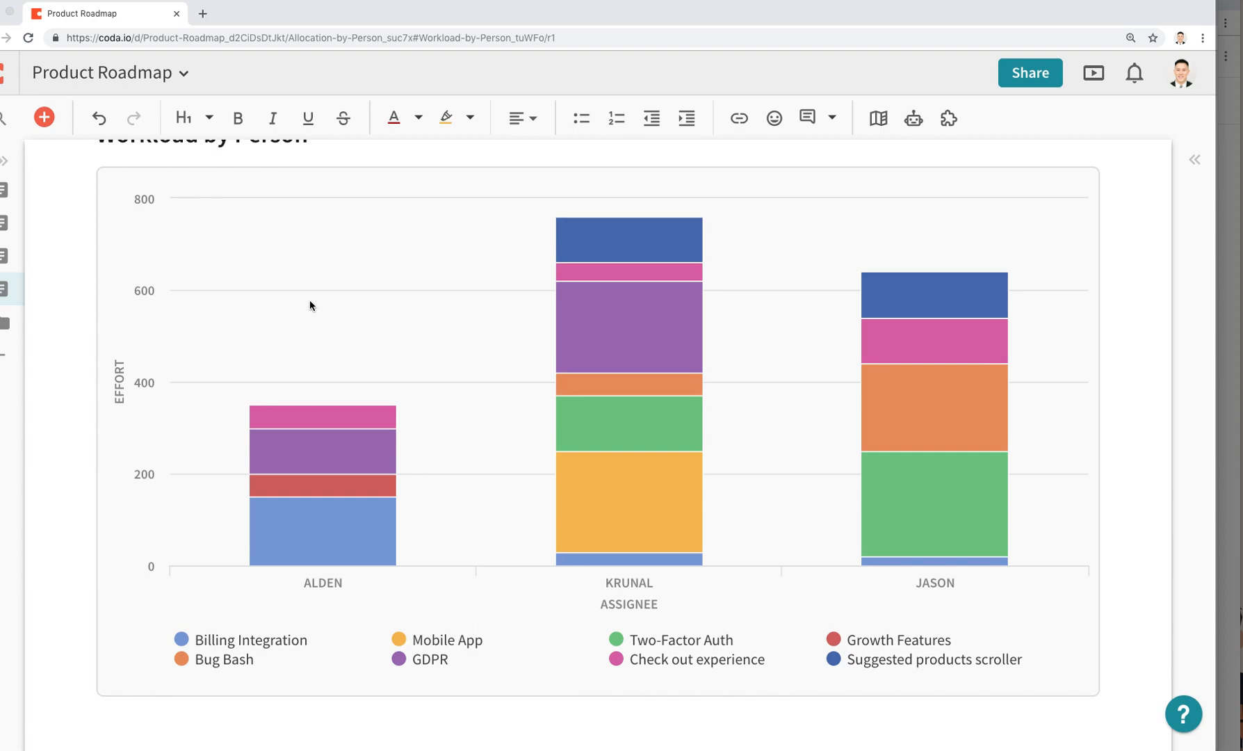
Review the data settings of the Workload by Person chart, close them without changes and bring the legend into view.
scroll(479, 535, up, 2)
scroll(487, 537, down, 2)
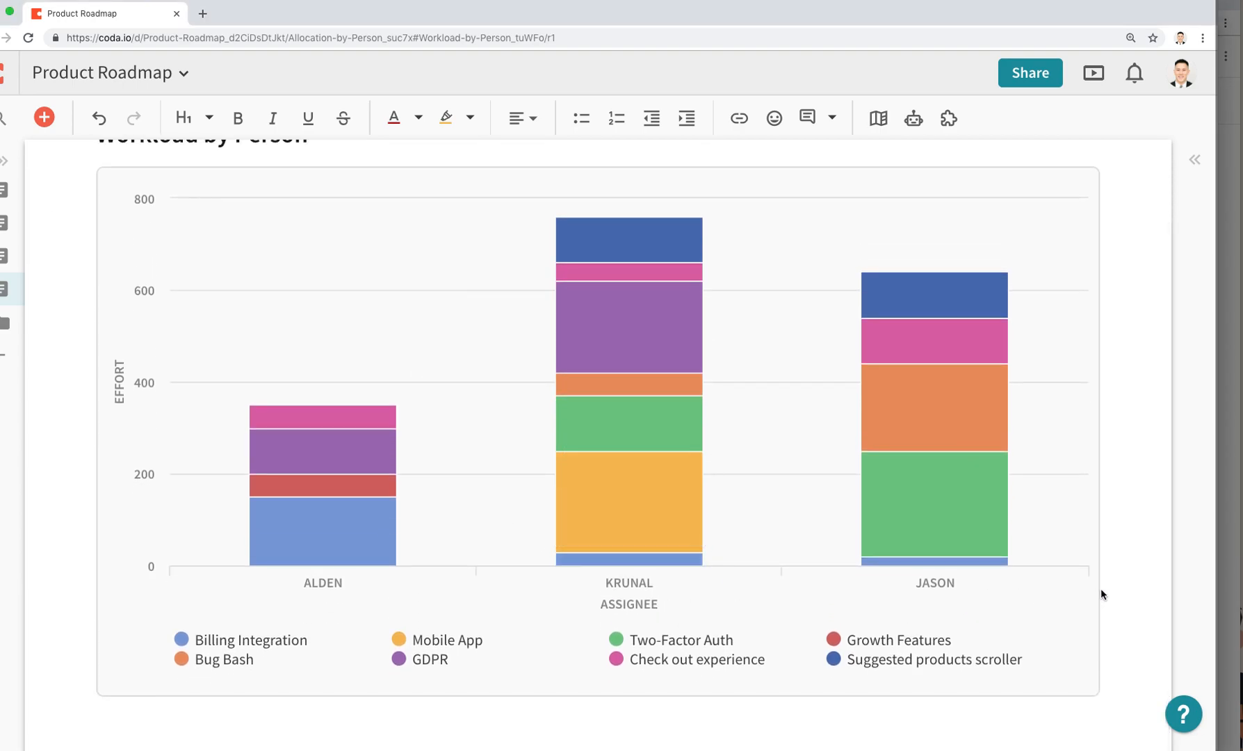
scroll(965, 617, up, 2)
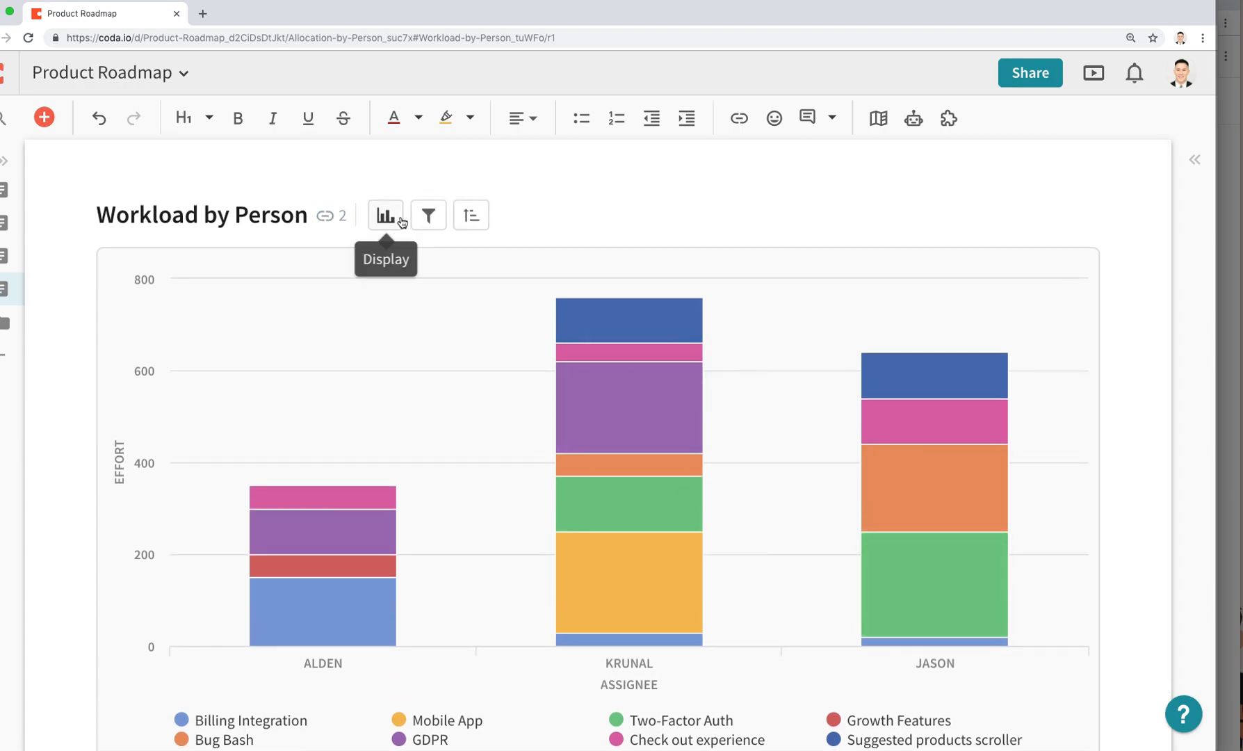
click(402, 222)
scroll(672, 508, down, 1)
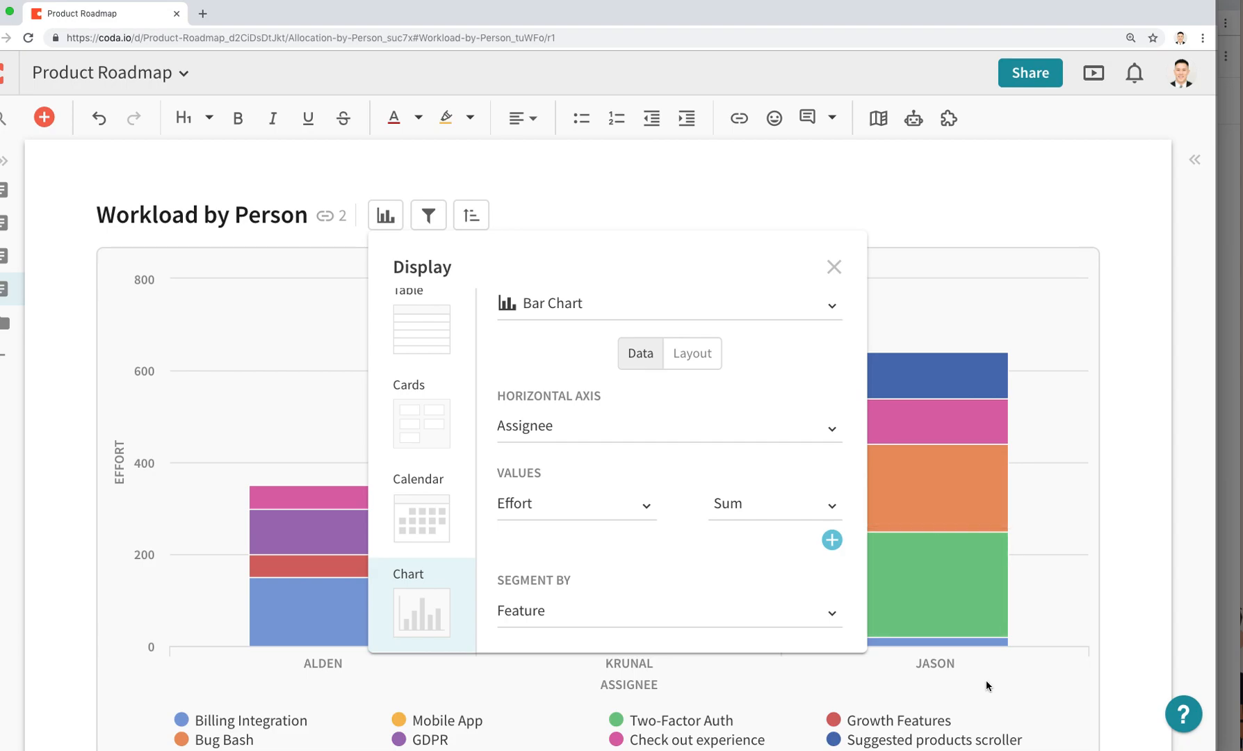
click(833, 267)
scroll(678, 590, down, 2)
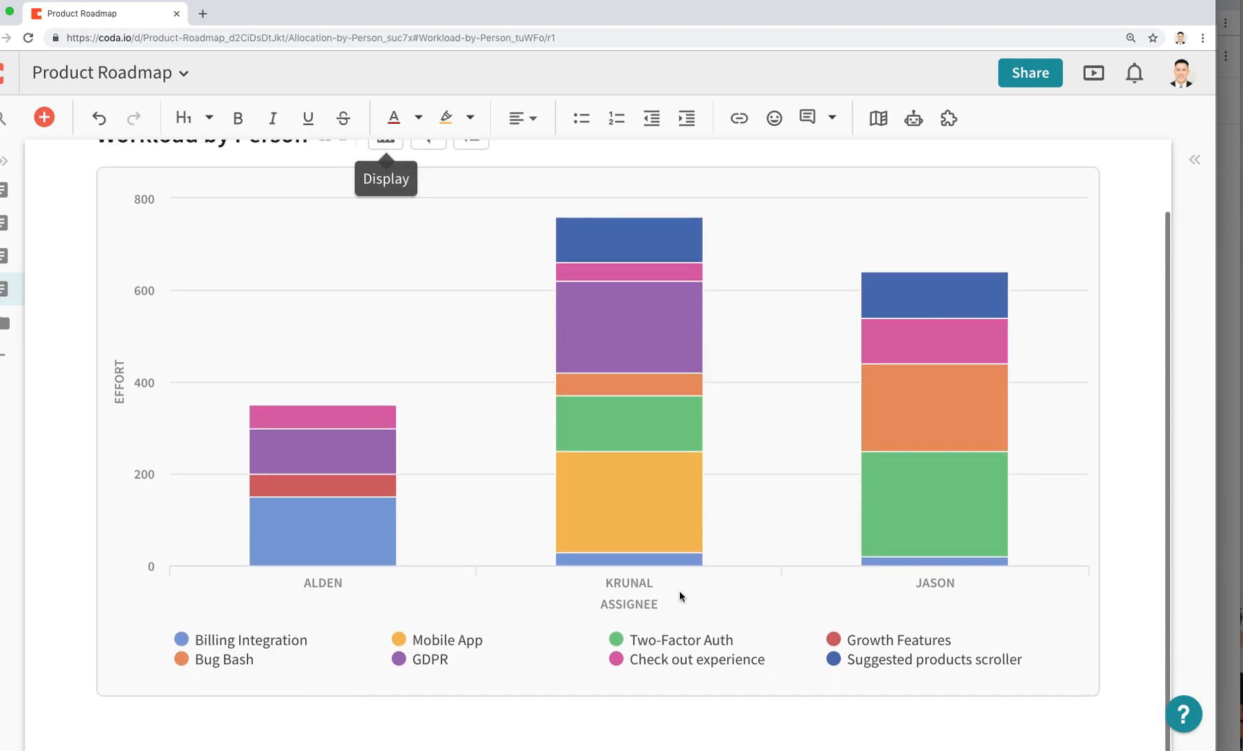
Hide every feature except Billing Integration in the Workload by Person chart and inspect each assignee's effort on it.
click(617, 643)
click(617, 643)
click(616, 660)
click(618, 641)
click(832, 639)
click(832, 659)
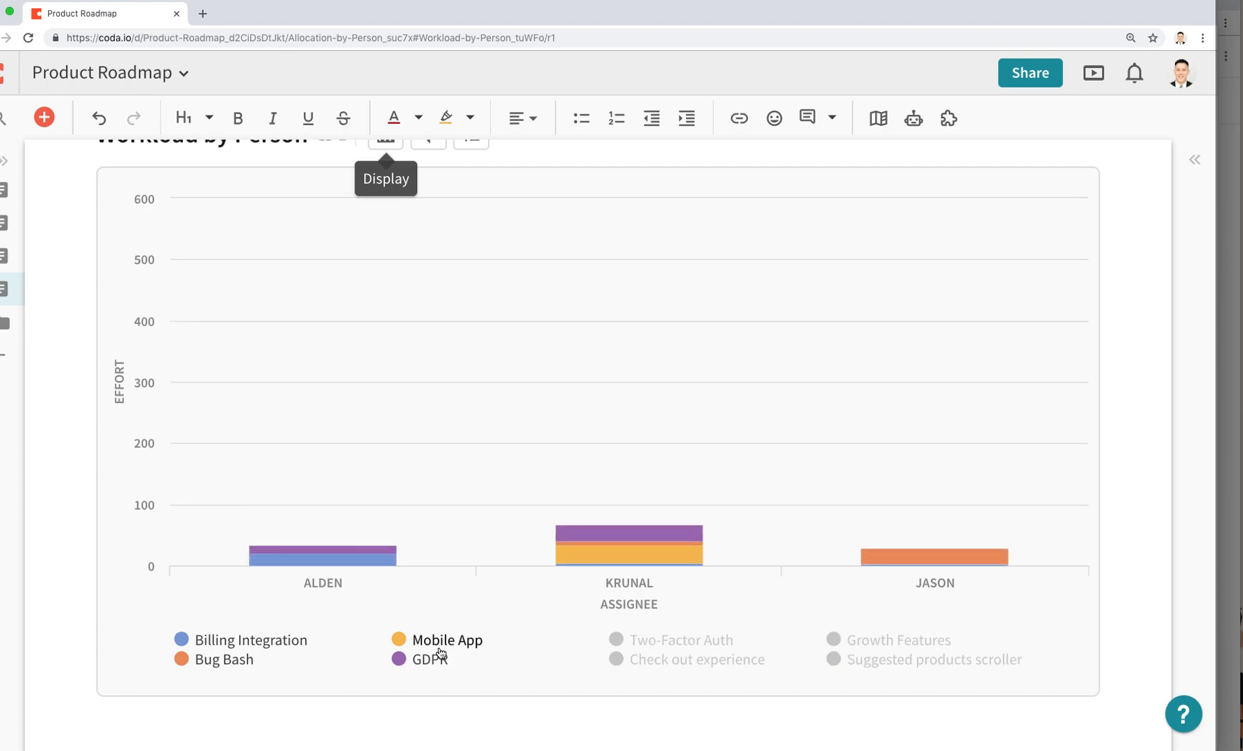
click(403, 641)
click(397, 659)
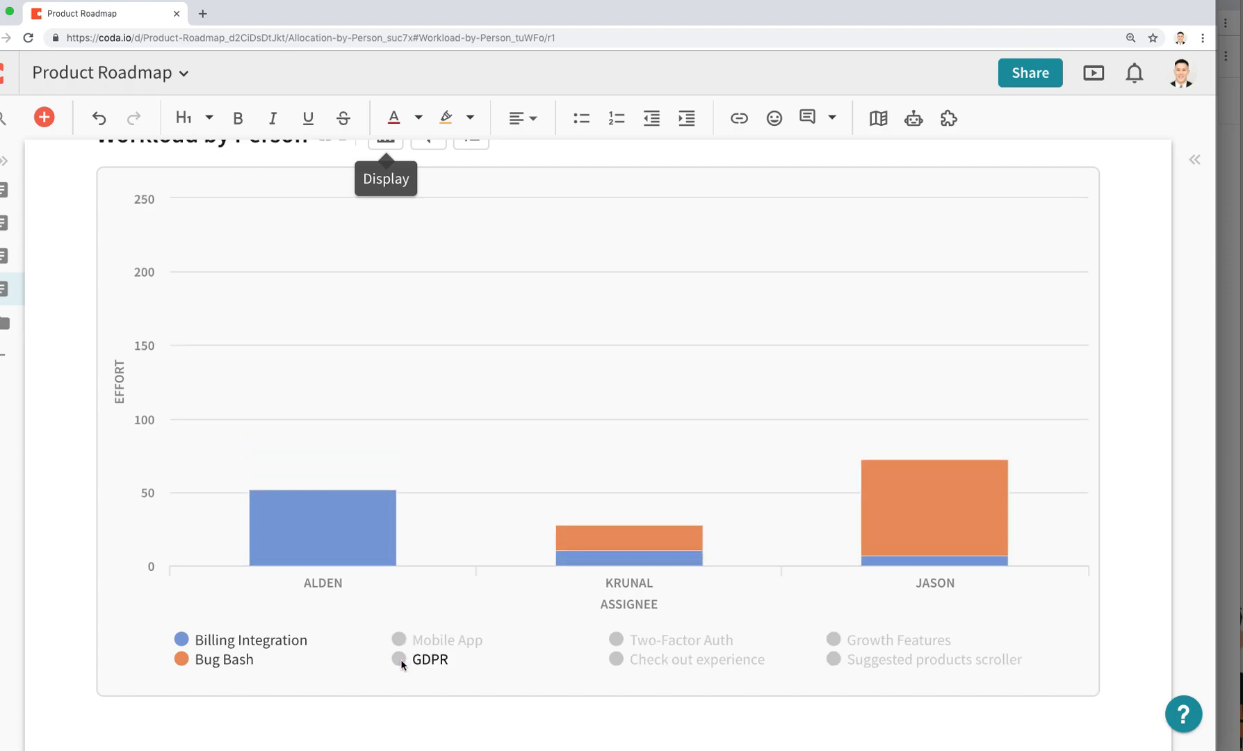
click(191, 664)
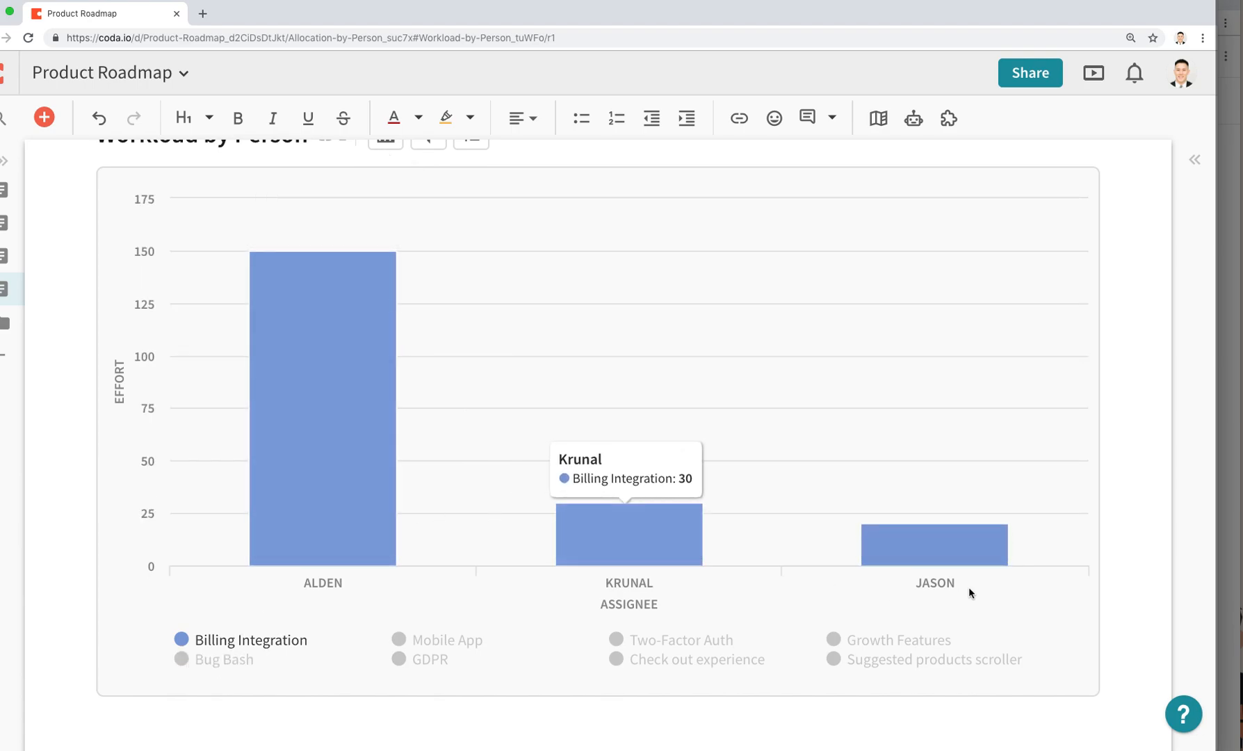
mouse_move(365, 358)
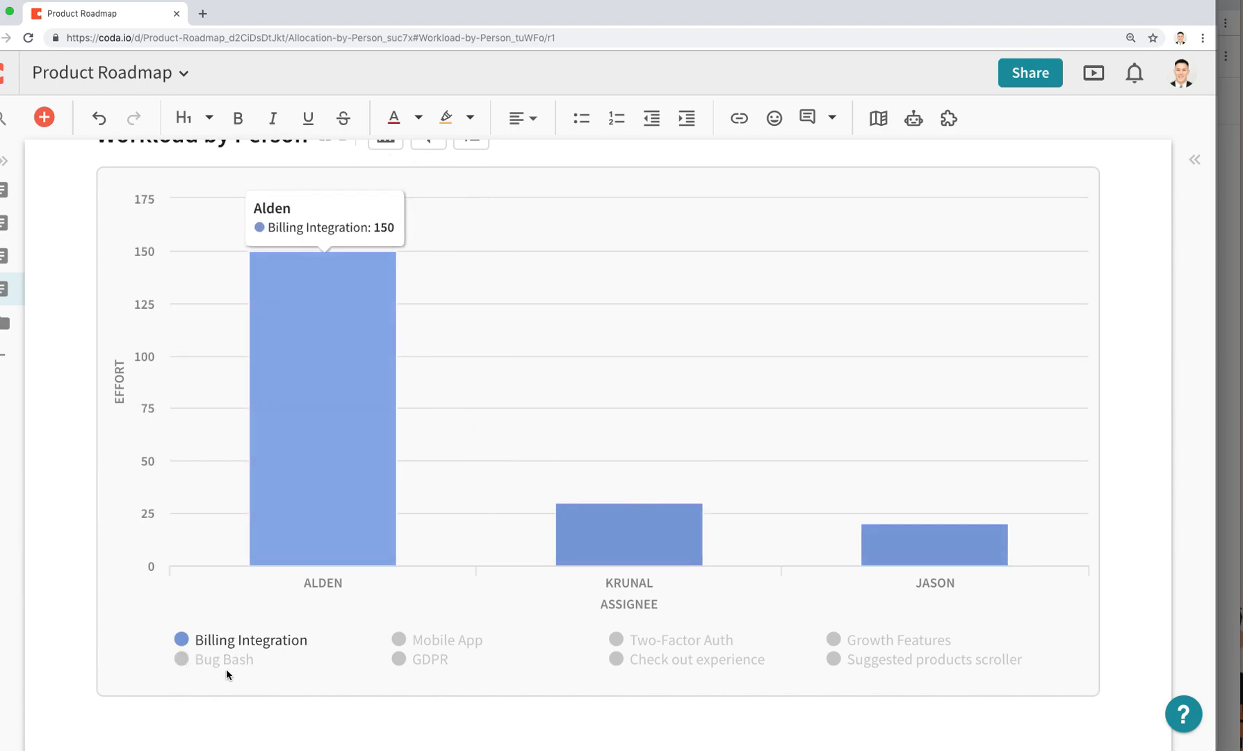
Show all the hidden features in the Workload by Person chart again, from Bug Bash to Check out experience.
click(182, 658)
click(398, 640)
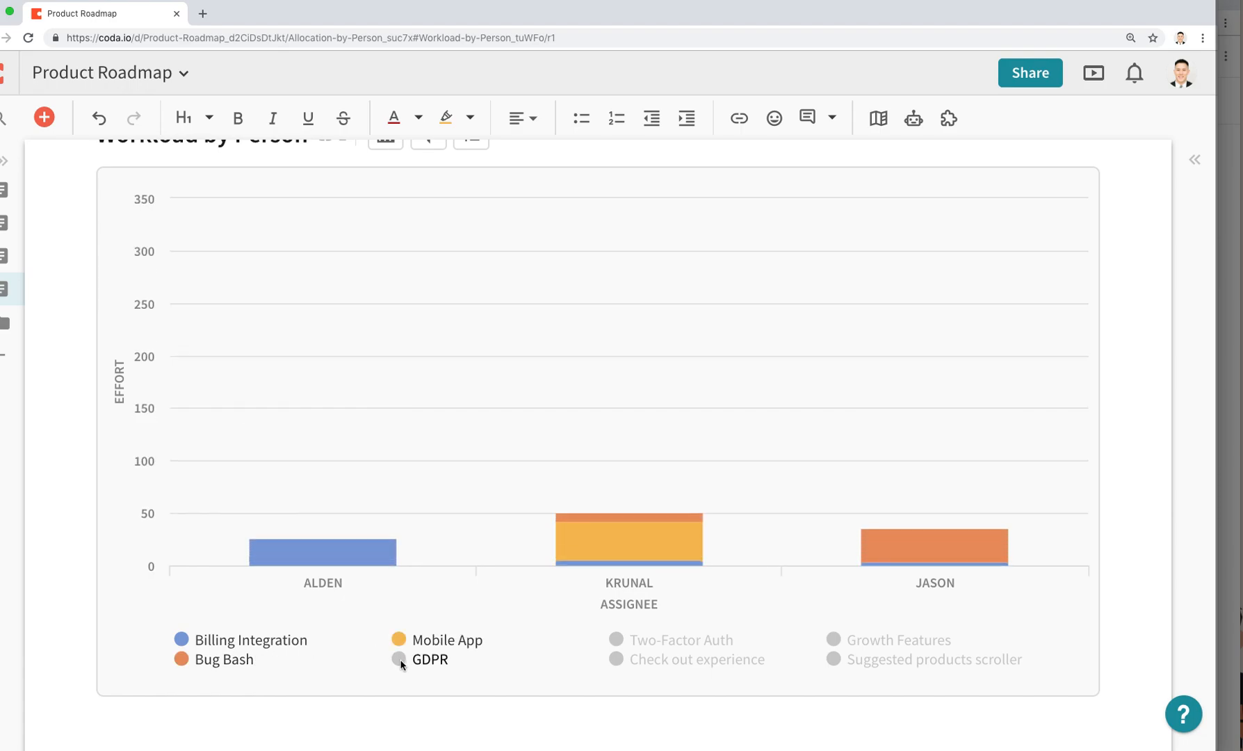
click(398, 658)
click(617, 638)
click(836, 638)
click(833, 659)
click(671, 667)
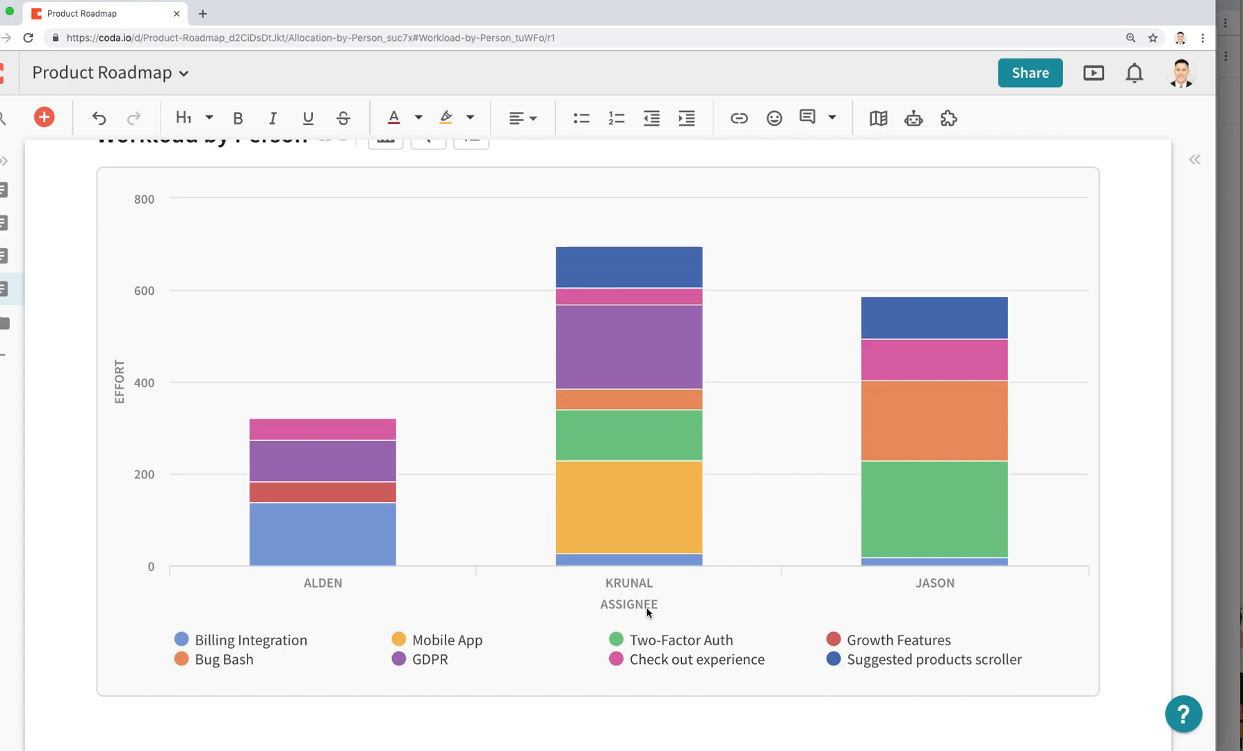
Check the chart's type, horizontal axis, values and segmentation once more and leave the display settings.
scroll(632, 594, up, 2)
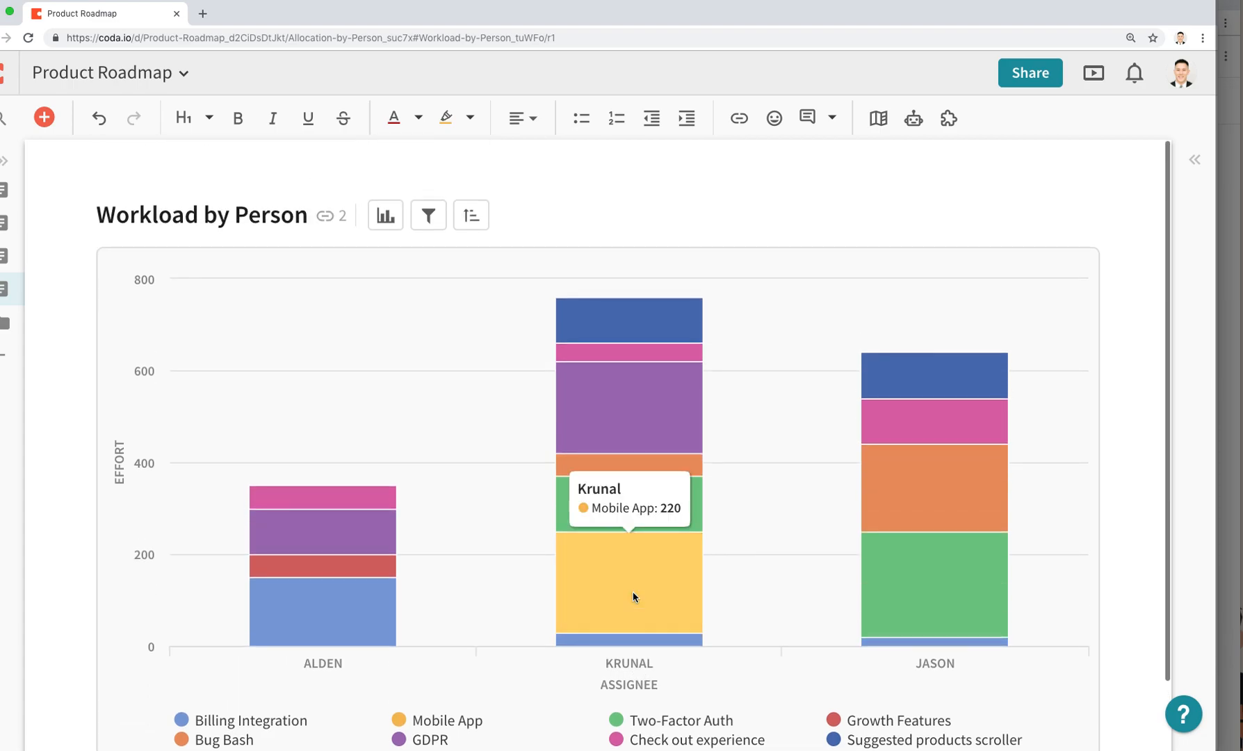
click(397, 218)
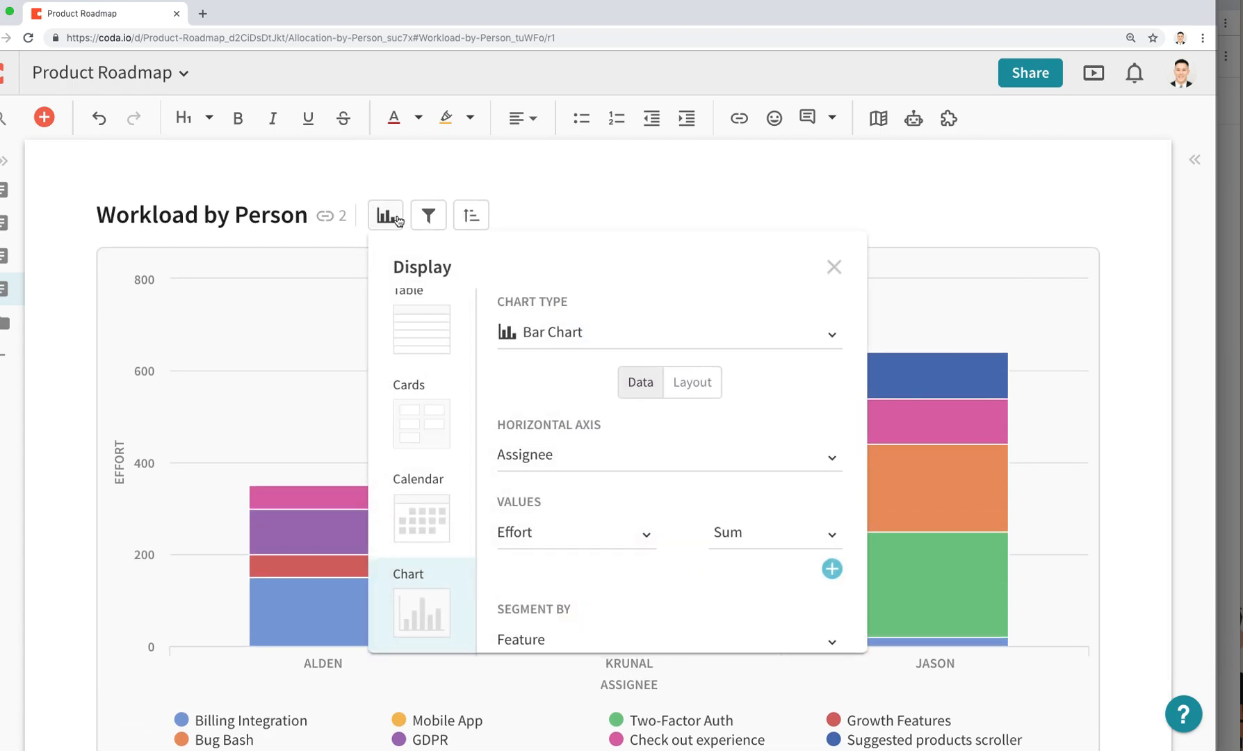
scroll(625, 516, down, 1)
scroll(611, 517, up, 1)
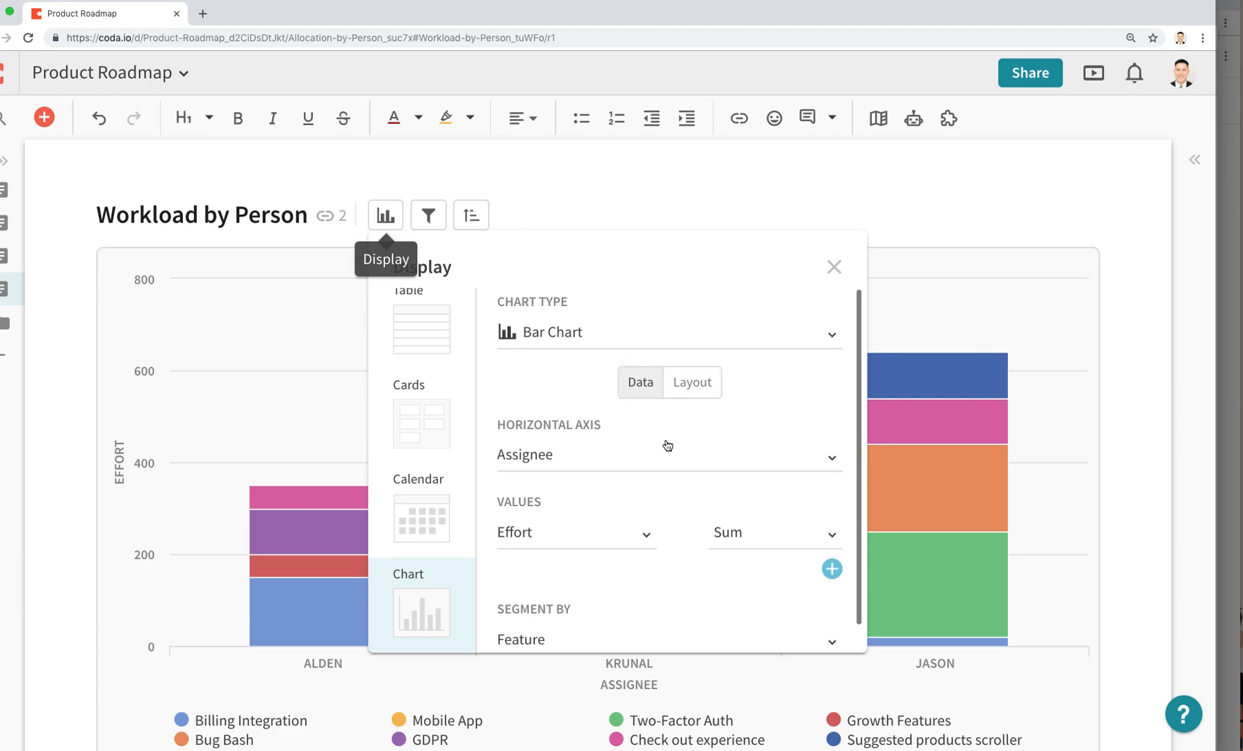
mouse_move(353, 585)
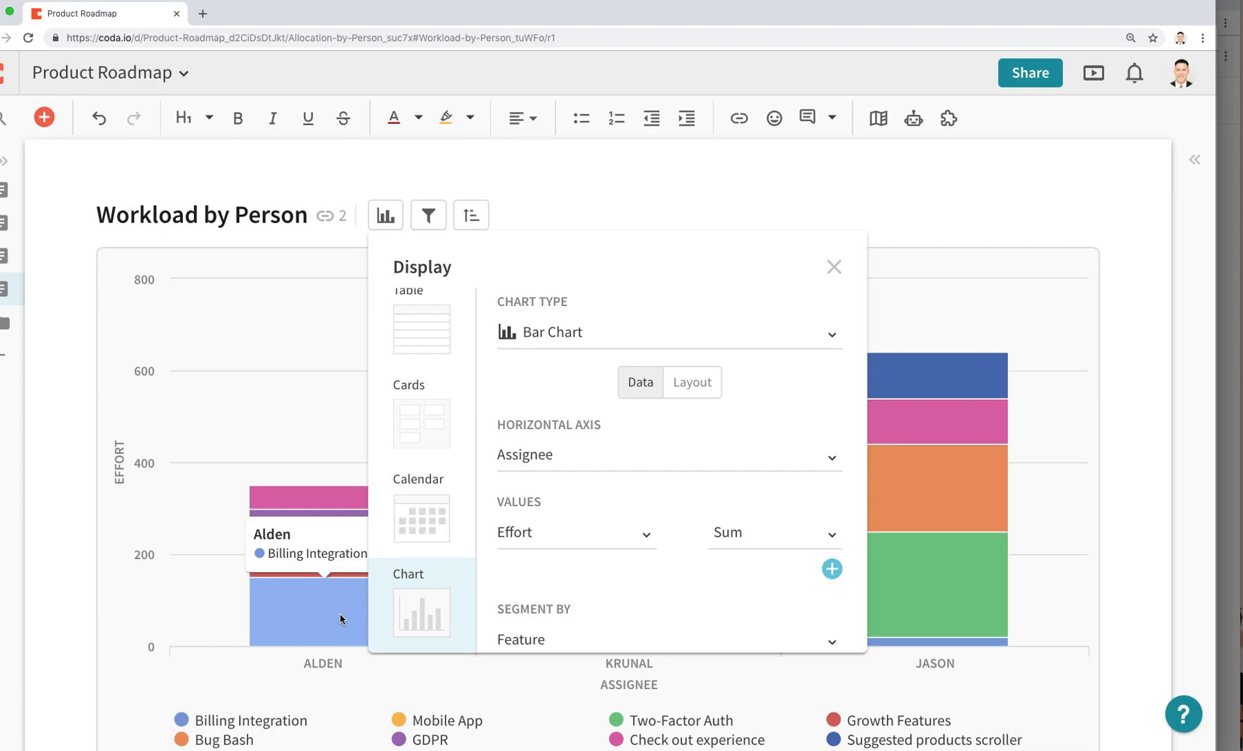
key(super+Tab)
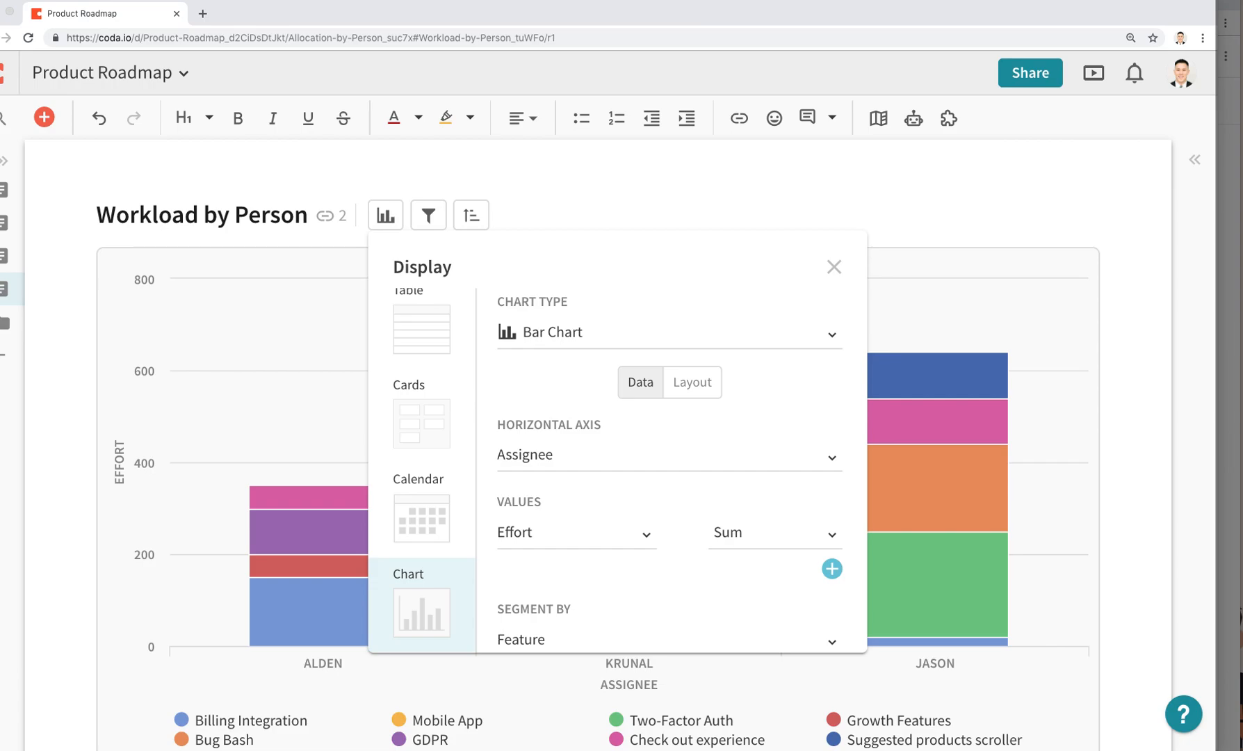
click(1124, 618)
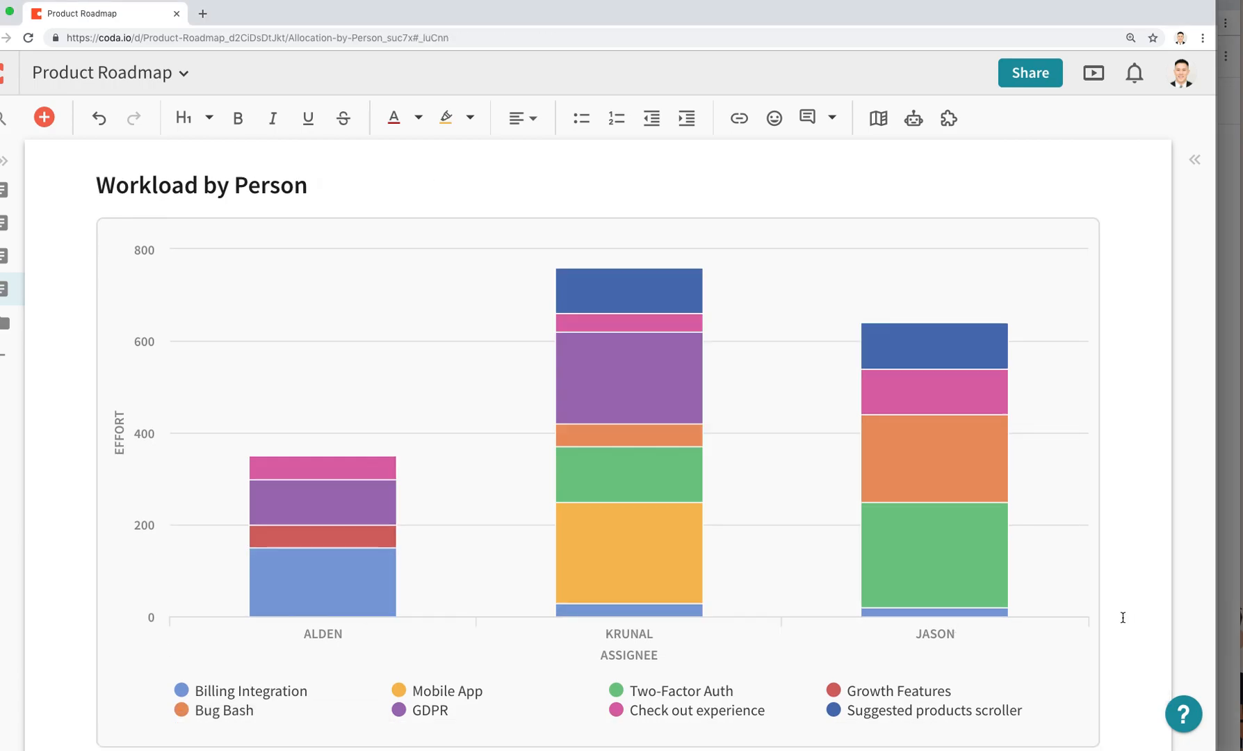
Insert a table view of Resource Allocation below the Workload by Person chart.
scroll(597, 417, down, 2)
click(44, 117)
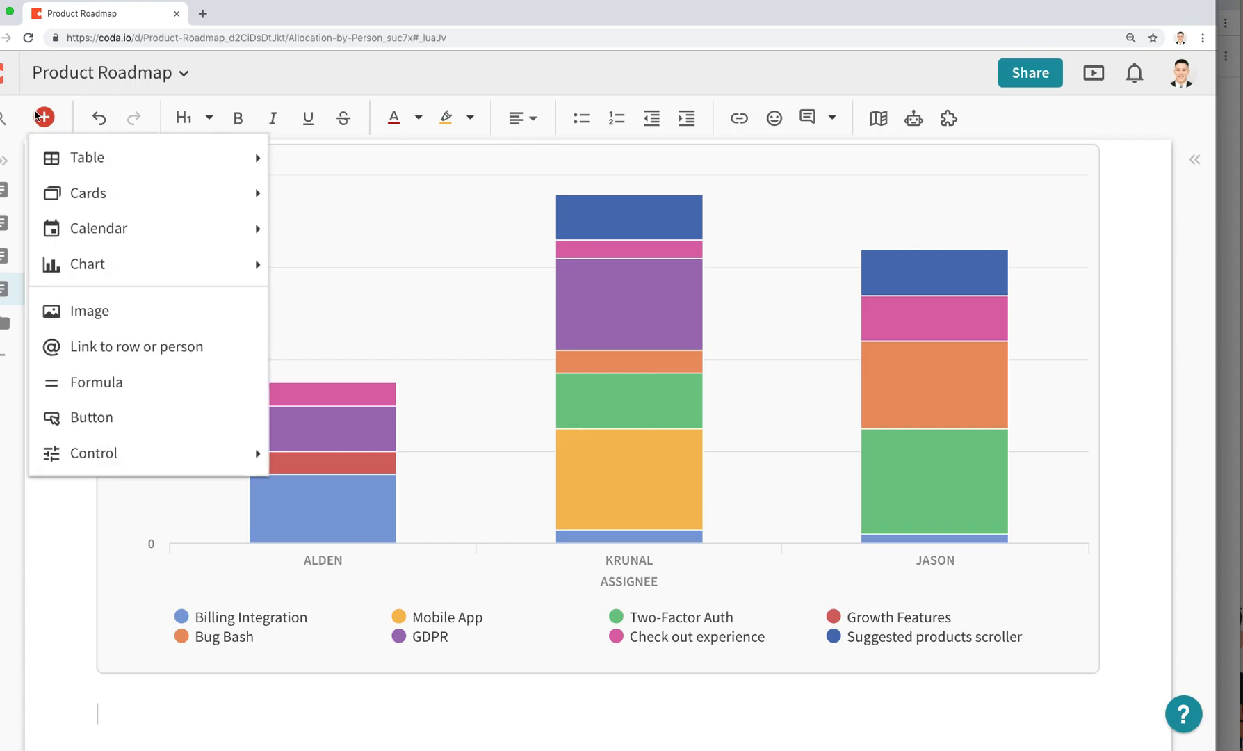
mouse_move(111, 157)
click(383, 357)
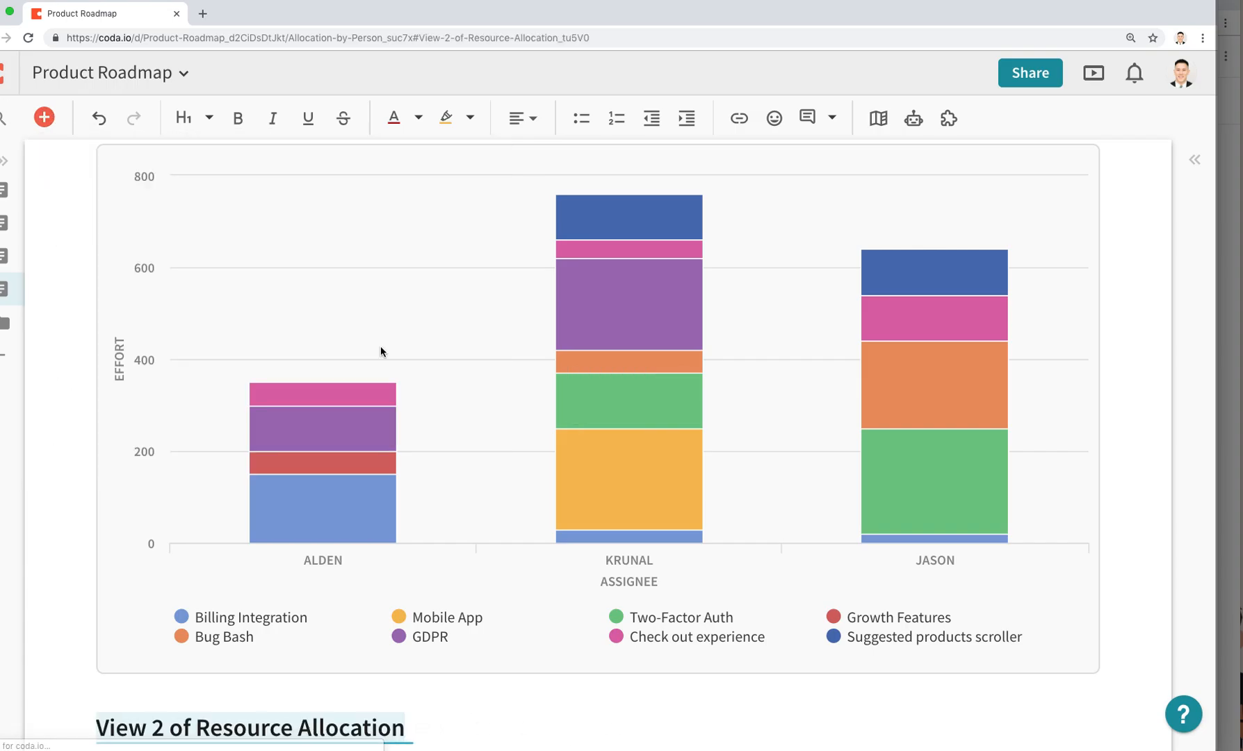
Title the new Resource Allocation view "Allocation by Person Table".
scroll(536, 516, down, 5)
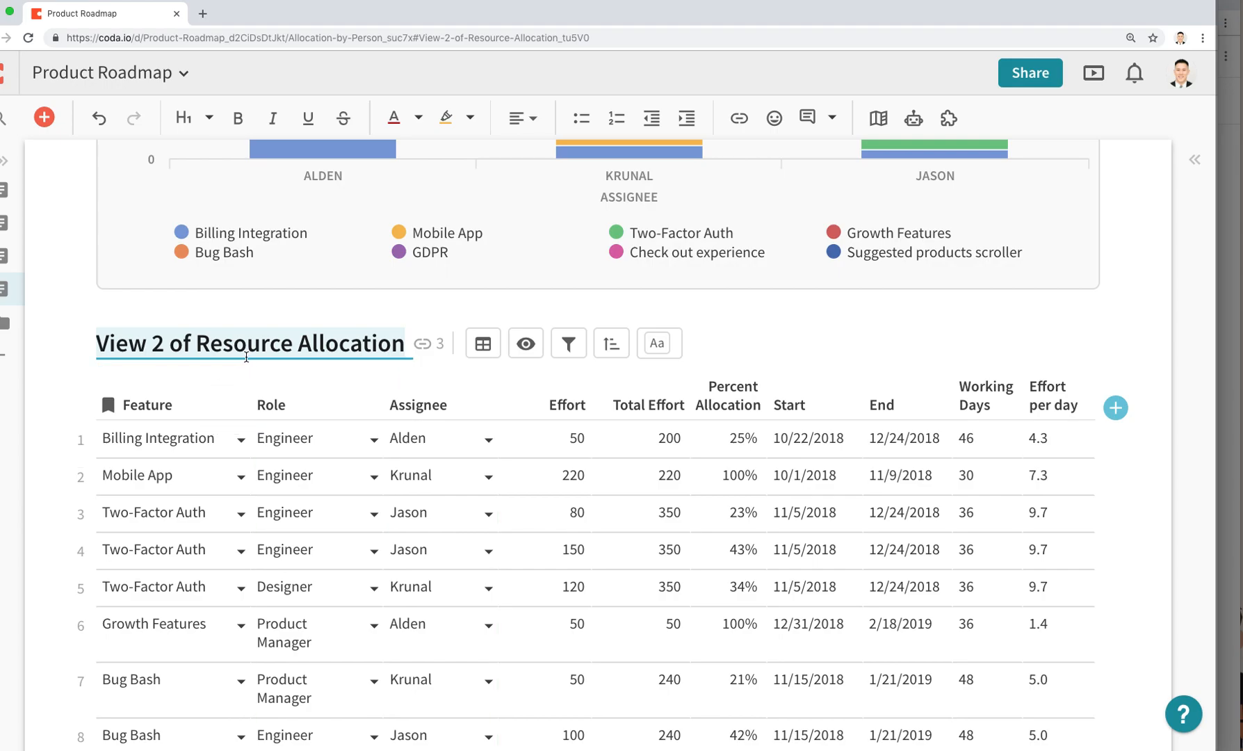
text(Sc)
key(BackSpace)
key(BackSpace)
text(Allo)
key(BackSpace)
text(ocai)
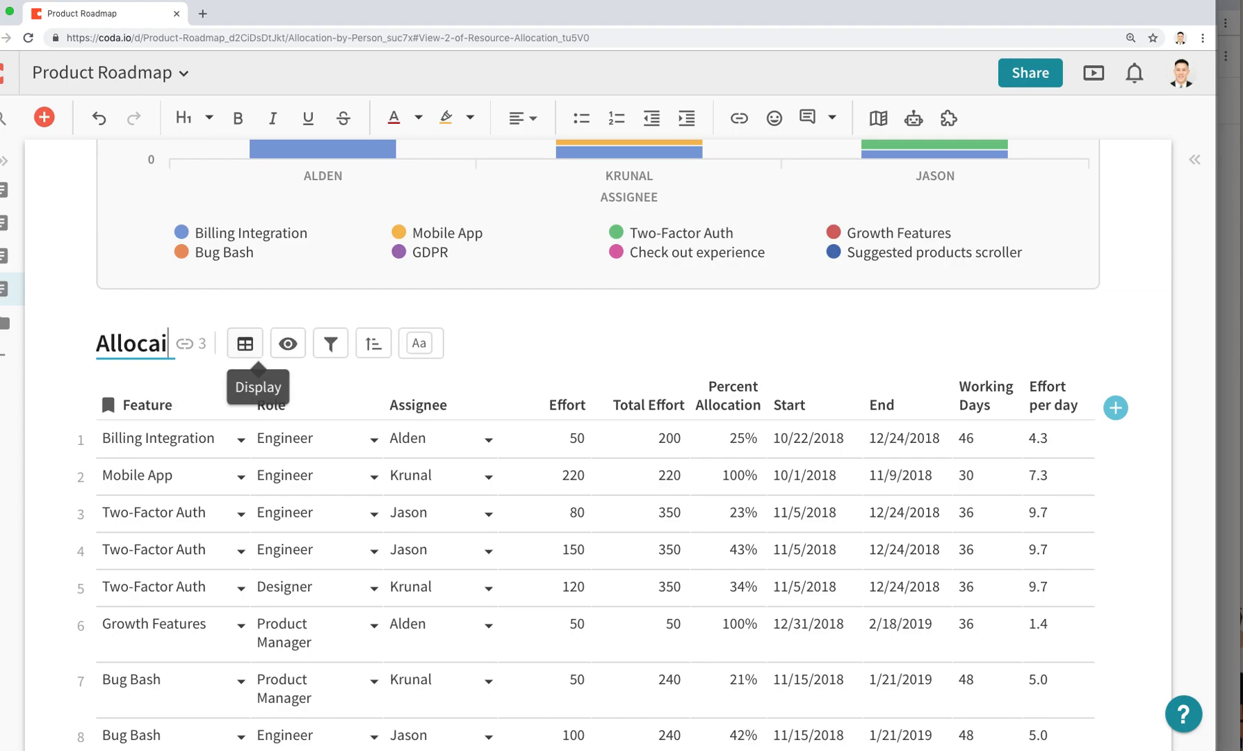
text(g)
key(BackSpace)
key(BackSpace)
text(gion)
key(BackSpace)
key(BackSpace)
key(BackSpace)
key(BackSpace)
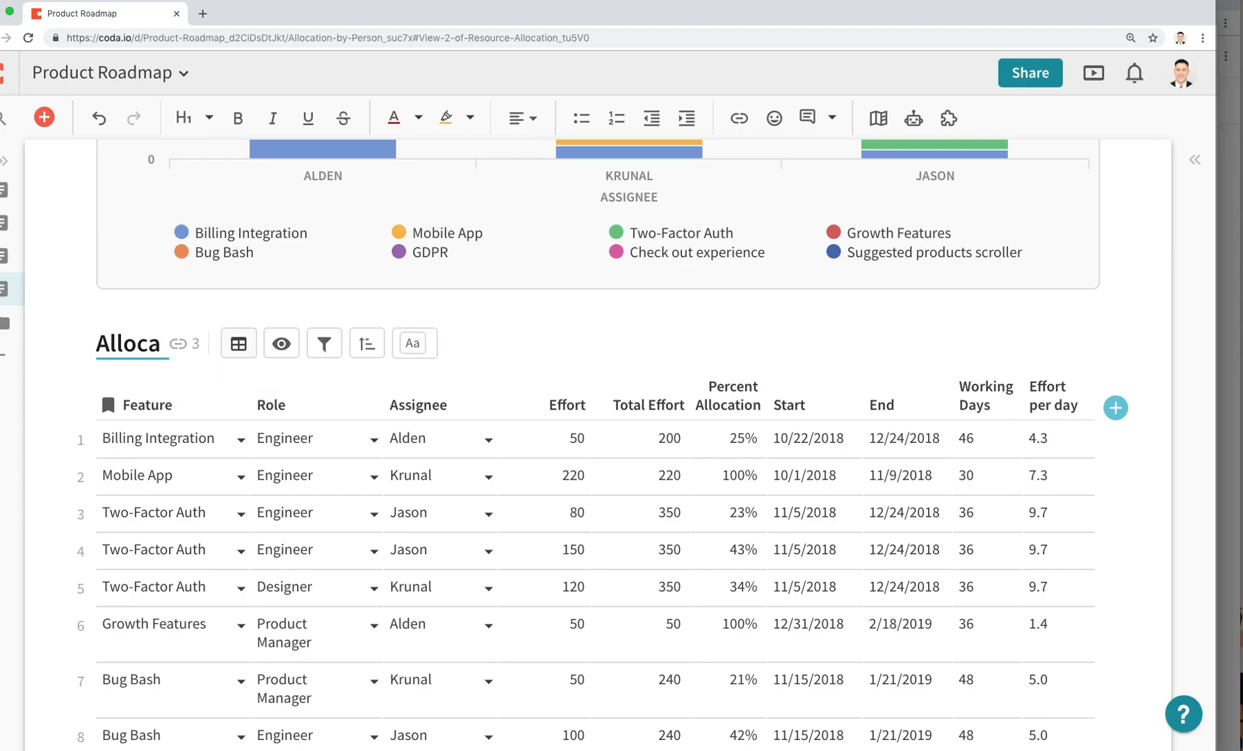
text(tion by Person Table)
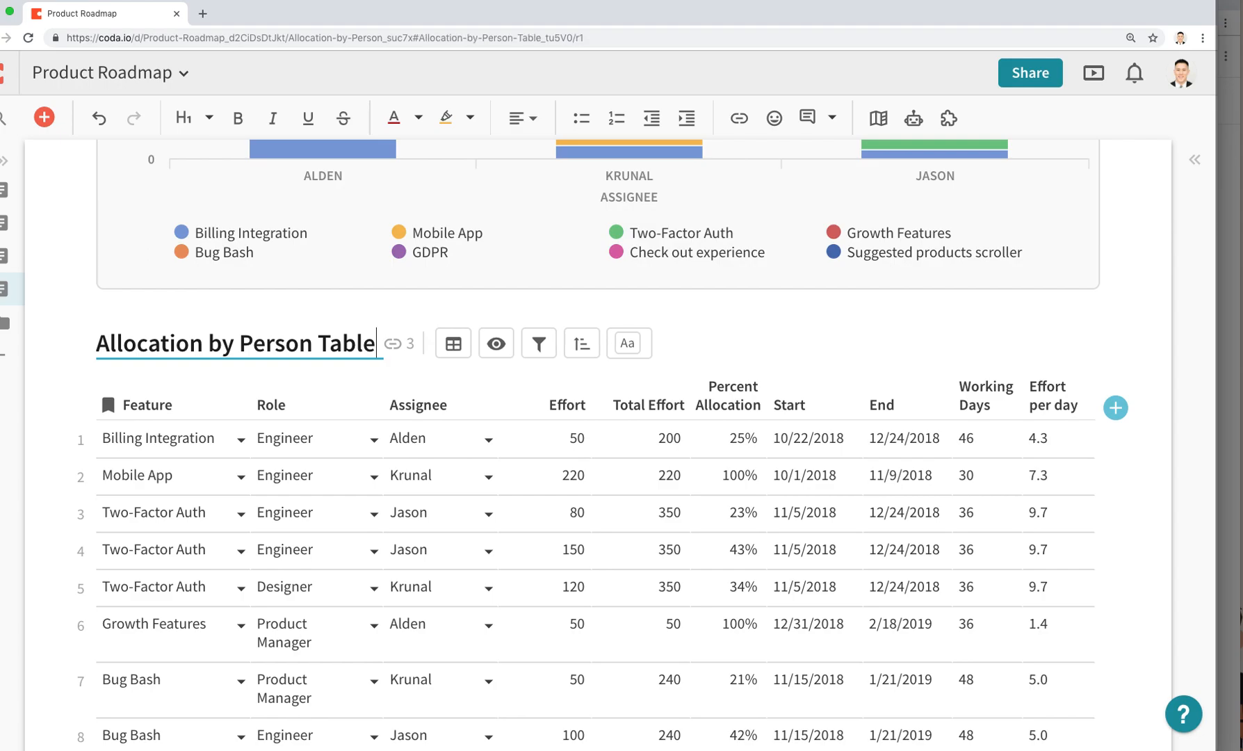
Group the Allocation by Person Table by Assignee along the left and widen the Assignee column.
click(460, 405)
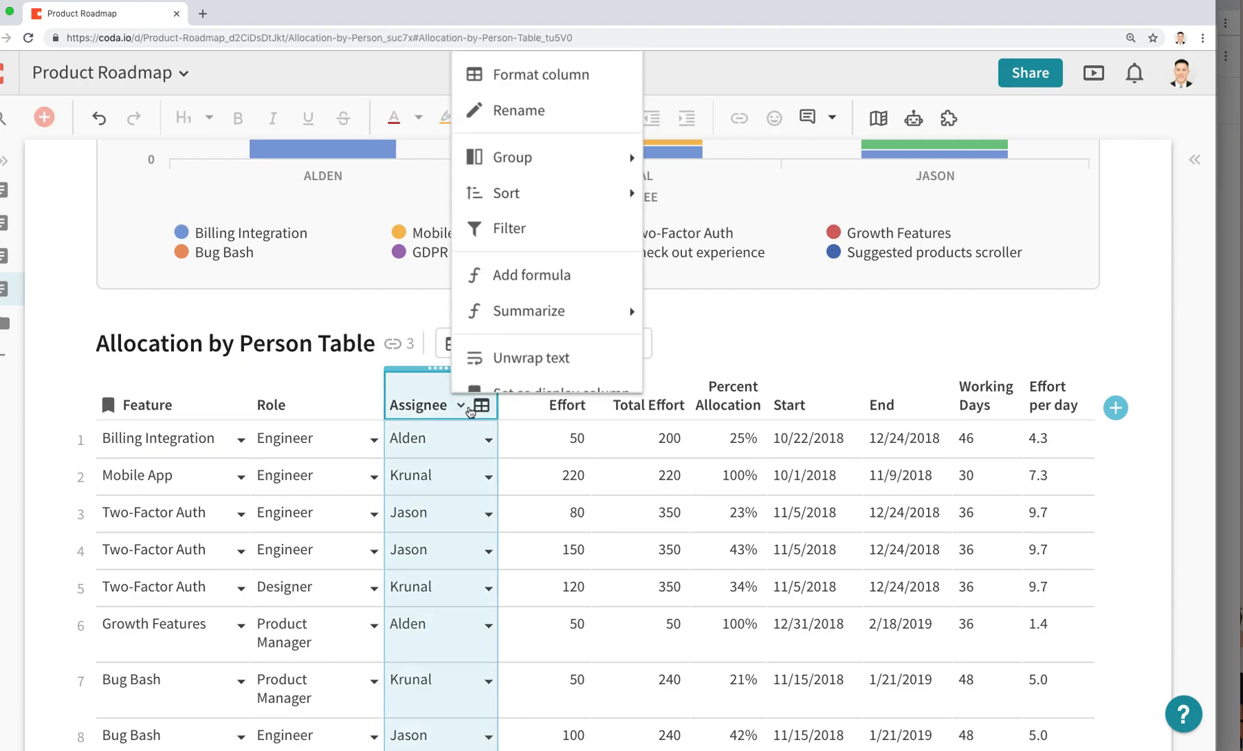
mouse_move(571, 159)
click(683, 162)
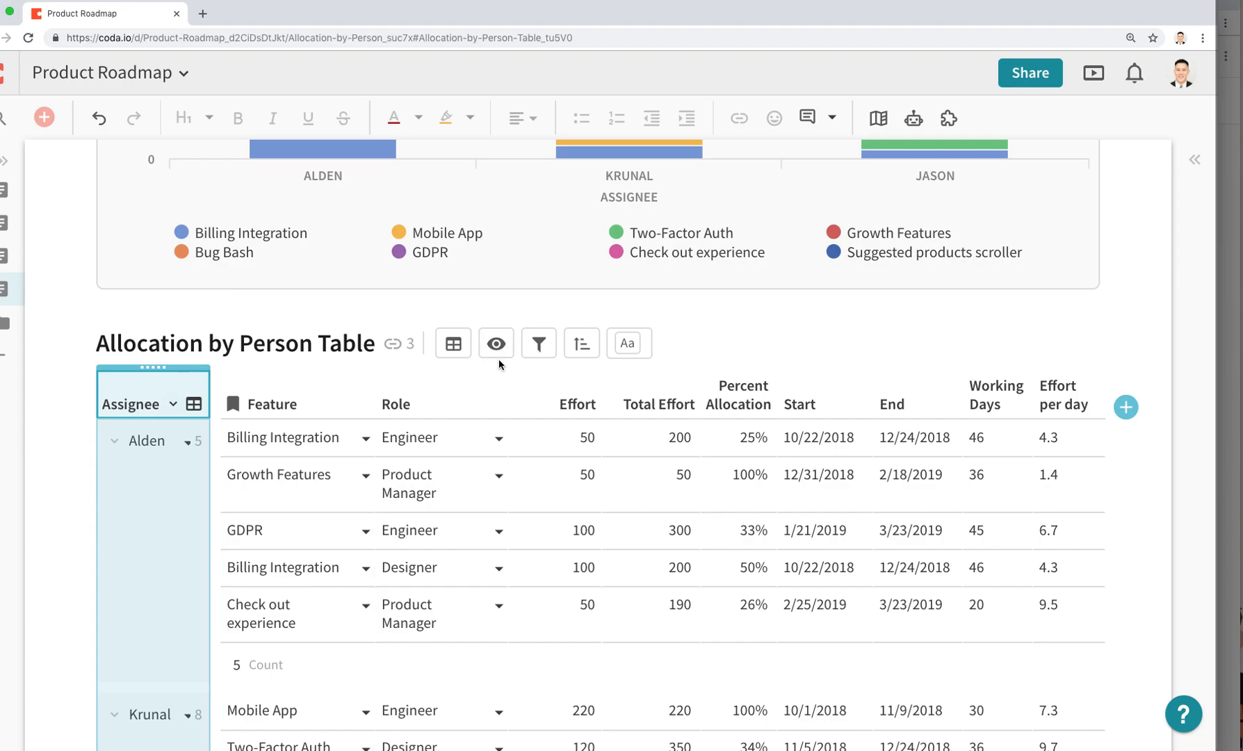
drag(209, 400, 264, 403)
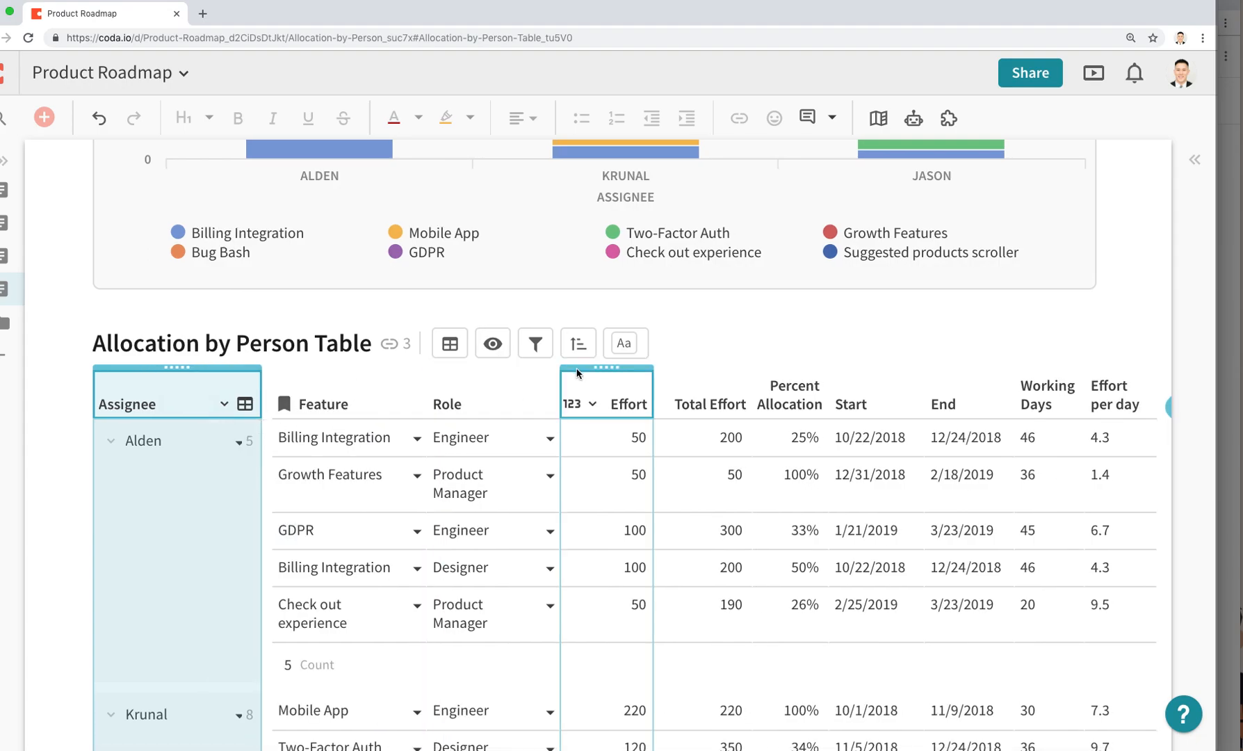
Hide the Total Effort, Percent Allocation, Start, End, Working Days and Effort per day columns, and widen Role so Product Manager fits on one line.
click(493, 348)
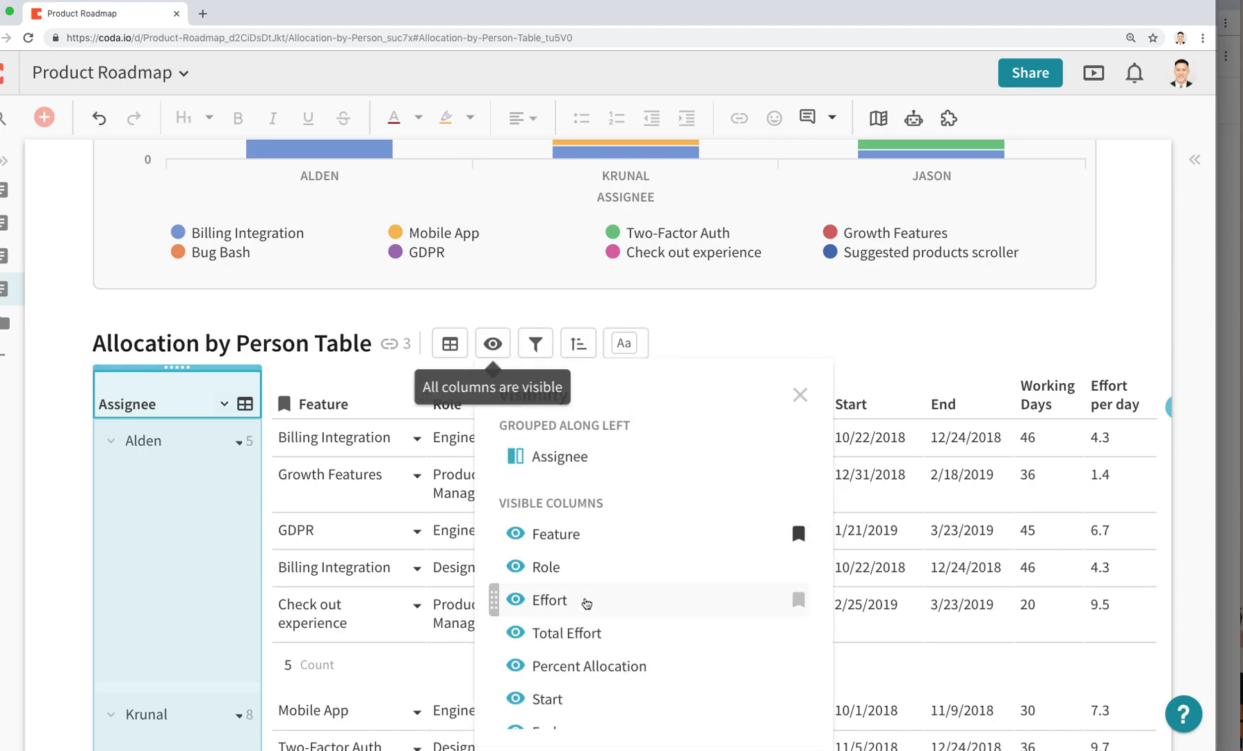
click(569, 635)
click(567, 635)
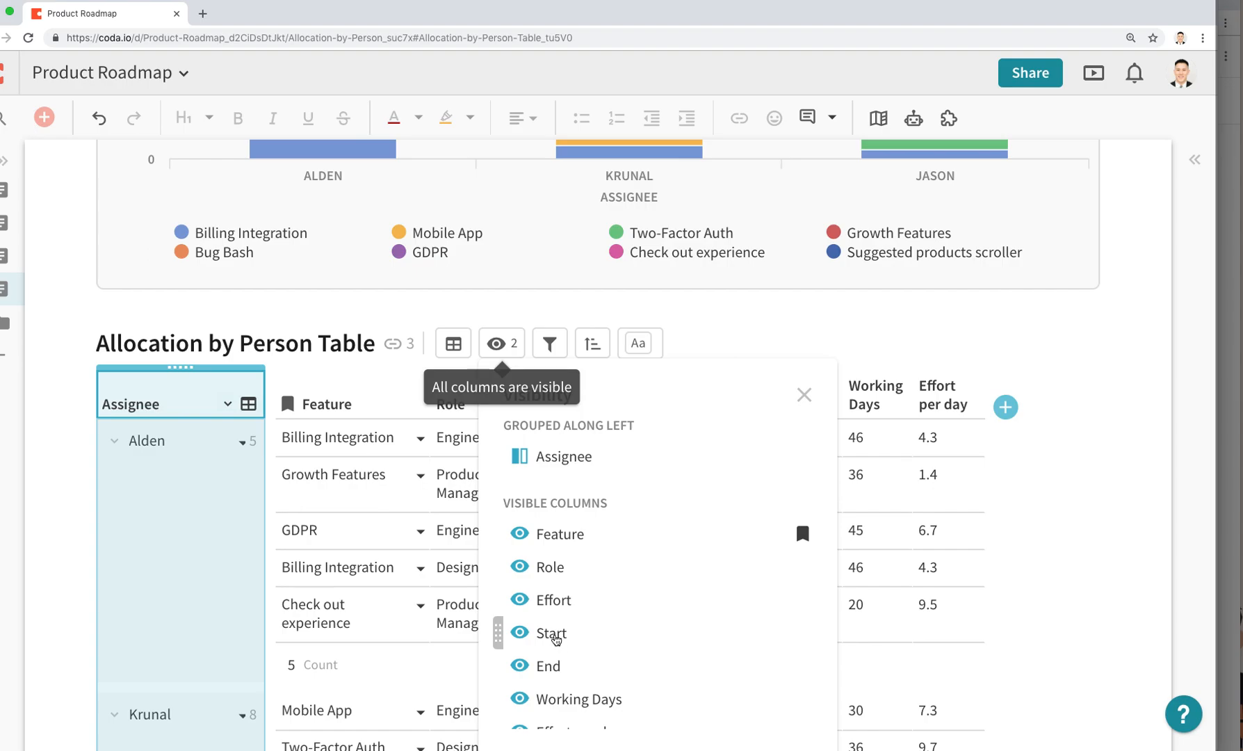
click(556, 636)
click(555, 636)
click(554, 635)
click(556, 635)
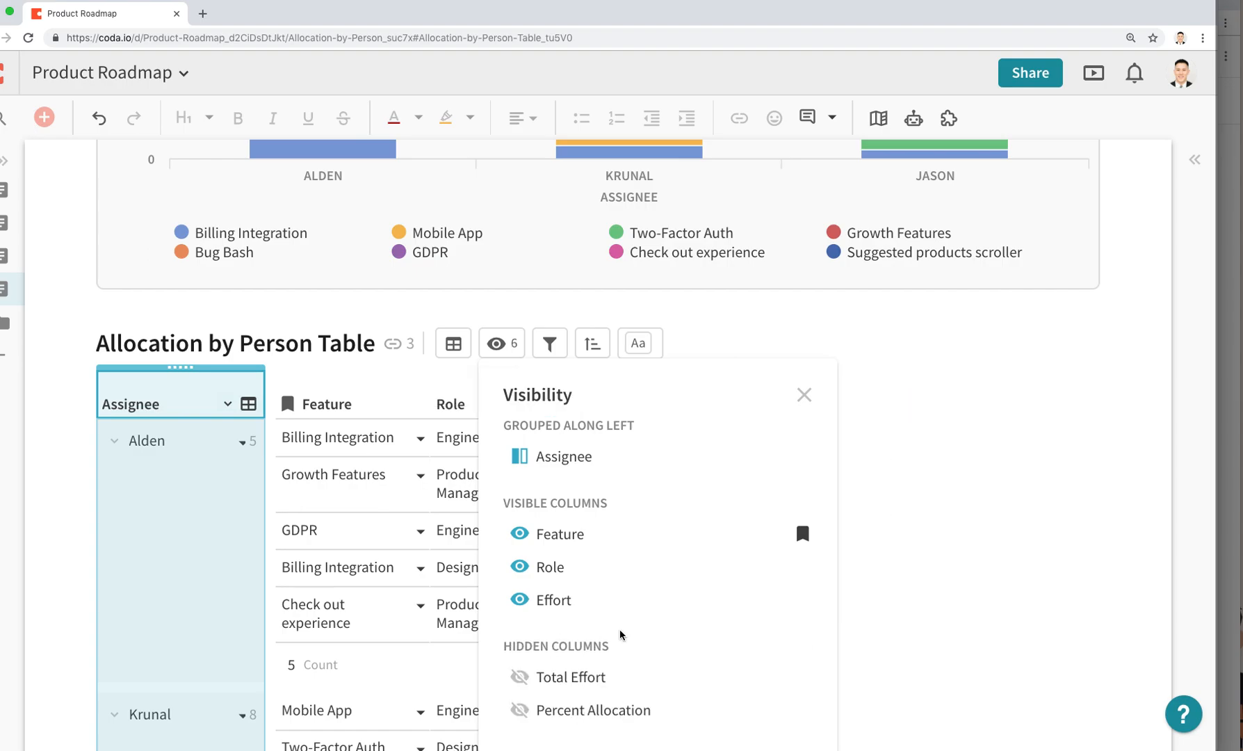
scroll(1036, 496, down, 3)
click(516, 351)
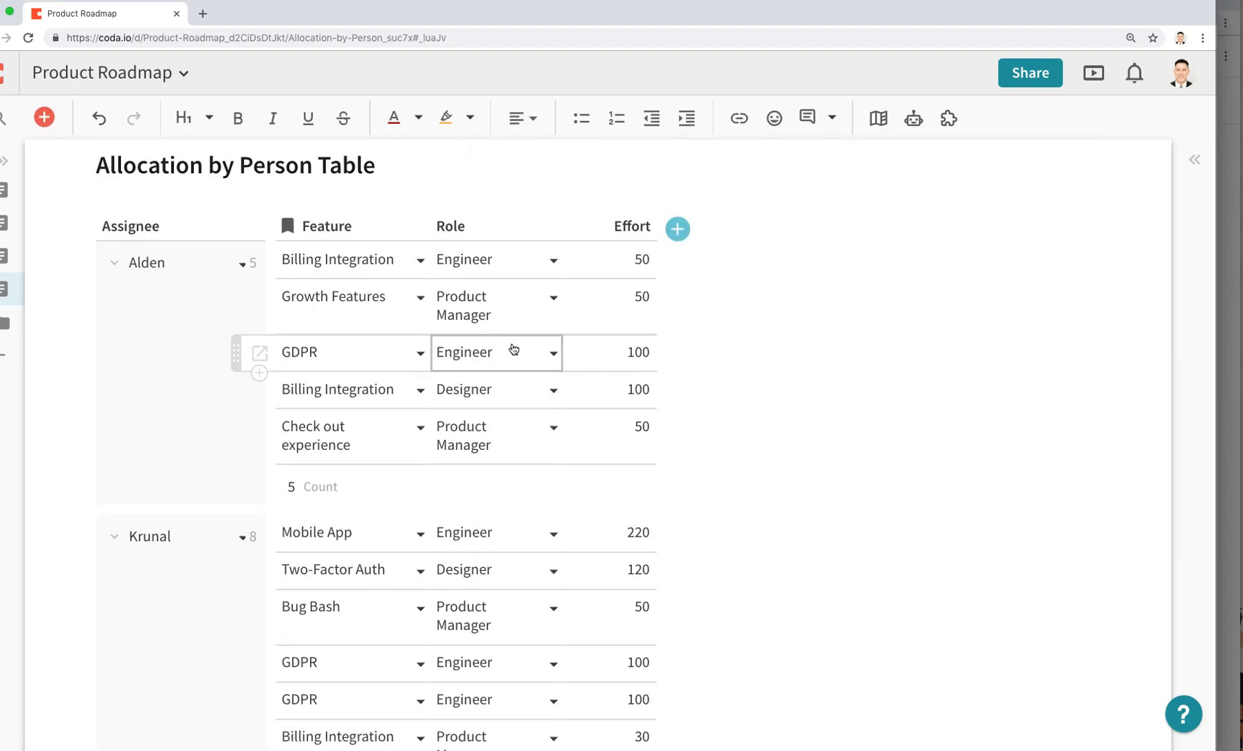
click(479, 226)
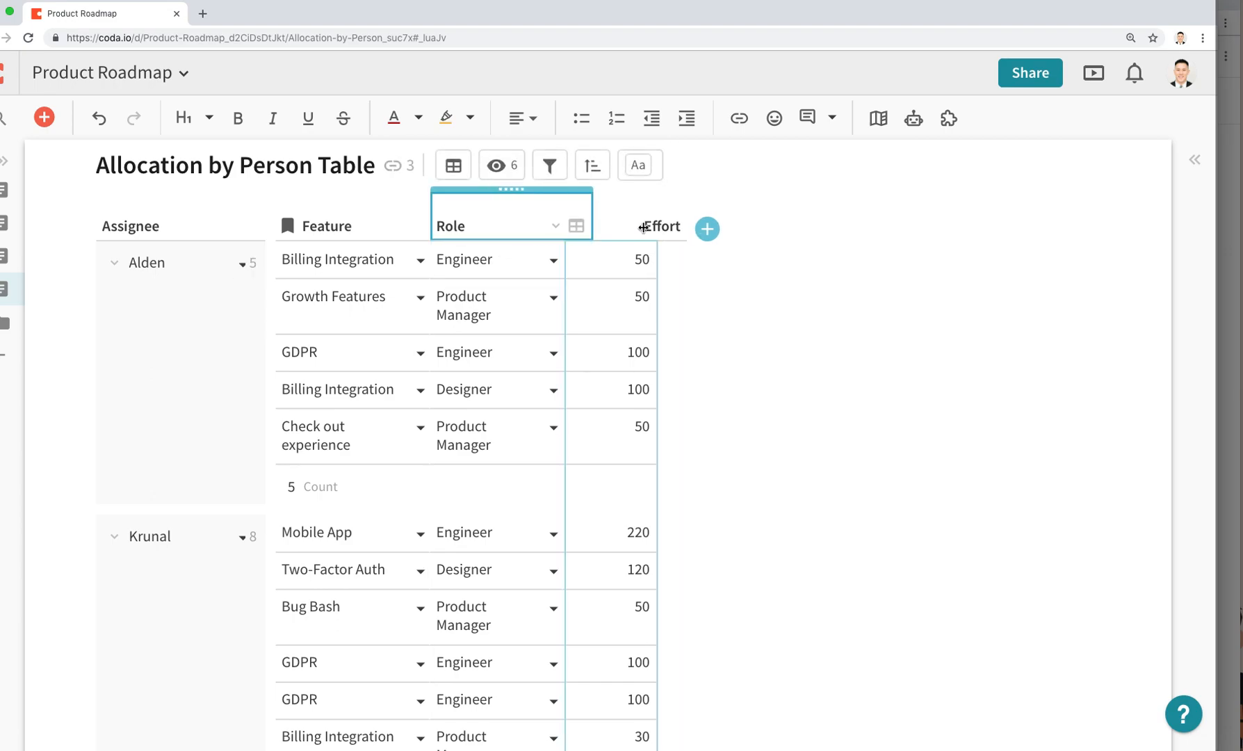
drag(643, 227, 740, 228)
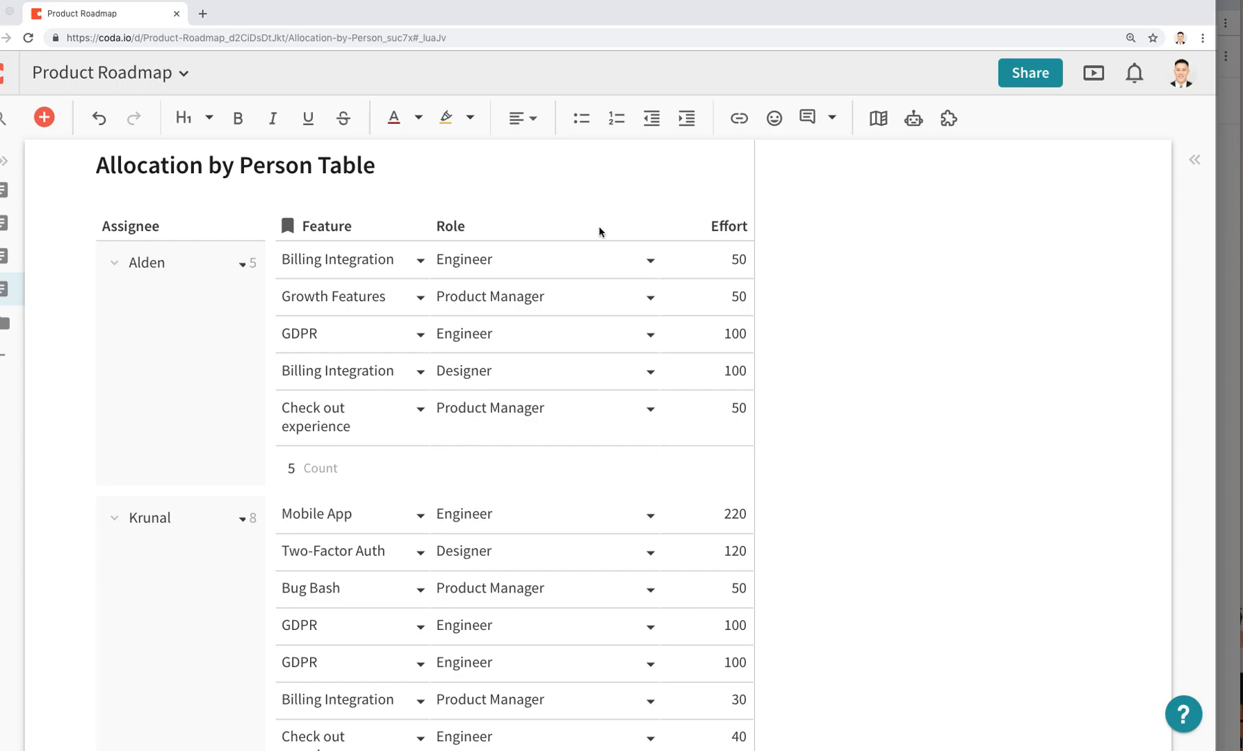
Insert a chart view of Resource Allocation below the Allocation by Person Table.
scroll(480, 289, down, 8)
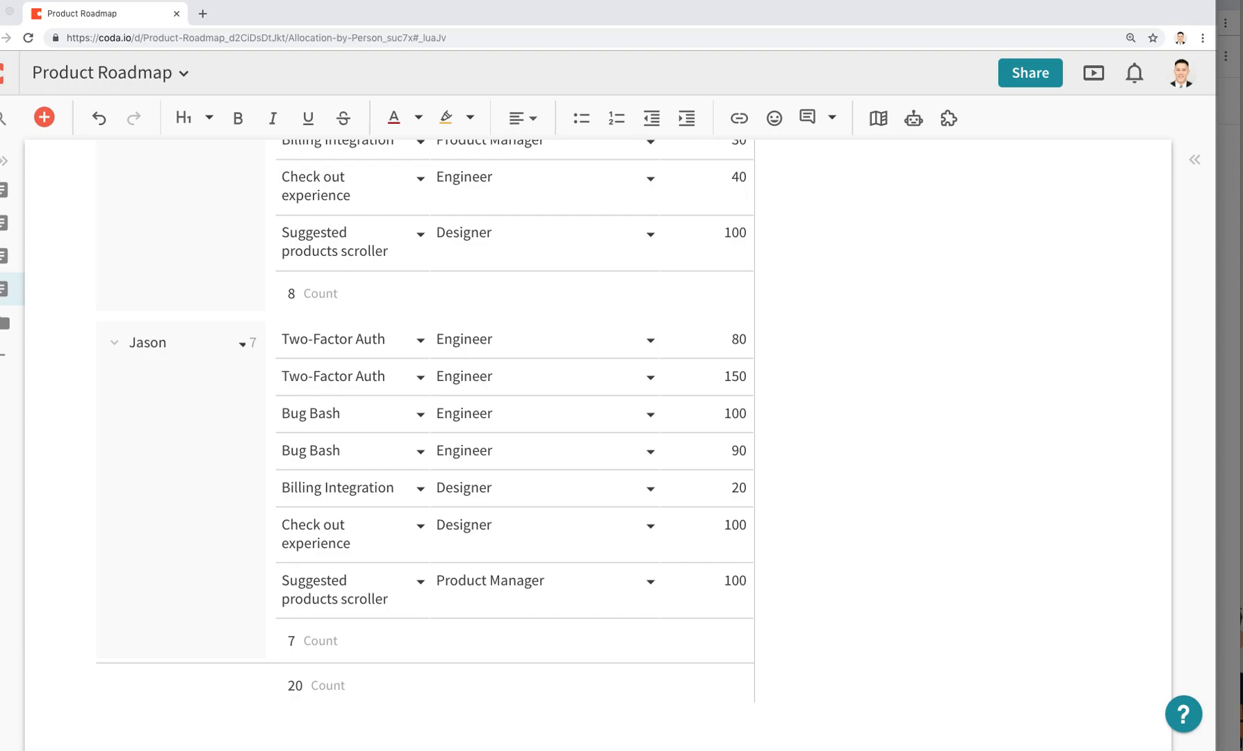
click(871, 532)
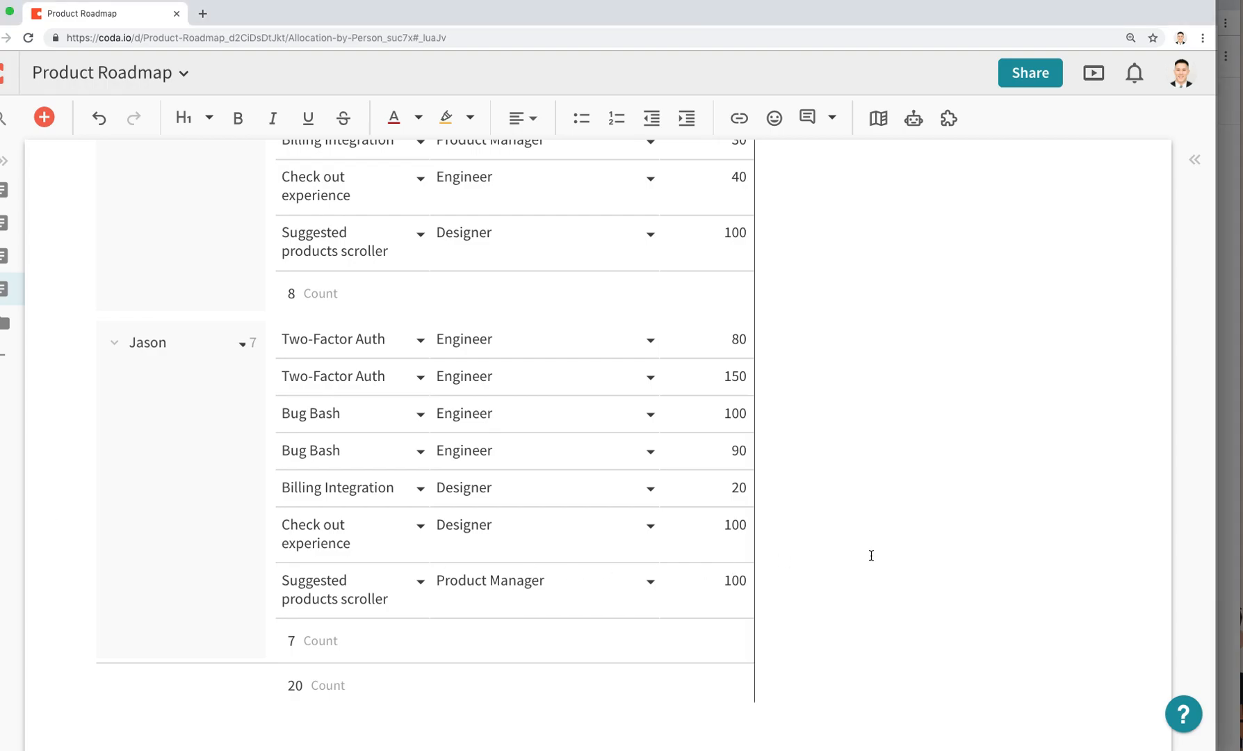
key(Return)
key(Return)
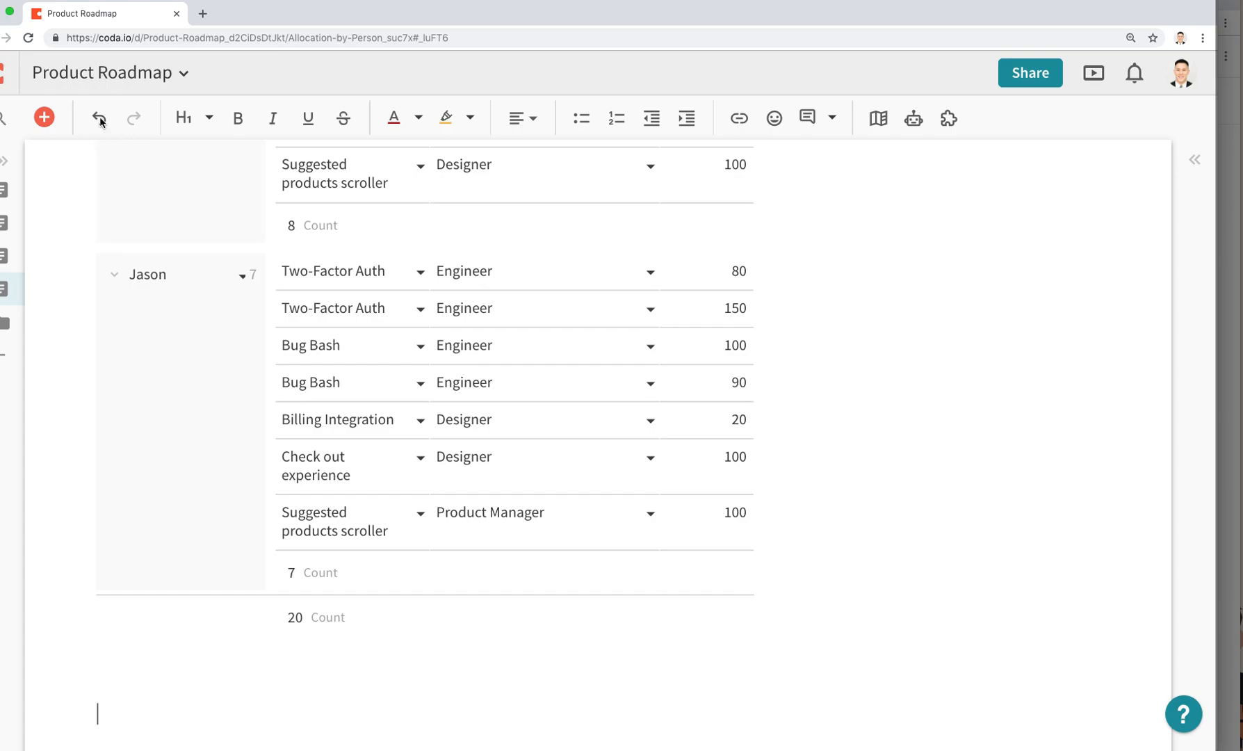
click(44, 117)
mouse_move(89, 155)
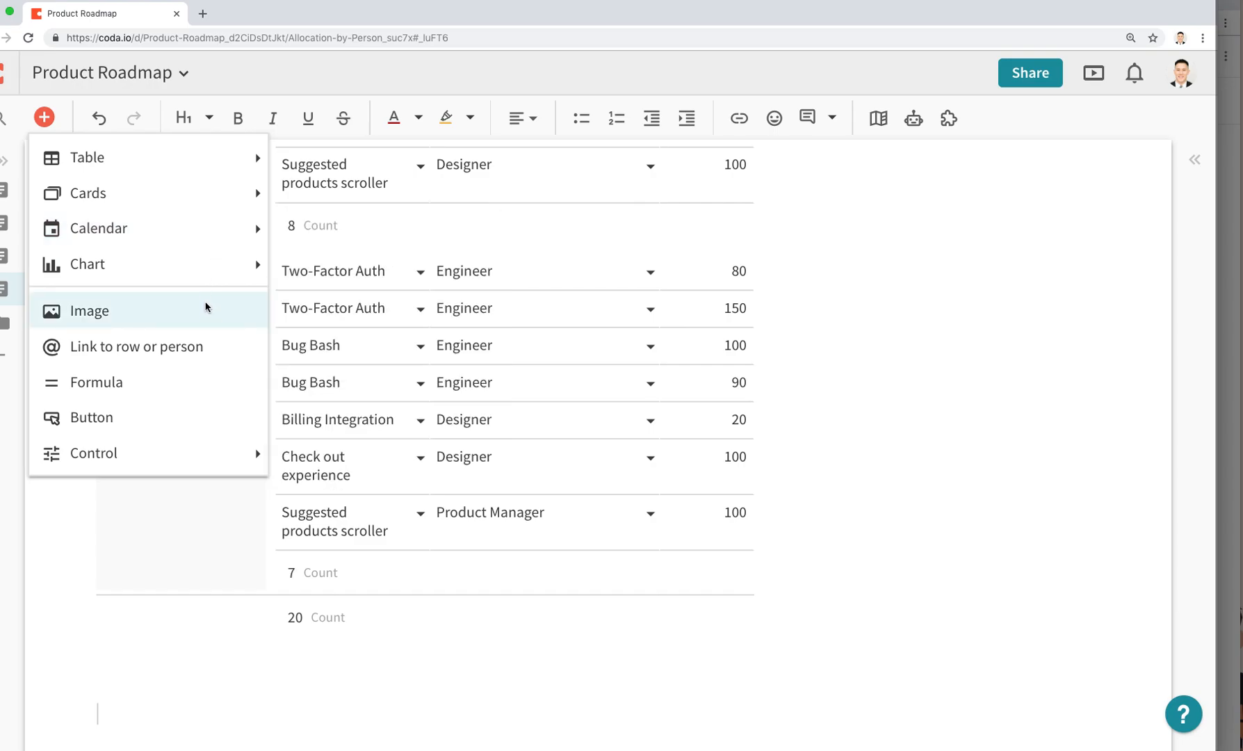
mouse_move(189, 261)
mouse_move(342, 272)
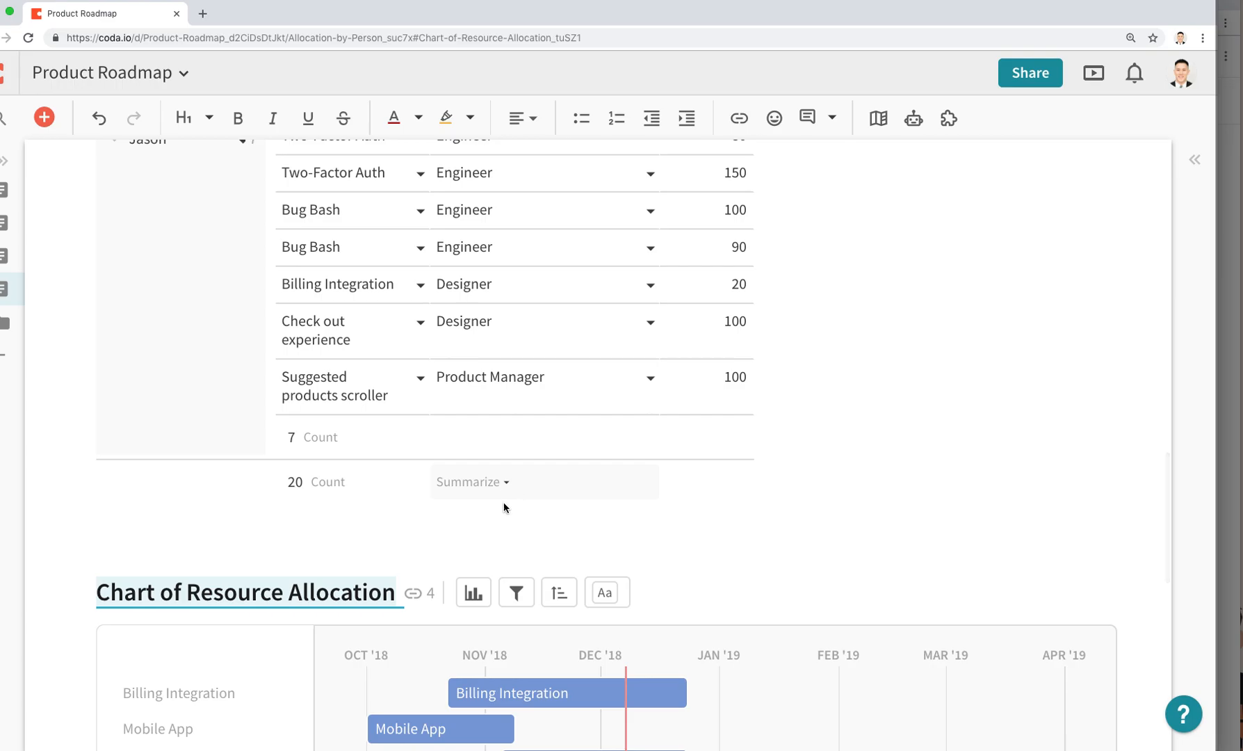
Switch the Chart of Resource Allocation to the table display.
scroll(508, 510, down, 5)
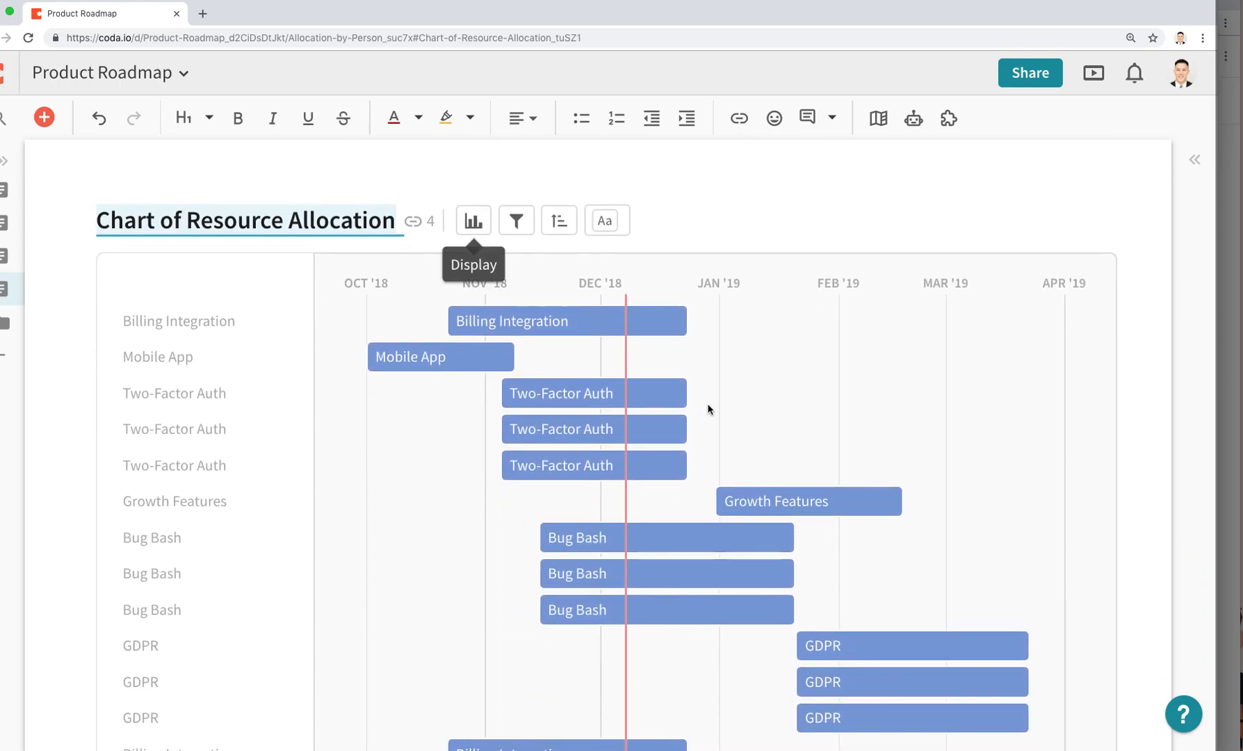
click(473, 220)
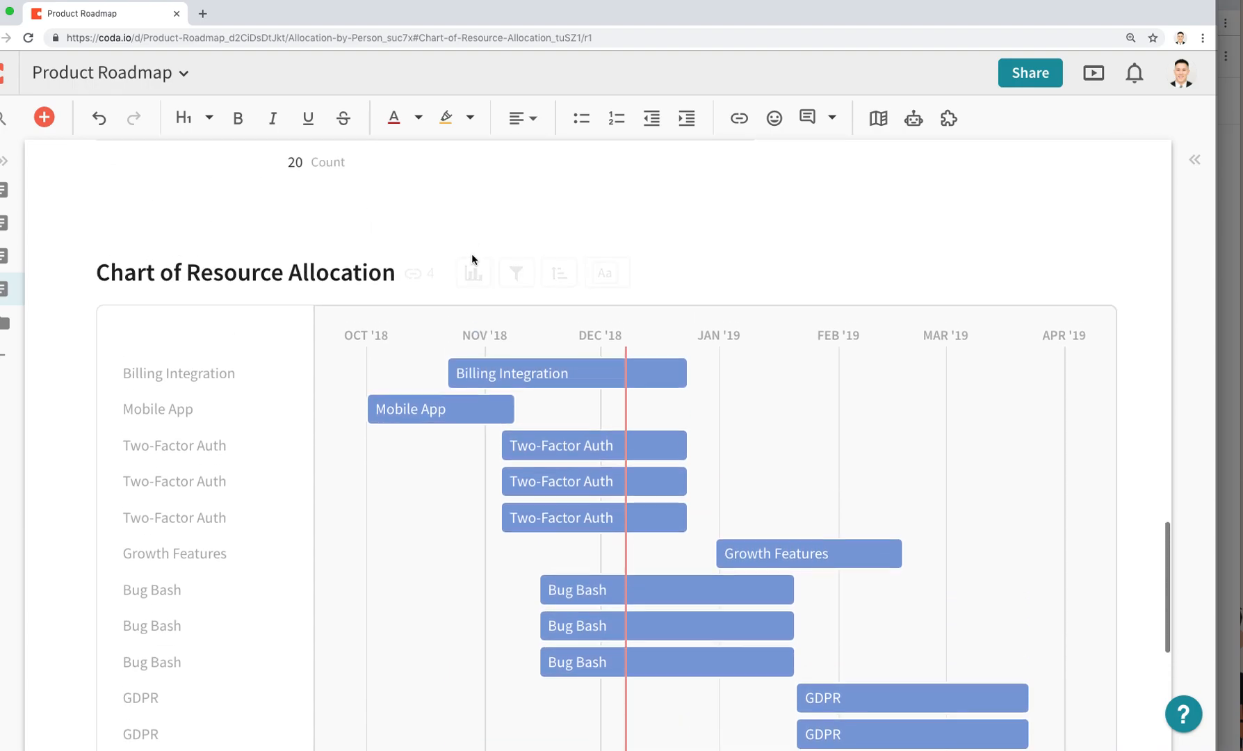
click(473, 273)
click(505, 391)
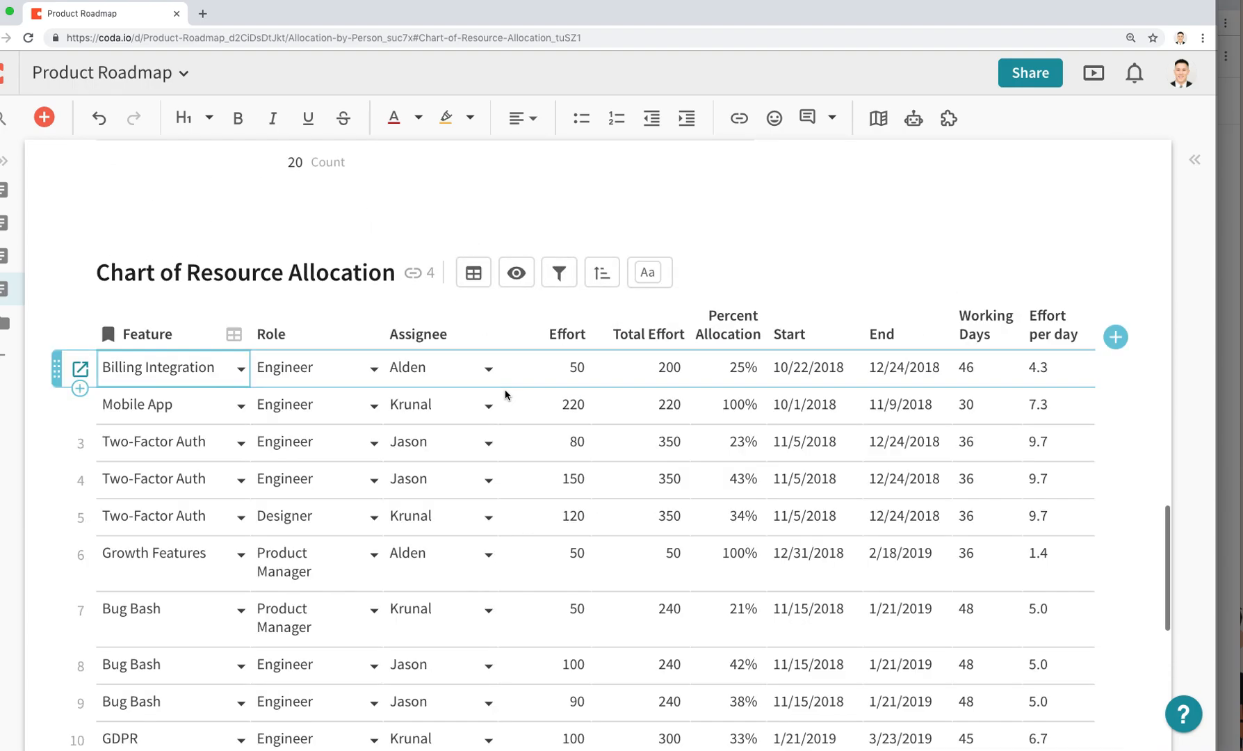
Move the Assignee column in front of Feature and group it along the left.
click(298, 338)
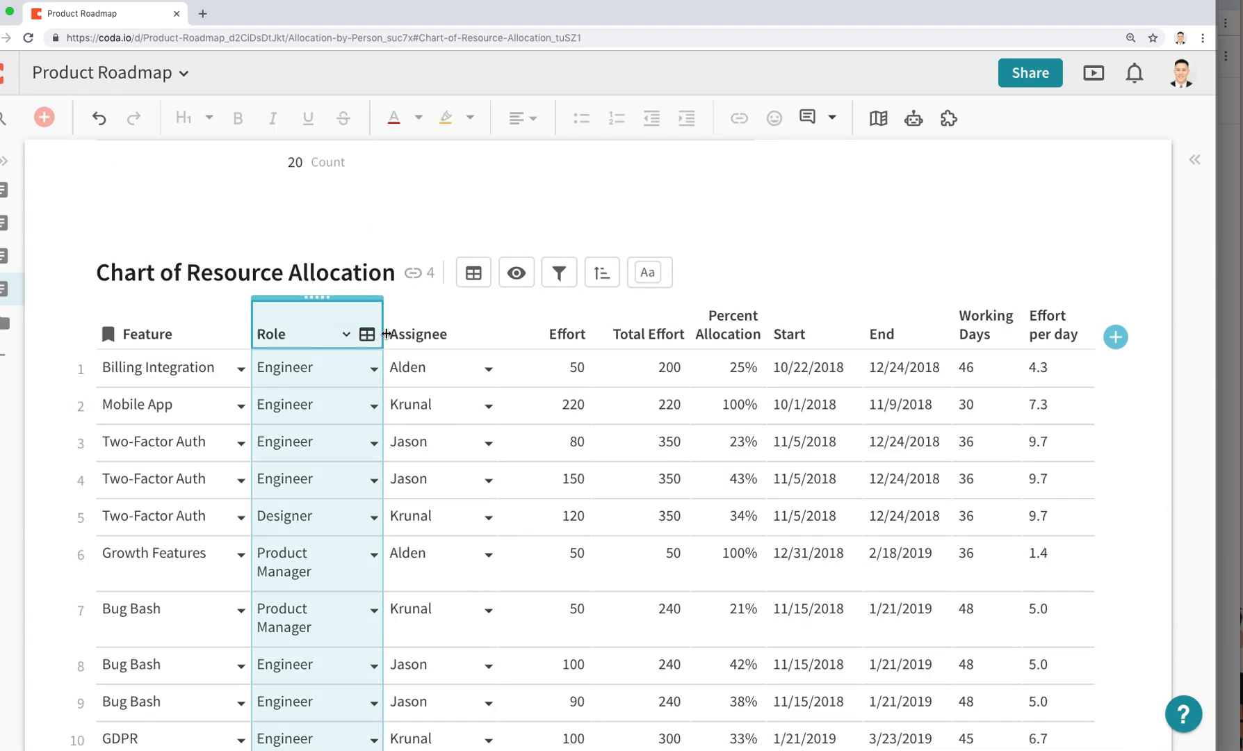
drag(432, 336, 143, 326)
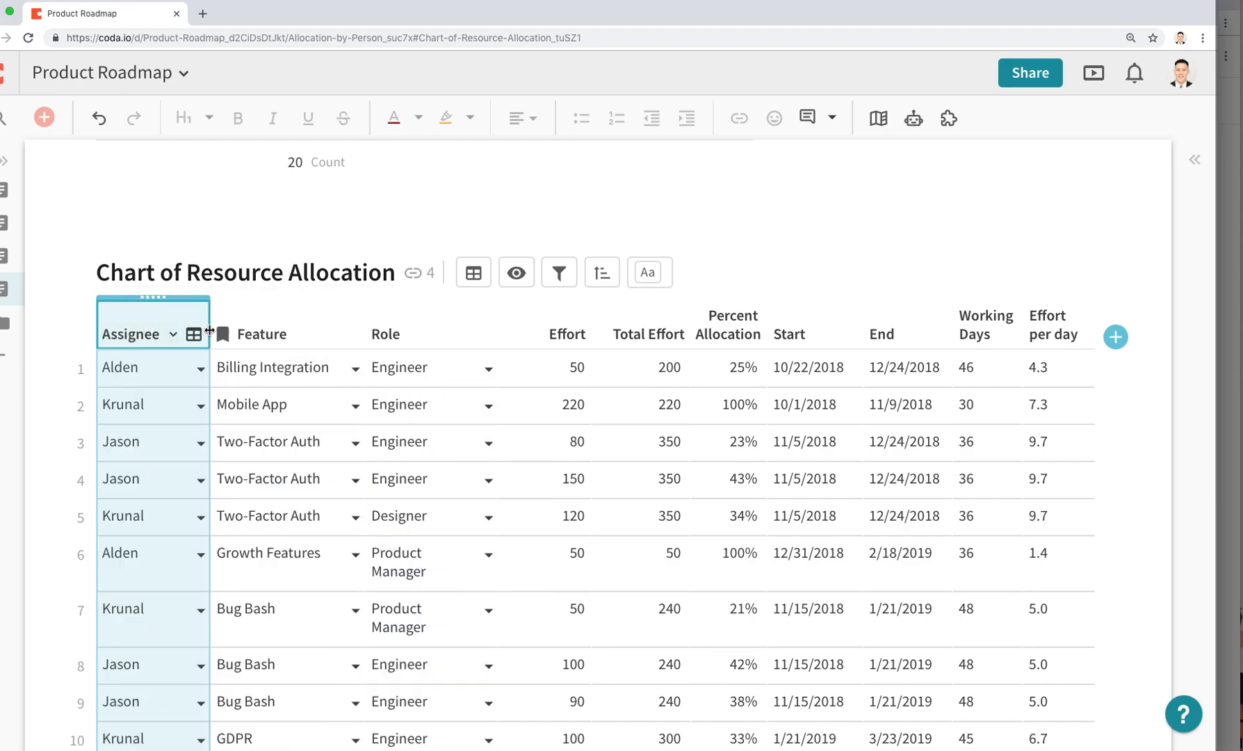
click(172, 334)
mouse_move(280, 457)
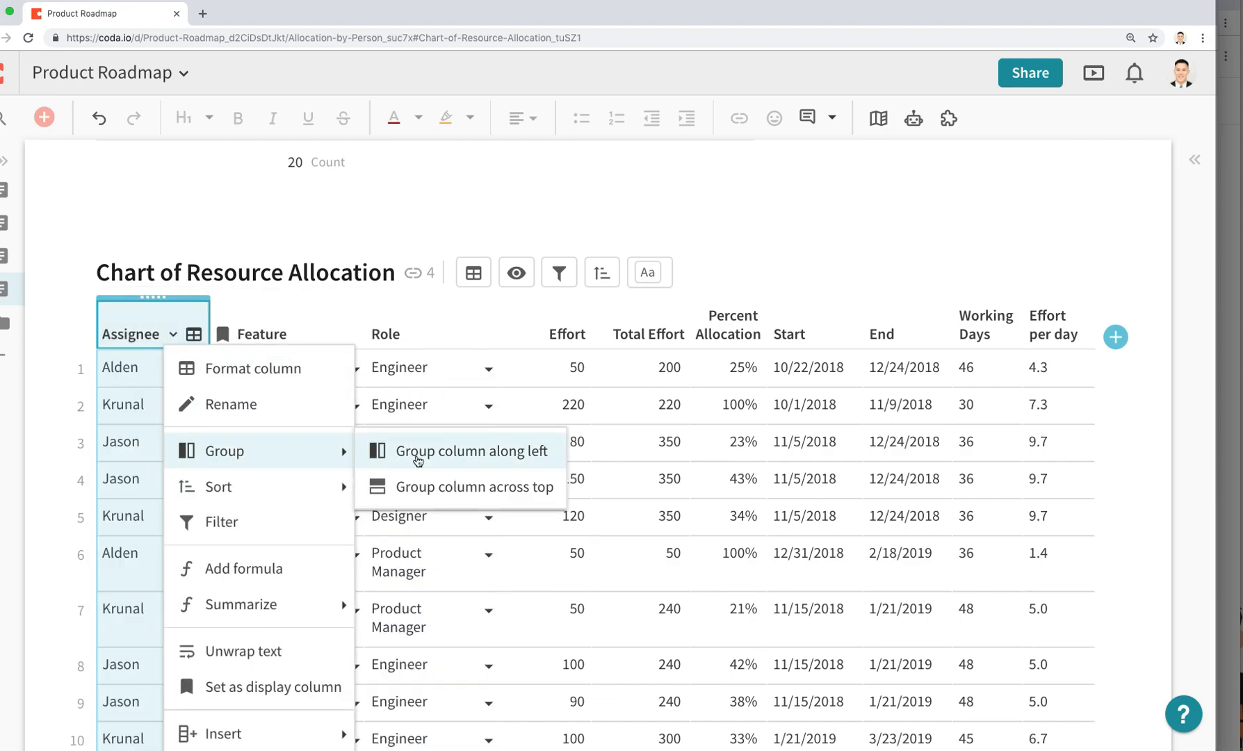
click(414, 458)
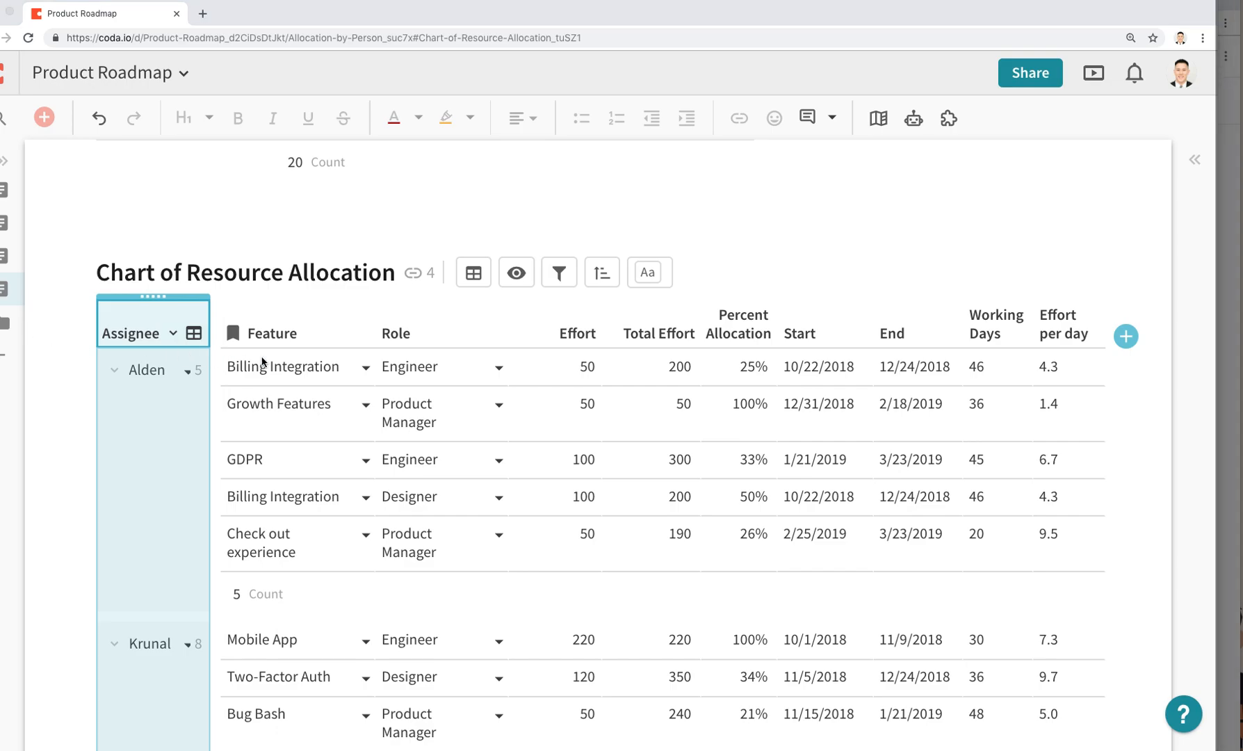
Group the Feature column along the left, nested under Assignee.
click(339, 334)
mouse_move(420, 464)
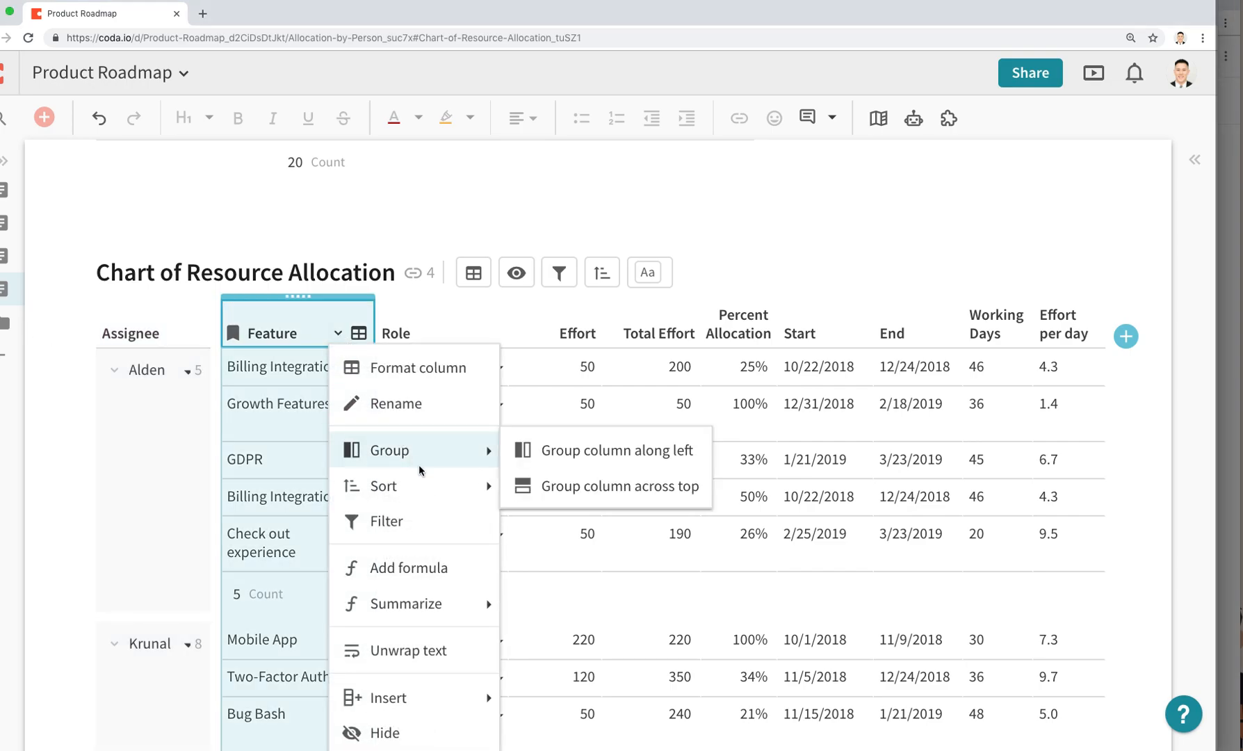
click(526, 459)
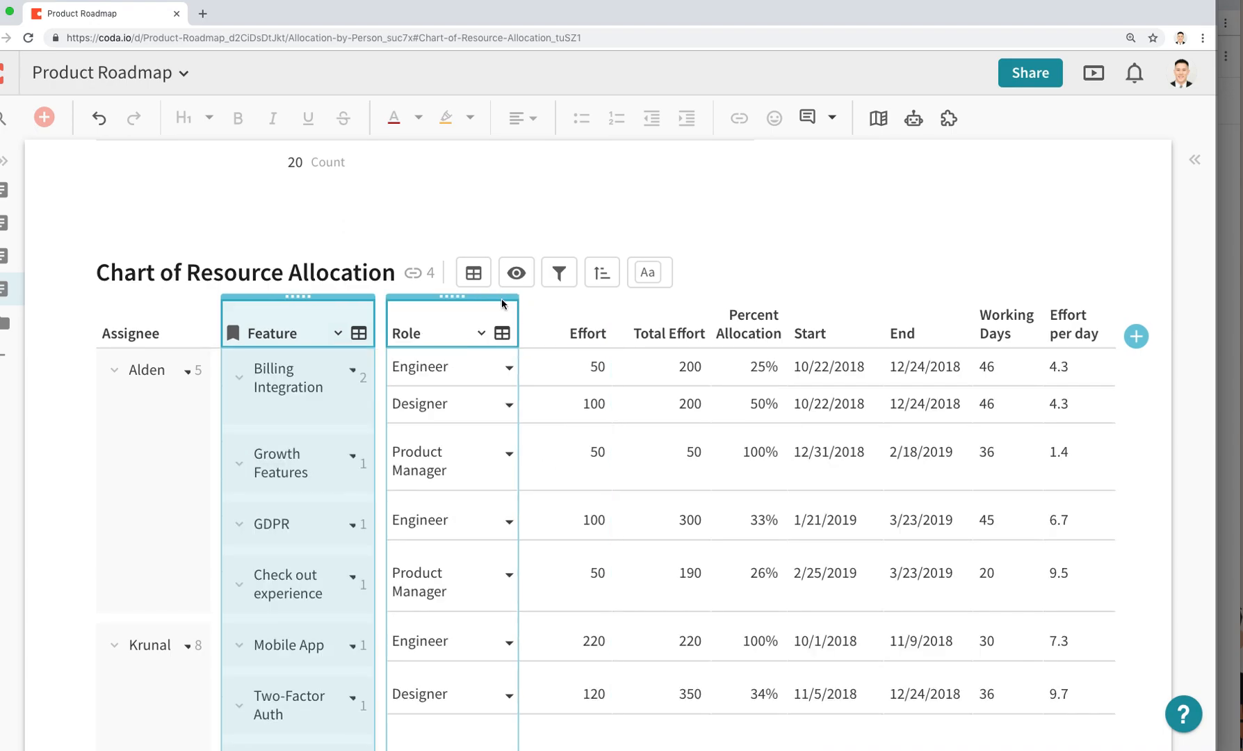
Switch the grouped Resource Allocation view back to the chart display.
click(474, 272)
scroll(532, 493, down, 2)
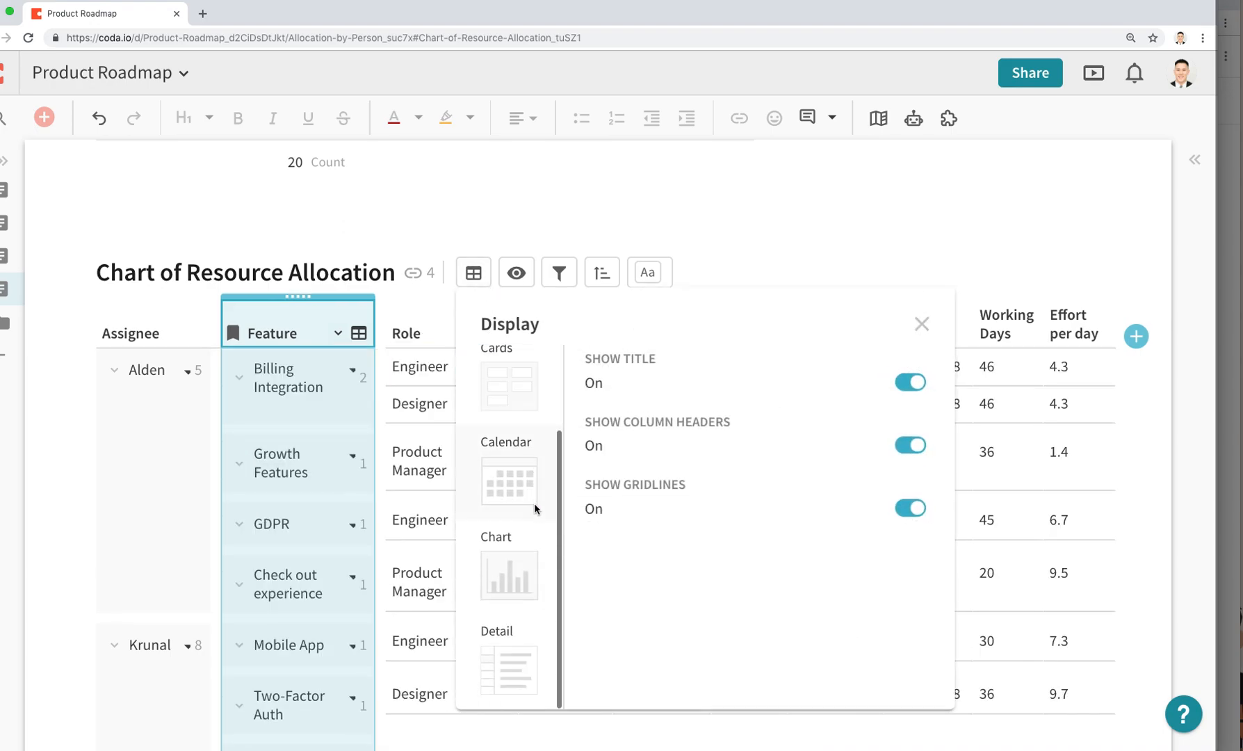
click(514, 568)
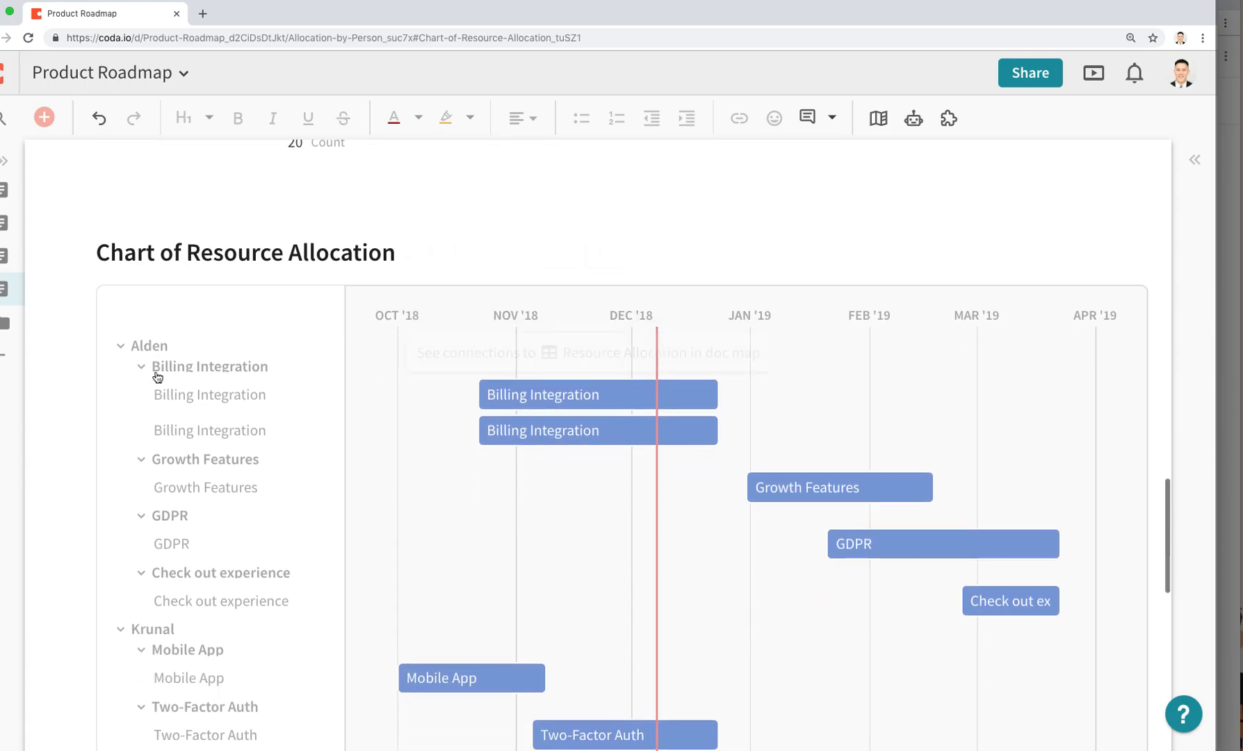
Collapse the first assignee's Billing Integration group and all three assignee groups in the chart.
click(141, 367)
click(121, 346)
click(121, 389)
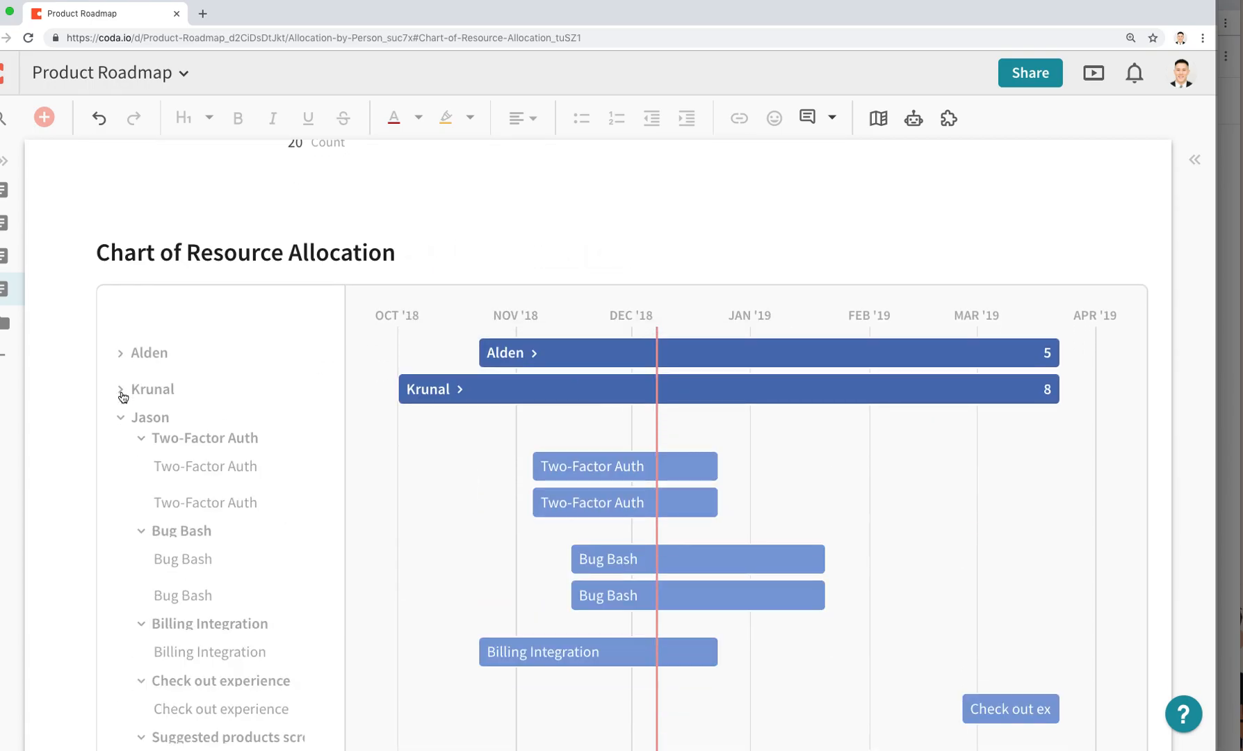
click(121, 418)
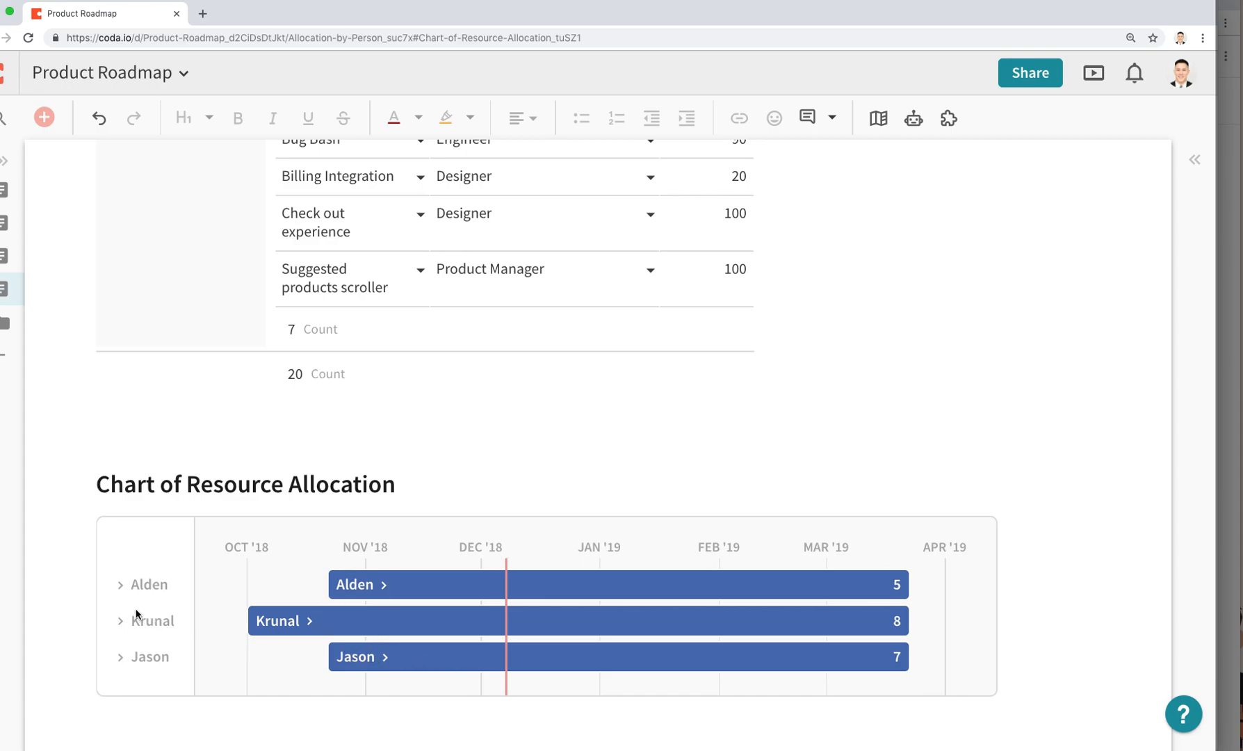
Expand the first assignee's group and collapse its Growth Features, GDPR and Check out experience groups.
click(119, 587)
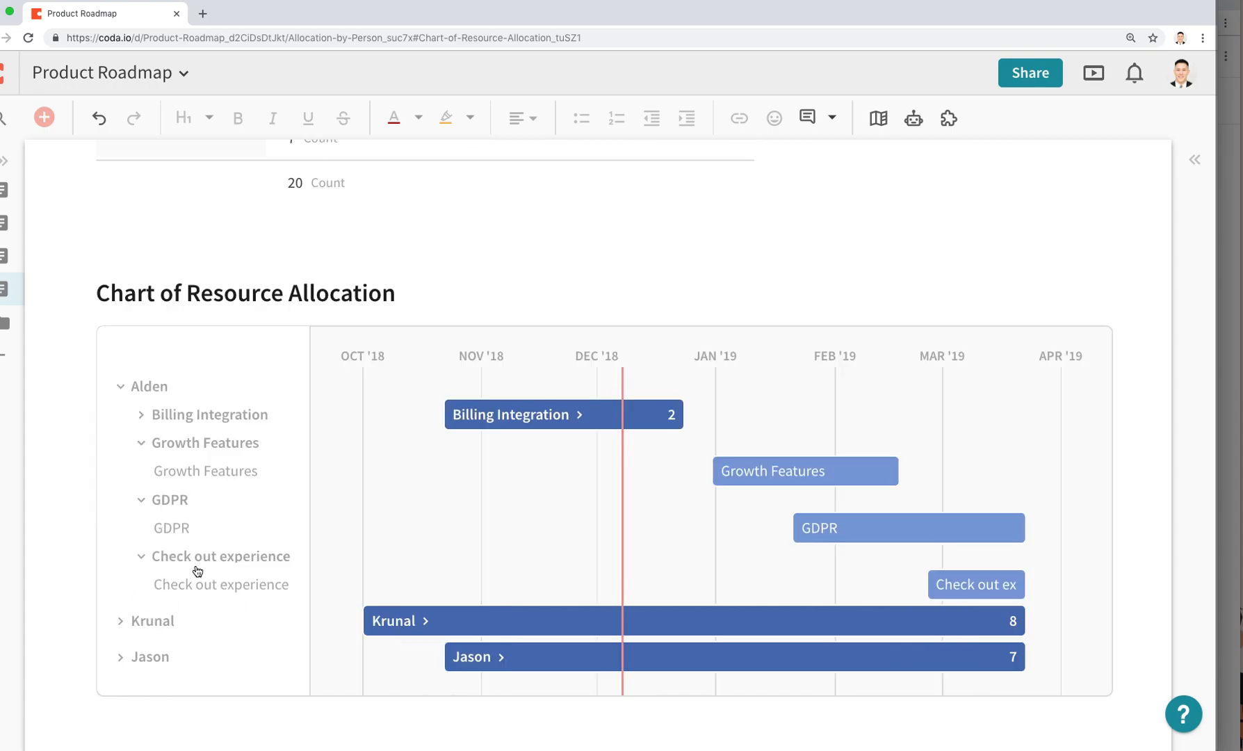
click(141, 442)
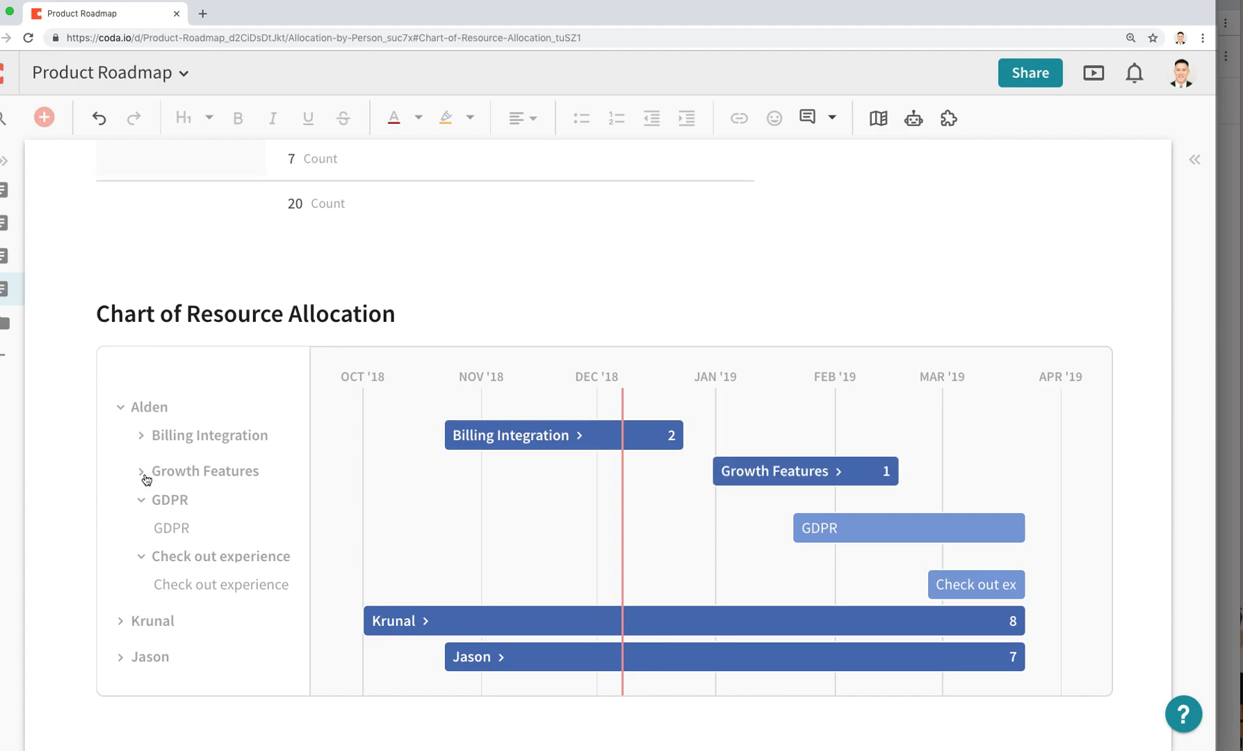
click(143, 508)
click(146, 556)
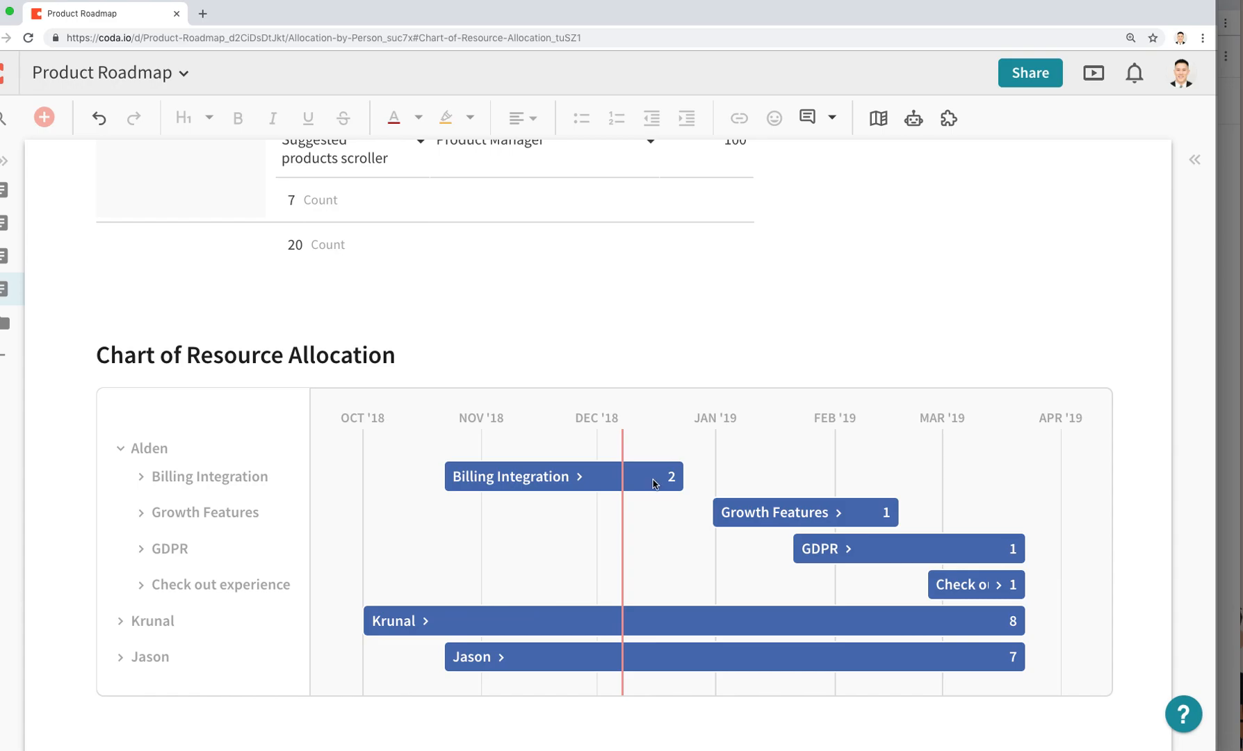
Expand the second assignee's group and collapse each of its feature groups, from Mobile App through Suggested products scroller.
click(121, 621)
scroll(131, 615, down, 3)
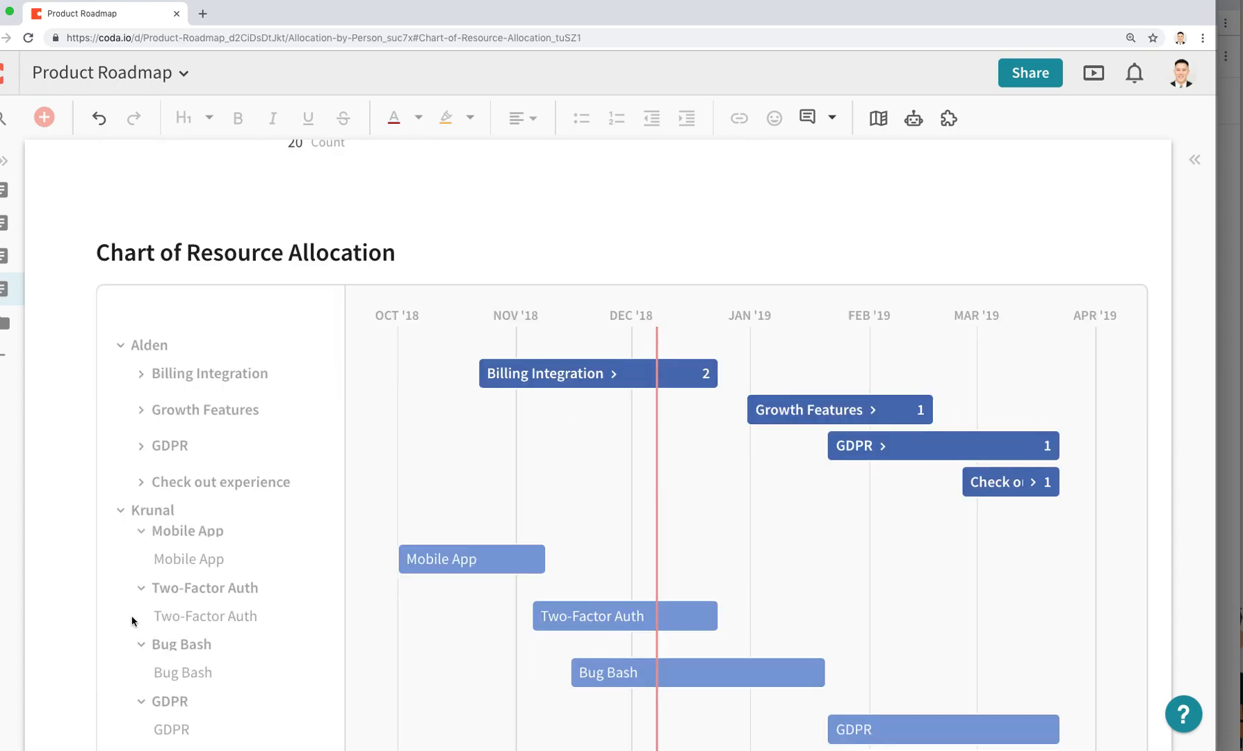
click(141, 534)
click(139, 569)
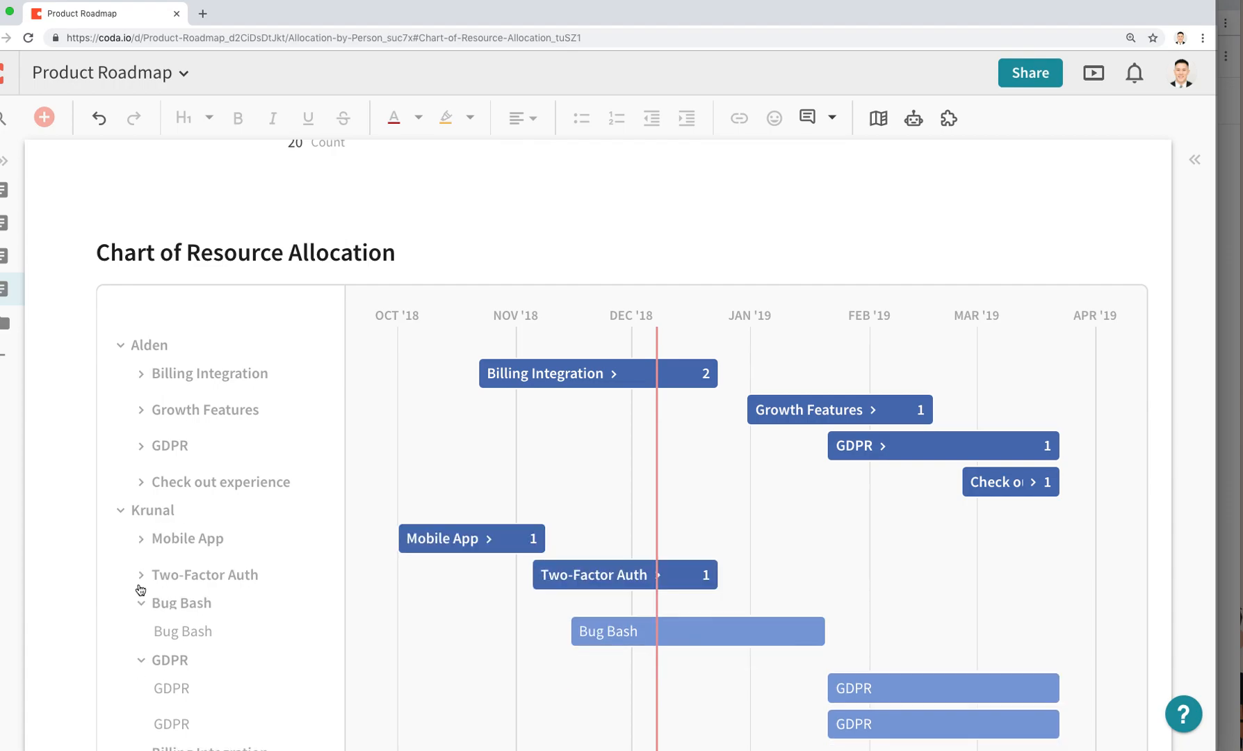
click(140, 611)
click(142, 643)
scroll(144, 640, down, 3)
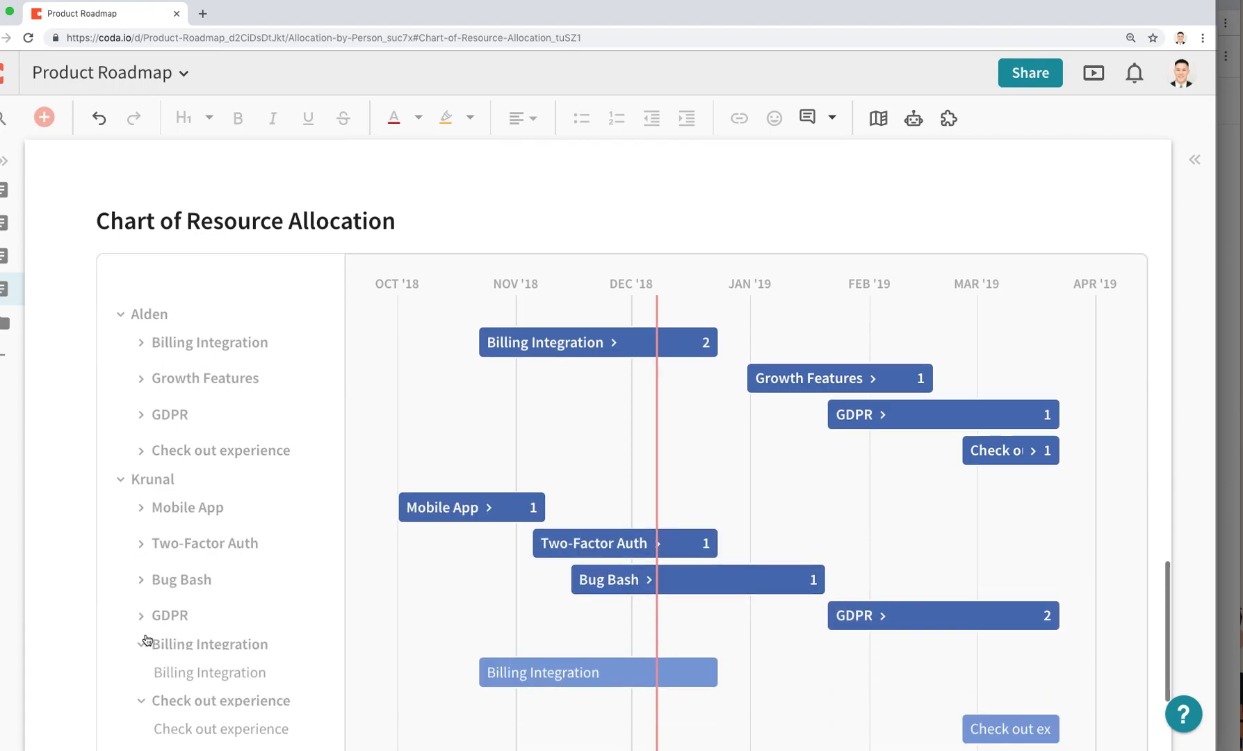
click(141, 576)
click(141, 606)
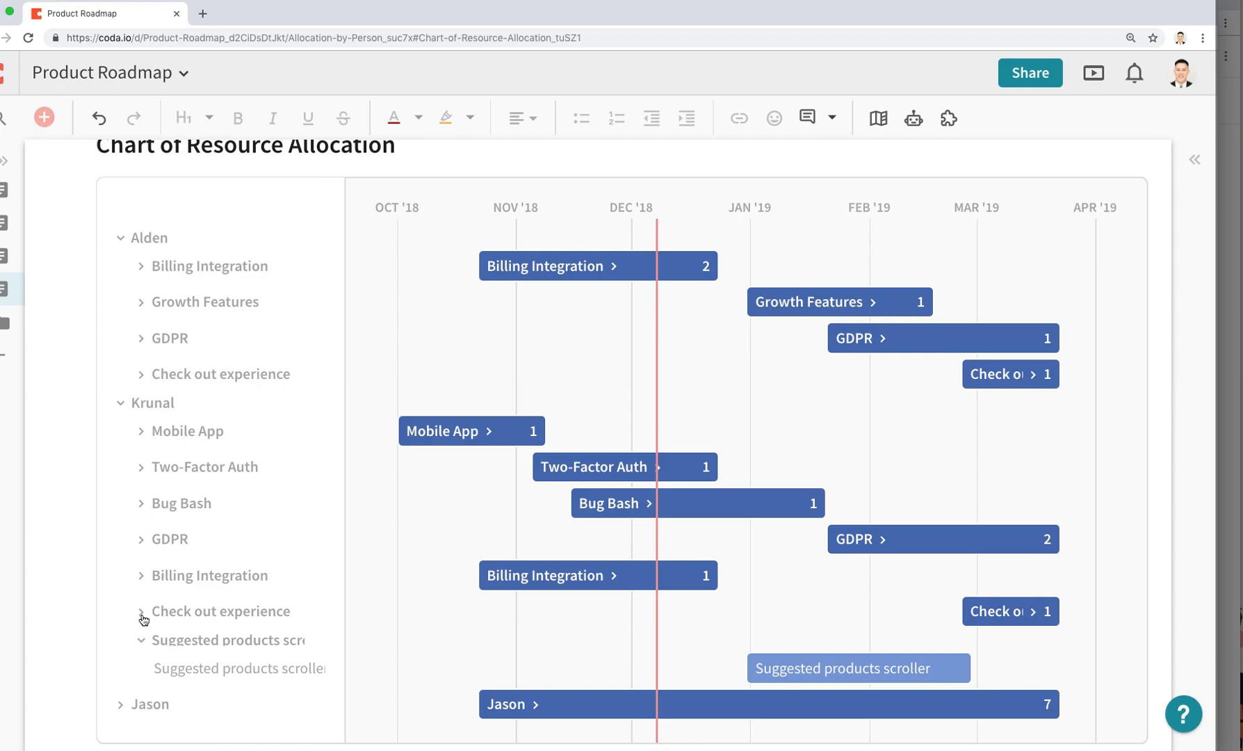
click(141, 645)
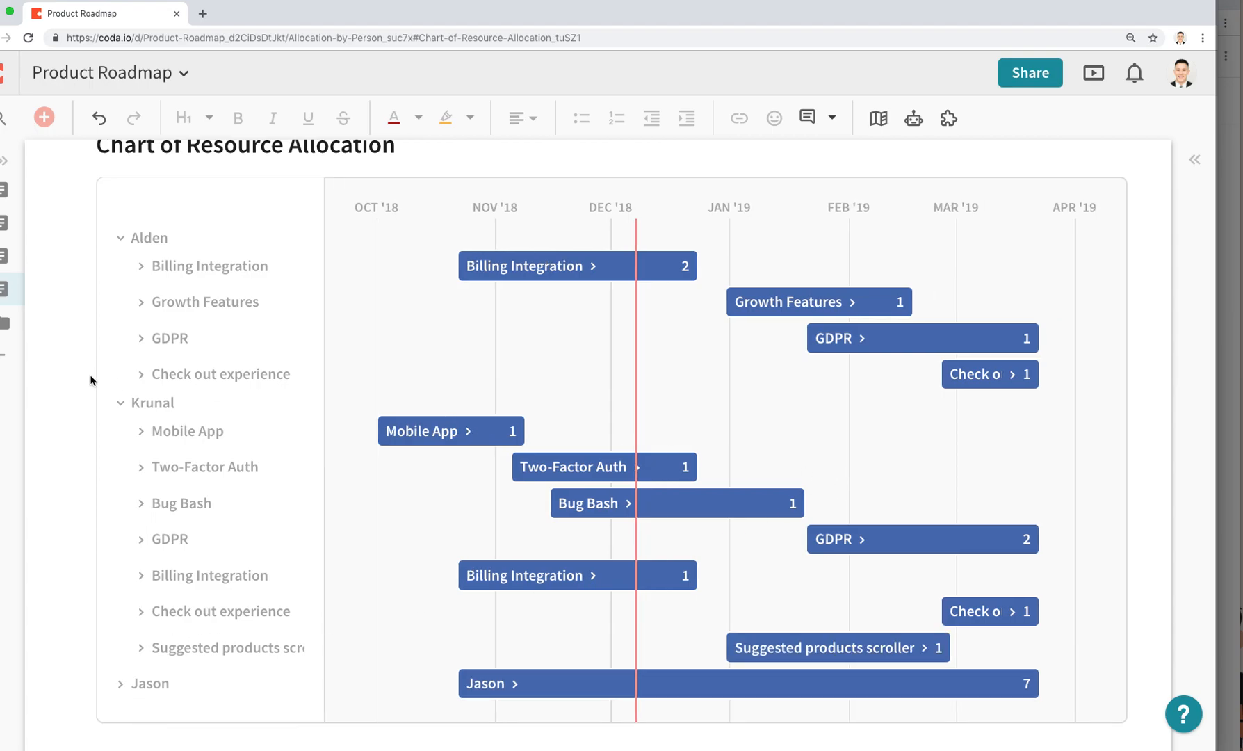
Collapse the two expanded assignee groups in the Chart of Resource Allocation.
click(120, 404)
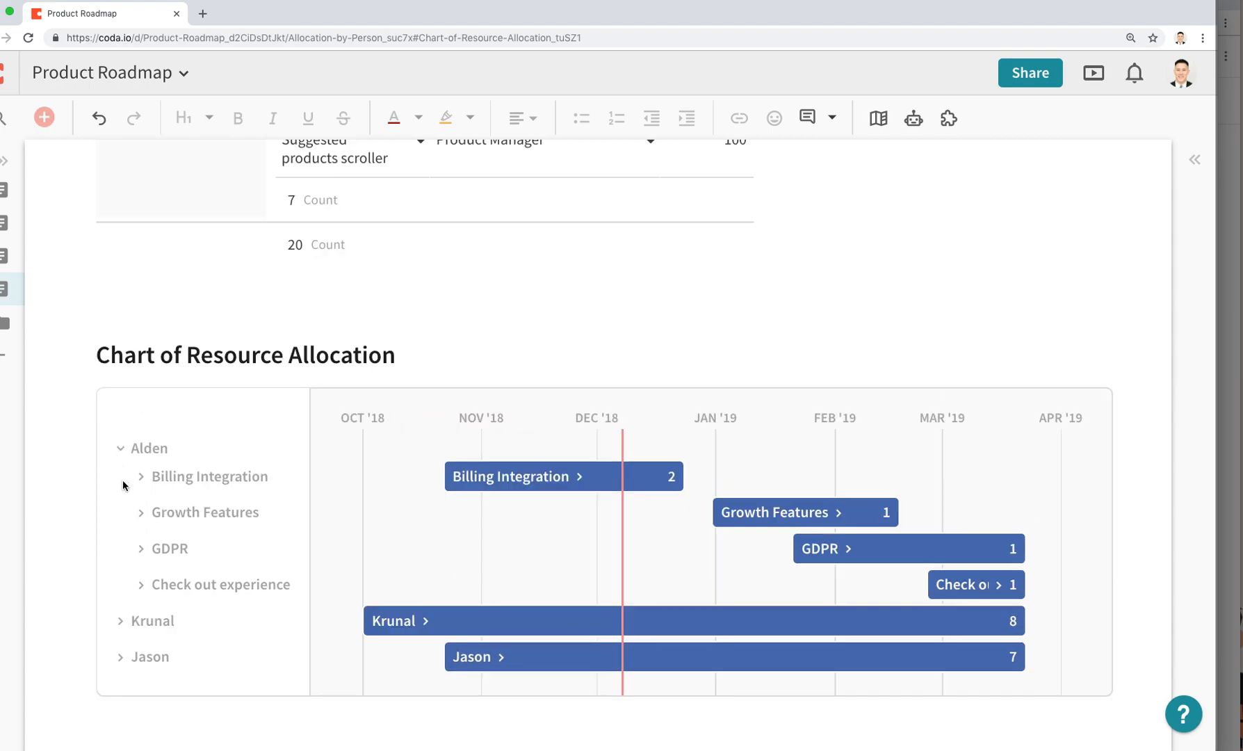
click(120, 449)
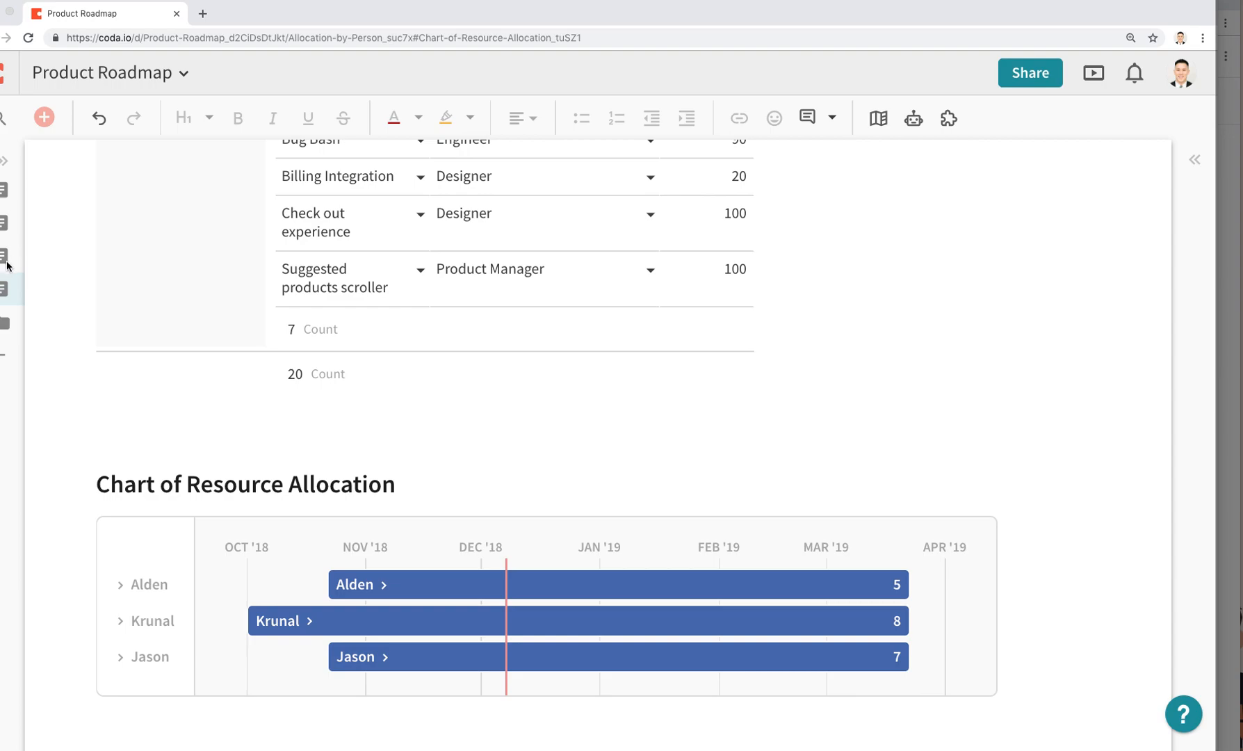
Add a new section below Allocation by Person and name it "Allocation by Feature".
click(5, 161)
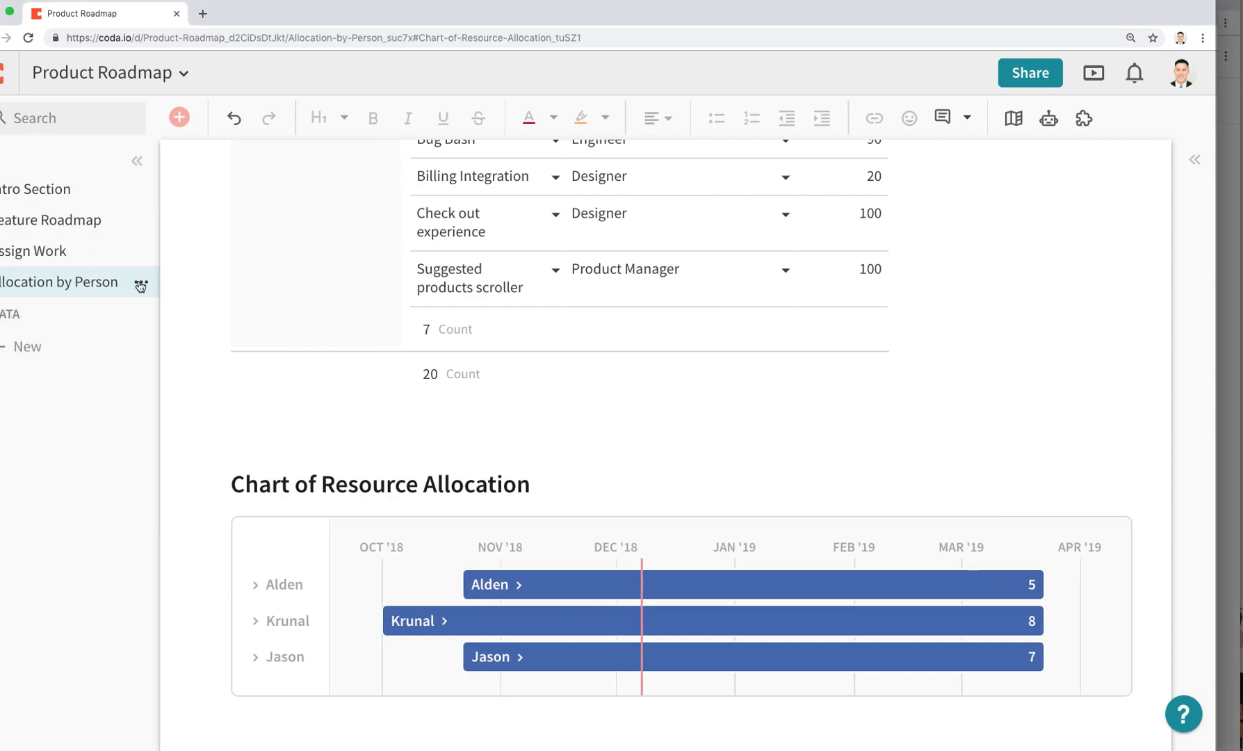
click(141, 285)
click(207, 429)
text(Allo)
text(cation )
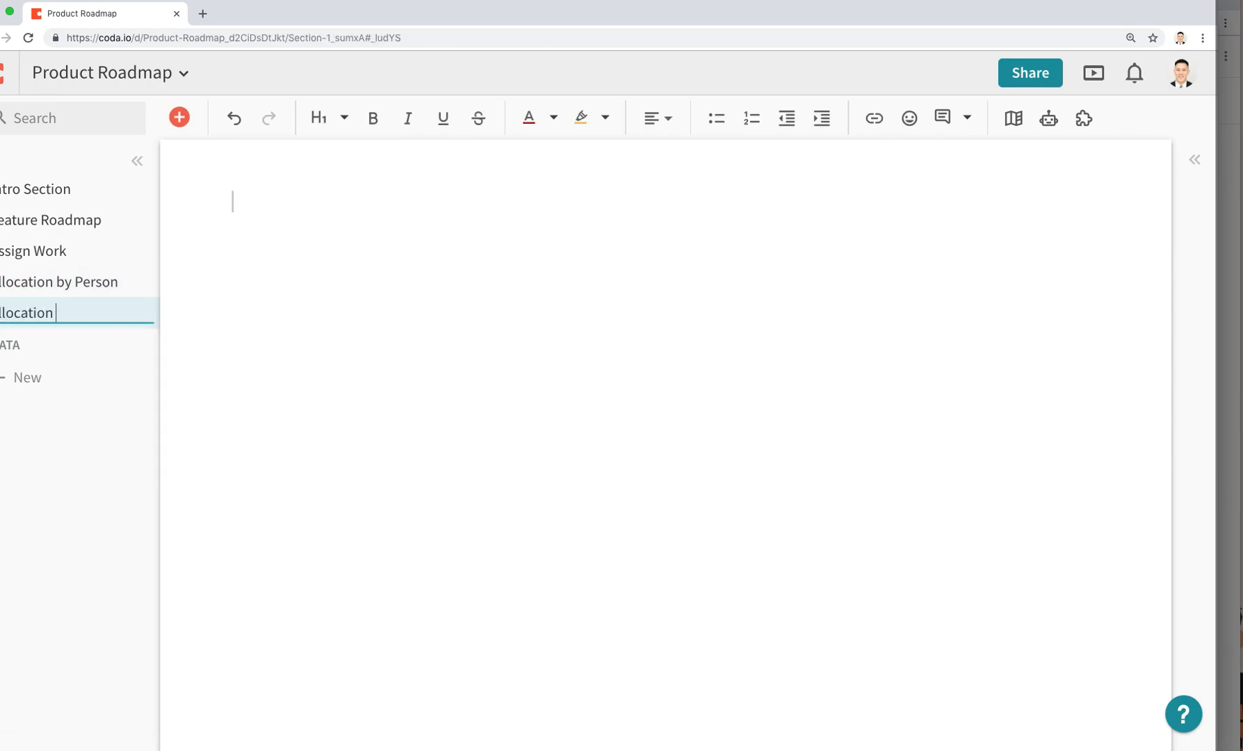
text(by Feature)
key(Return)
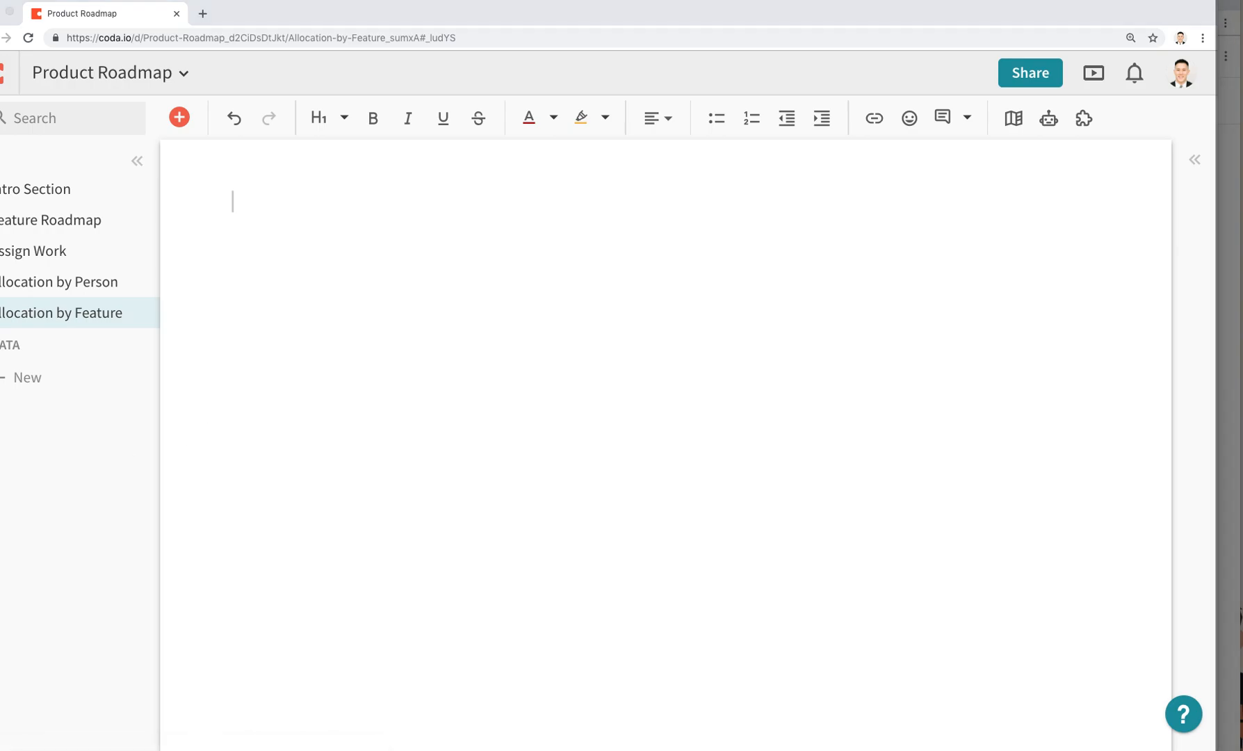
Insert a table view of Resource Allocation in the Allocation by Feature section.
click(179, 119)
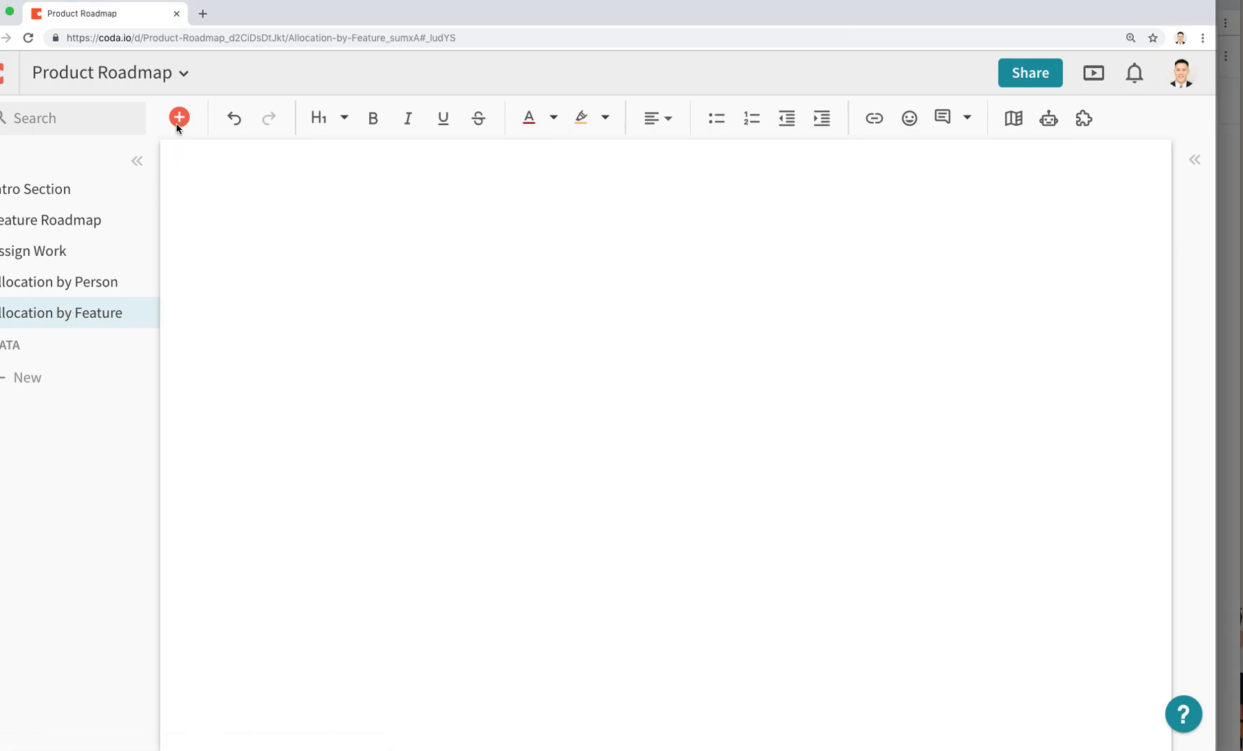
click(178, 118)
mouse_move(317, 157)
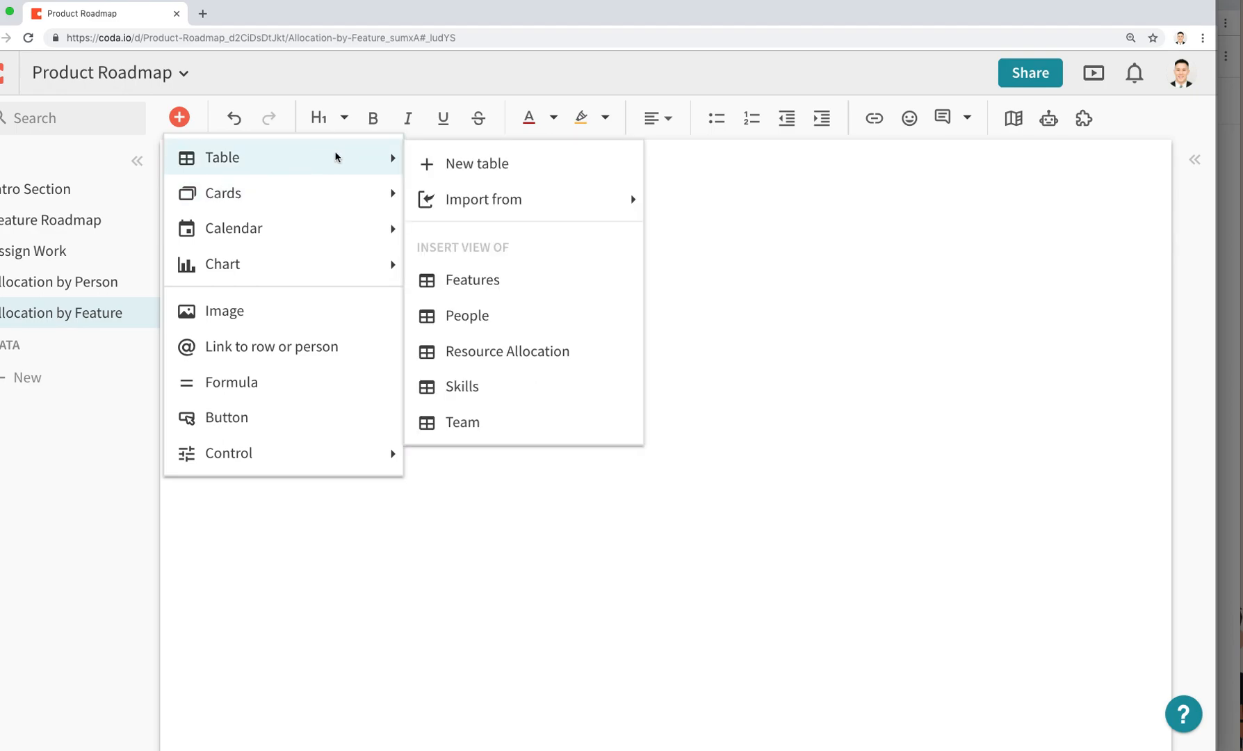
click(521, 349)
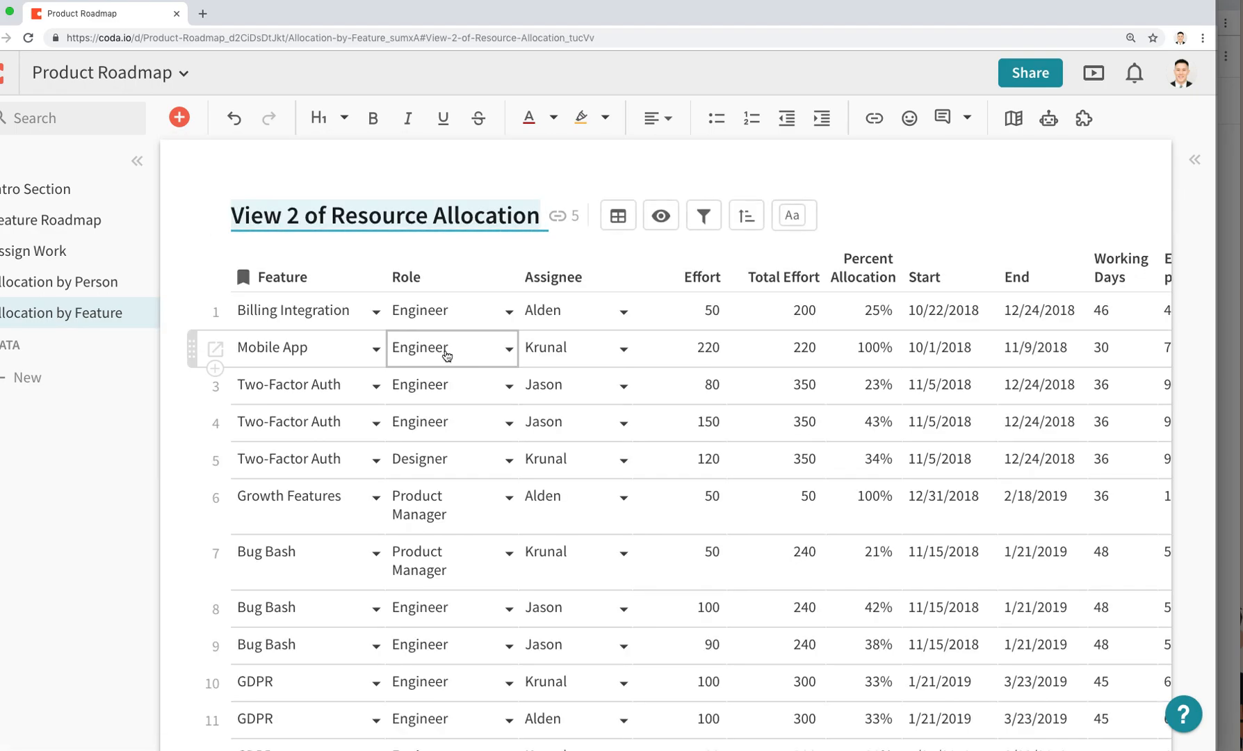
Group the View 2 of Resource Allocation table by Feature and within that by Assignee, both along the left side.
click(348, 277)
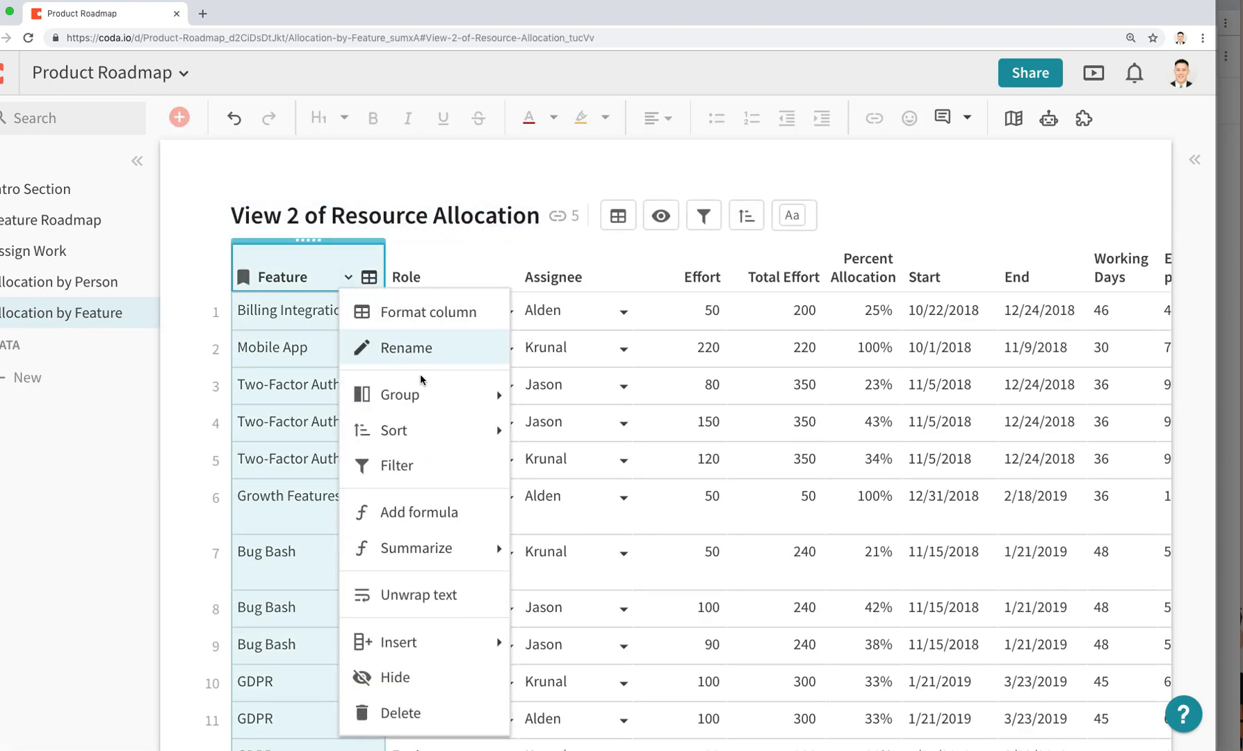
mouse_move(486, 394)
click(553, 403)
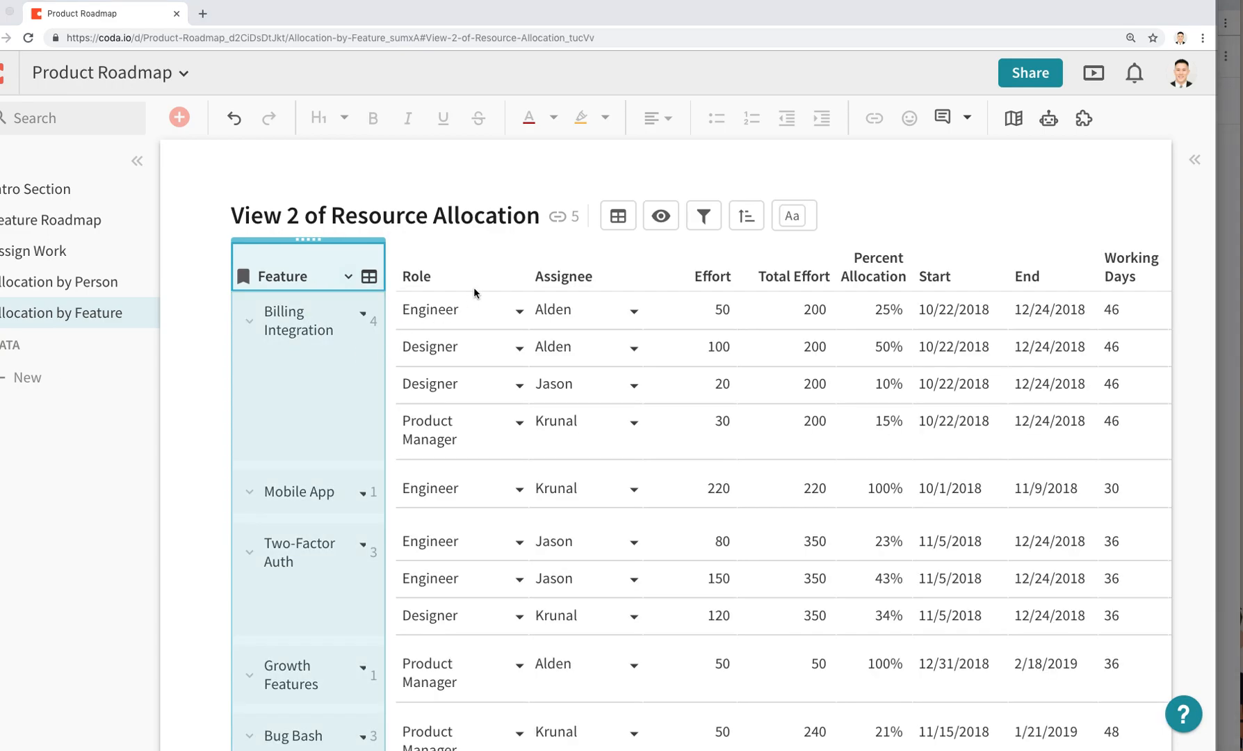
click(606, 277)
mouse_move(744, 393)
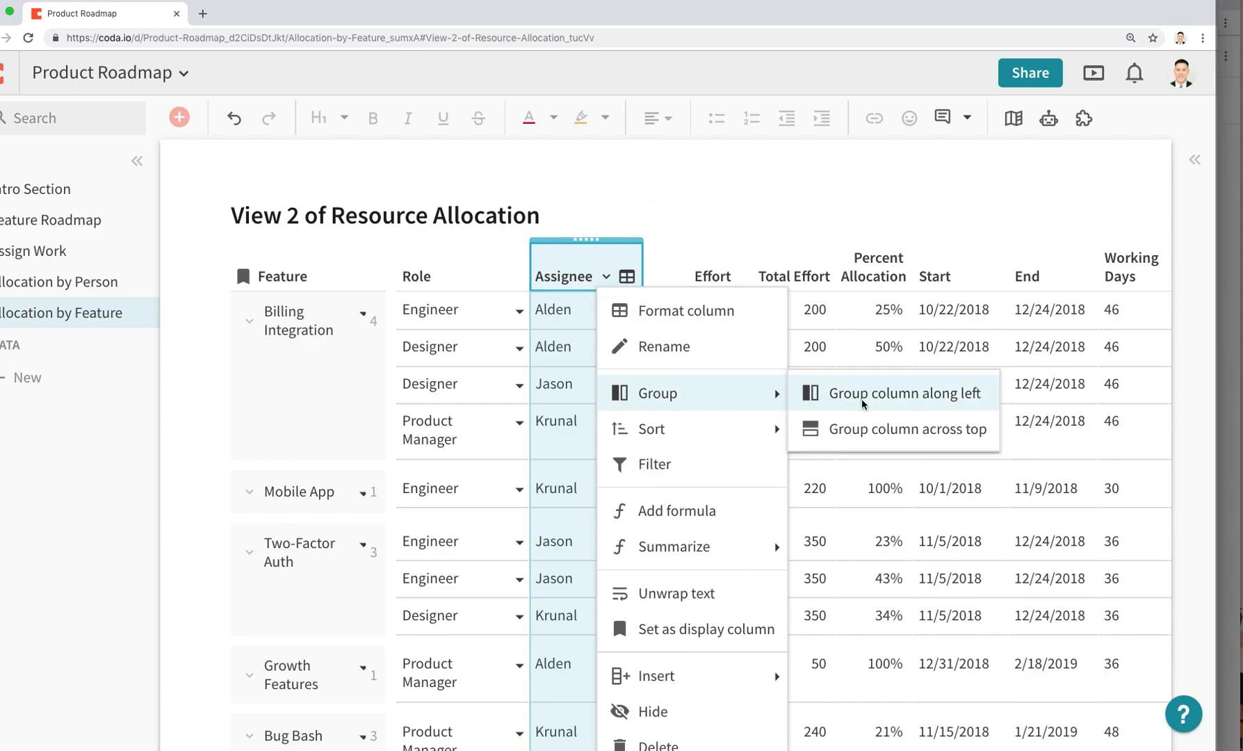
click(866, 397)
Change the display of View 2 of Resource Allocation to a Gantt chart.
click(617, 216)
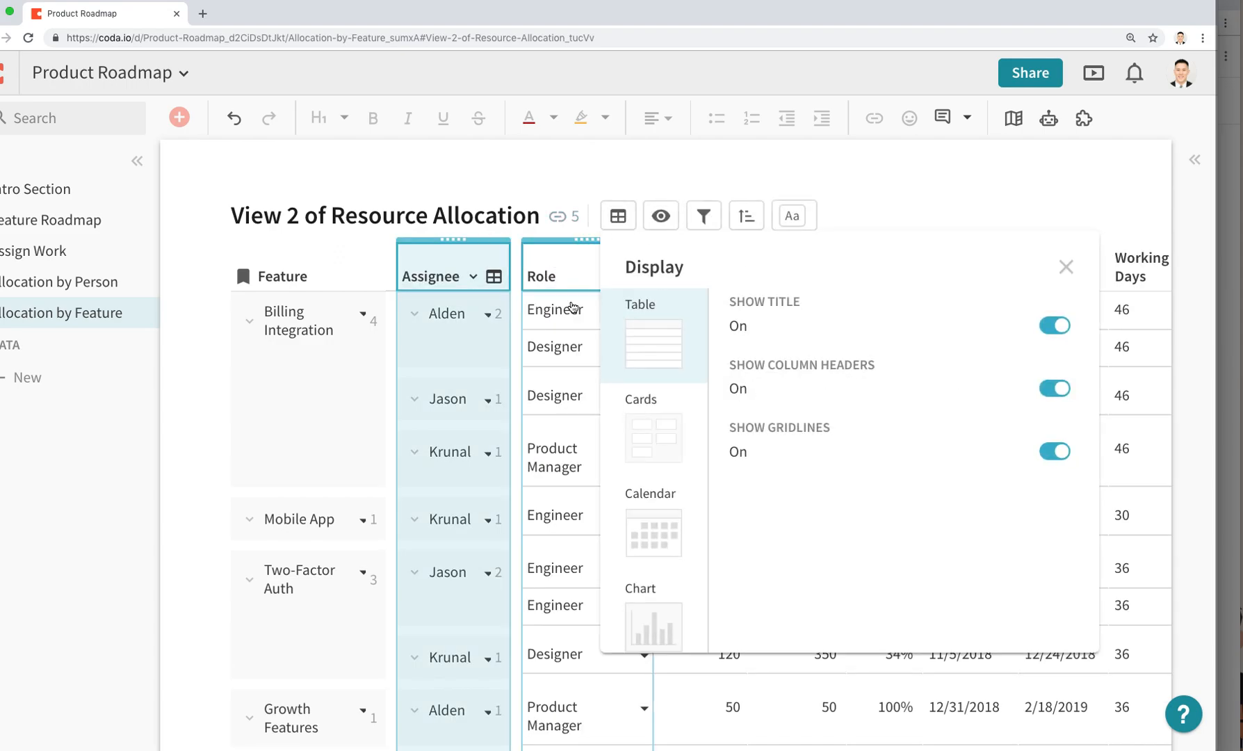
scroll(678, 536, down, 1)
click(673, 547)
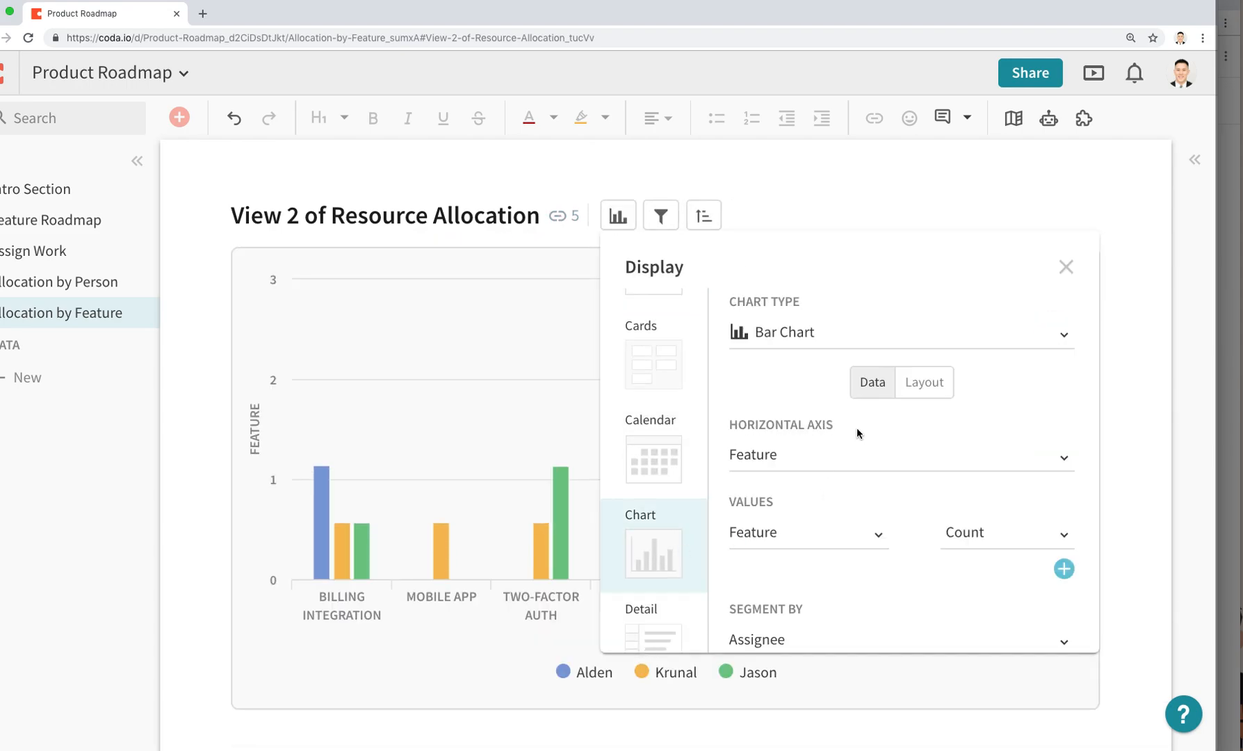
click(842, 336)
click(841, 365)
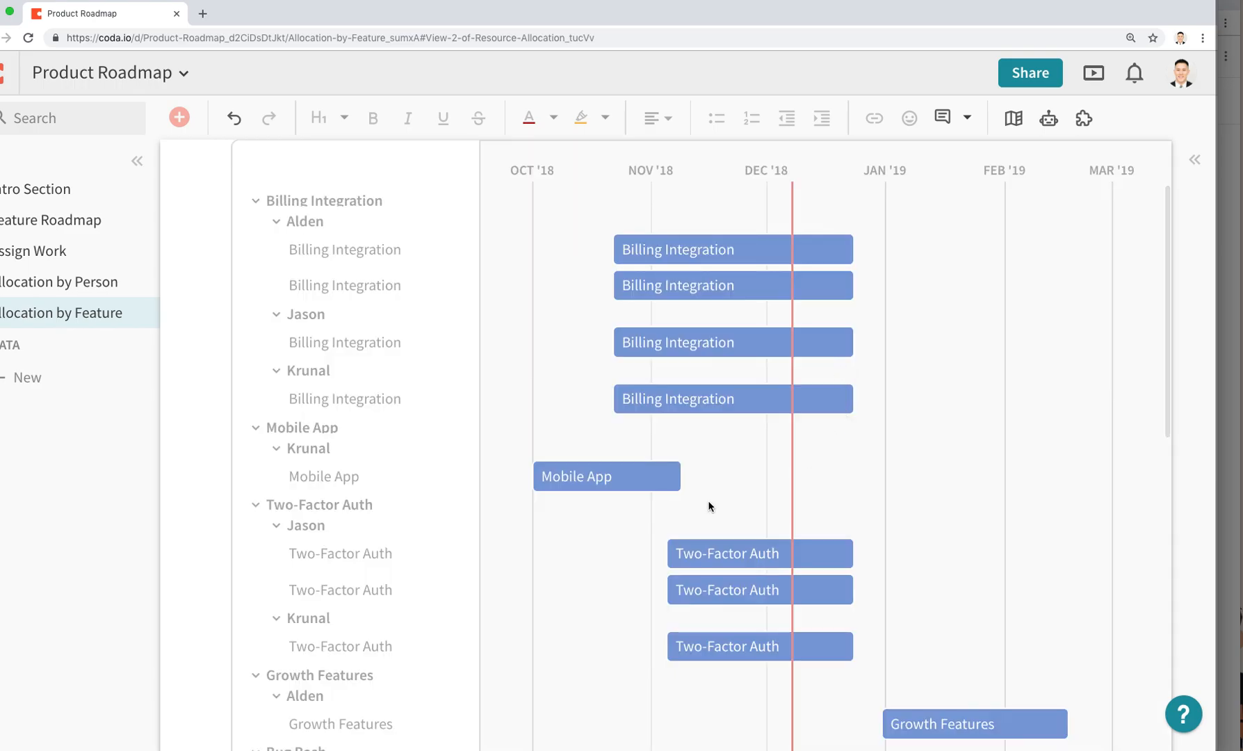
Collapse every feature group in the Gantt chart, from Billing Integration through Suggested products scroller.
click(256, 201)
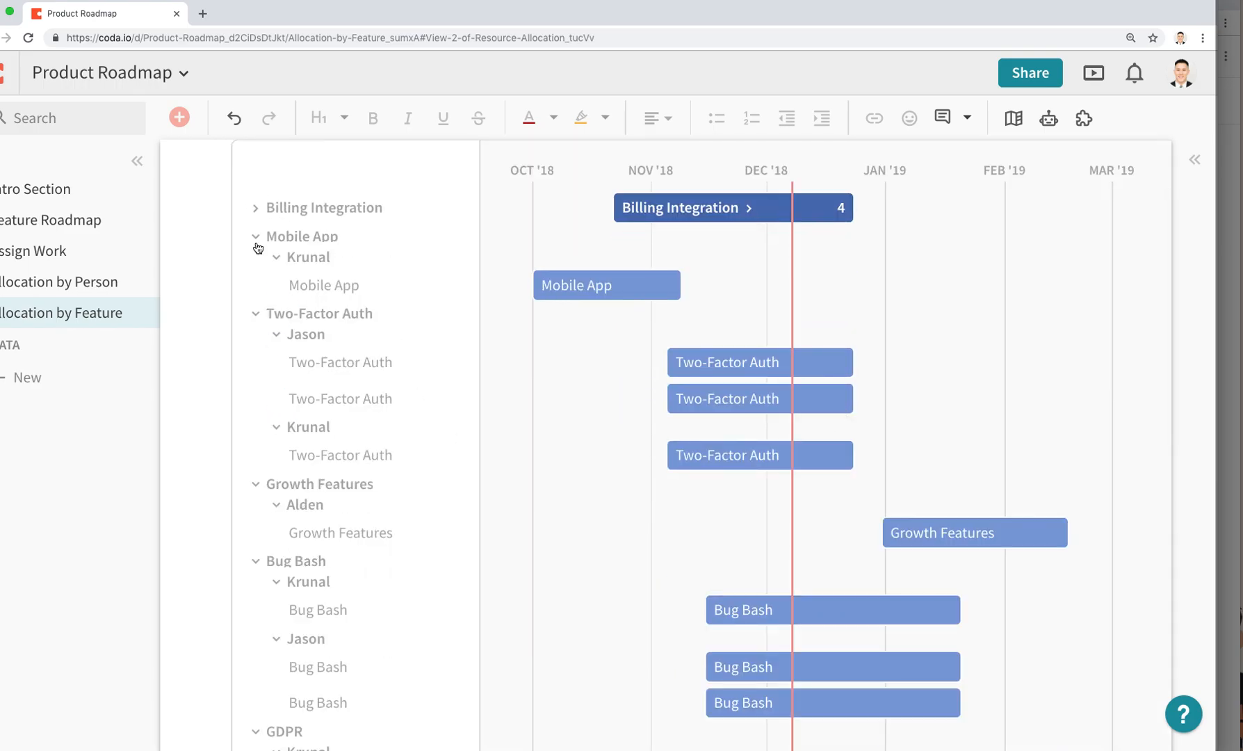
click(256, 244)
click(258, 273)
click(255, 312)
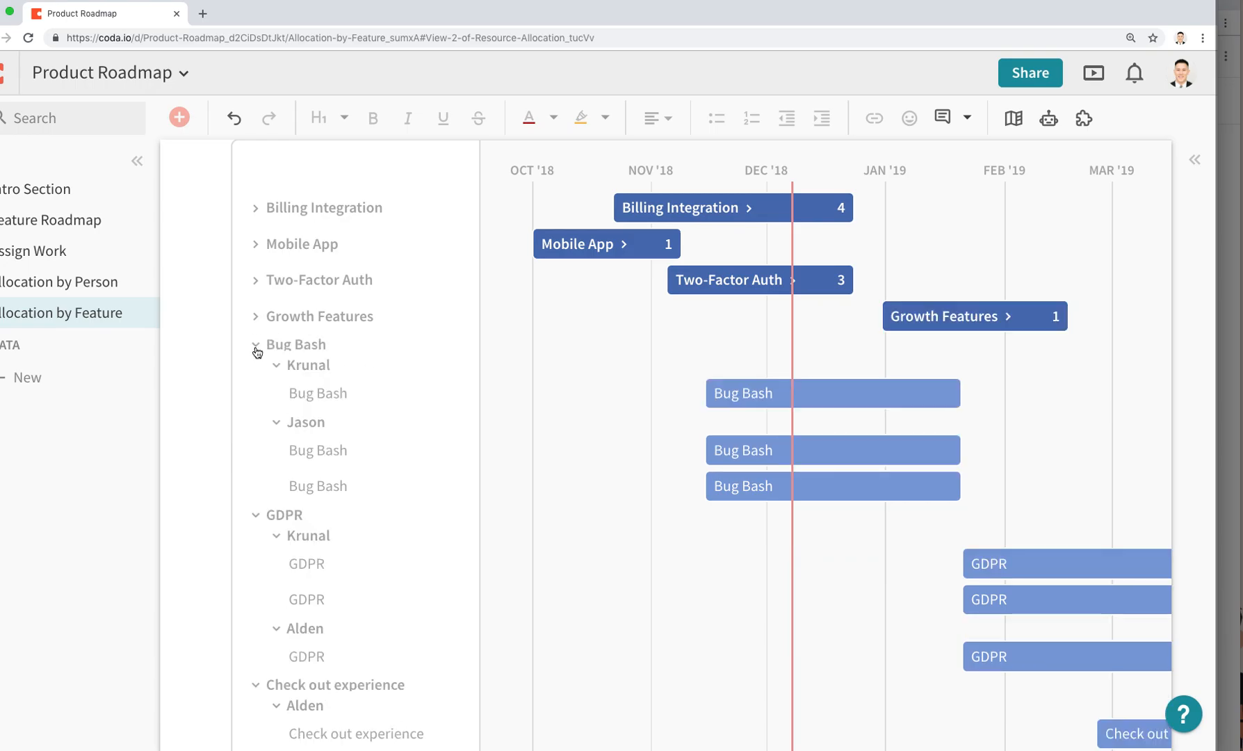
click(256, 351)
click(258, 388)
click(256, 424)
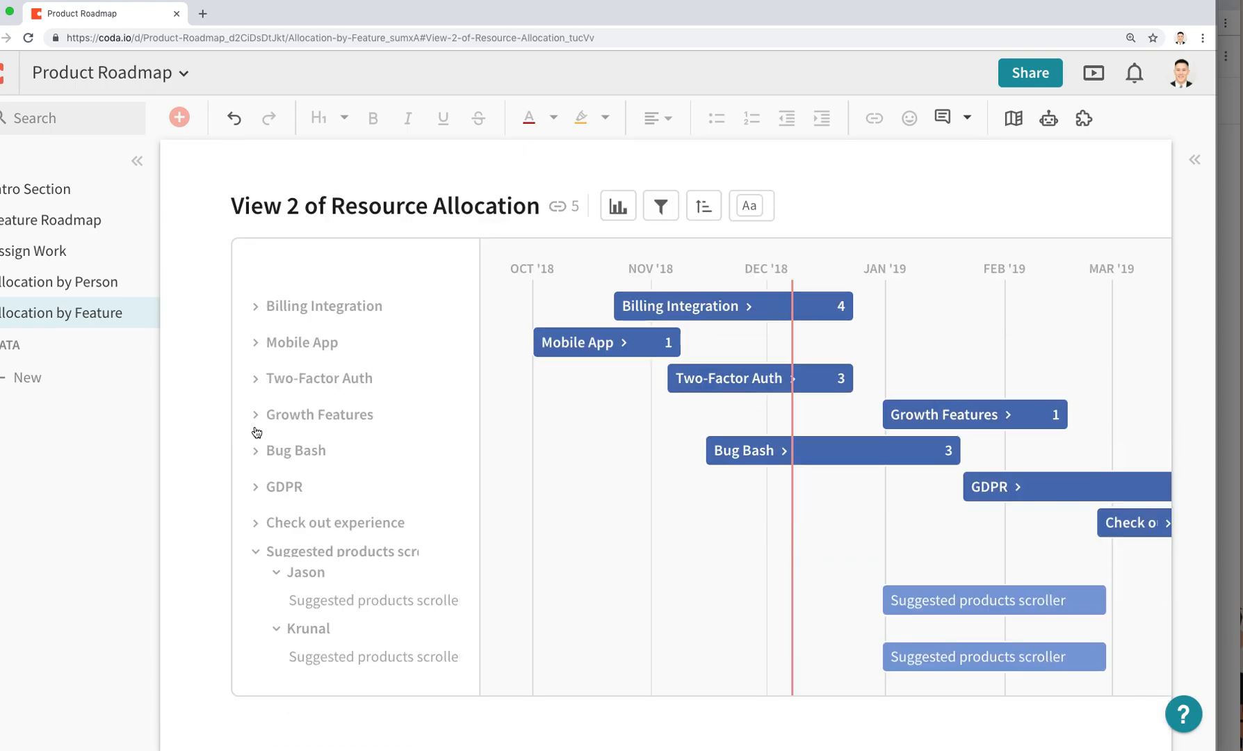
click(256, 552)
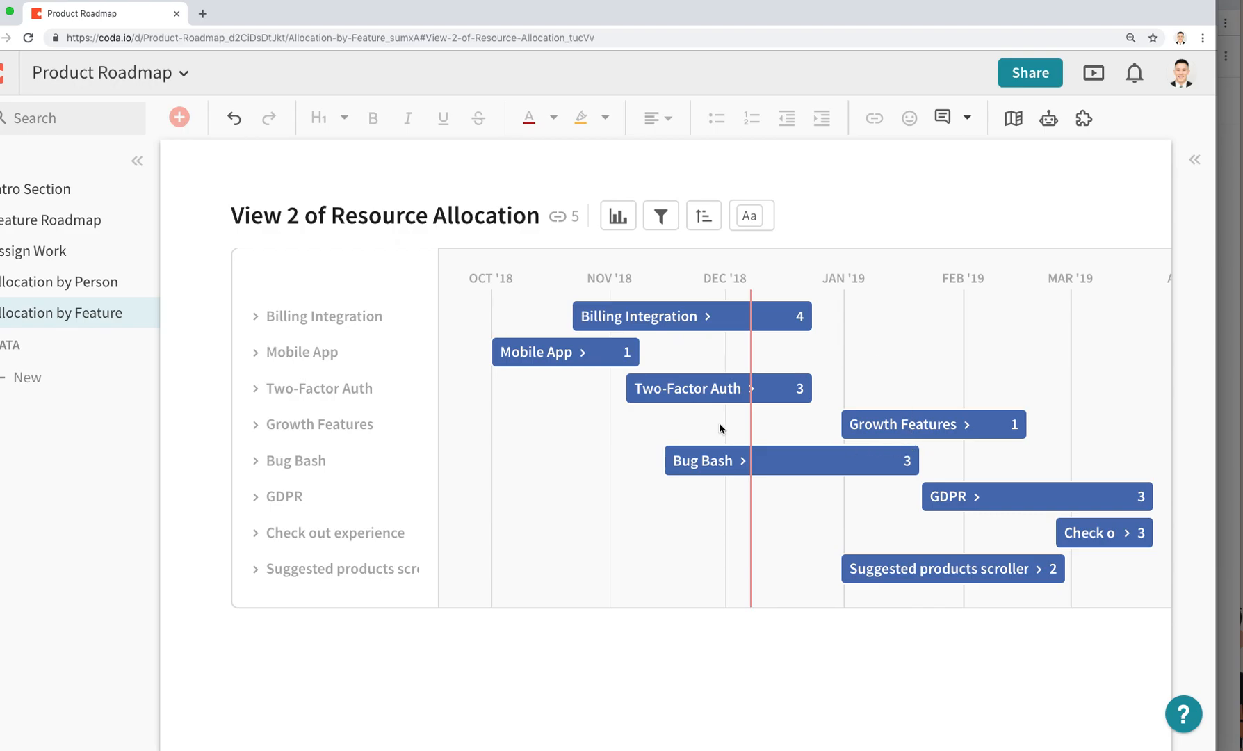
Expand the Billing Integration group and collapse each of its three assignee groups.
click(255, 316)
click(275, 336)
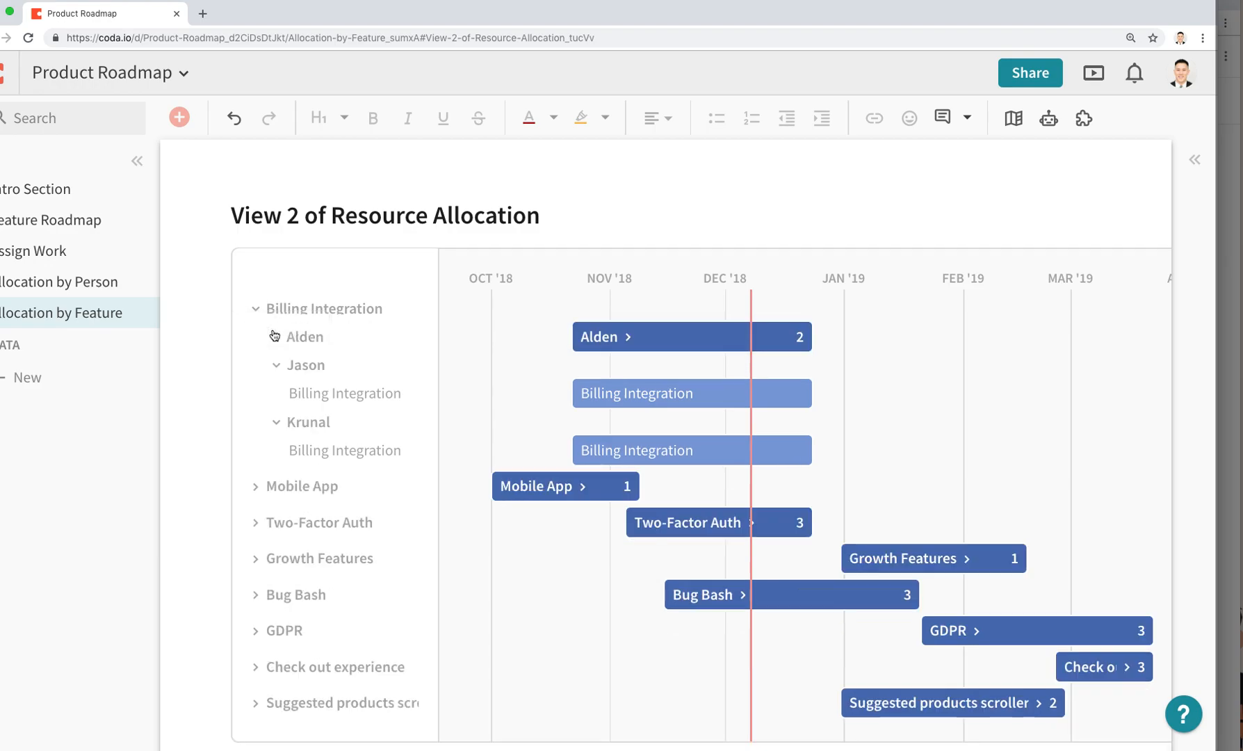
click(278, 367)
click(277, 402)
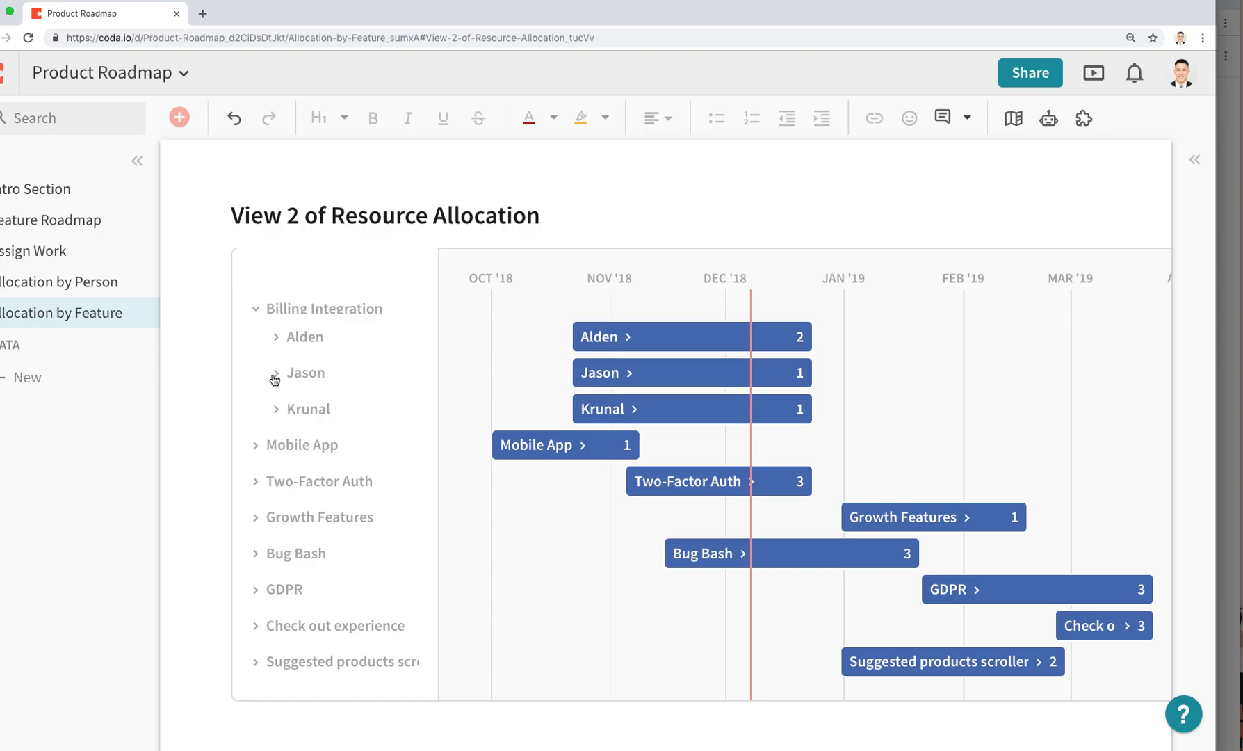
Compare the Chart of Resource Allocation in Allocation by Person with the Billing Integration group in the Allocation by Feature chart.
click(82, 294)
scroll(712, 450, down, 10)
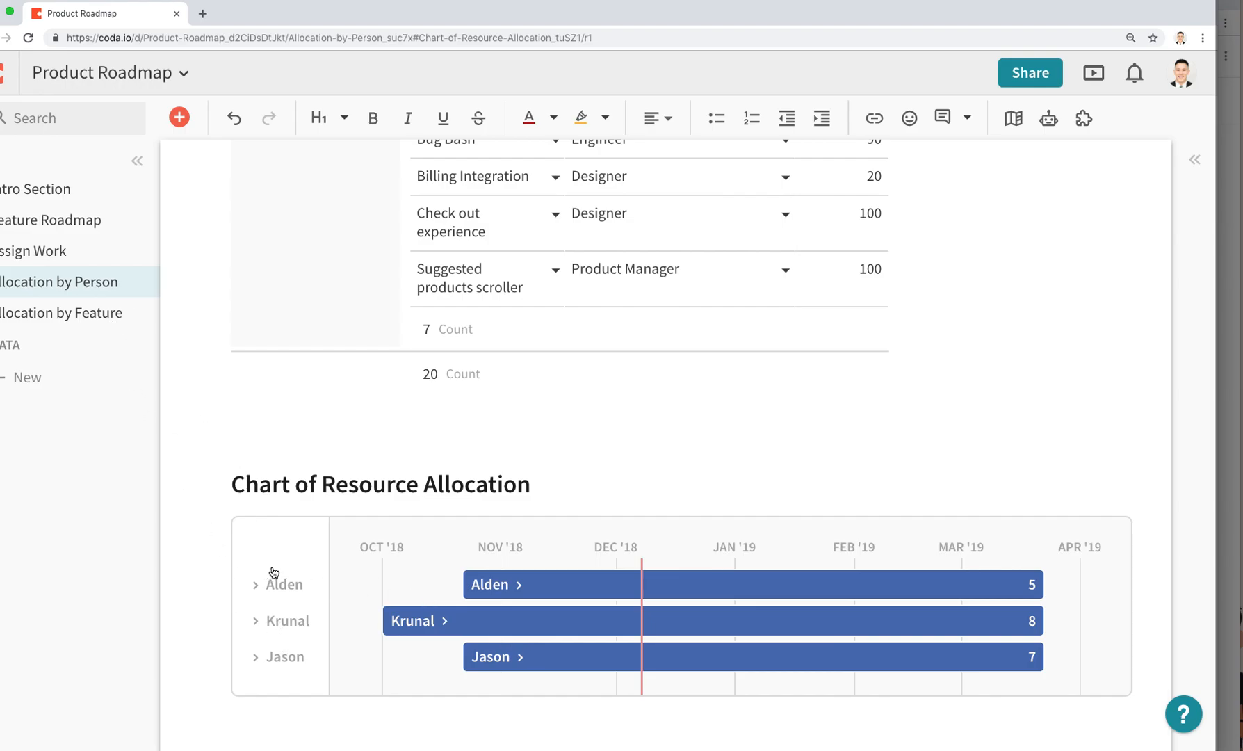
click(255, 586)
click(118, 317)
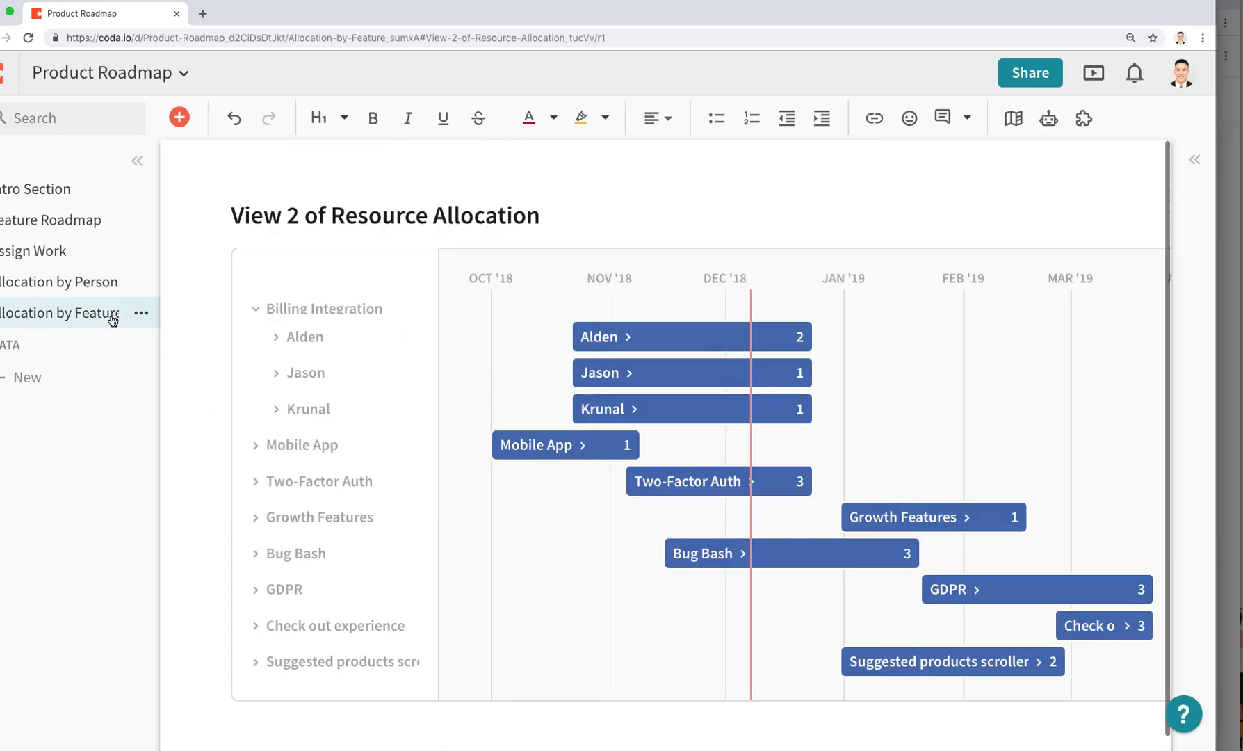
click(256, 309)
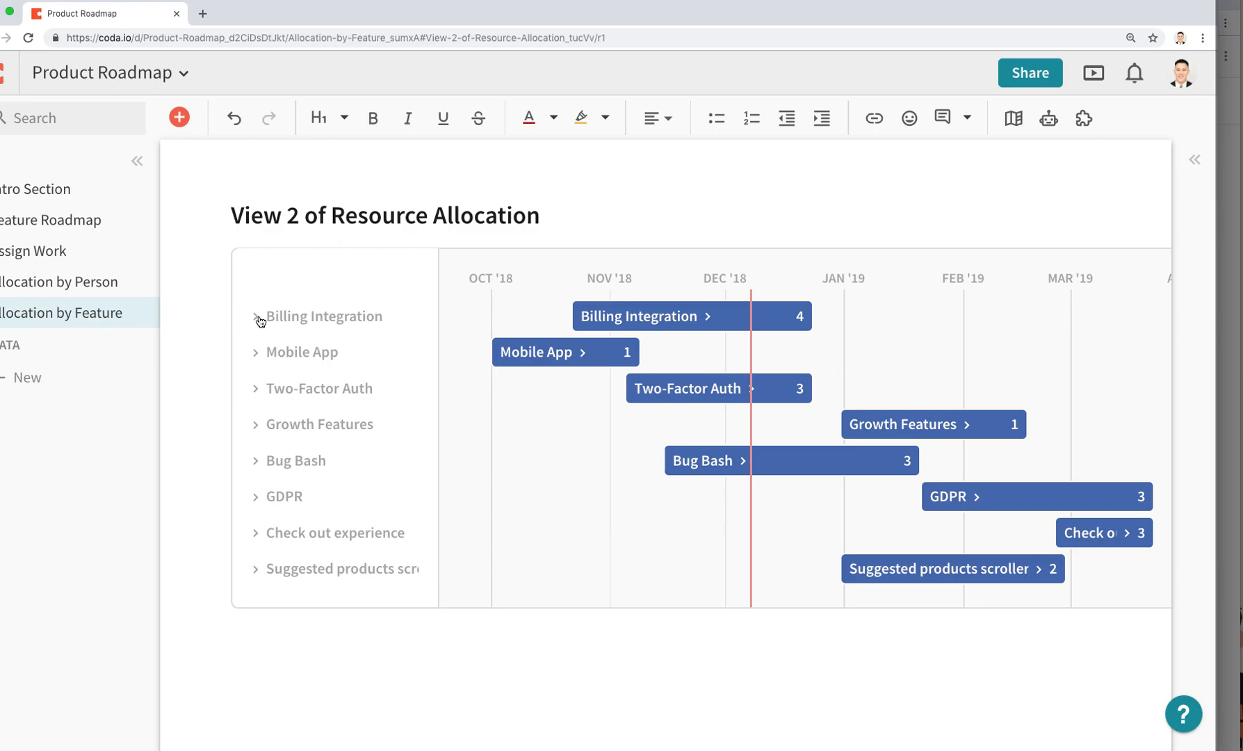
click(257, 318)
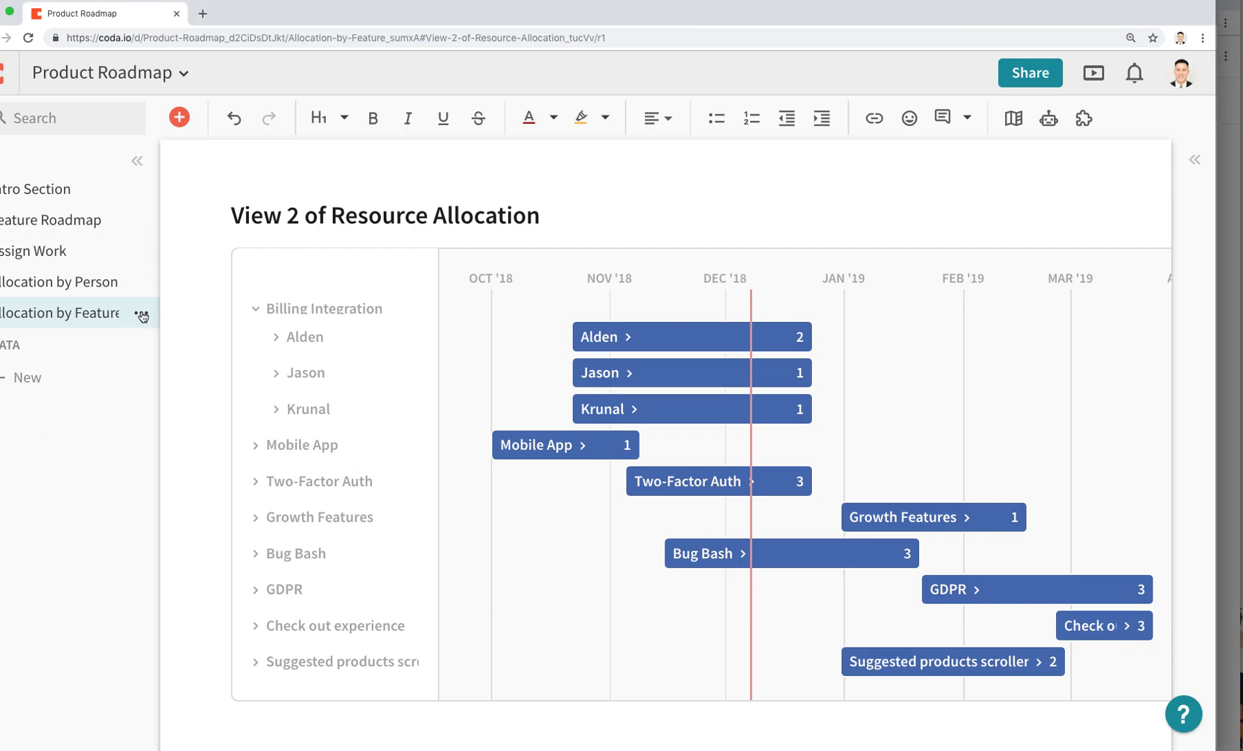
Add a new section below Allocation by Feature and name it "Allocation by Team".
click(144, 319)
click(204, 458)
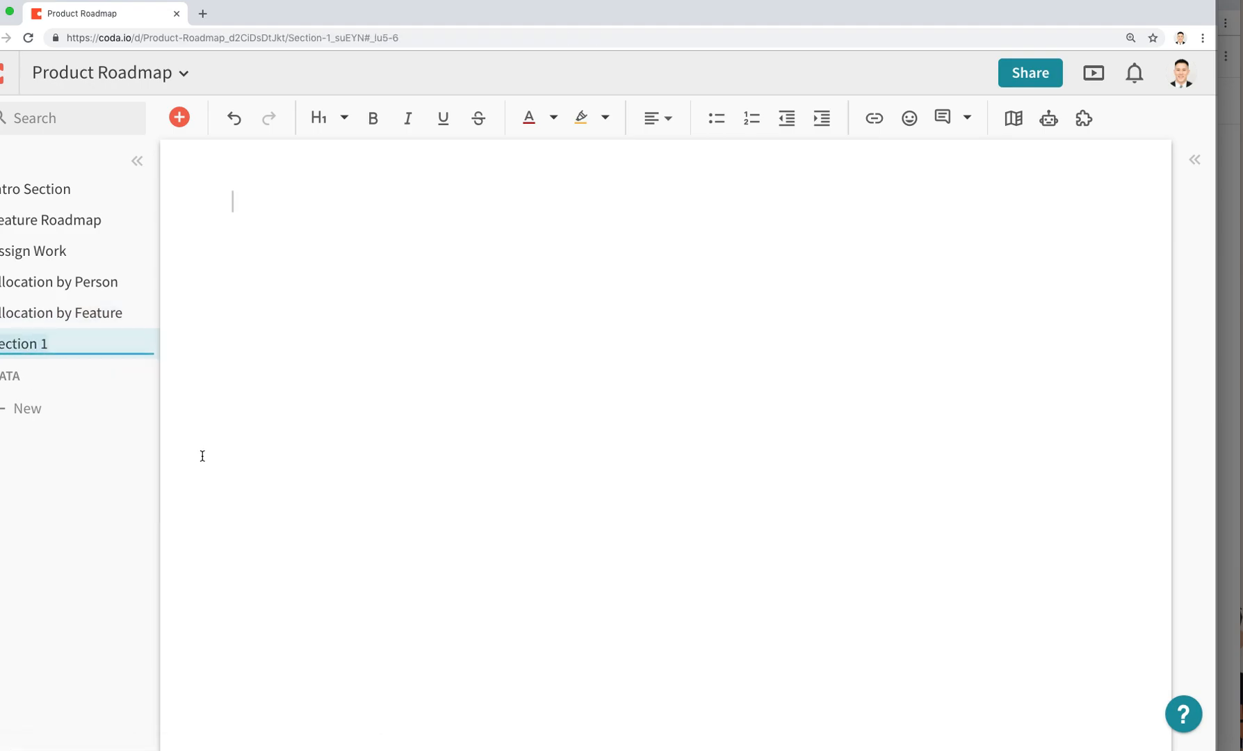
text(Allocatino b)
key(BackSpace)
key(BackSpace)
key(BackSpace)
text(on By)
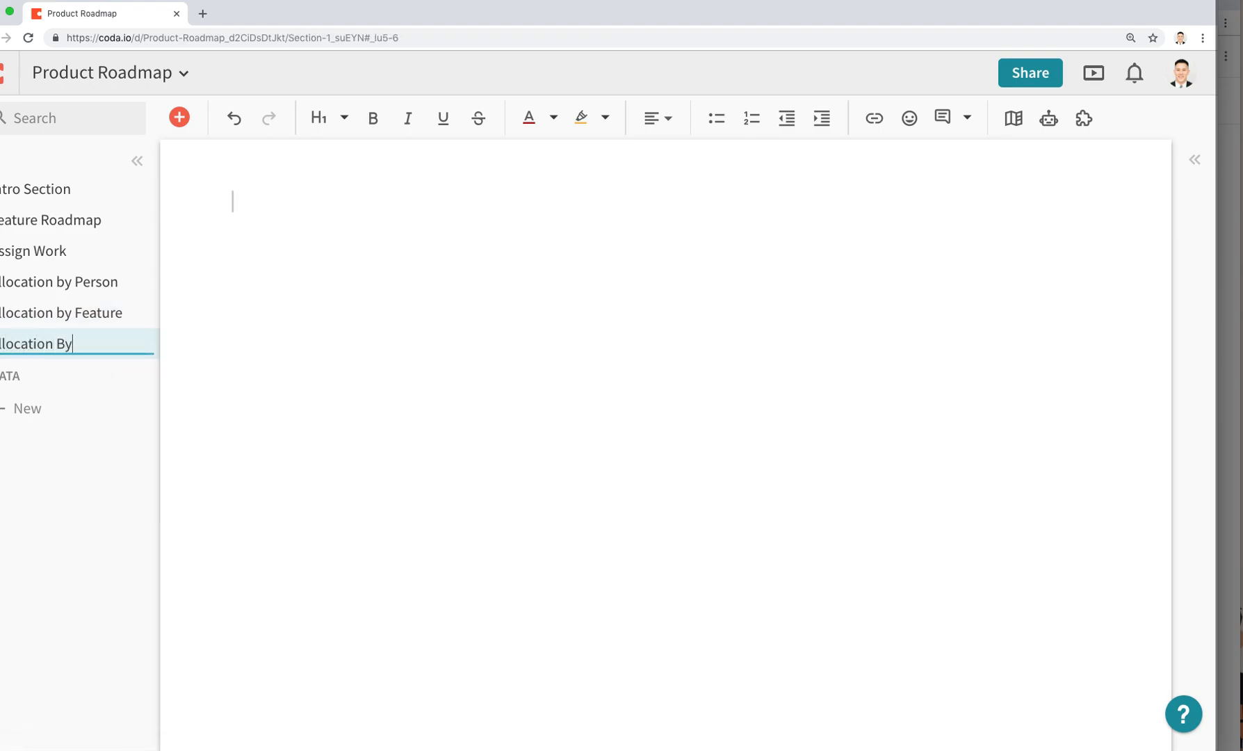
text(by Team)
key(Return)
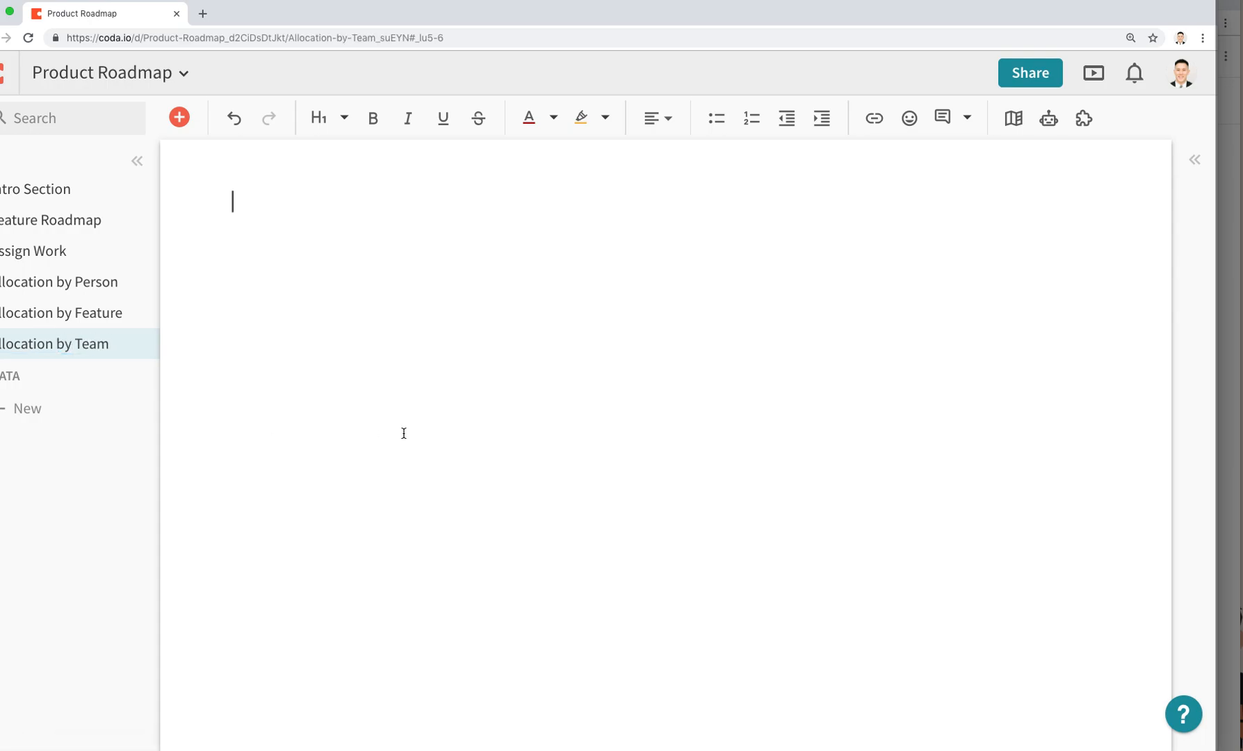
Insert a table view of Team in the Allocation by Team section.
key(super+Tab)
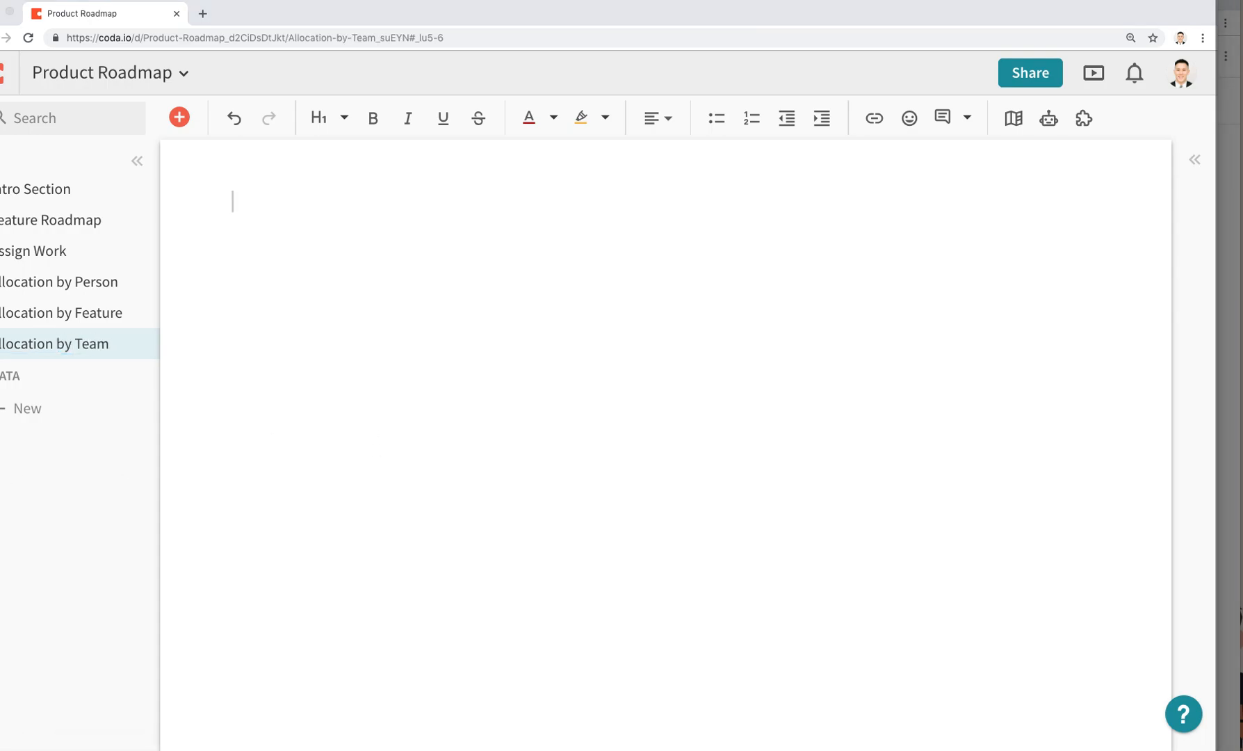
click(183, 123)
click(183, 122)
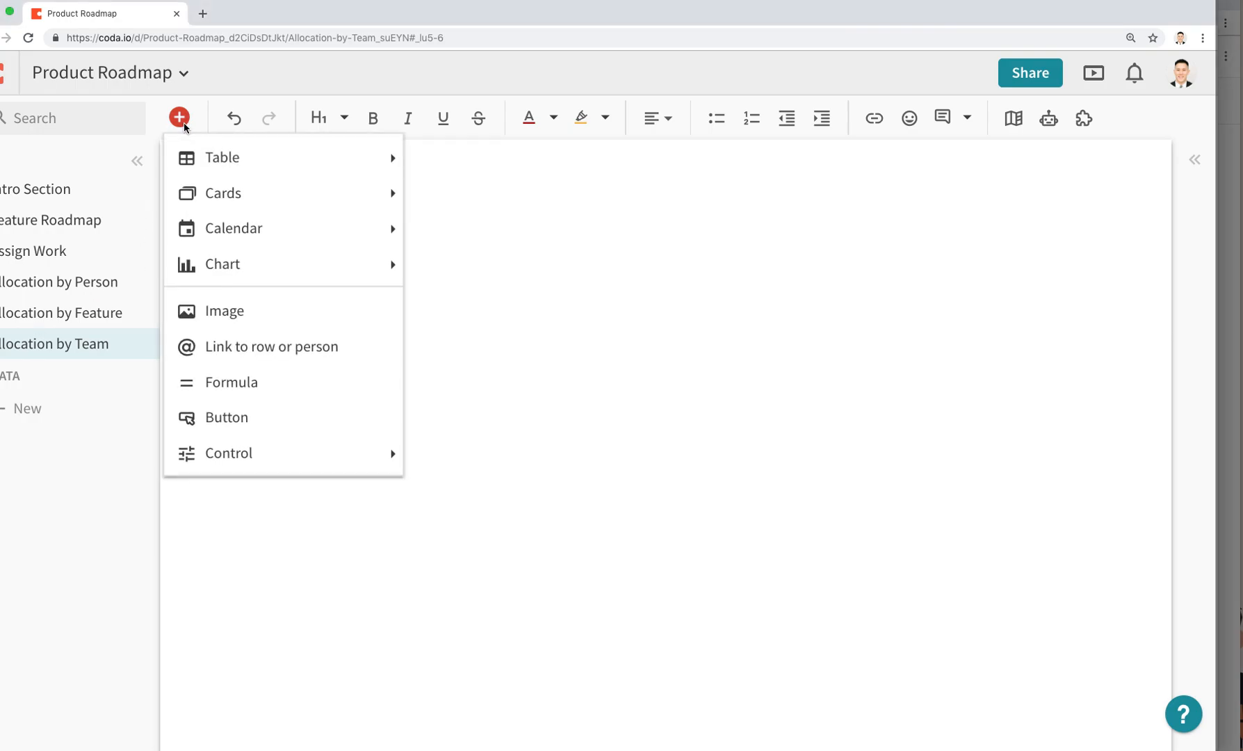
mouse_move(208, 158)
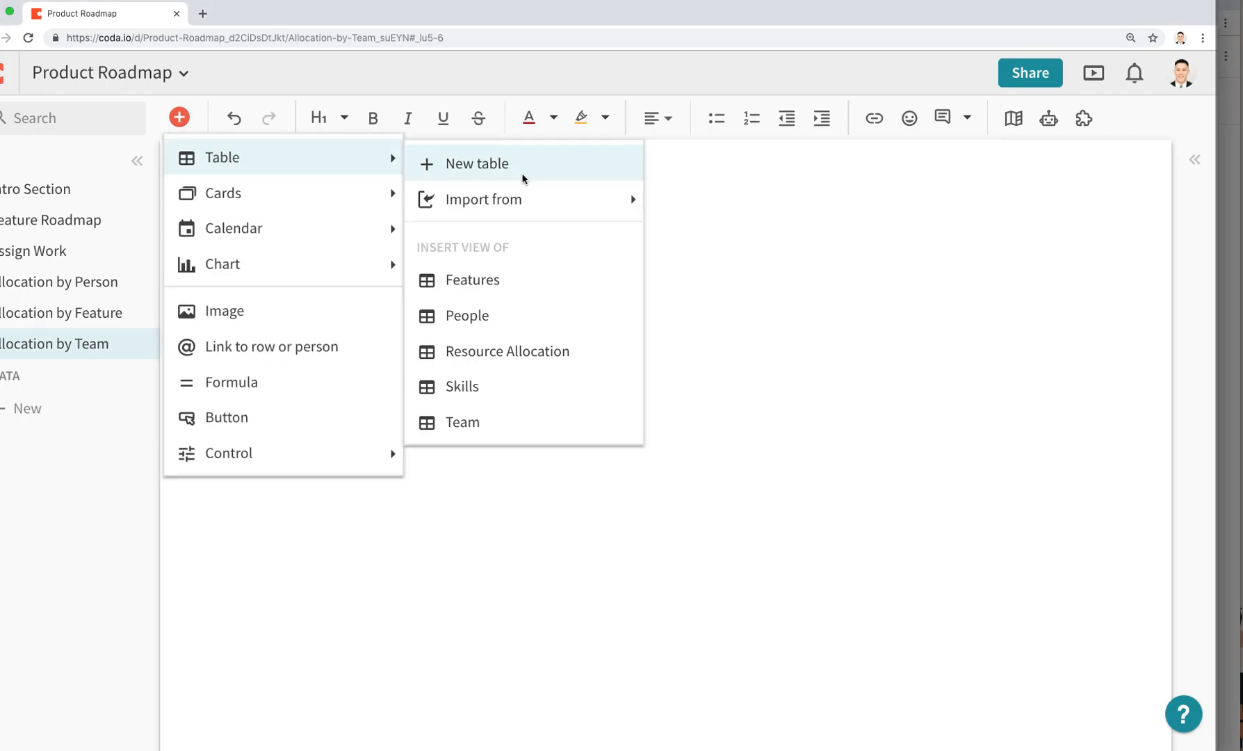
click(494, 422)
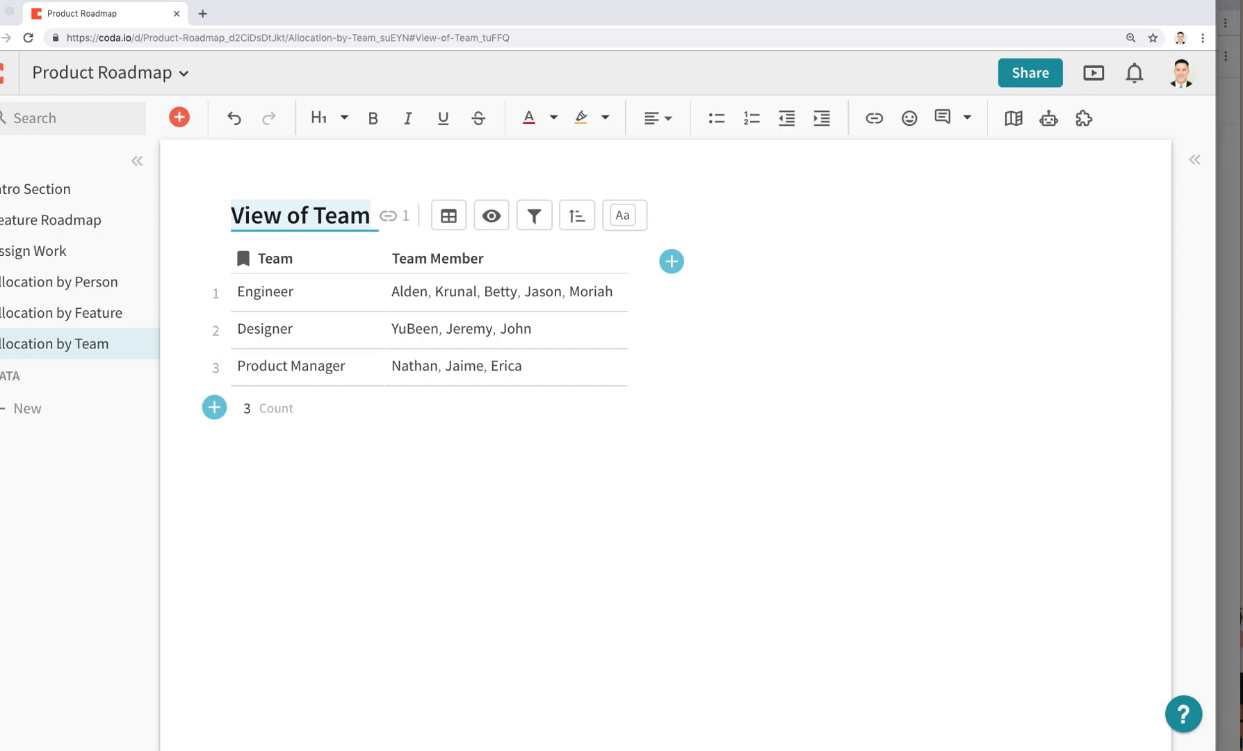
Add a column after Team Member in the View of Team table and name it "Total Effort".
click(530, 267)
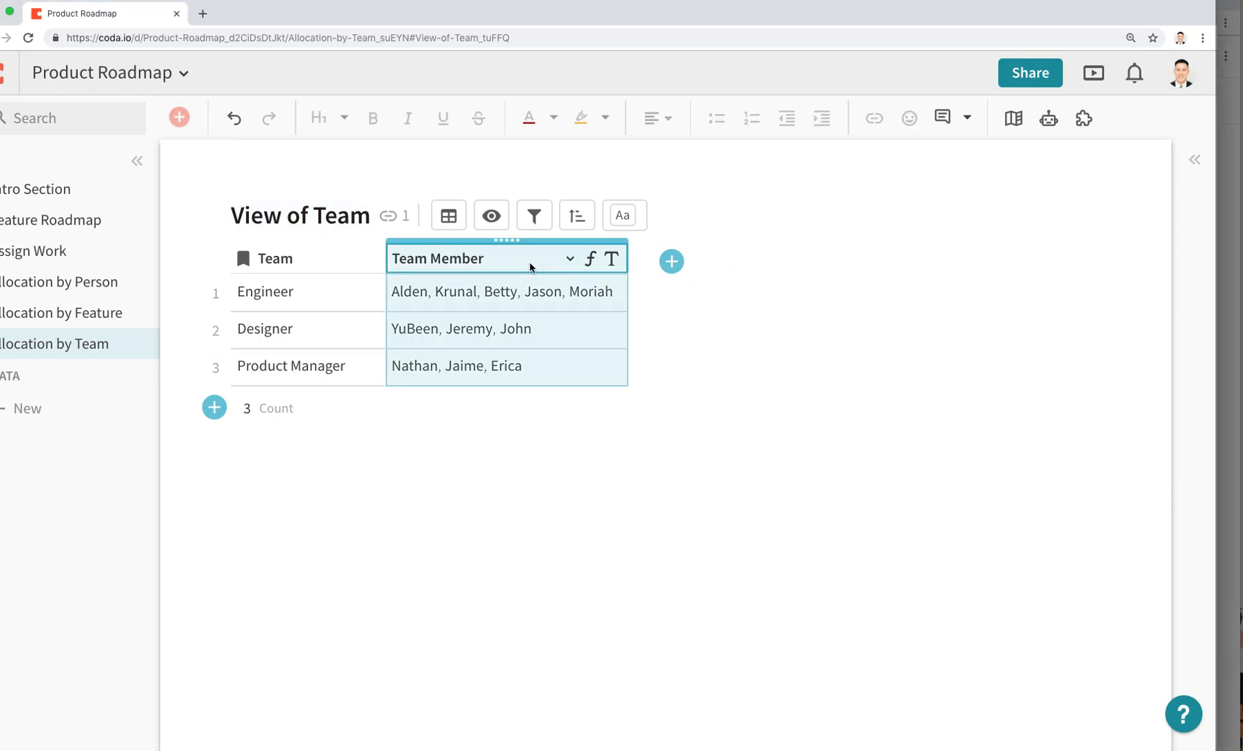
click(670, 261)
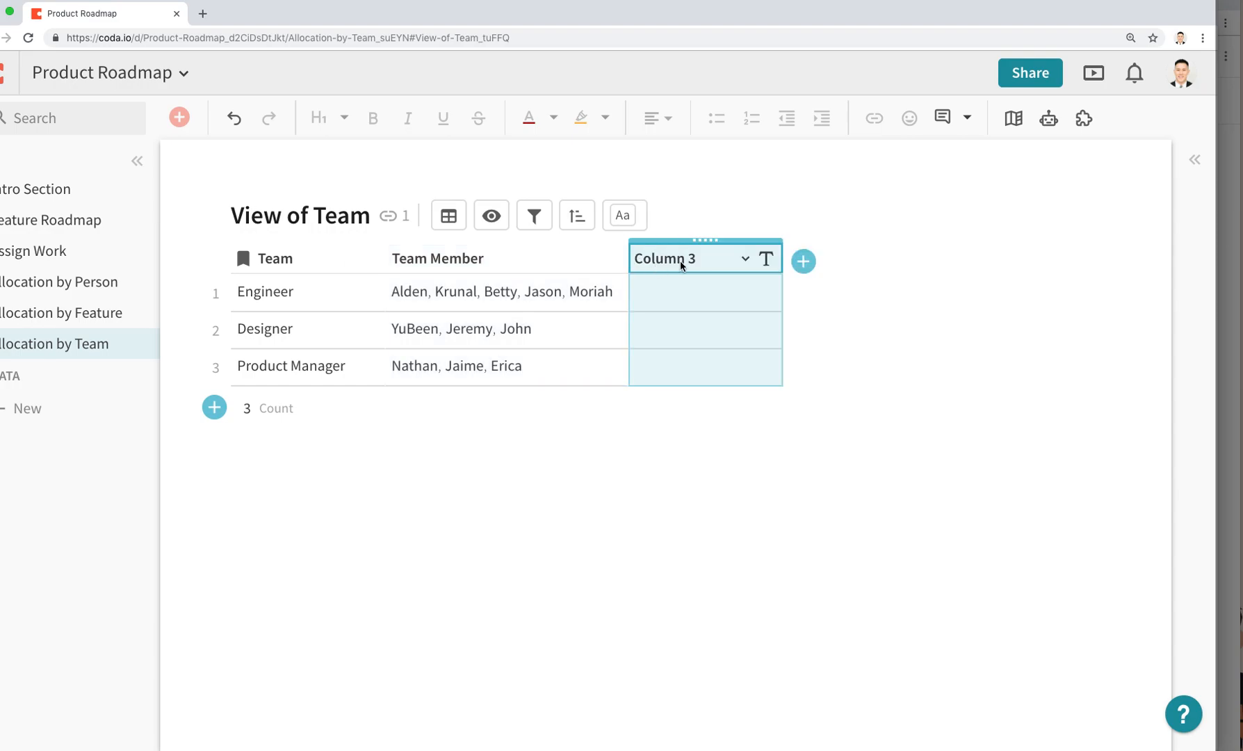
text(Ttoal)
key(BackSpace)
key(BackSpace)
key(BackSpace)
key(BackSpace)
key(BackSpace)
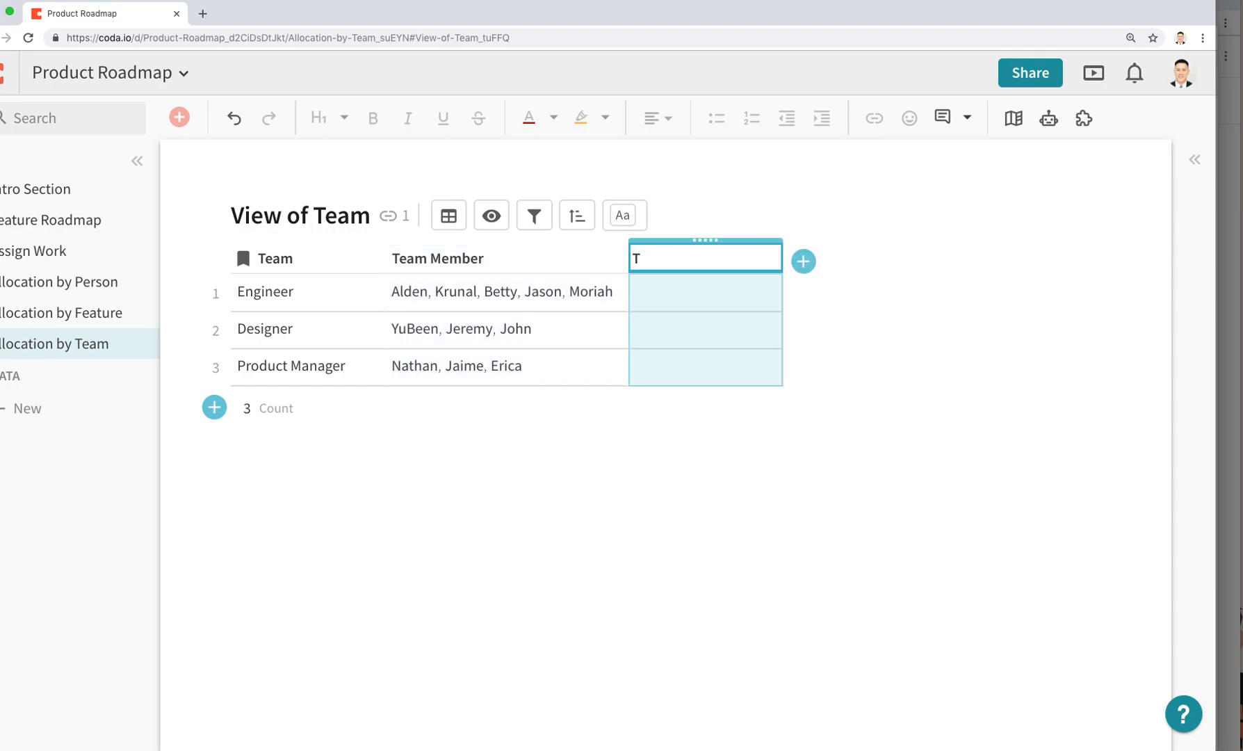
text(otal Effort)
Add another column after Total Effort and name it "Average Effort / Person".
key(Tab)
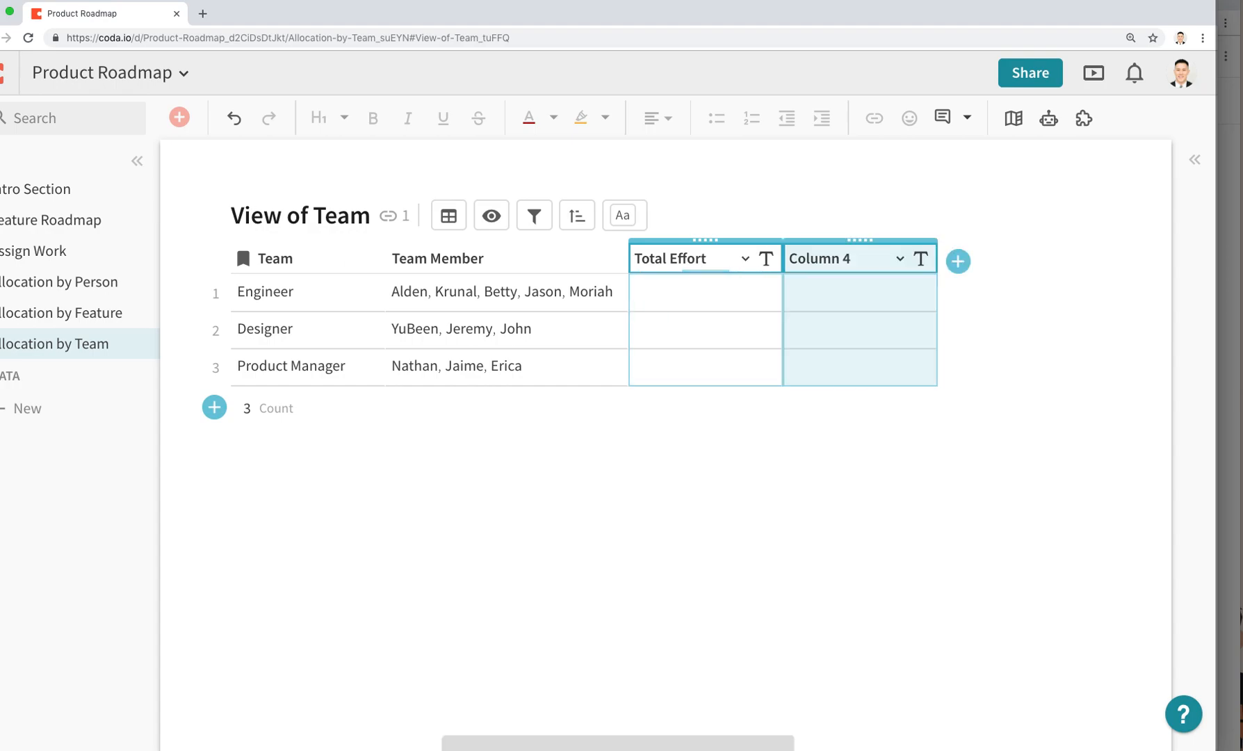
text(Average )
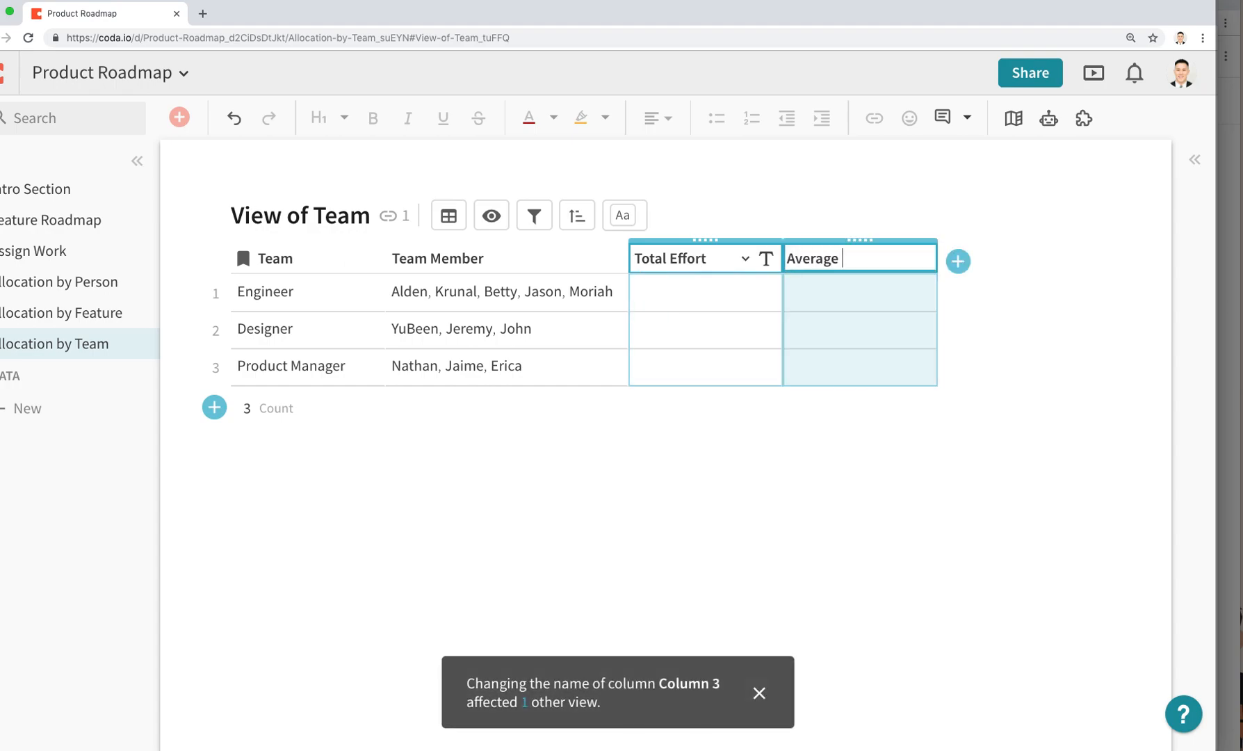
text(Effort / Person)
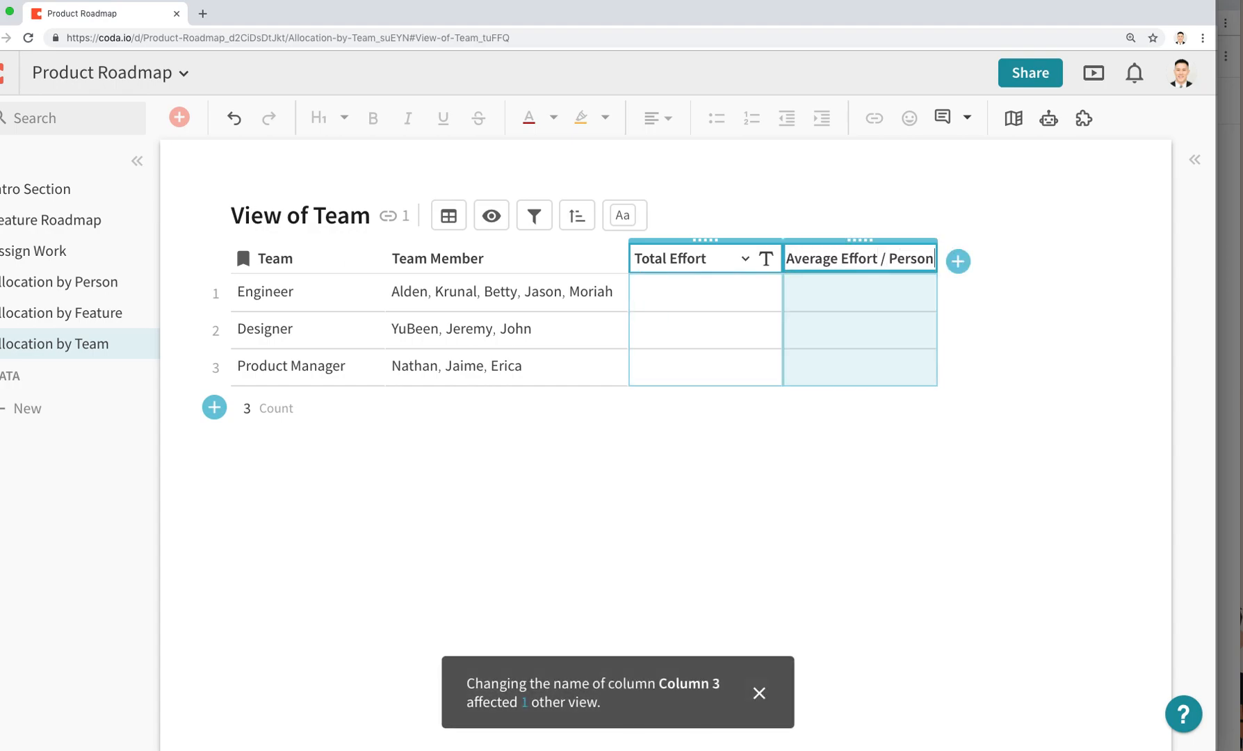
key(Return)
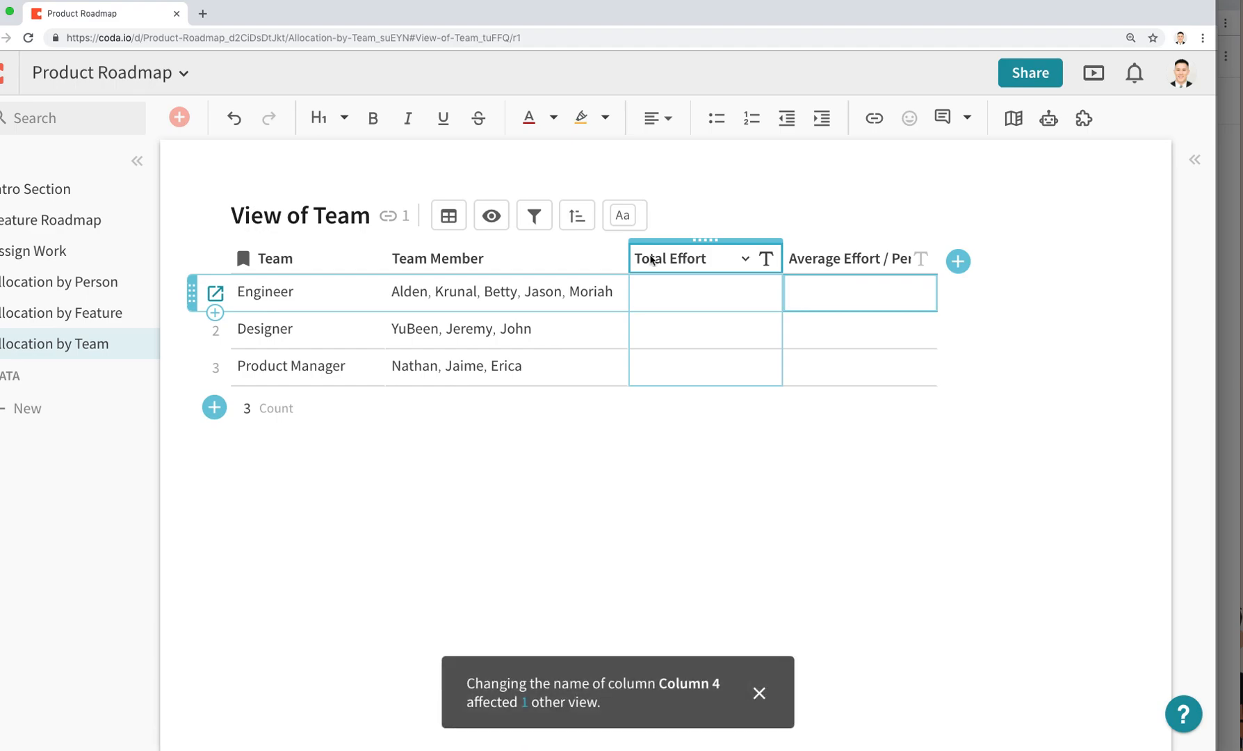
Rename the View of Team table as "Workload by Team Table".
click(301, 217)
text(Workl)
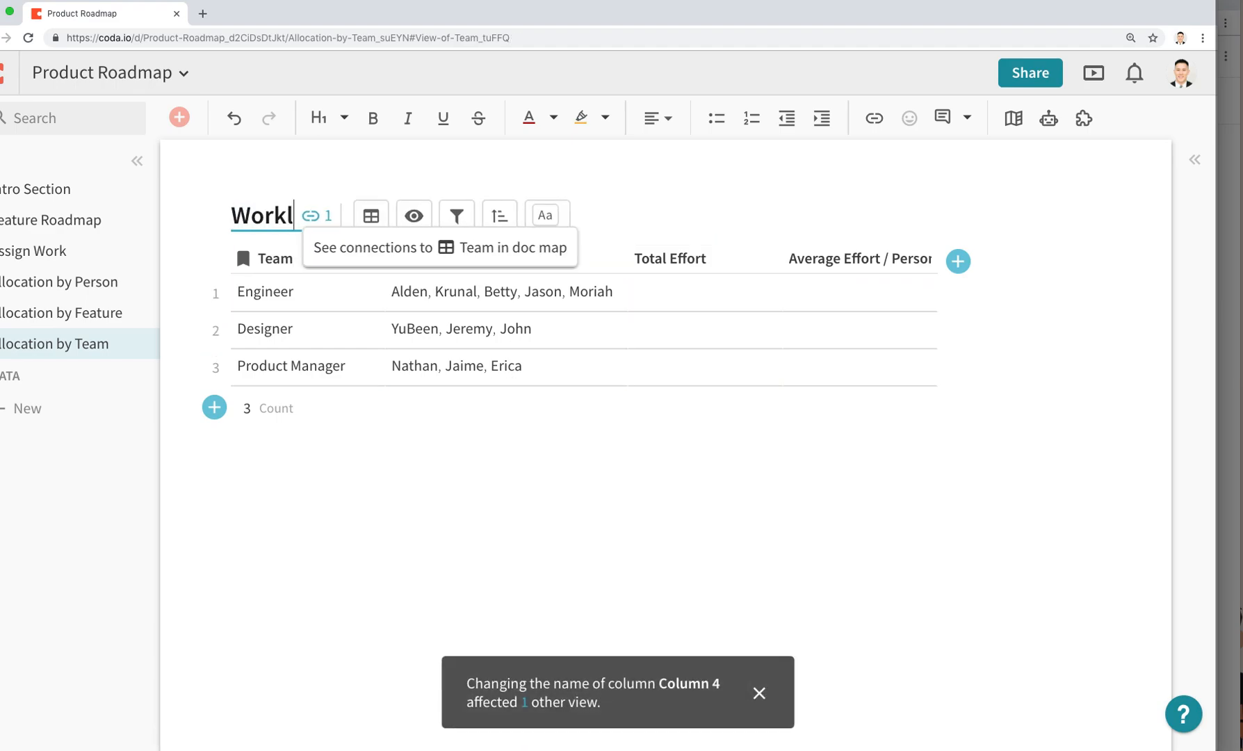
text(oad by Team Table)
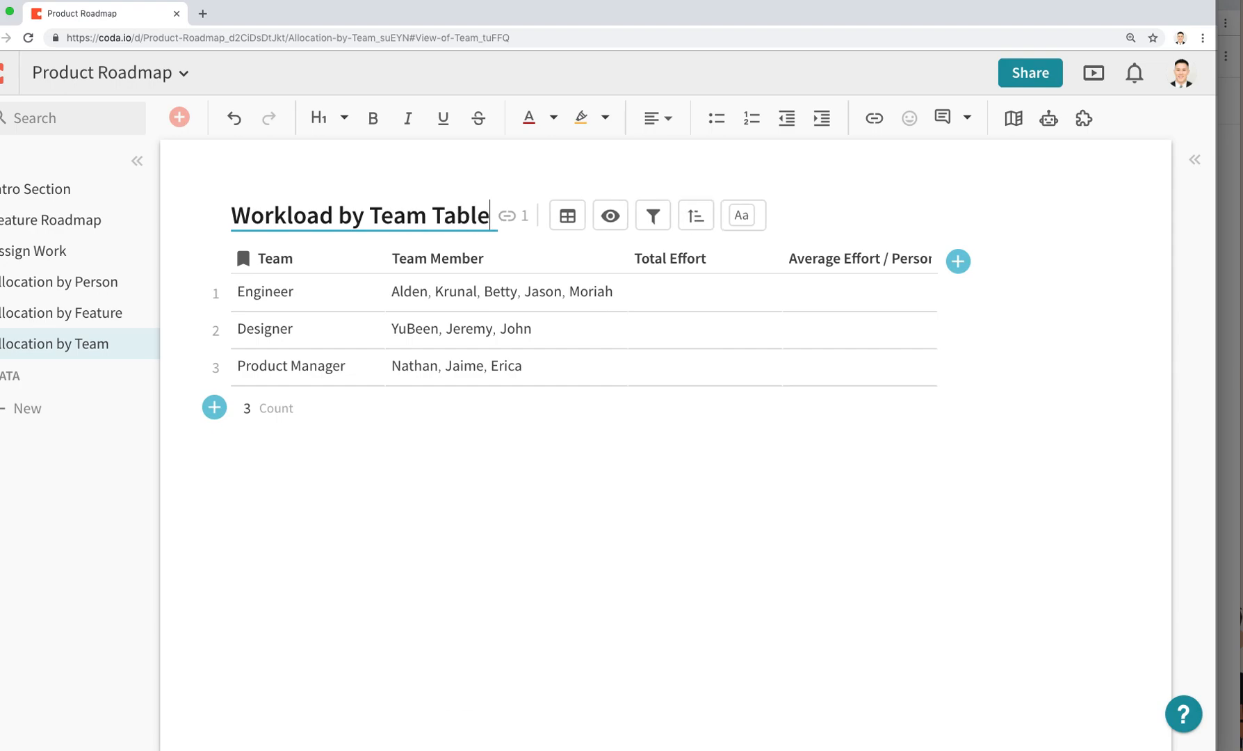
key(Return)
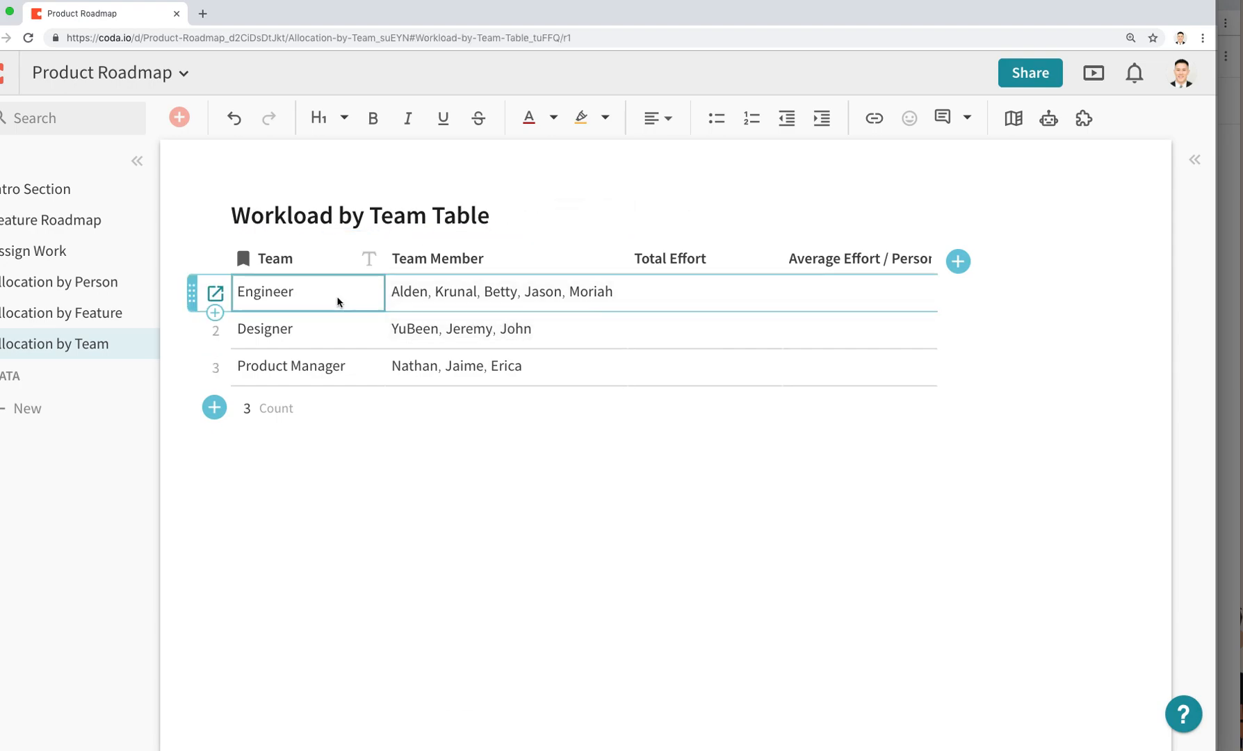
Expand the DATA folder and open the People, Roles, and Skills section at its Team table.
click(18, 378)
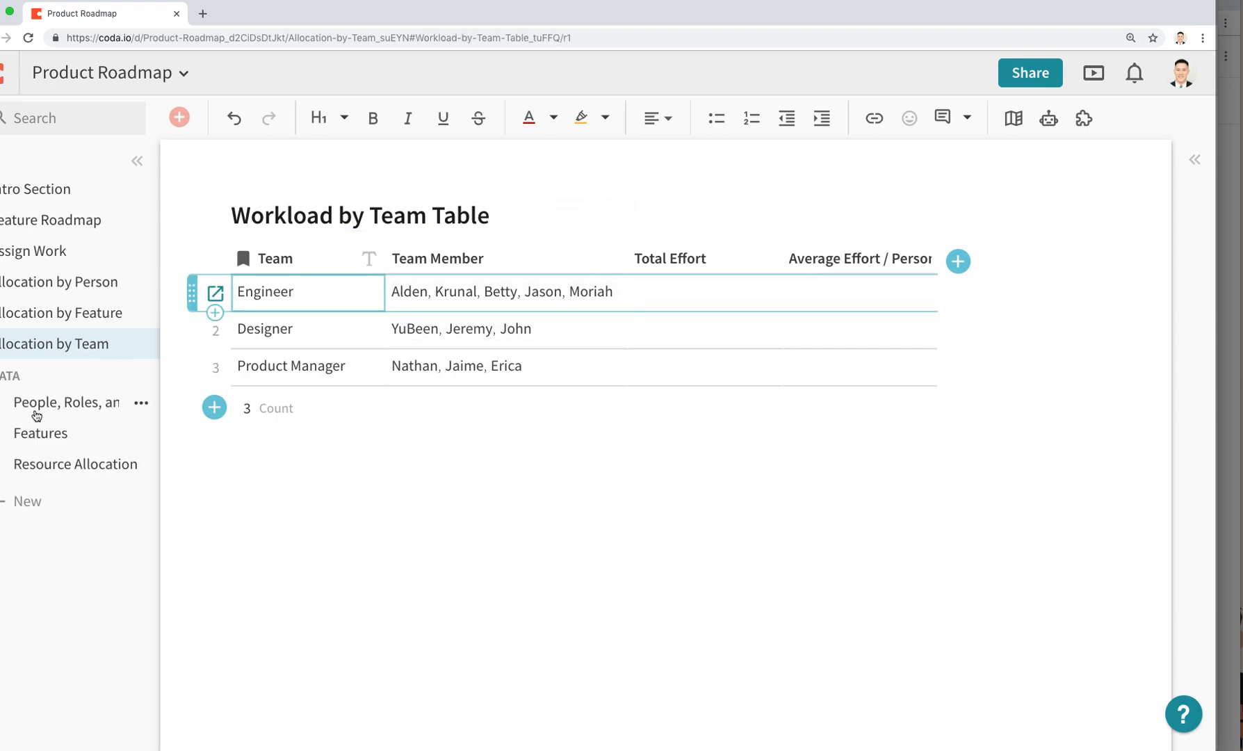
click(41, 441)
click(42, 403)
scroll(438, 449, down, 5)
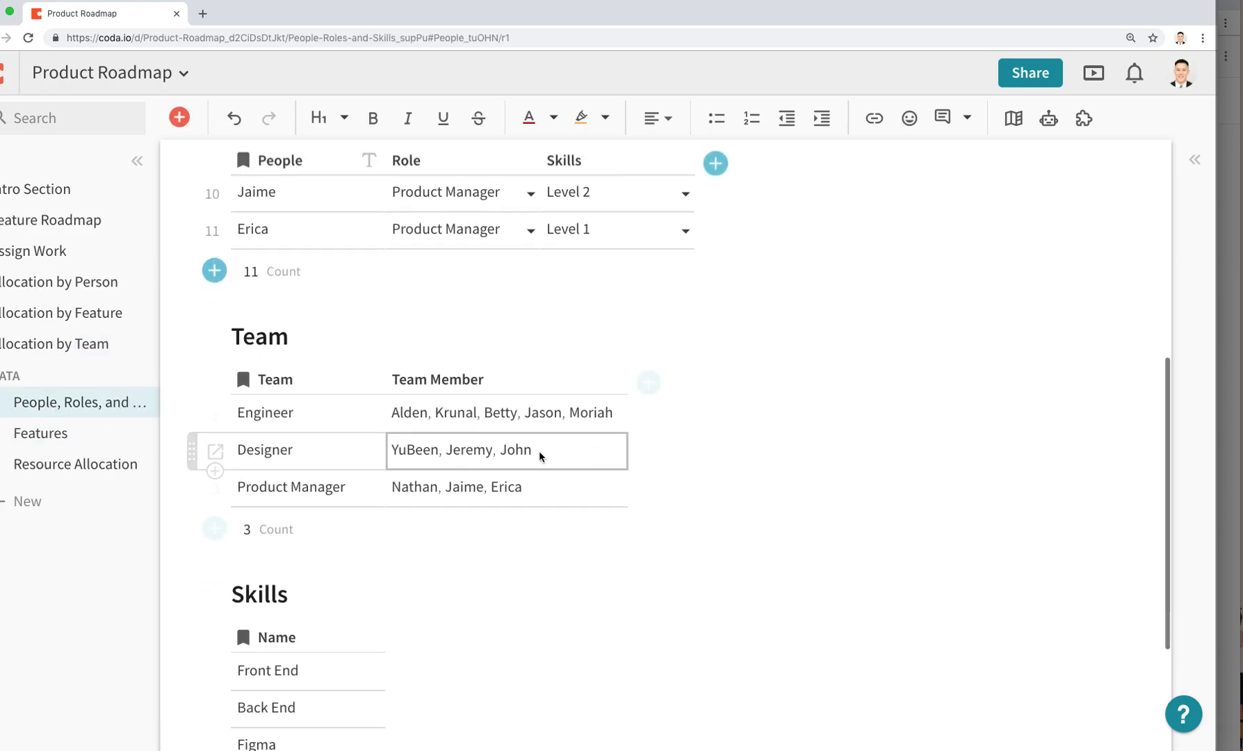
Compare the Workload by Team Table with its source Team table in the People, Roles, and Skills section.
click(105, 344)
click(702, 250)
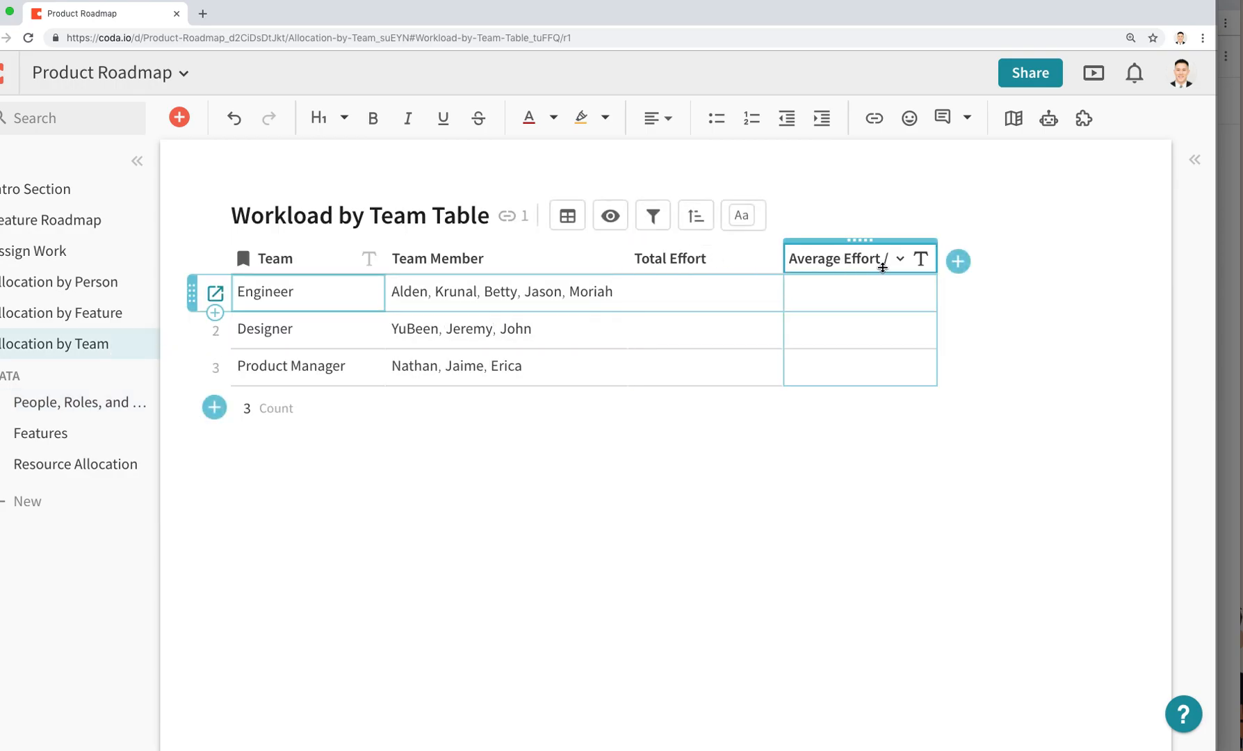
click(56, 436)
click(61, 403)
scroll(460, 593, down, 5)
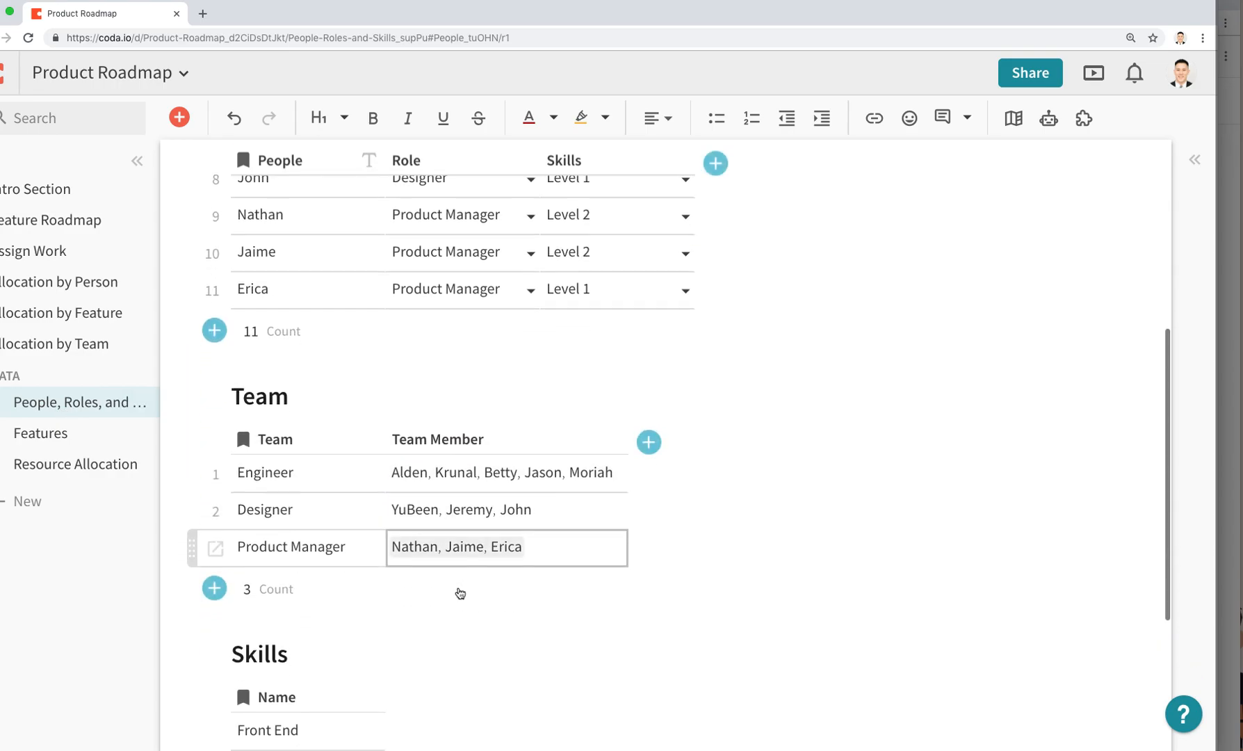
Unhide the Total Effort and Average Effort / Person columns in the source Team table, and undo both visibility changes.
click(411, 408)
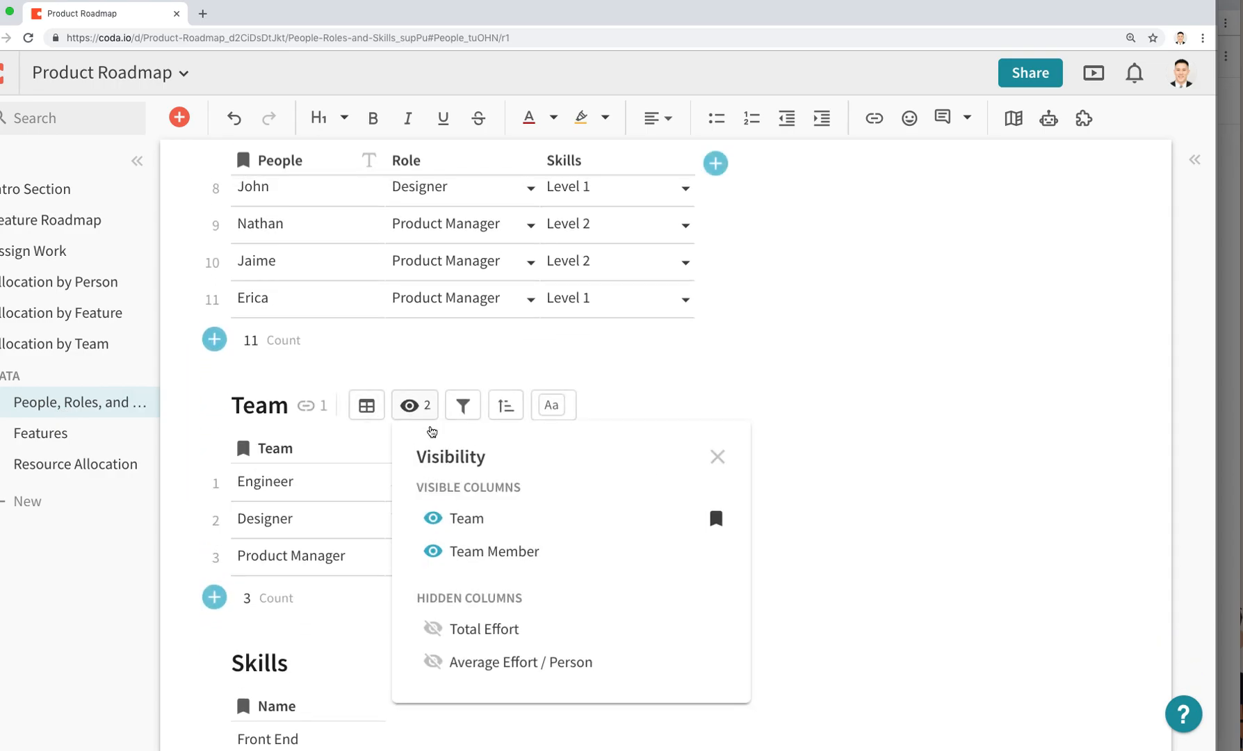
click(433, 627)
click(432, 661)
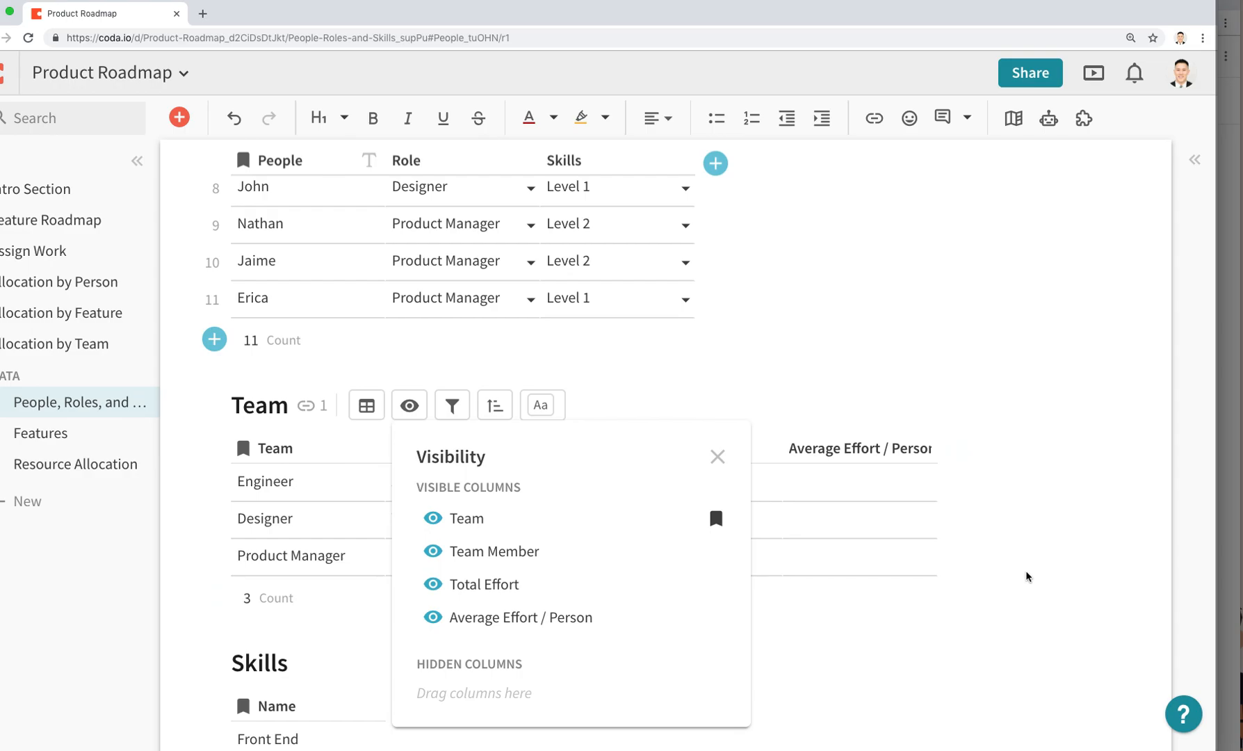
click(1026, 575)
key(super+z)
key(super+z)
scroll(528, 408, up, 3)
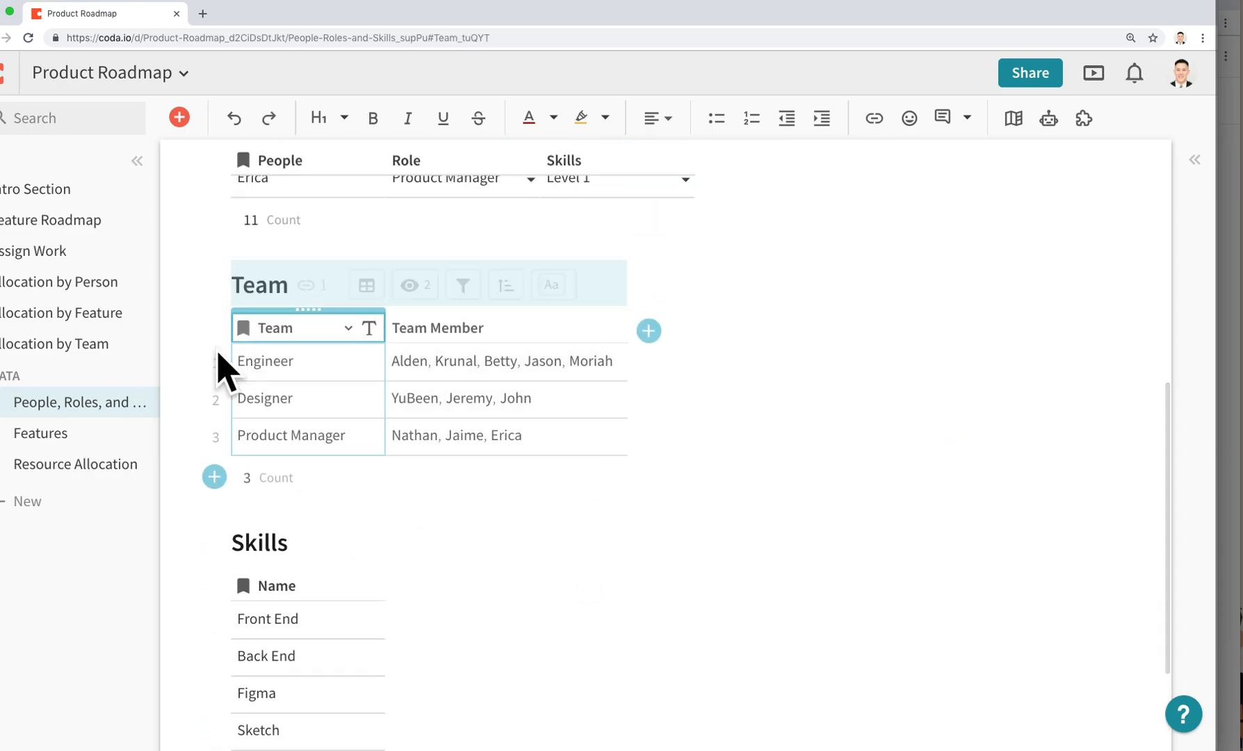
In the Workload by Team Table, start a Total Effort column formula that filters Resource Allocation by Role=thisRow.
click(55, 344)
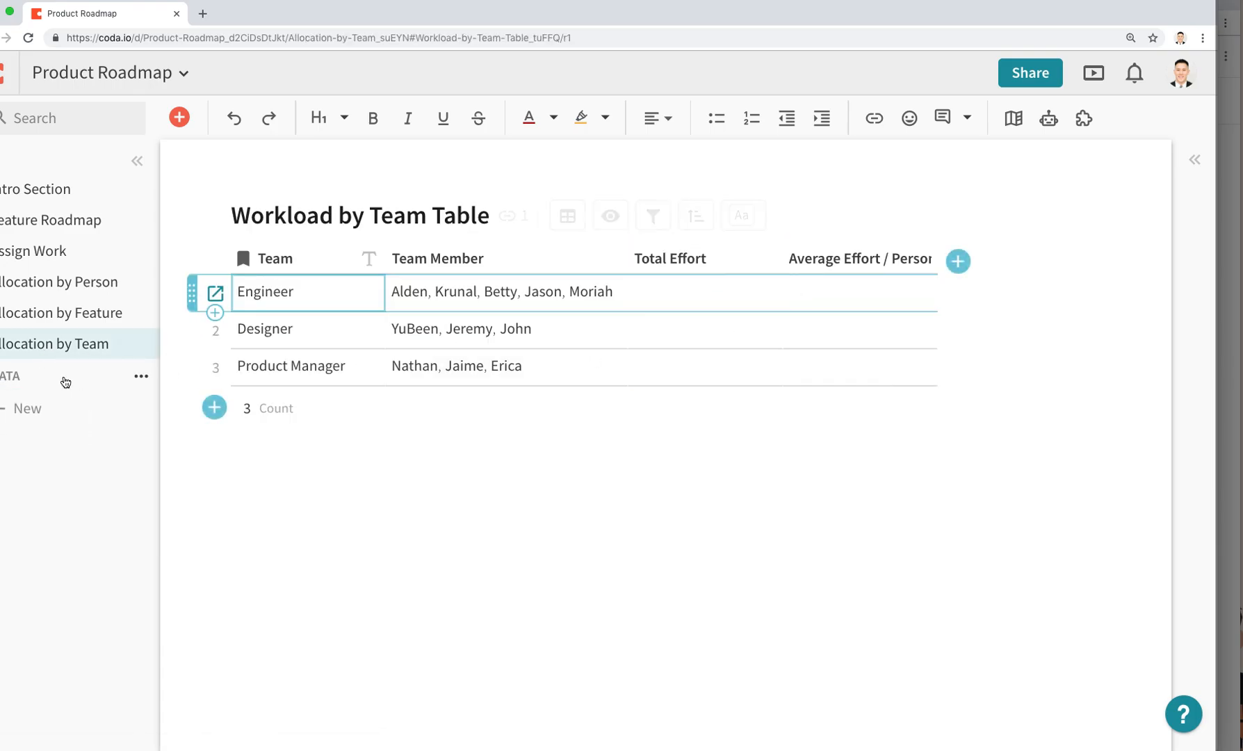
click(715, 300)
text(=[Resource Allocation])
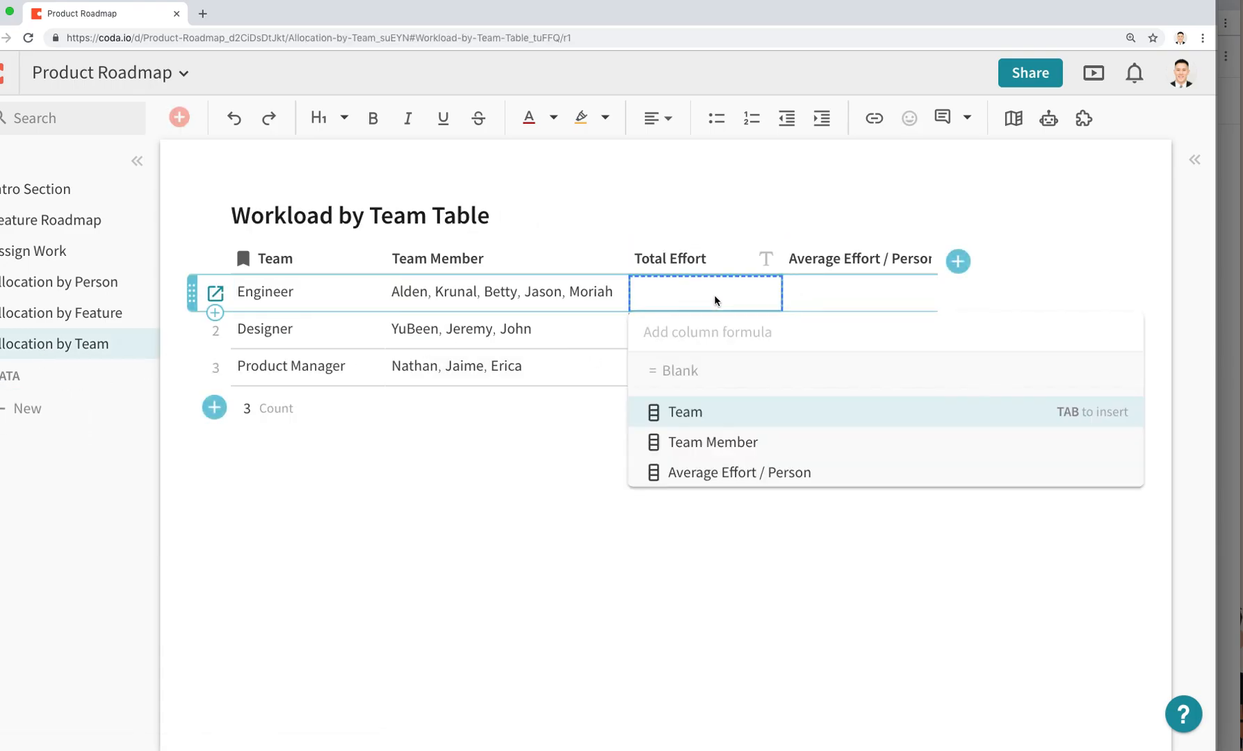
key(Tab)
text(.Filter()
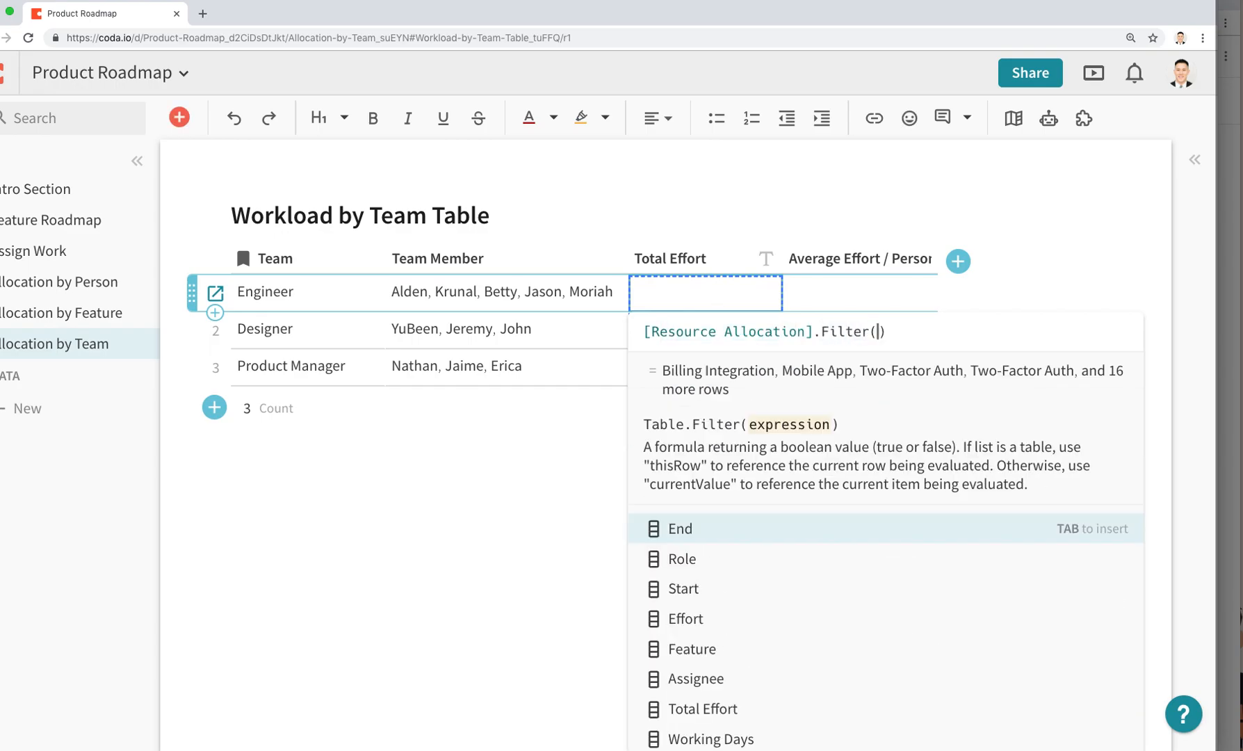
text(Role)
key(Tab)
text(=this)
key(Tab)
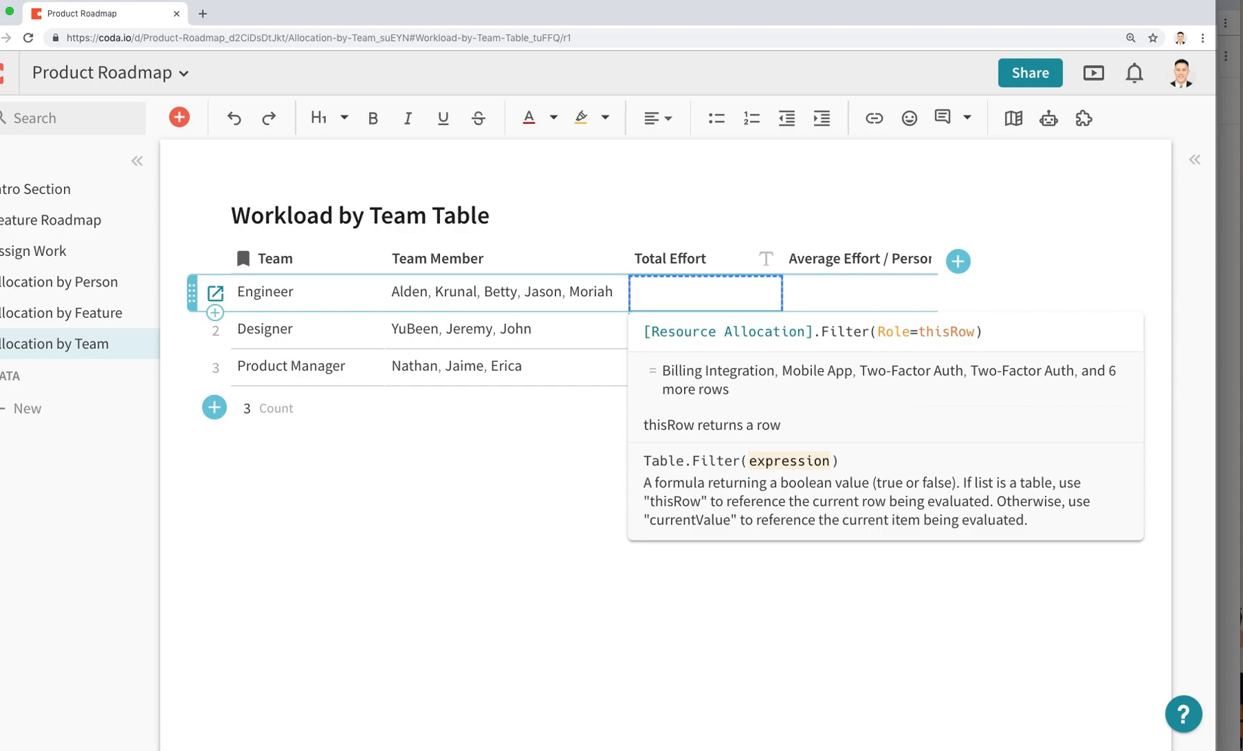
Complete the Total Effort formula by summing the Effort values of the filtered rows, and apply it.
key(Right)
text(.effort)
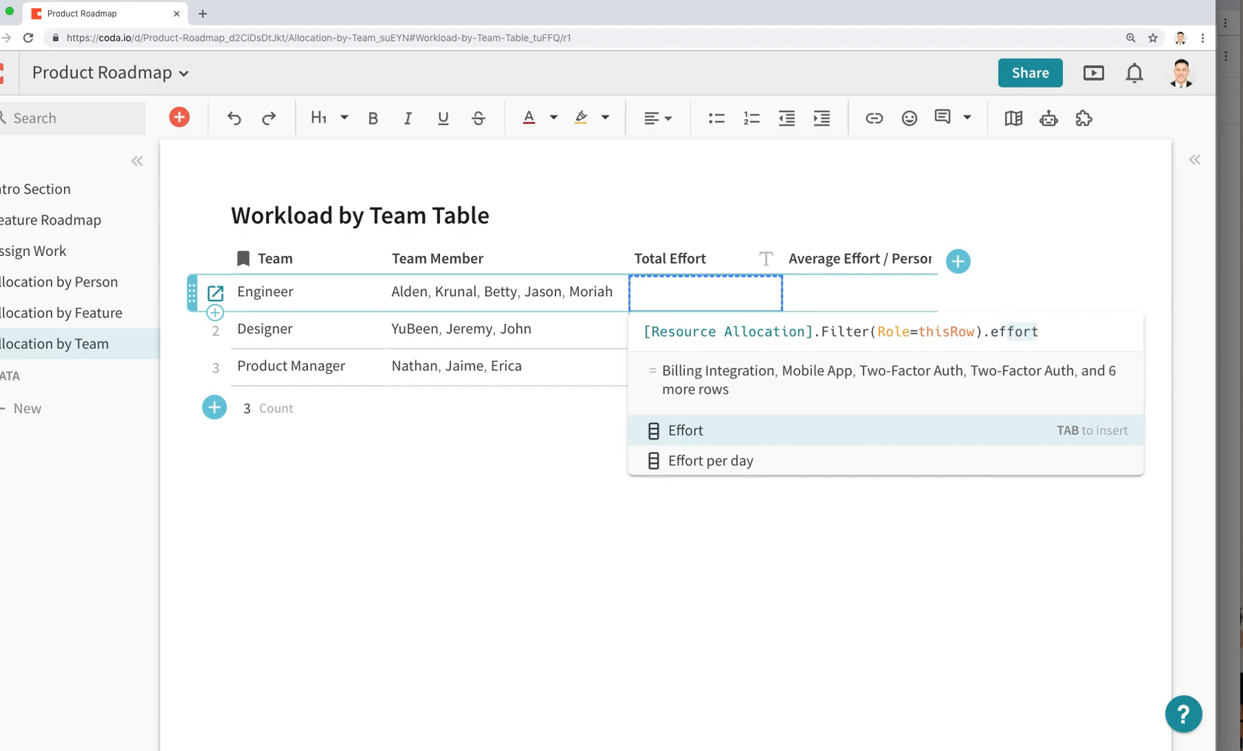
key(Tab)
text(.sum)
key(Tab)
key(Return)
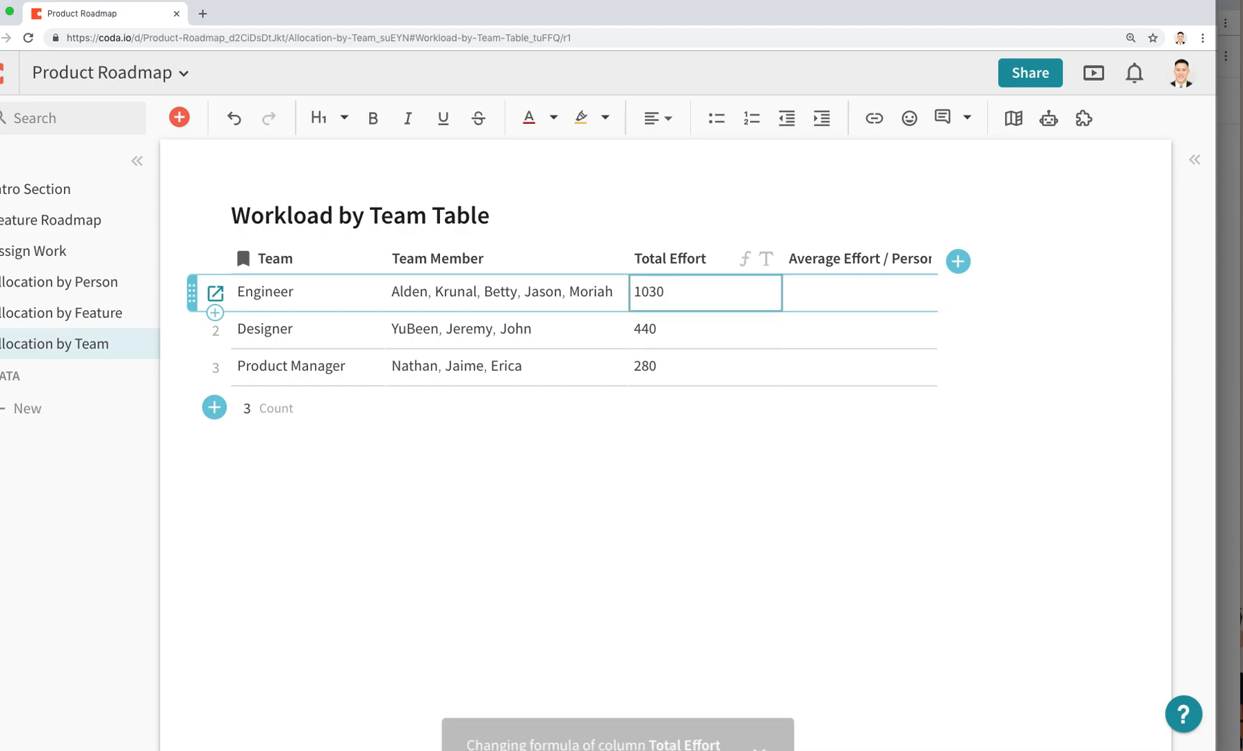
Narrow the Total Effort column of the Workload by Team Table.
click(743, 264)
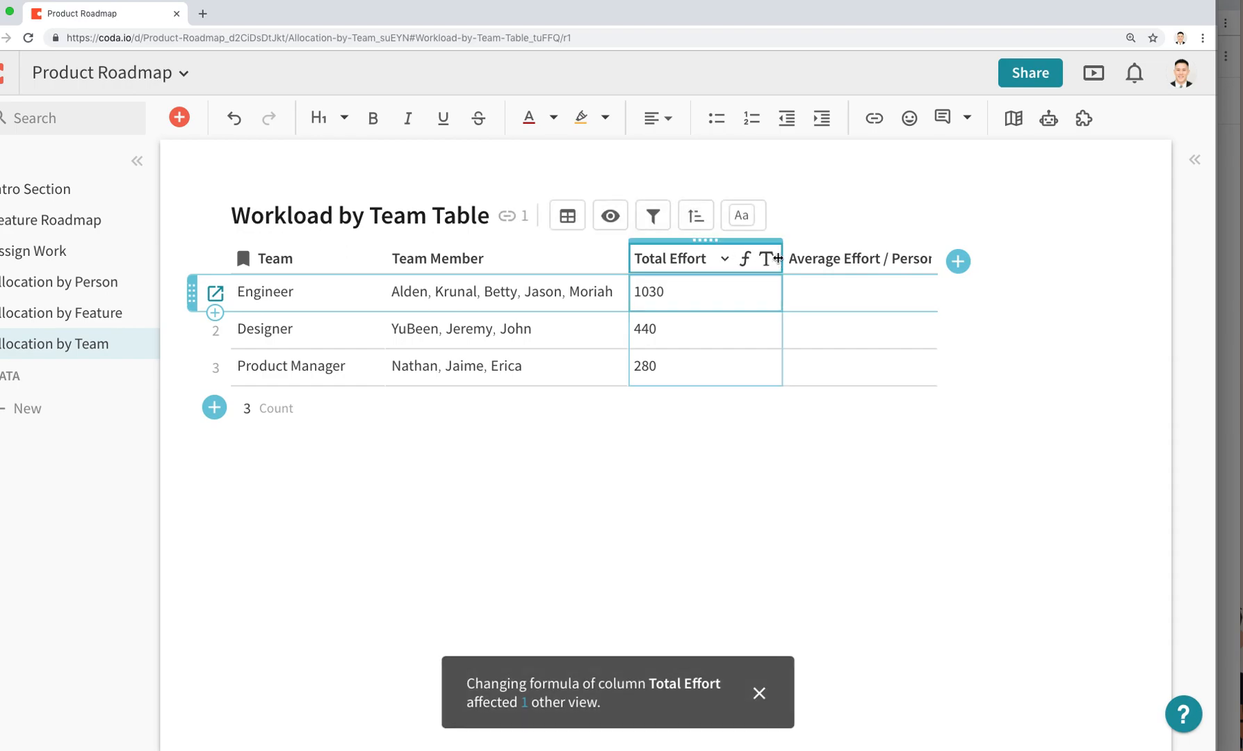
drag(778, 259, 742, 259)
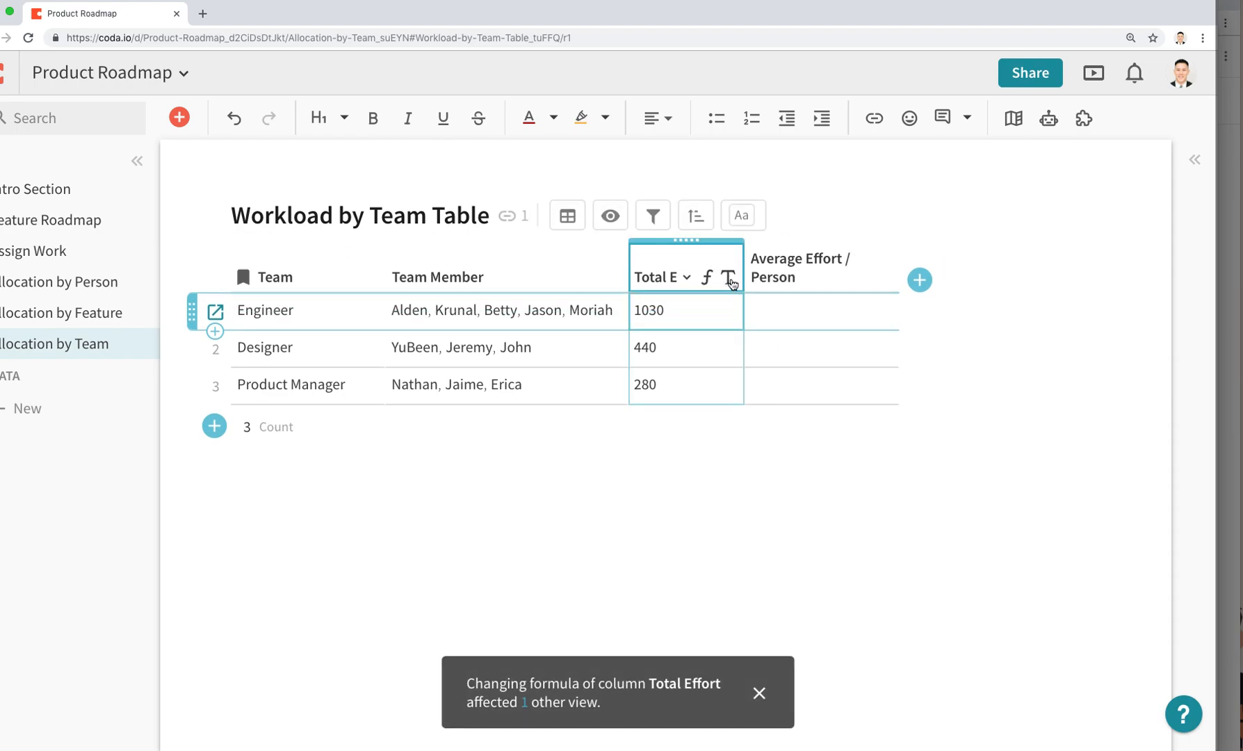
drag(741, 278, 708, 278)
Set the Average Effort / Person column formula to [Total Effort]/[Team Member].Count().
click(771, 319)
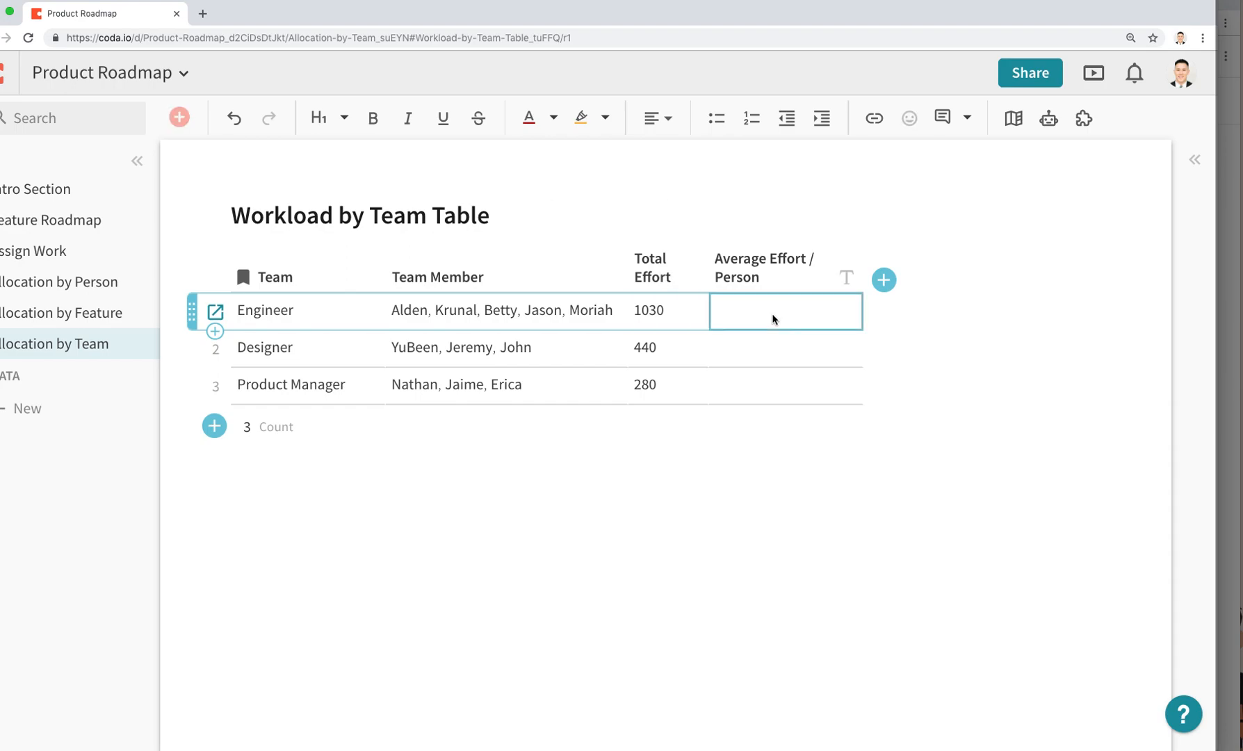
text(=total effort)
key(Tab)
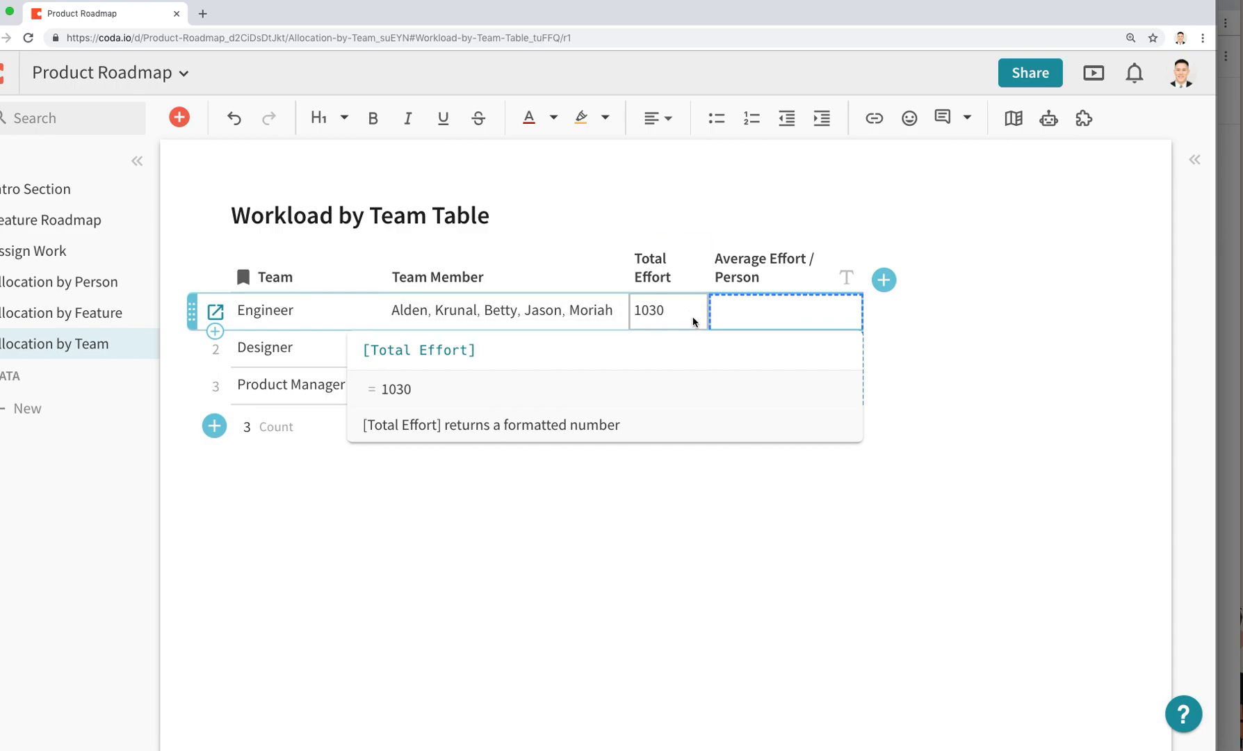
text(/team)
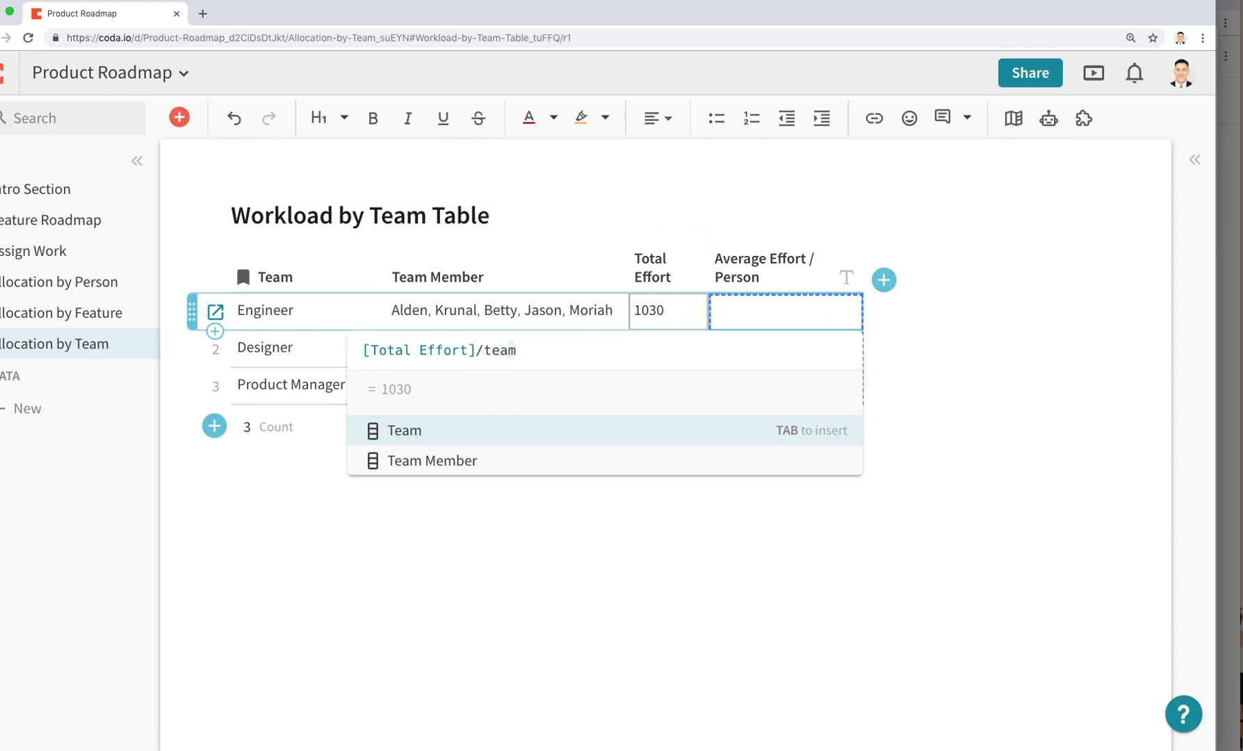
text( Member)
key(Tab)
text(.count)
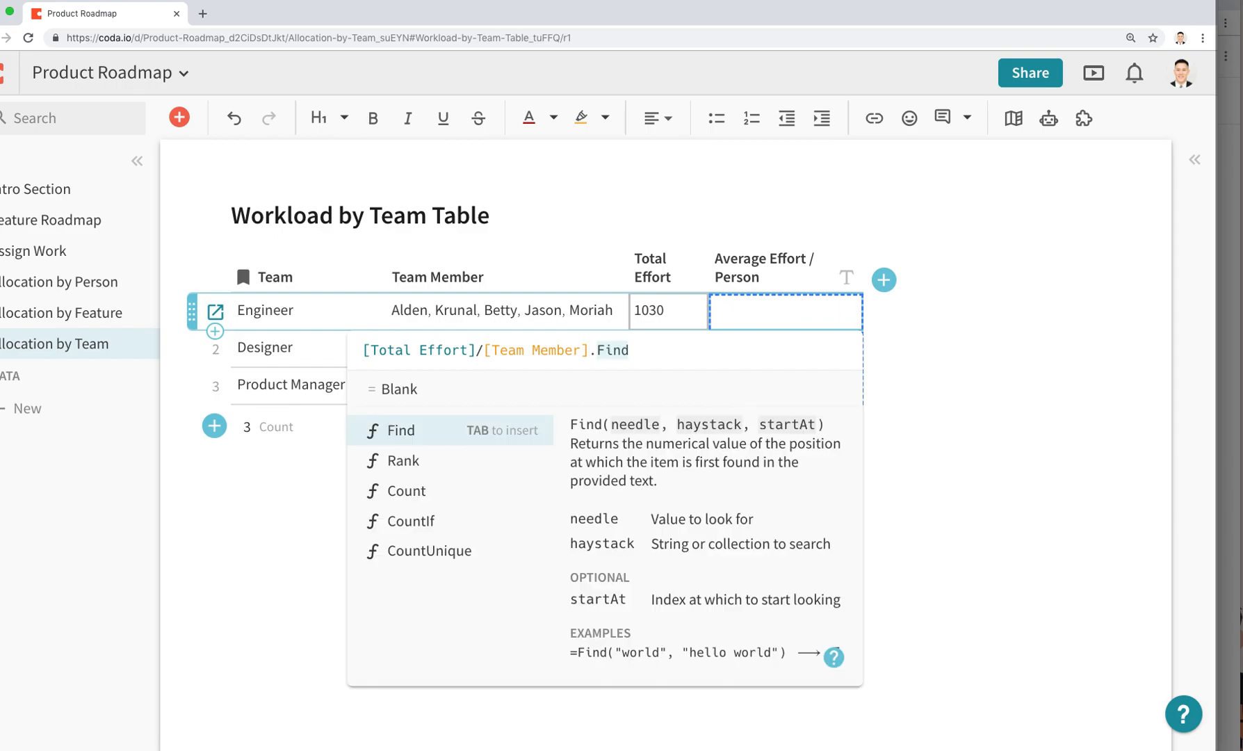
key(Tab)
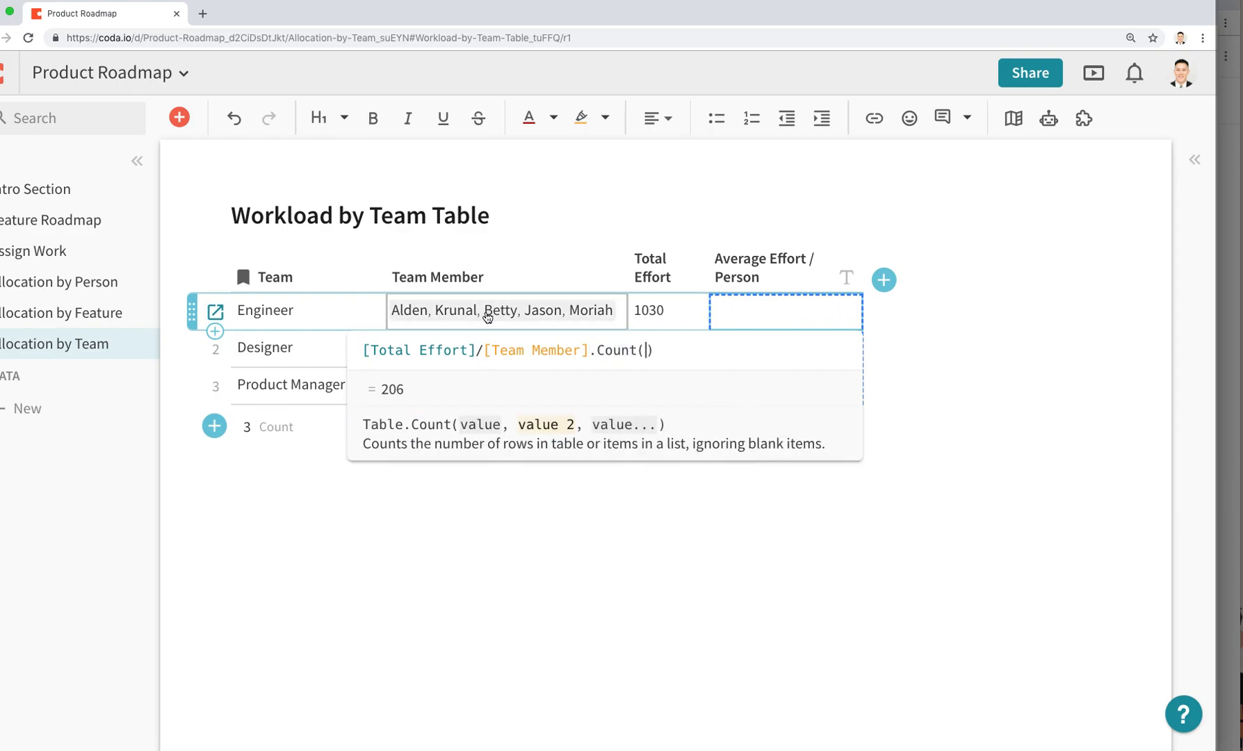
key(Return)
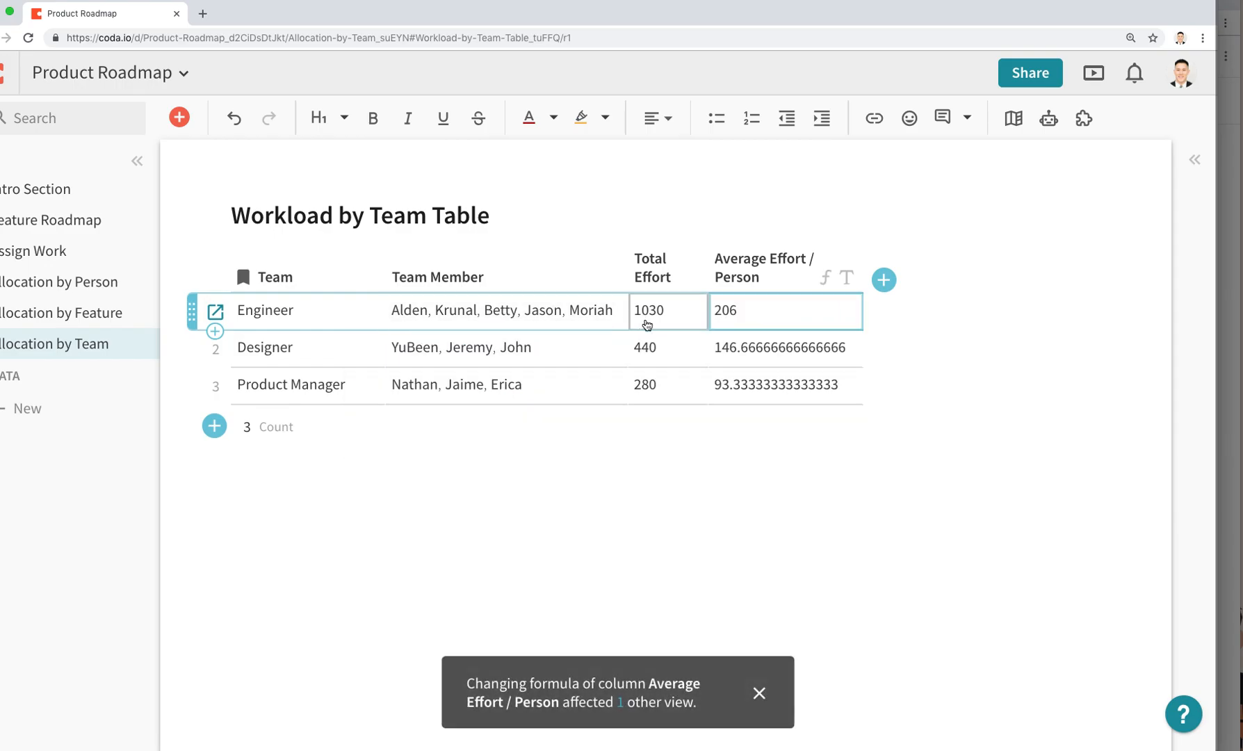
Format the Average Effort / Person column as Number with no decimal places.
click(850, 278)
click(848, 278)
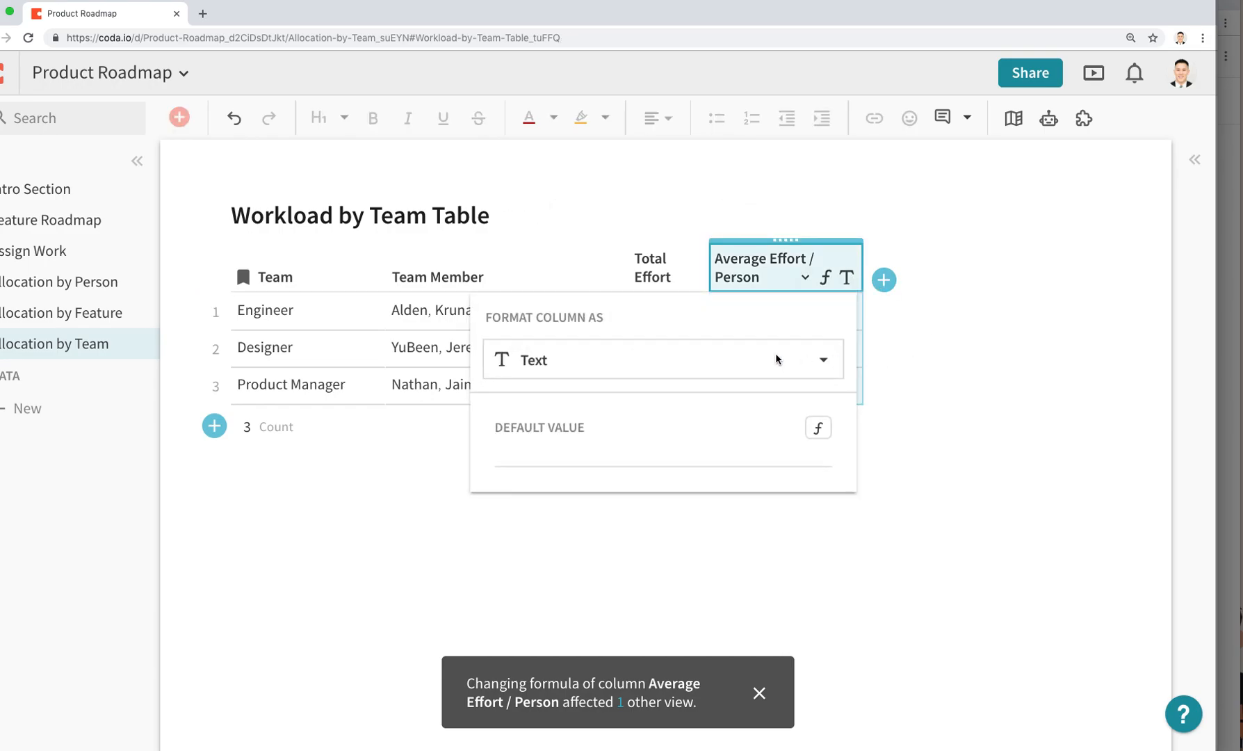
click(777, 356)
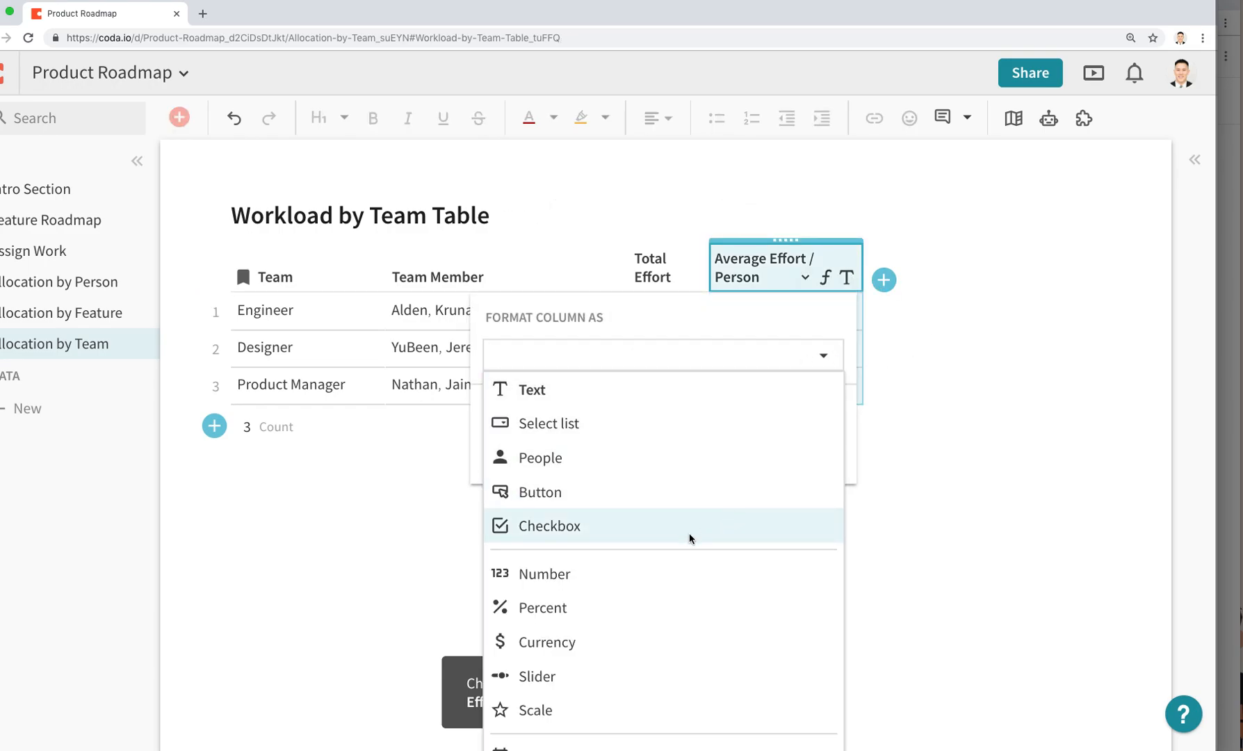
click(669, 574)
click(546, 454)
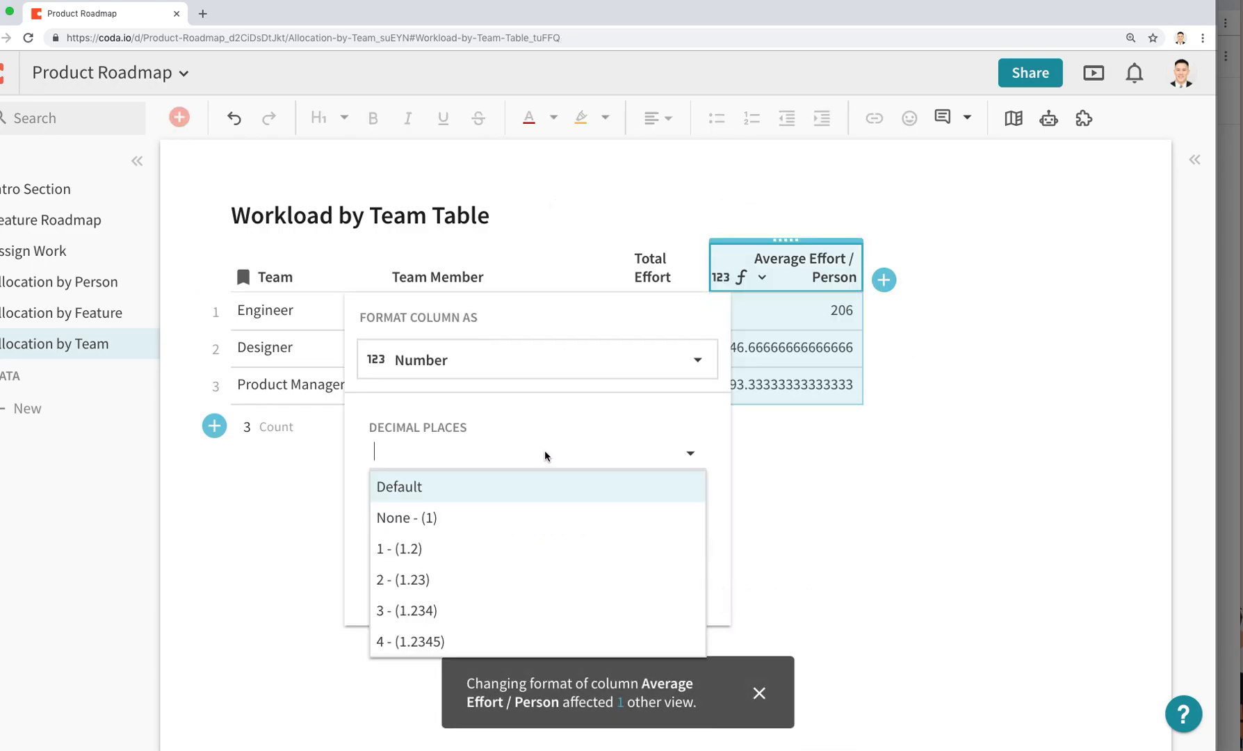
click(532, 516)
click(821, 491)
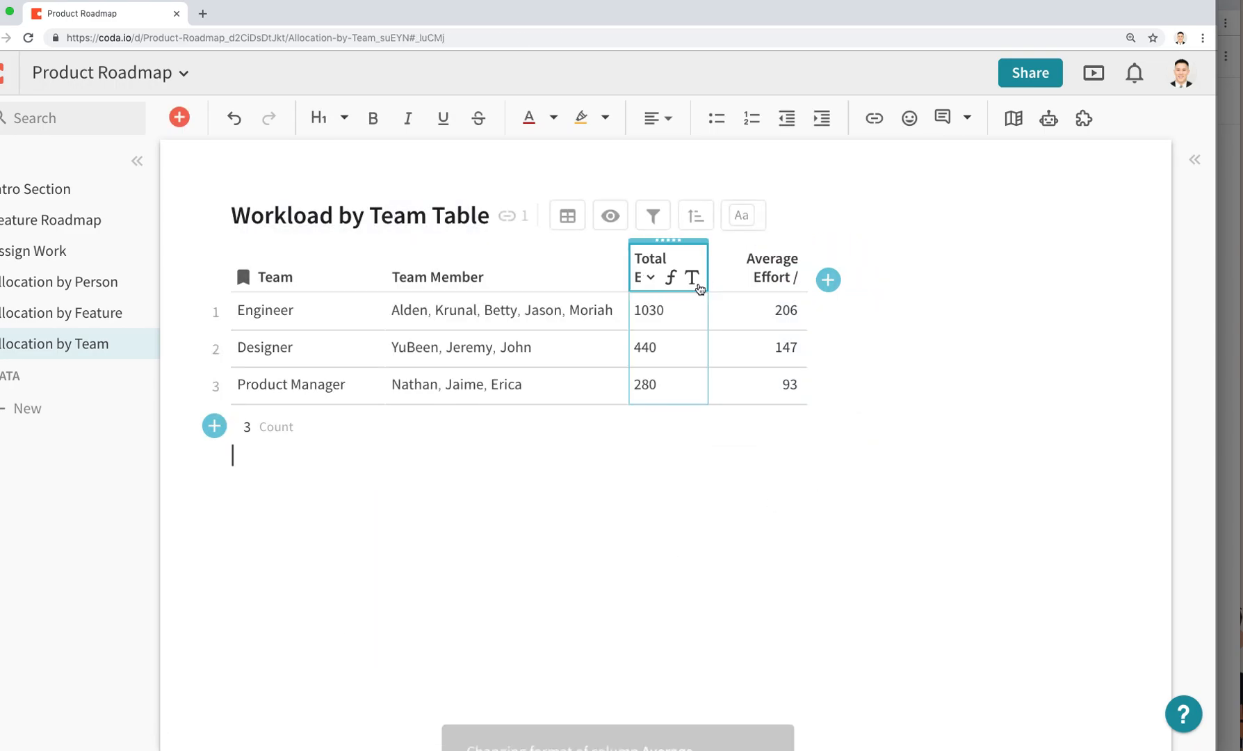
Format the Total Effort column as Number with no decimal places.
click(702, 288)
click(869, 354)
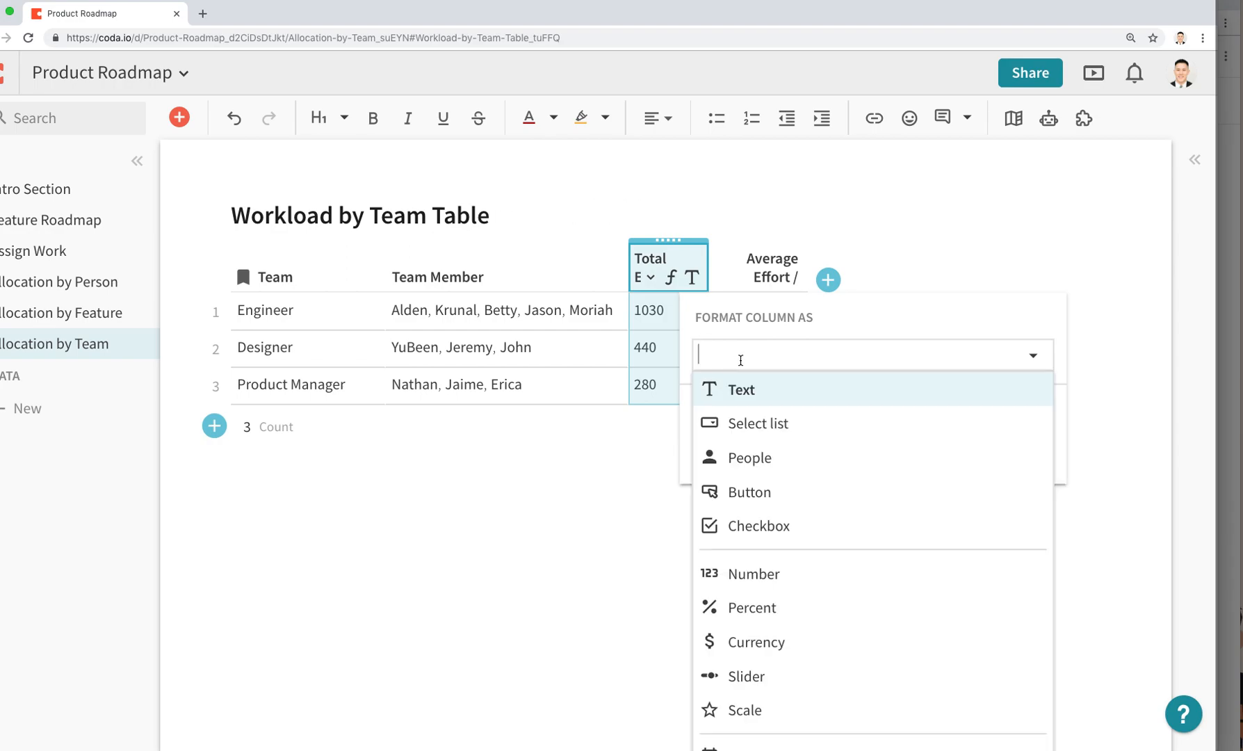
click(834, 572)
click(730, 455)
click(723, 516)
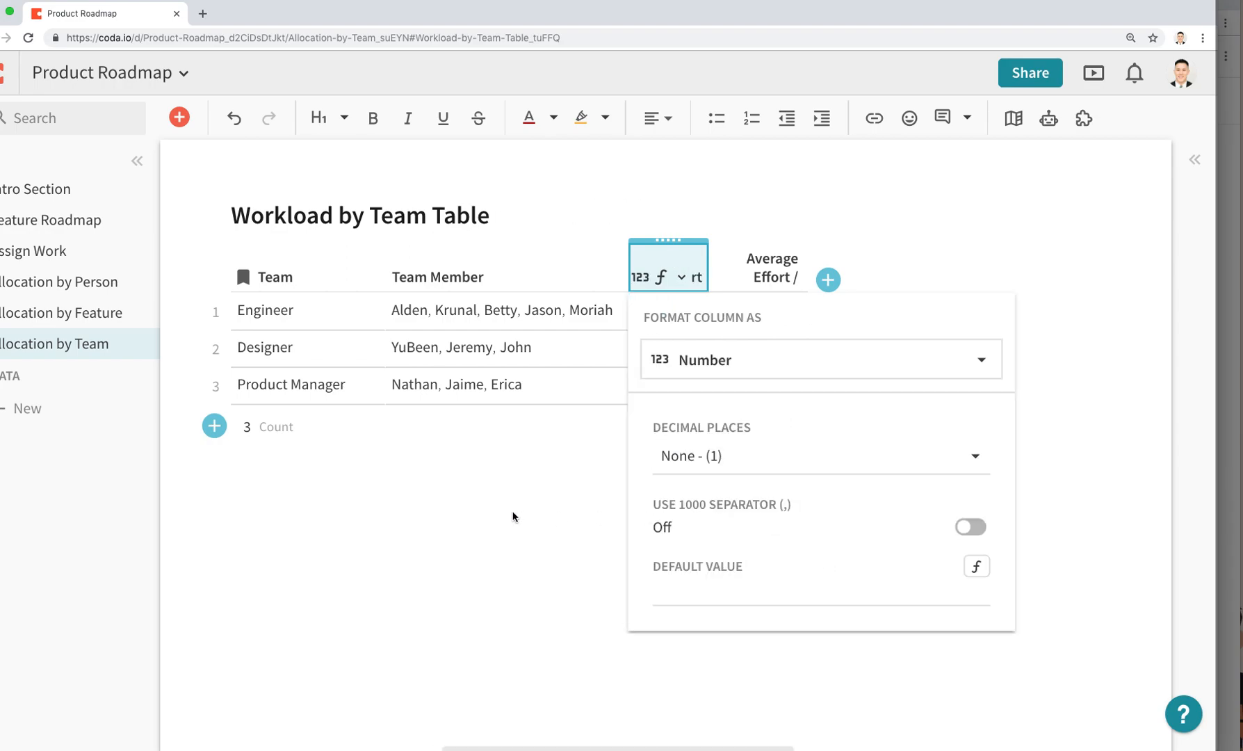
click(513, 516)
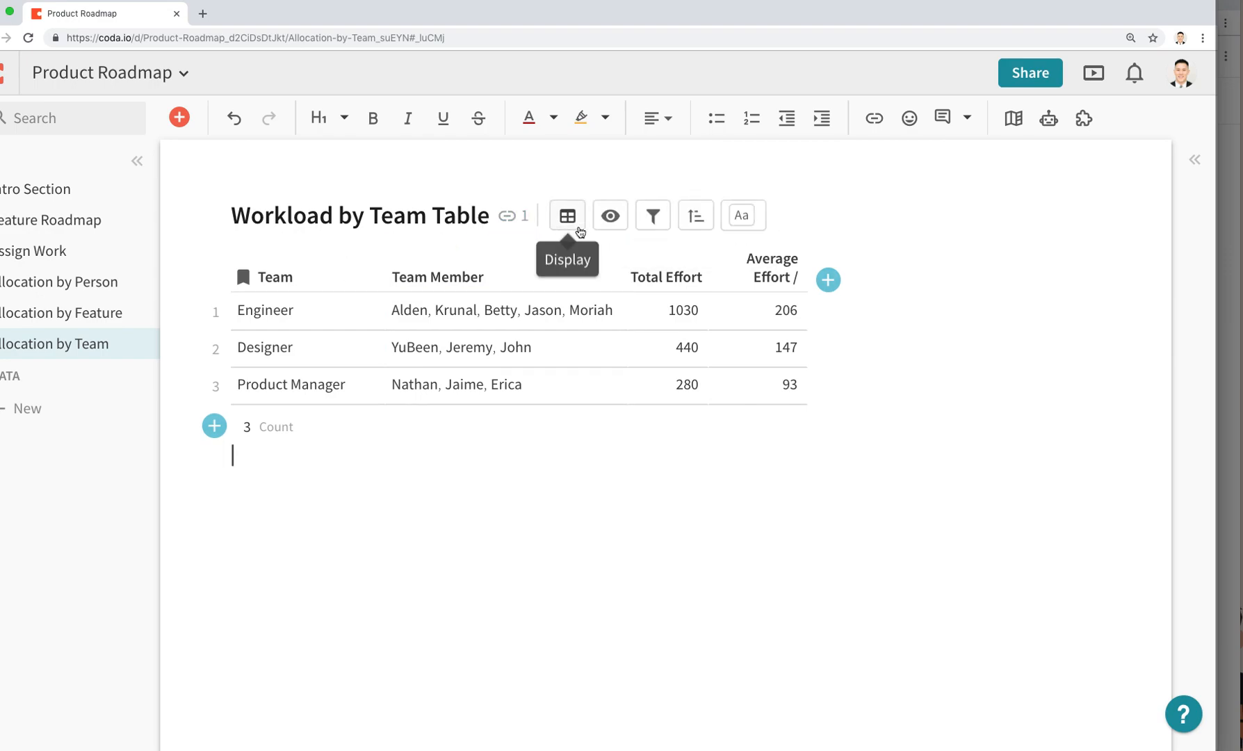
Insert a bar chart of the Team table on a new line below the Workload by Team Table.
key(Return)
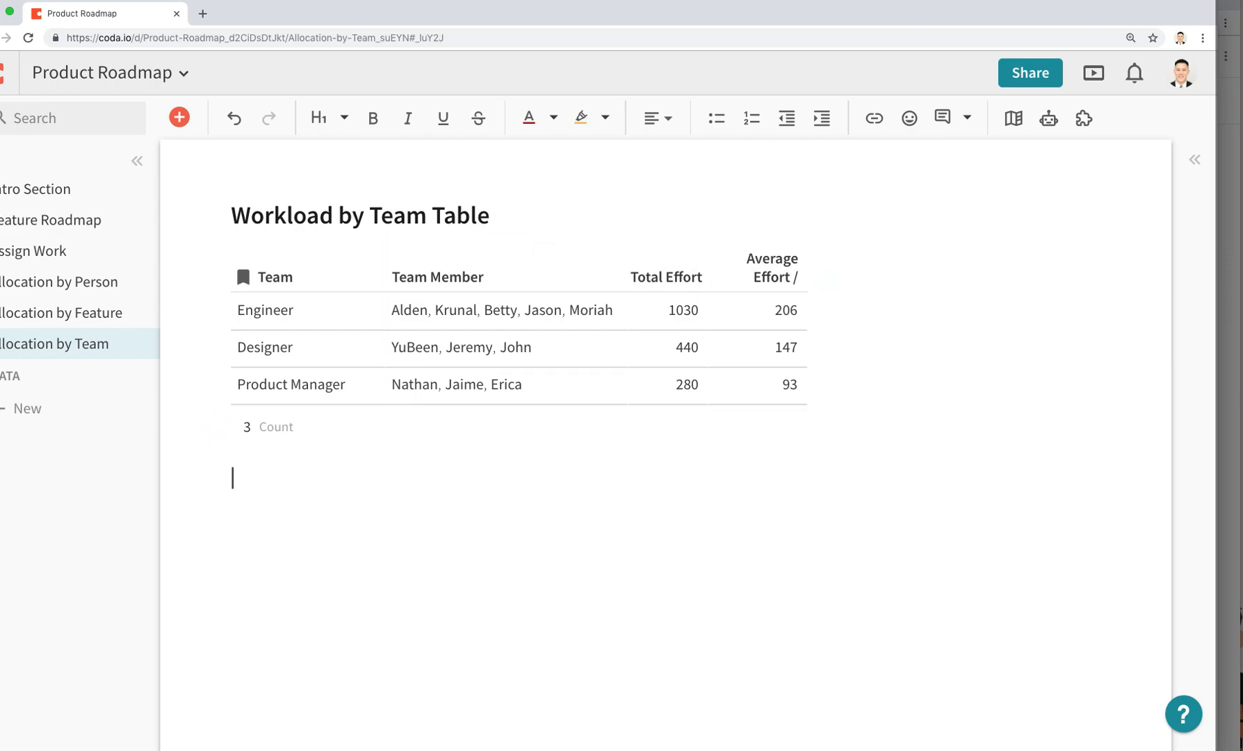
click(179, 117)
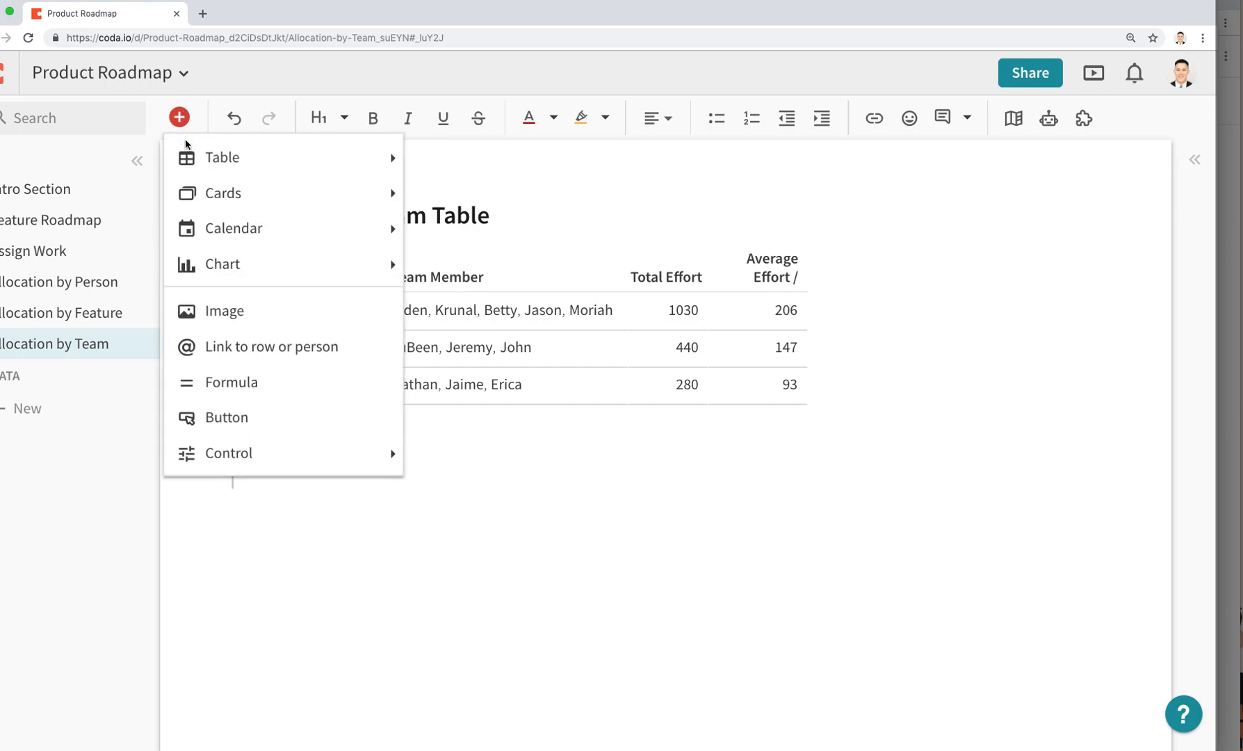
mouse_move(300, 268)
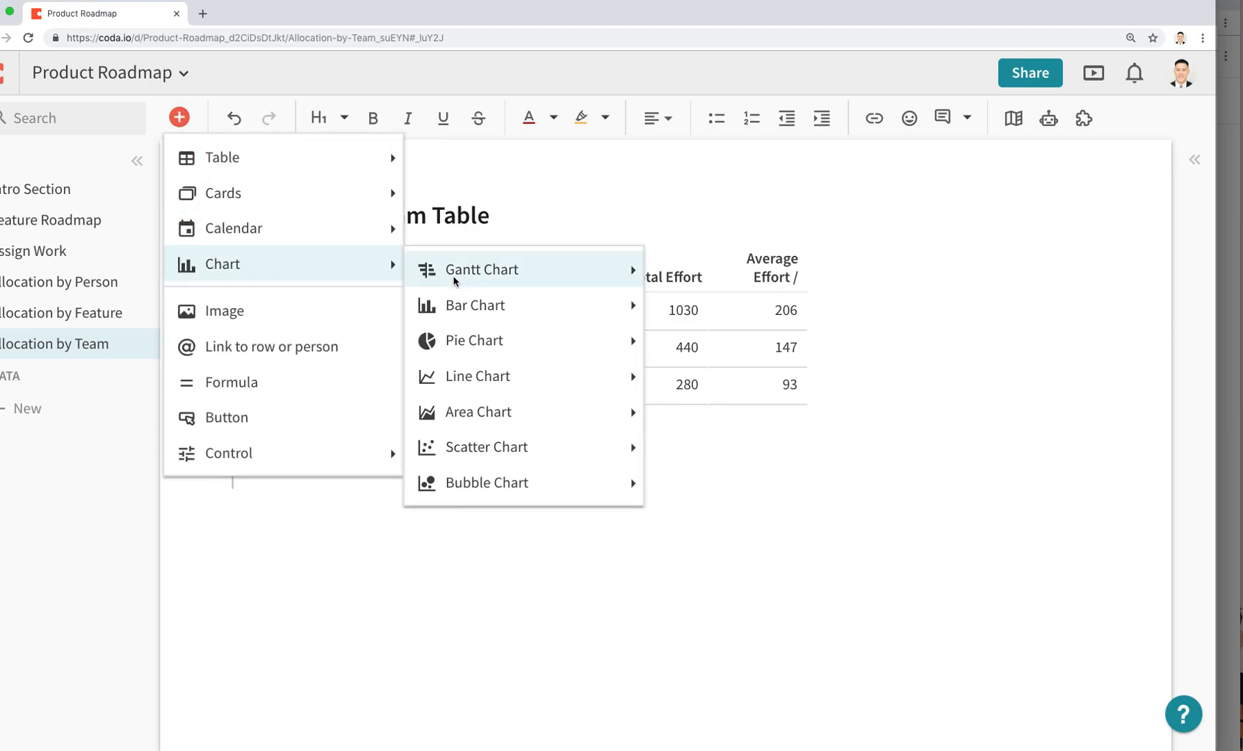
mouse_move(516, 316)
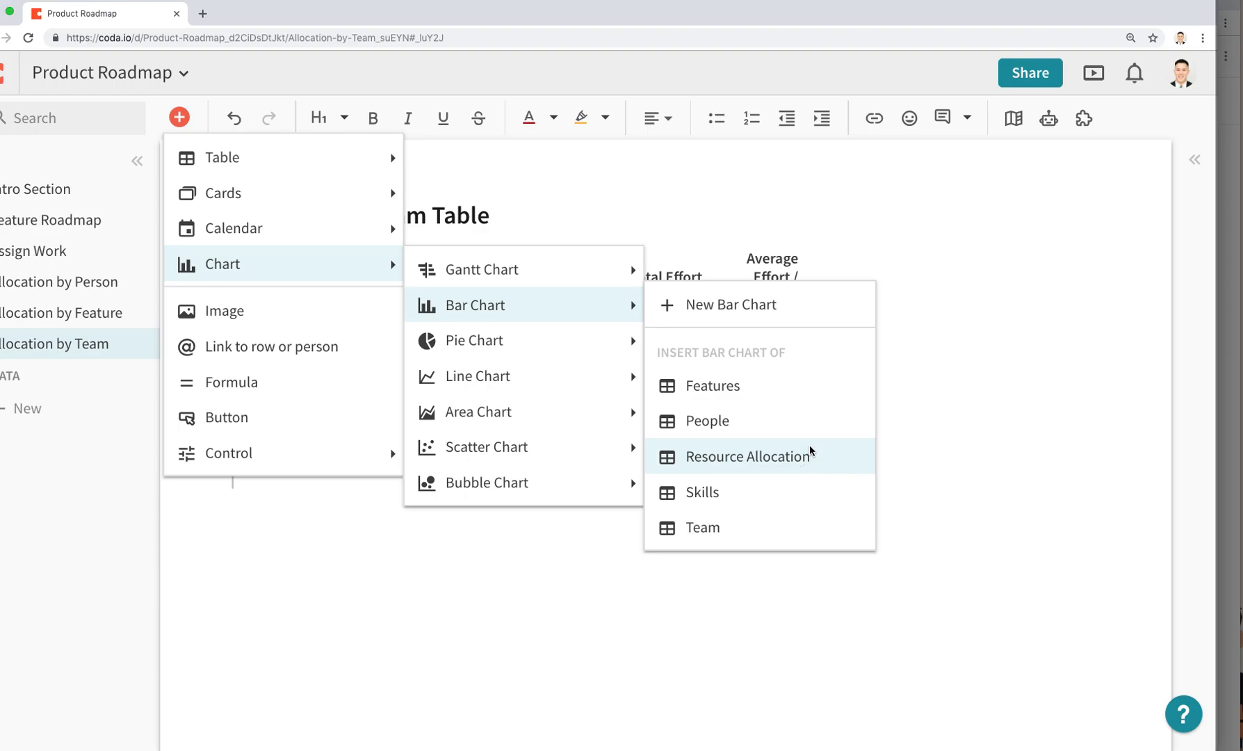
click(758, 529)
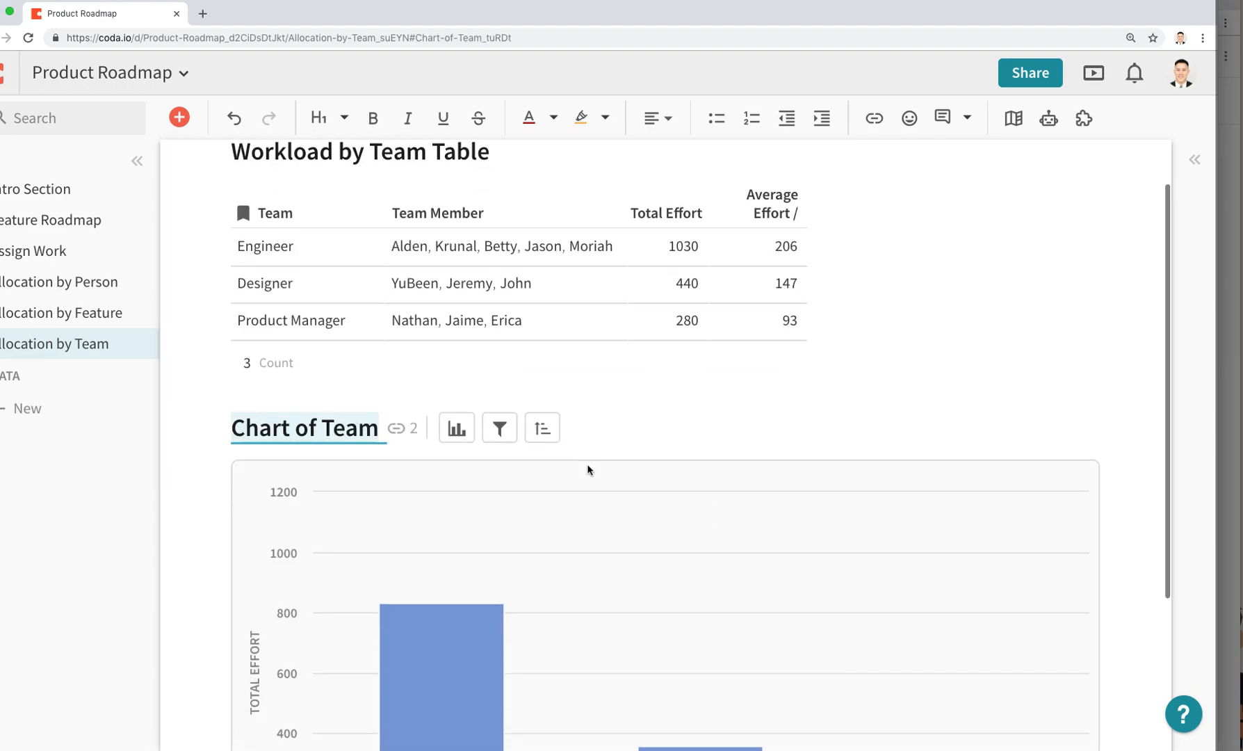
Change the orientation of the Chart of Team bar chart to Horizontal.
key(super+Tab)
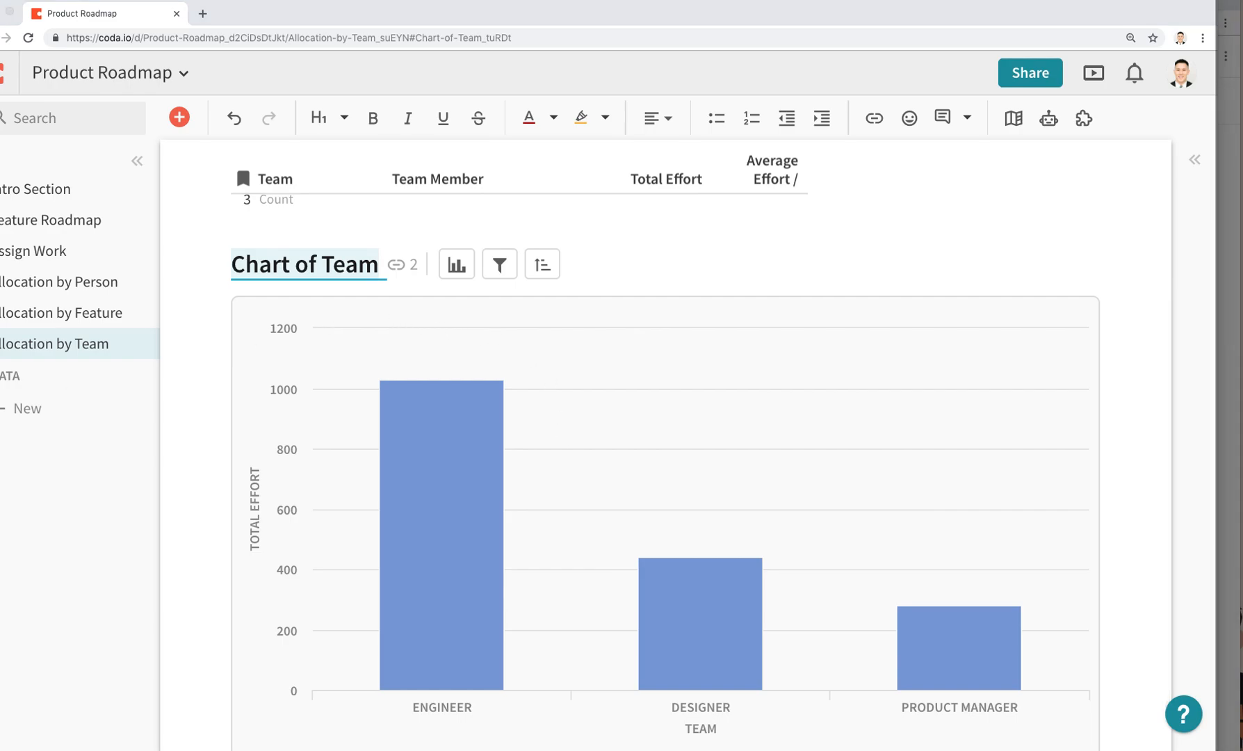
click(791, 520)
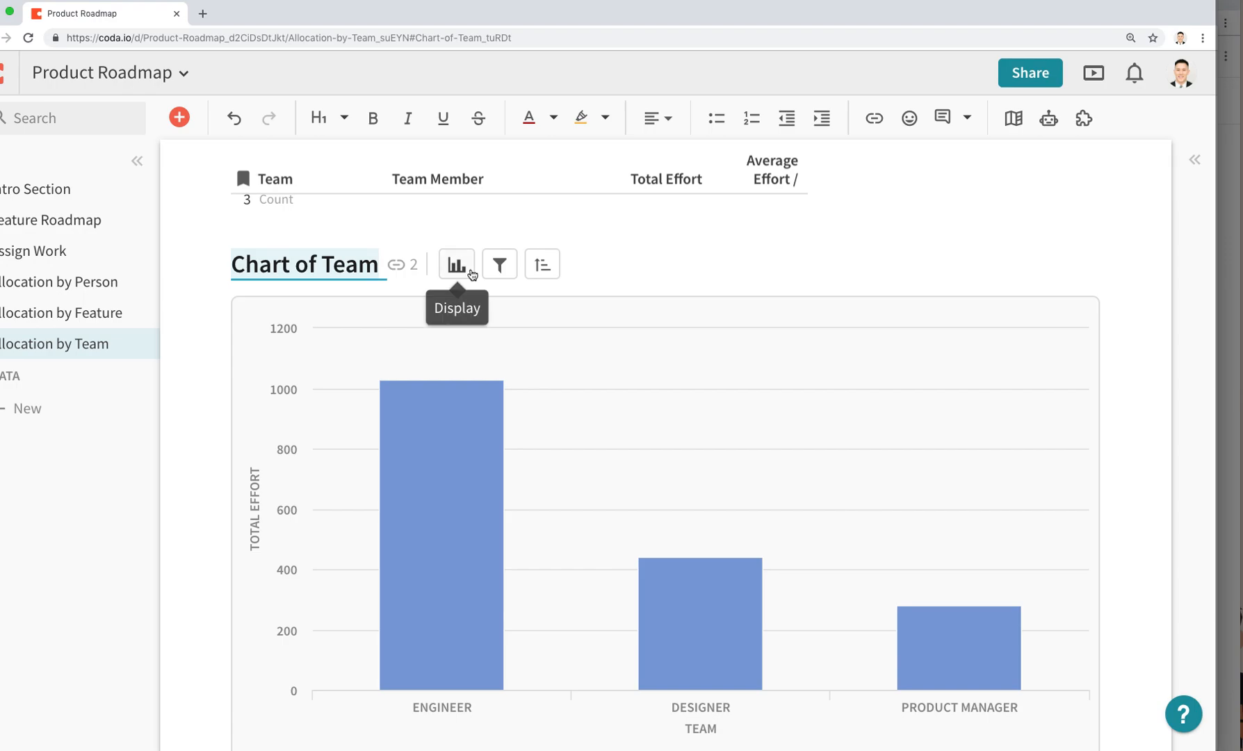
click(457, 264)
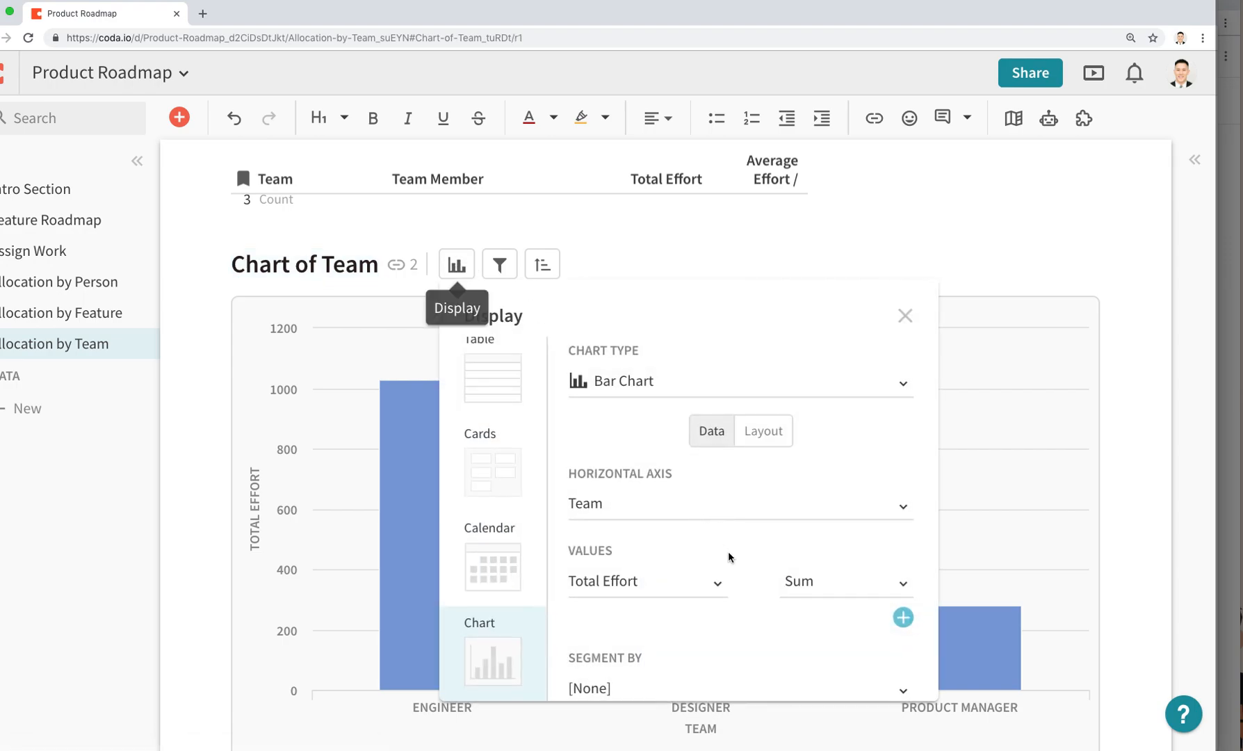
click(737, 514)
click(828, 434)
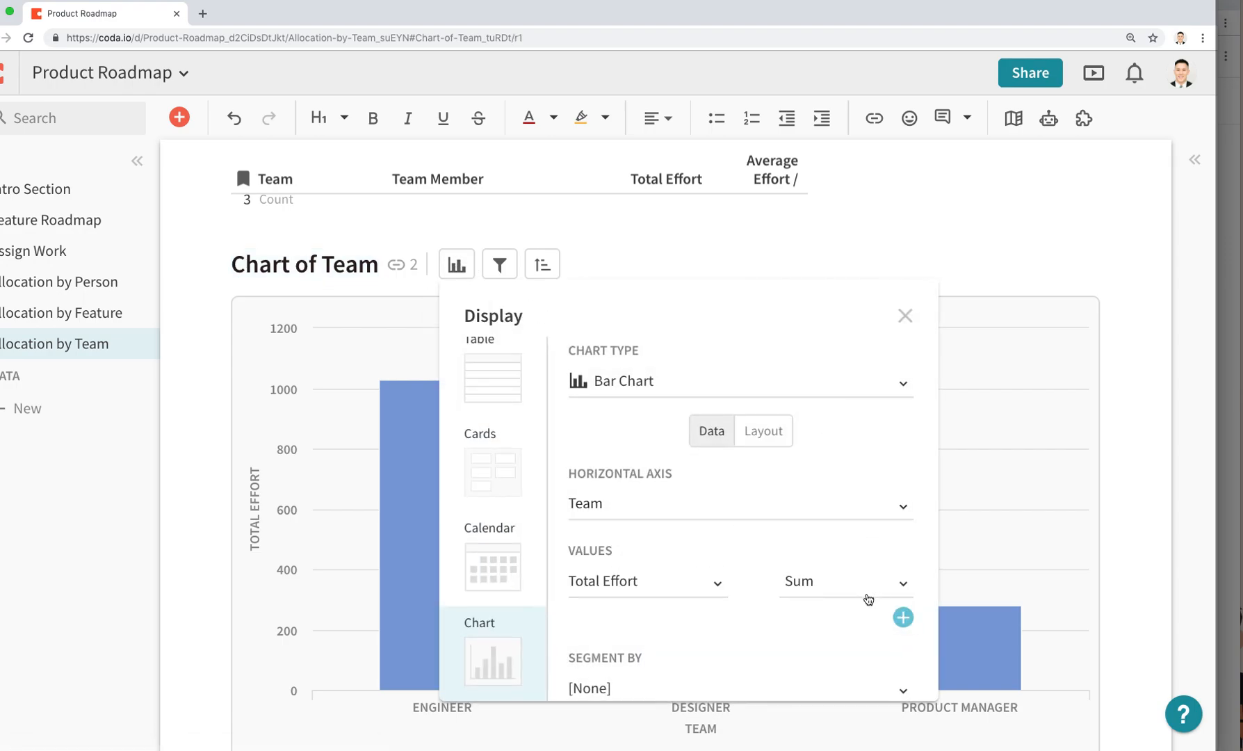
scroll(690, 399, down, 1)
click(779, 429)
click(703, 490)
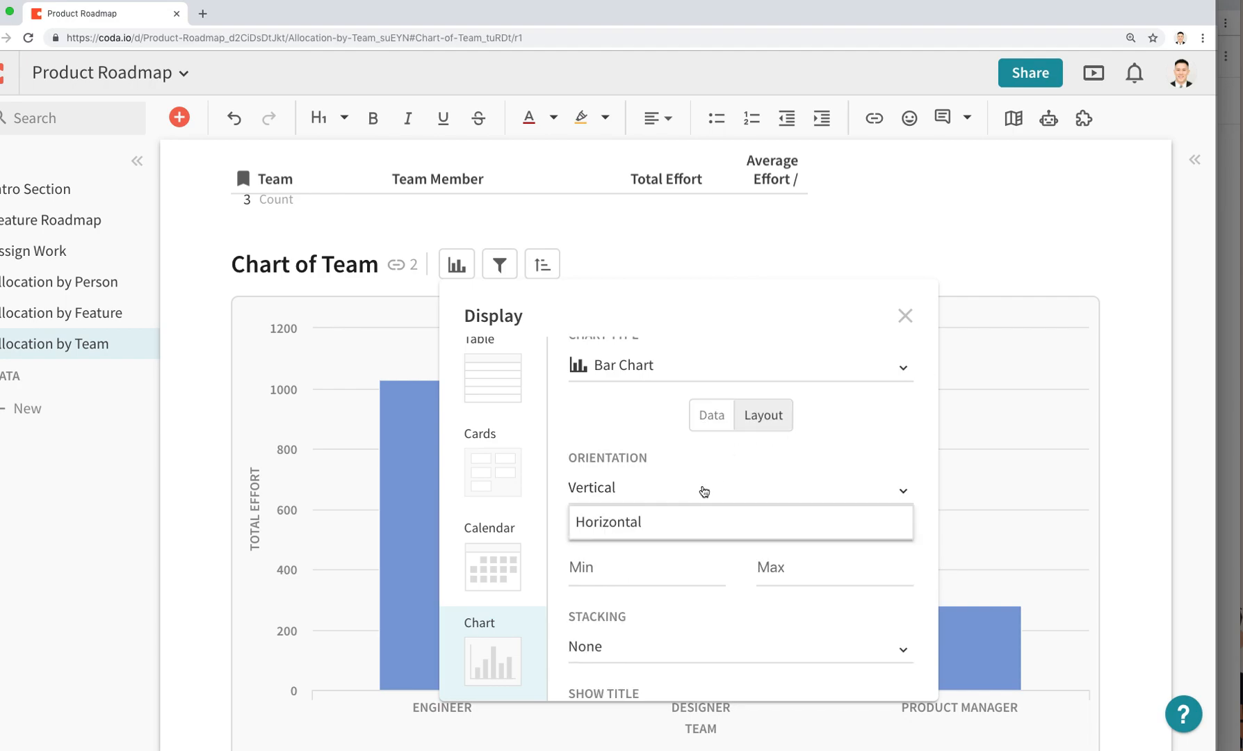
click(693, 519)
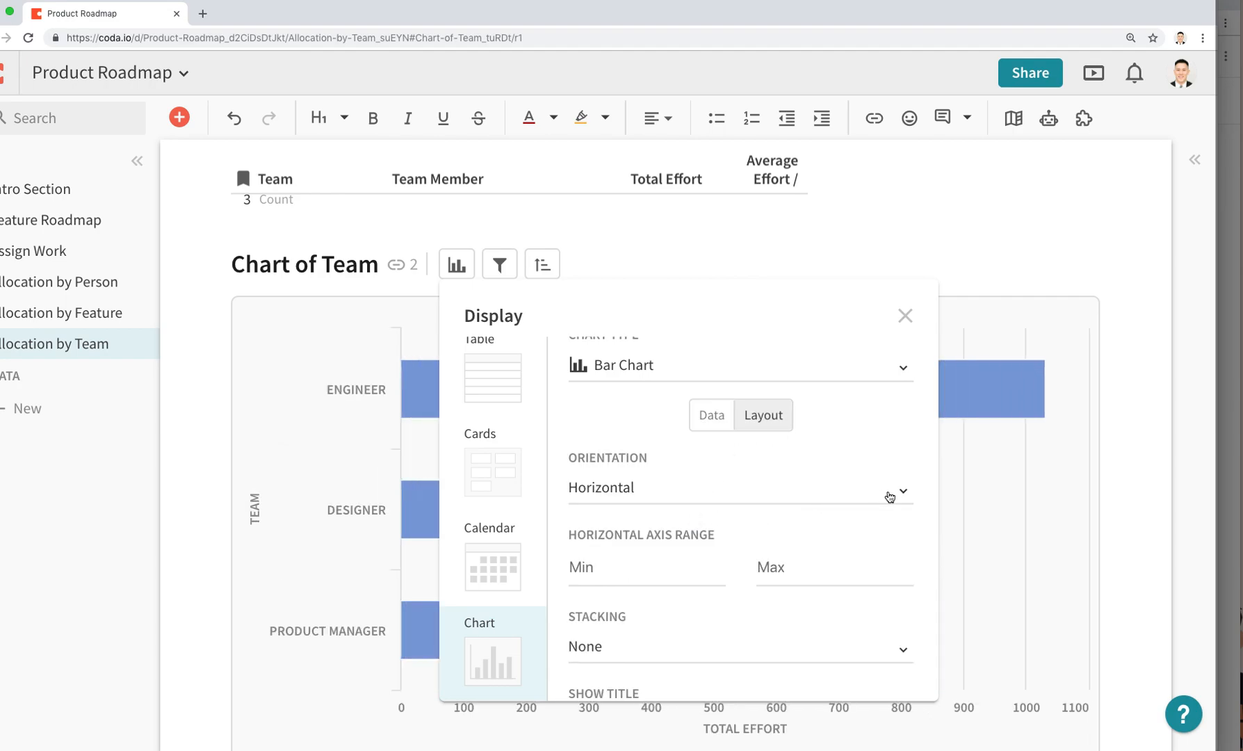
Rename the Chart of Team view as Workload by Team Chart.
click(279, 266)
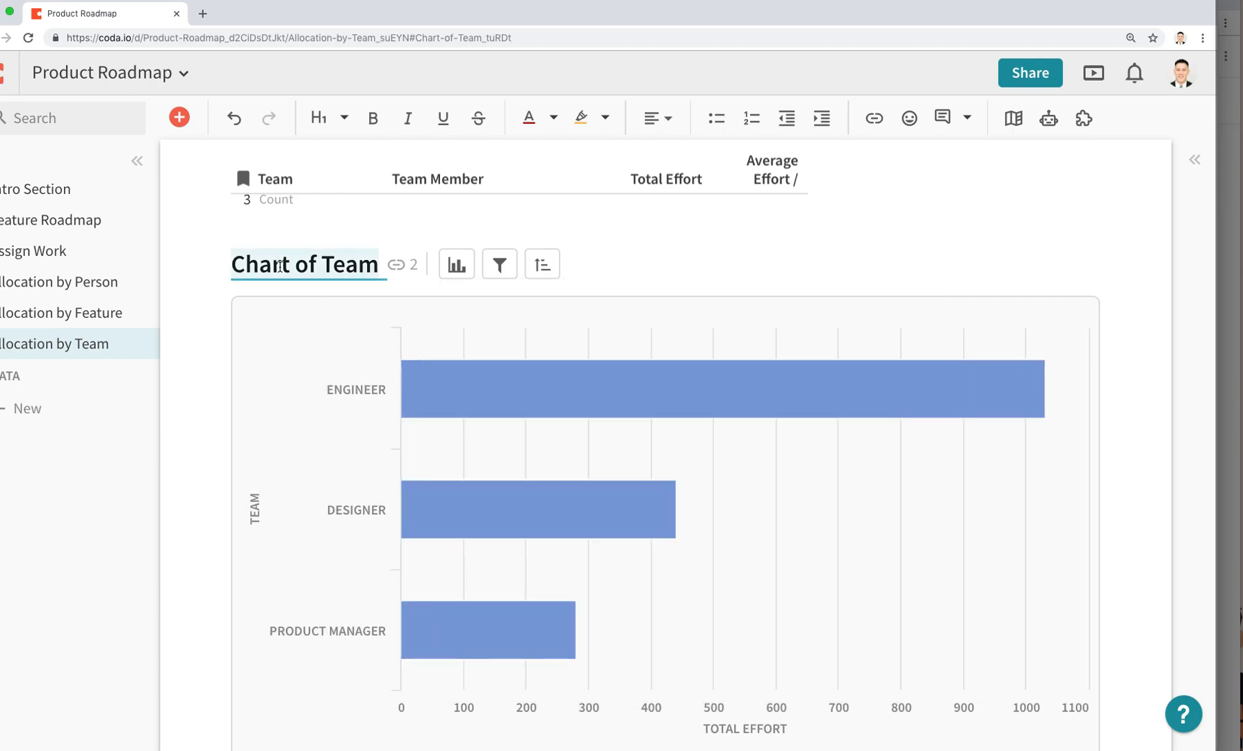
text(Workload )
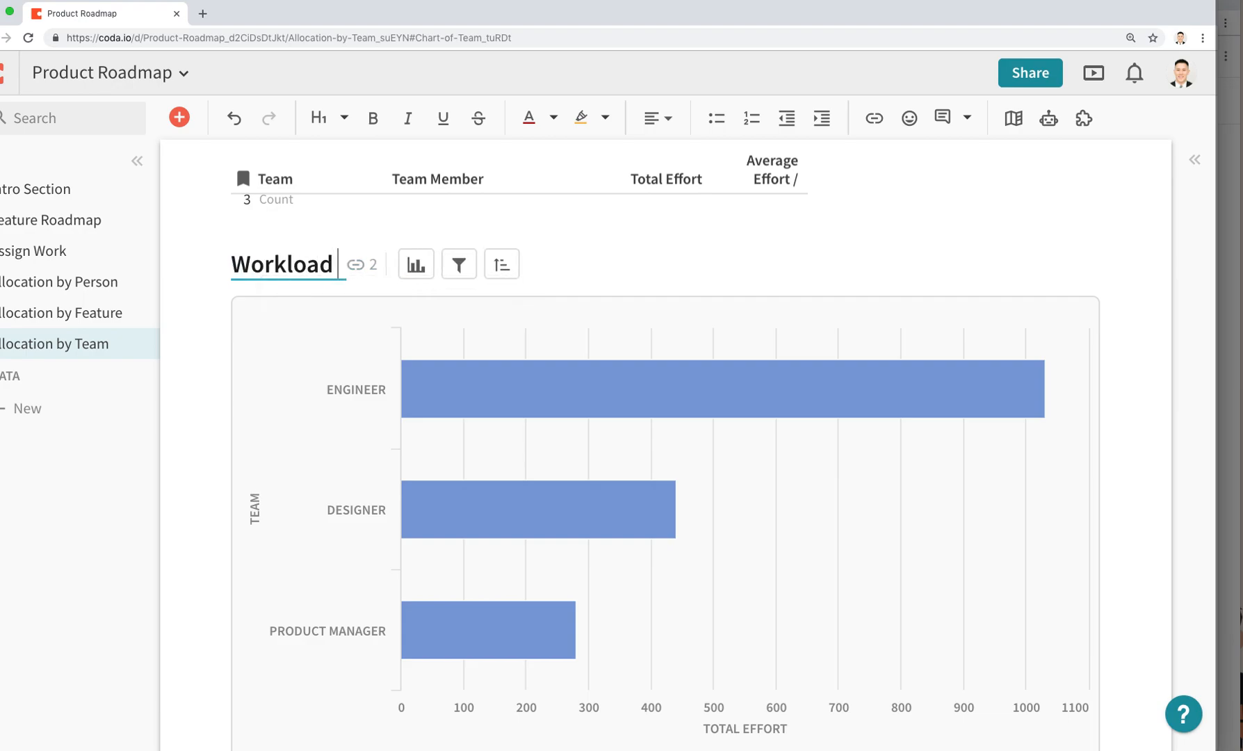
text(by Team Chart)
key(Return)
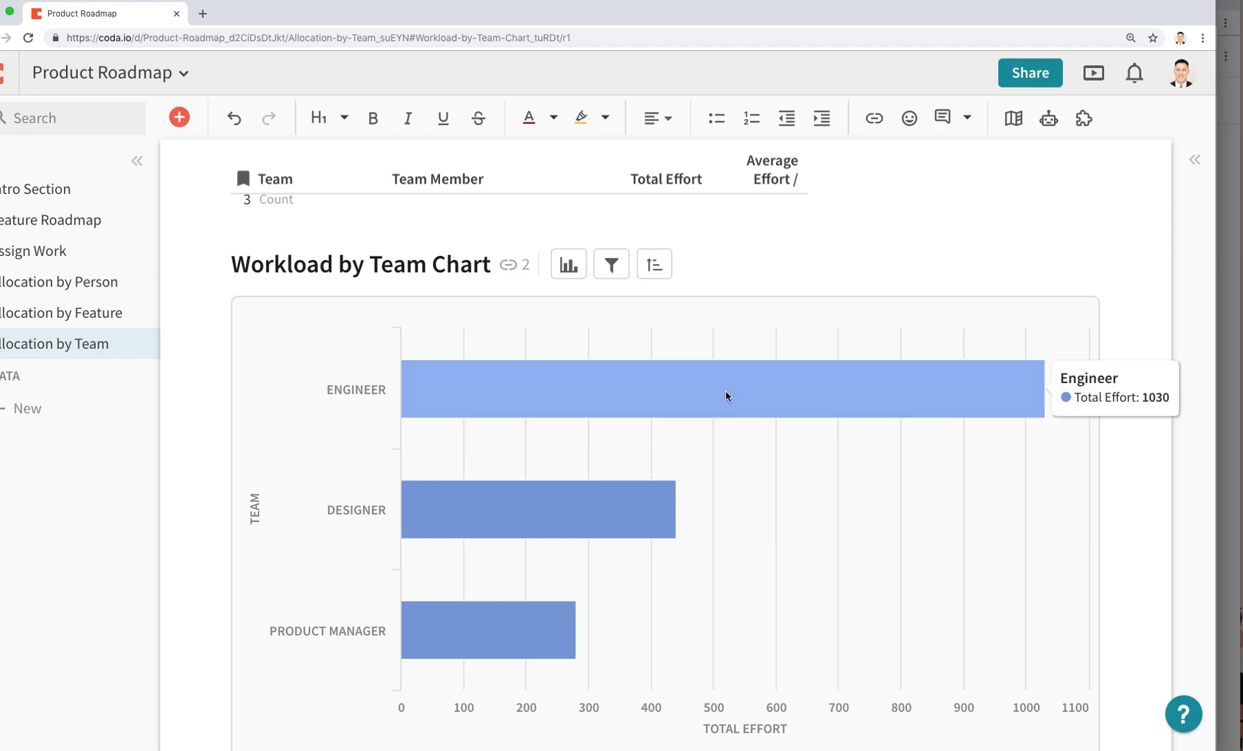
Set the Workload by Team Chart to plot Average Effort / Person as its values.
scroll(725, 463, down, 1)
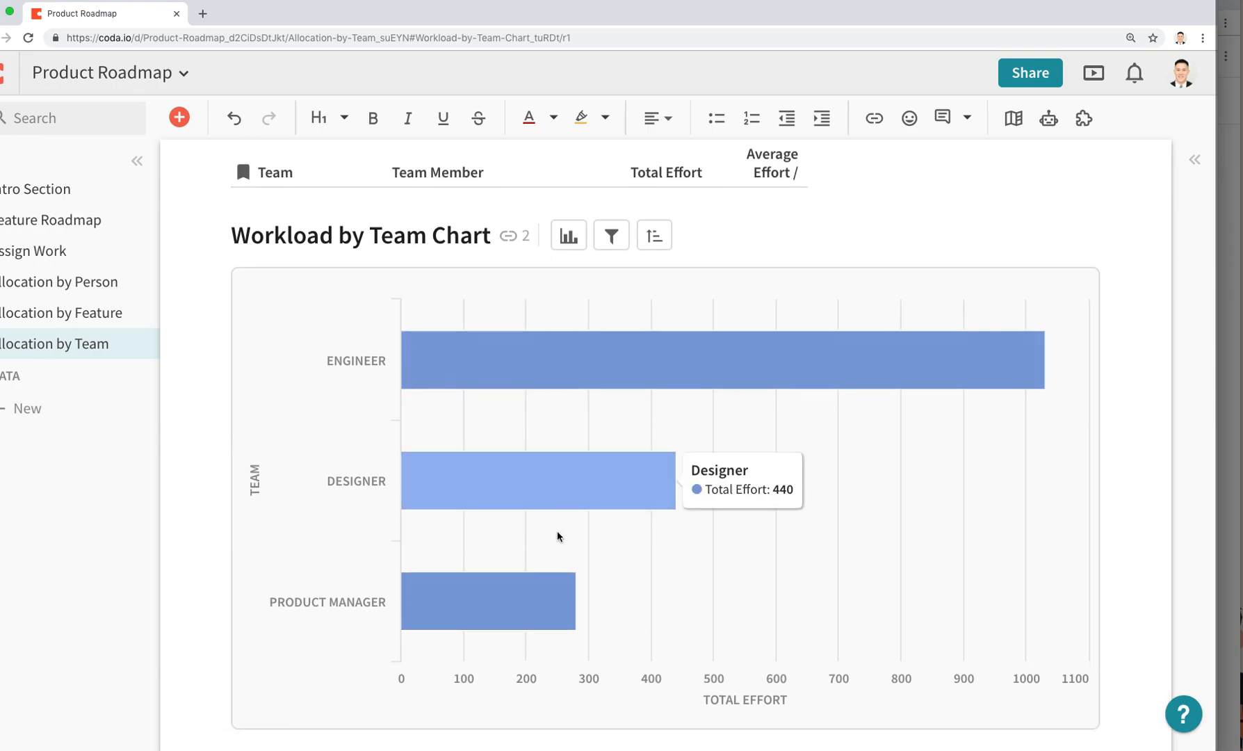
scroll(776, 451, up, 1)
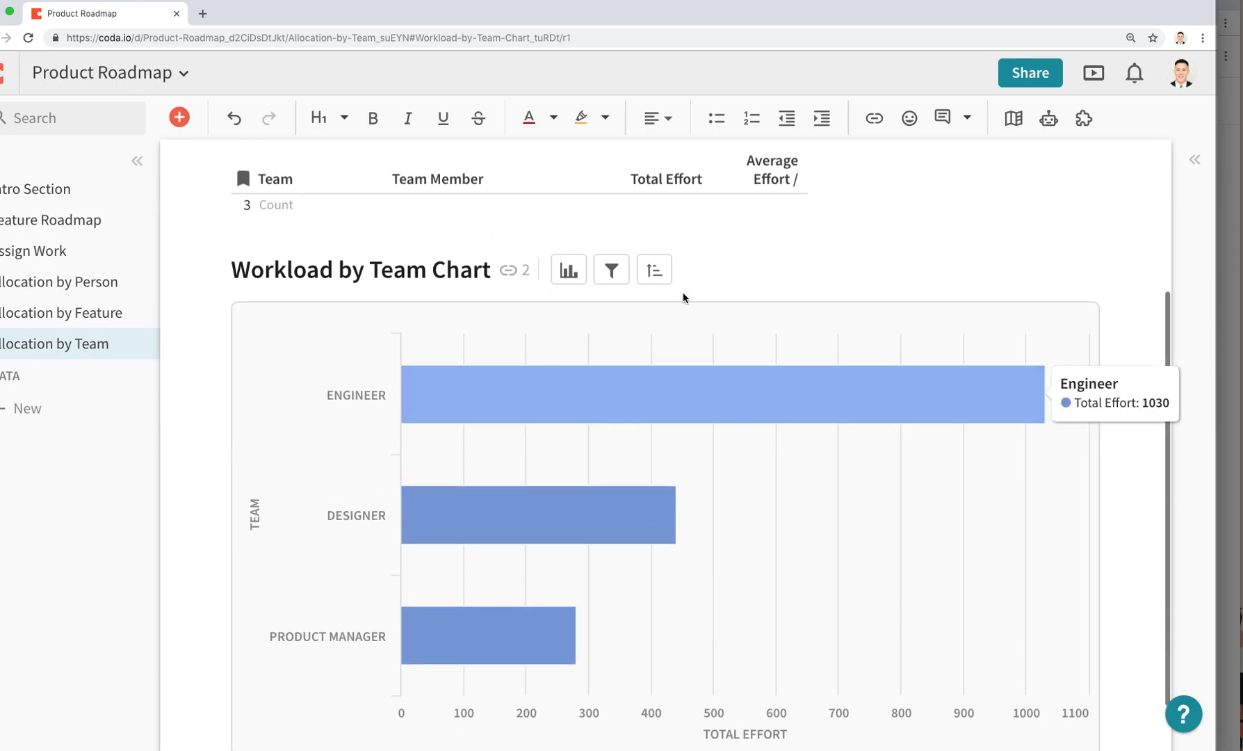
scroll(611, 306, up, 5)
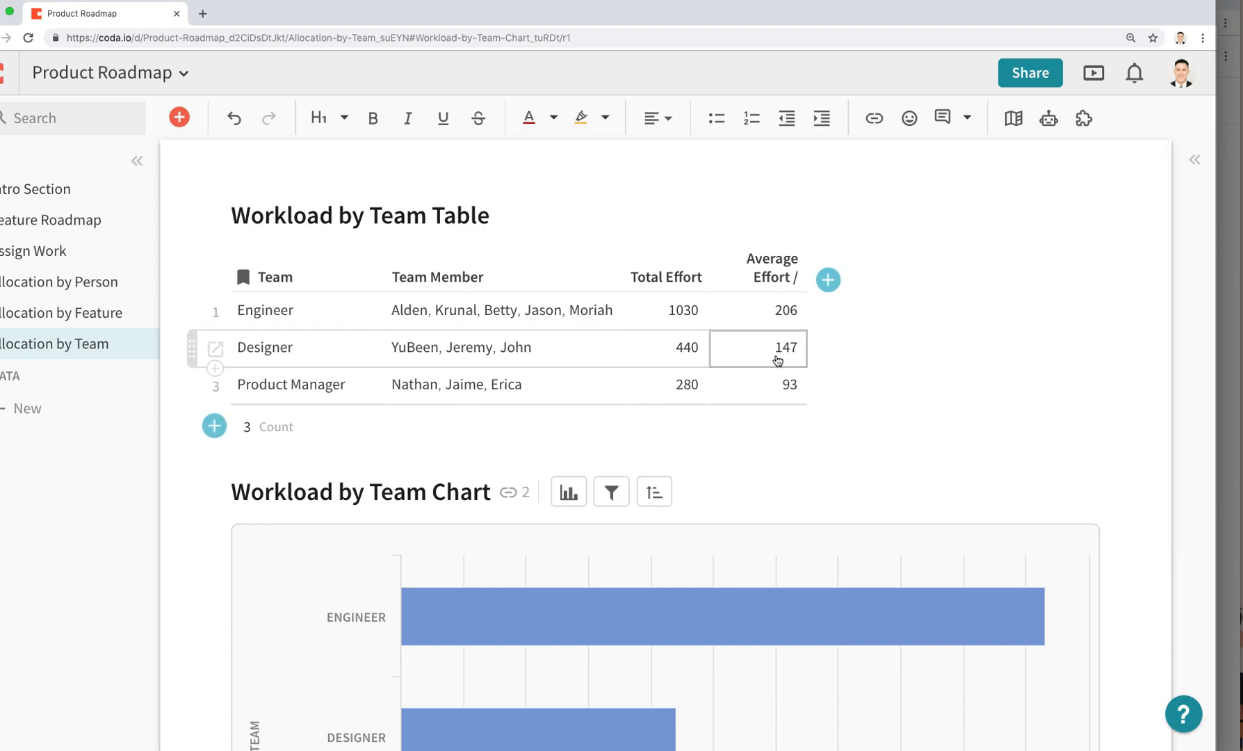
scroll(800, 358, down, 5)
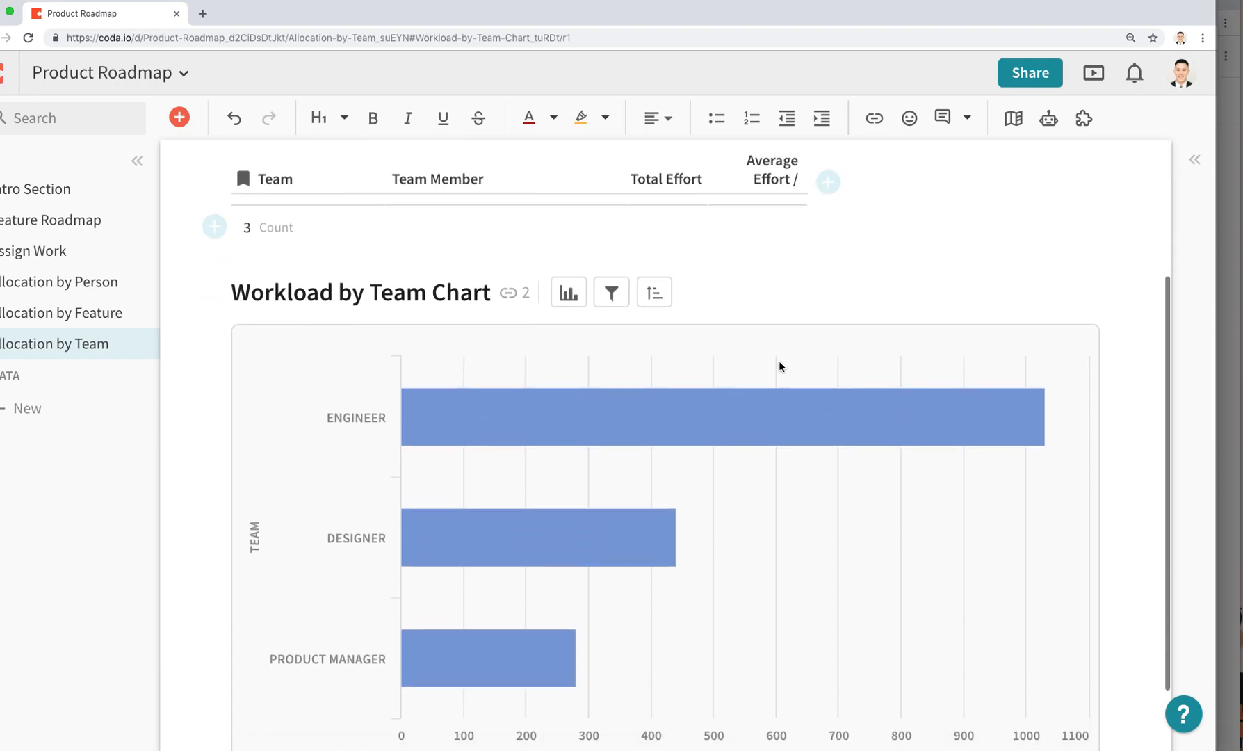
click(569, 259)
click(828, 579)
click(808, 641)
click(1172, 470)
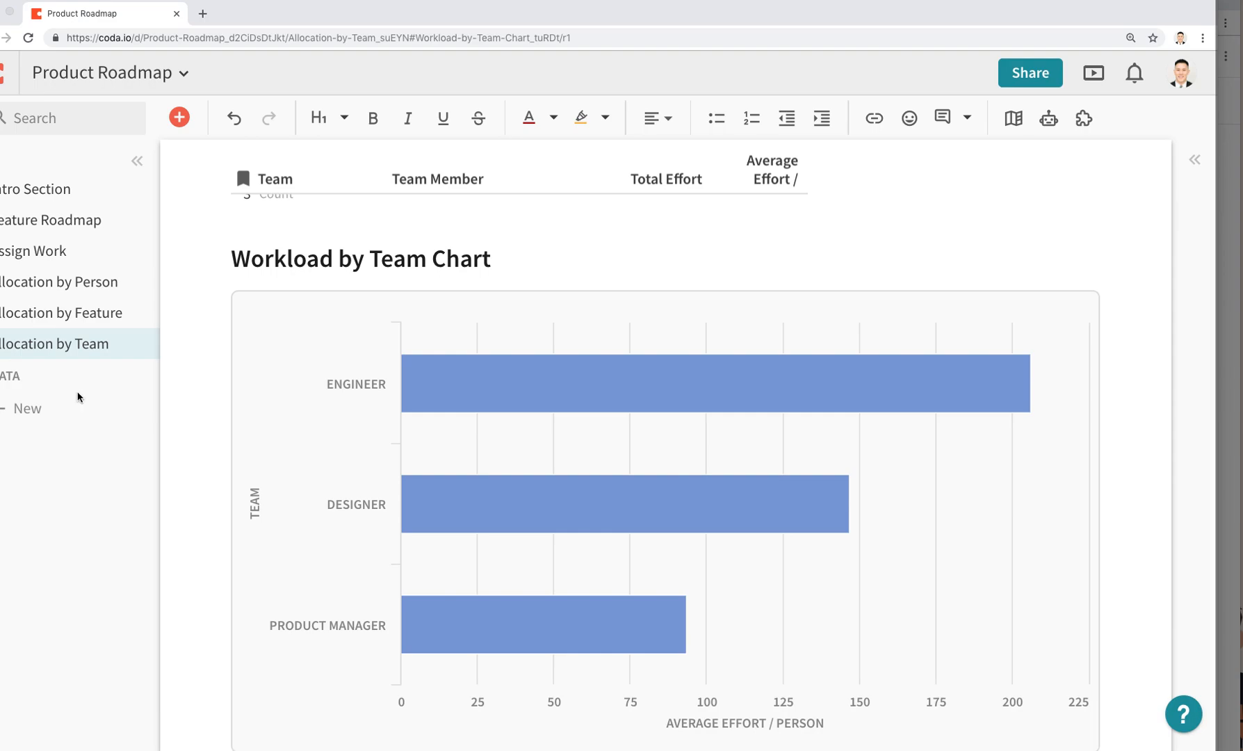
Review the Allocation by Feature, Allocation by Person and Assign Work sections, plus the Feature Roadmap's Main Features table and Timeline.
click(92, 241)
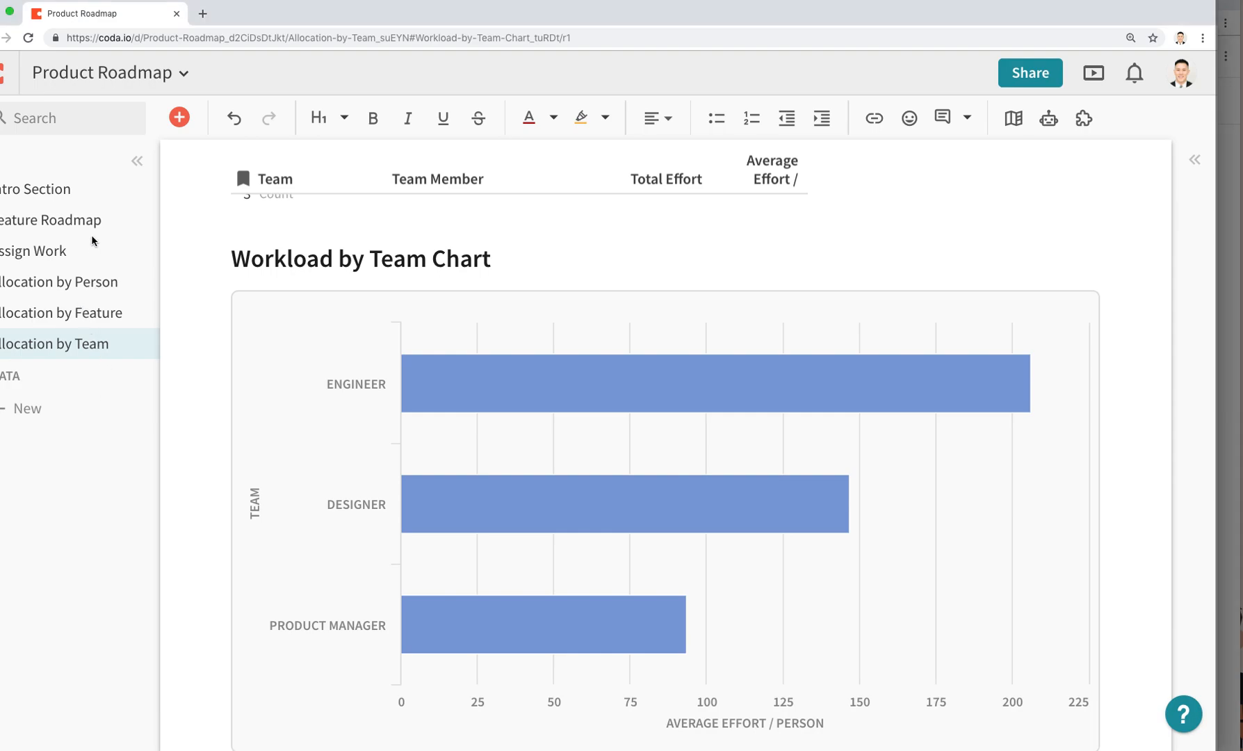
click(61, 325)
click(66, 296)
click(62, 261)
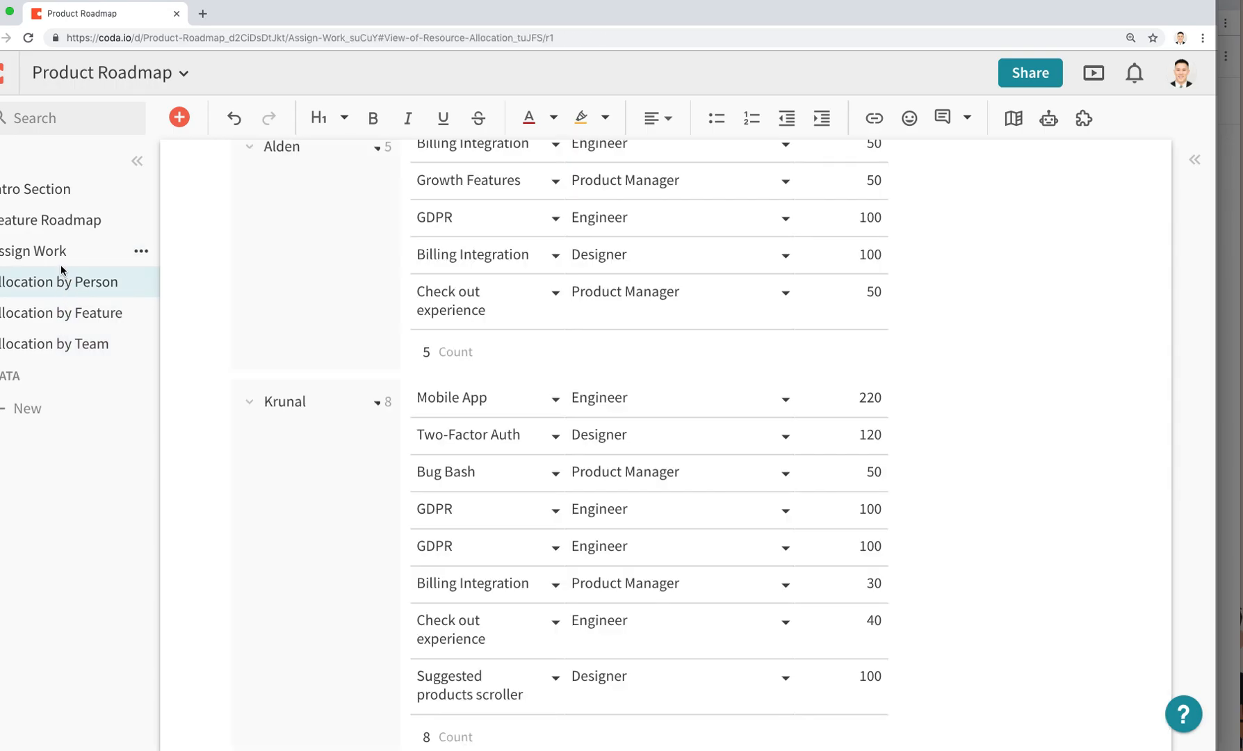
click(807, 513)
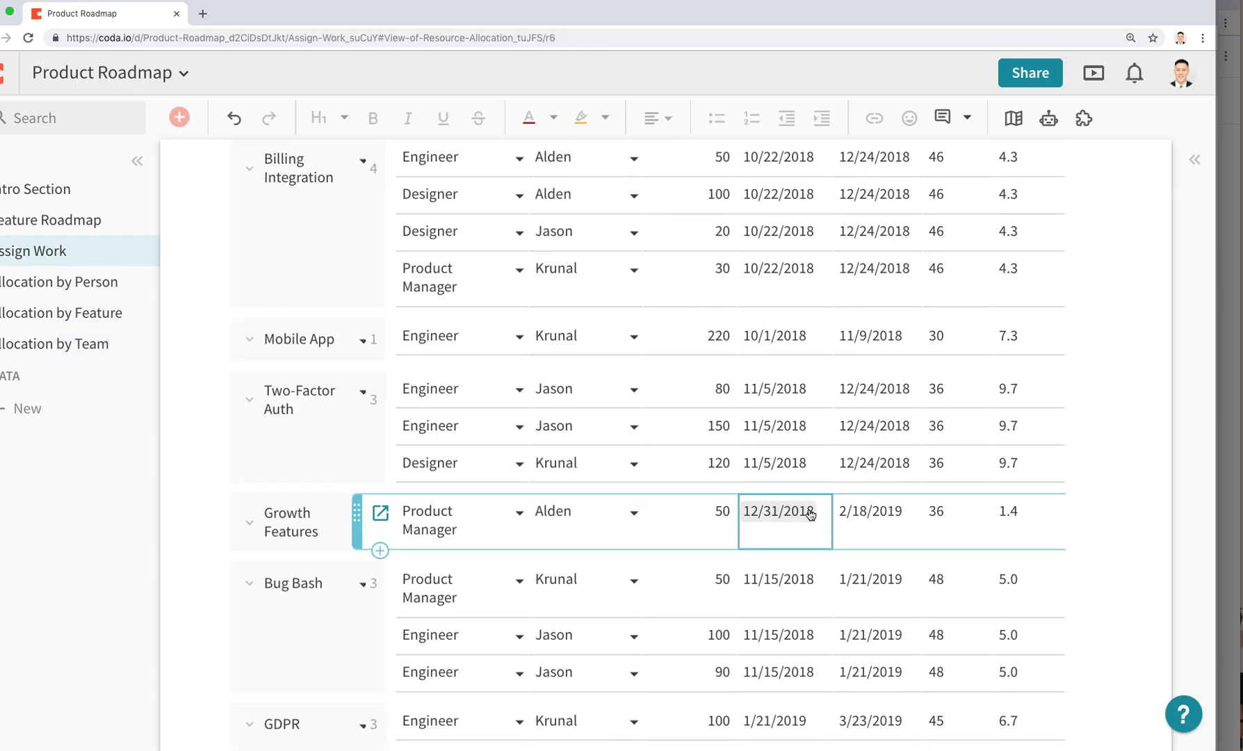
scroll(811, 514, up, 3)
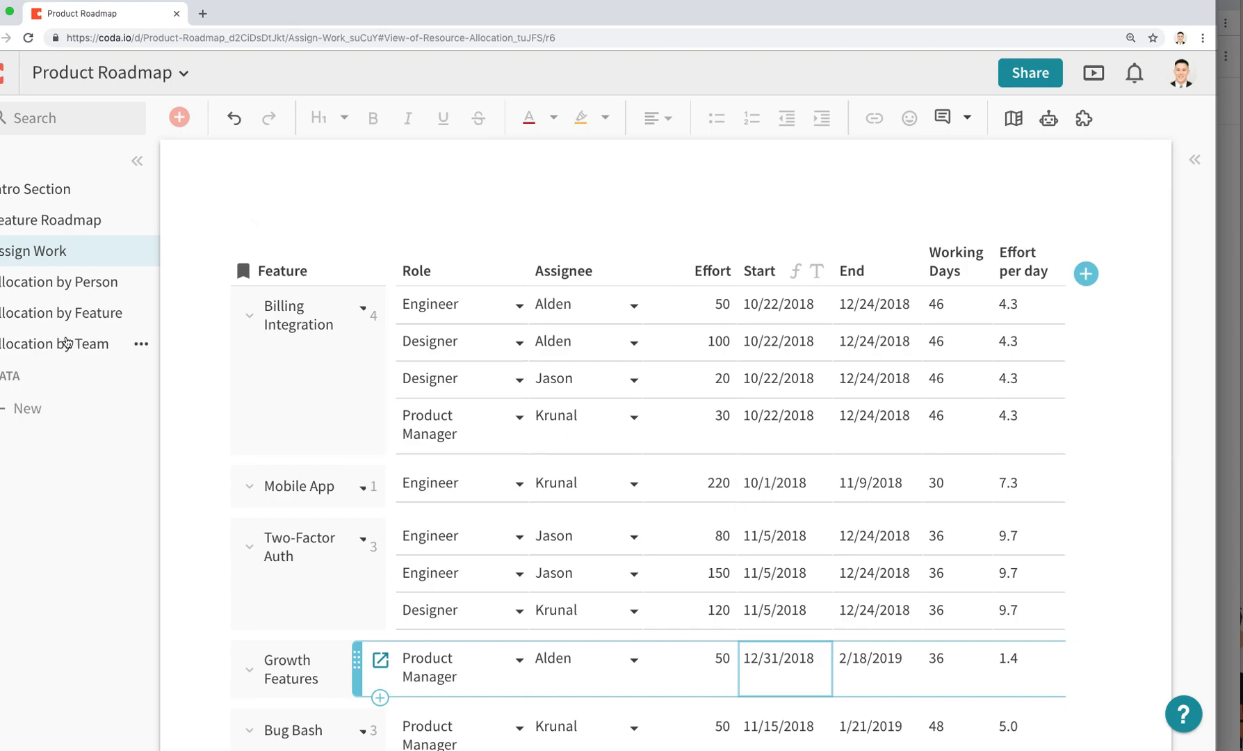
click(69, 219)
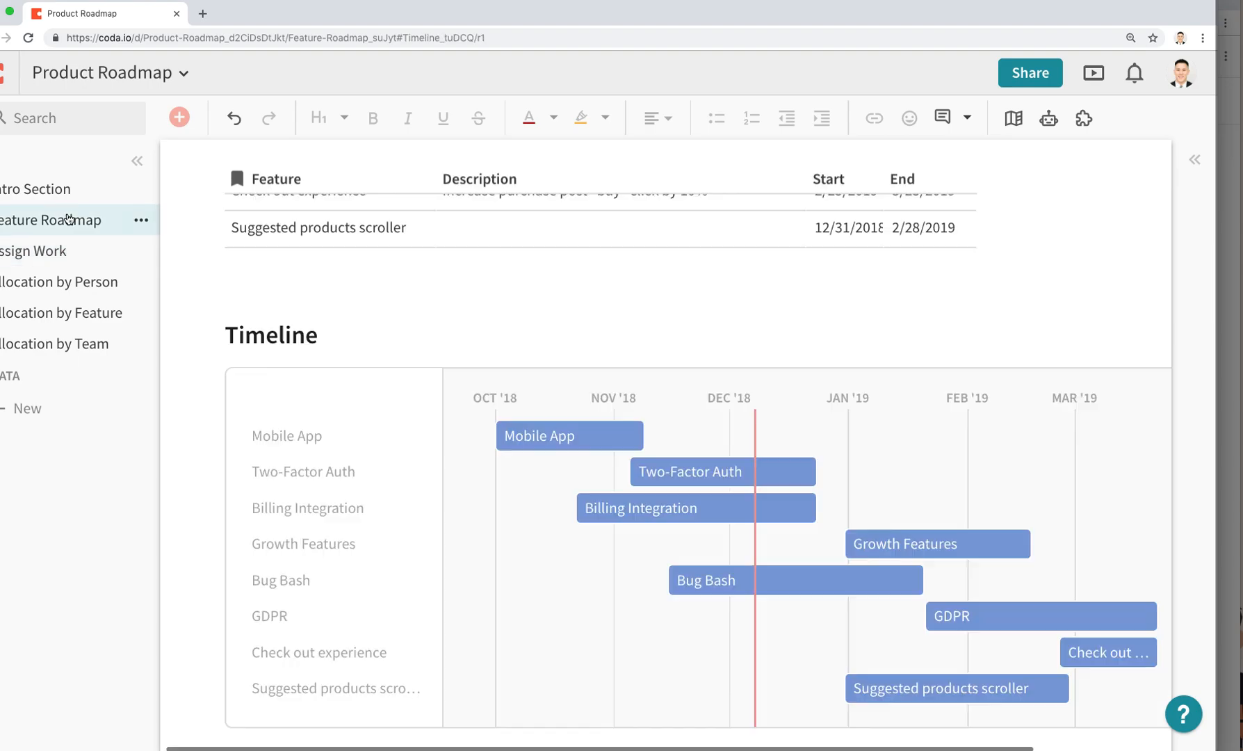
scroll(417, 309, up, 5)
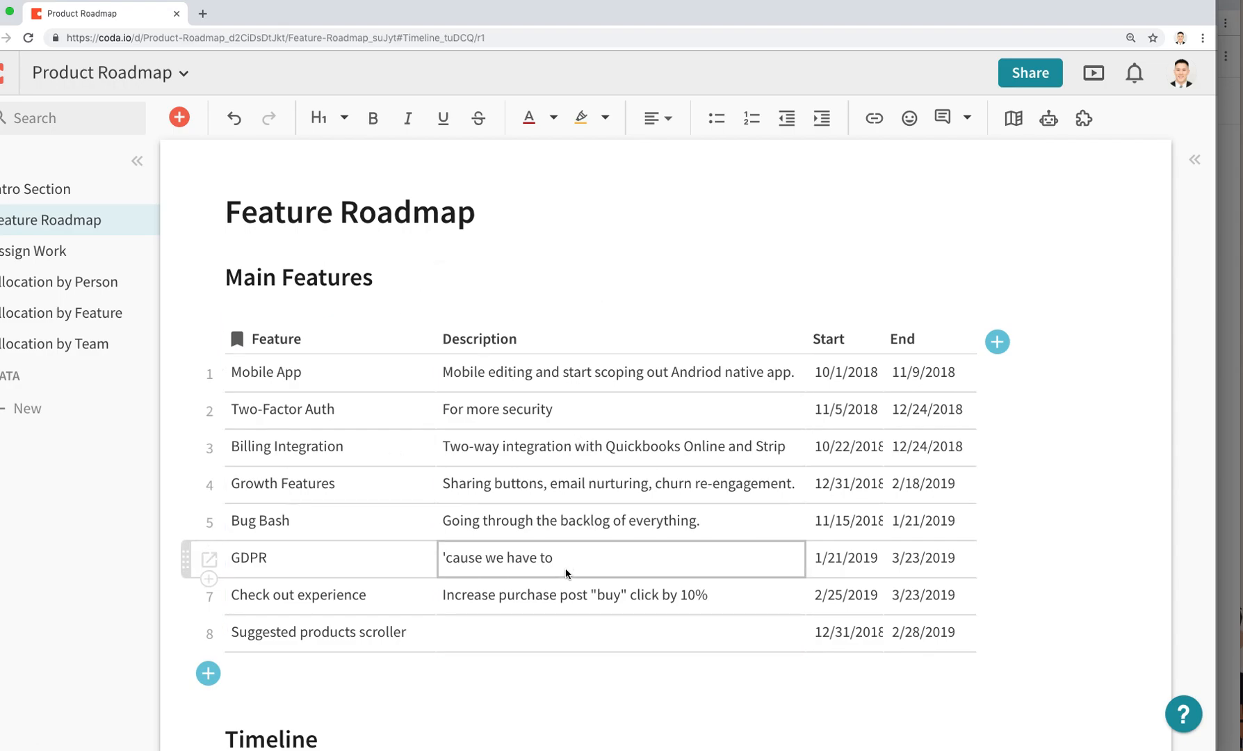
scroll(568, 565, down, 5)
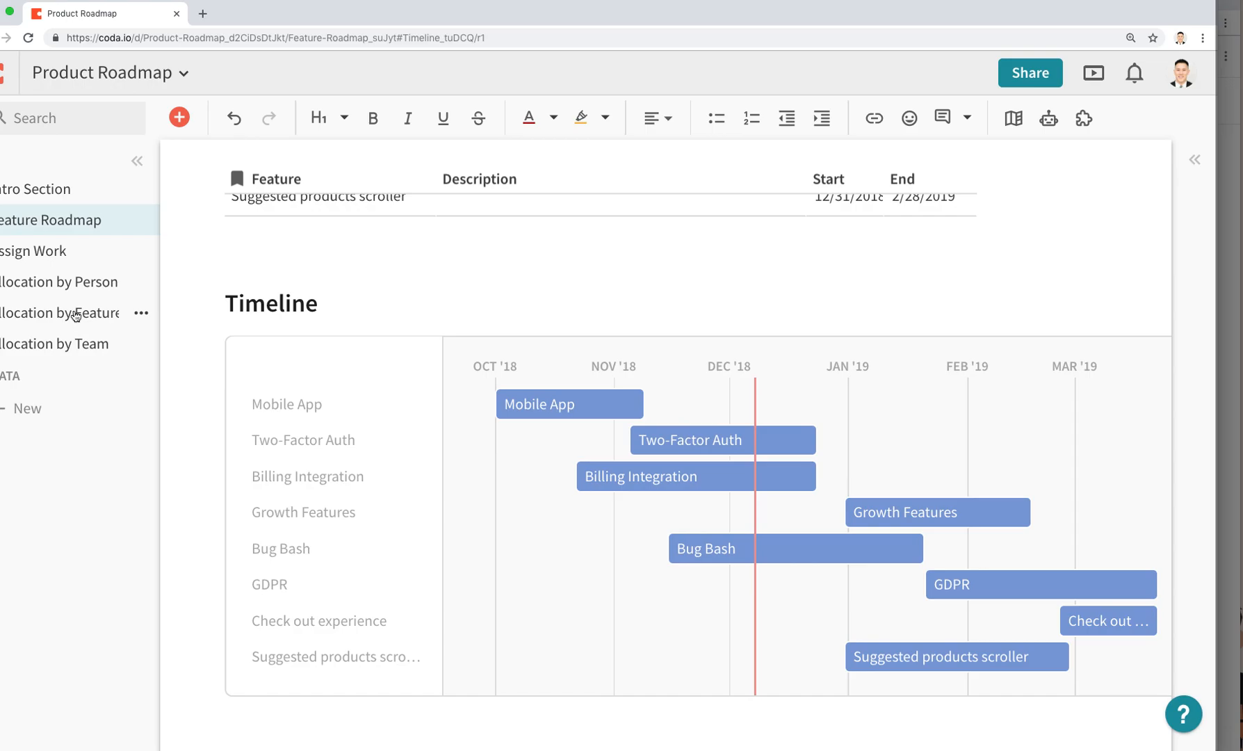
Expand the Data folder in the section list and open the Intro Section.
click(23, 377)
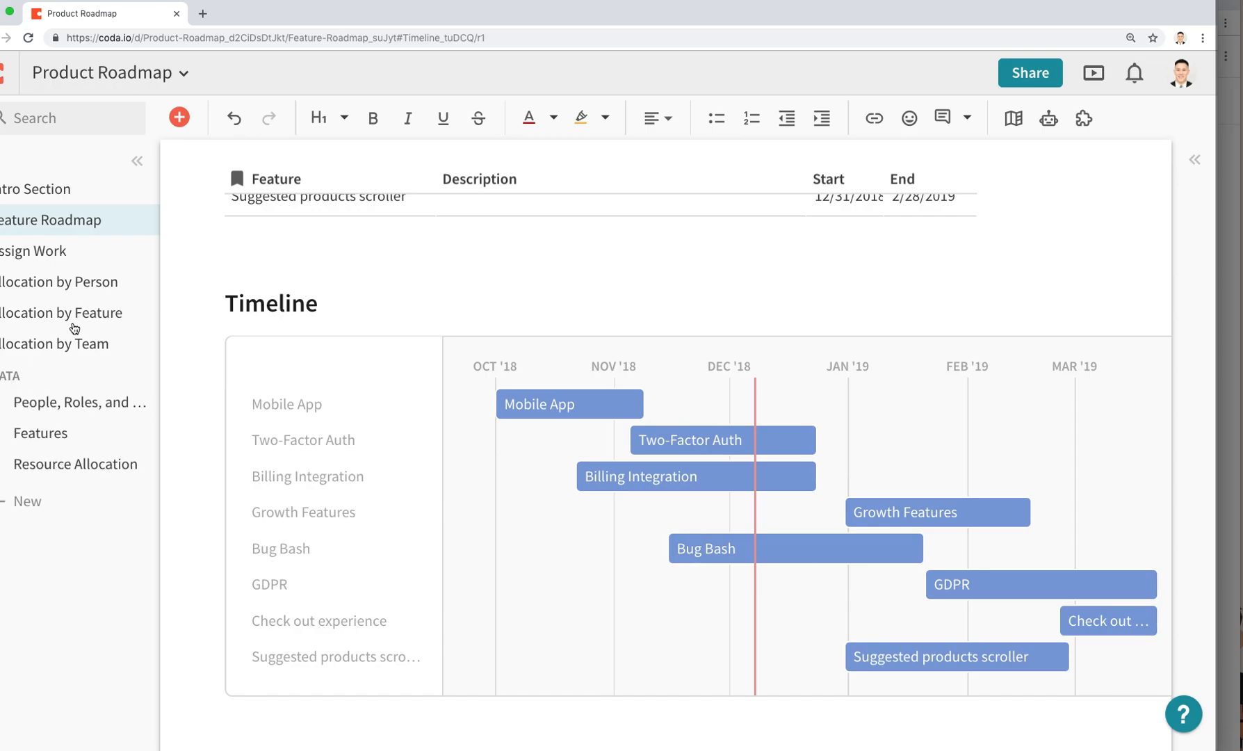
click(68, 194)
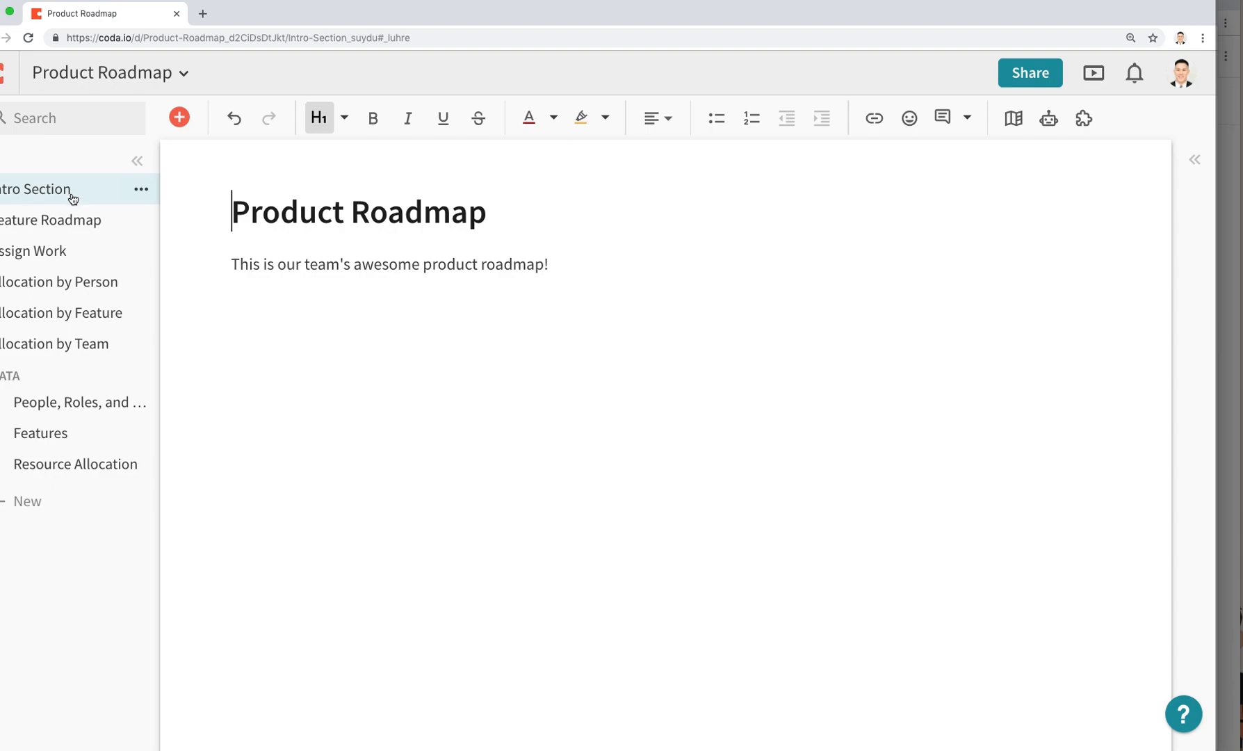